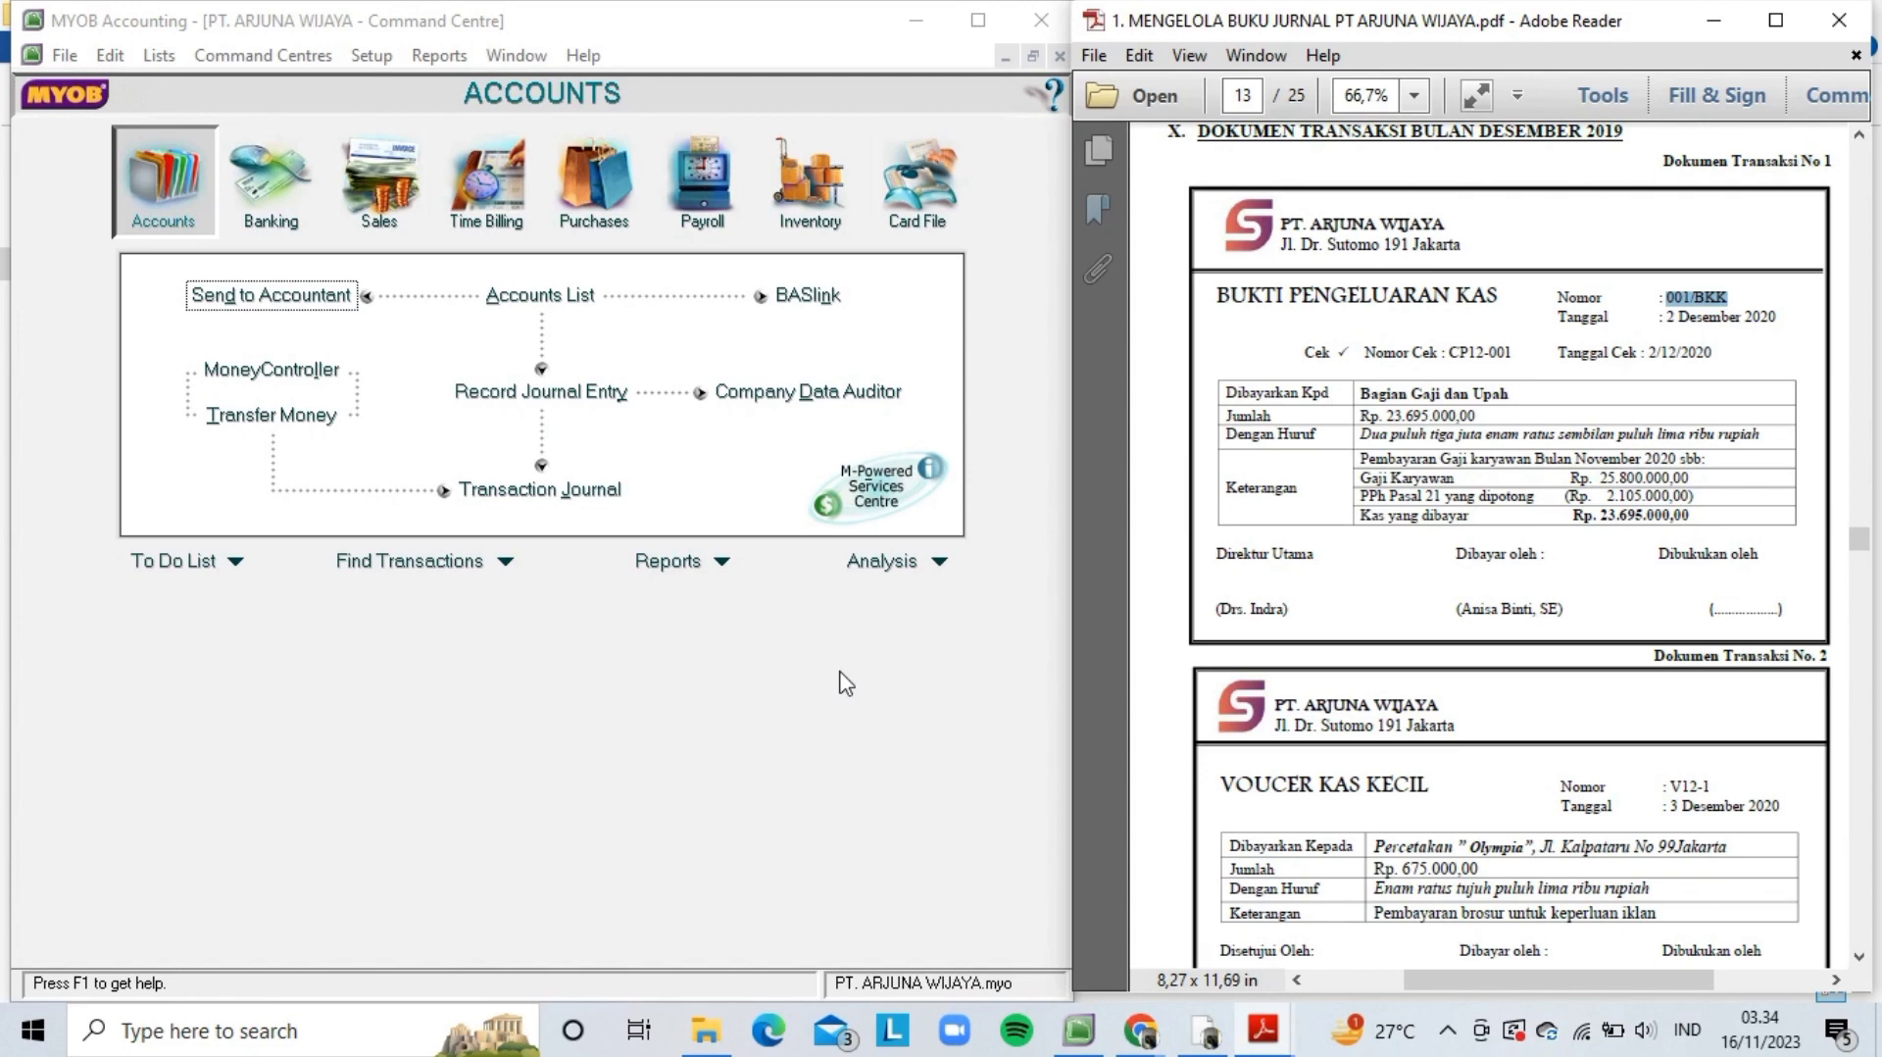
- Open a new Spend Money entry from Banking and turn off tax-inclusive pricing
{"action": "left_click", "coordinate": [898, 668]}
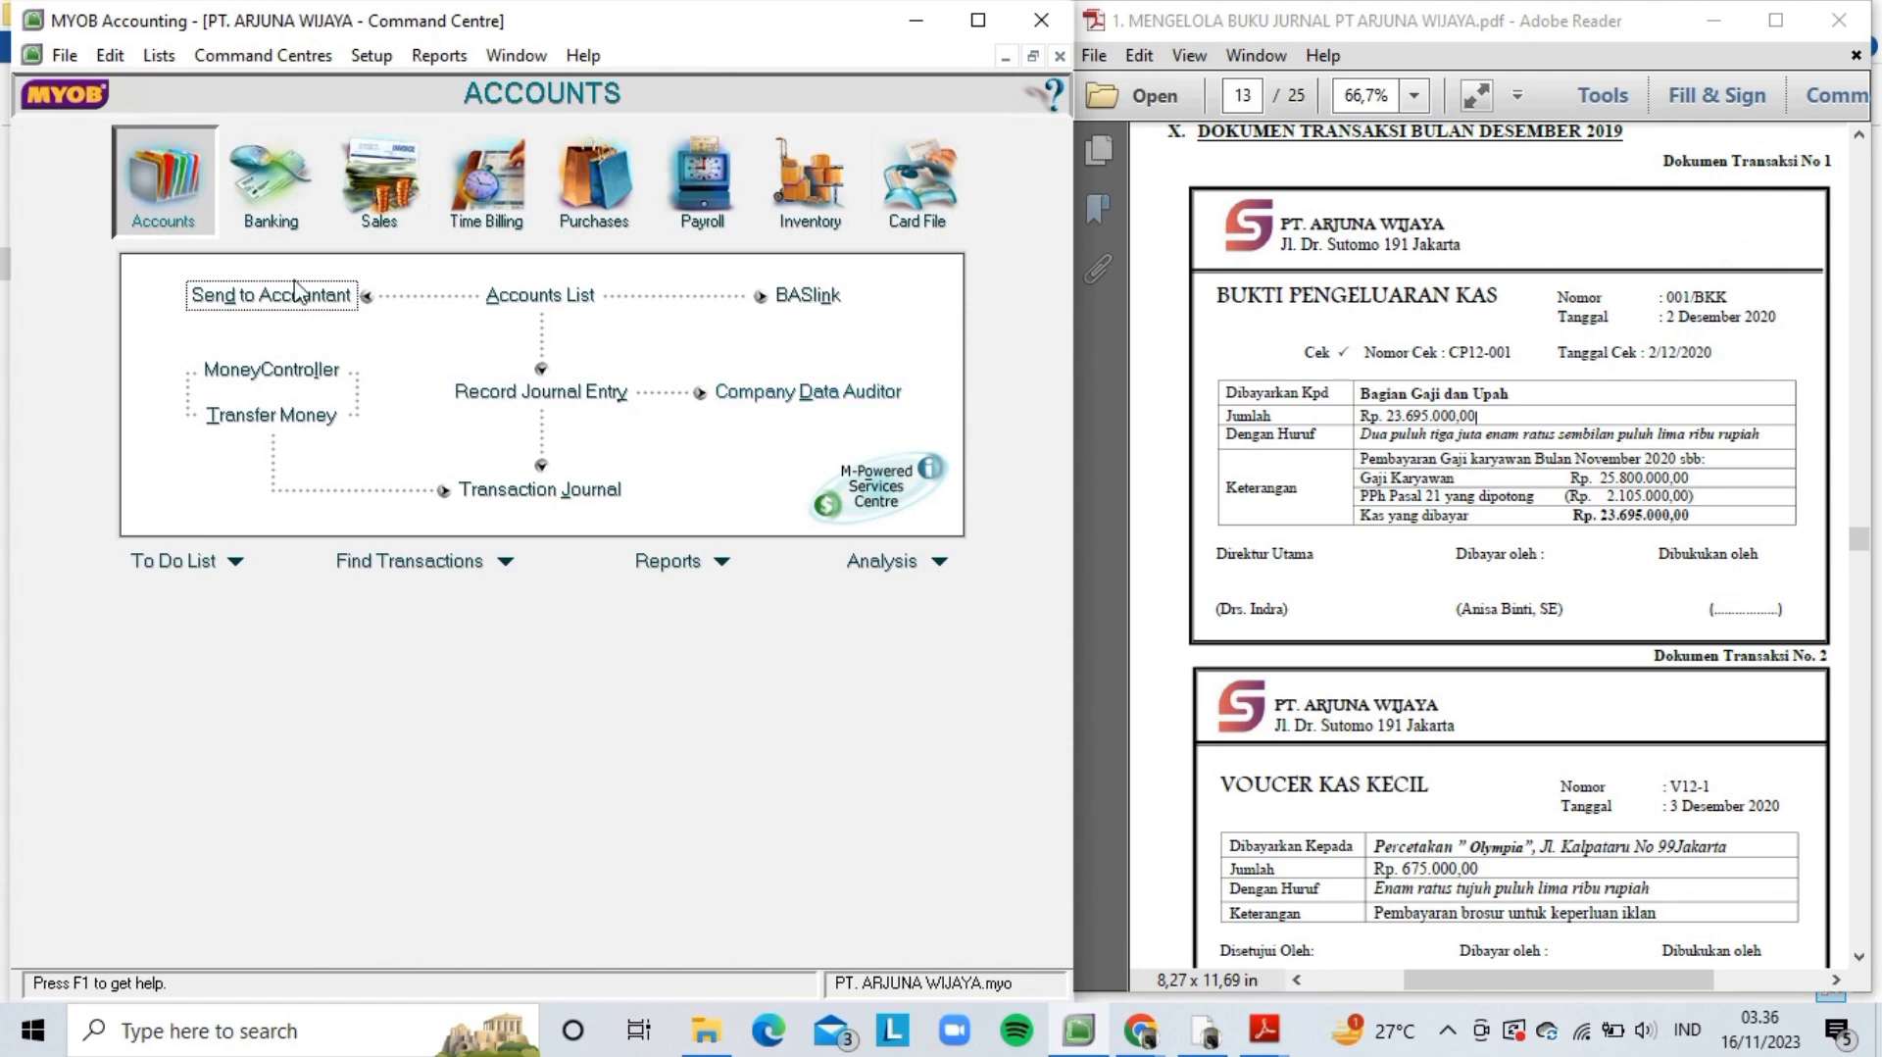
{"action": "left_click", "coordinate": [270, 214]}
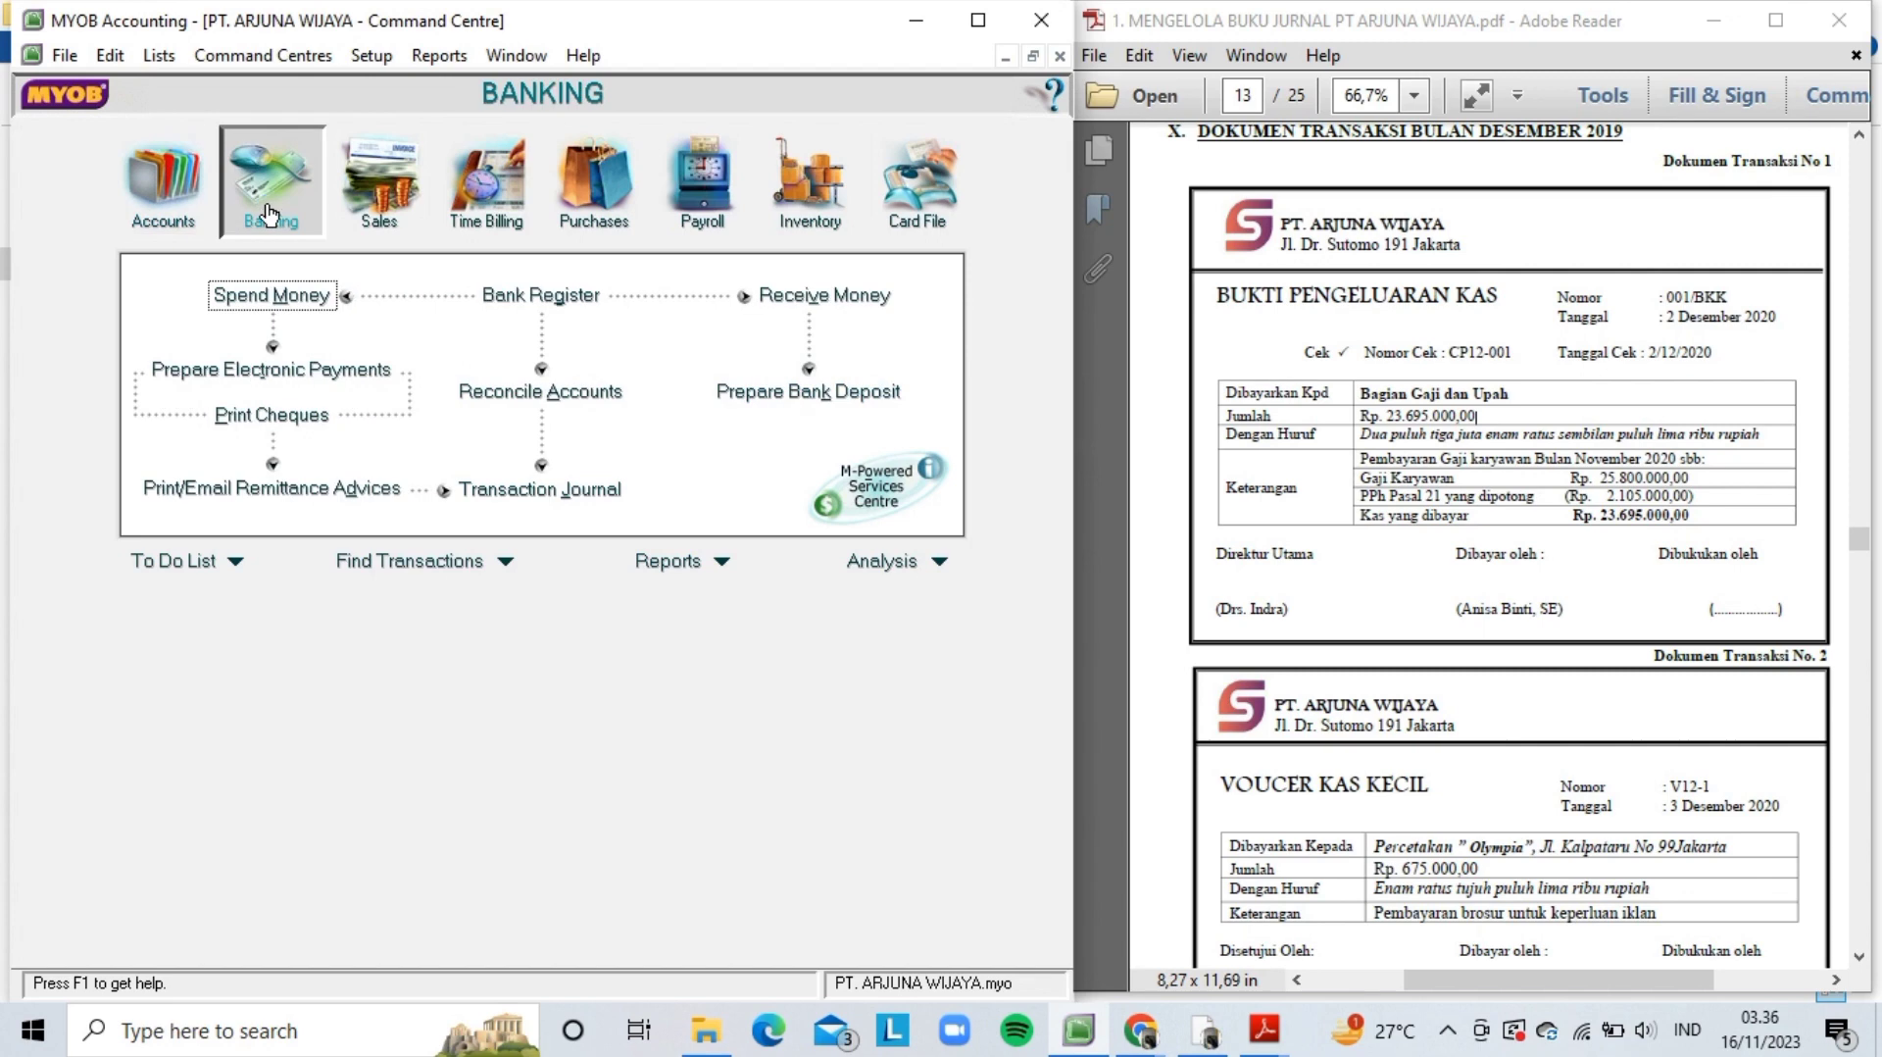
{"action": "left_click", "coordinate": [282, 297]}
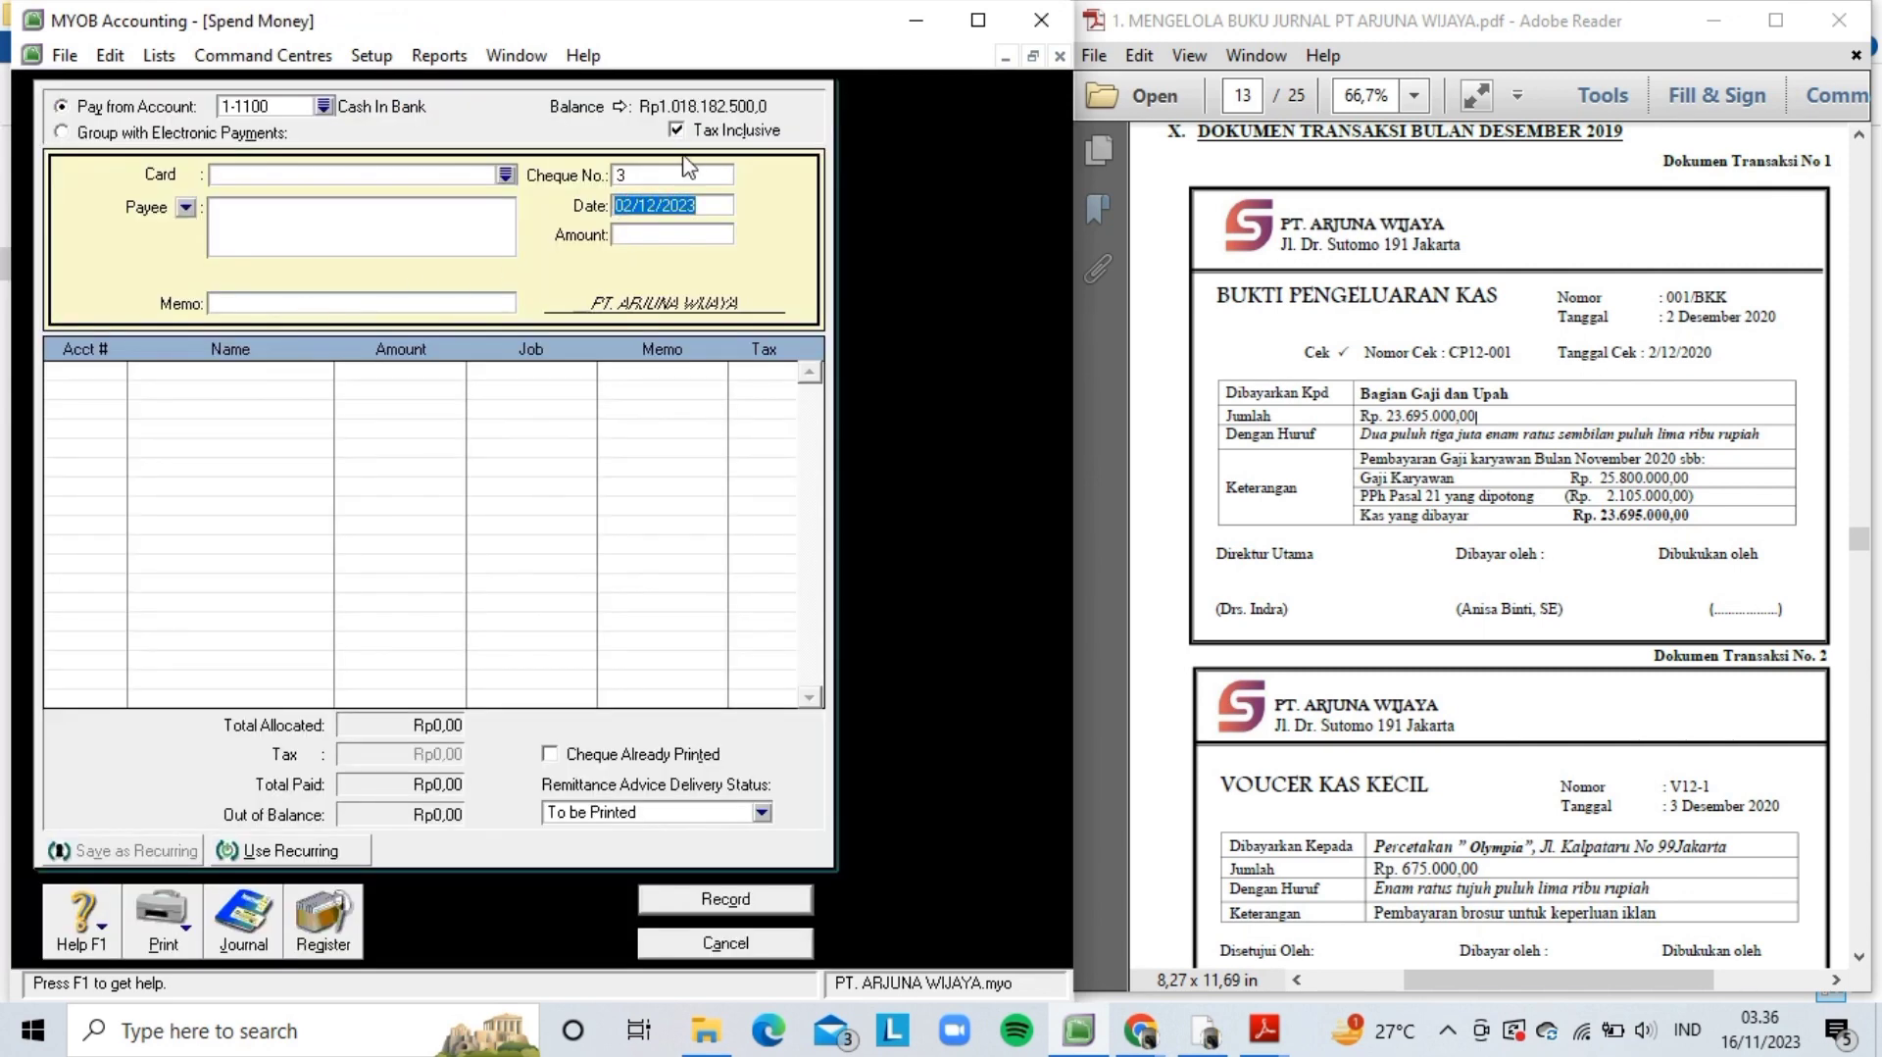
{"action": "left_click", "coordinate": [676, 132]}
- Set the payment's cheque number to 001/BKK and its date to 02/12/2020
{"action": "left_click", "coordinate": [689, 182]}
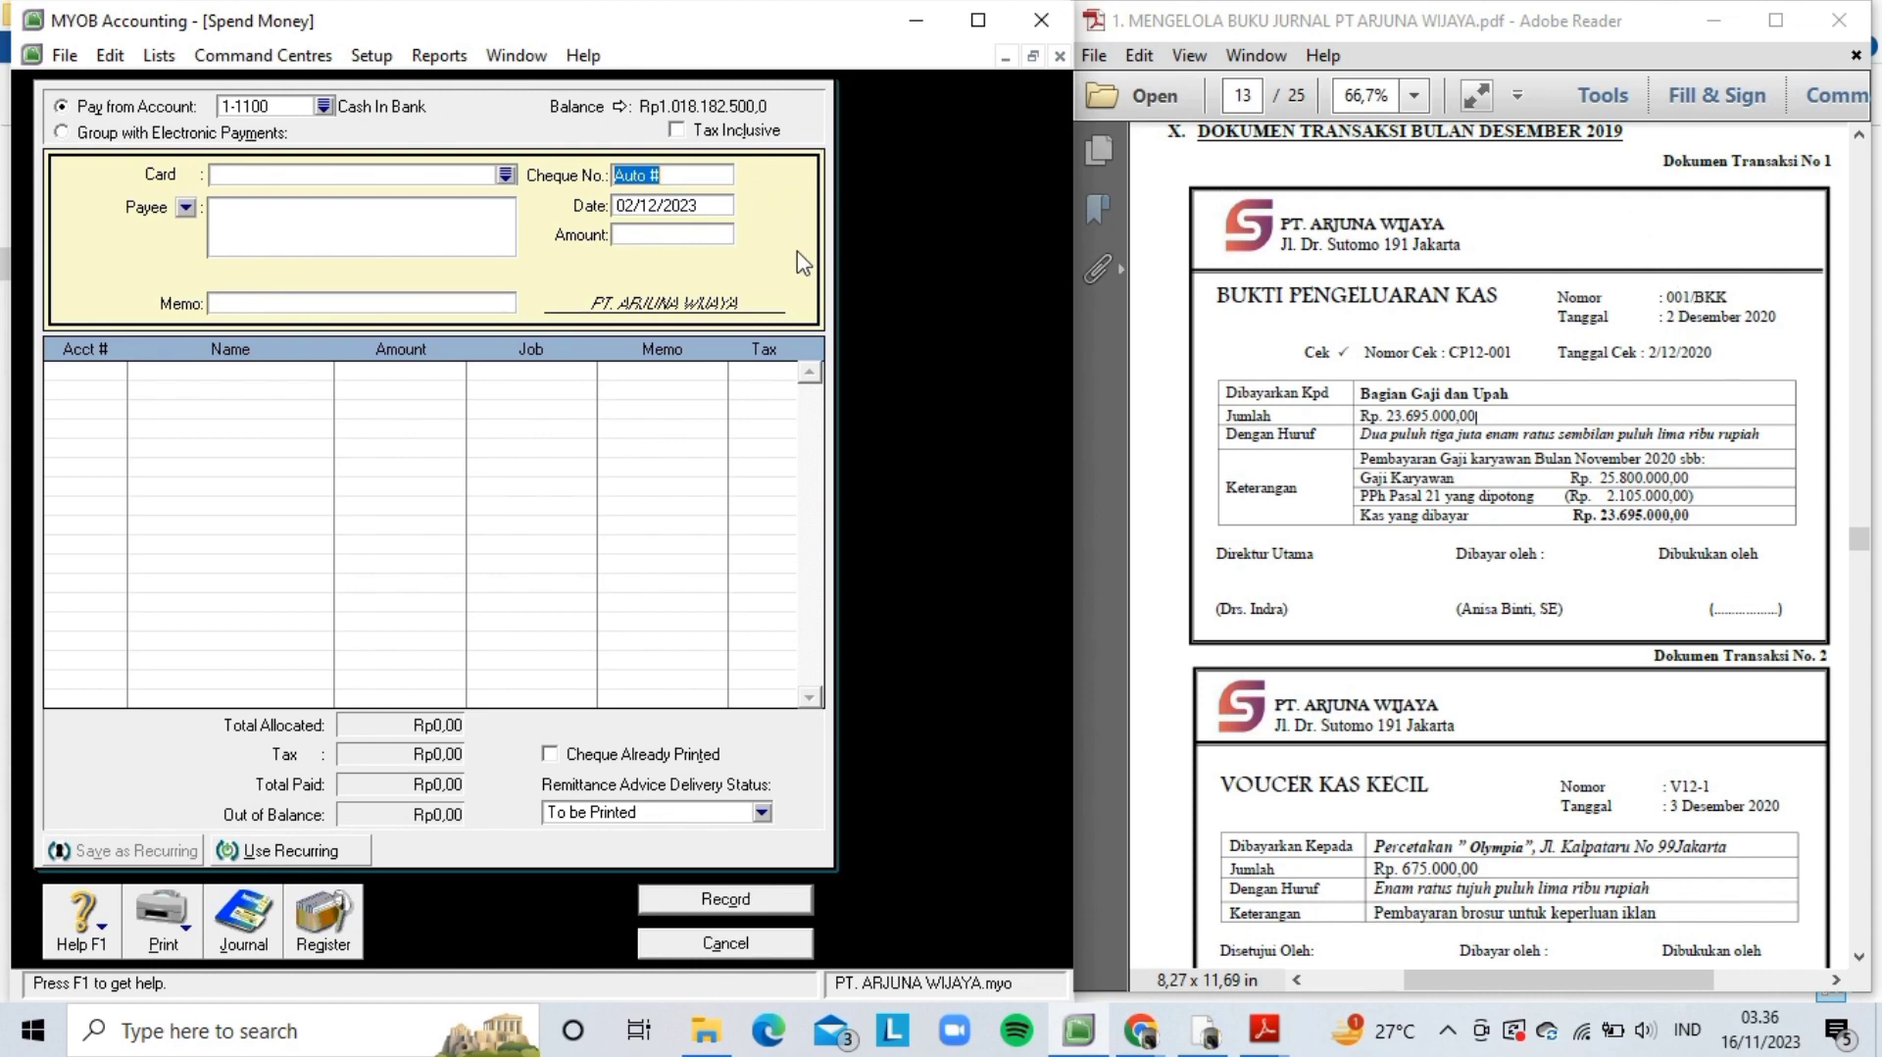
{"action": "type", "text": "001/BKK"}
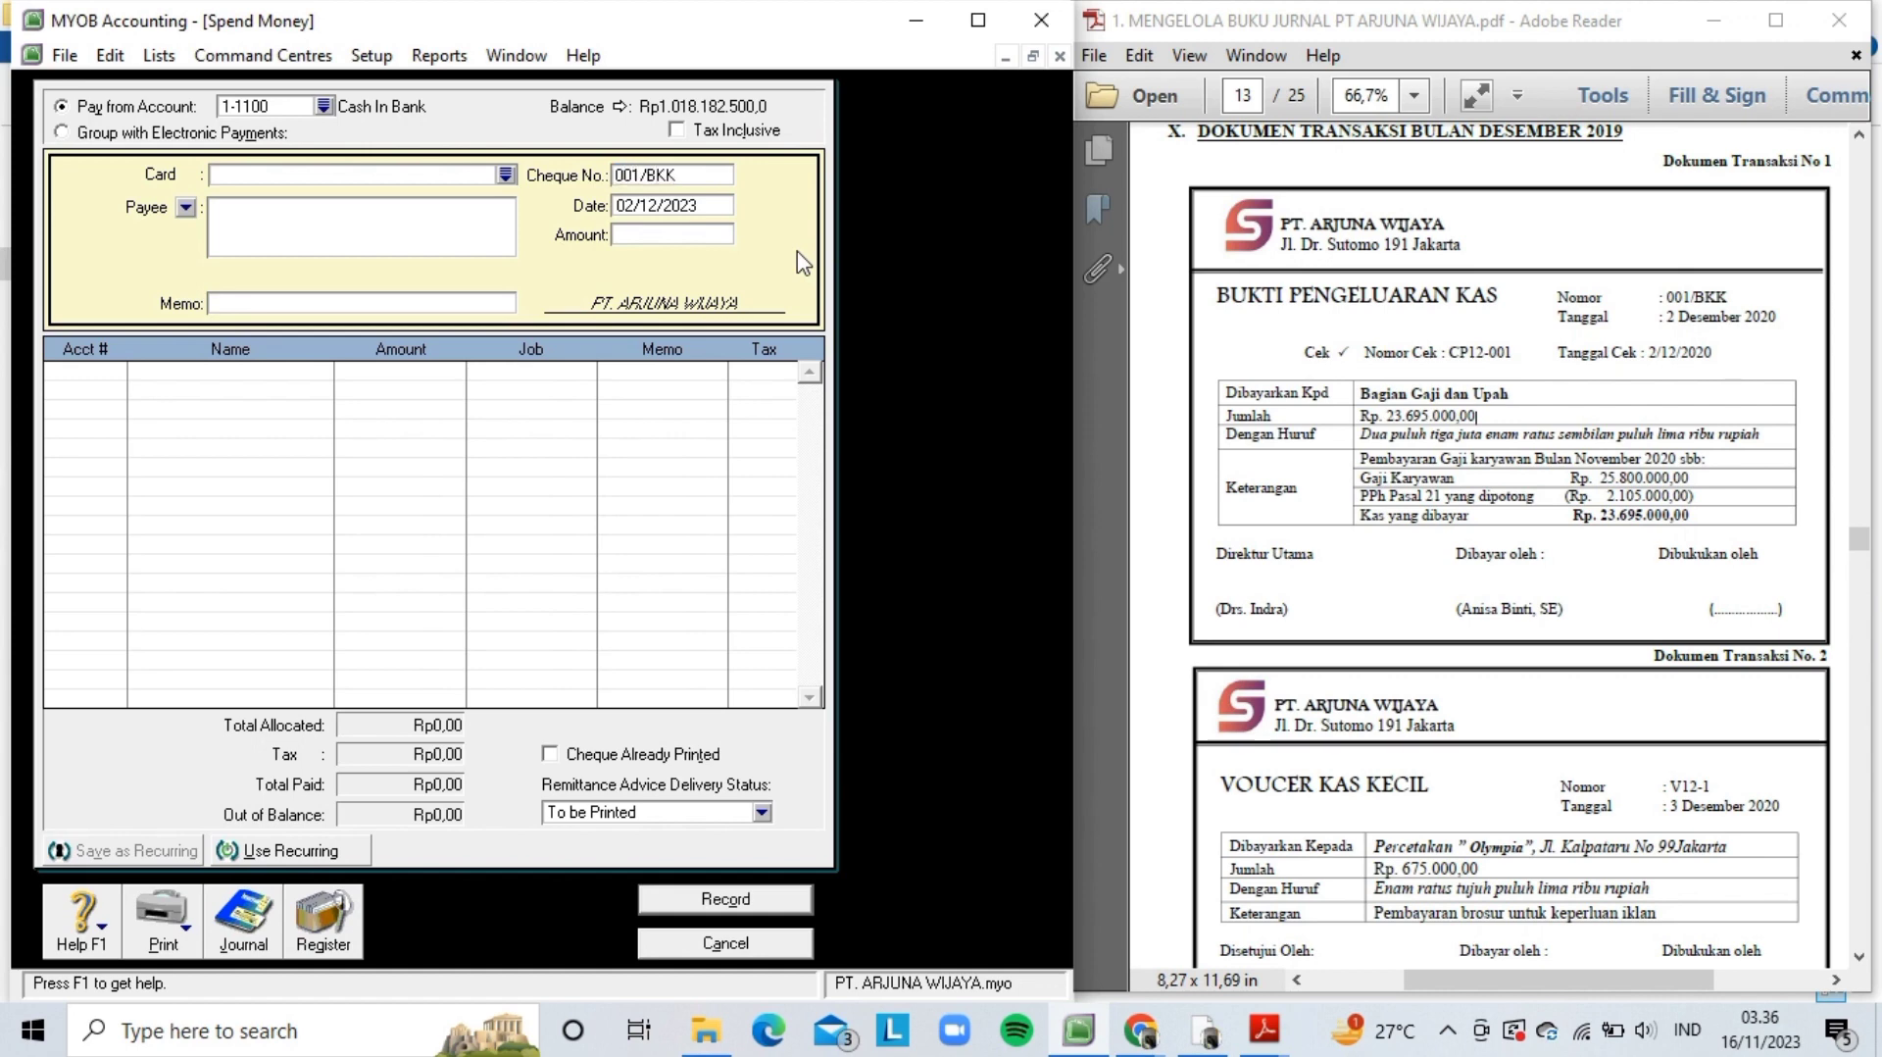
{"action": "key", "text": "Tab"}
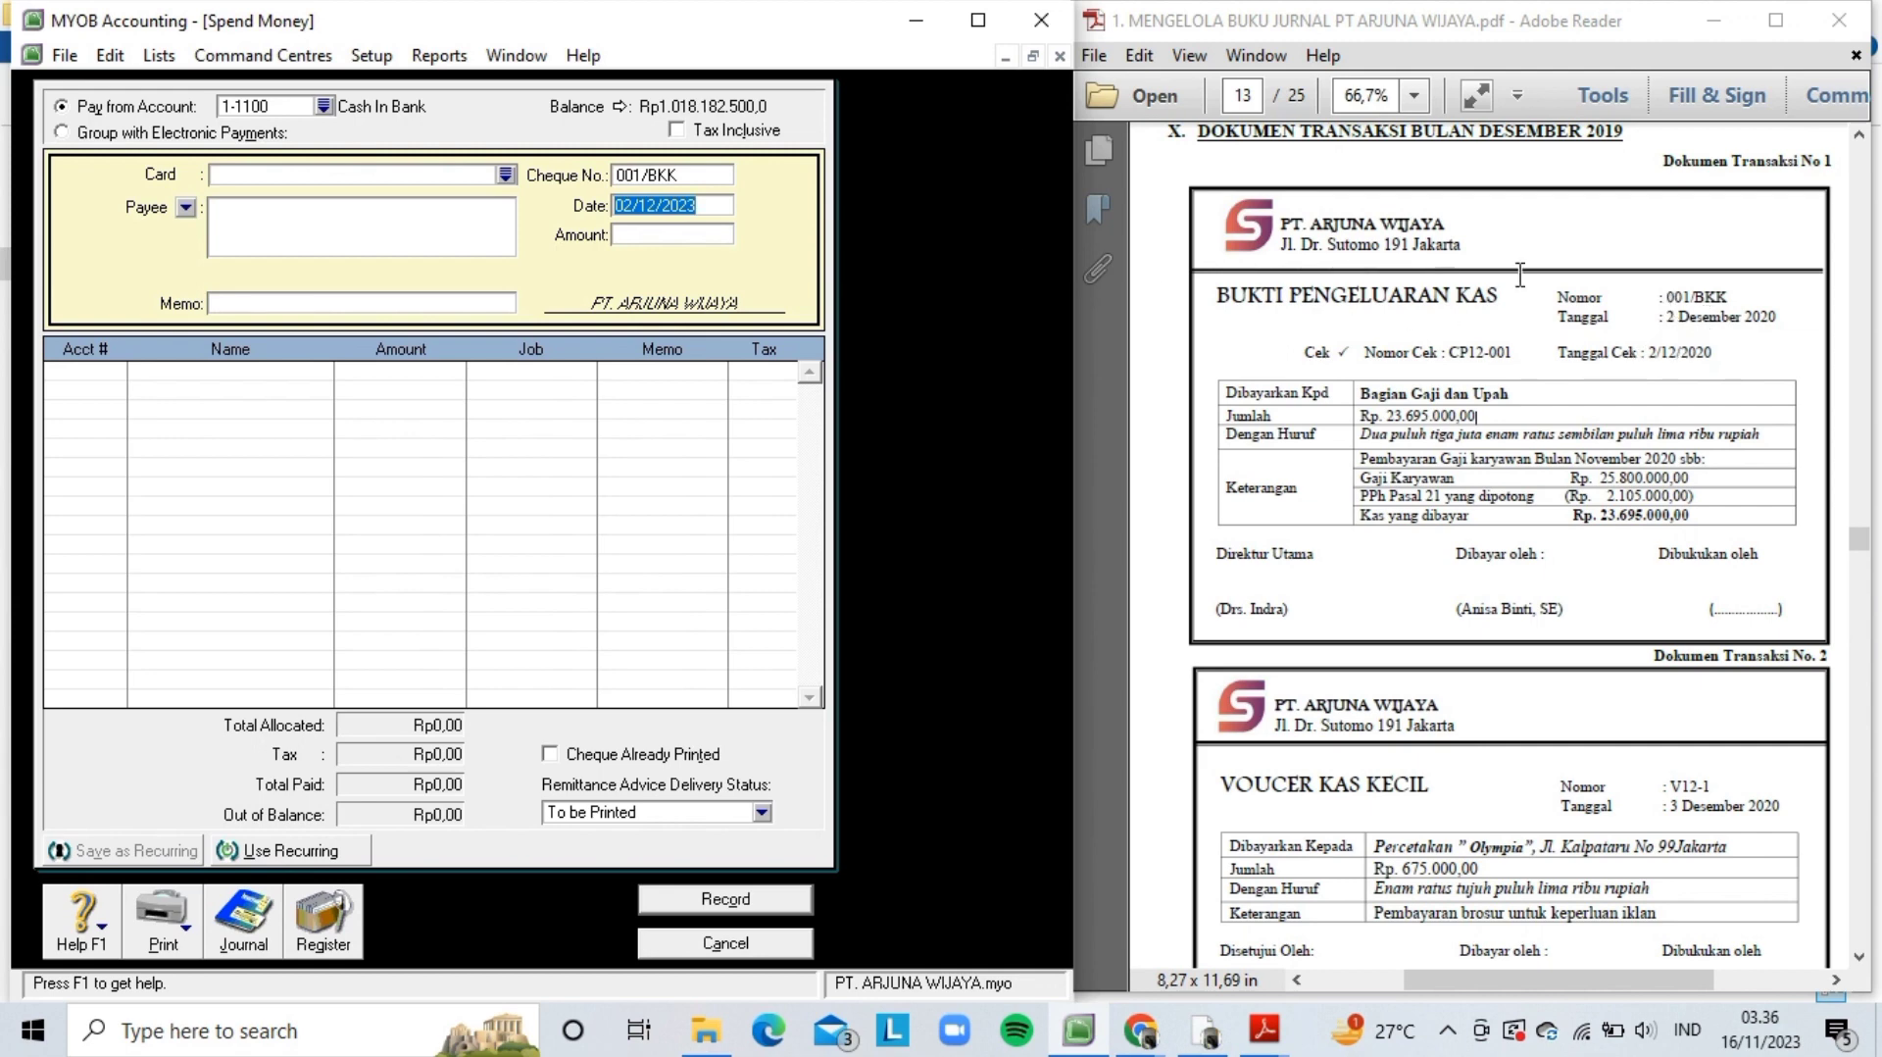
{"action": "left_click", "coordinate": [724, 210]}
{"action": "key", "text": "BackSpace"}
{"action": "type", "text": "0"}
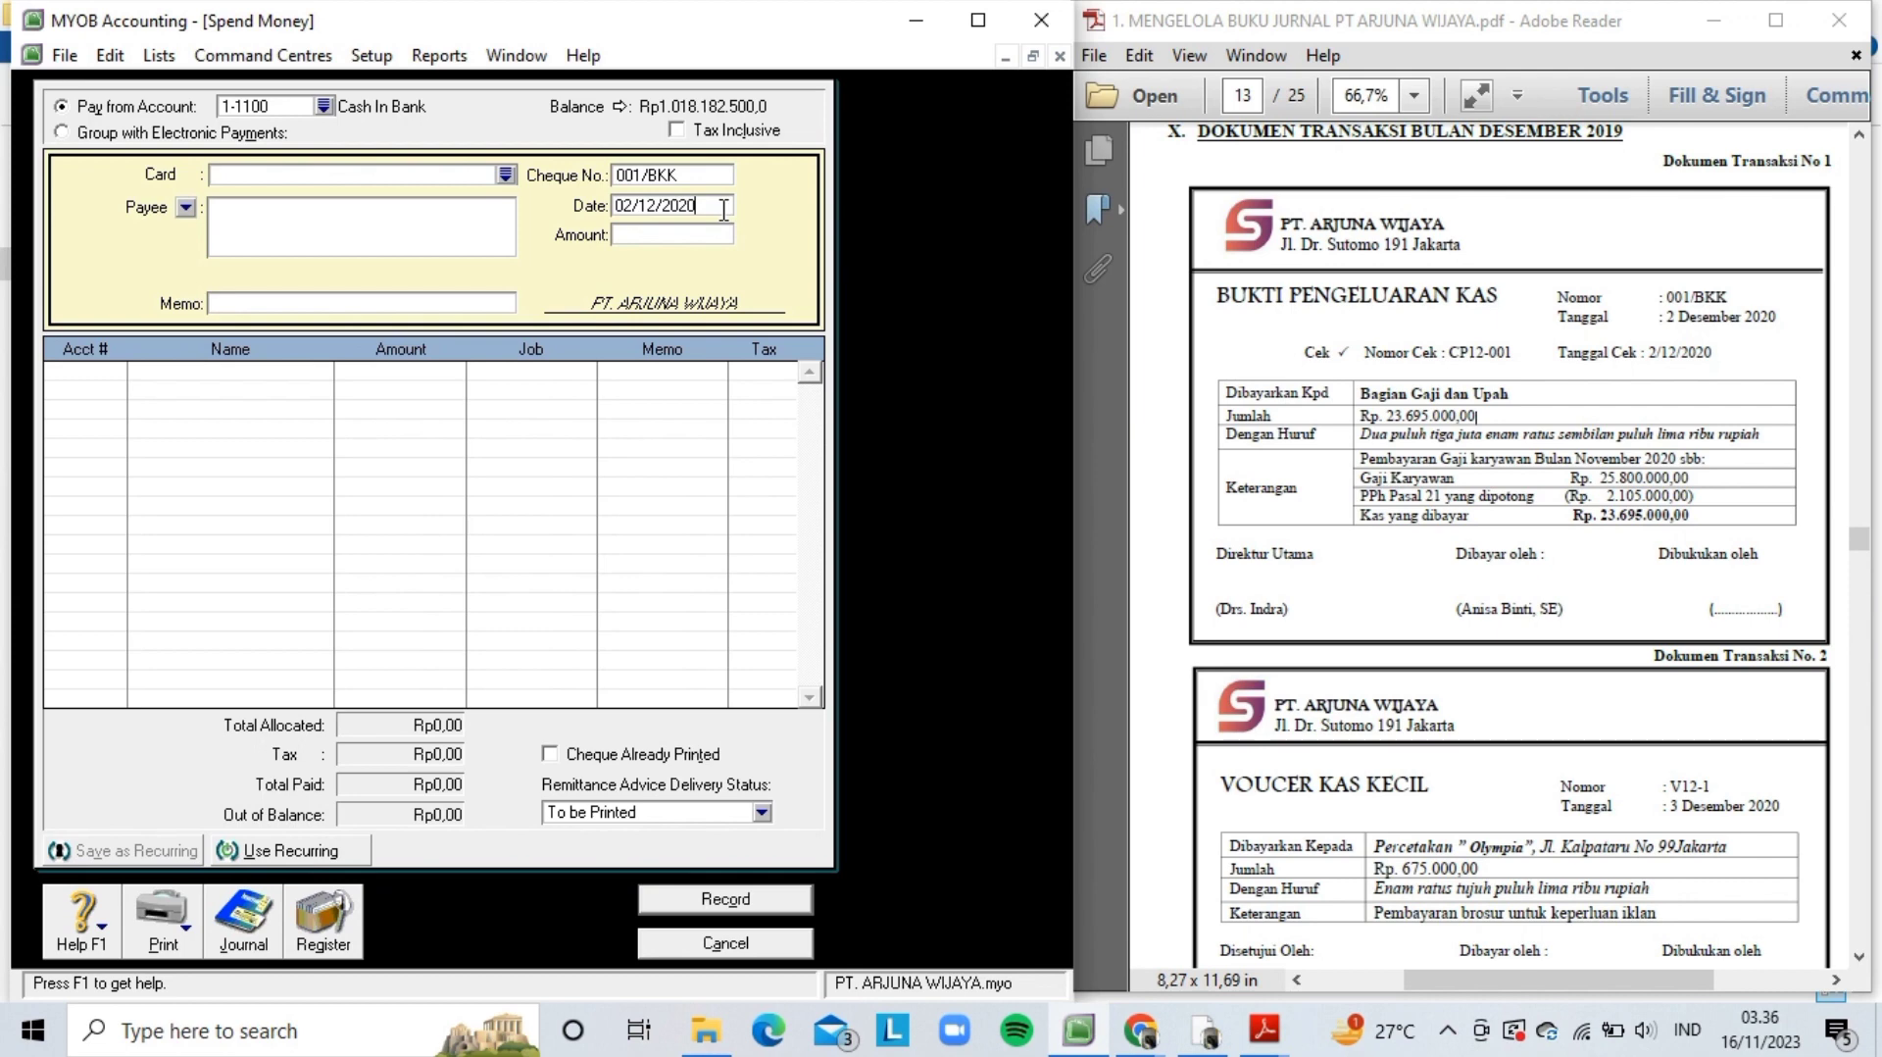
{"action": "key", "text": "Tab"}
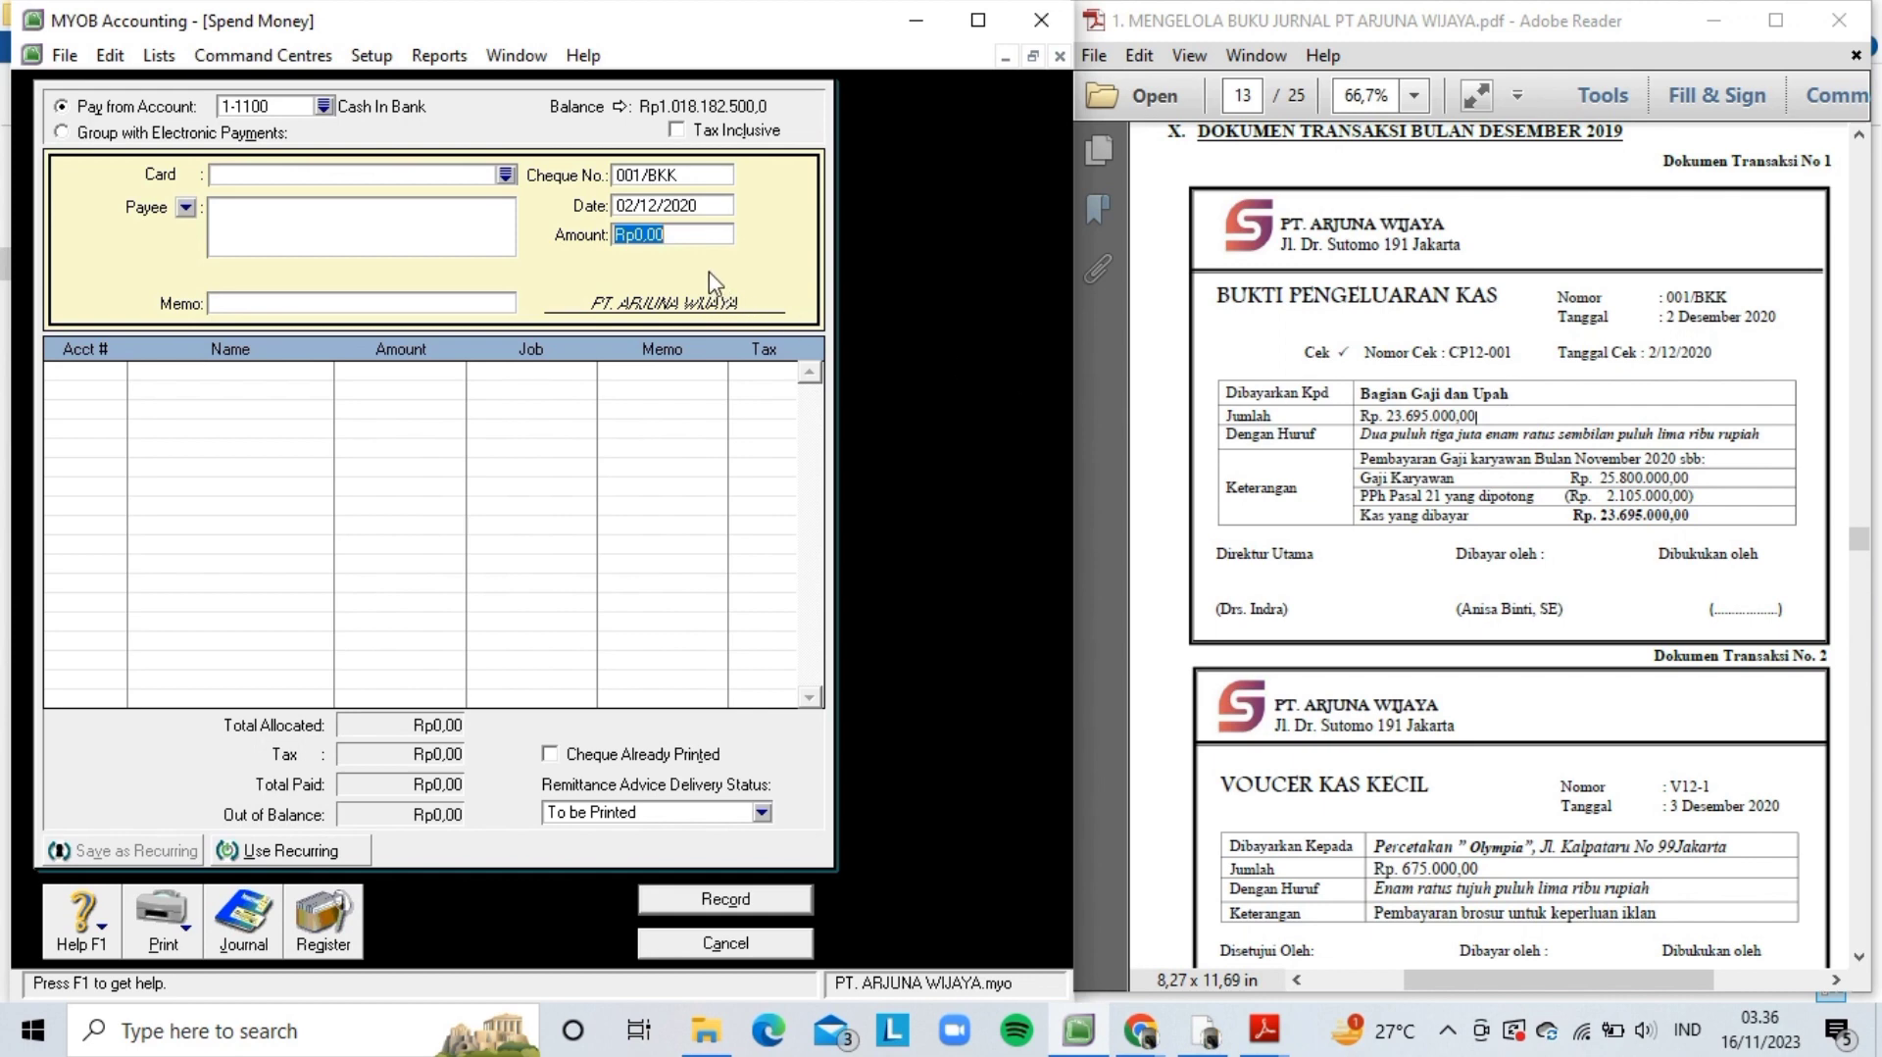
- Enter the payment amount 23.695.000 and the payee "Bagian Gaji dan Upah"
{"action": "type", "text": "23."}
{"action": "type", "text": "695."}
{"action": "type", "text": "00"}
{"action": "type", "text": "0"}
{"action": "key", "text": "Tab"}
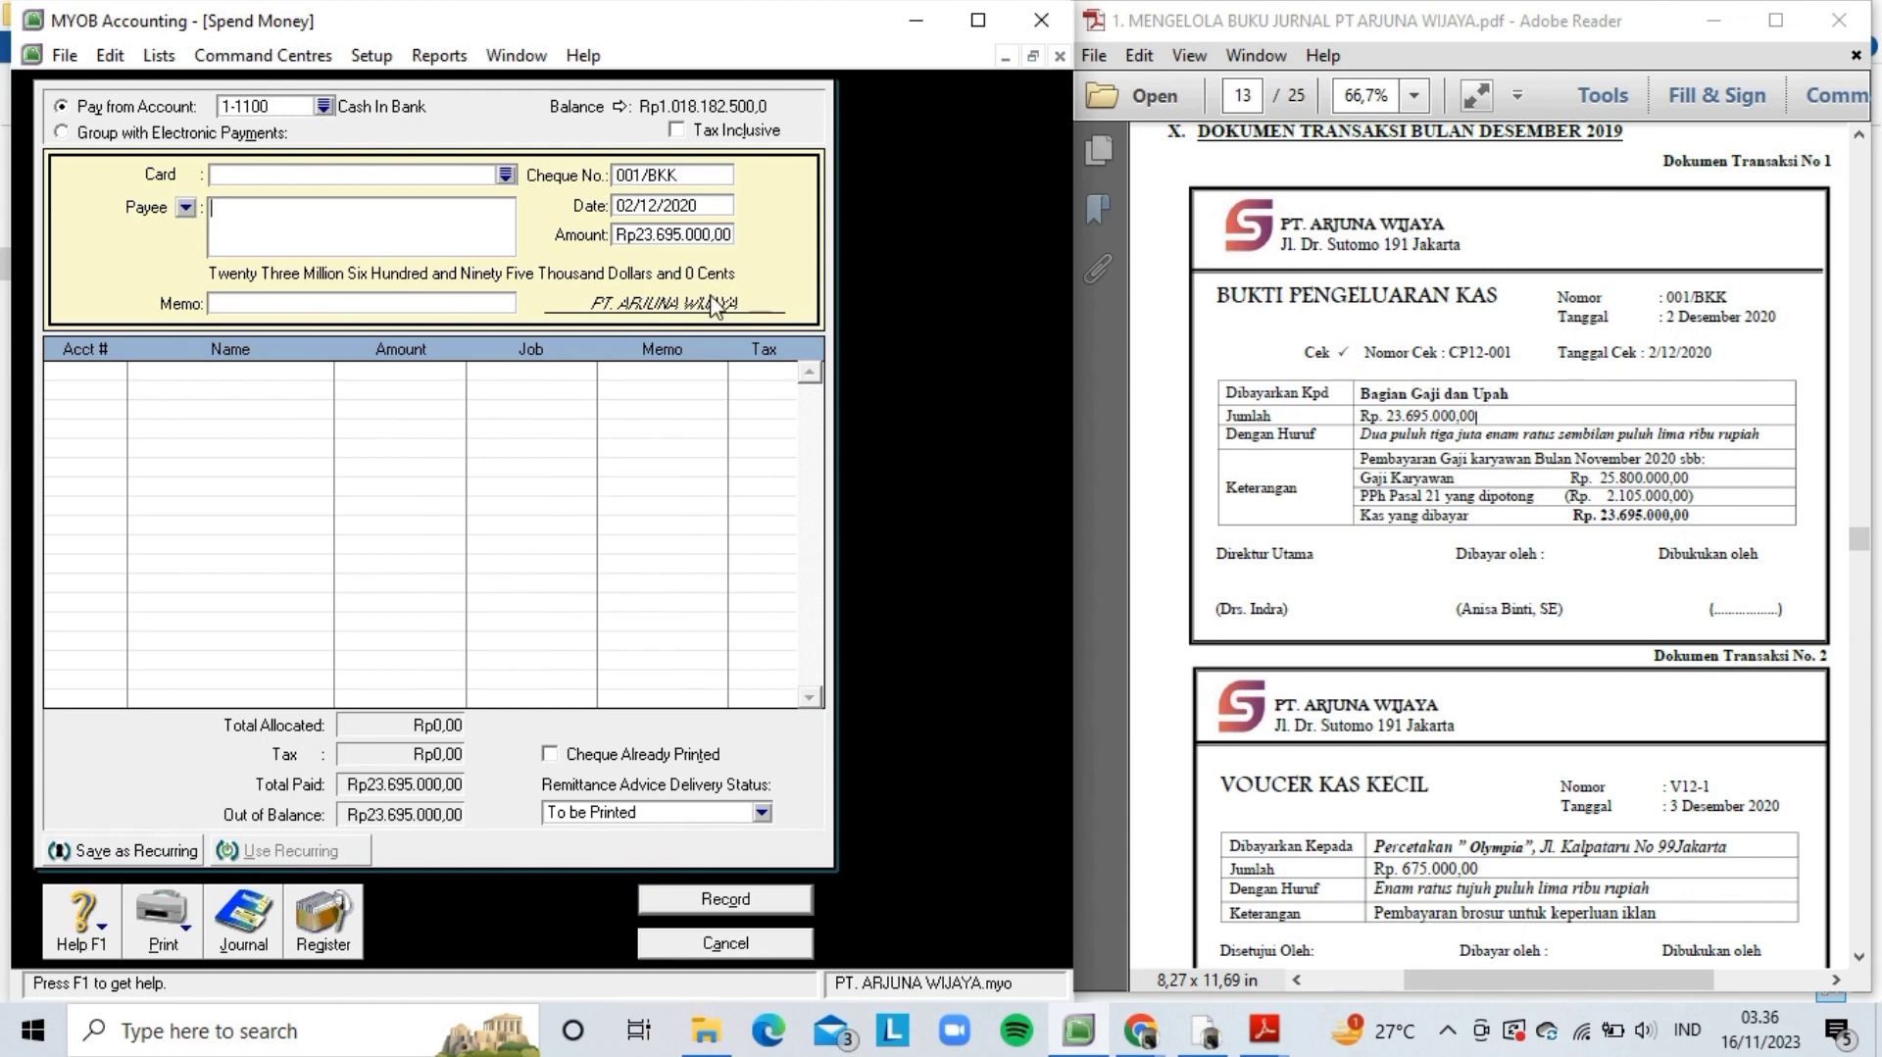
{"action": "type", "text": "Bagian "}
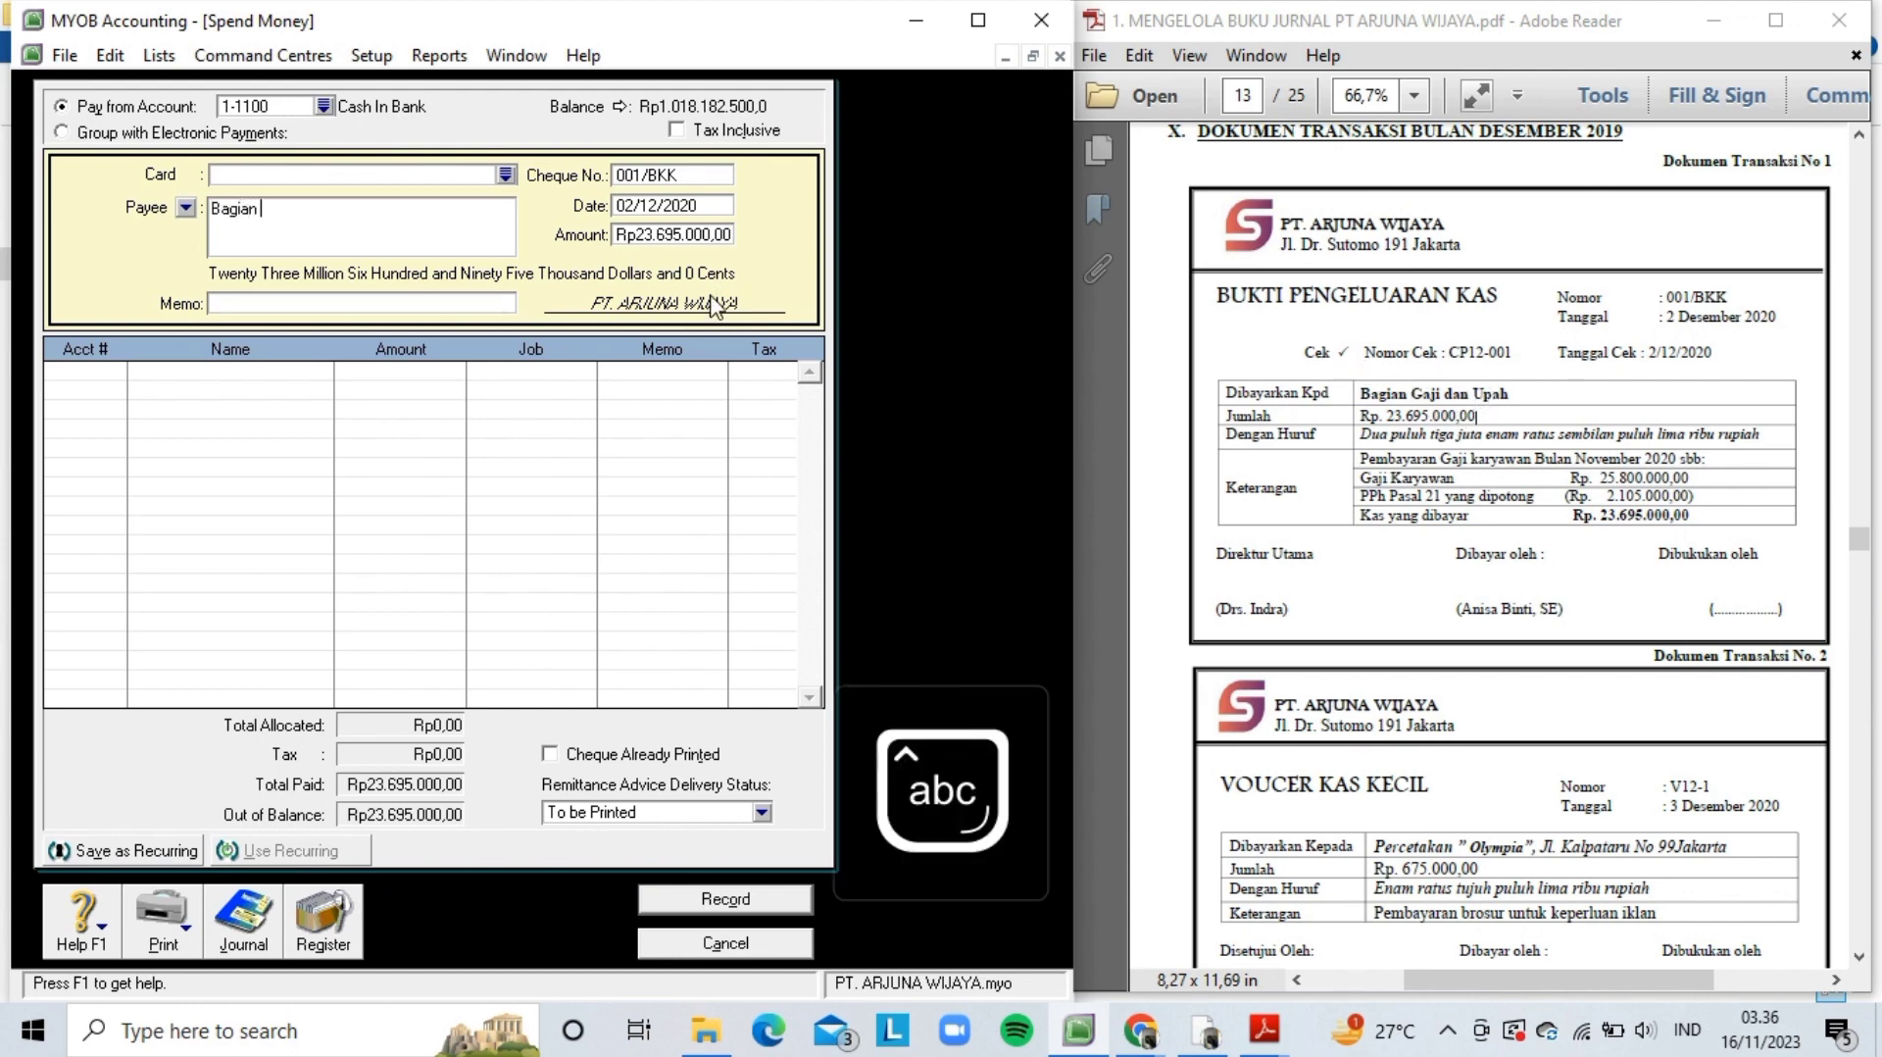
{"action": "type", "text": "Gaji da"}
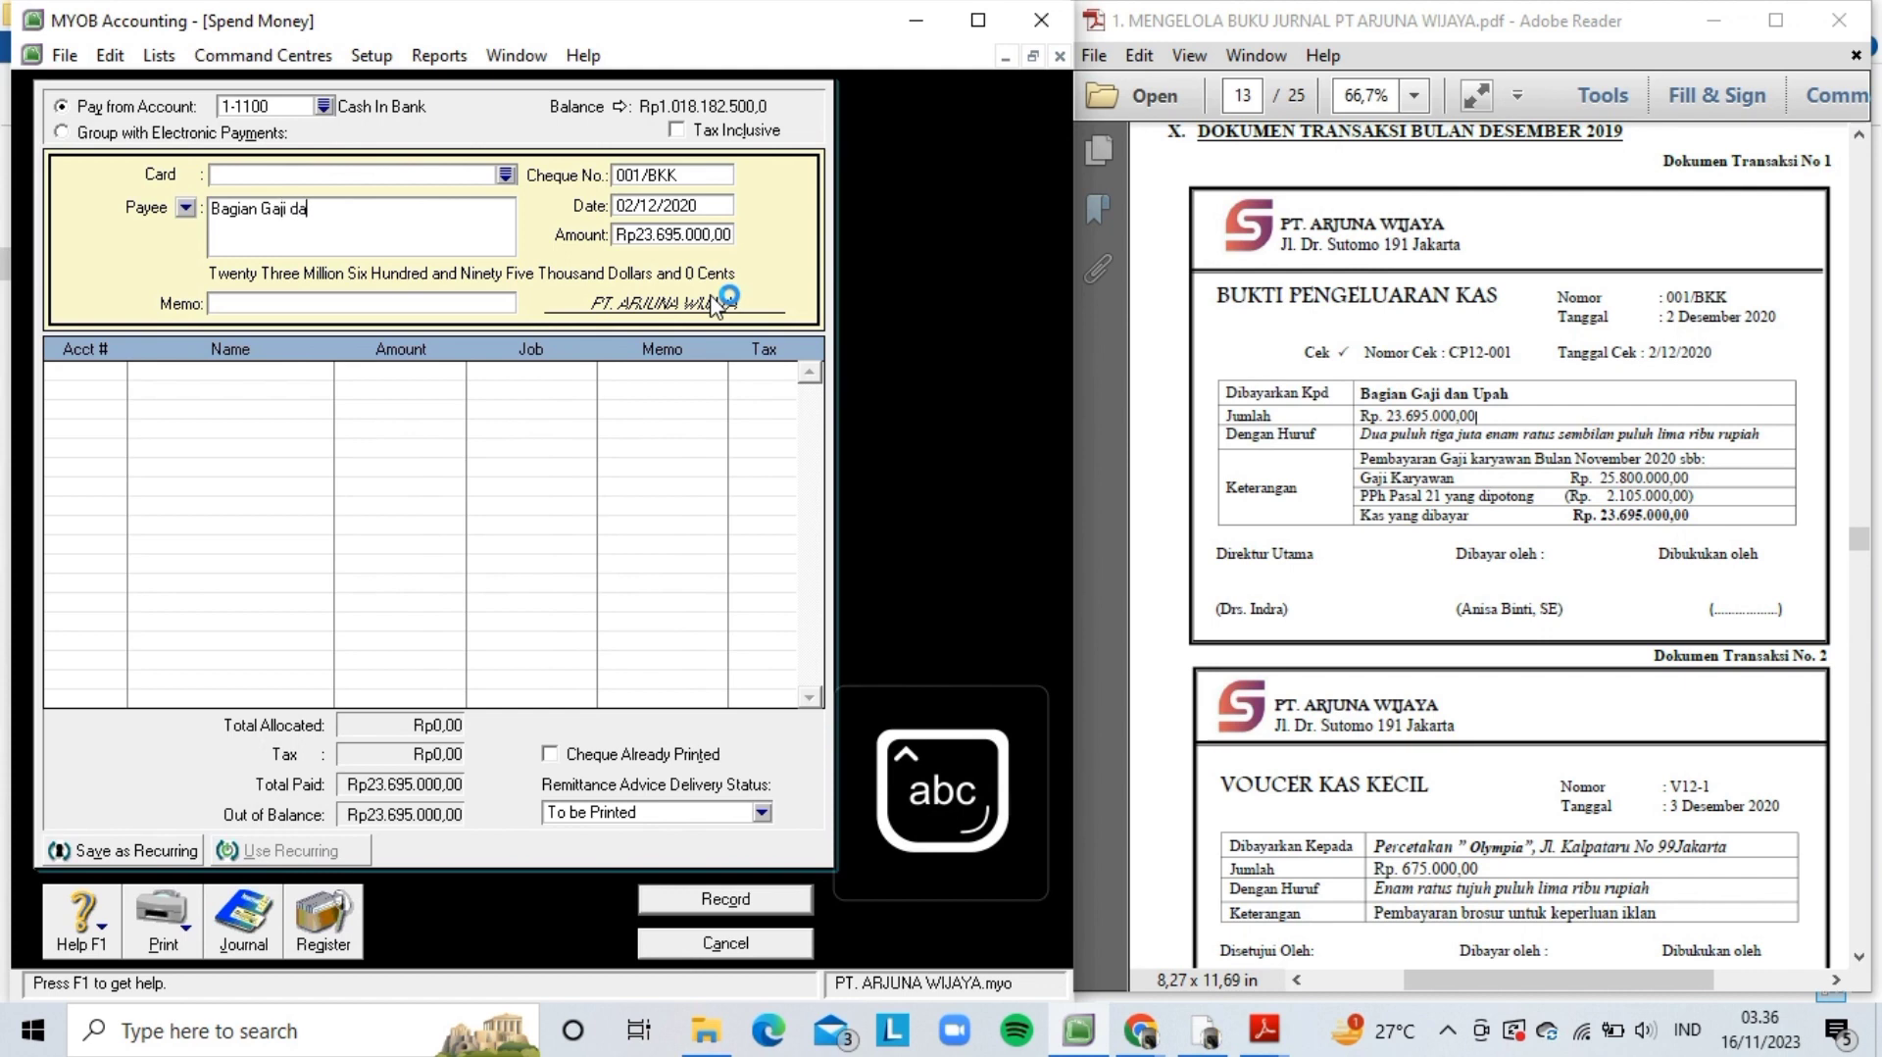
{"action": "type", "text": "n Upah"}
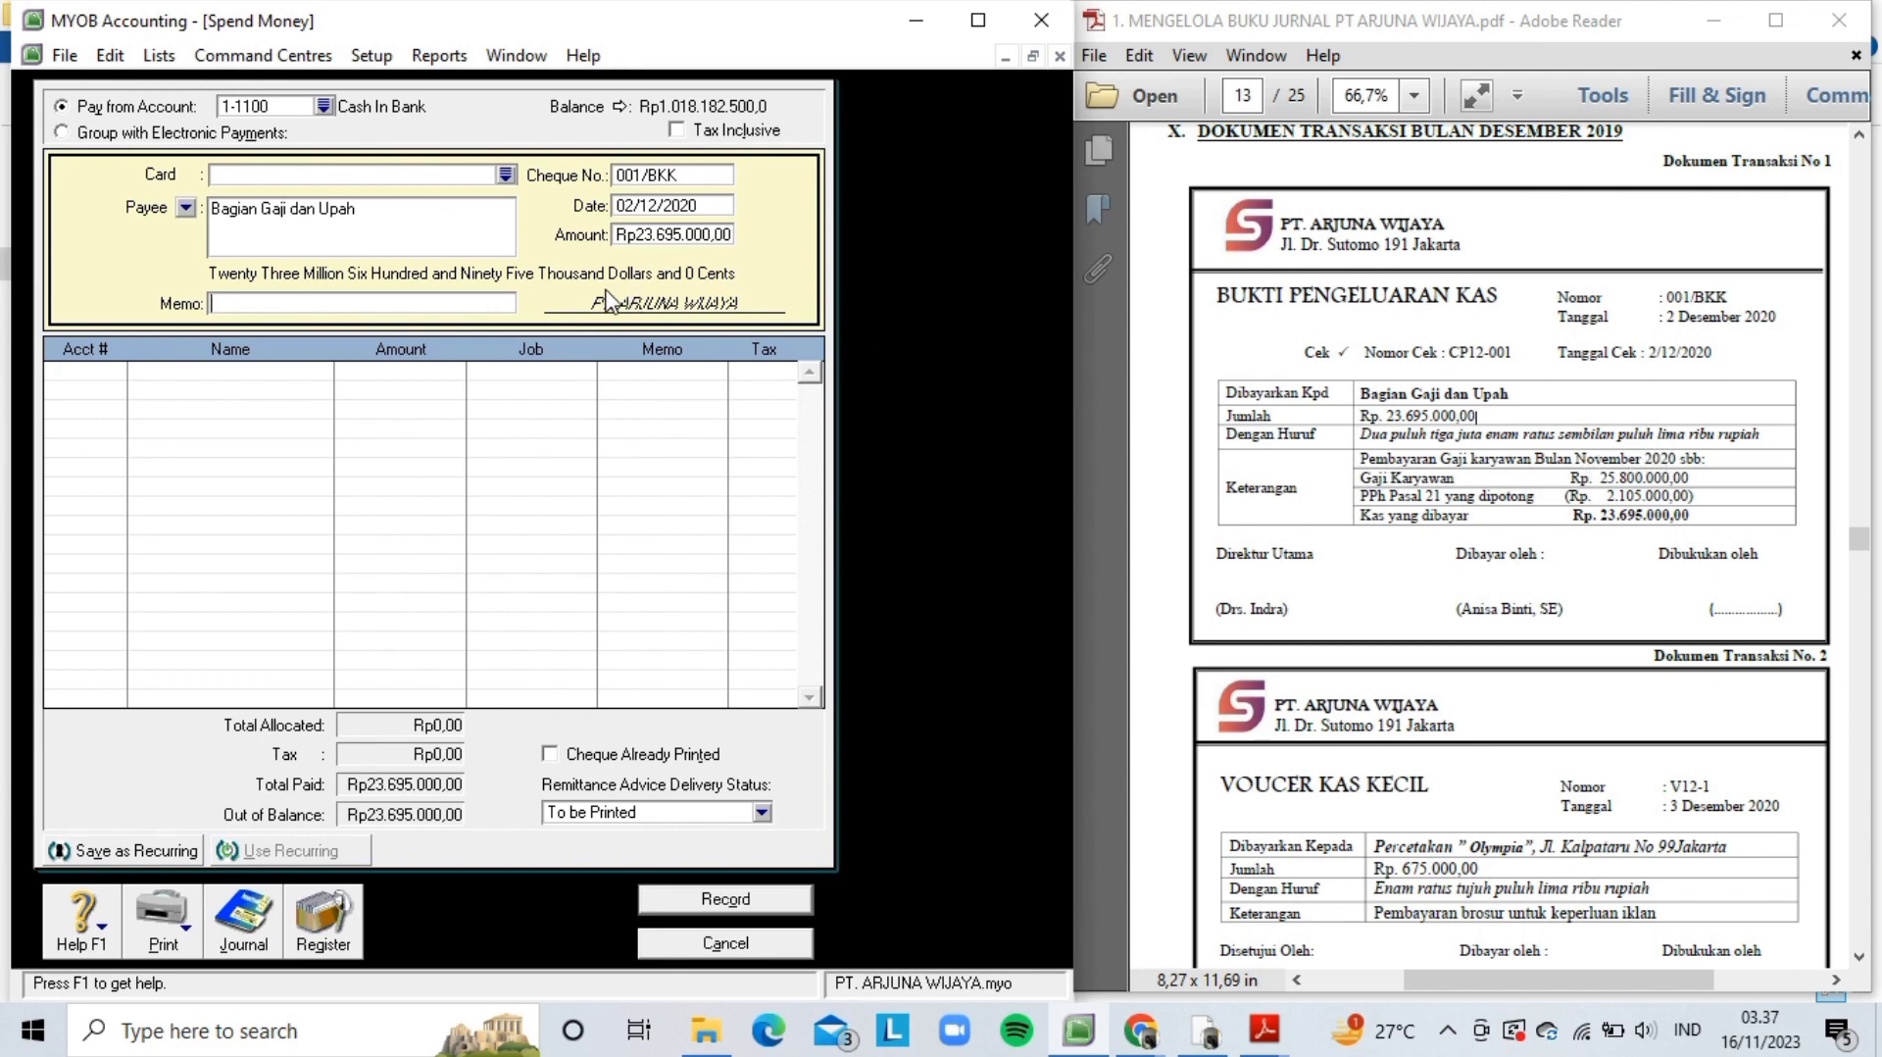
- Fill in the payment memo "Pembayaran Gaji karyawan bulan November 2020"
{"action": "key", "text": "Caps_Lock"}
{"action": "key", "text": "Caps_Lock"}
{"action": "type", "text": "Pe"}
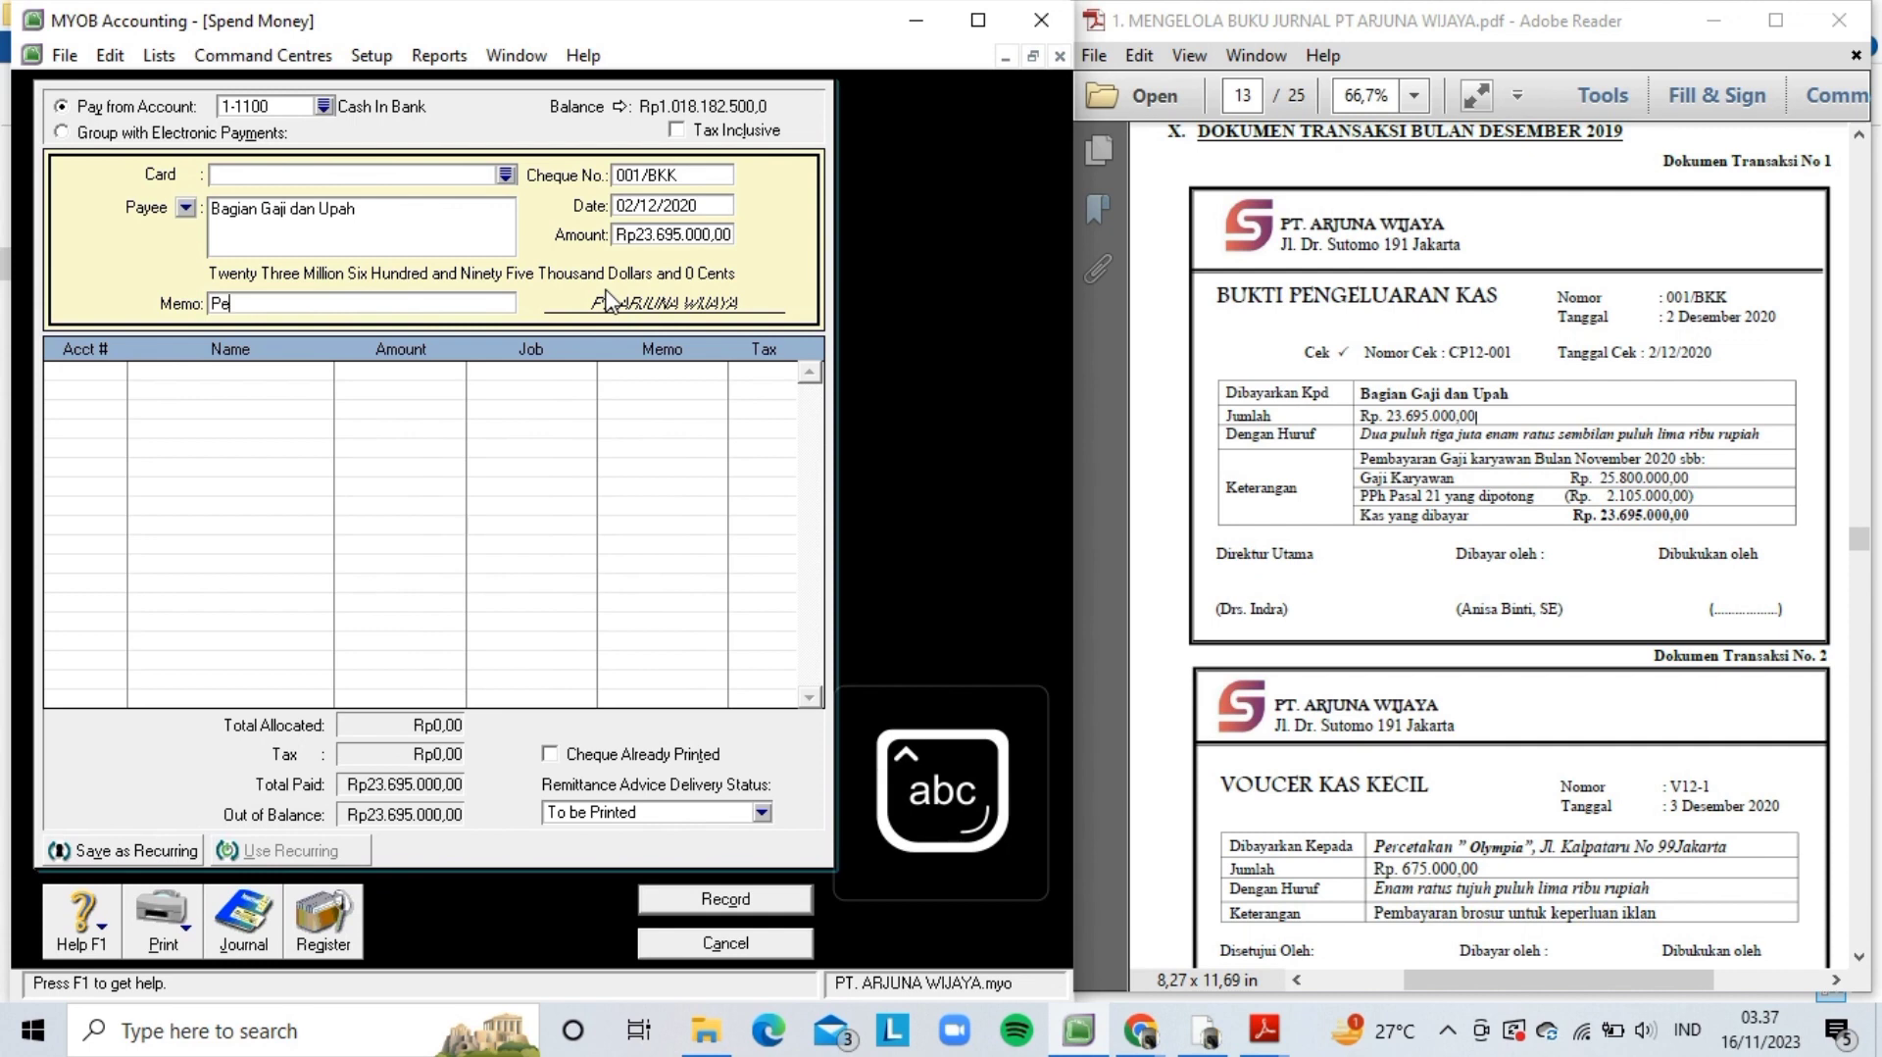
{"action": "type", "text": "mbayaran"}
{"action": "key", "text": "Caps_Lock"}
{"action": "type", "text": "G"}
{"action": "key", "text": "Caps_Lock"}
{"action": "type", "text": "aji karyawan"}
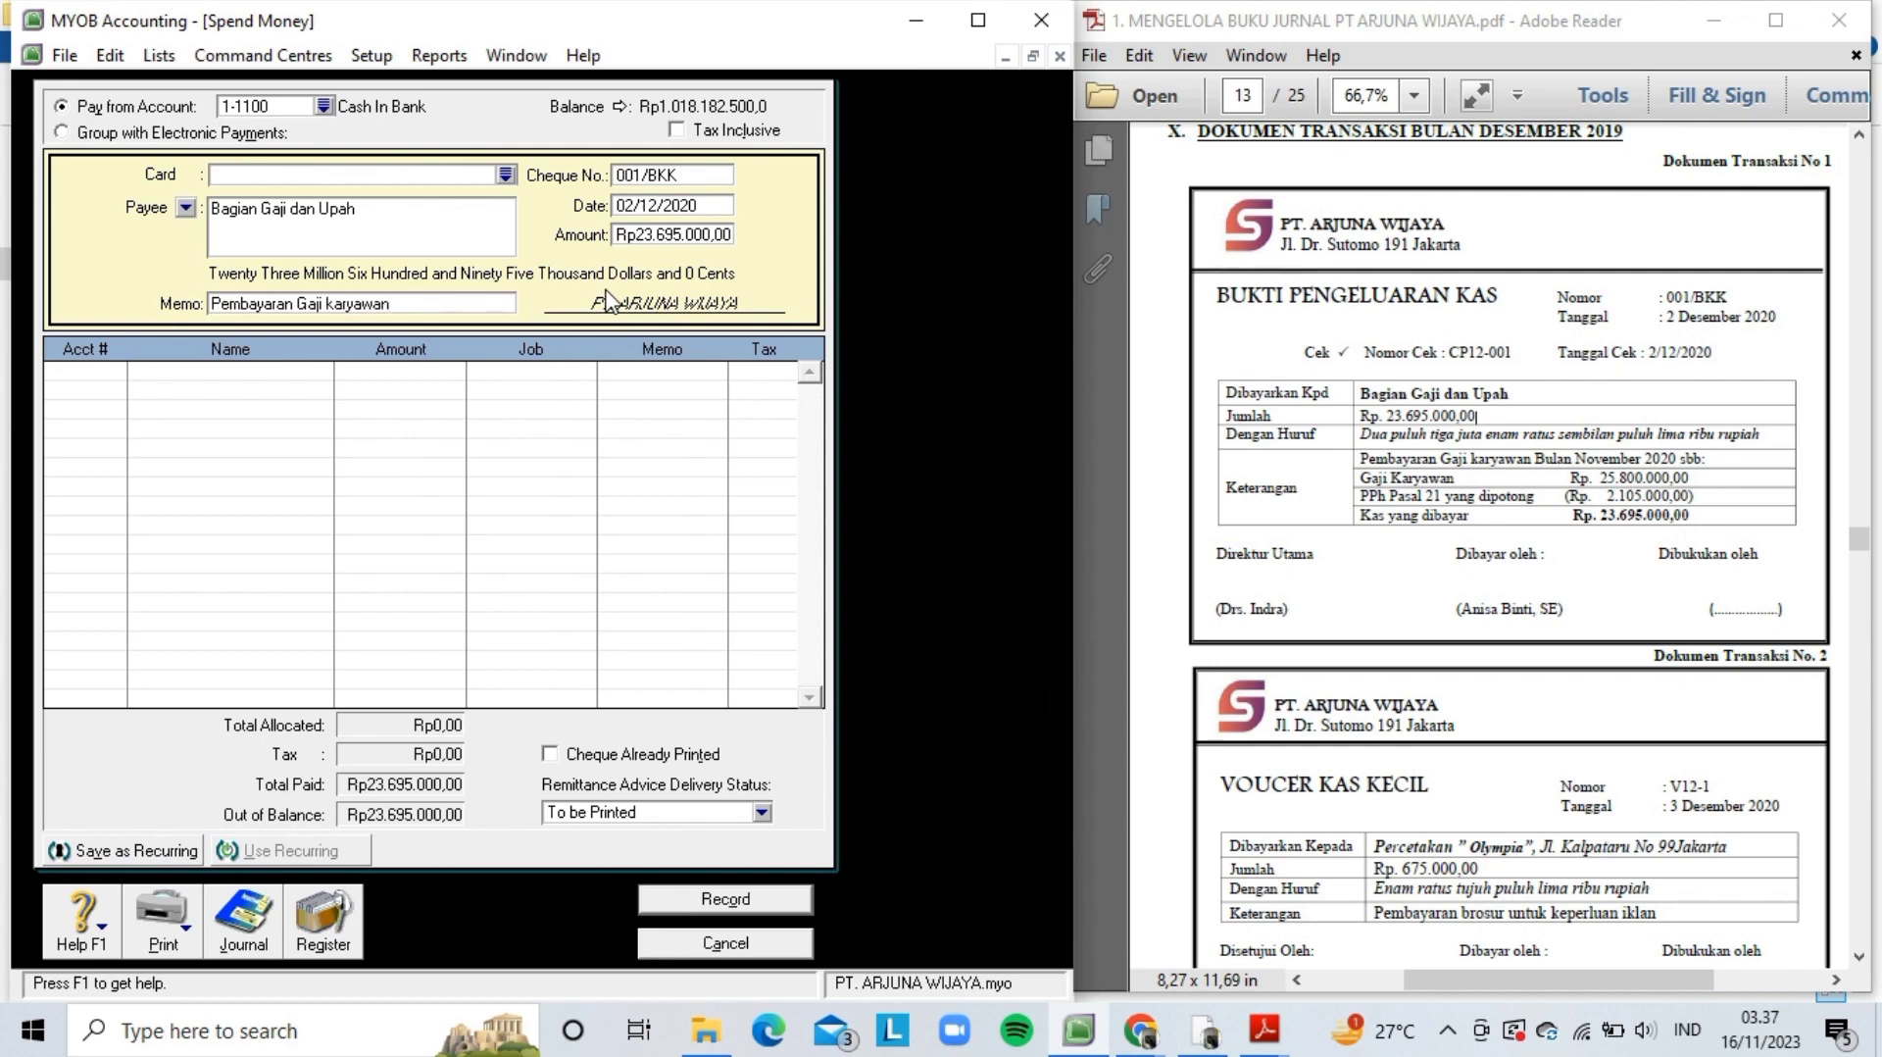
{"action": "type", "text": " bulan"}
{"action": "key", "text": "Caps_Lock"}
{"action": "type", "text": "N"}
{"action": "key", "text": "Caps_Lock"}
{"action": "type", "text": "o"}
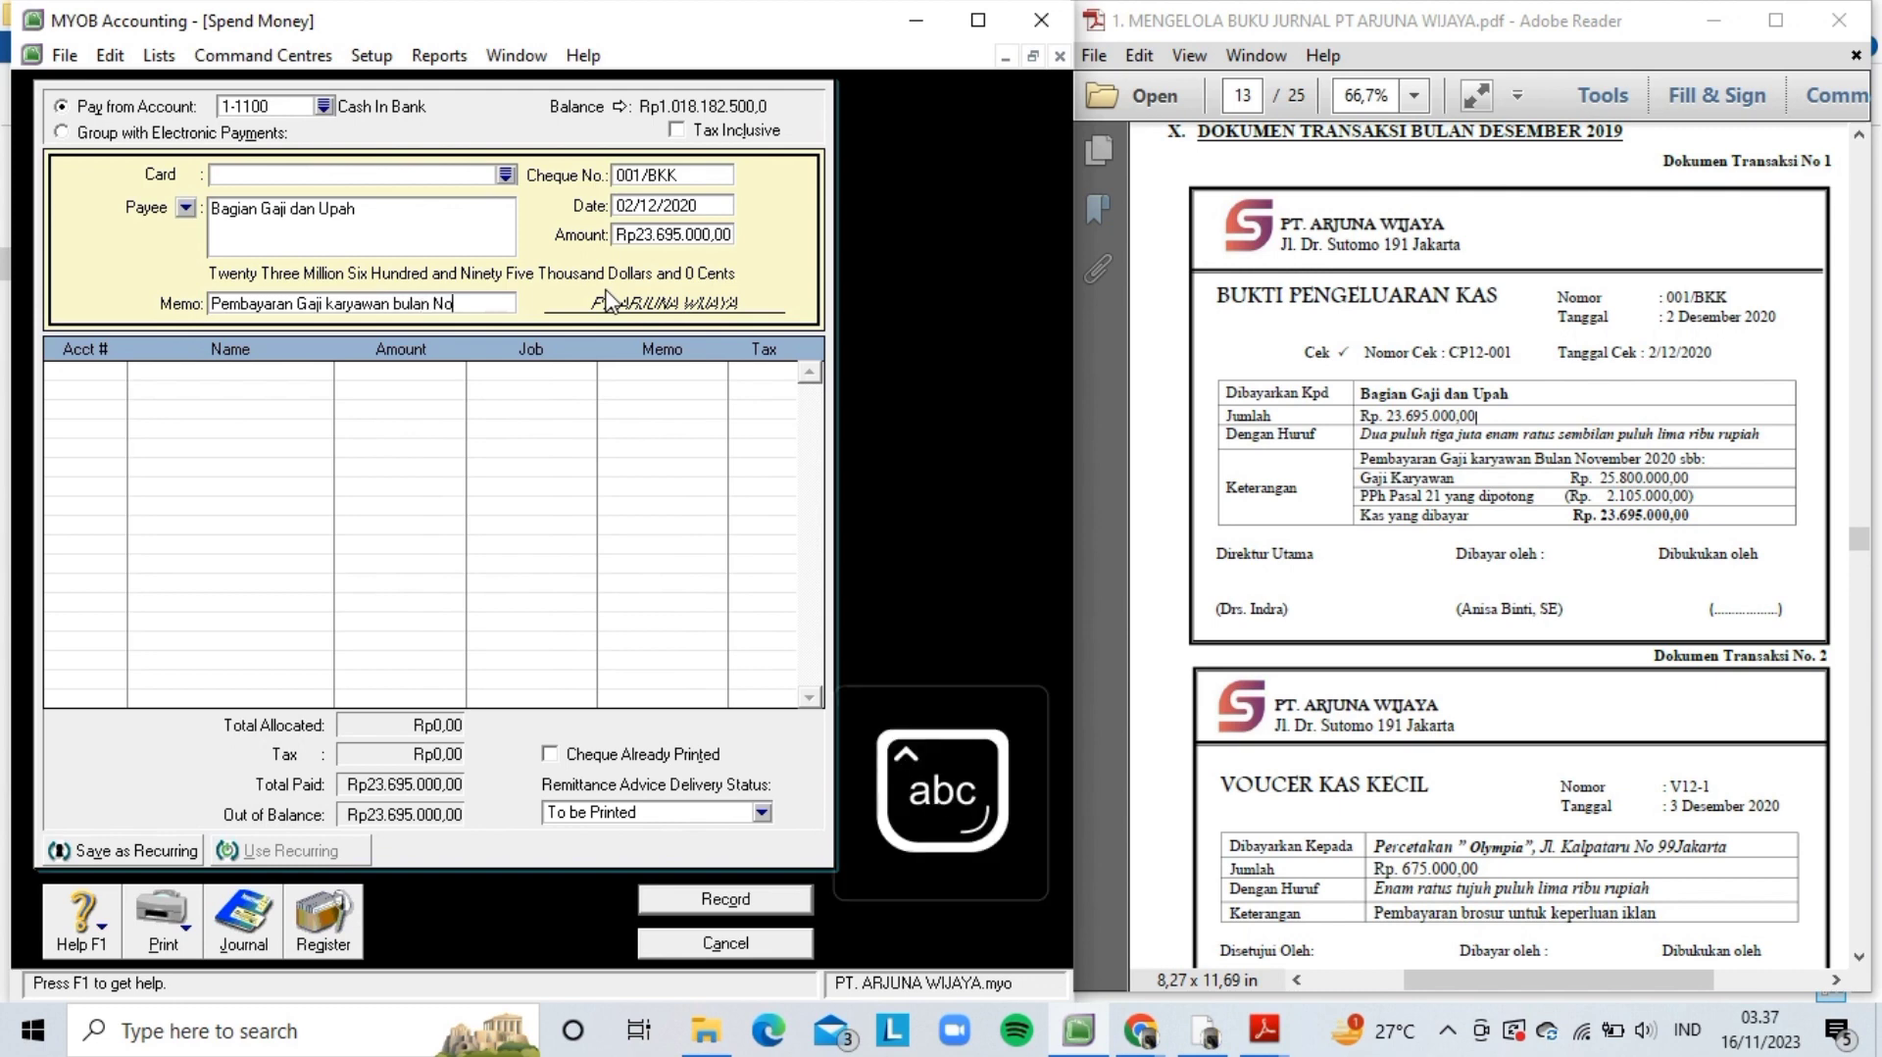
{"action": "type", "text": "vember 2020"}
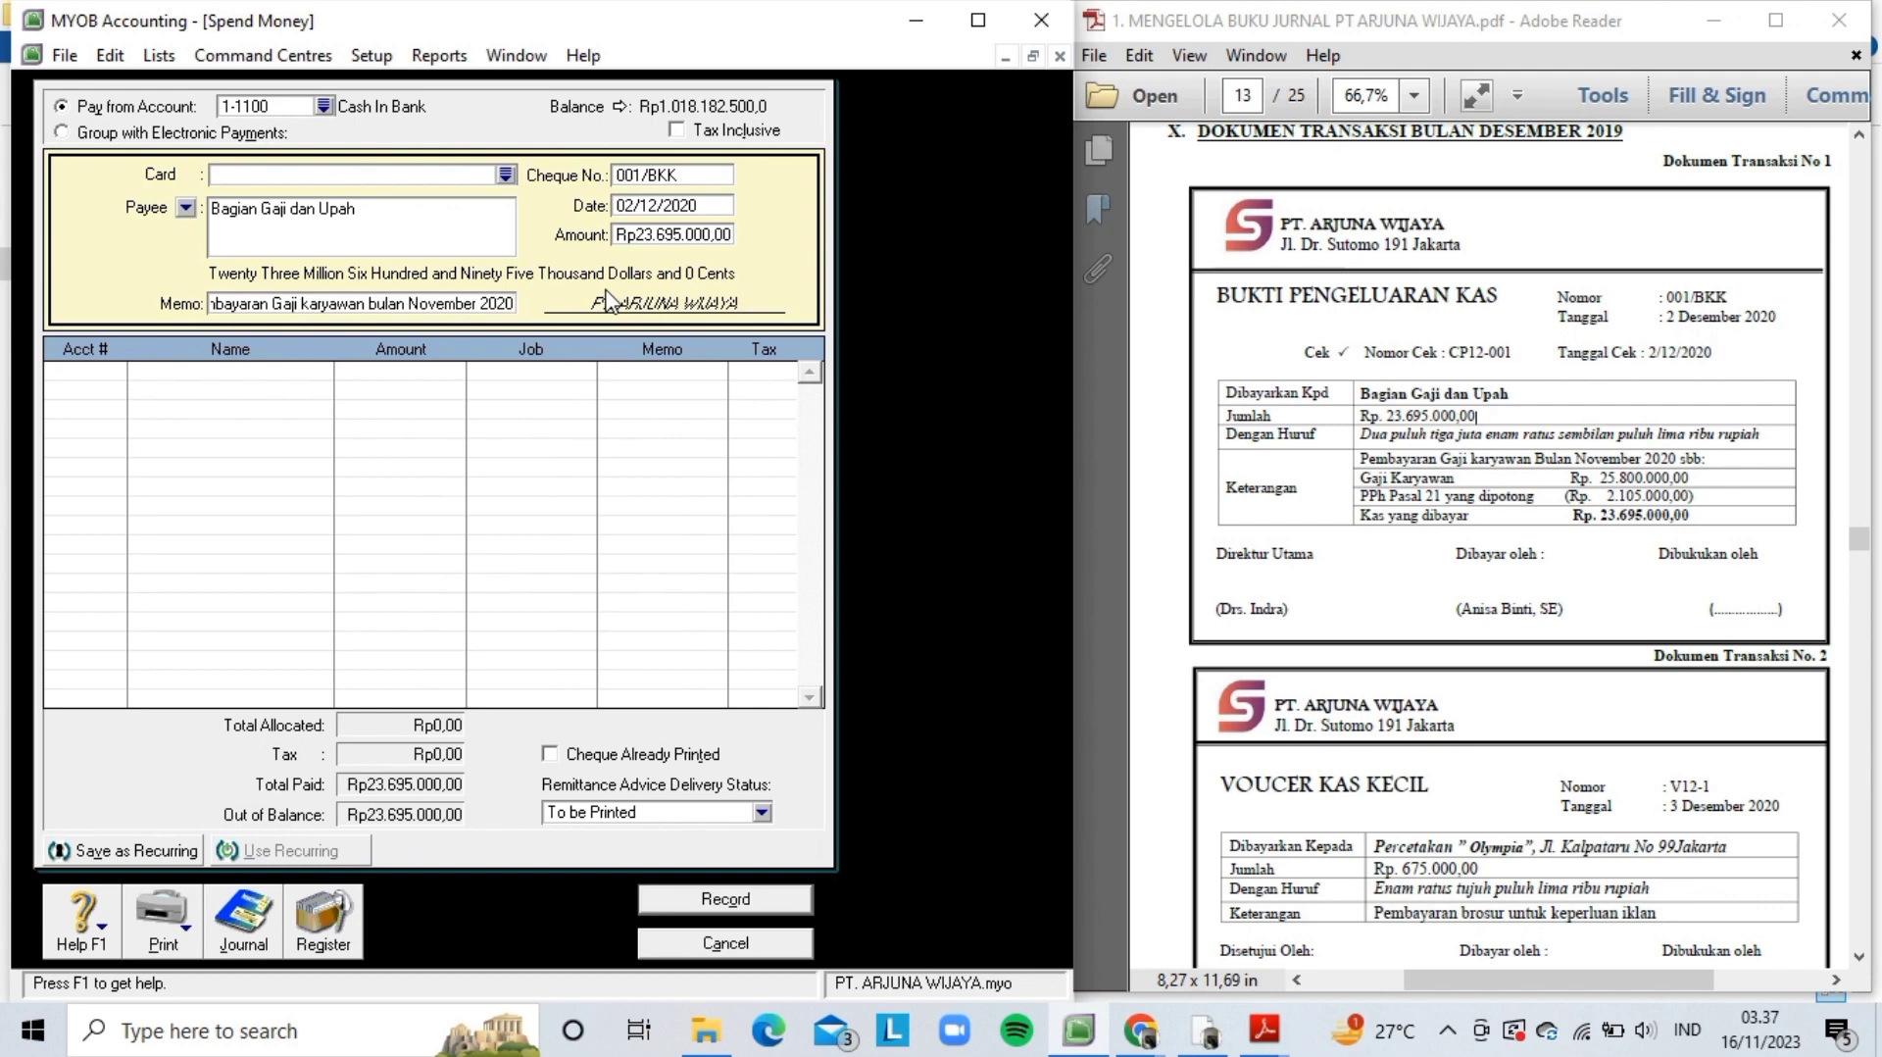
{"action": "key", "text": "Tab"}
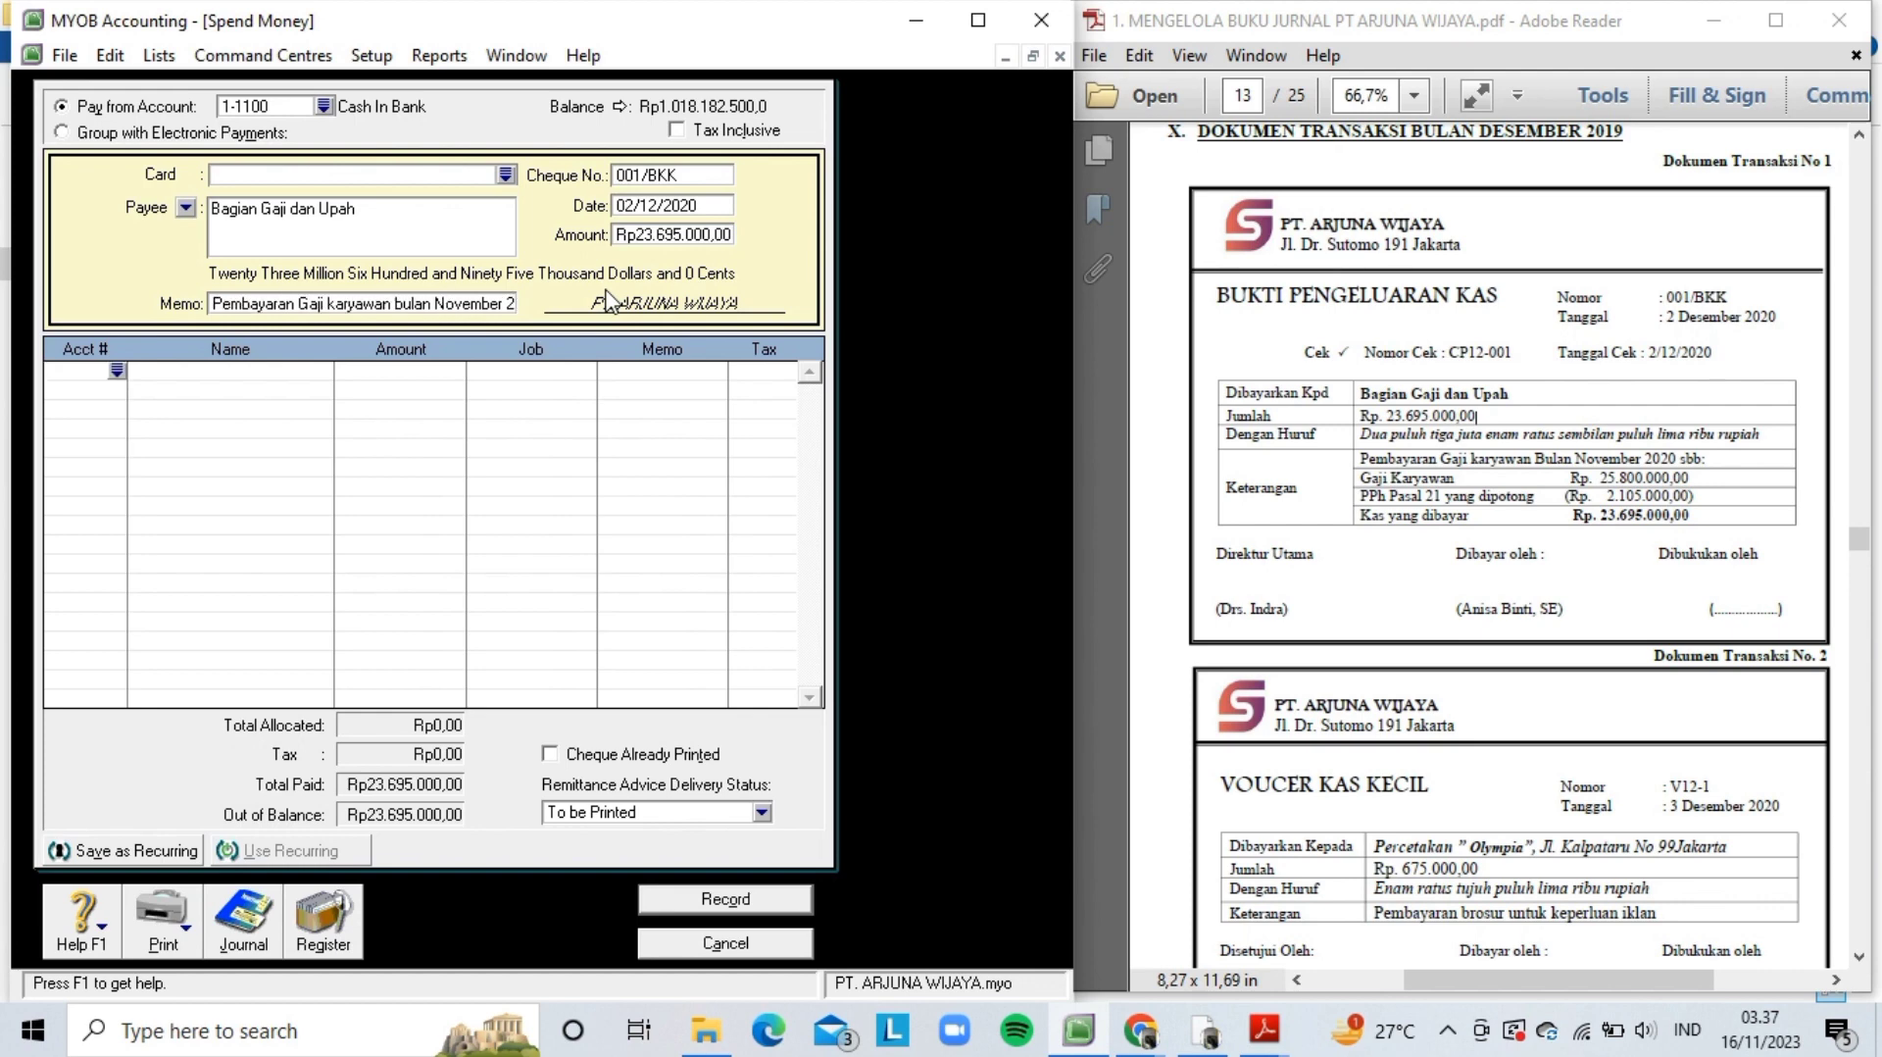
- Allocate Rp25.800.000 to account 6-1100 Wages & Salaries Expense on the first line
{"action": "type", "text": "6-"}
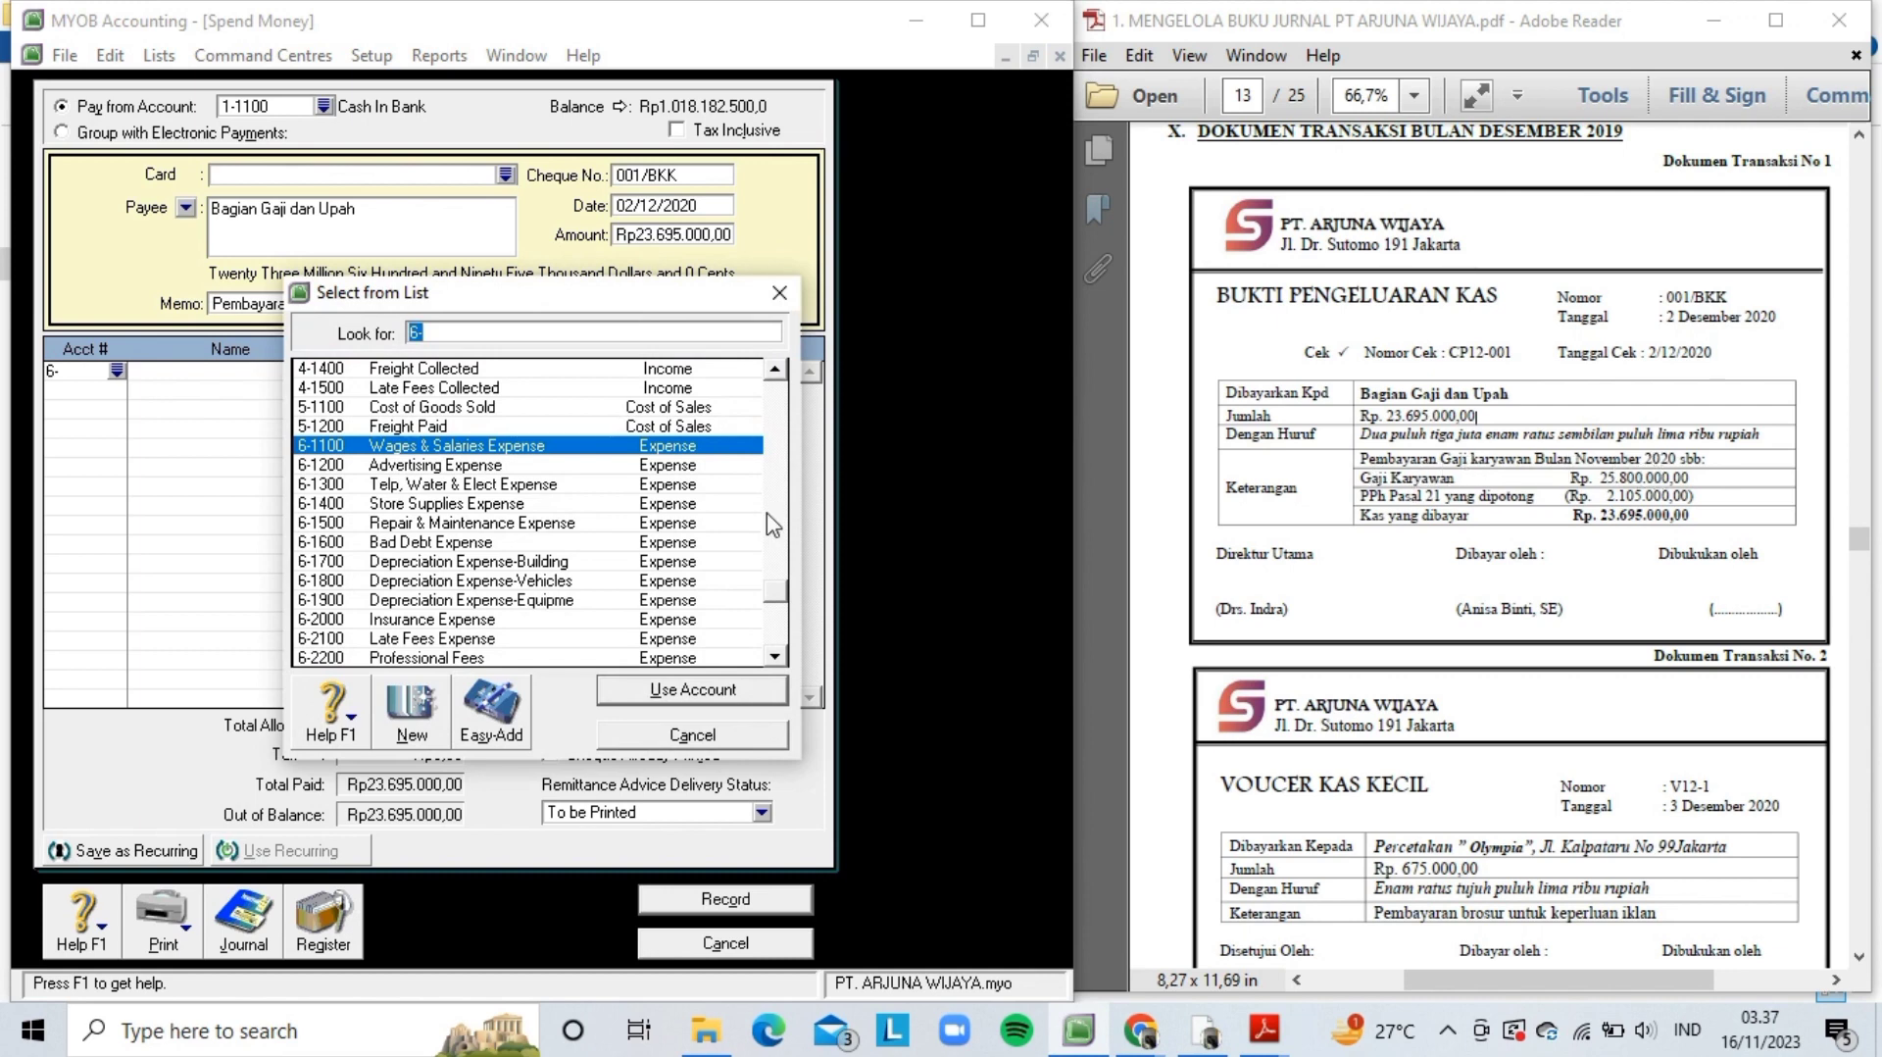
{"action": "double_click", "coordinate": [661, 453]}
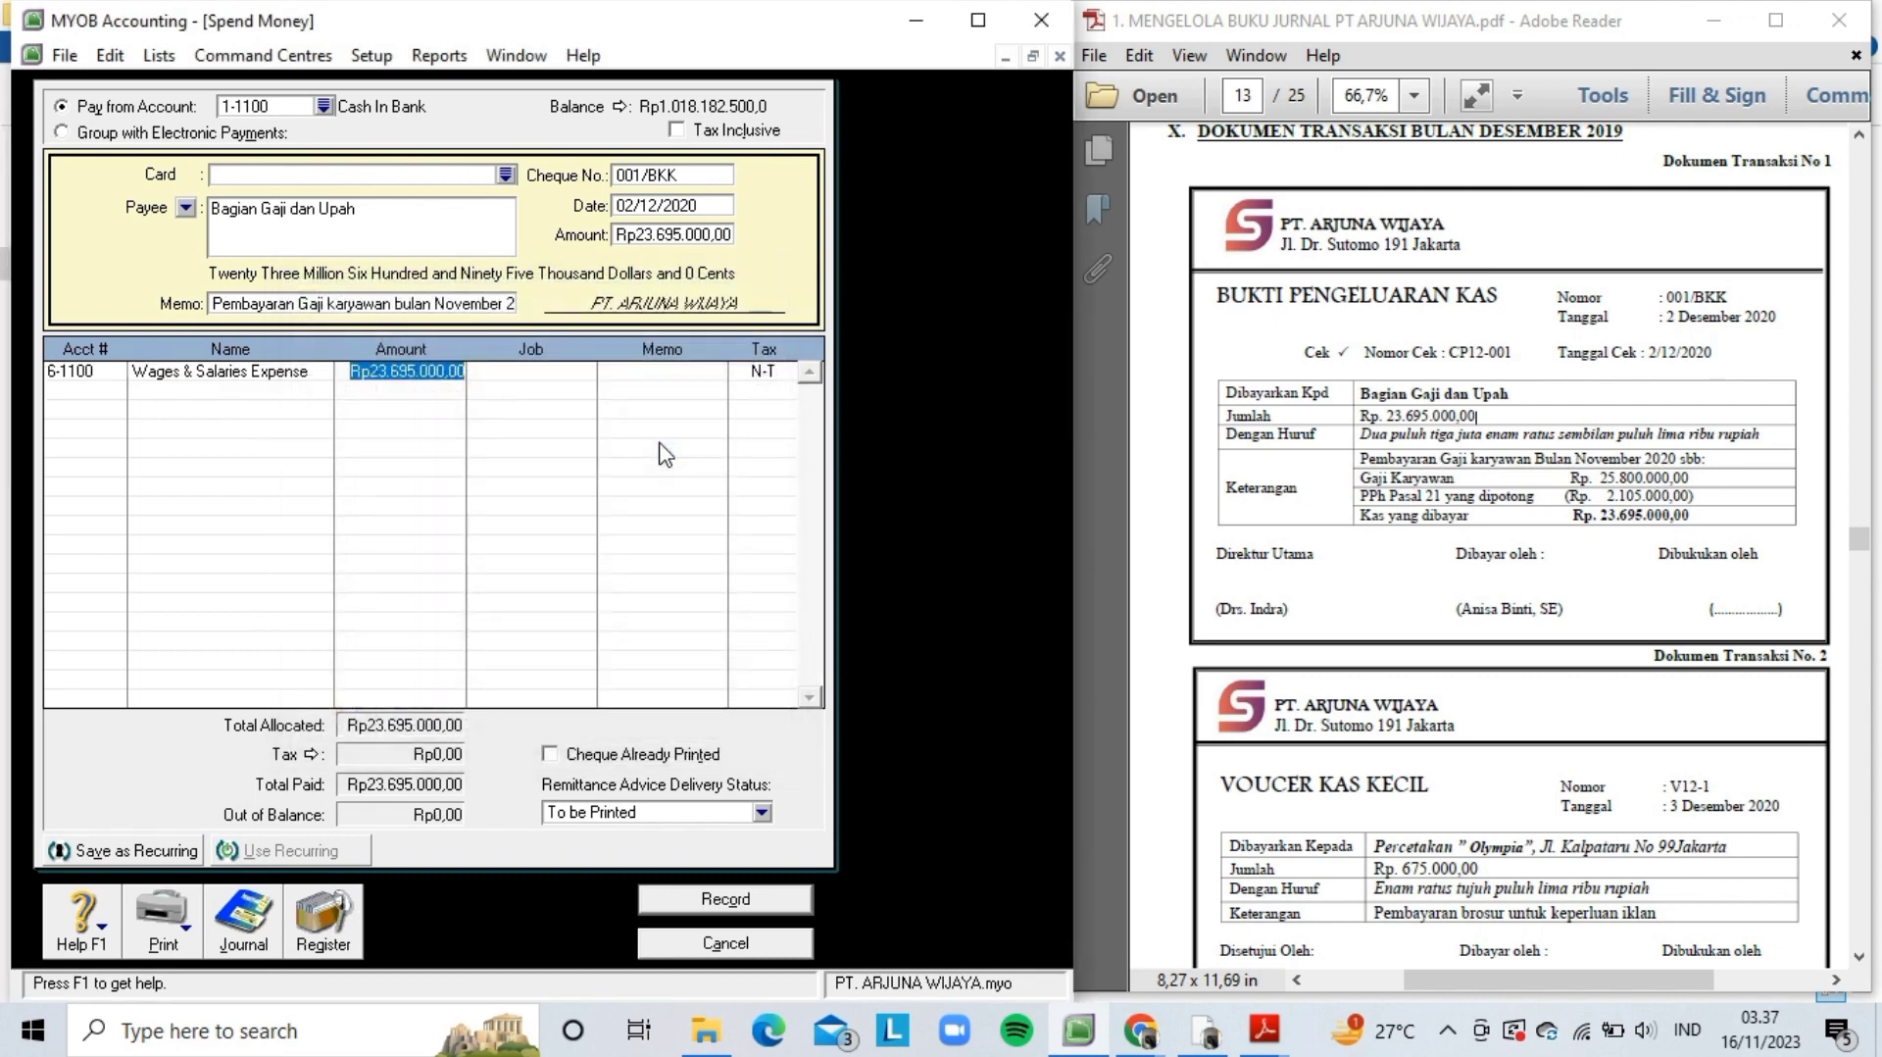
{"action": "type", "text": "258"}
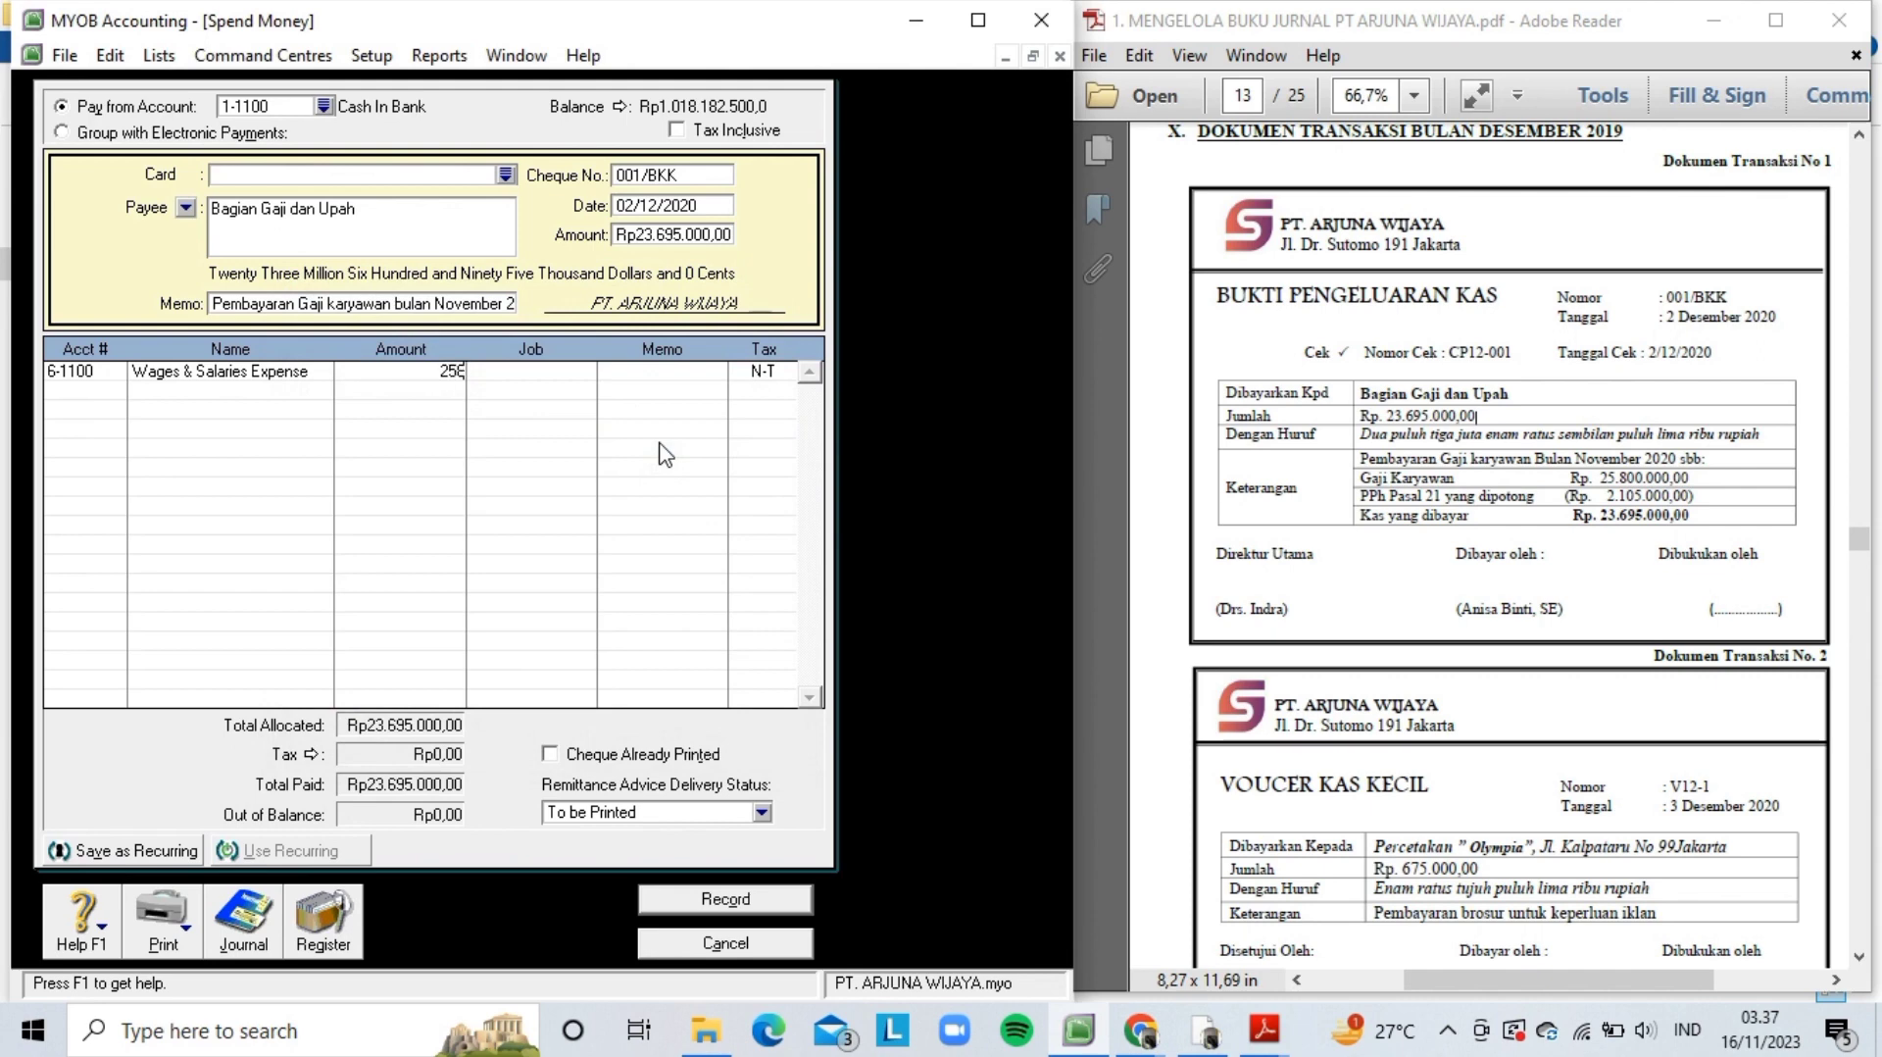
{"action": "type", "text": "00"}
{"action": "type", "text": "000"}
{"action": "key", "text": "Tab"}
{"action": "key", "text": "Tab"}
{"action": "key", "text": "Tab"}
{"action": "key", "text": "Tab"}
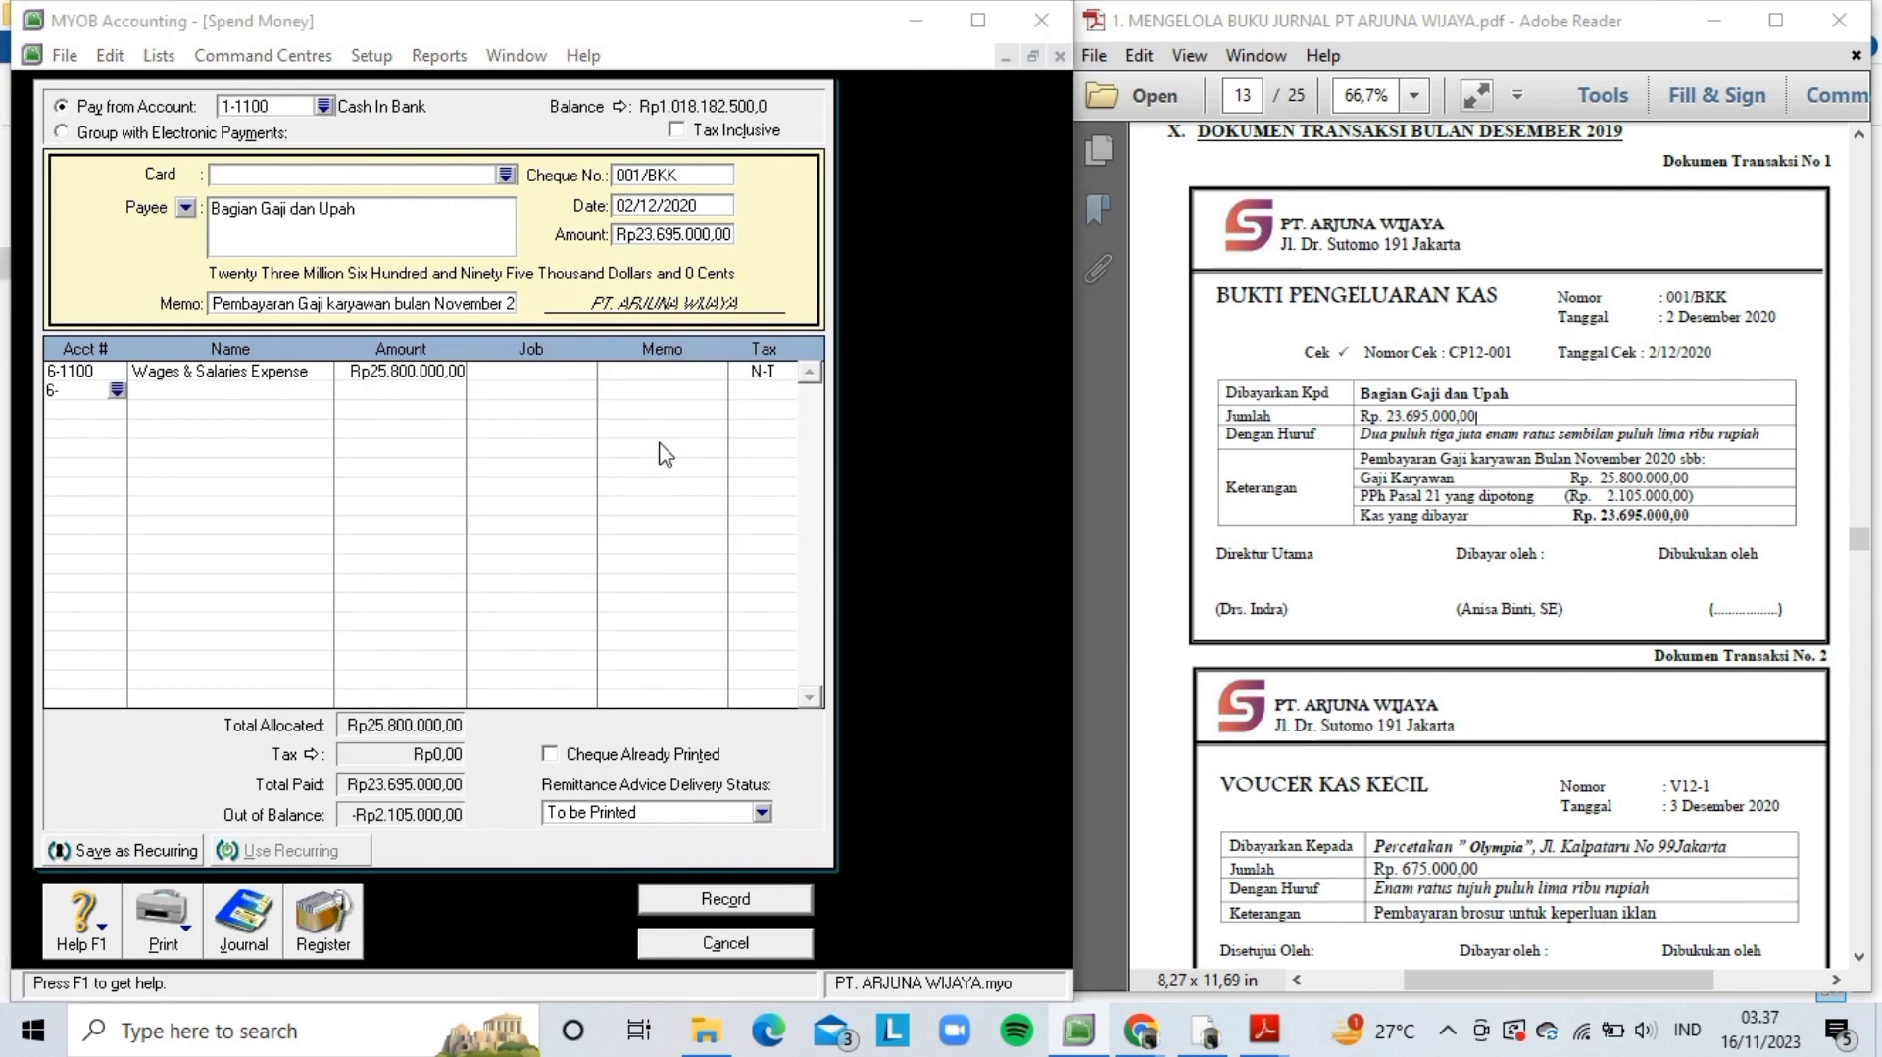
- Add a second allocation line for 2-1300 Income Tax Payable, accepting the proposed amount of -Rp2.105.000
{"action": "type", "text": "6-"}
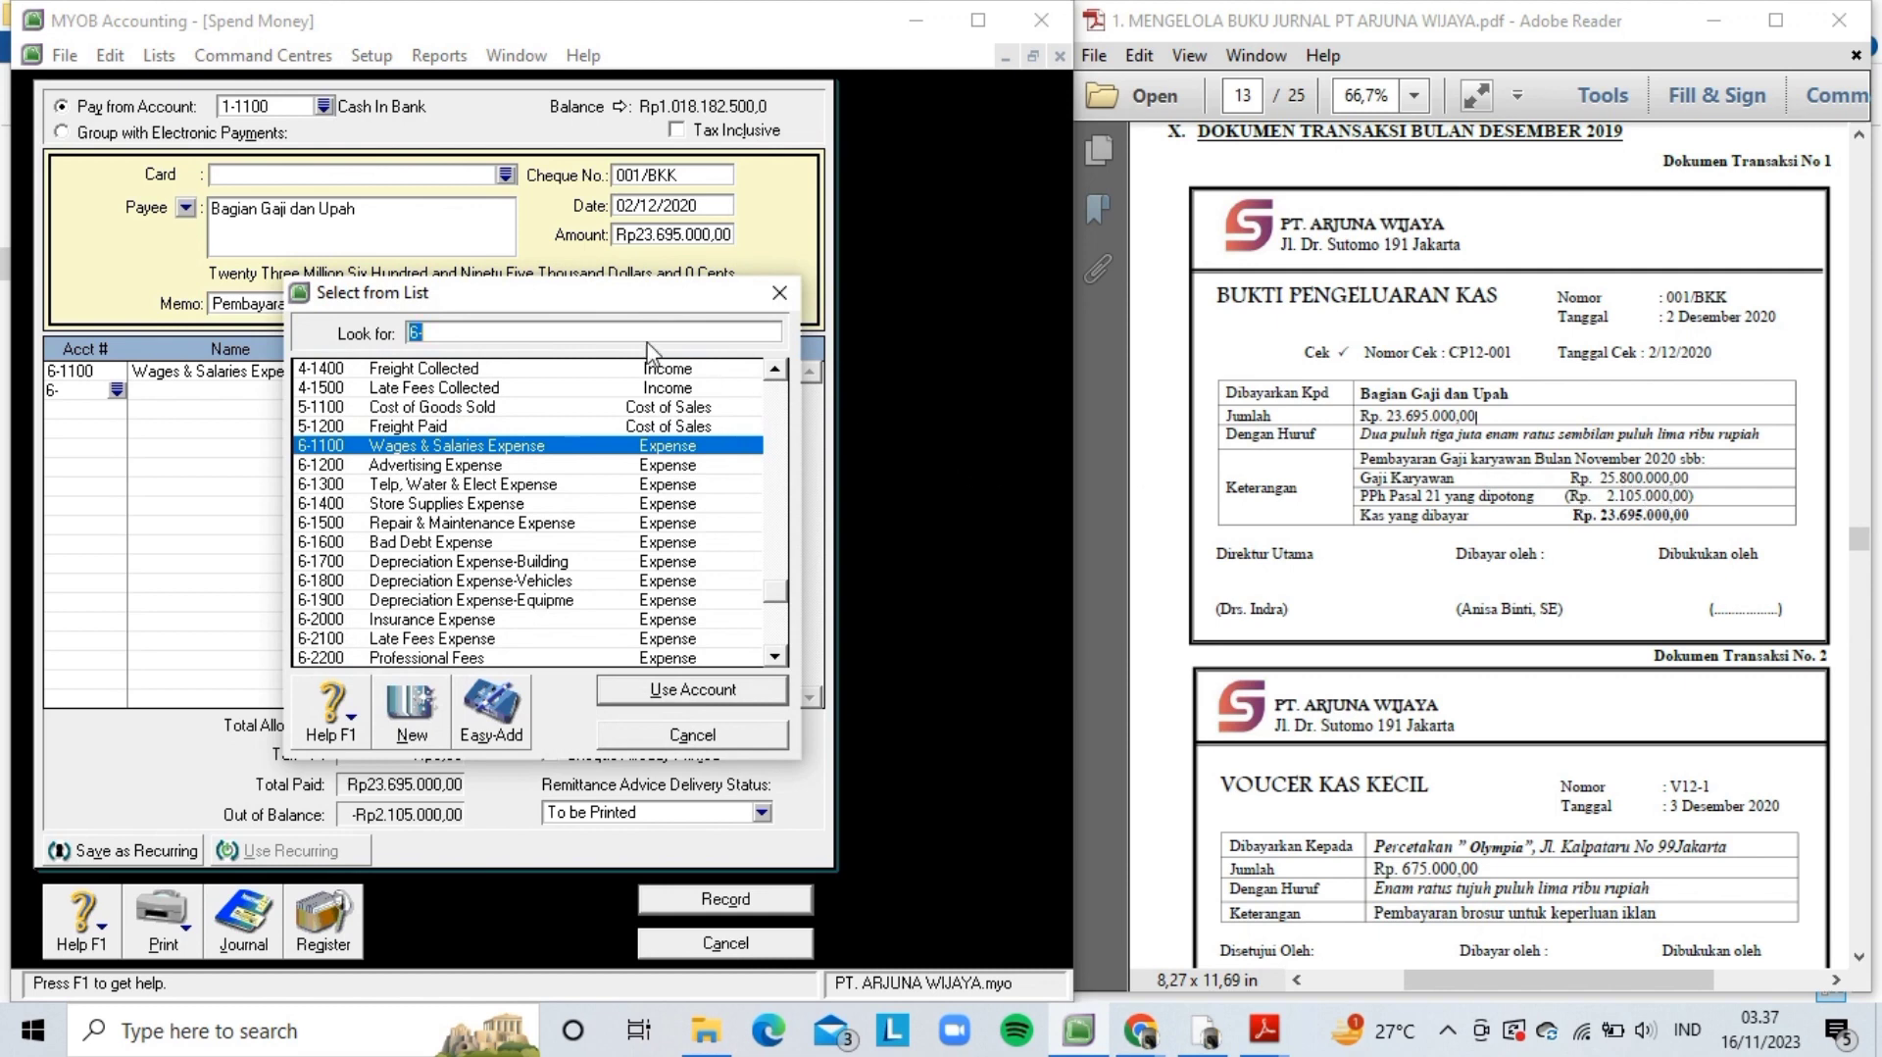
{"action": "type", "text": "2"}
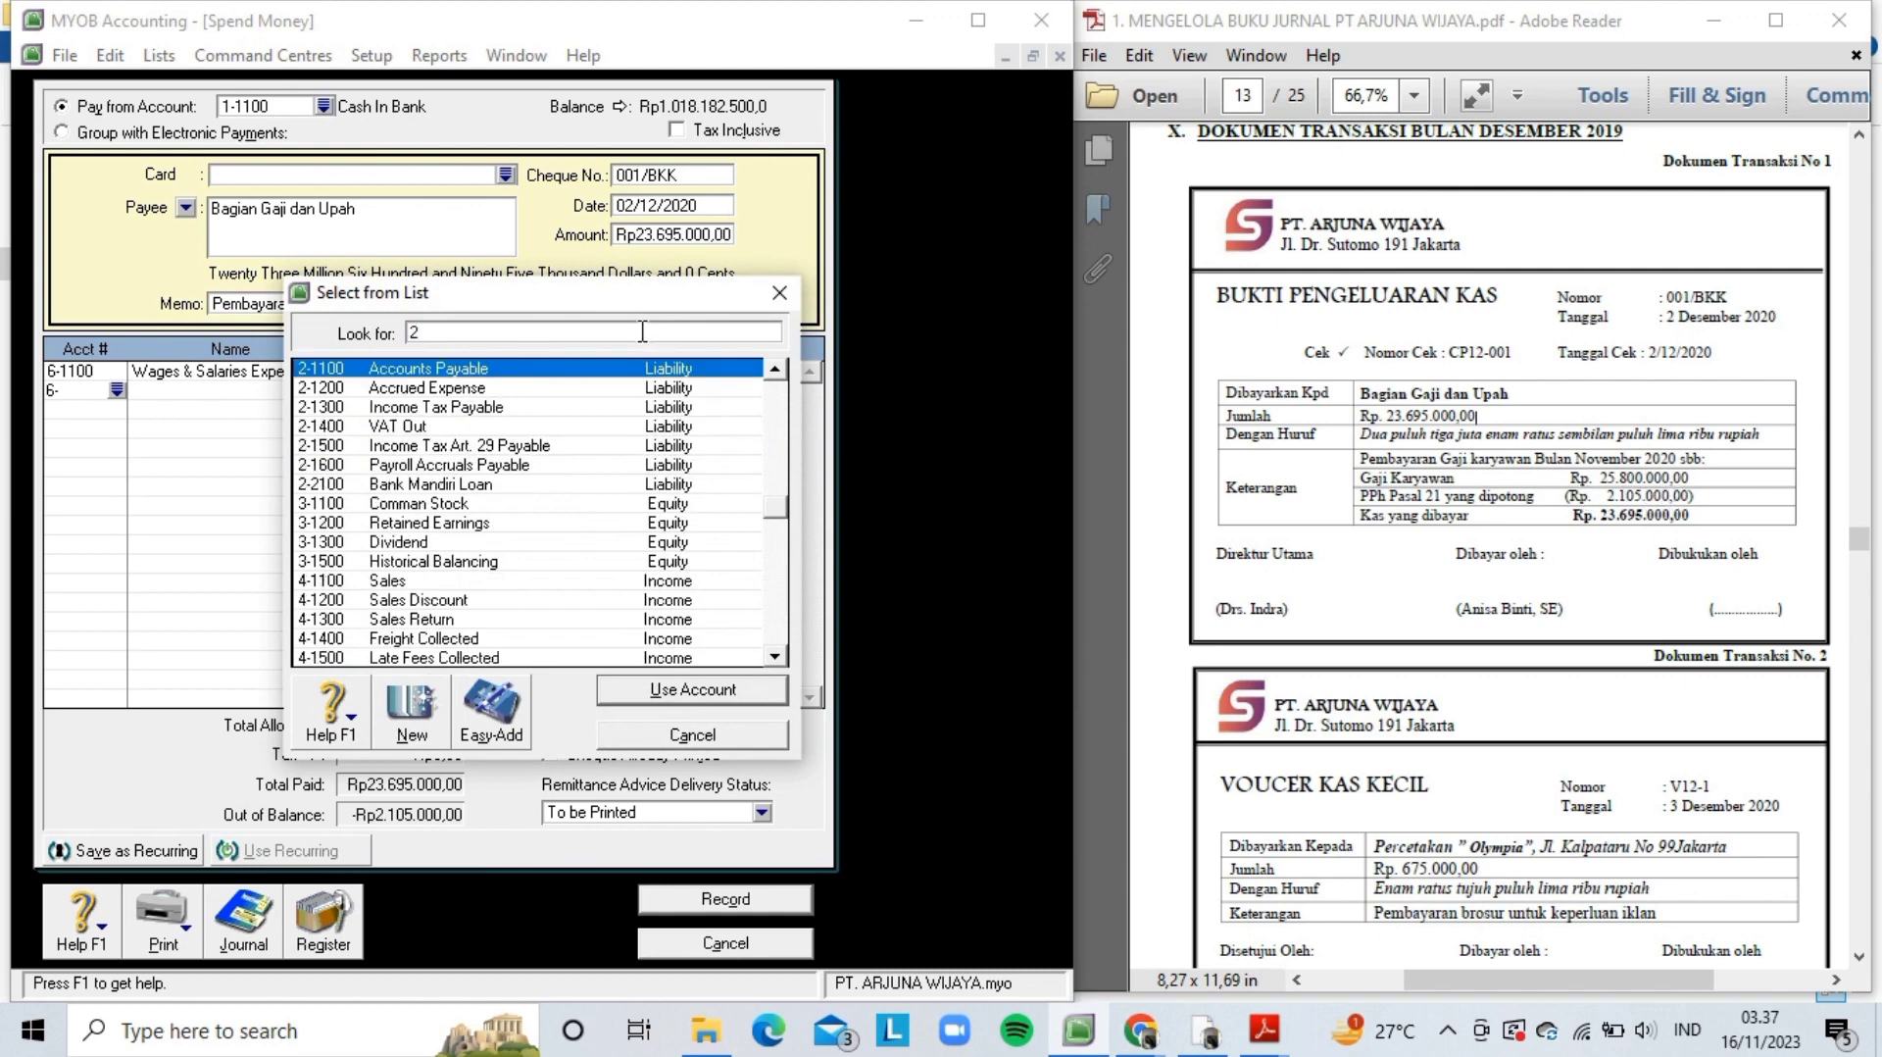
{"action": "double_click", "coordinate": [594, 408]}
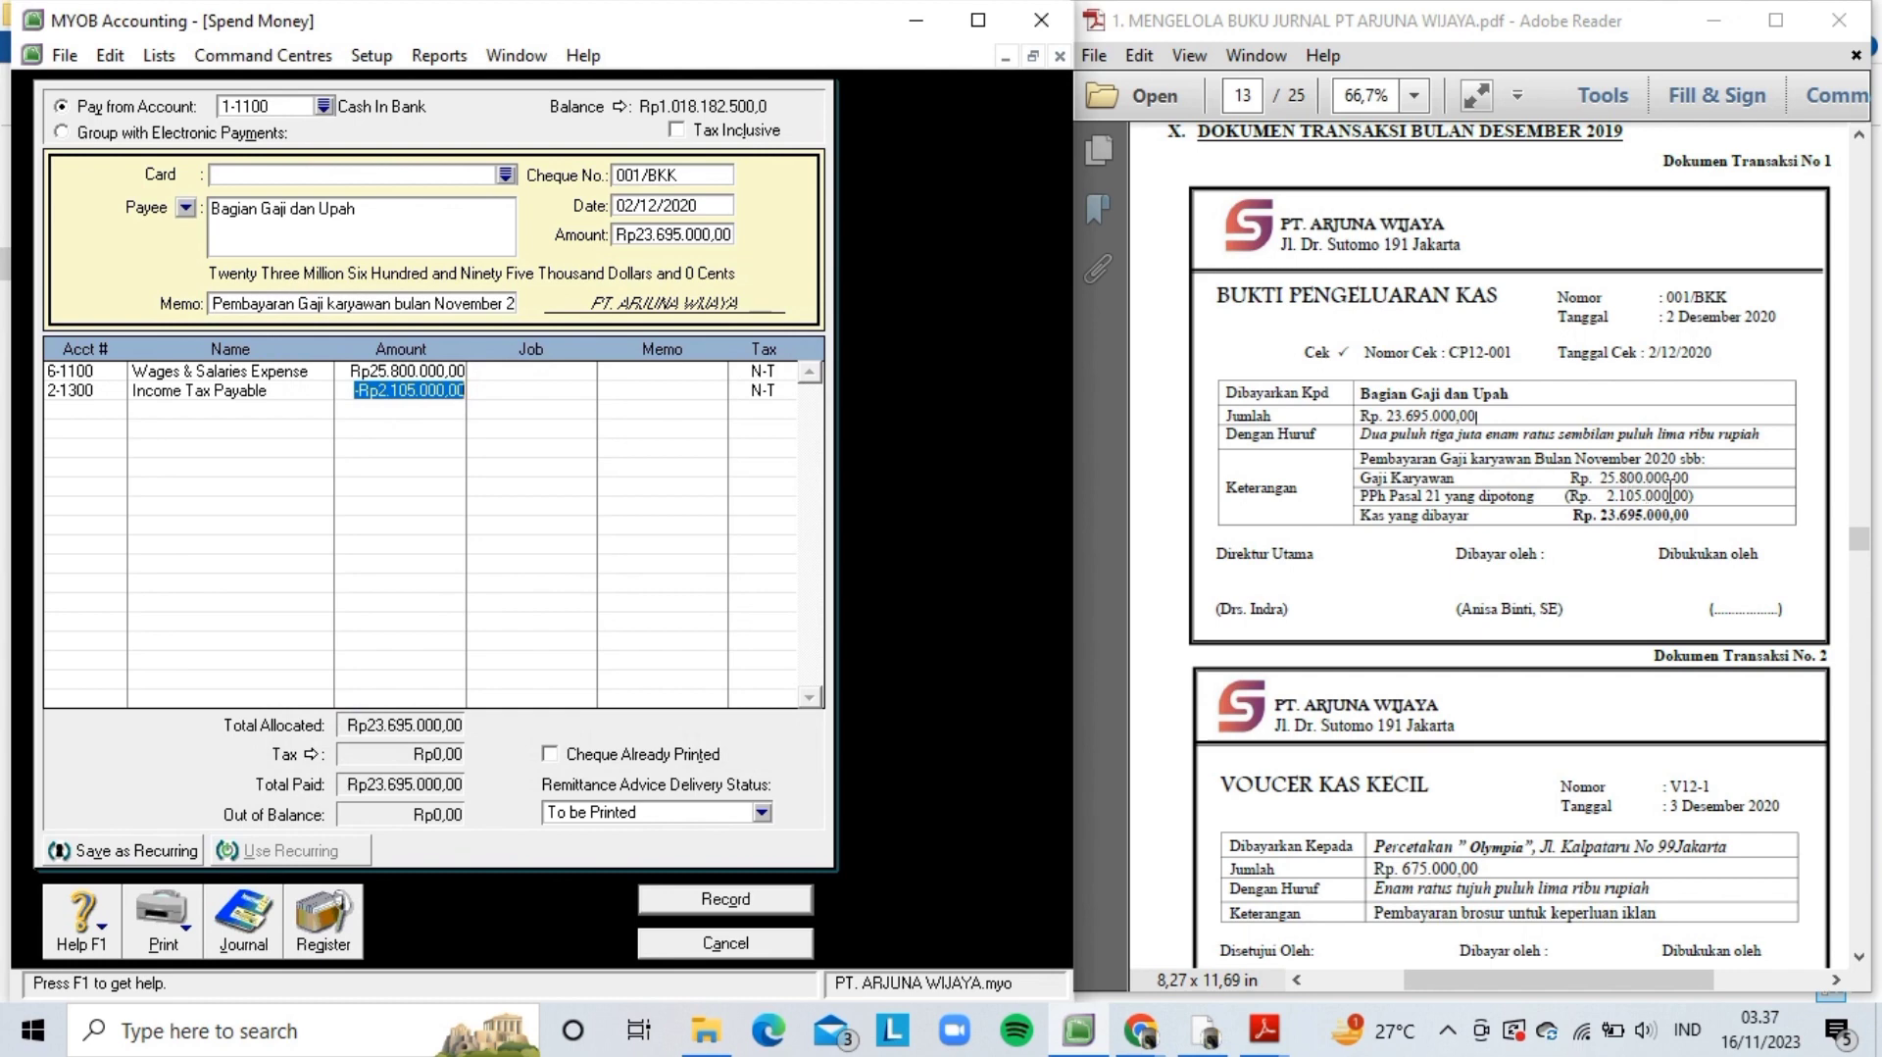
{"action": "key", "text": "Tab"}
{"action": "key", "text": "Tab"}
{"action": "key", "text": "Tab"}
{"action": "key", "text": "Tab"}
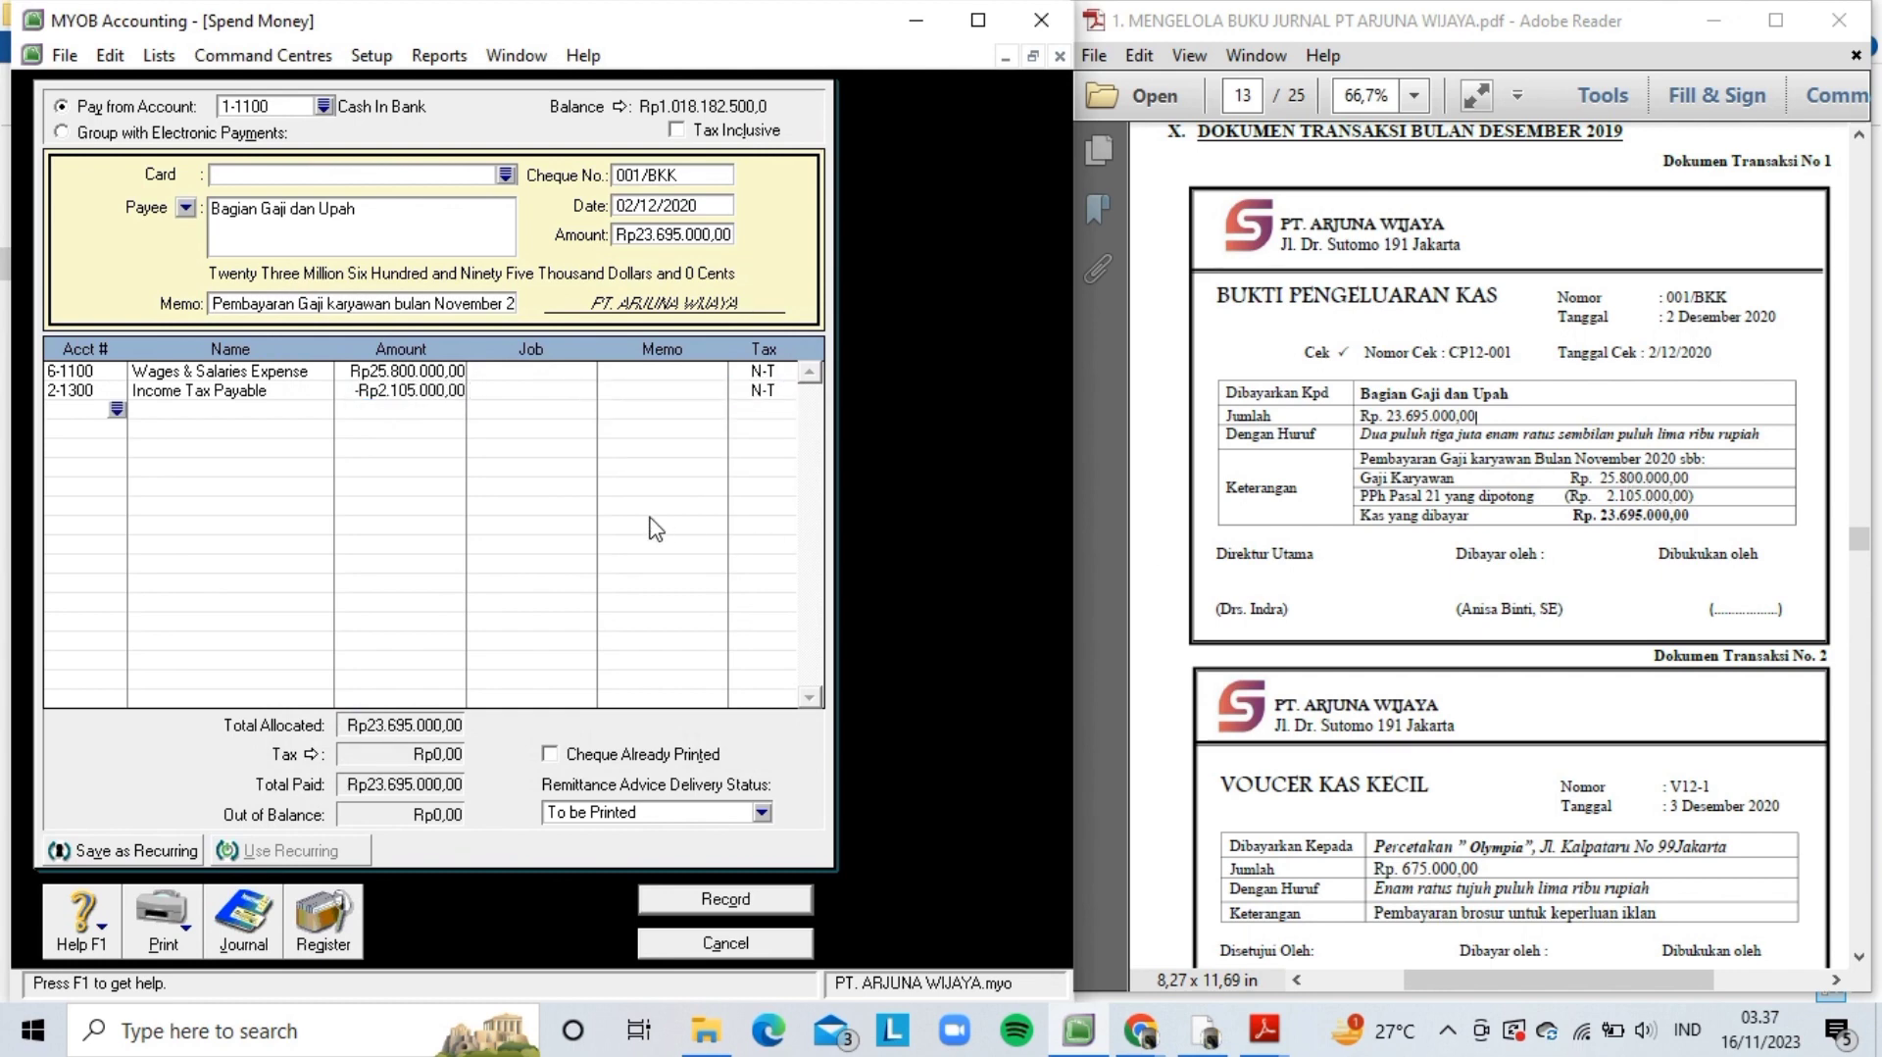
- Review the journal recap of the salary payment and record the transaction
{"action": "key", "text": "ctrl+r"}
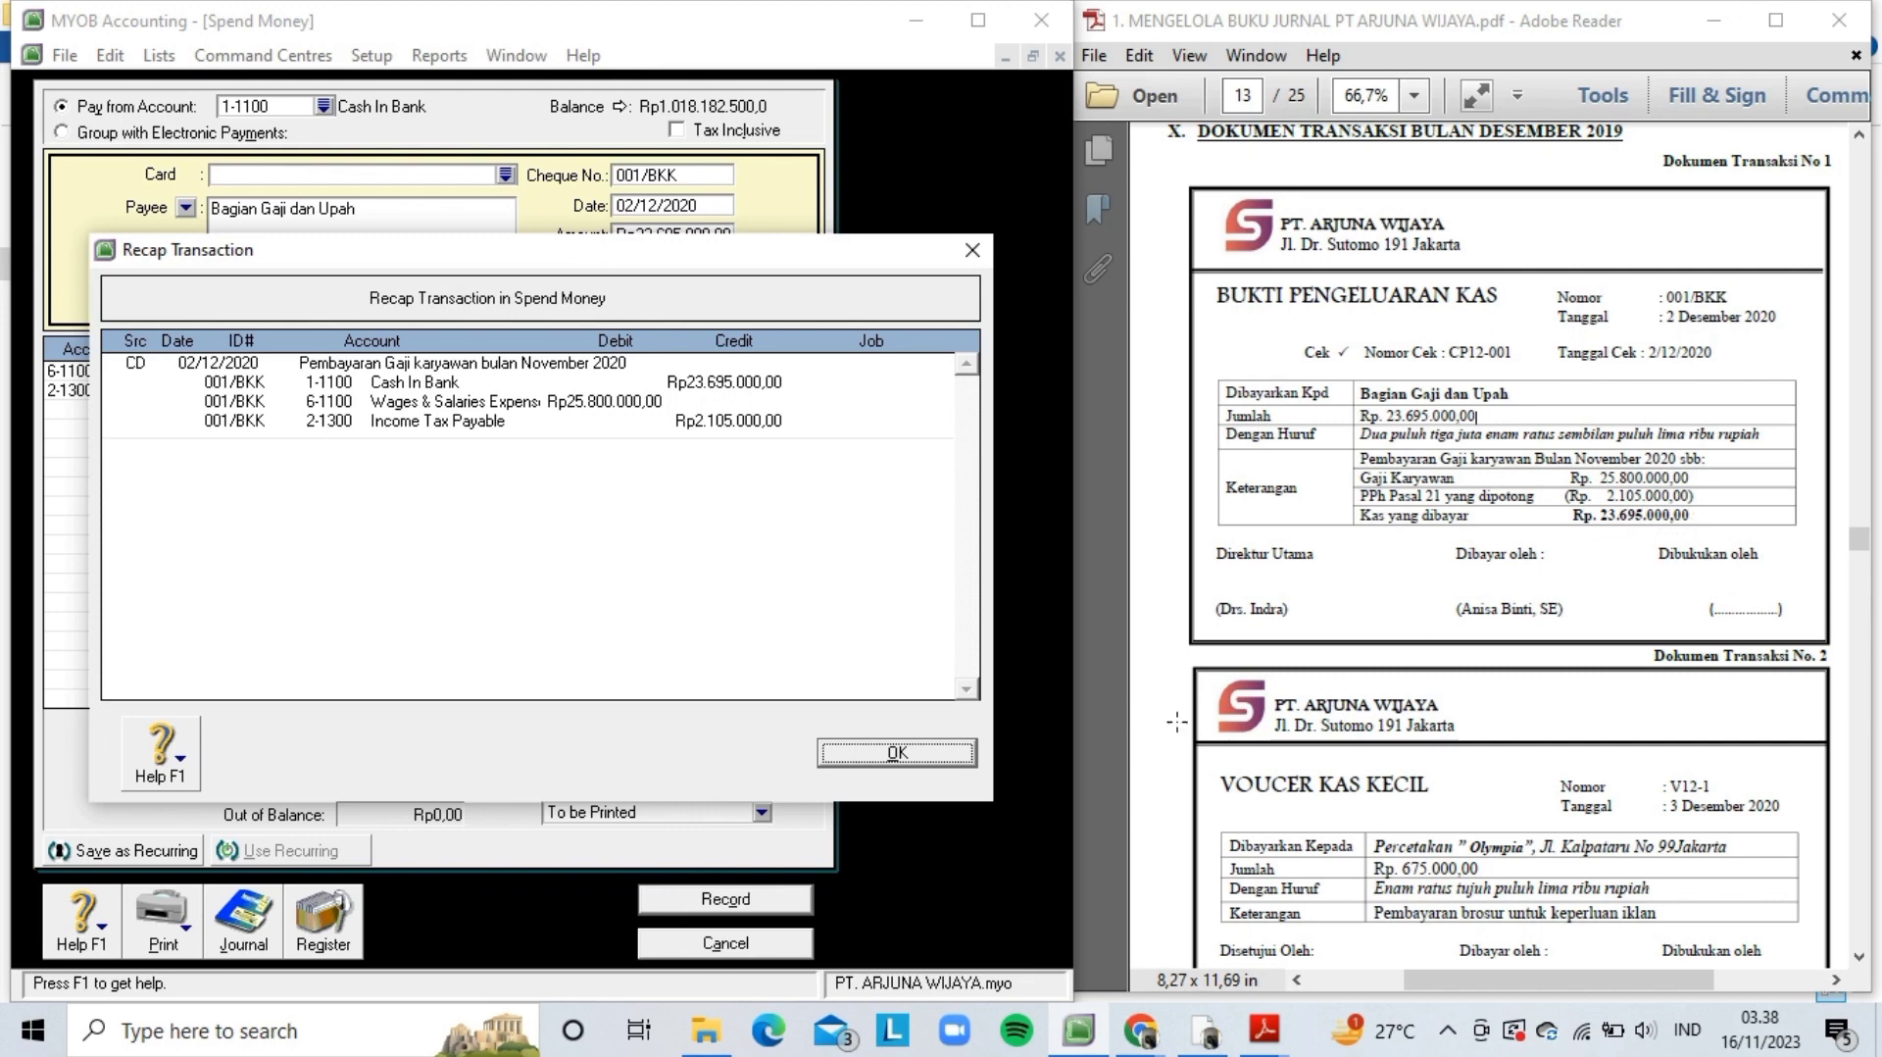
{"action": "left_click", "coordinate": [968, 754]}
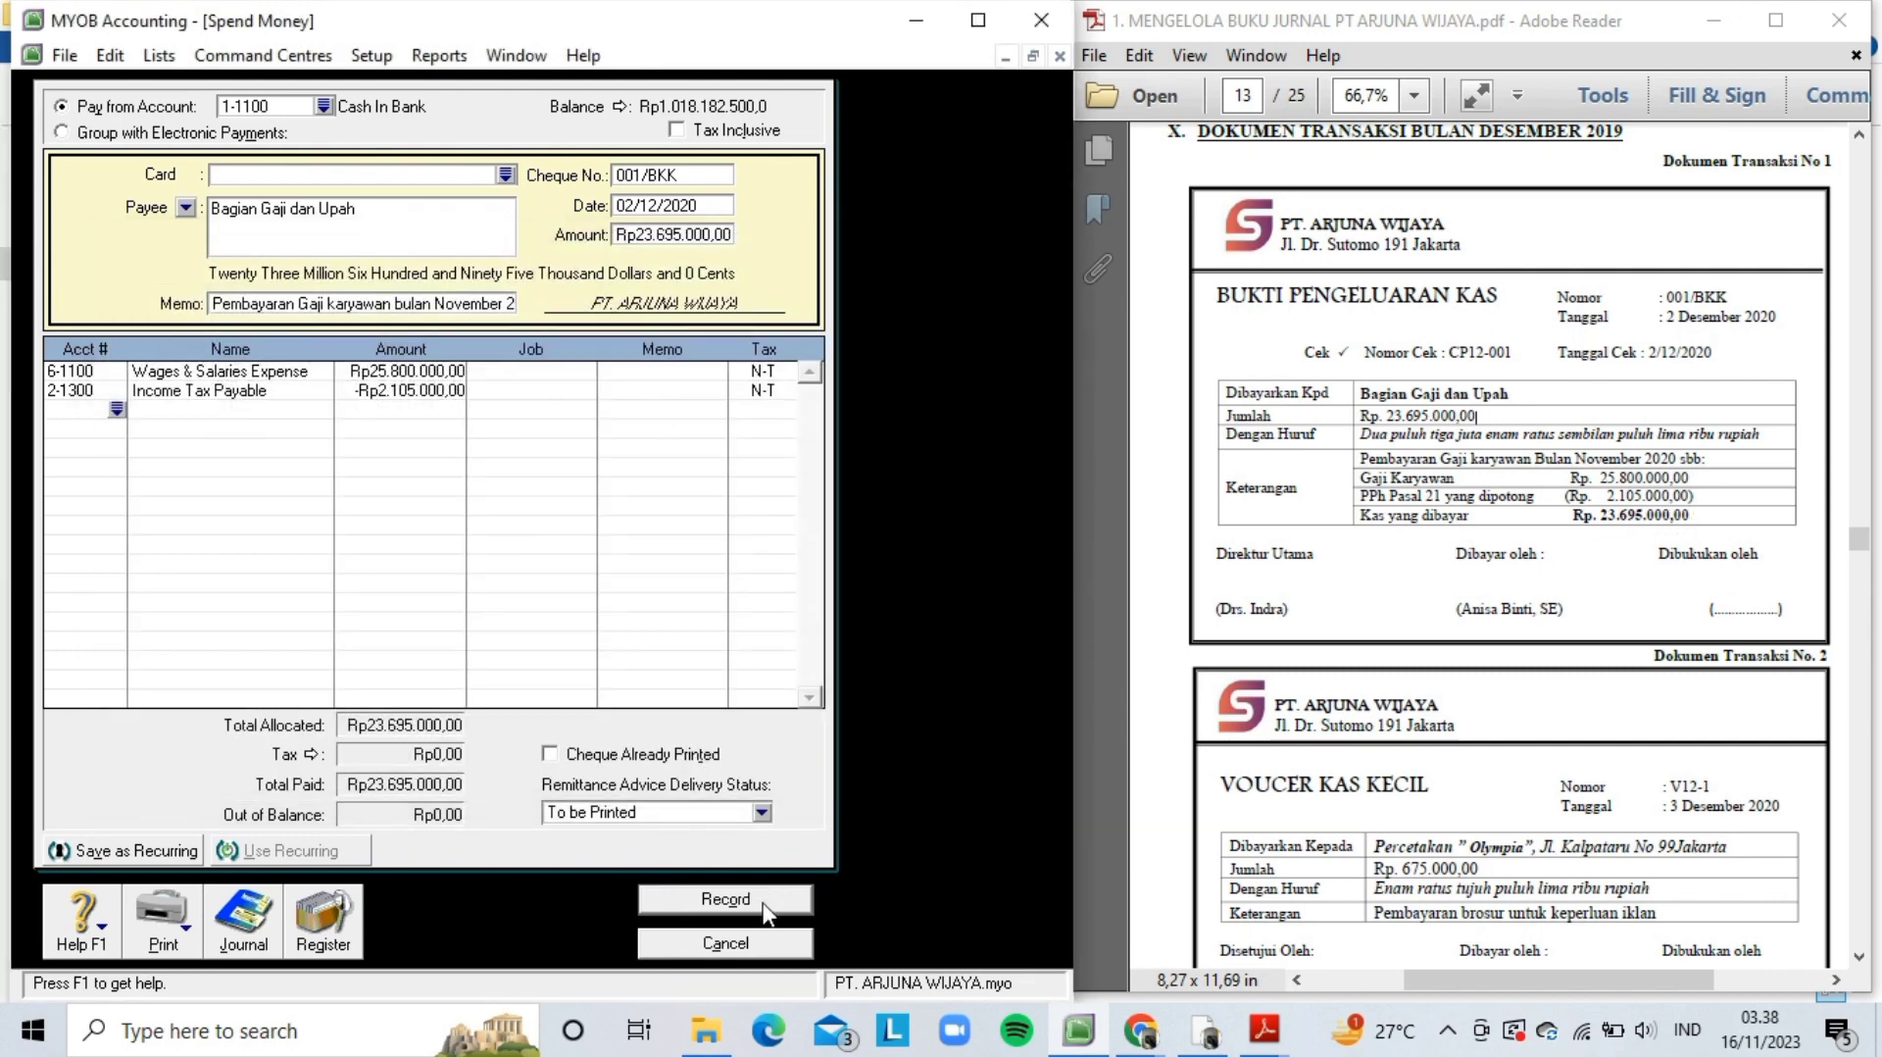
{"action": "left_click", "coordinate": [725, 899]}
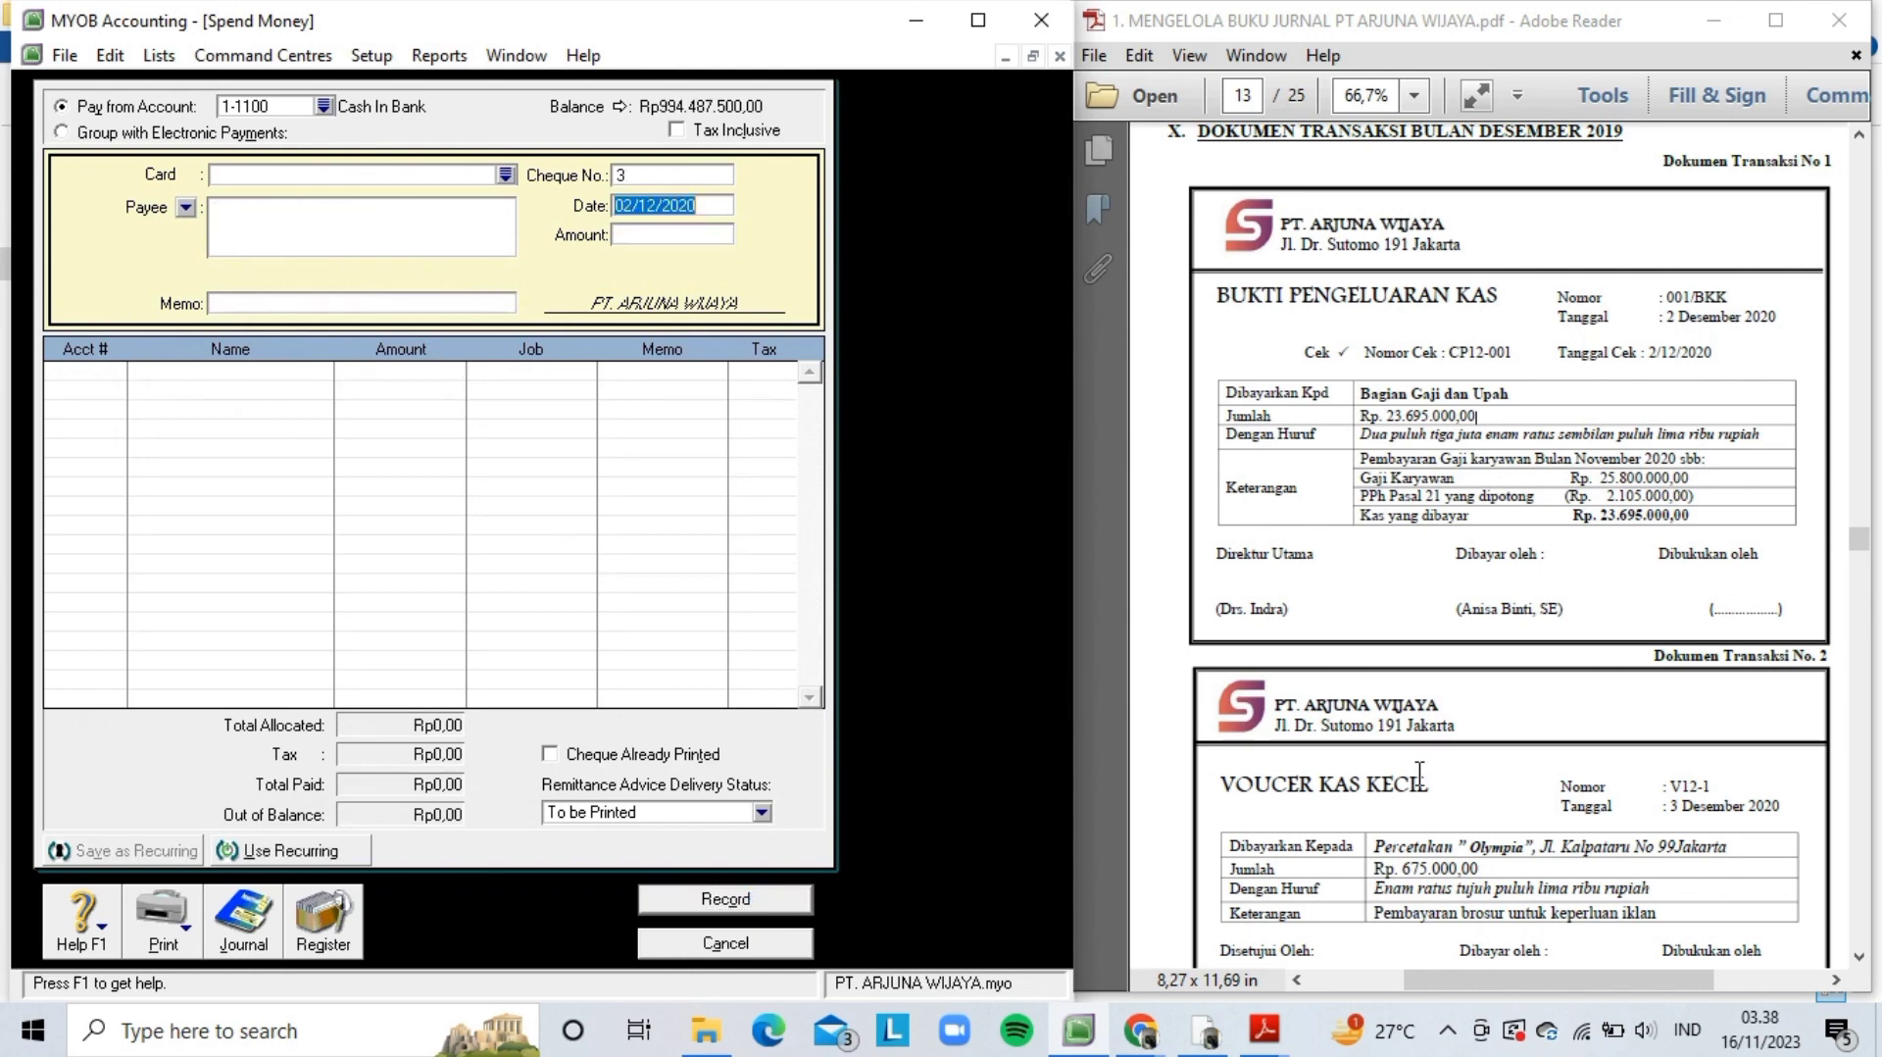
- Bring petty cash voucher no. 2 into view and set the new payment's source account to 1-1101 Petty Cash
{"action": "scroll", "coordinate": [1420, 773], "scroll_direction": "down", "scroll_amount": 5}
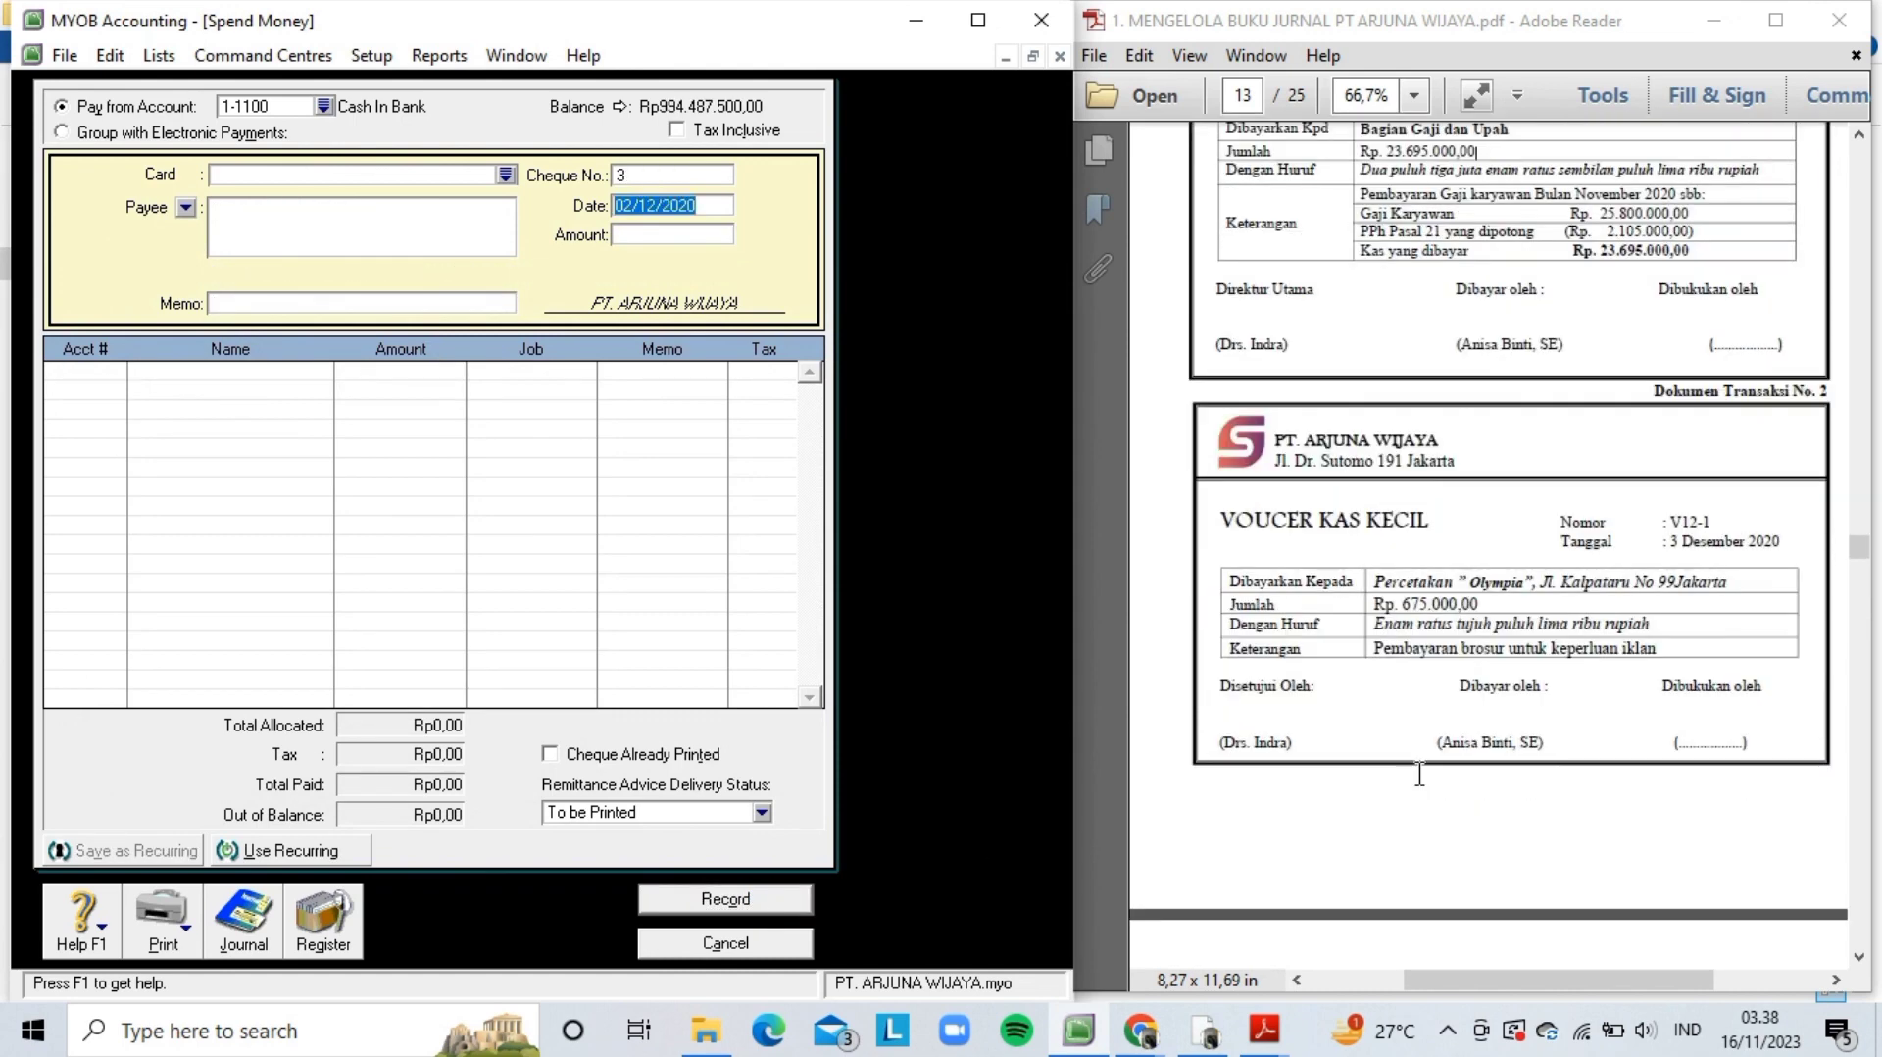
{"action": "scroll", "coordinate": [1424, 781], "scroll_direction": "down", "scroll_amount": 1}
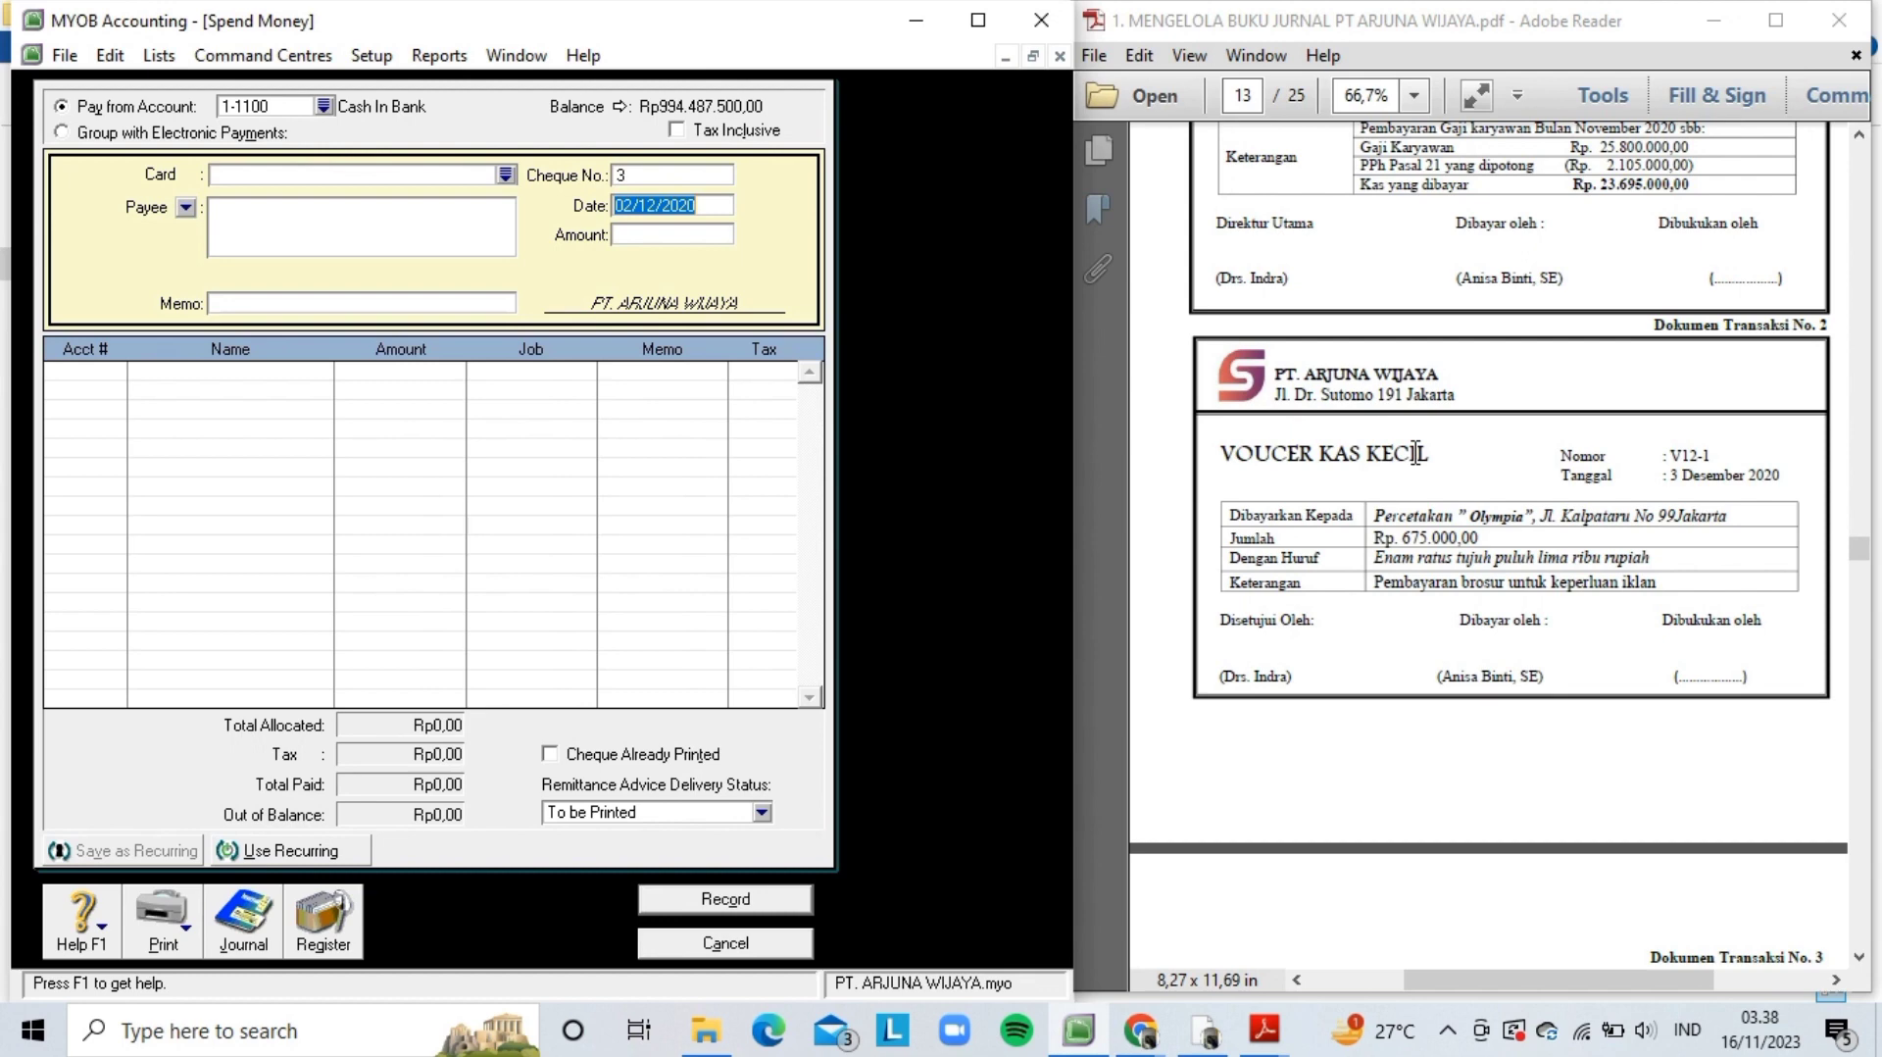
{"action": "left_click", "coordinate": [325, 108]}
{"action": "left_click", "coordinate": [394, 392]}
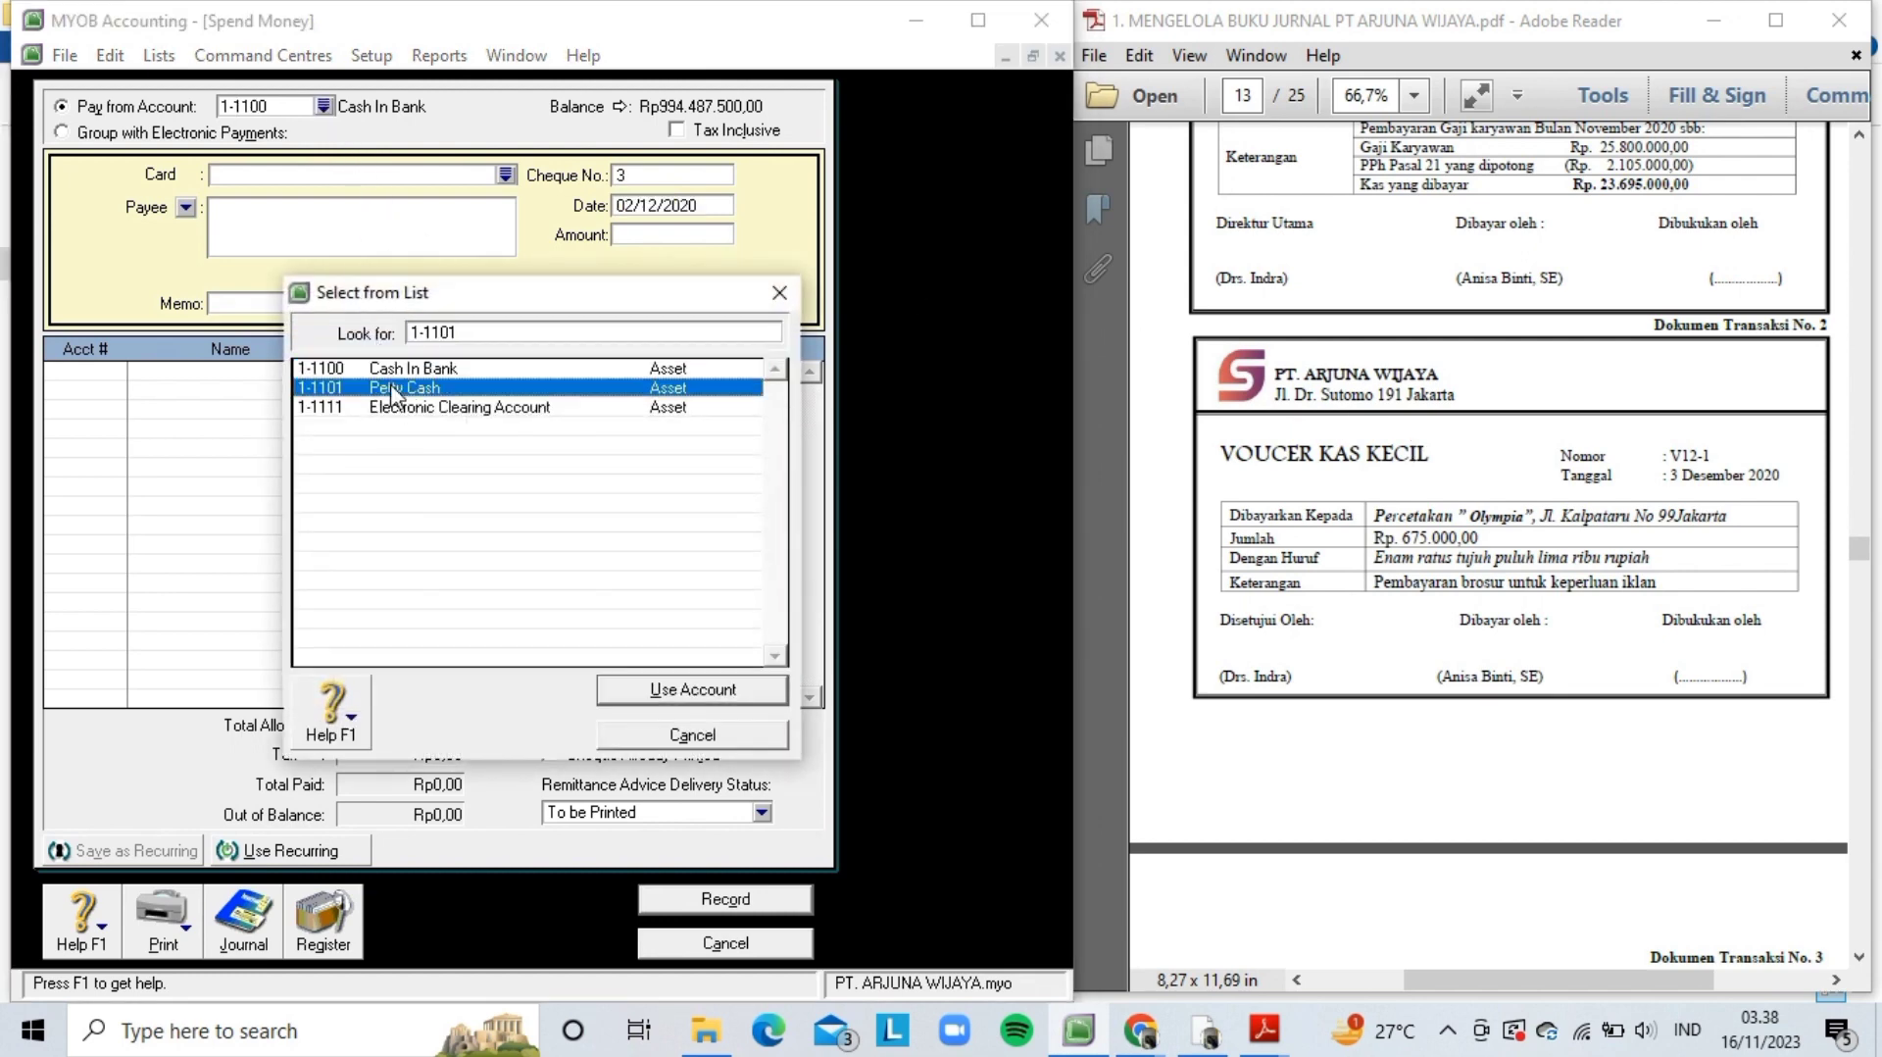
{"action": "double_click", "coordinate": [394, 392]}
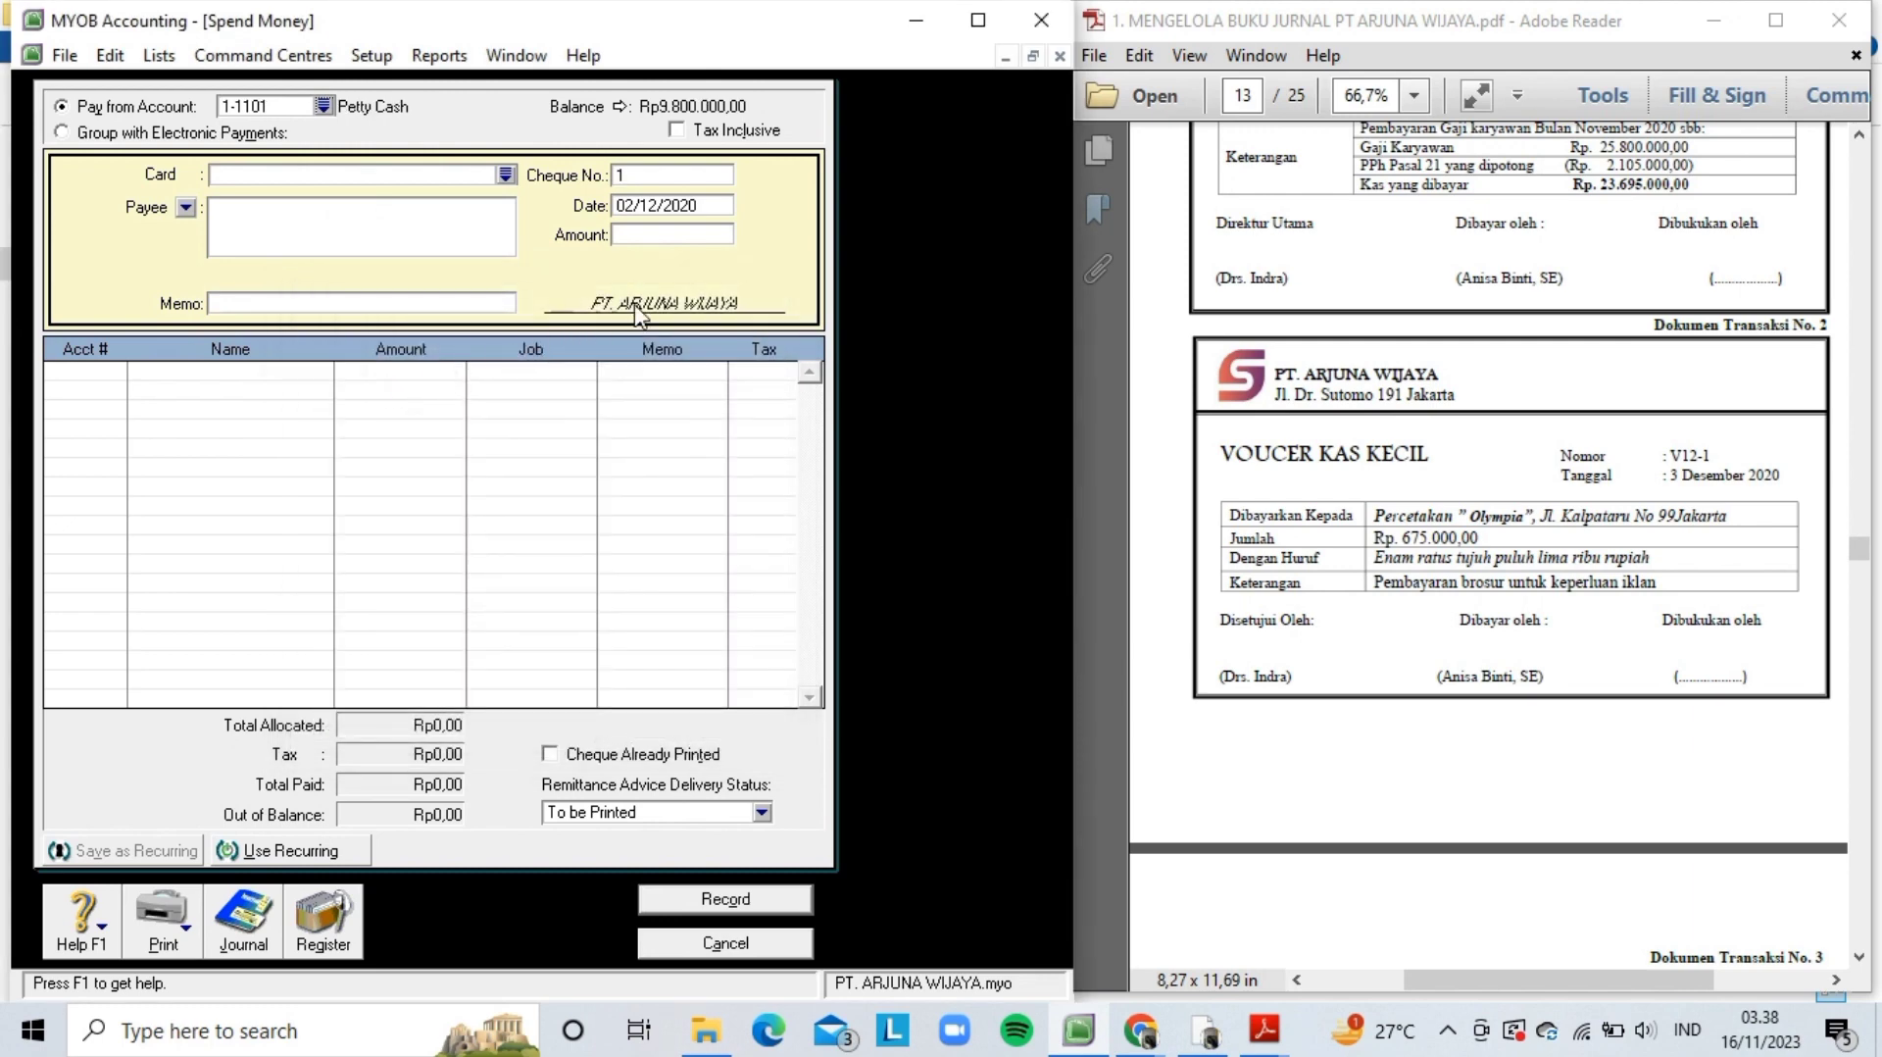
- Set the petty cash payment's cheque number to V12-1
{"action": "left_click", "coordinate": [672, 177]}
{"action": "key", "text": "Caps_Lock"}
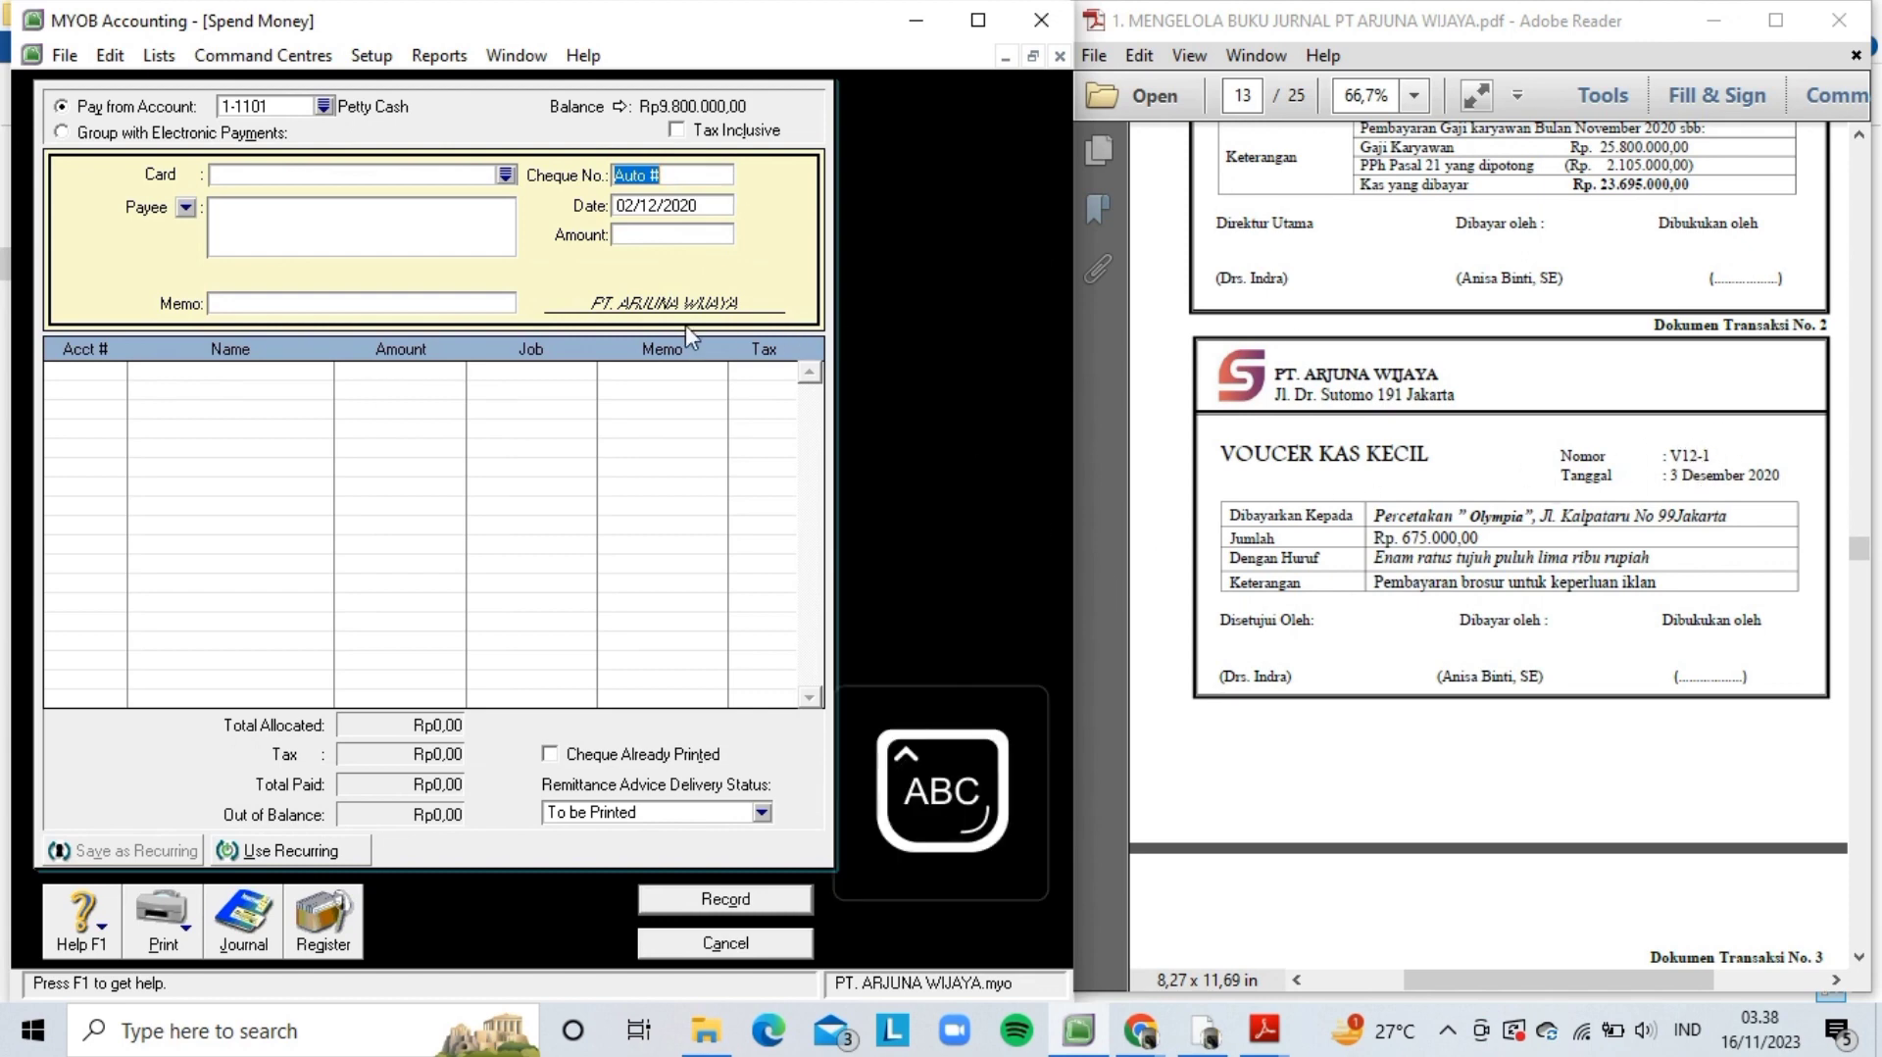
{"action": "type", "text": "V12-1"}
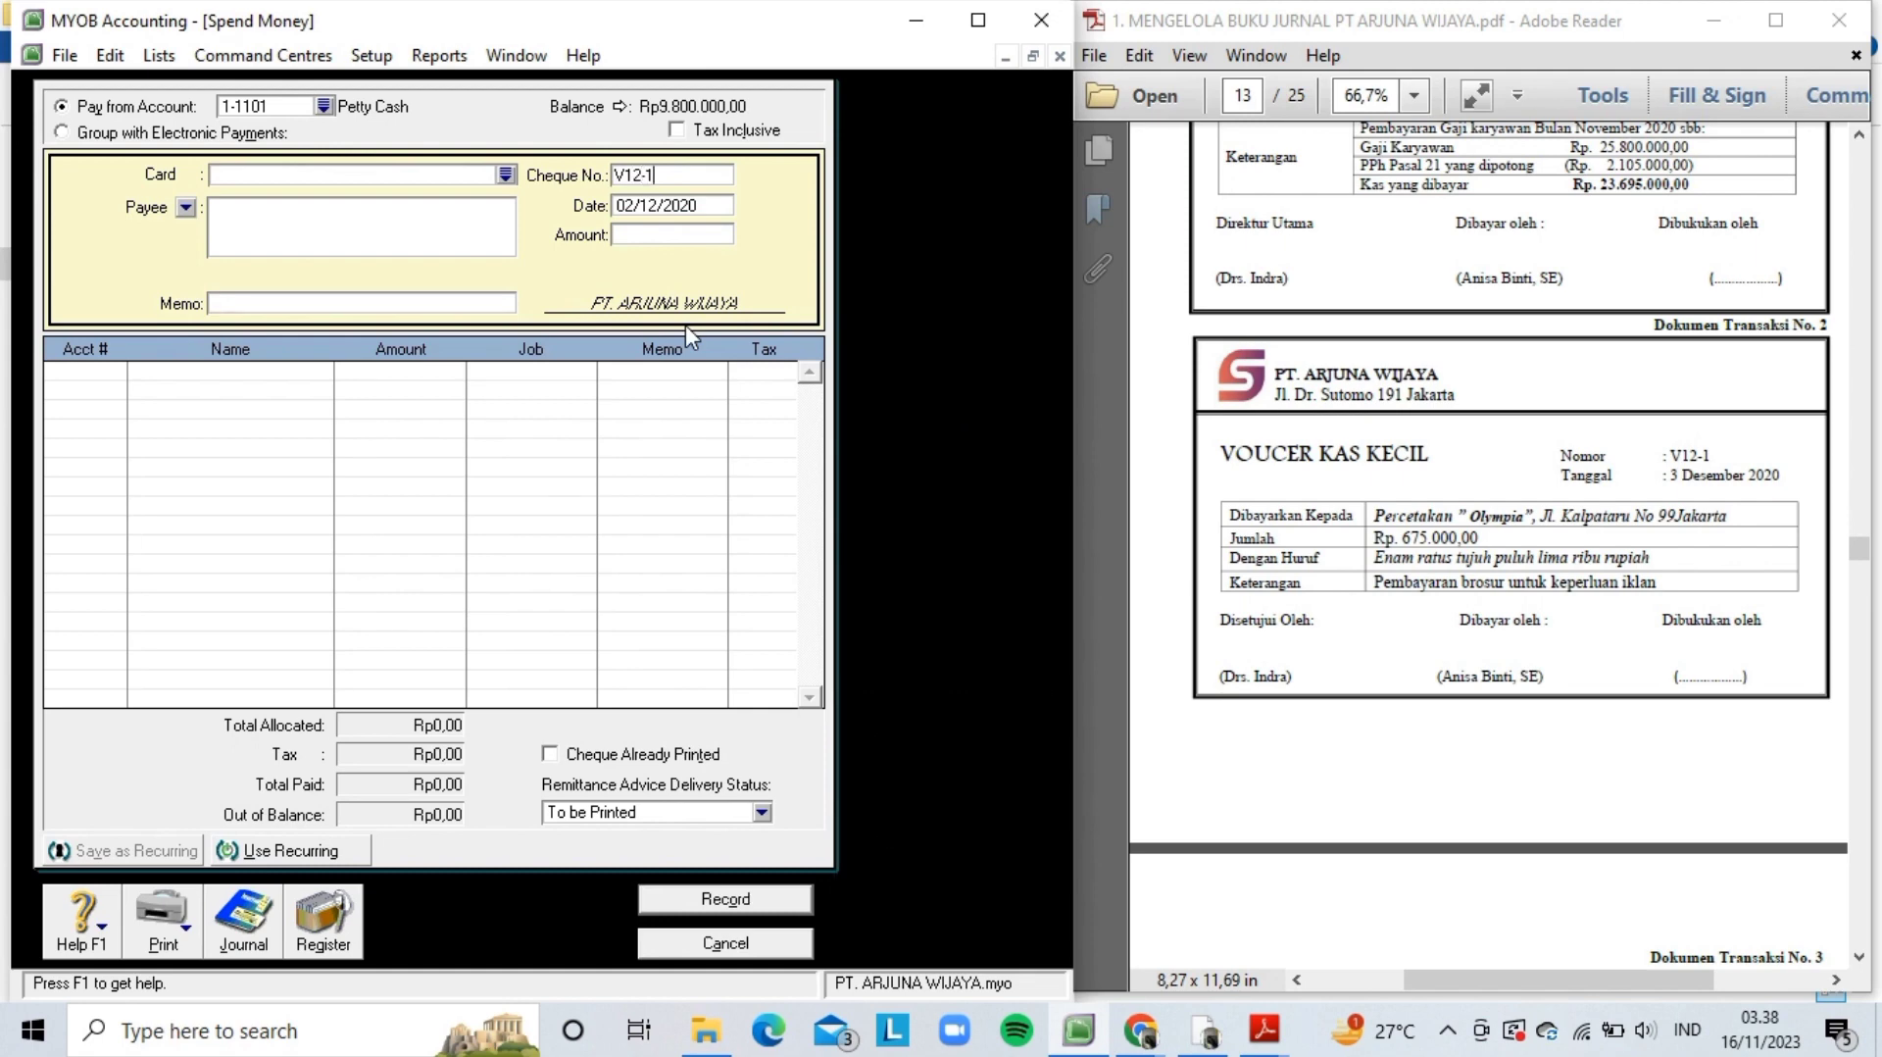
{"action": "key", "text": "Tab"}
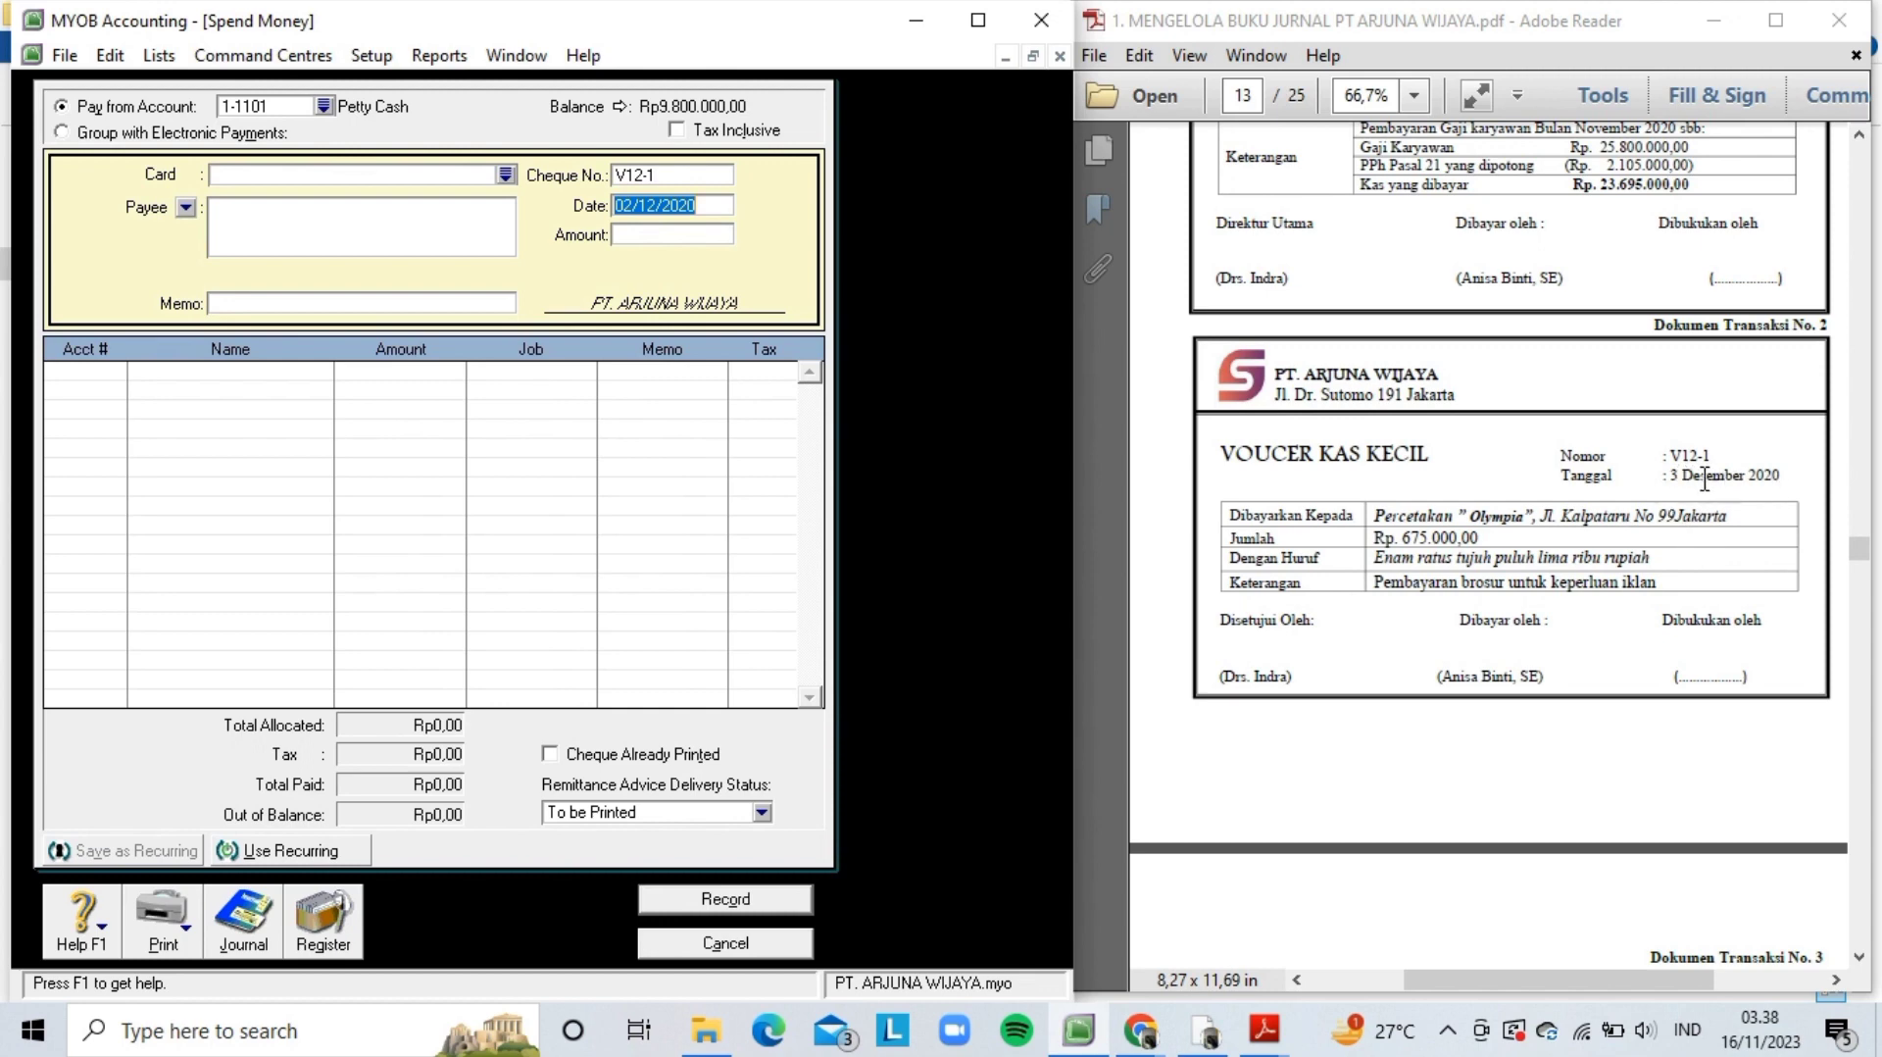
- Set the petty cash payment's date to 03/12/2020 and its amount to Rp675.000
{"action": "left_click", "coordinate": [635, 210]}
{"action": "key", "text": "BackSpace"}
{"action": "type", "text": "3"}
{"action": "key", "text": "Tab"}
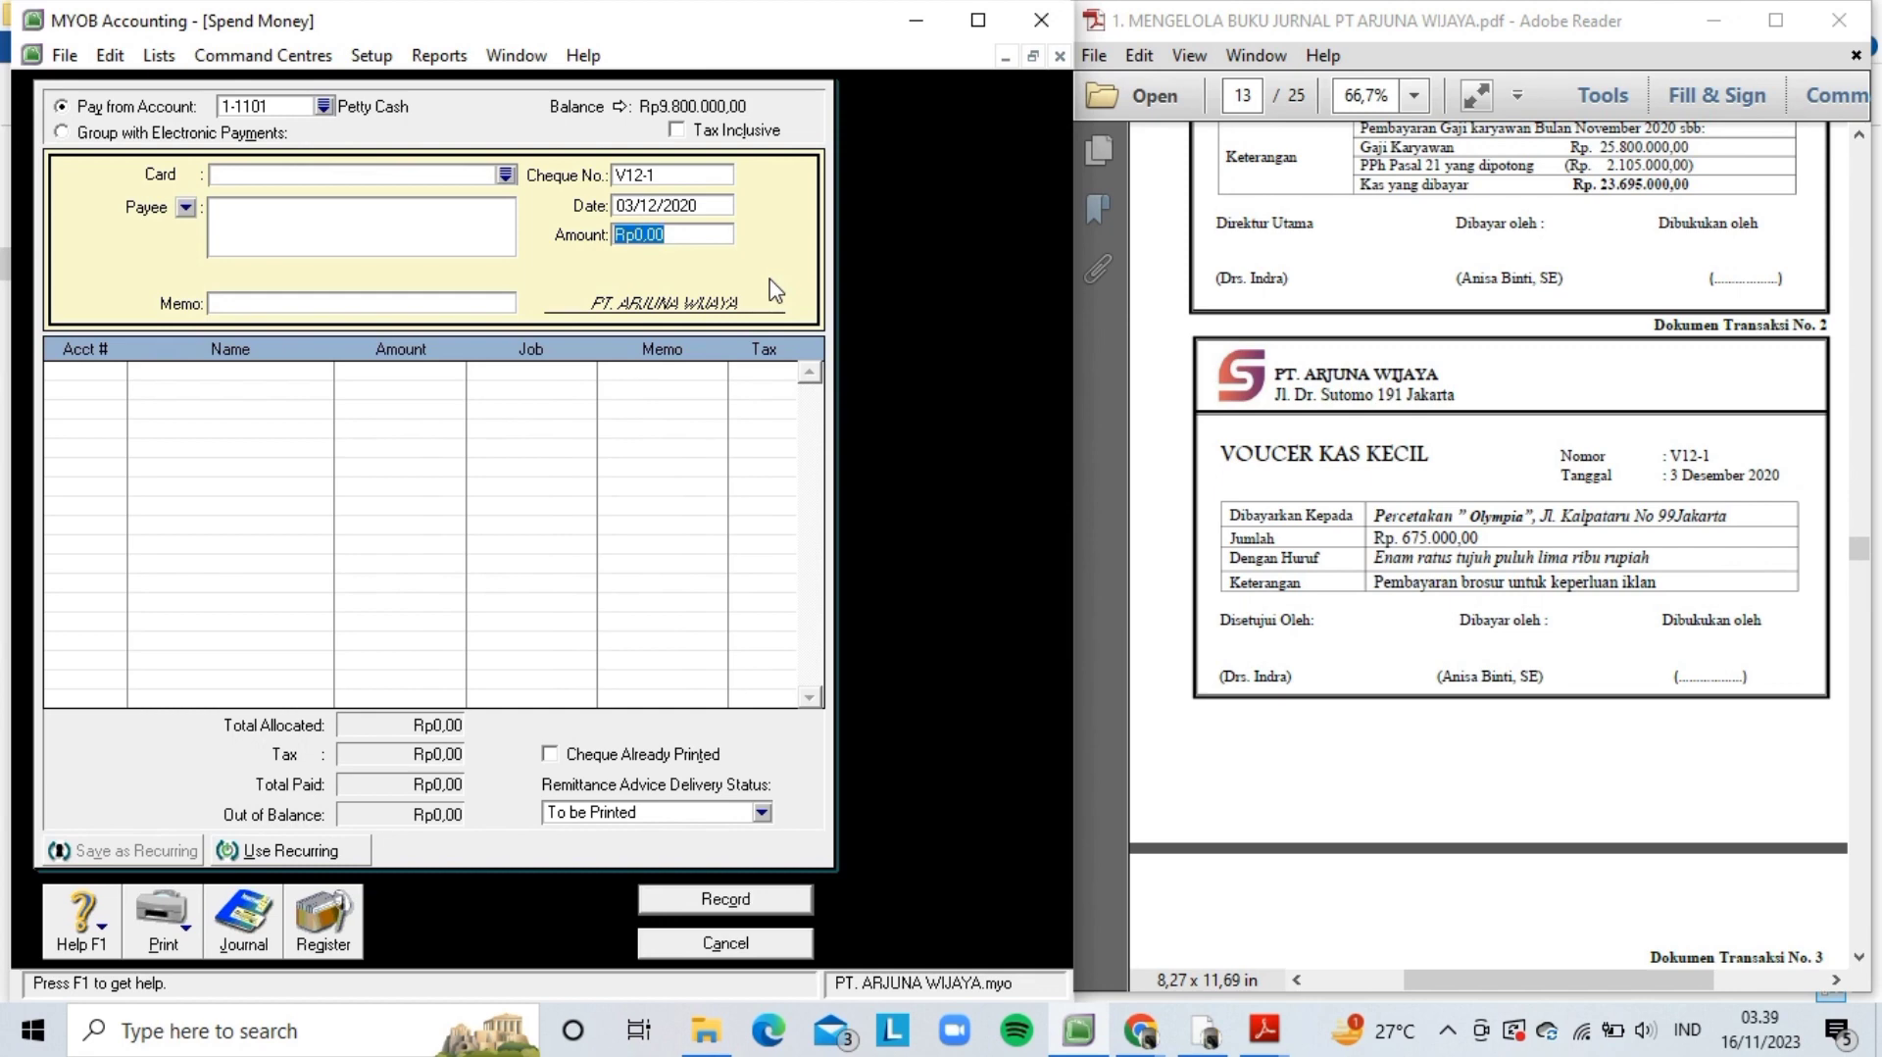
{"action": "type", "text": "675.00"}
{"action": "key", "text": "Tab"}
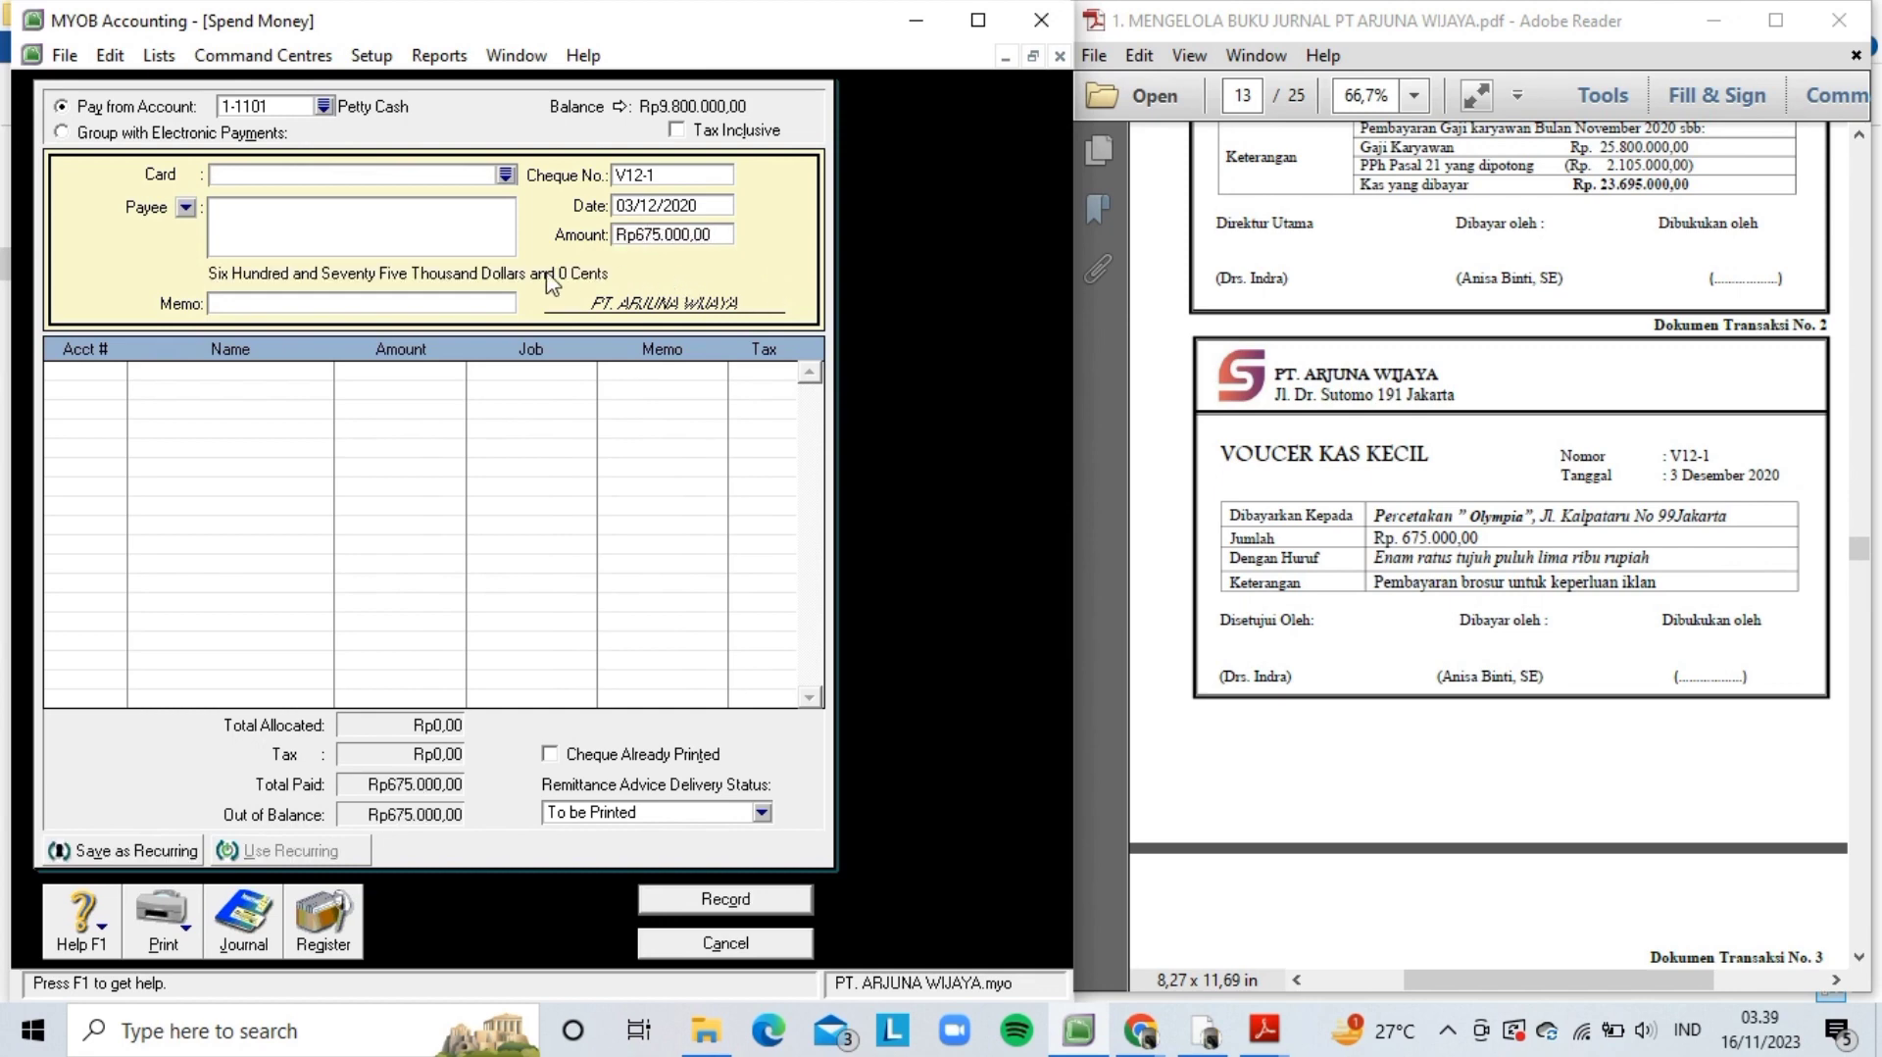
- Enter Percetakan "Olympia" as the payee of the petty cash payment
{"action": "left_click", "coordinate": [497, 247]}
{"action": "type", "text": "Percetak"}
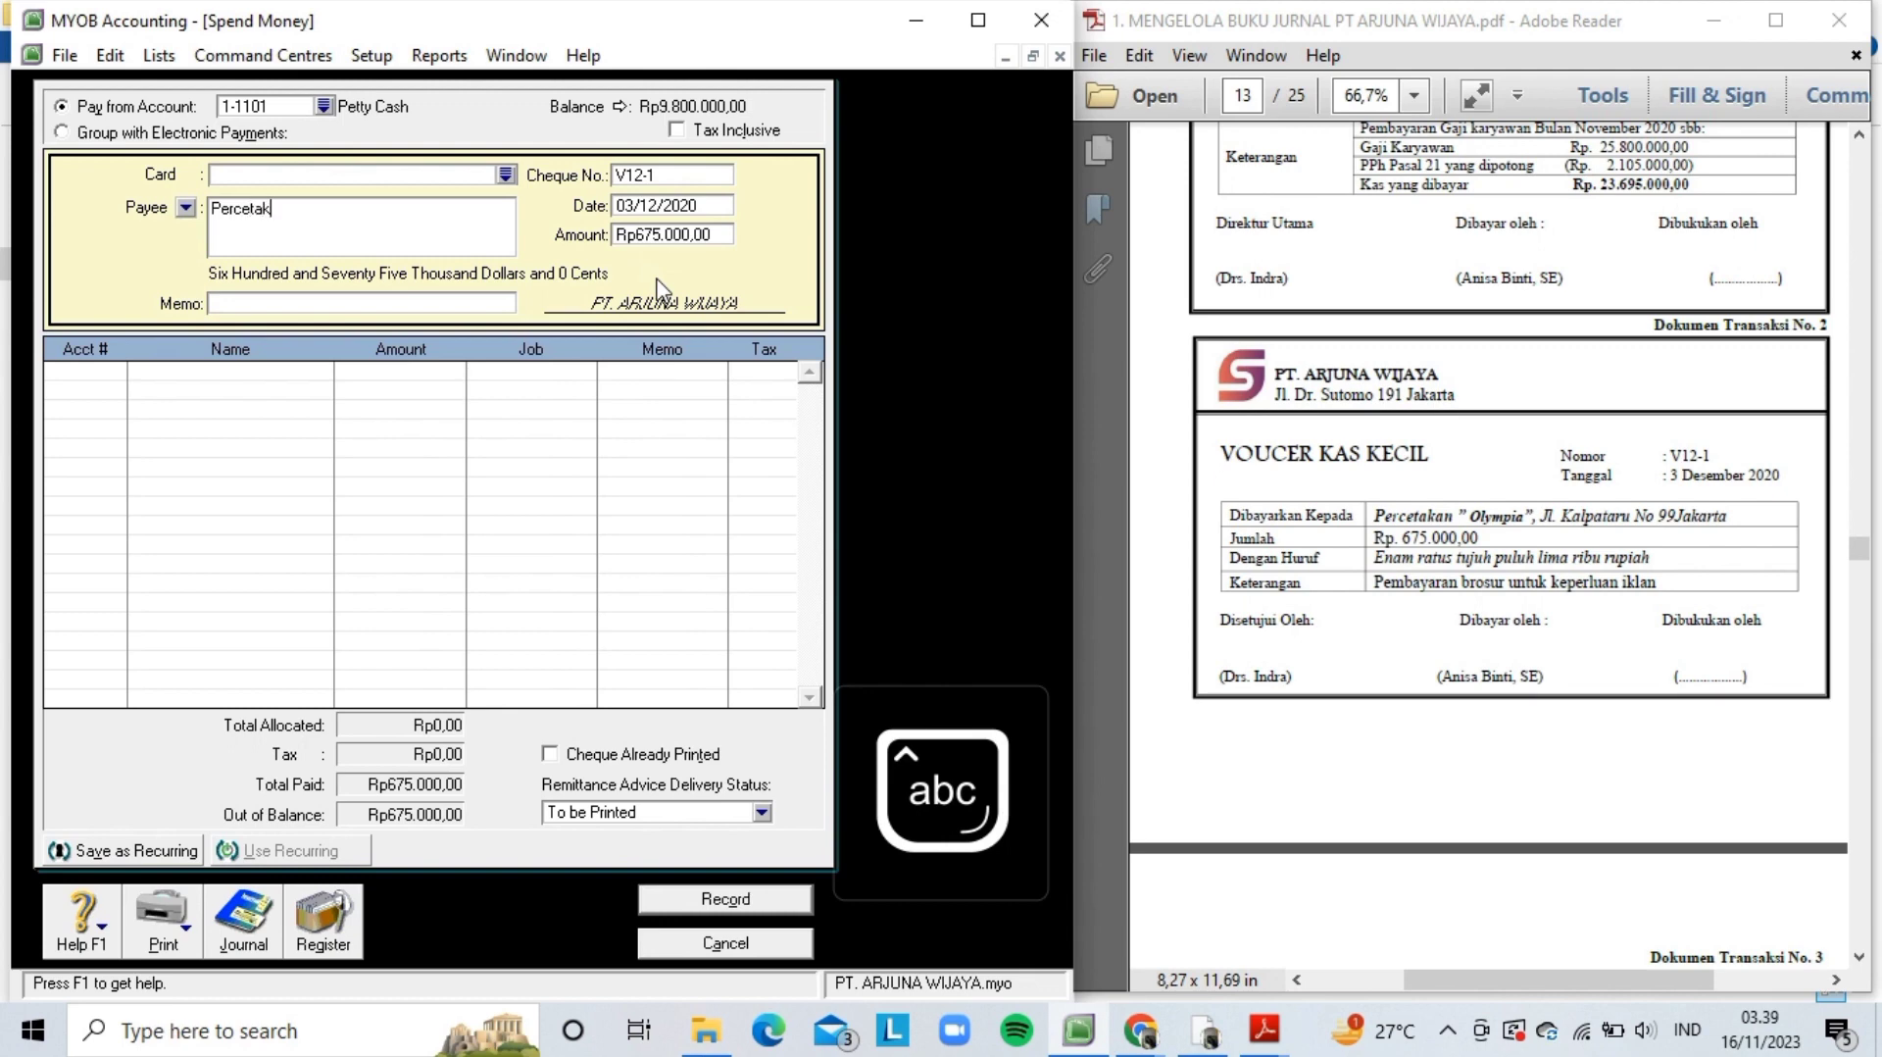
{"action": "type", "text": "an \"\""}
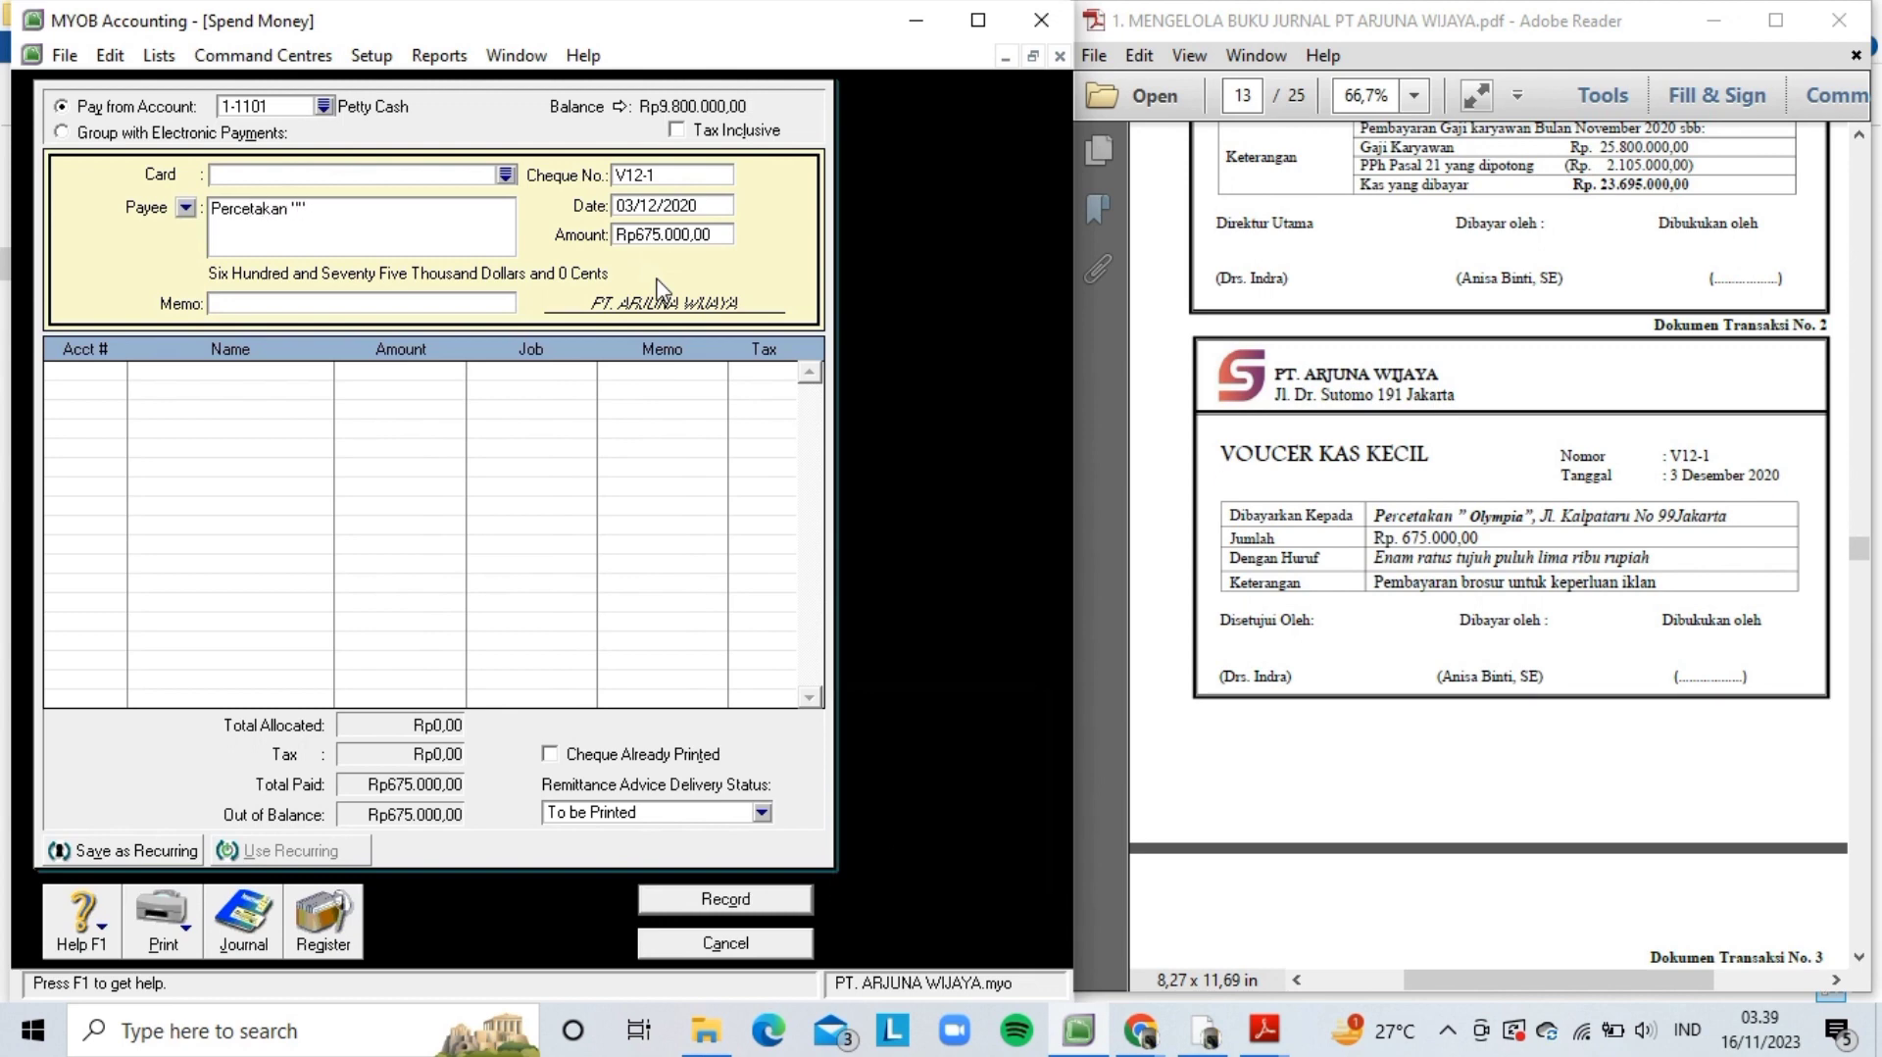
{"action": "key", "text": "Caps_Lock"}
{"action": "type", "text": "O"}
{"action": "key", "text": "Caps_Lock"}
{"action": "type", "text": "lympia"}
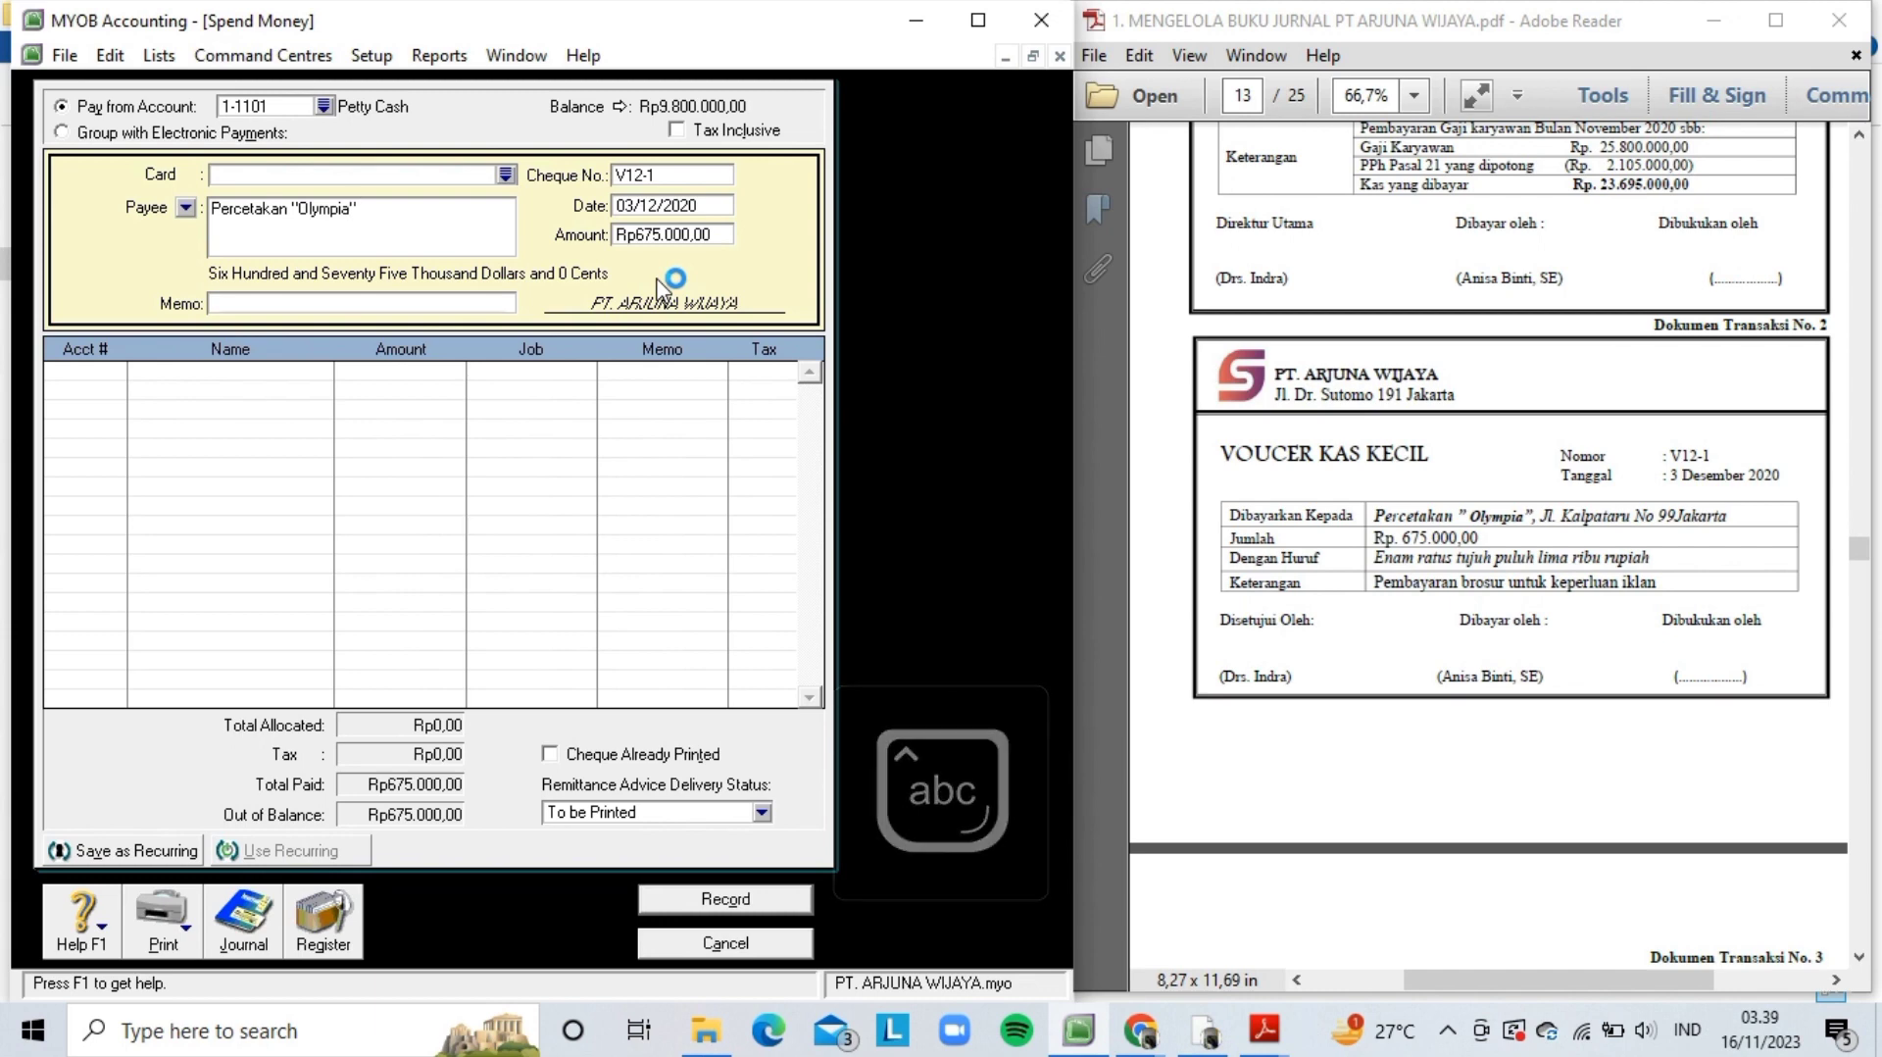
- Set the payment's memo to "Pembayaran brosur untuk keperluan iklan"
{"action": "key", "text": "Caps_Lock"}
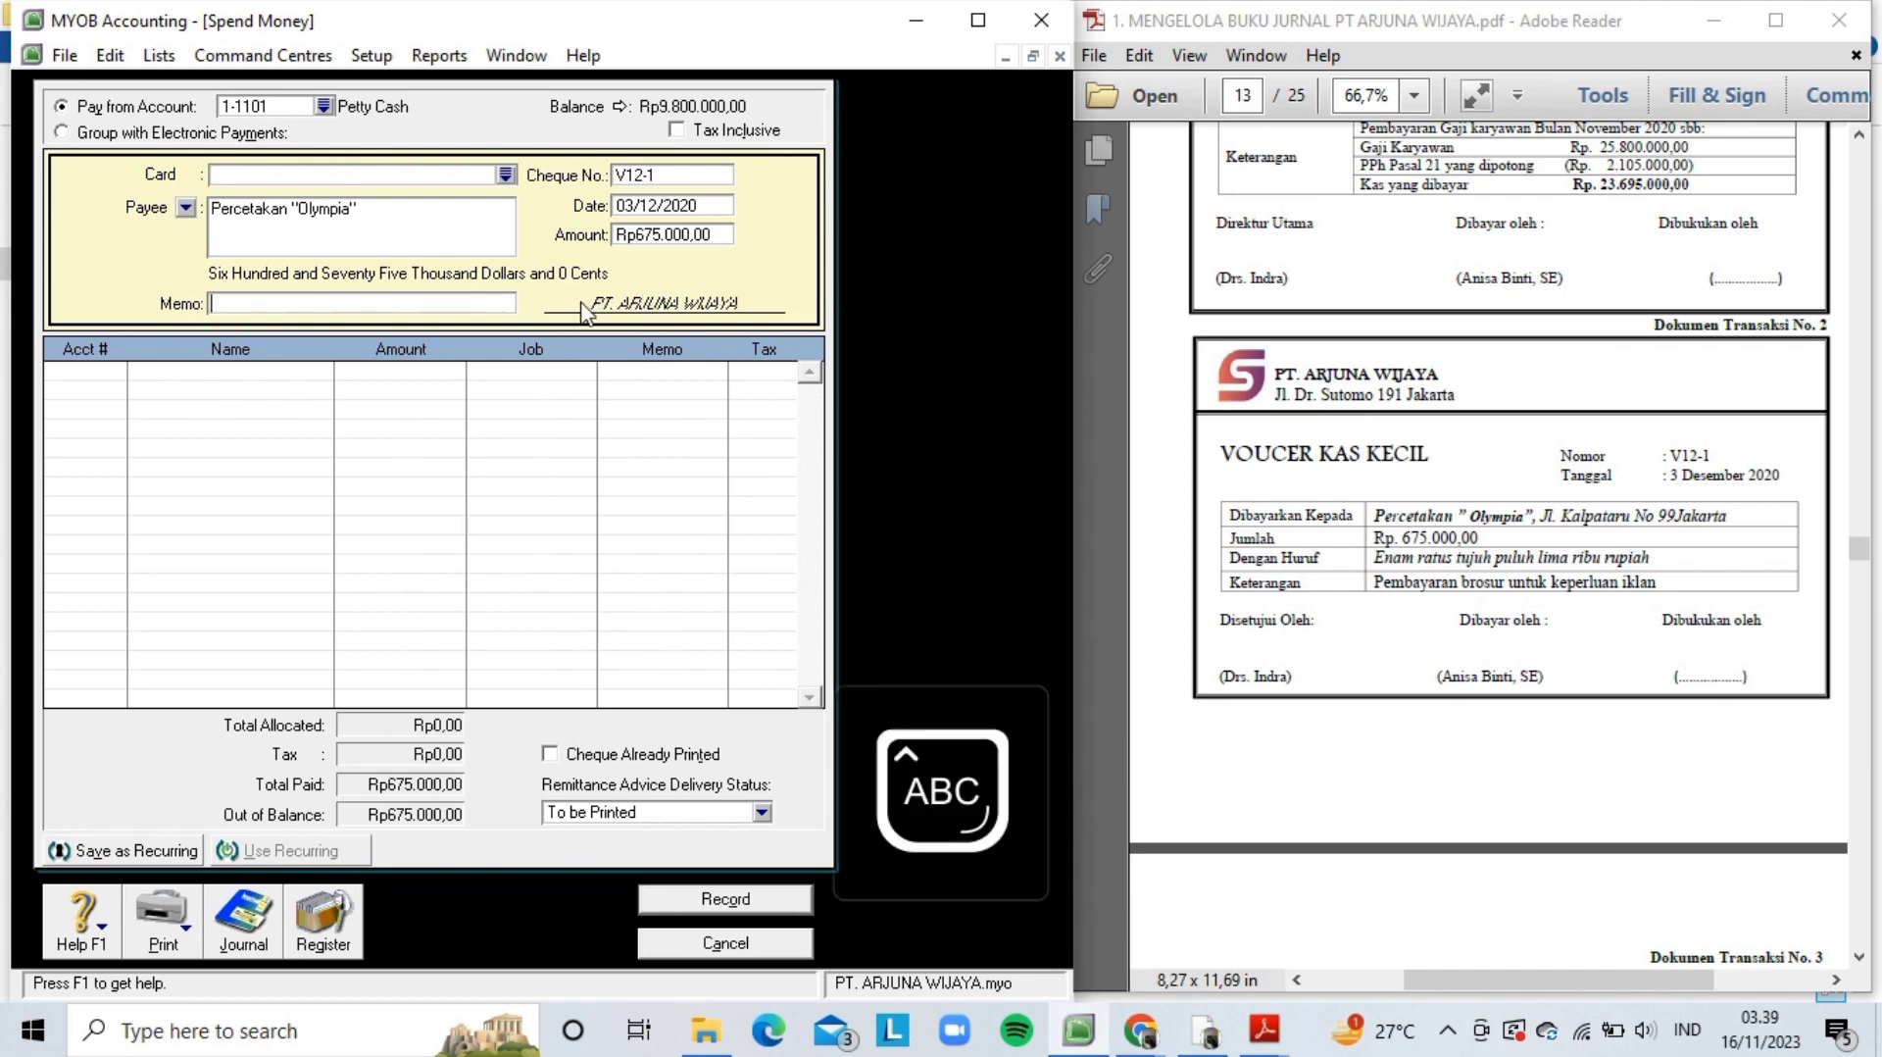
{"action": "type", "text": "P"}
{"action": "key", "text": "Caps_Lock"}
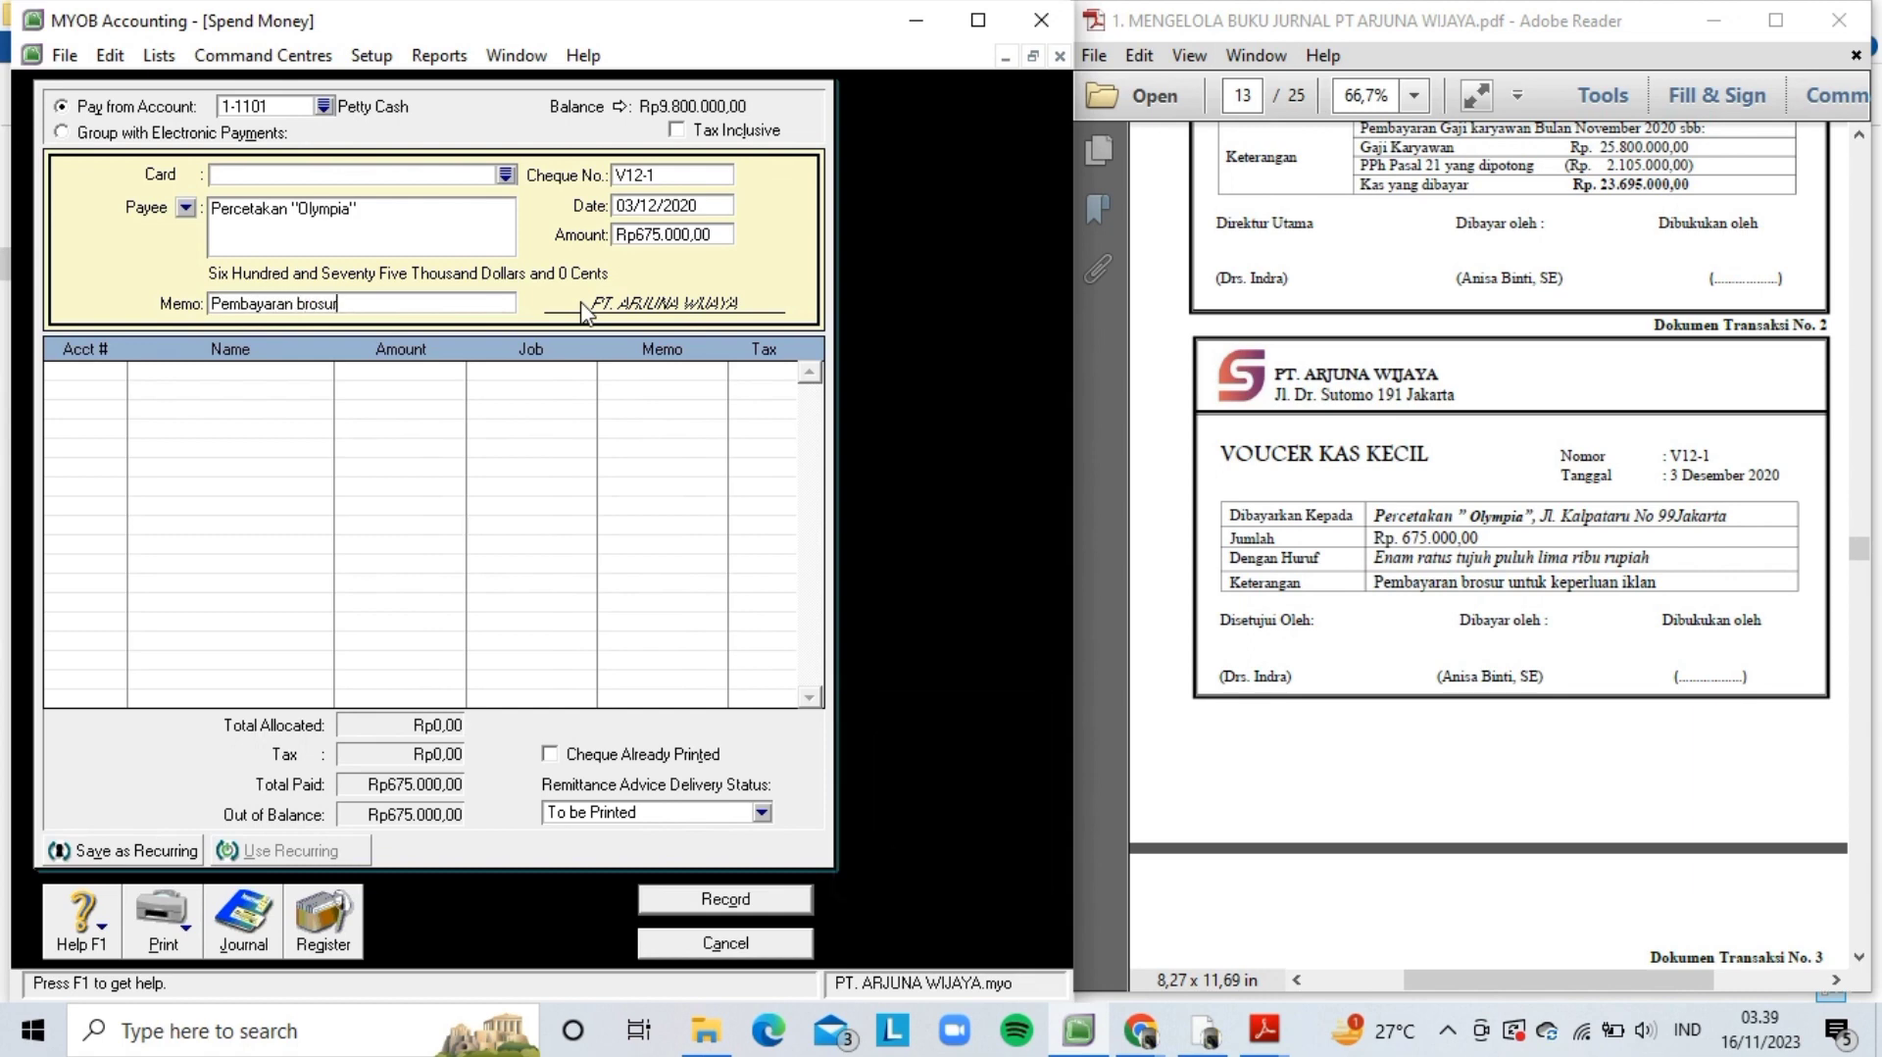
{"action": "type", "text": "uk keperluan iklan"}
{"action": "key", "text": "Tab"}
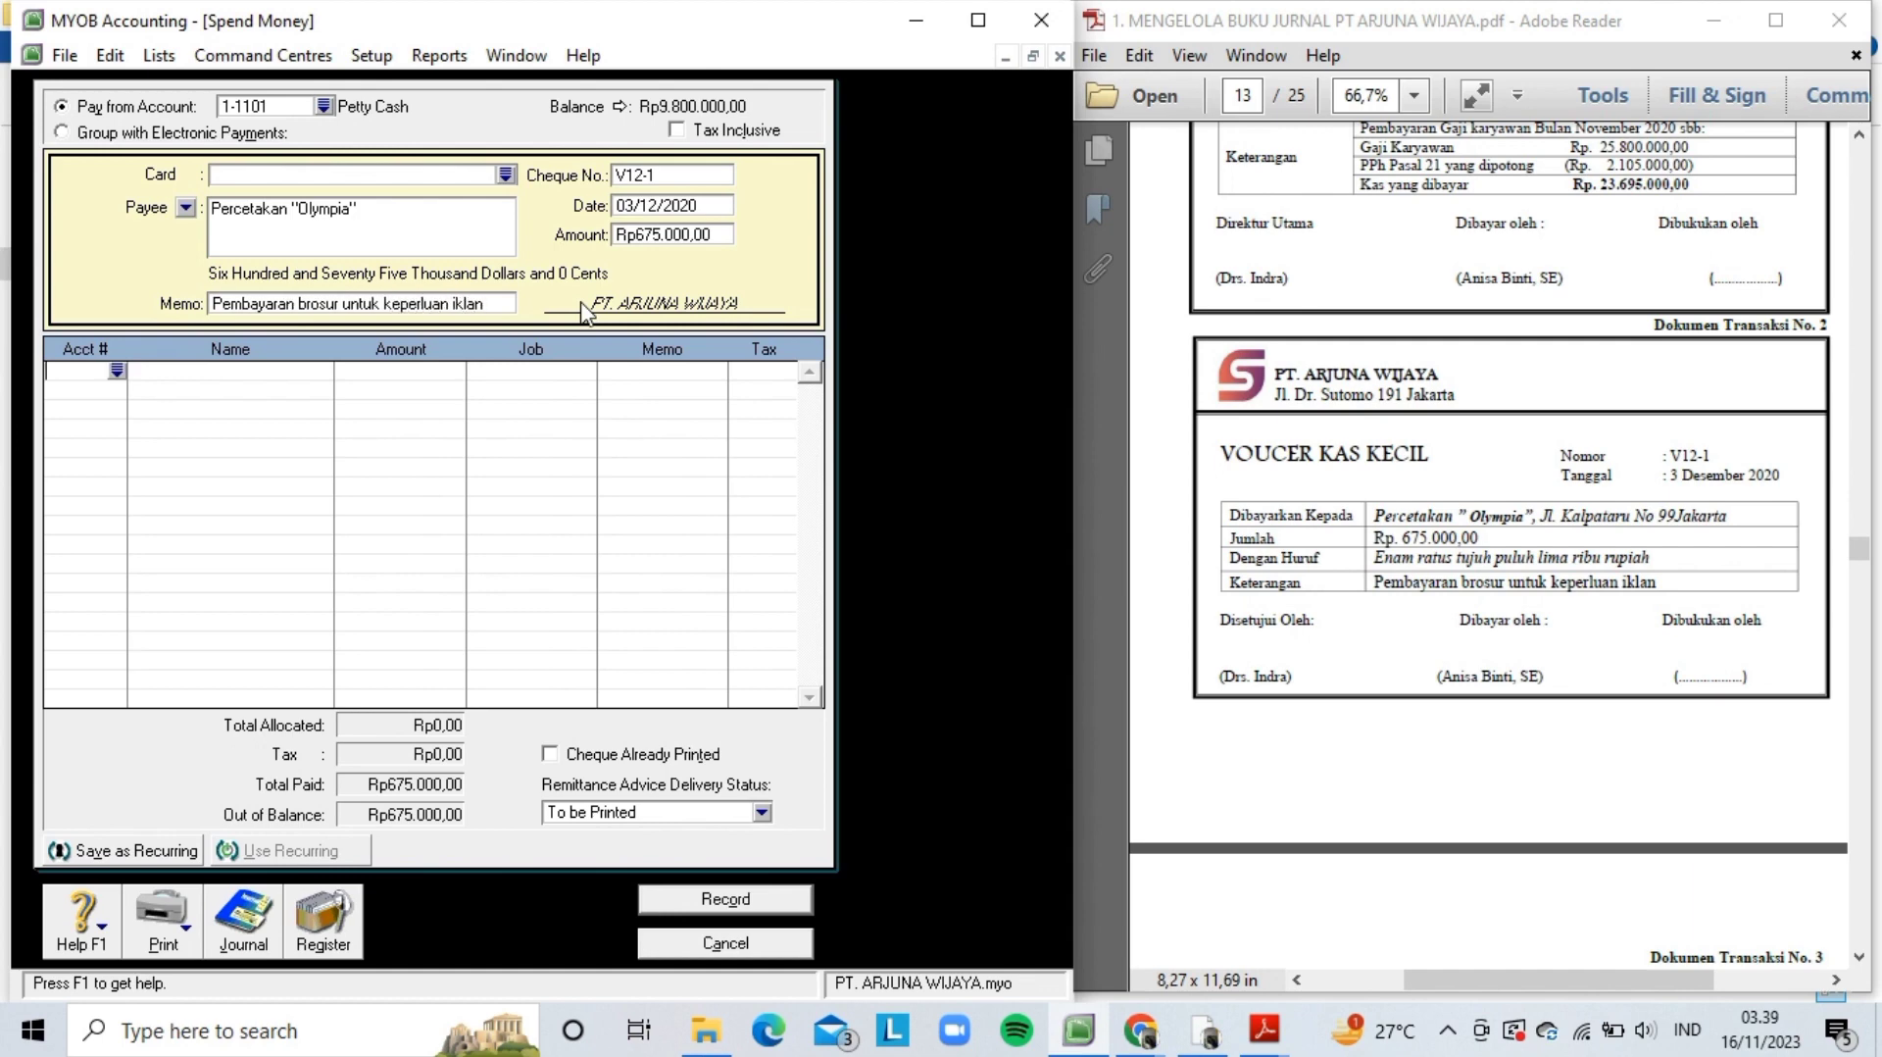
- Allocate the payment to 6-1200 Advertising Expense, accepting the proposed amount of Rp675.000 and tax code N-T
{"action": "type", "text": "6-"}
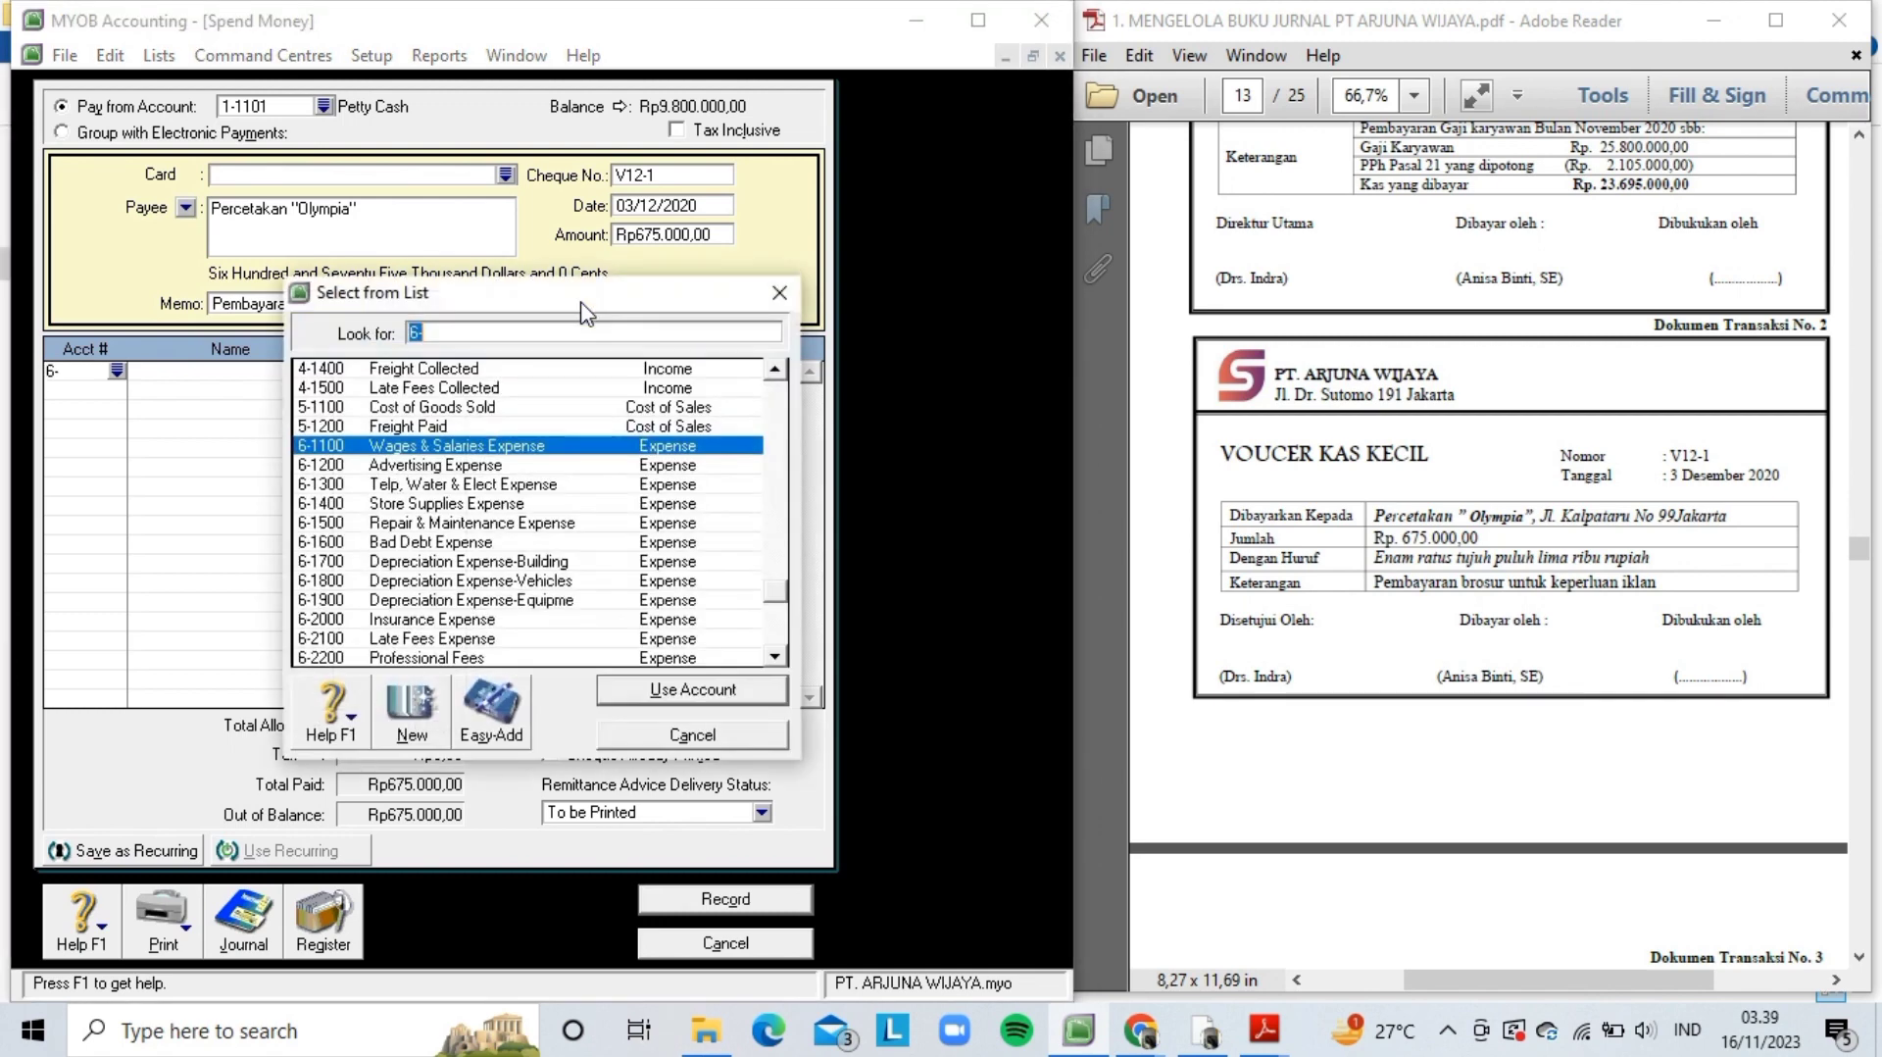
{"action": "double_click", "coordinate": [526, 465]}
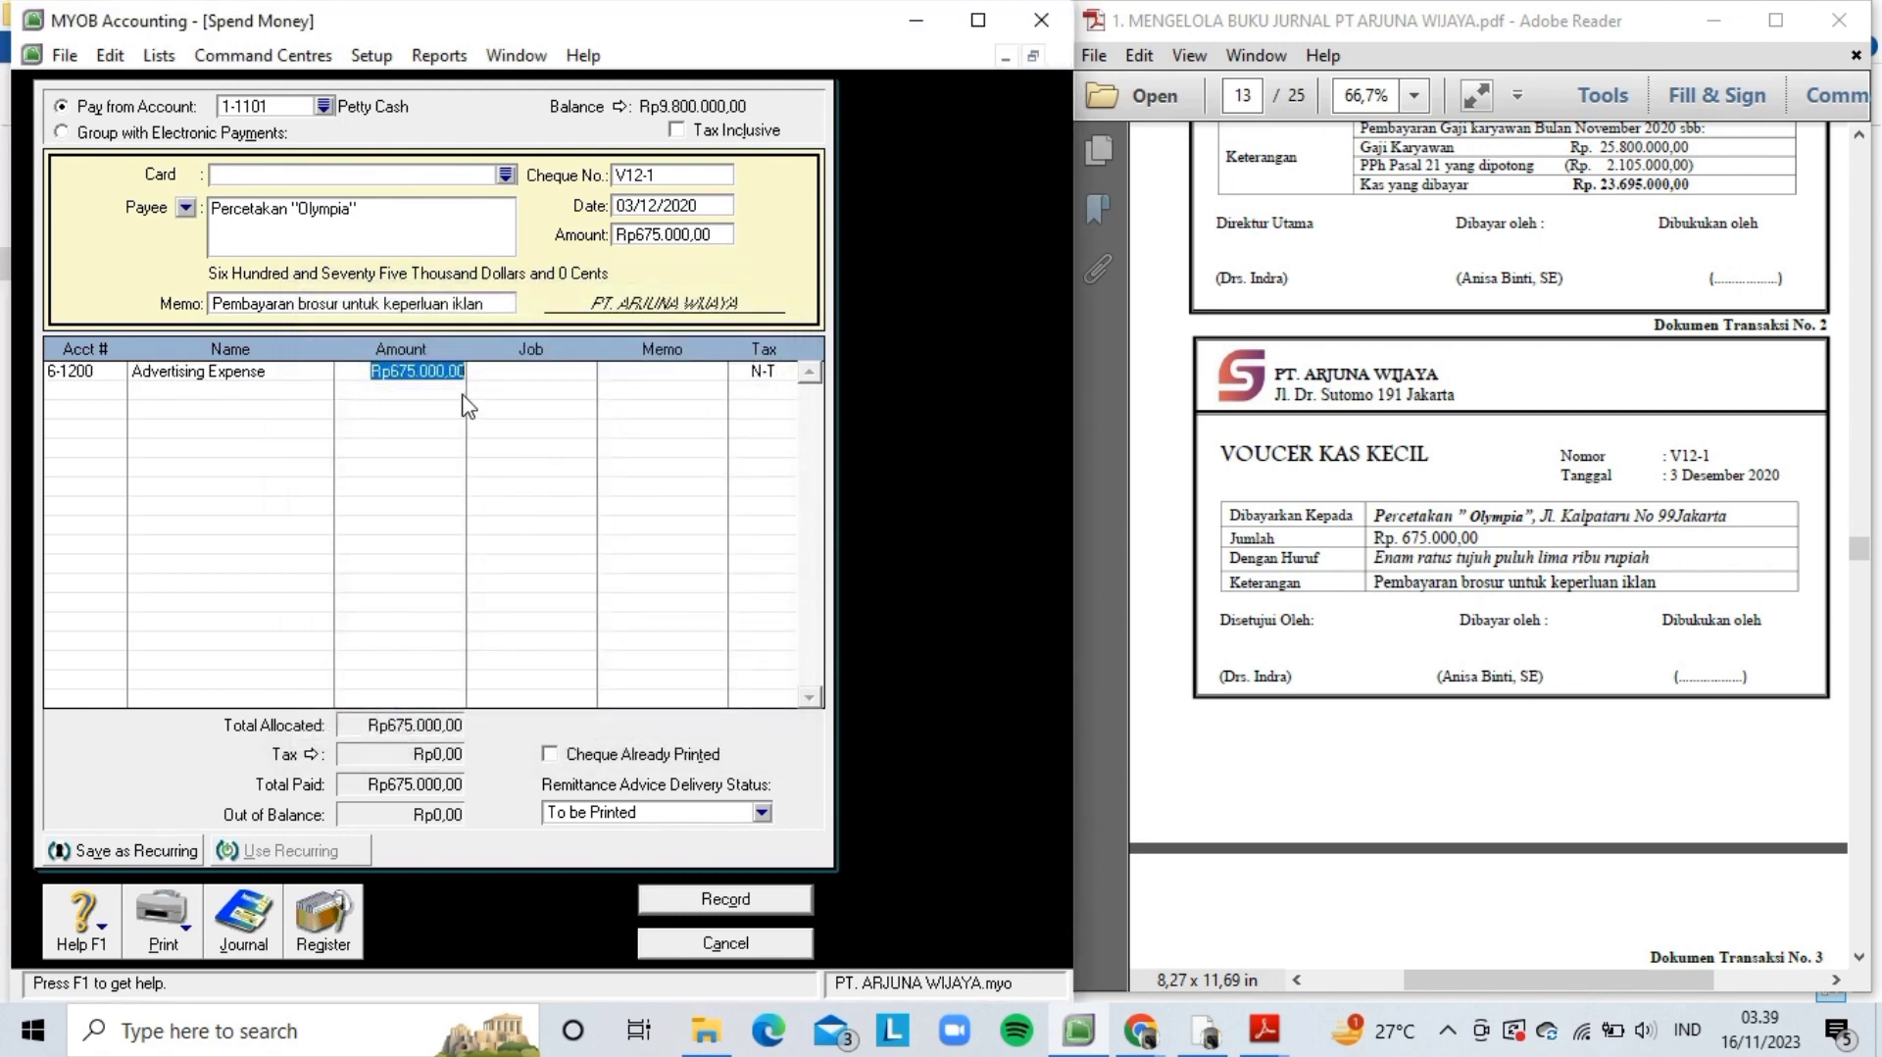
{"action": "key", "text": "Tab"}
{"action": "key", "text": "Tab"}
{"action": "key", "text": "Tab"}
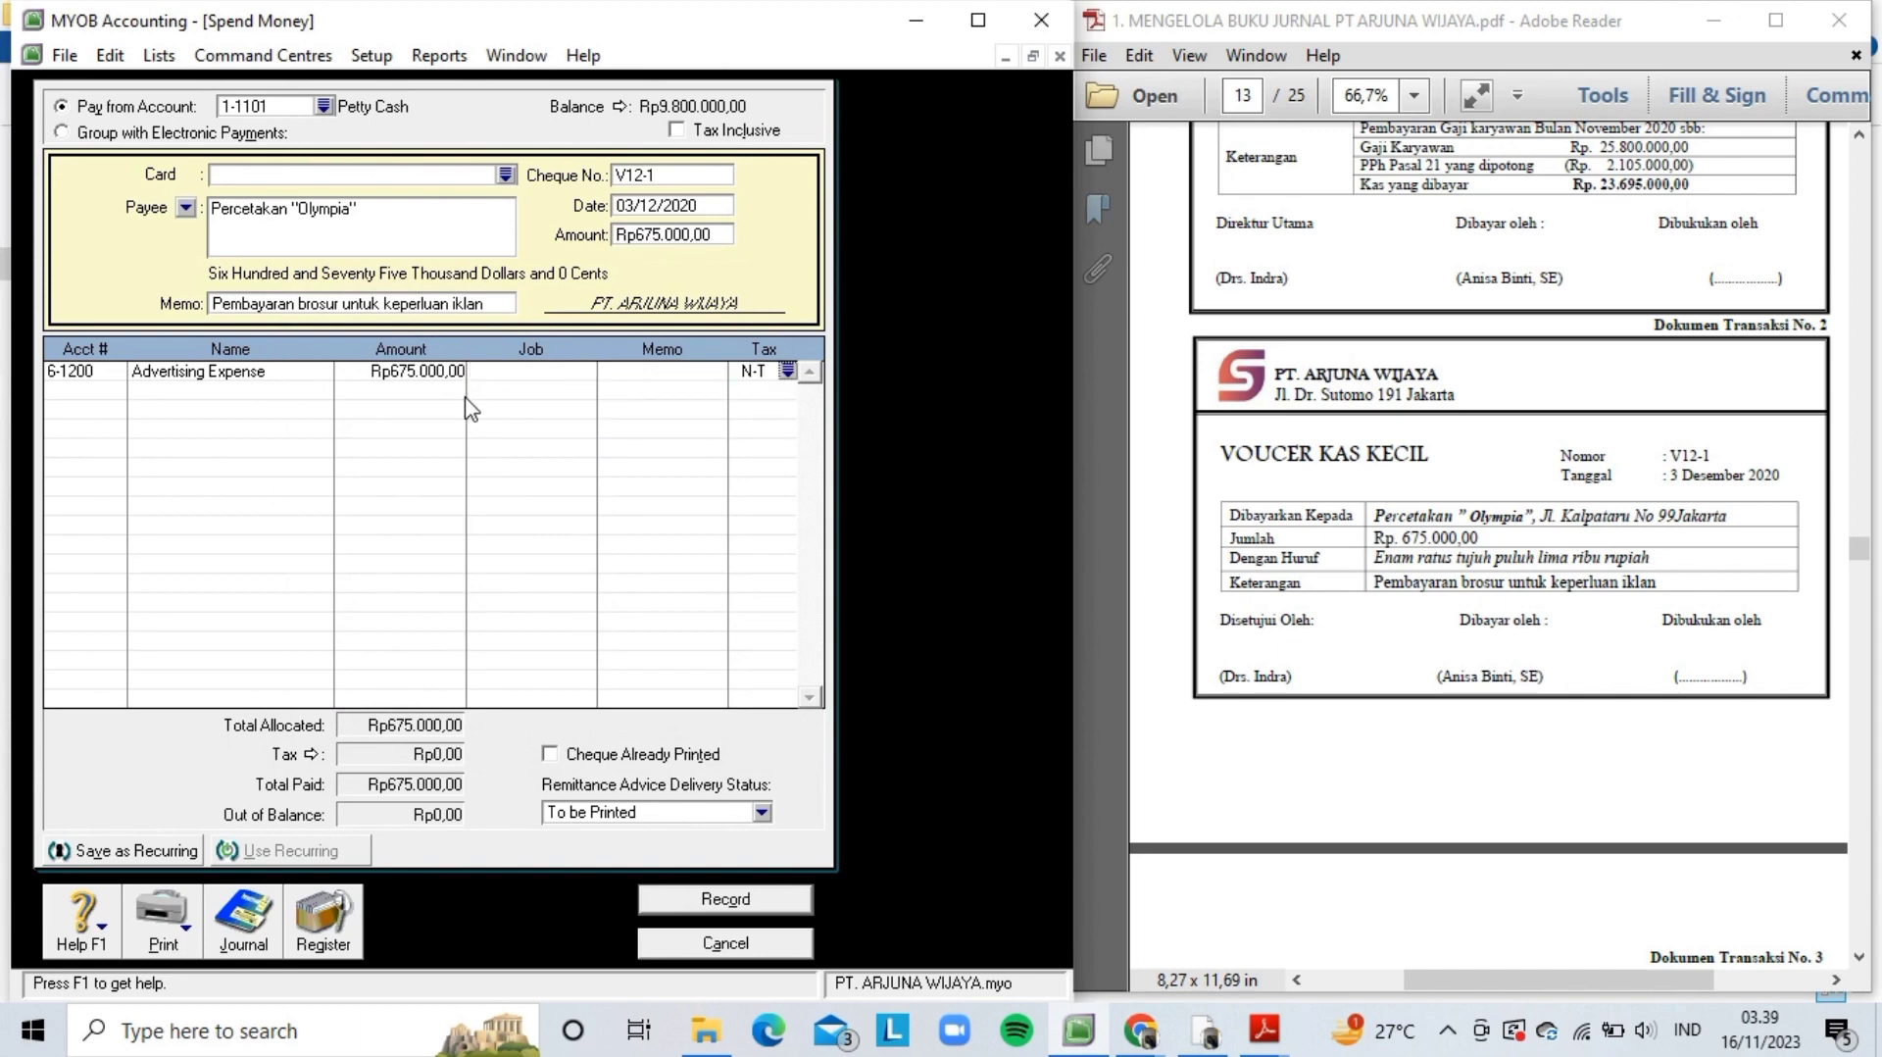
{"action": "key", "text": "Tab"}
- Review the journal recap of the brochure payment and record the transaction
{"action": "key", "text": "ctrl+r"}
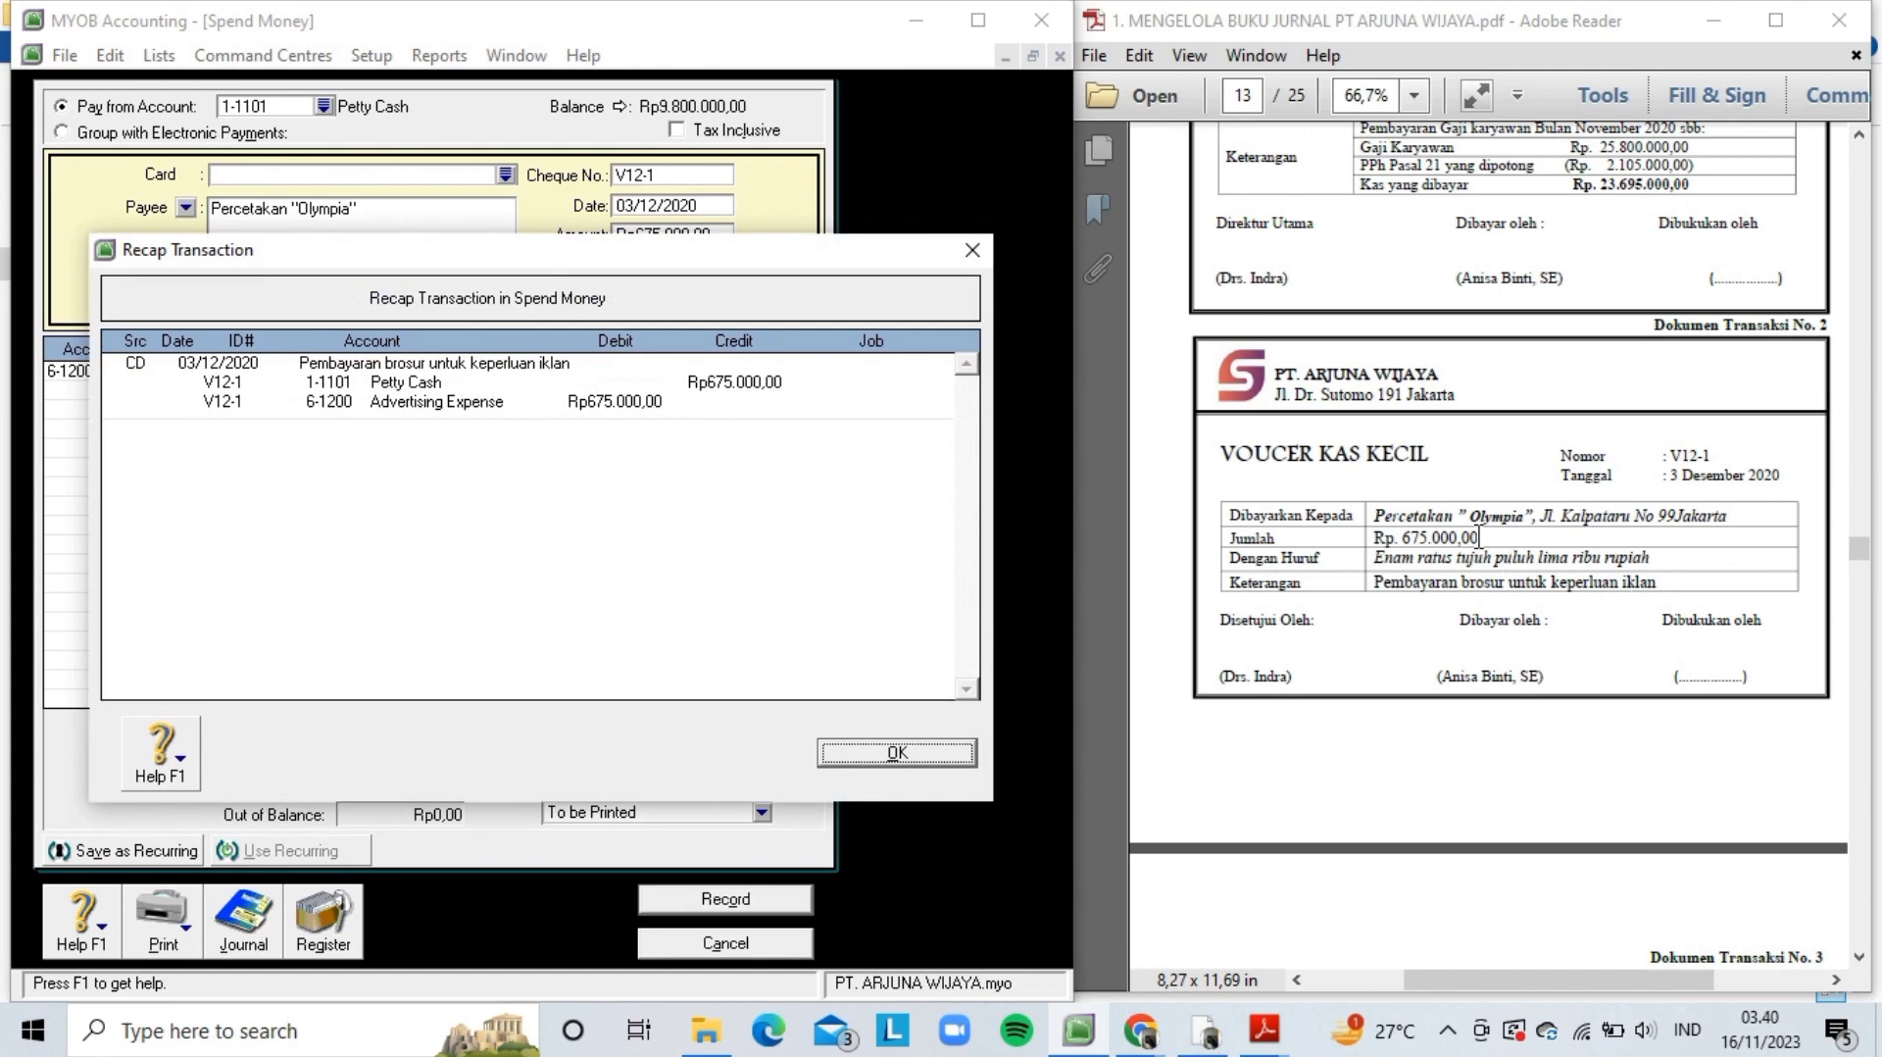
{"action": "left_click", "coordinate": [867, 772]}
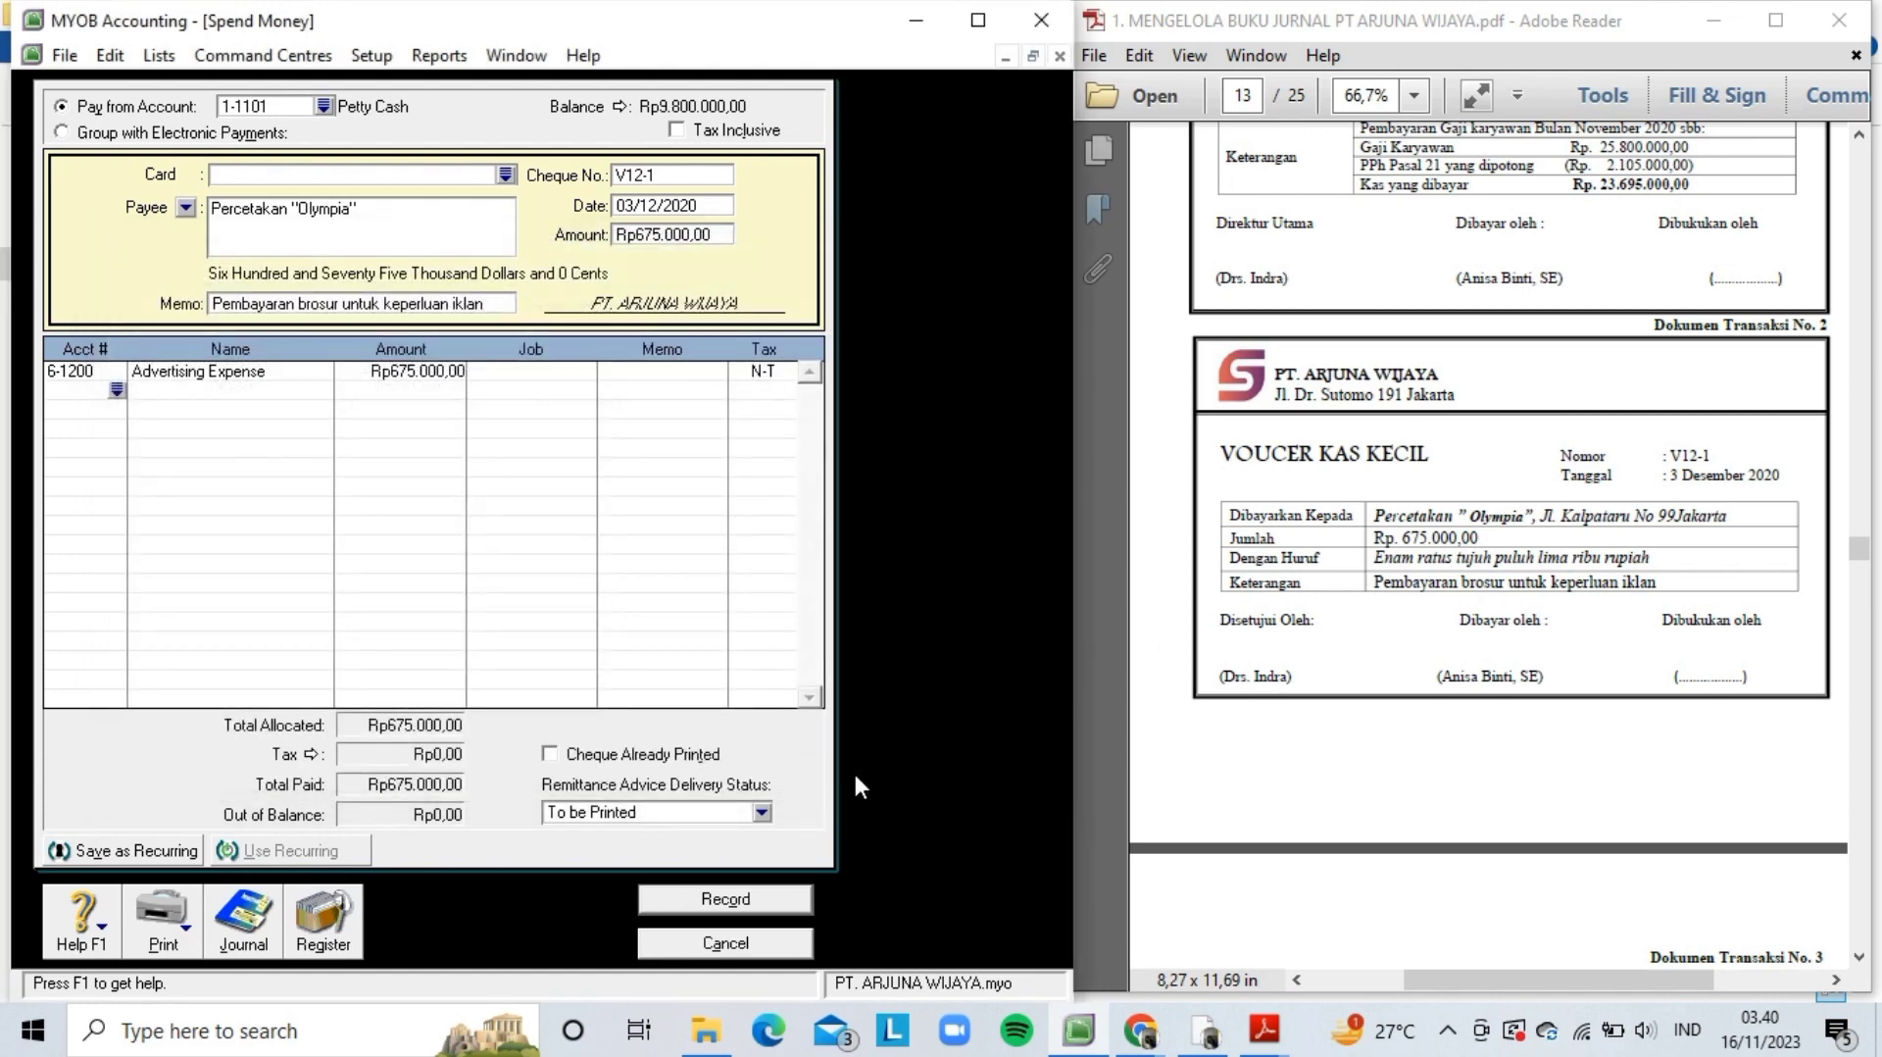
{"action": "left_click", "coordinate": [757, 912]}
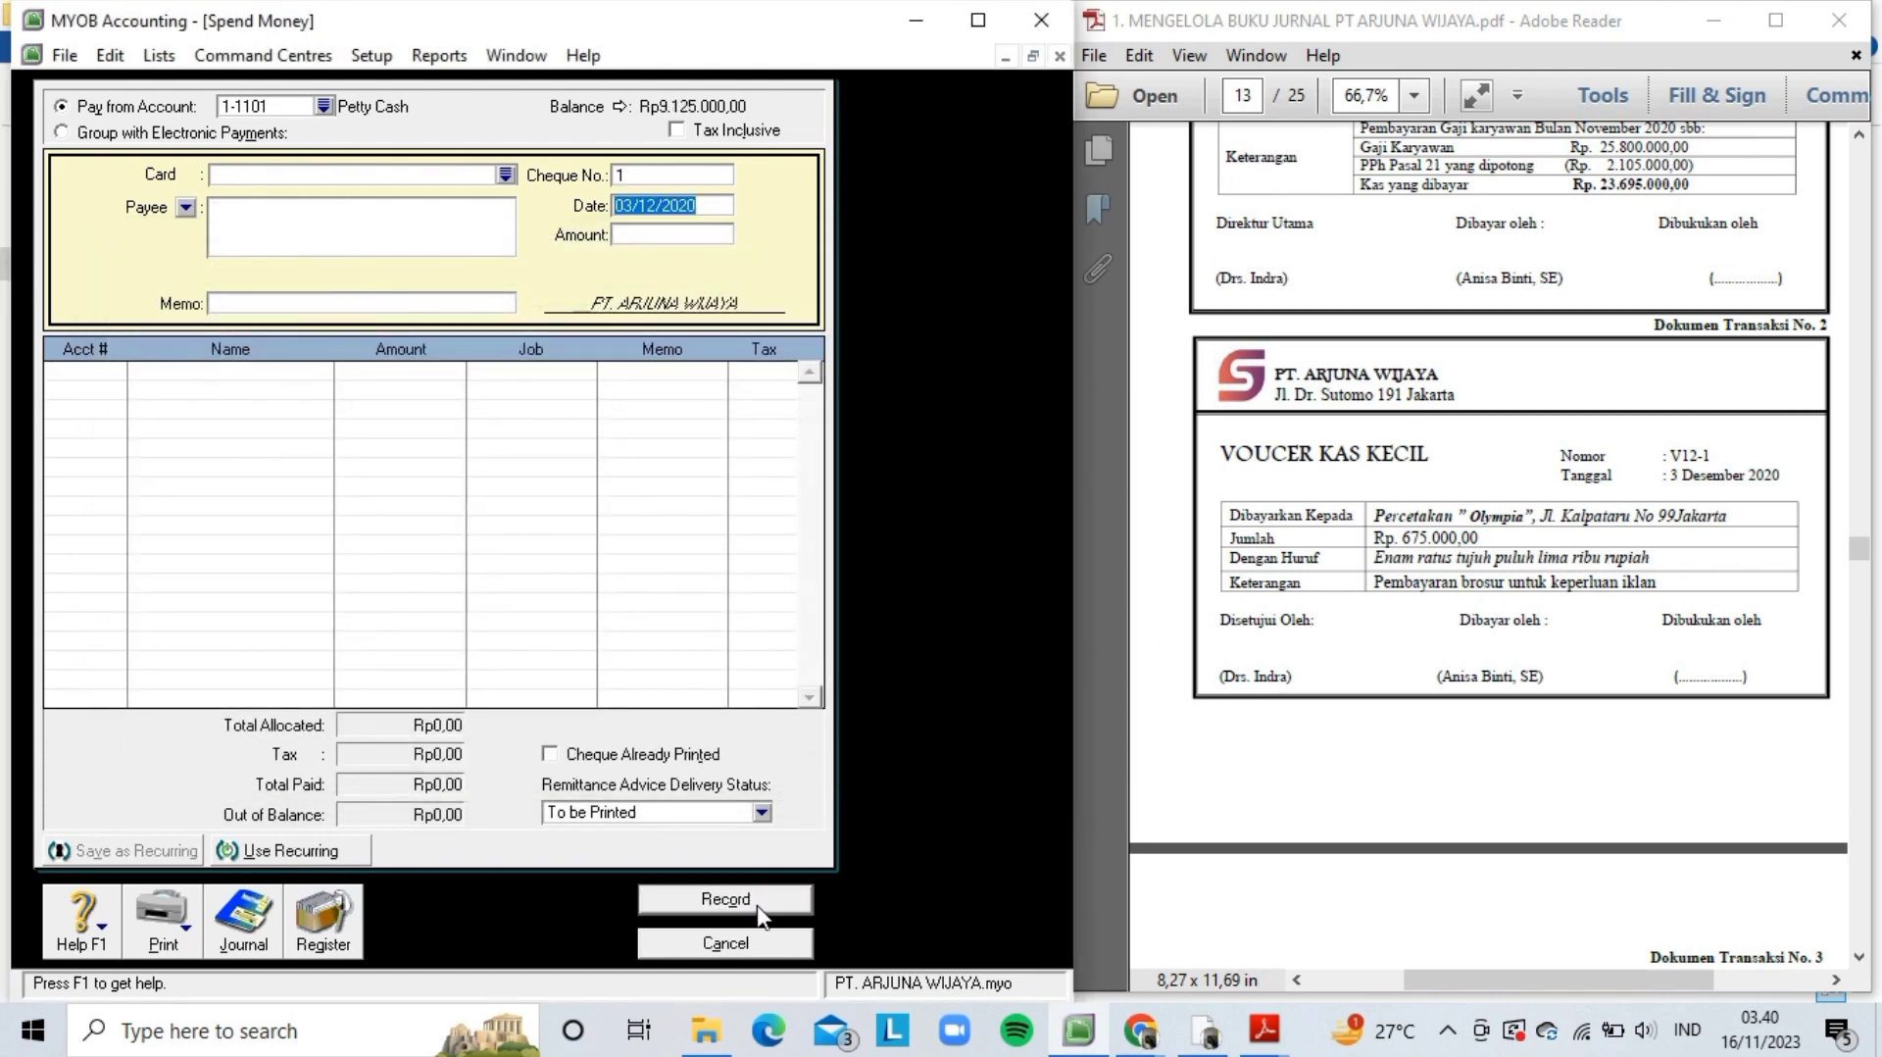
- Bring transaction document no. 3 into view, leave Spend Money and start a Receive Payments entry for customer Toko Cahaya Elektro
{"action": "scroll", "coordinate": [1420, 784], "scroll_direction": "down", "scroll_amount": 5}
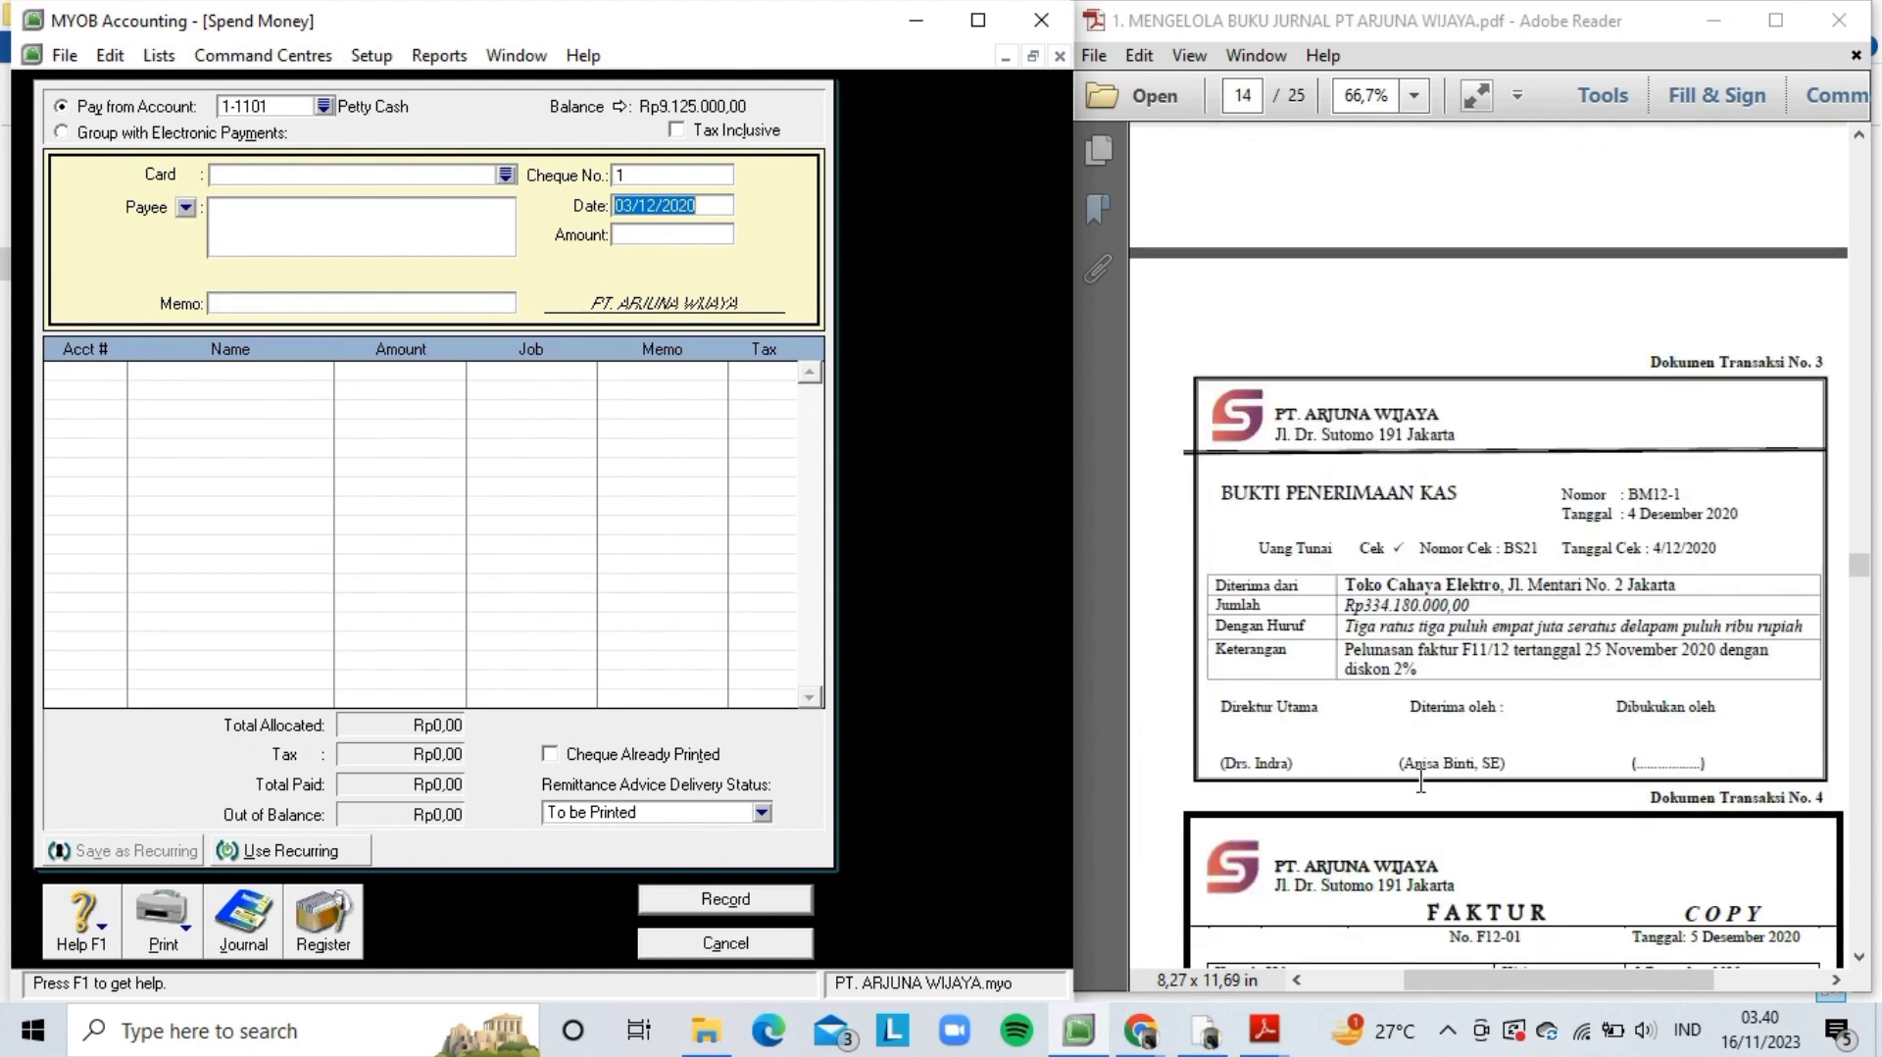
{"action": "scroll", "coordinate": [1421, 784], "scroll_direction": "down", "scroll_amount": 2}
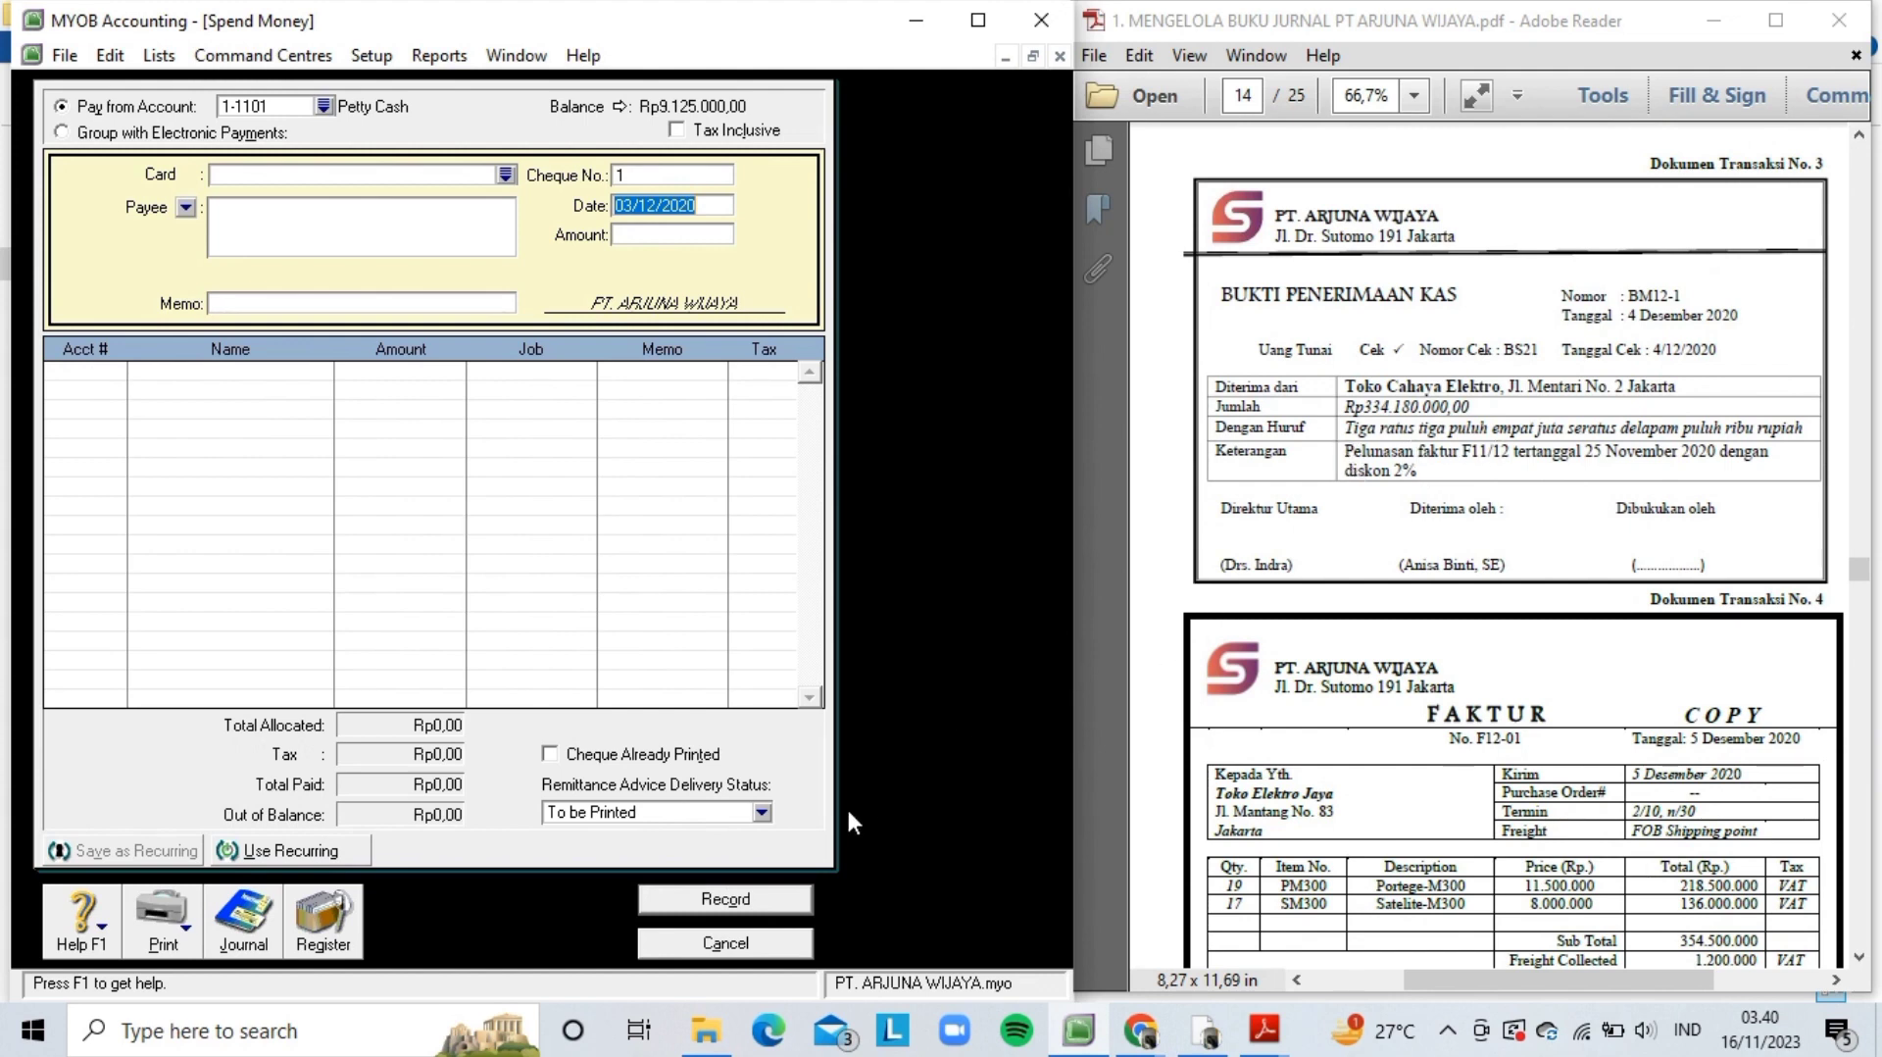
{"action": "left_click", "coordinate": [726, 943]}
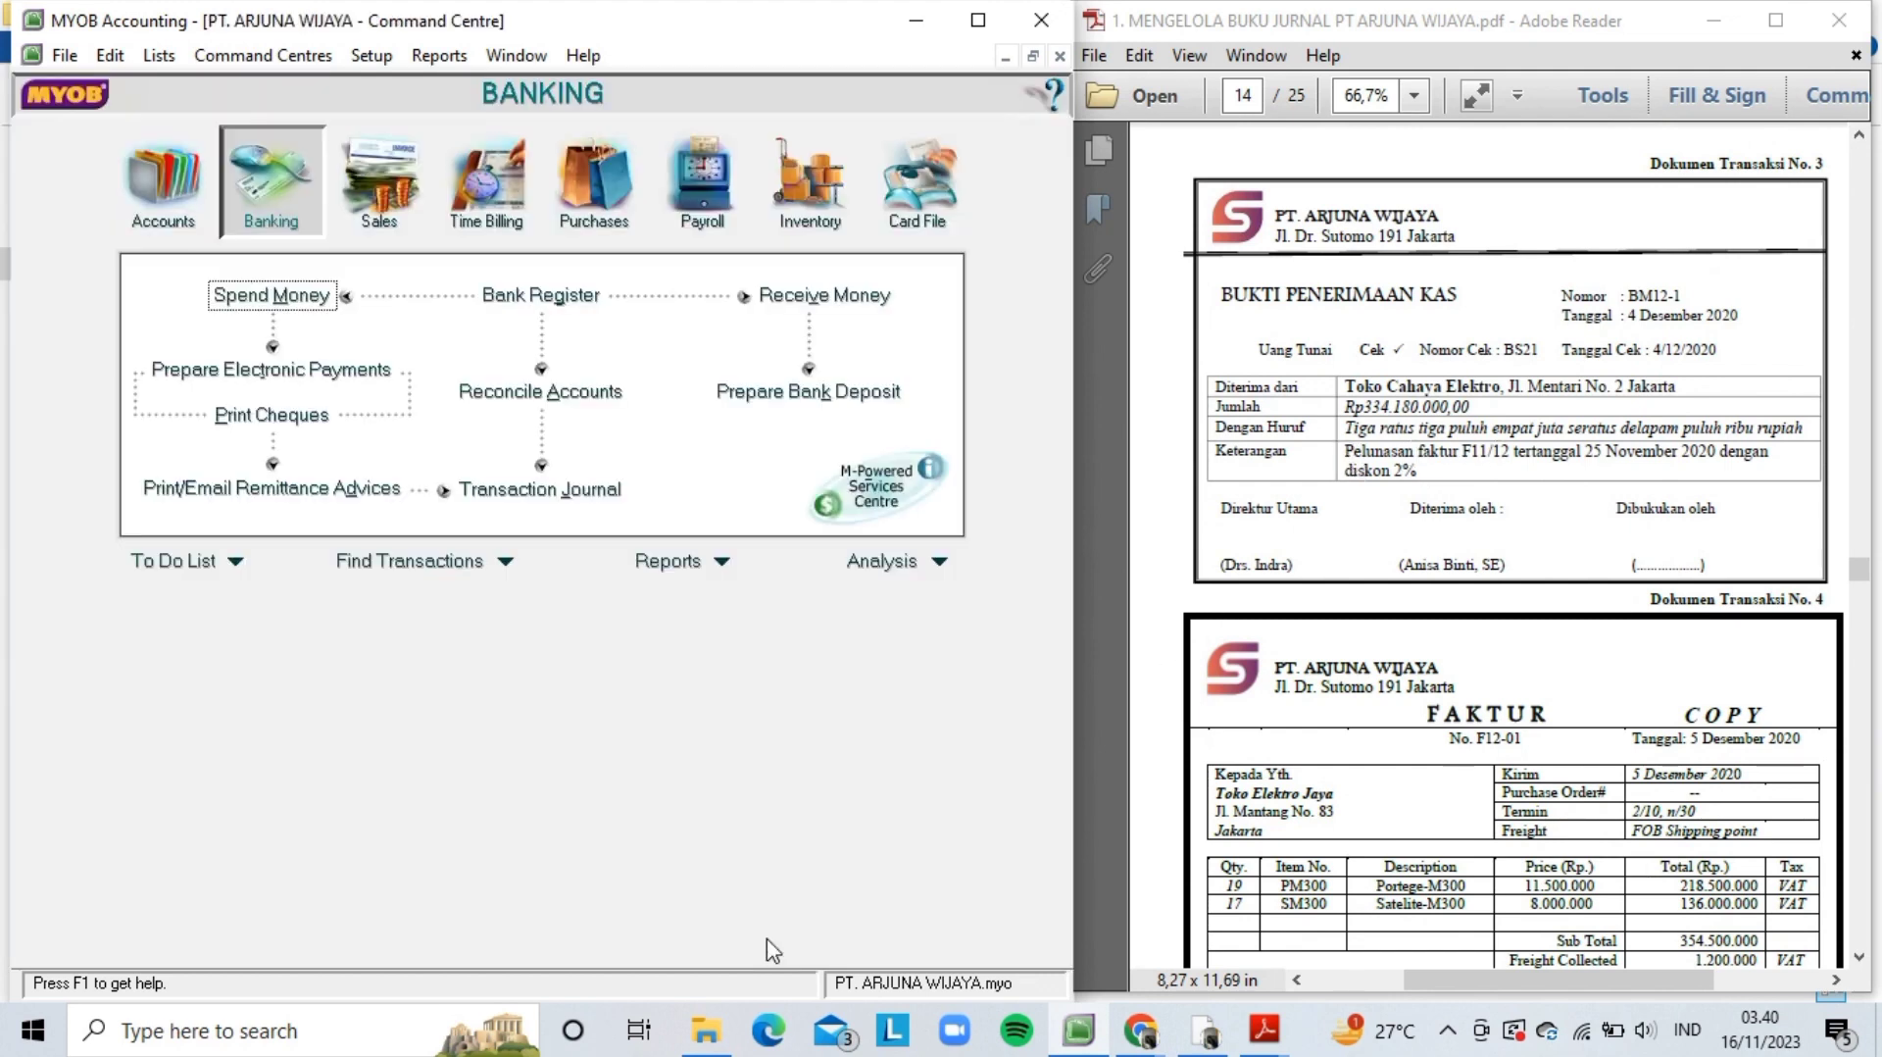
{"action": "left_click", "coordinate": [399, 213]}
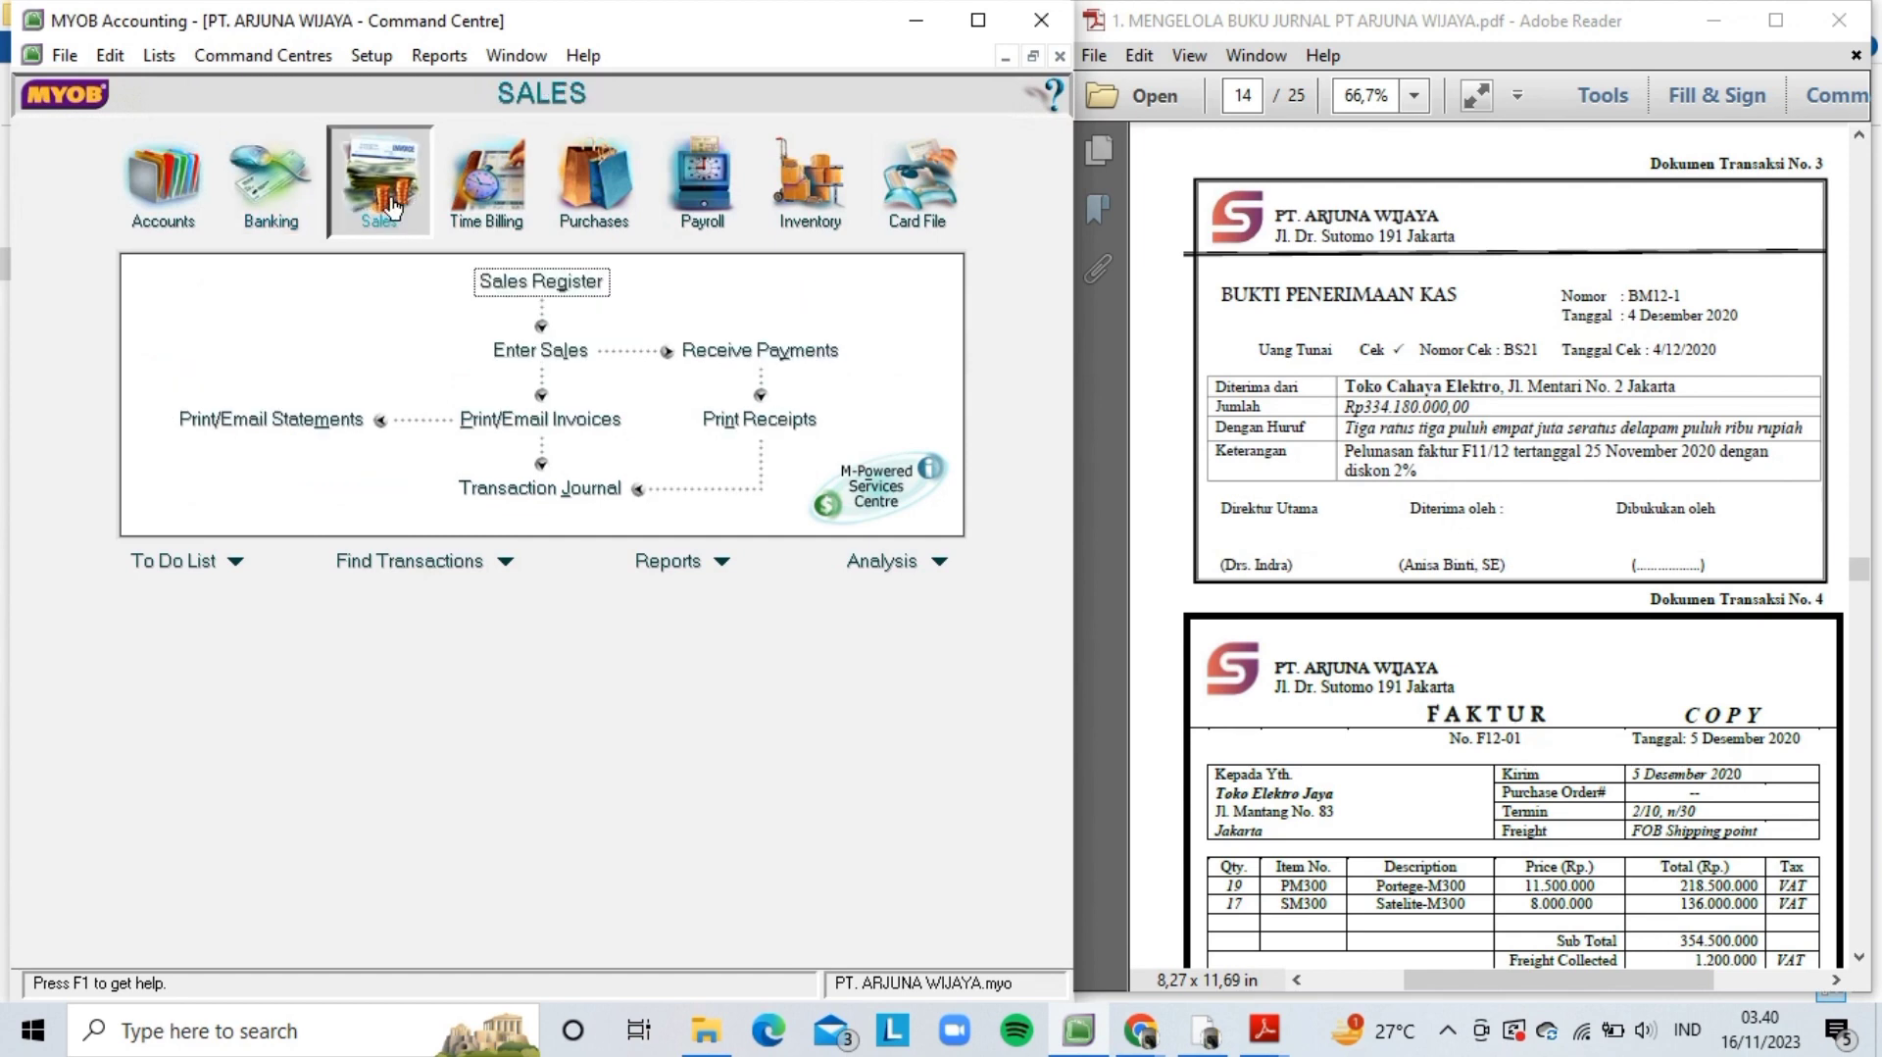
{"action": "left_click", "coordinate": [698, 351]}
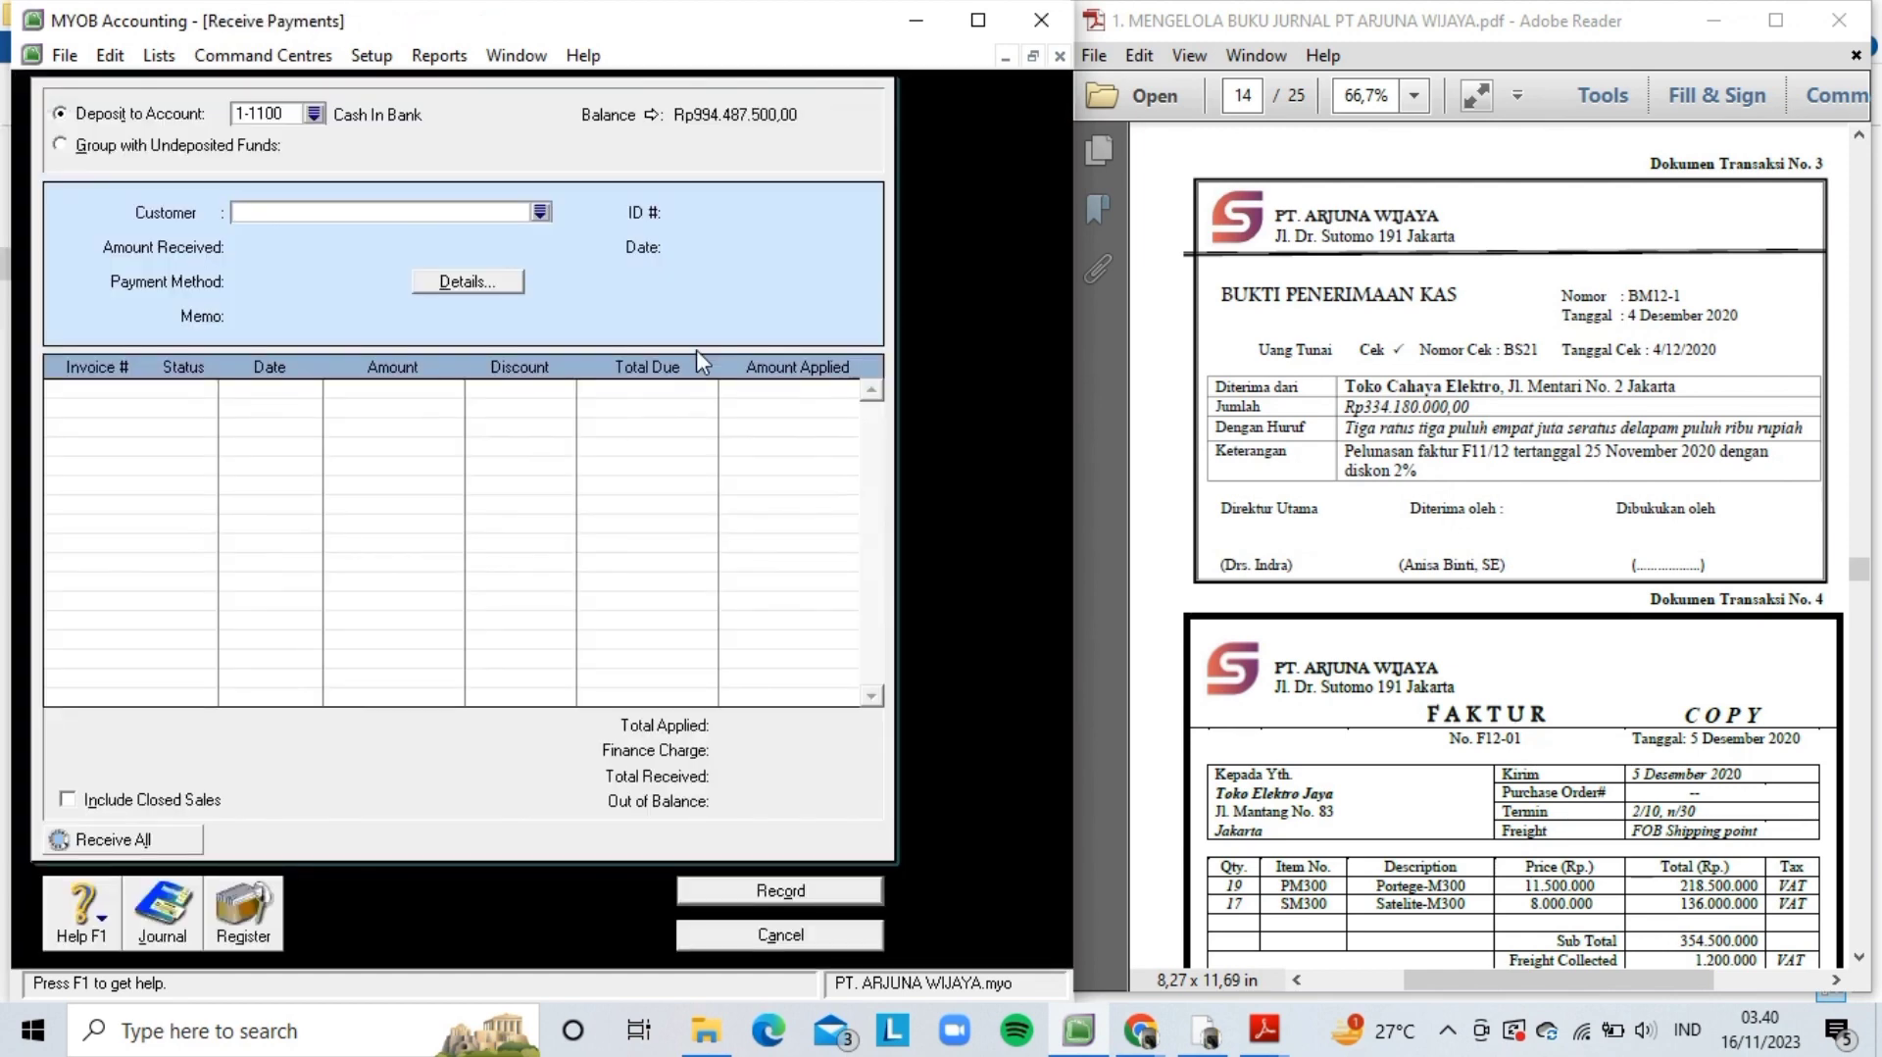
{"action": "left_click", "coordinate": [539, 211]}
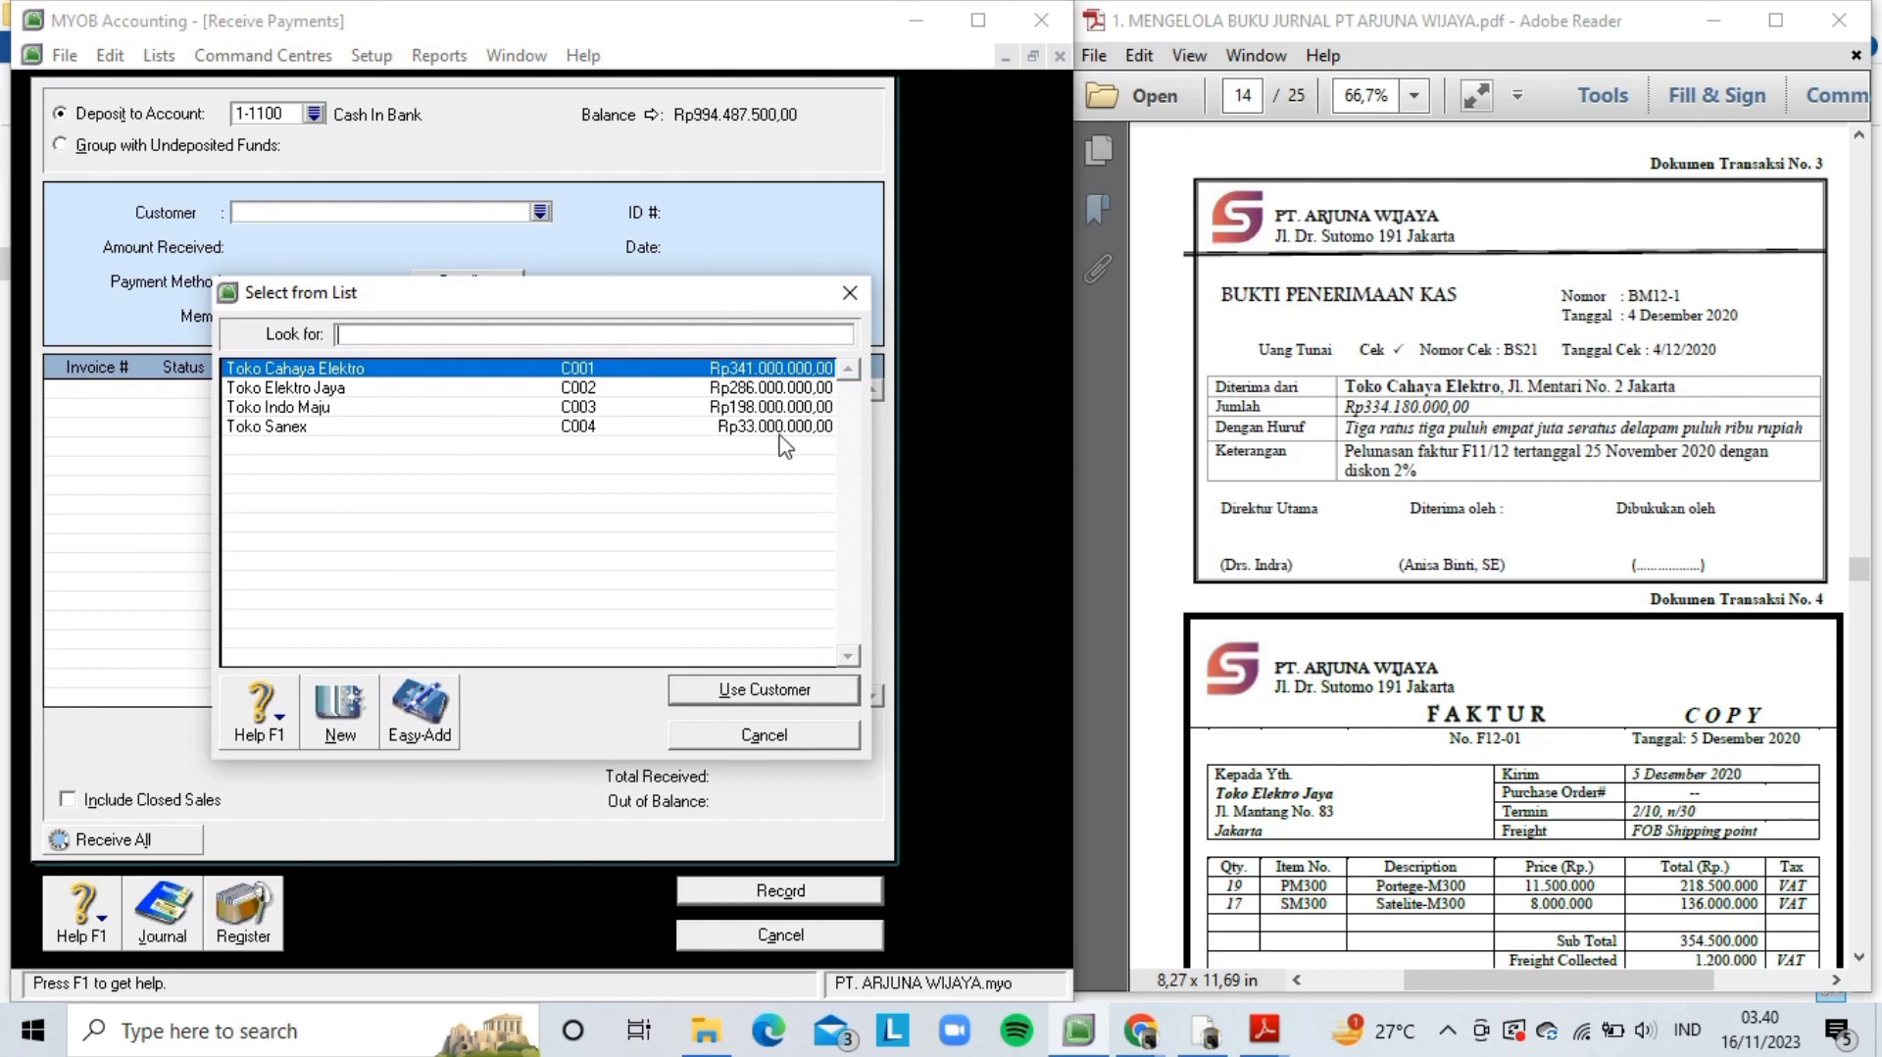
{"action": "double_click", "coordinate": [554, 370]}
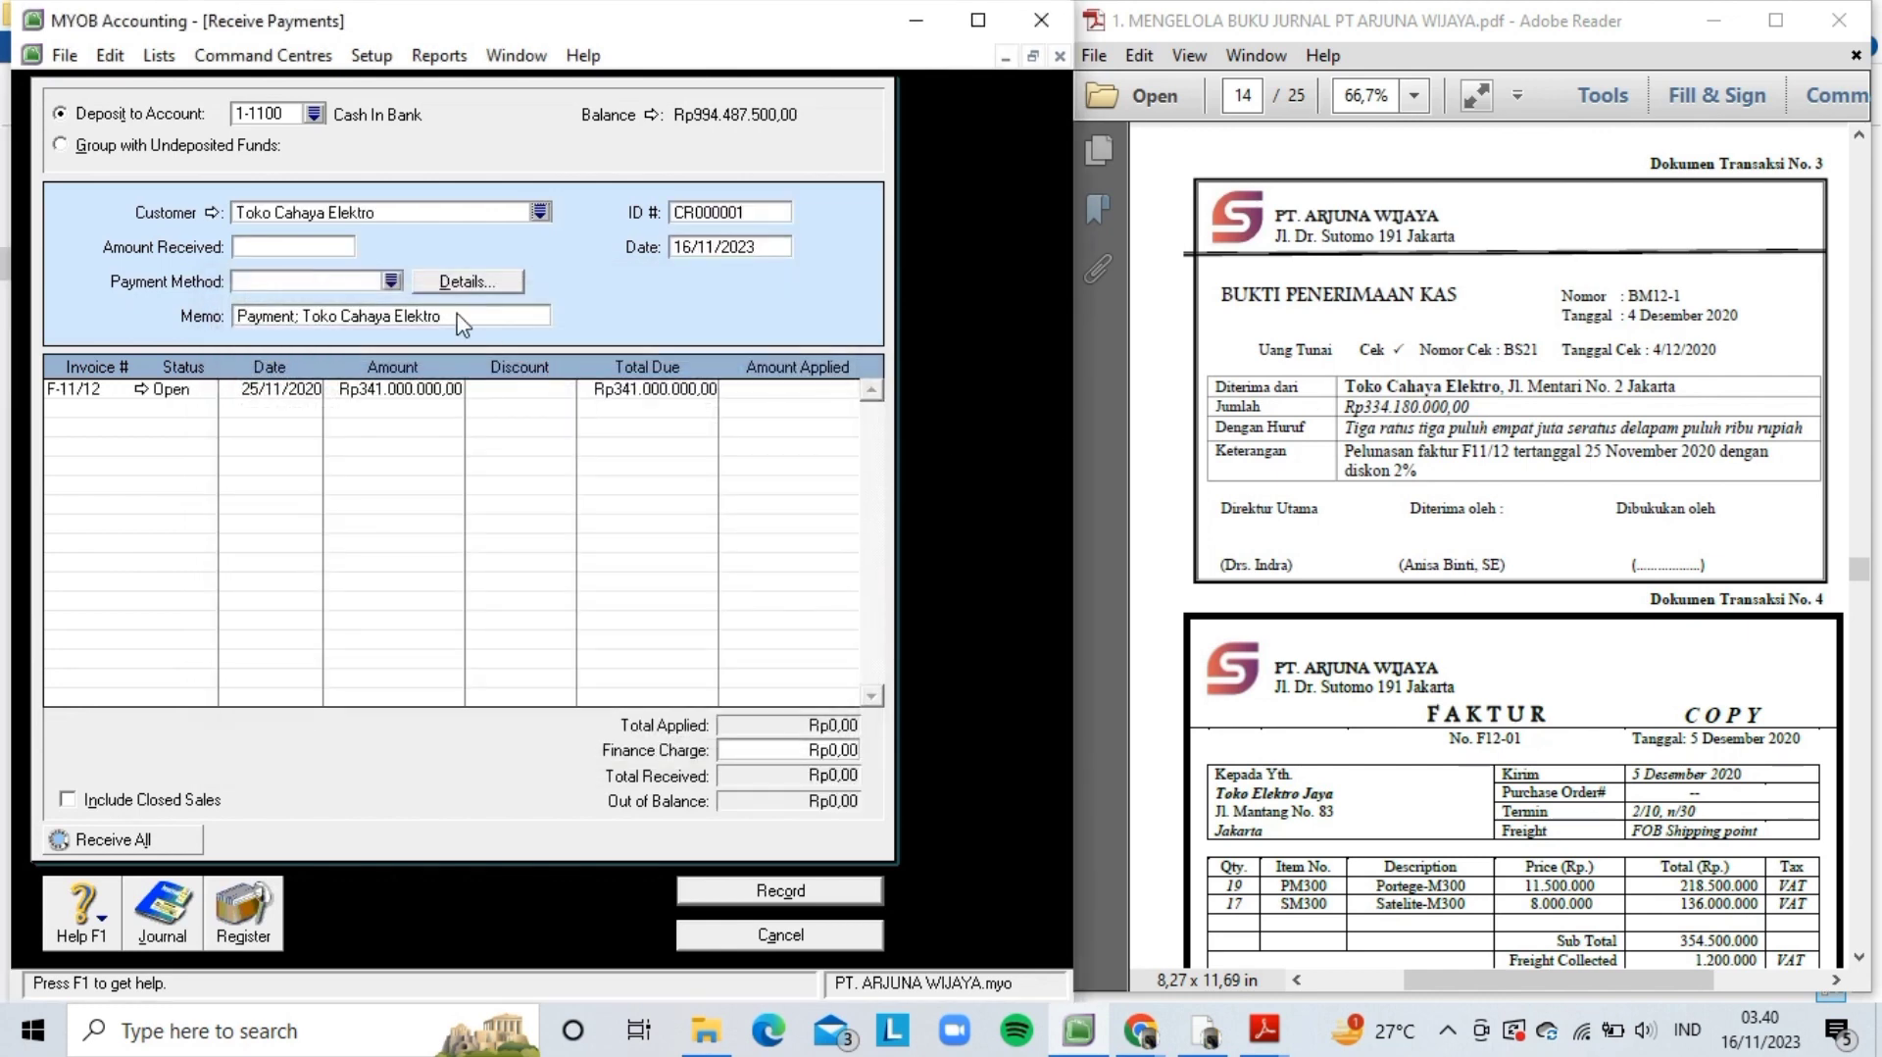
- Set the amount received to Rp334.180.000 and the payment method to Cheque
{"action": "left_click", "coordinate": [320, 249]}
{"action": "type", "text": "334."}
{"action": "type", "text": "180.000"}
{"action": "key", "text": "Tab"}
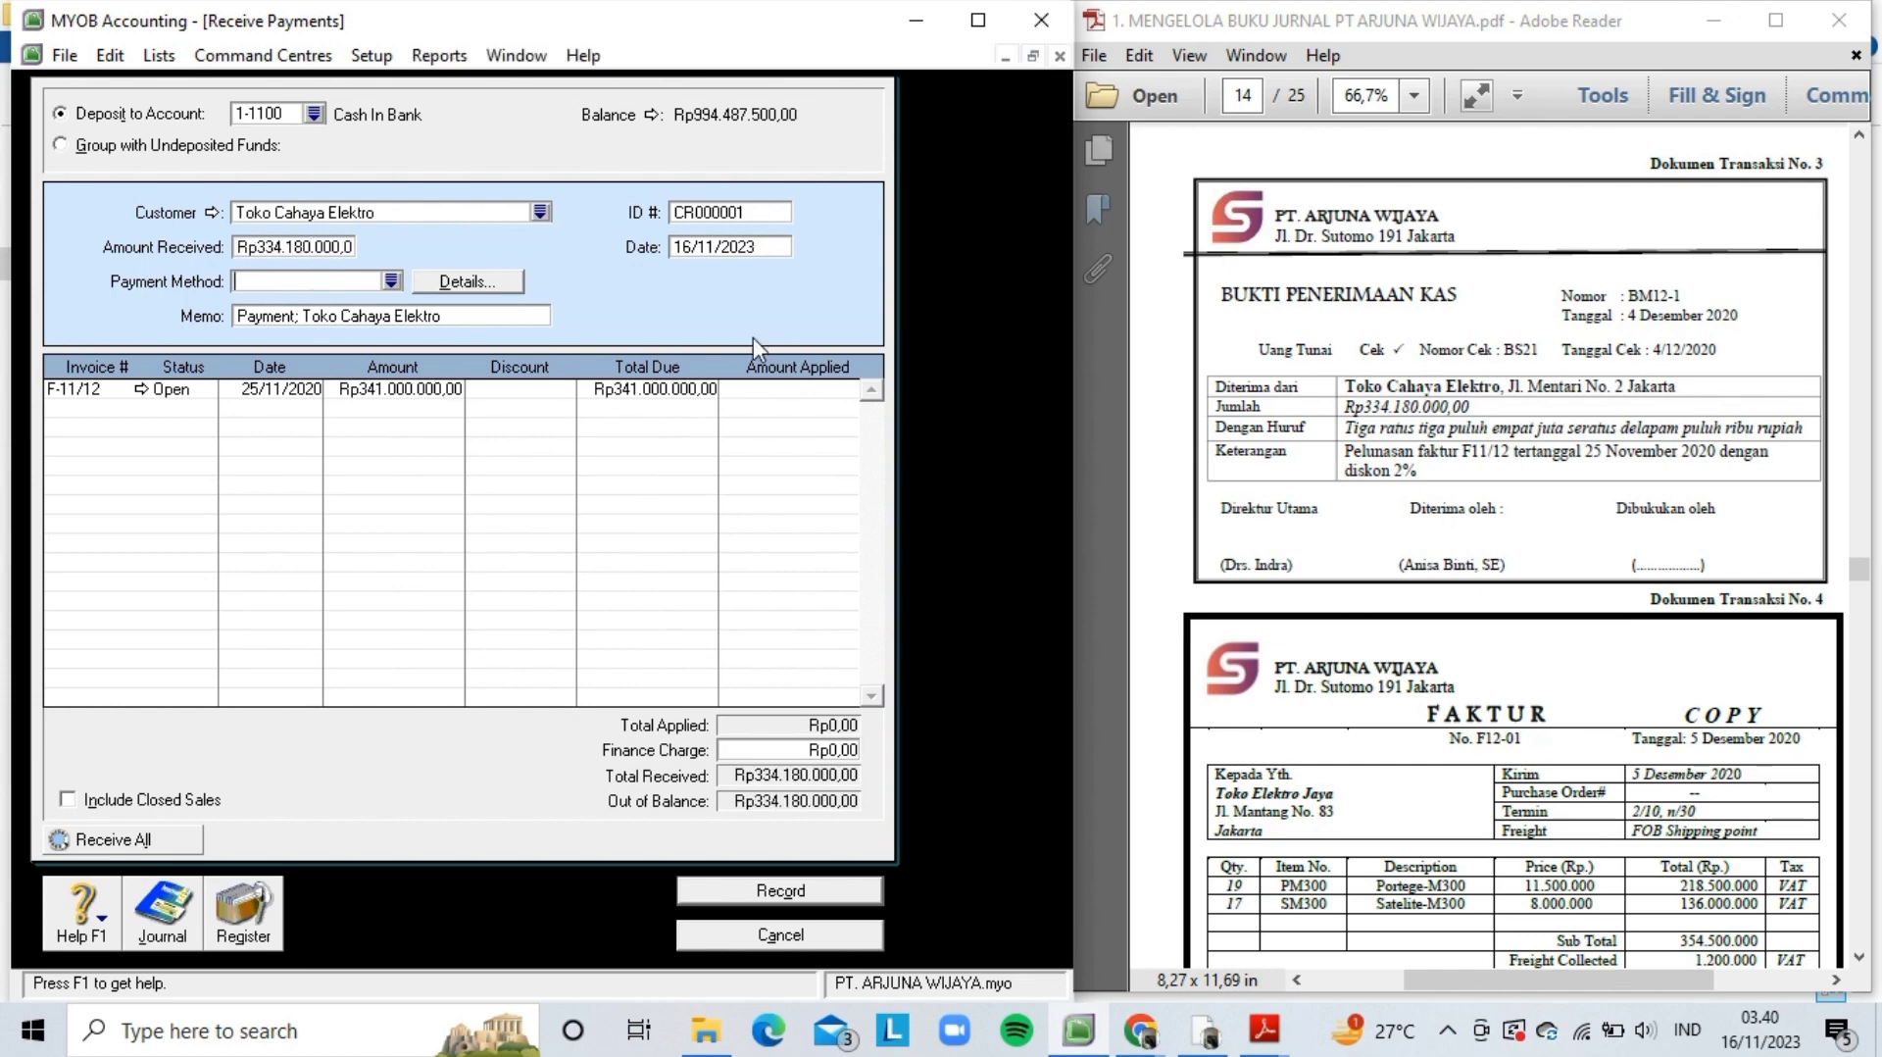
{"action": "left_click", "coordinate": [391, 282]}
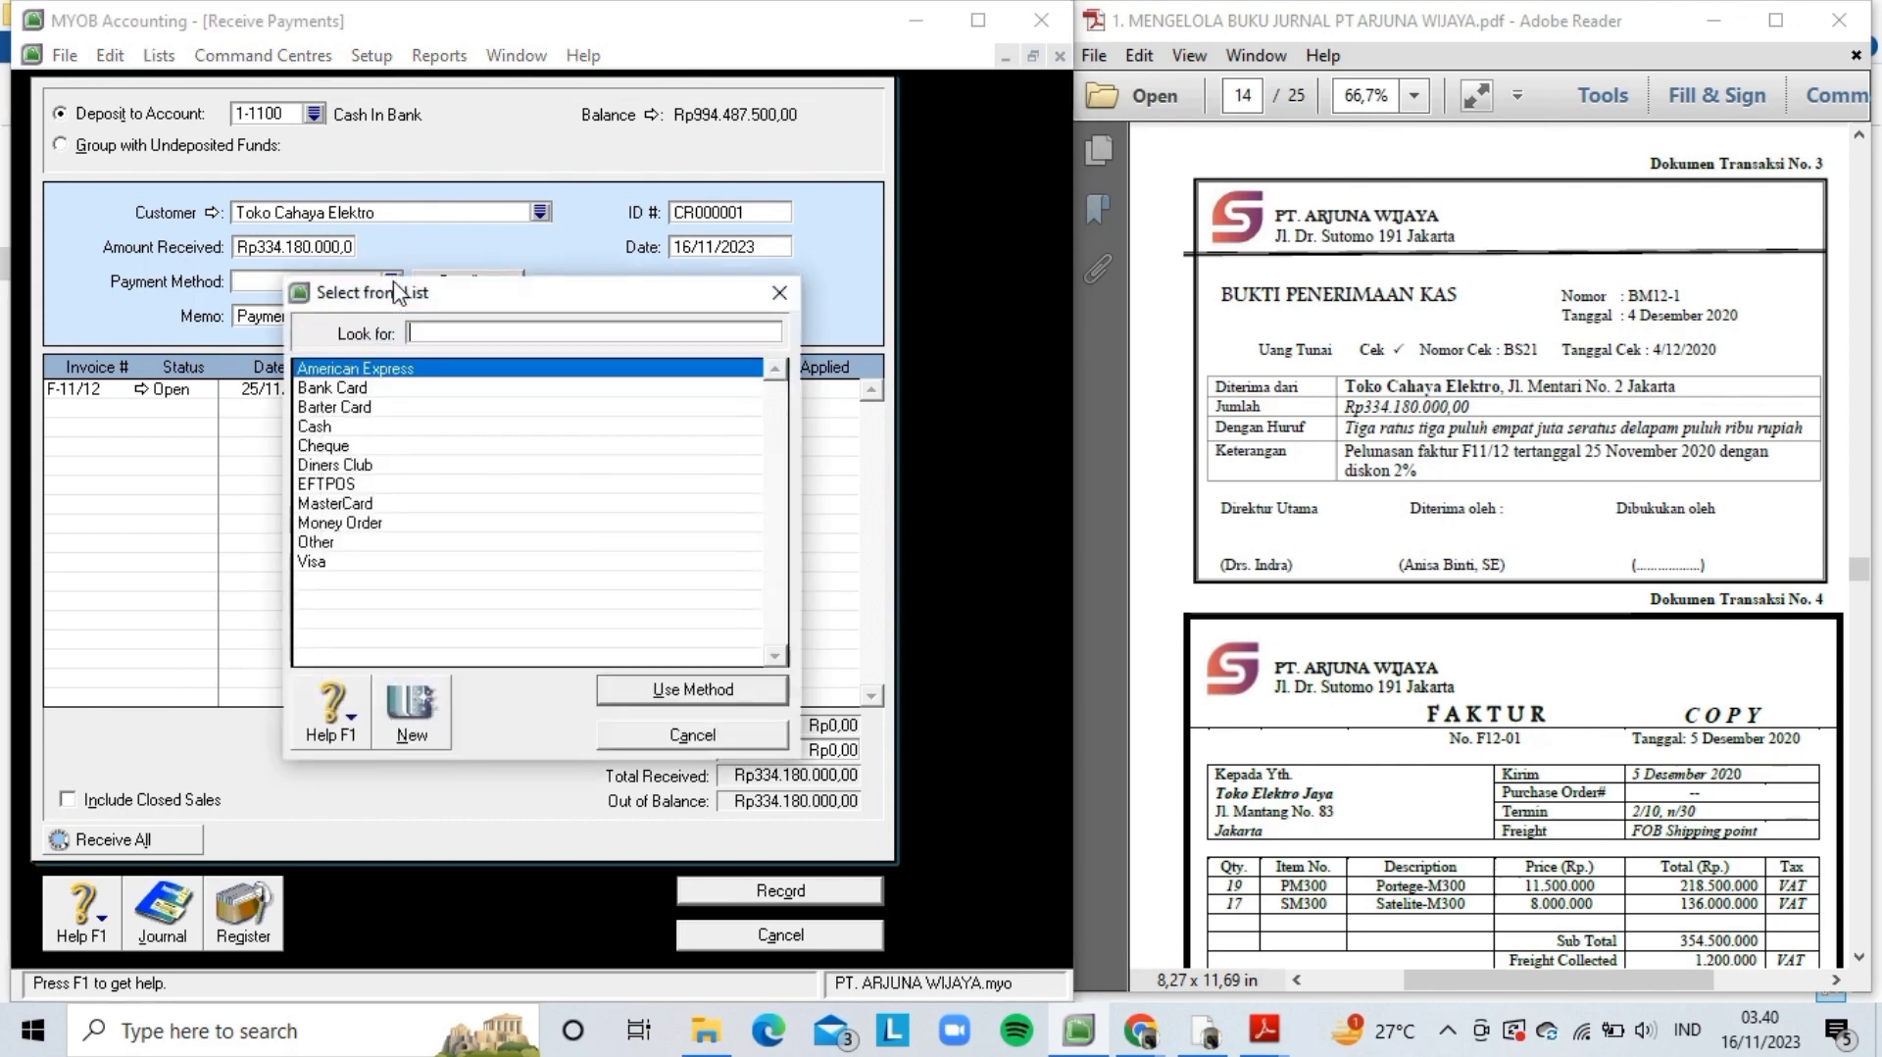
{"action": "double_click", "coordinate": [390, 447]}
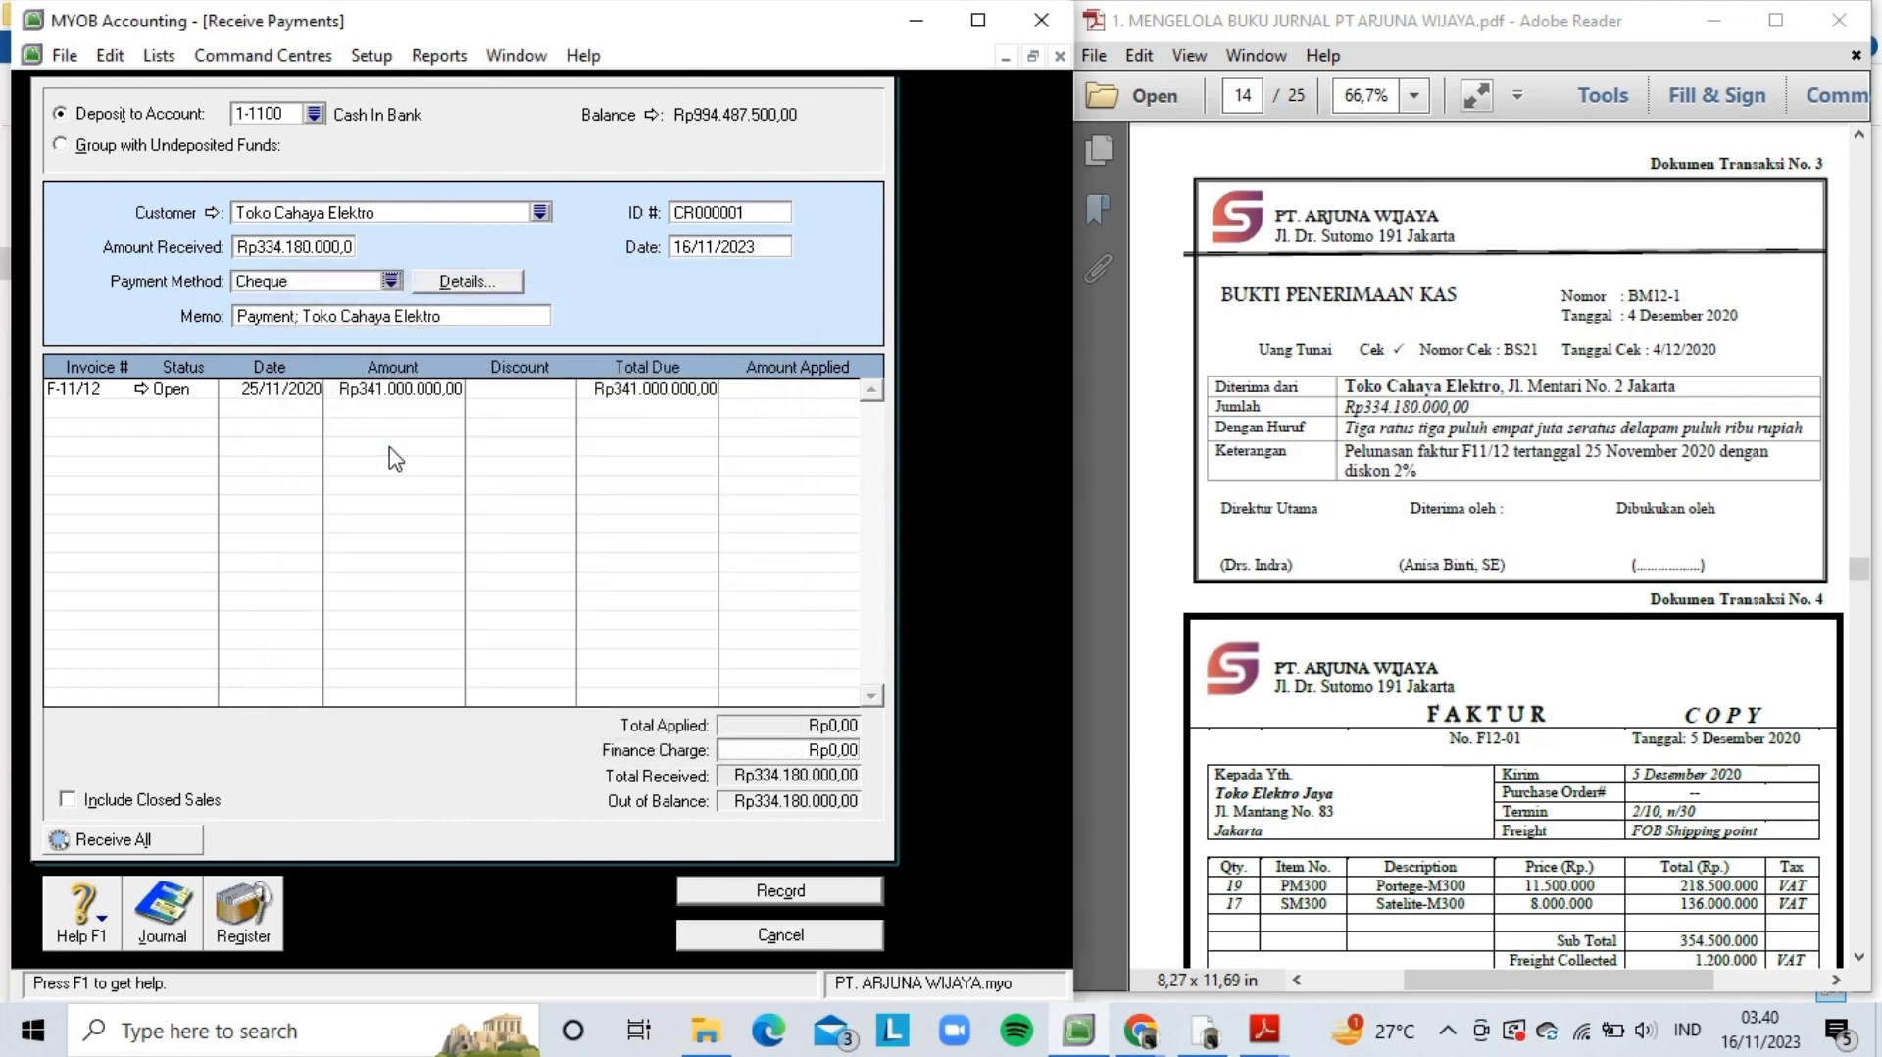
- Change the receipt's memo to "Pelunasan faktur dari Toko Cahaya Elektro"
{"action": "left_click", "coordinate": [303, 318]}
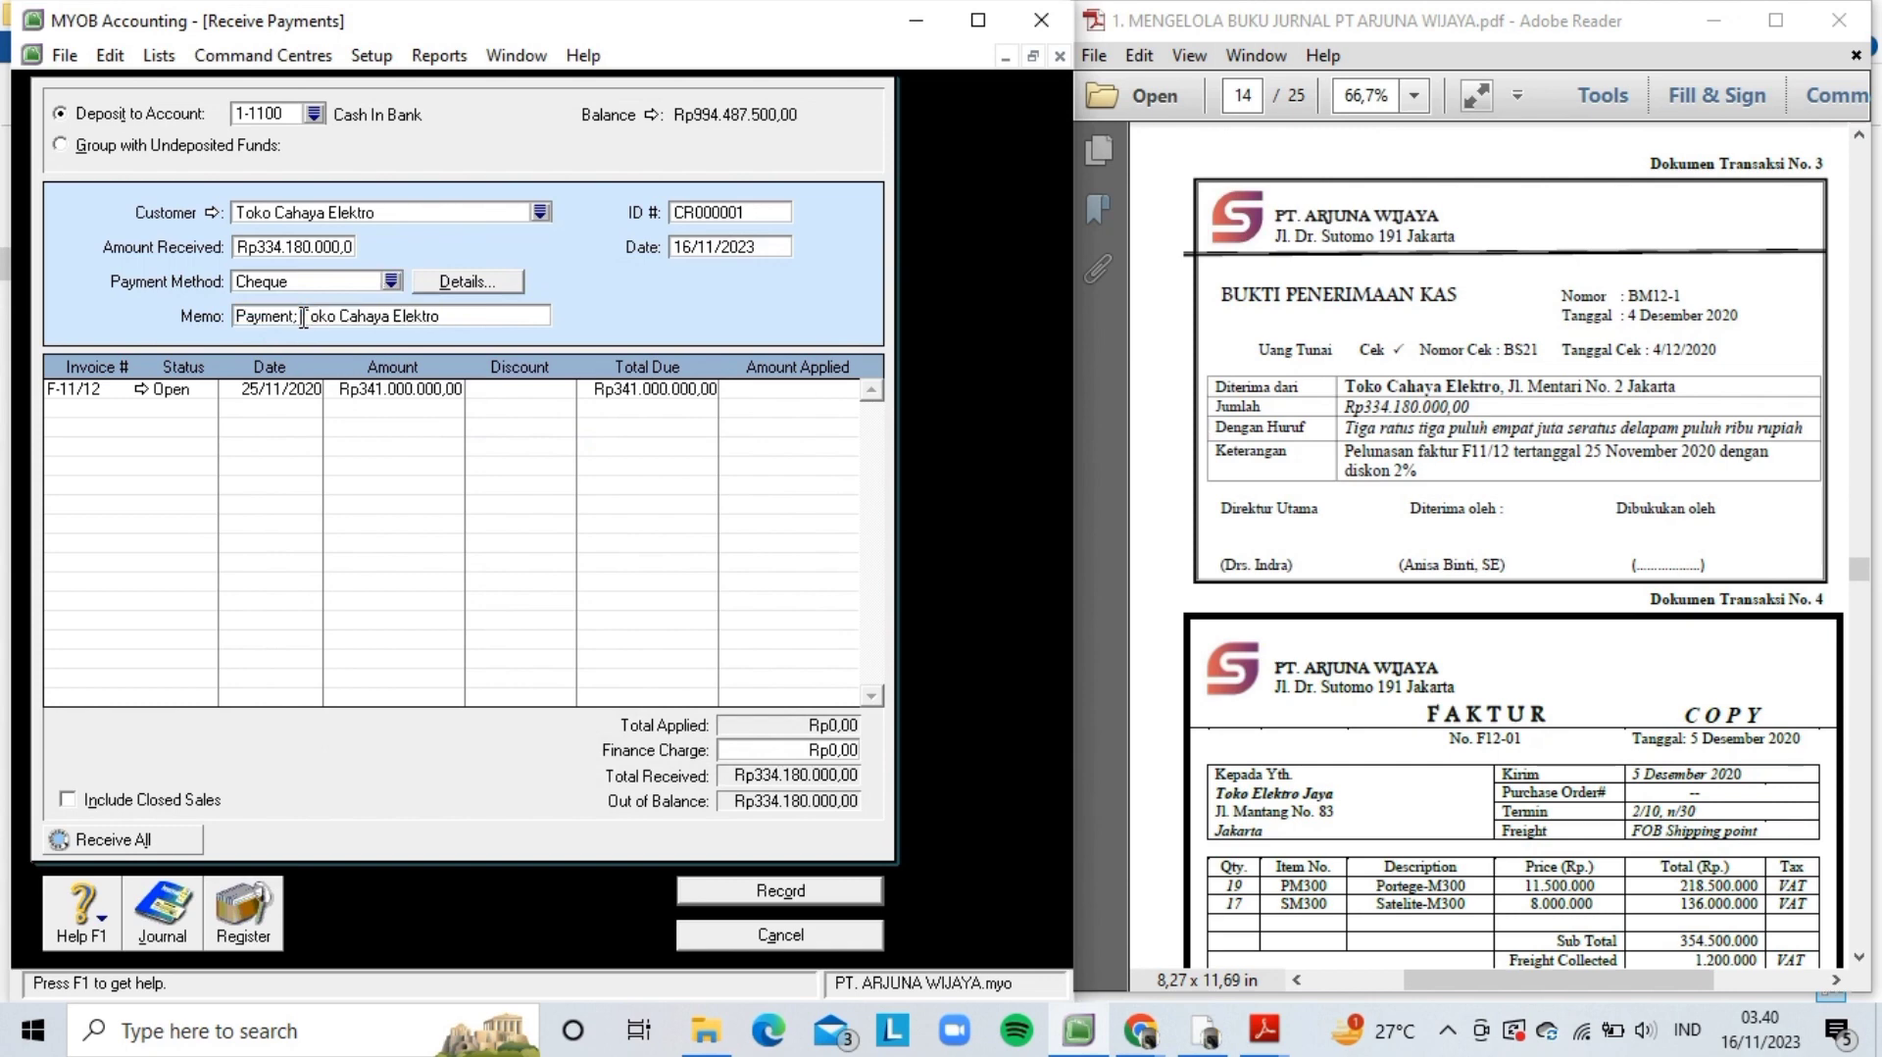
{"action": "key", "text": "BackSpace"}
{"action": "key", "text": "BackSpace"}
{"action": "key", "text": "BackSpace"}
{"action": "key", "text": "BackSpace"}
{"action": "key", "text": "BackSpace"}
{"action": "key", "text": "BackSpace"}
{"action": "key", "text": "BackSpace"}
{"action": "key", "text": "BackSpace"}
{"action": "type", "text": "elunasan faktur da"}
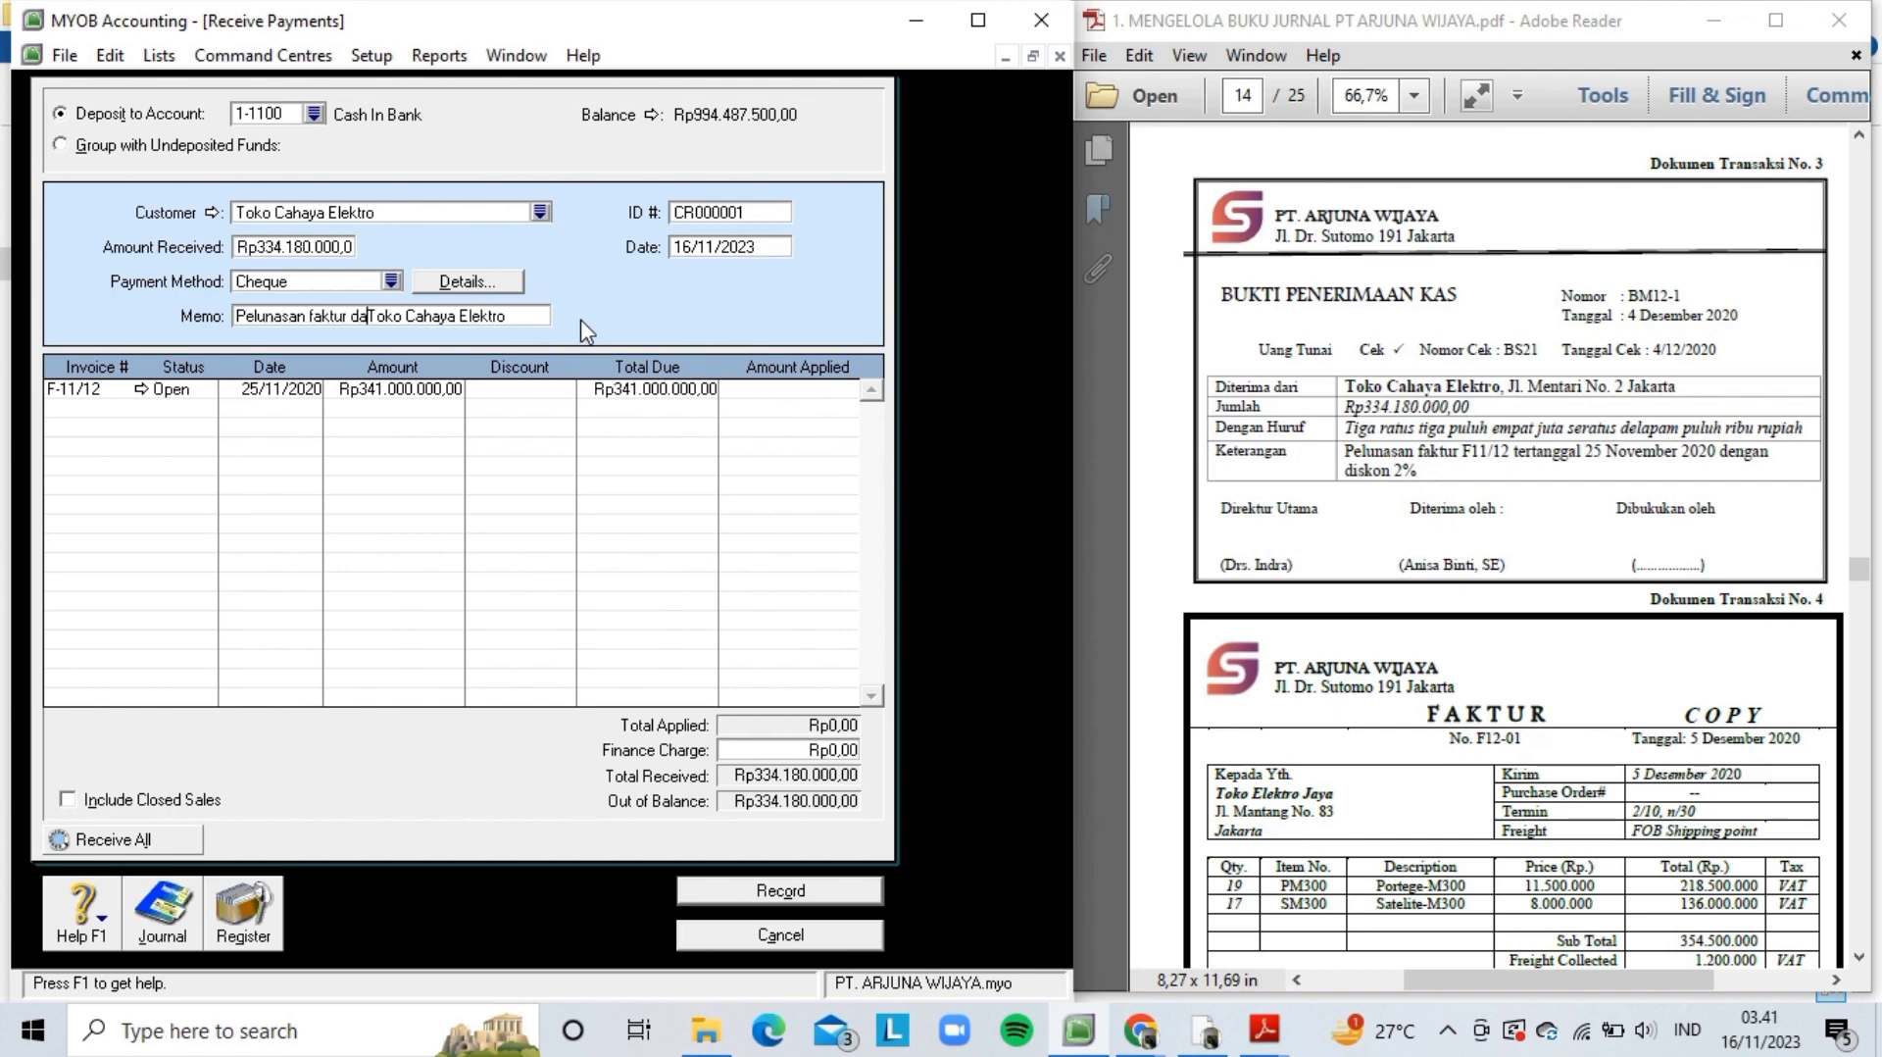
{"action": "type", "text": "ri"}
- Set the receipt's ID number to BM12-1 and its date to 04/12/2020
{"action": "left_click", "coordinate": [763, 214]}
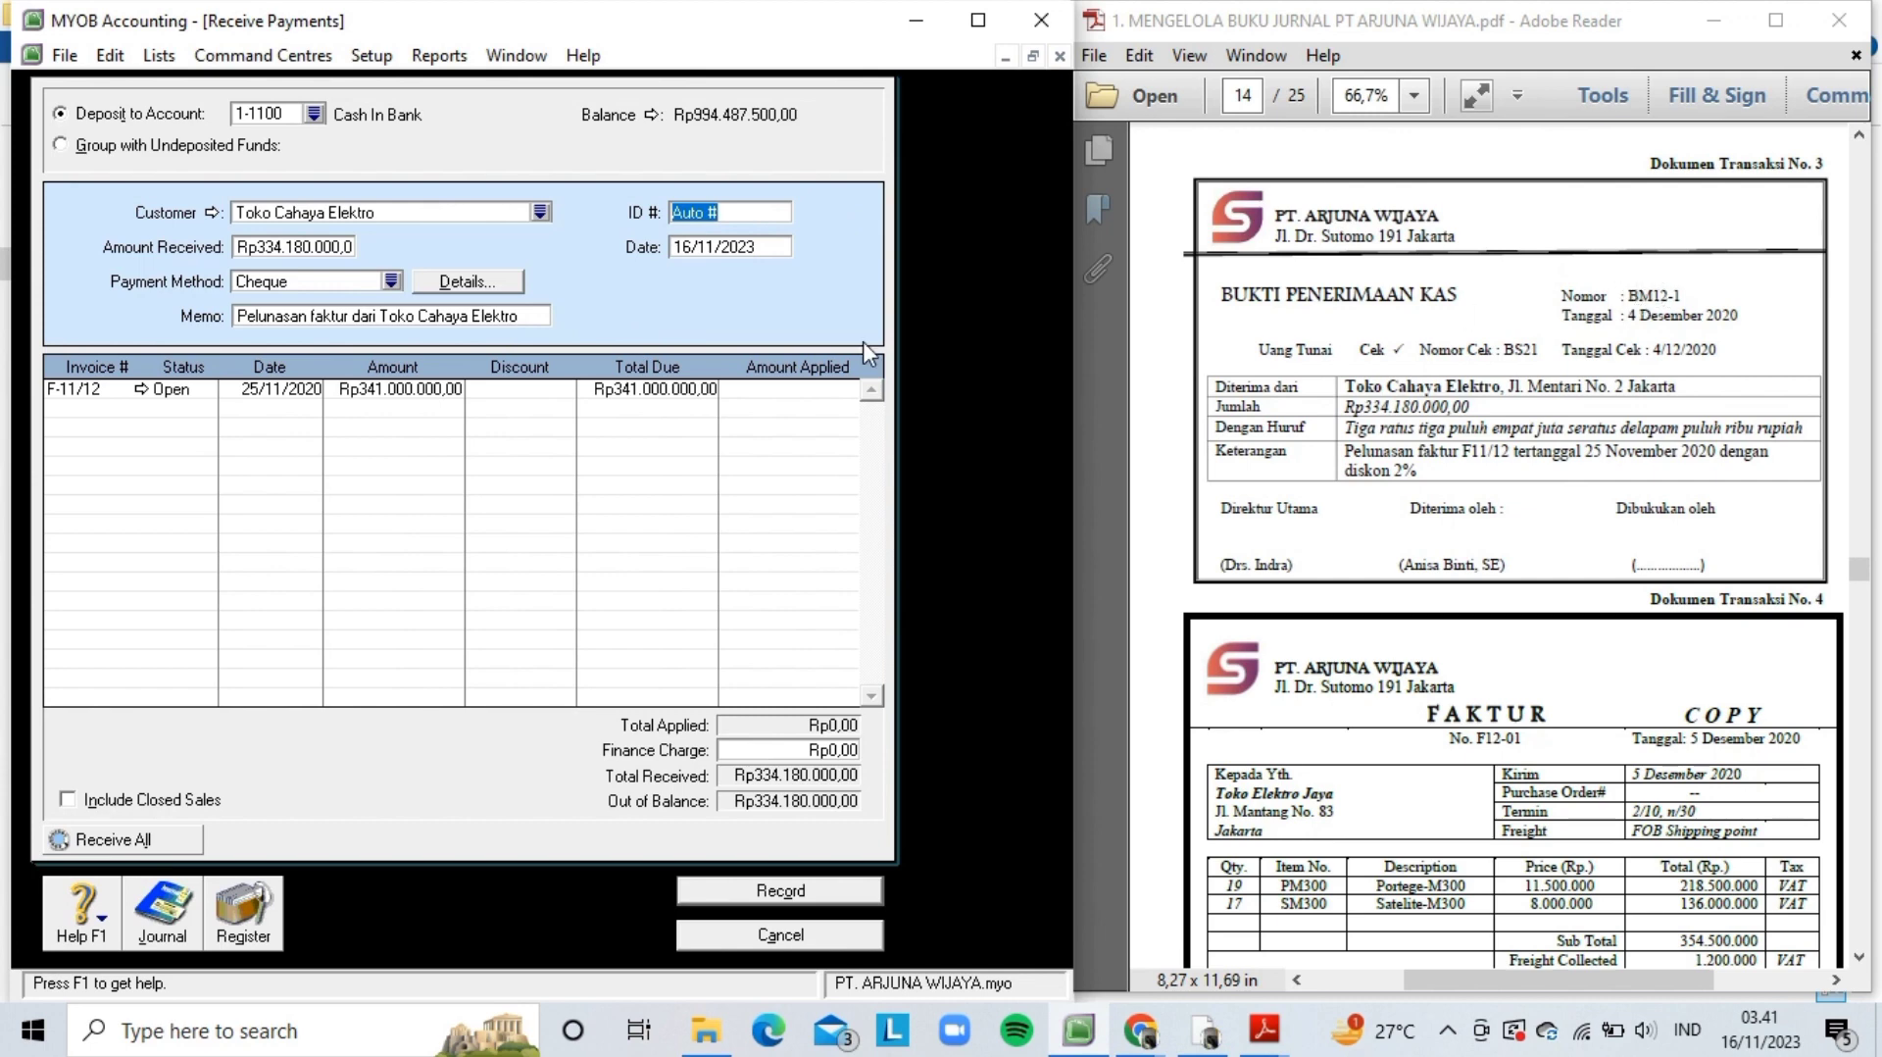
{"action": "key", "text": "Caps_Lock"}
{"action": "type", "text": "BM12-1"}
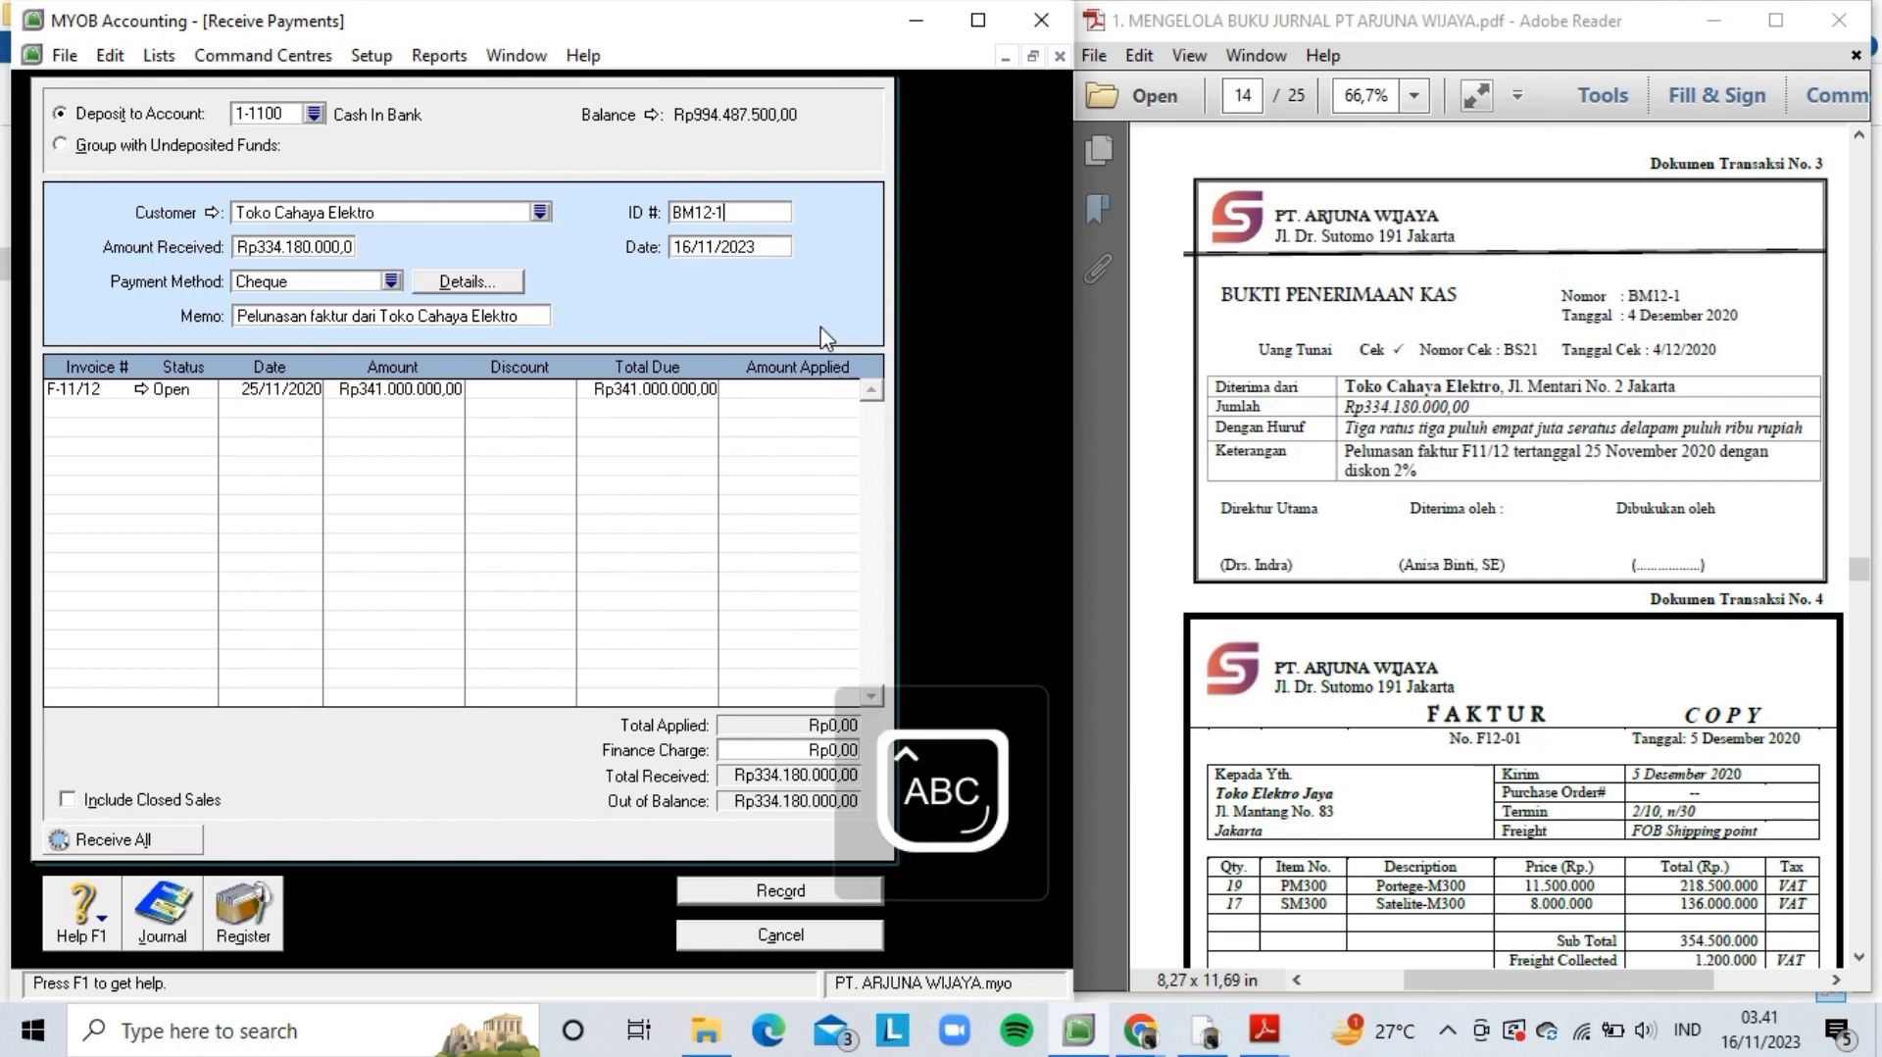
{"action": "key", "text": "Tab"}
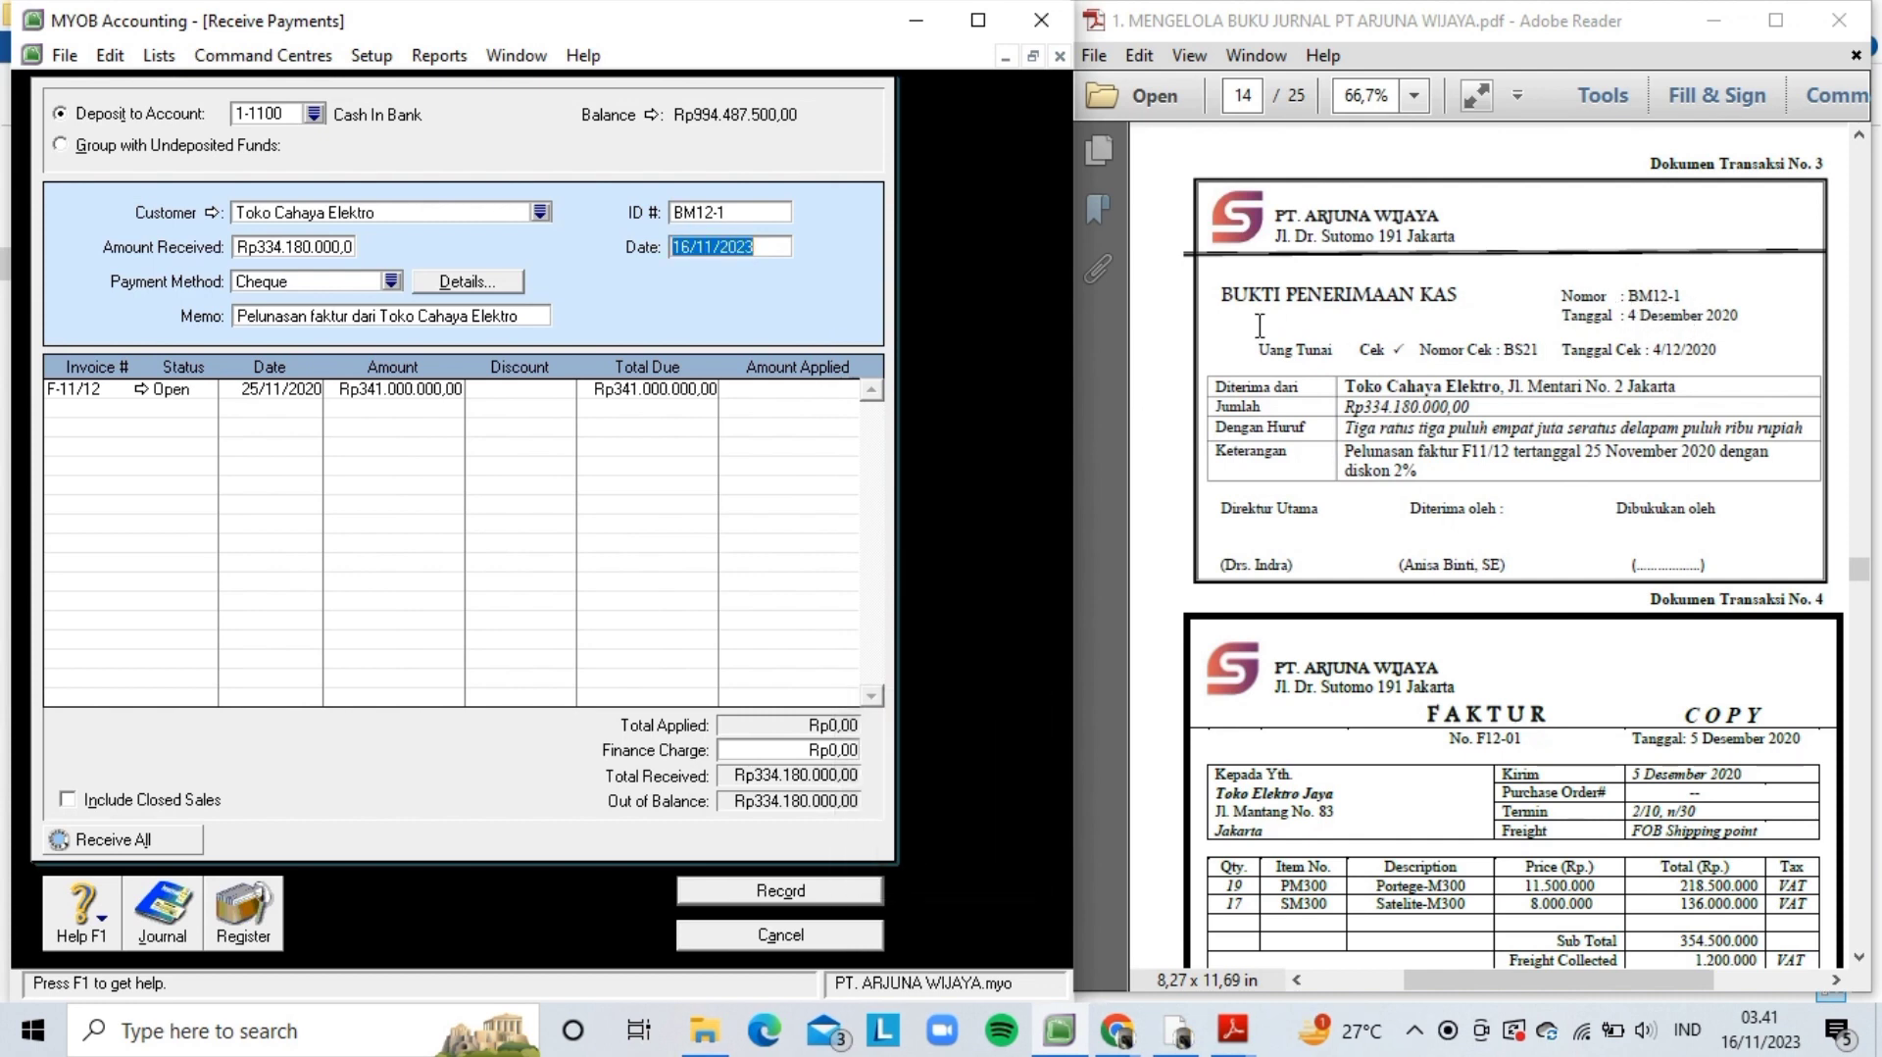
{"action": "type", "text": "04/12"}
{"action": "key", "text": "Tab"}
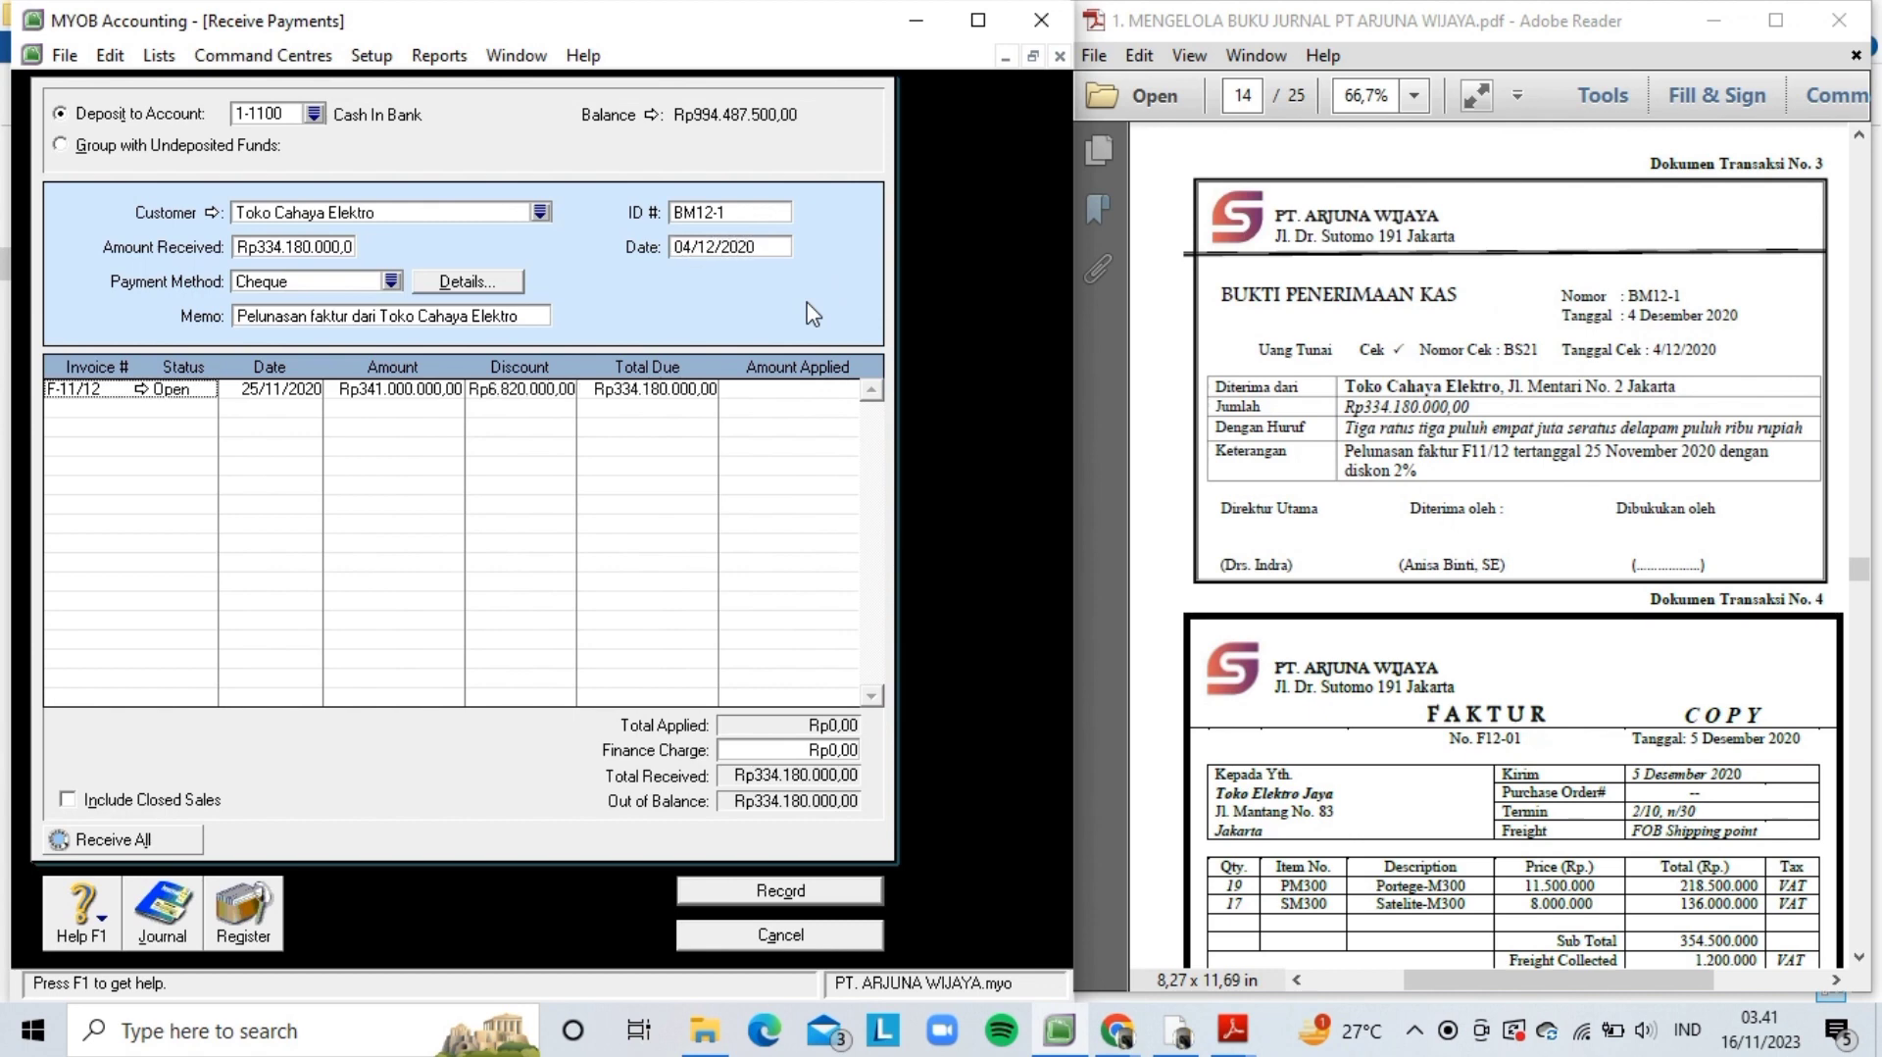
- Apply Rp334.180.000 to invoice F-11/12, accepting the proposed discount of Rp6.820.000
{"action": "key", "text": "Tab"}
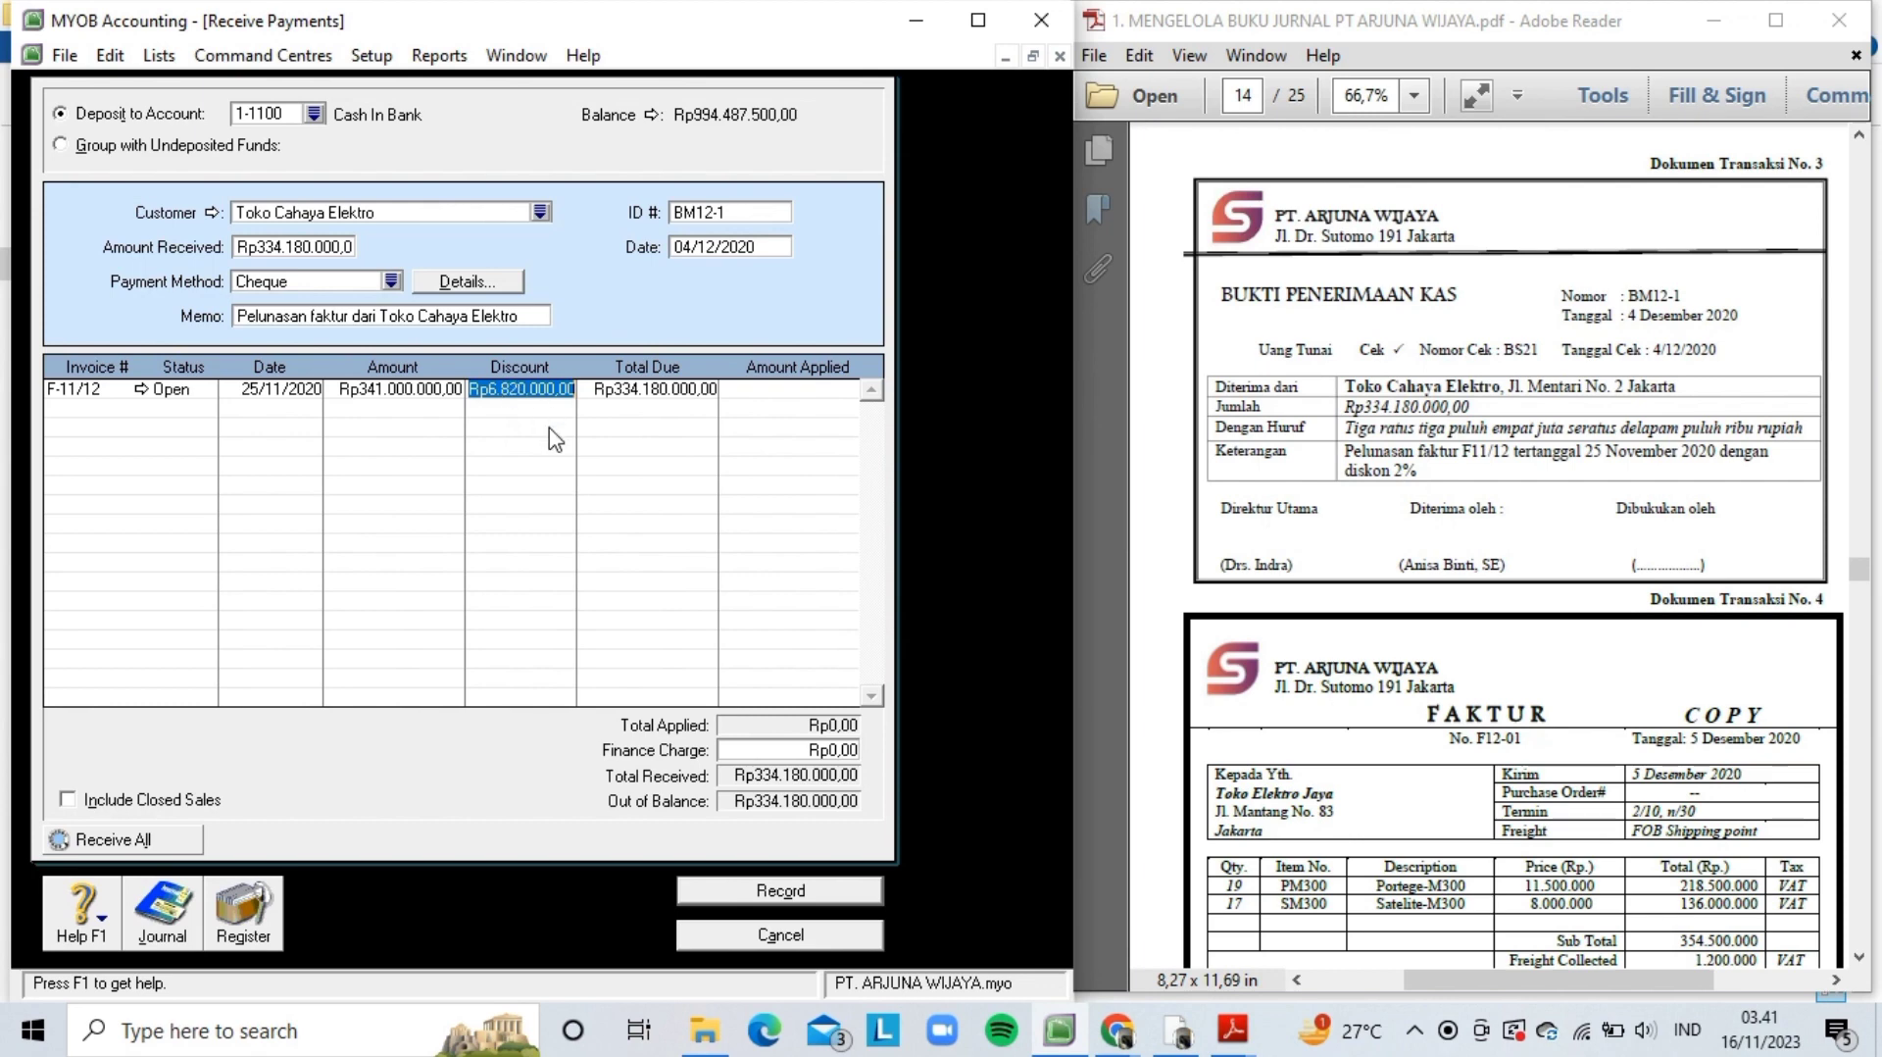
{"action": "key", "text": "Tab"}
{"action": "key", "text": "Tab"}
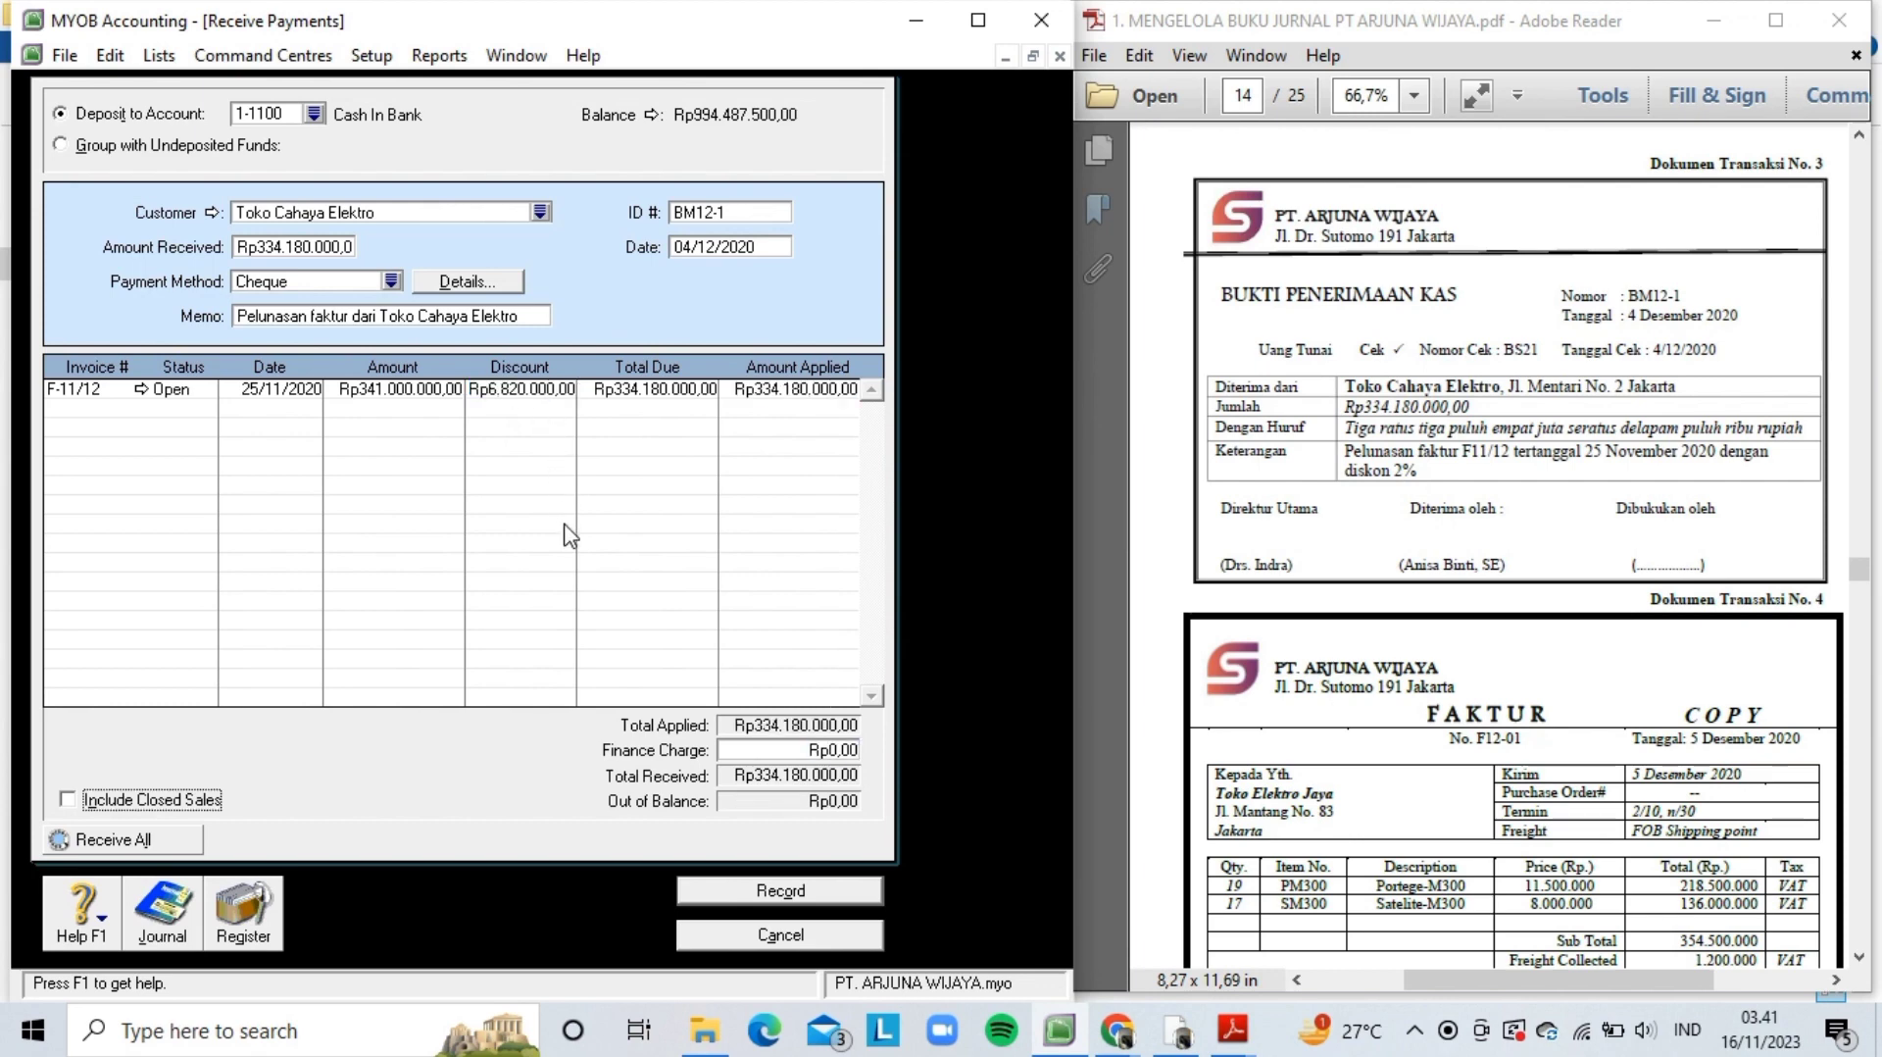
- Review the journal recap of the customer receipt and record it, postponing the printing of the discount's credit memo
{"action": "key", "text": "ctrl+r"}
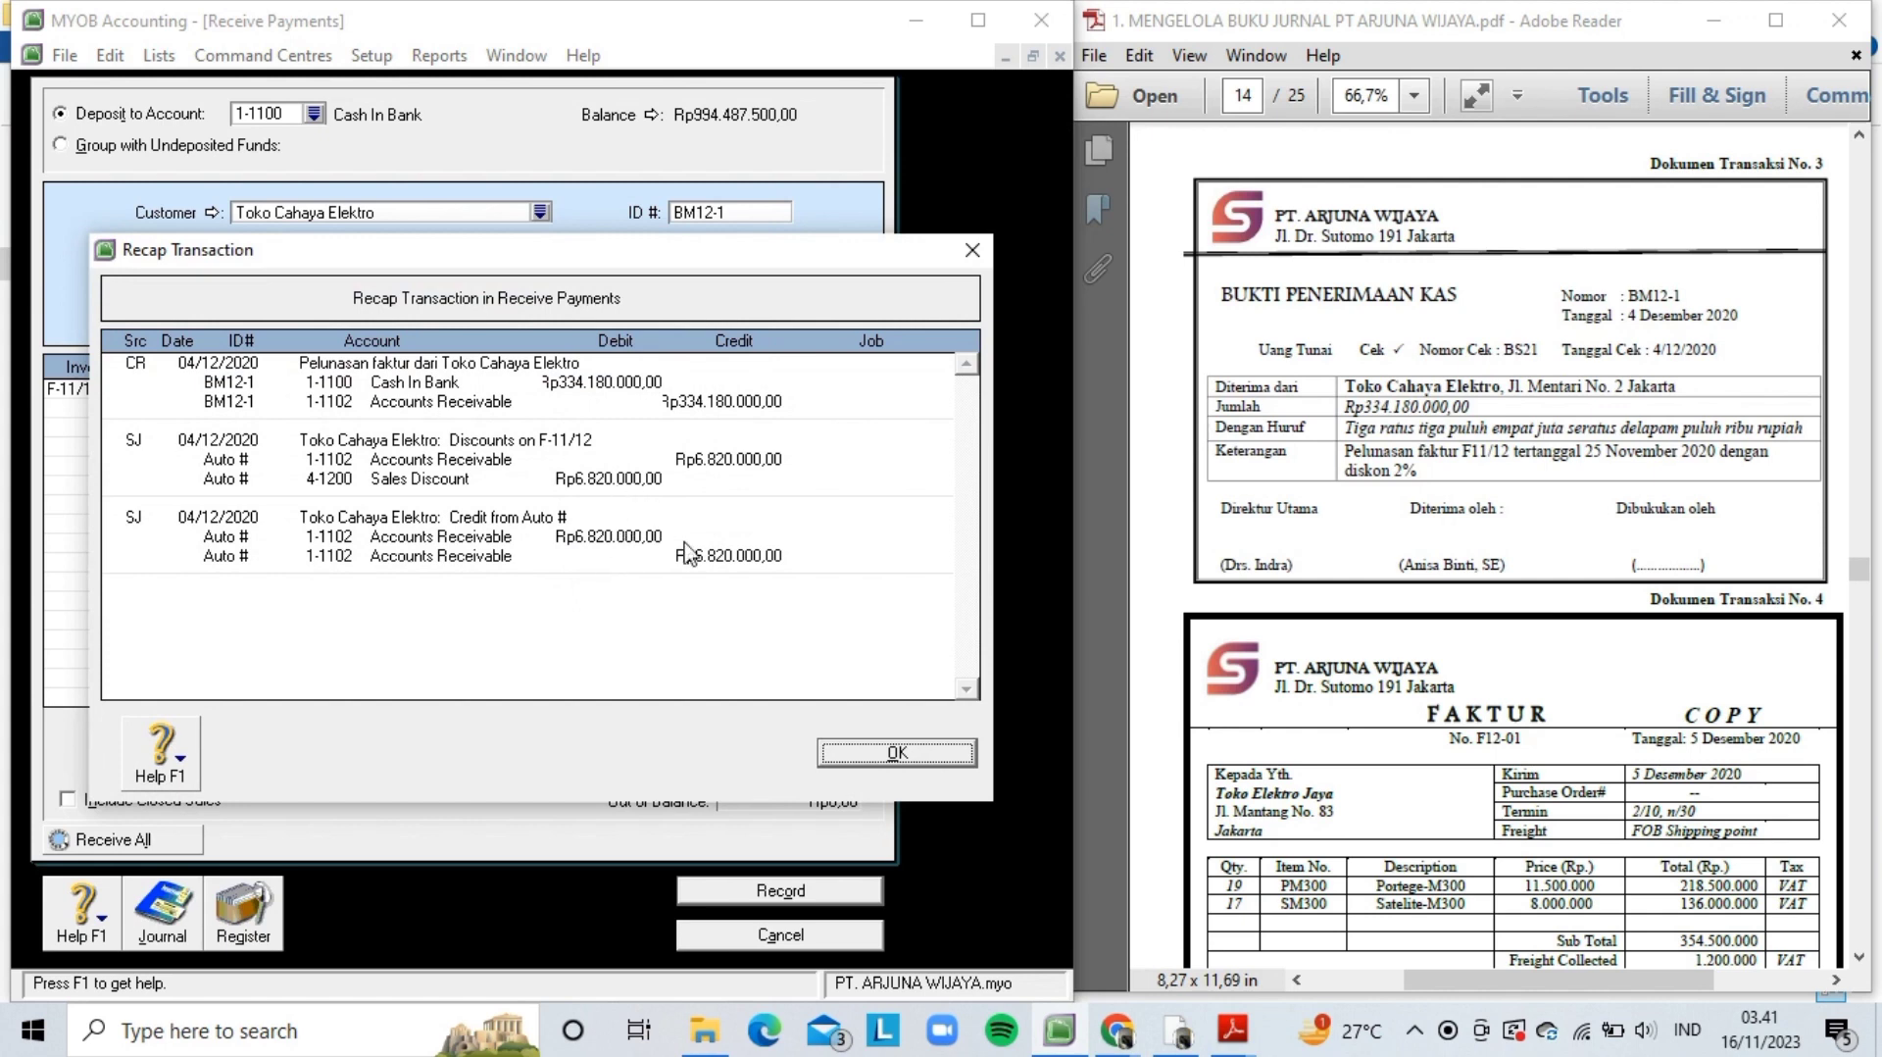
{"action": "left_click", "coordinate": [883, 754]}
{"action": "left_click", "coordinate": [860, 893]}
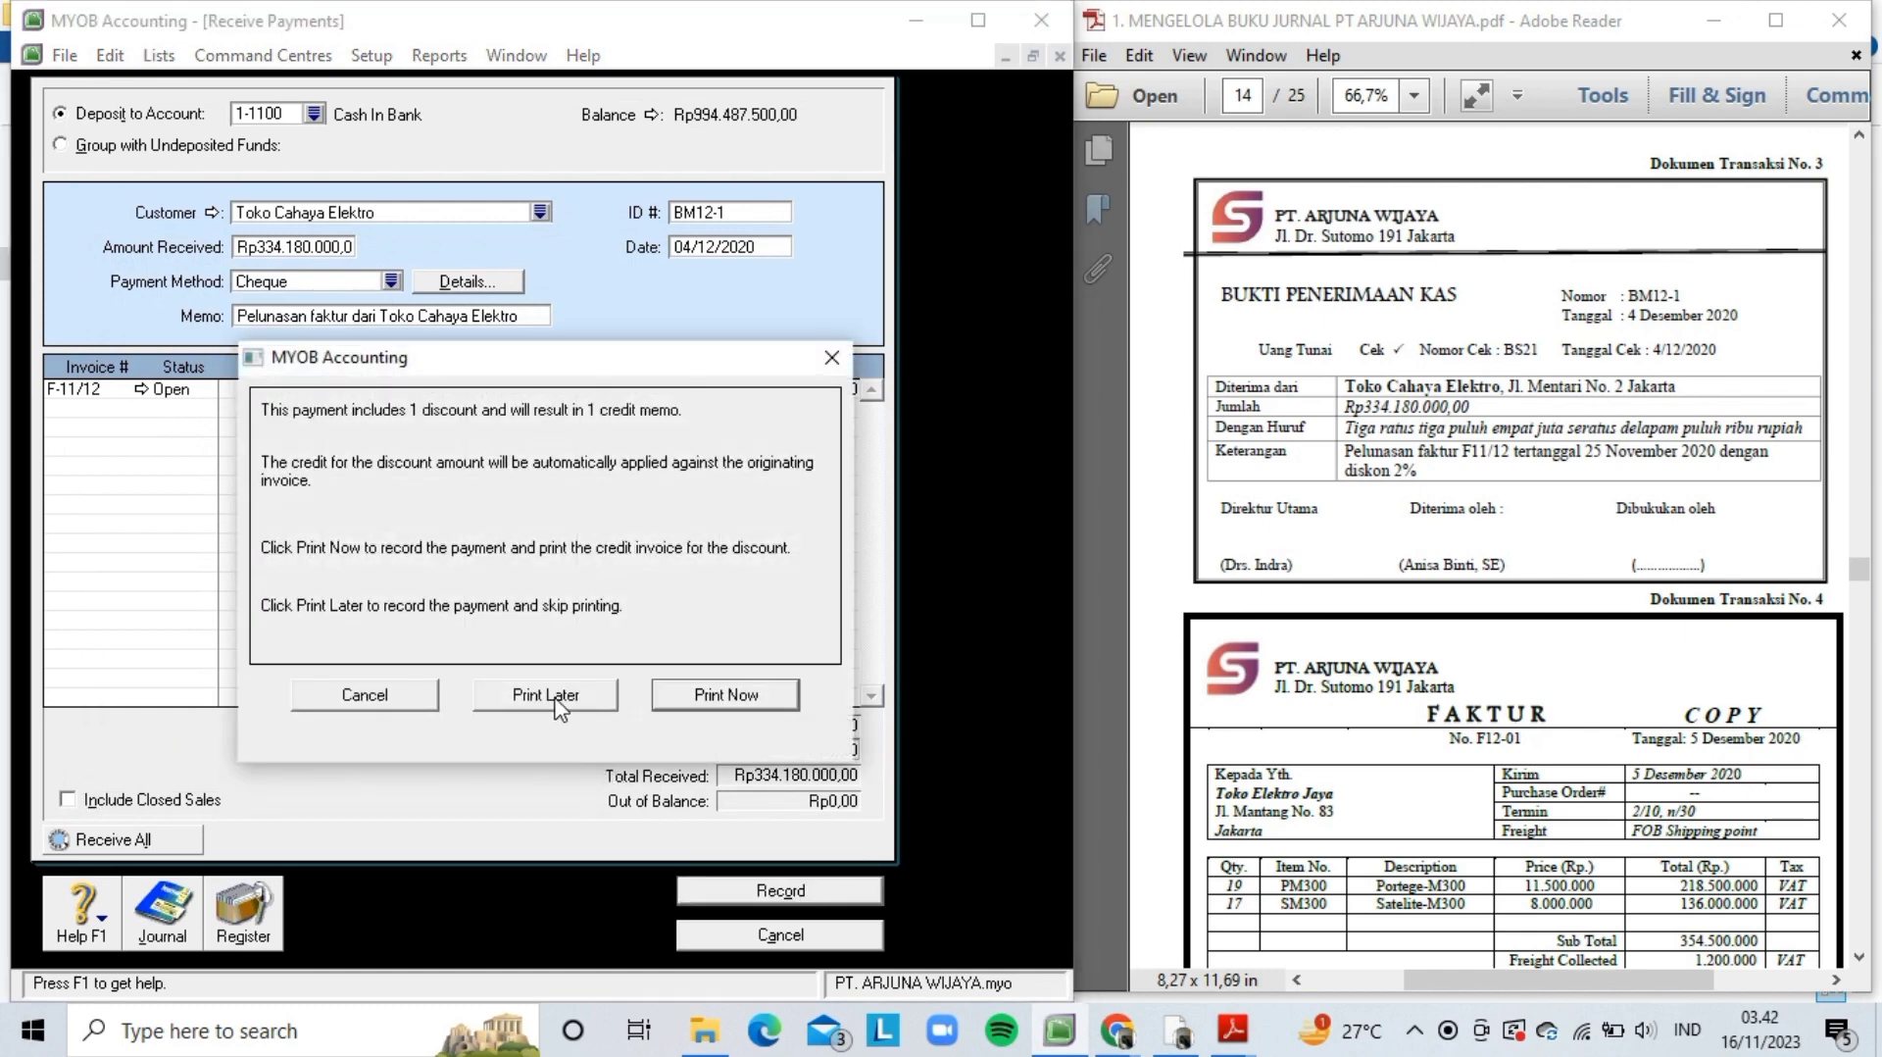
{"action": "left_click", "coordinate": [560, 704]}
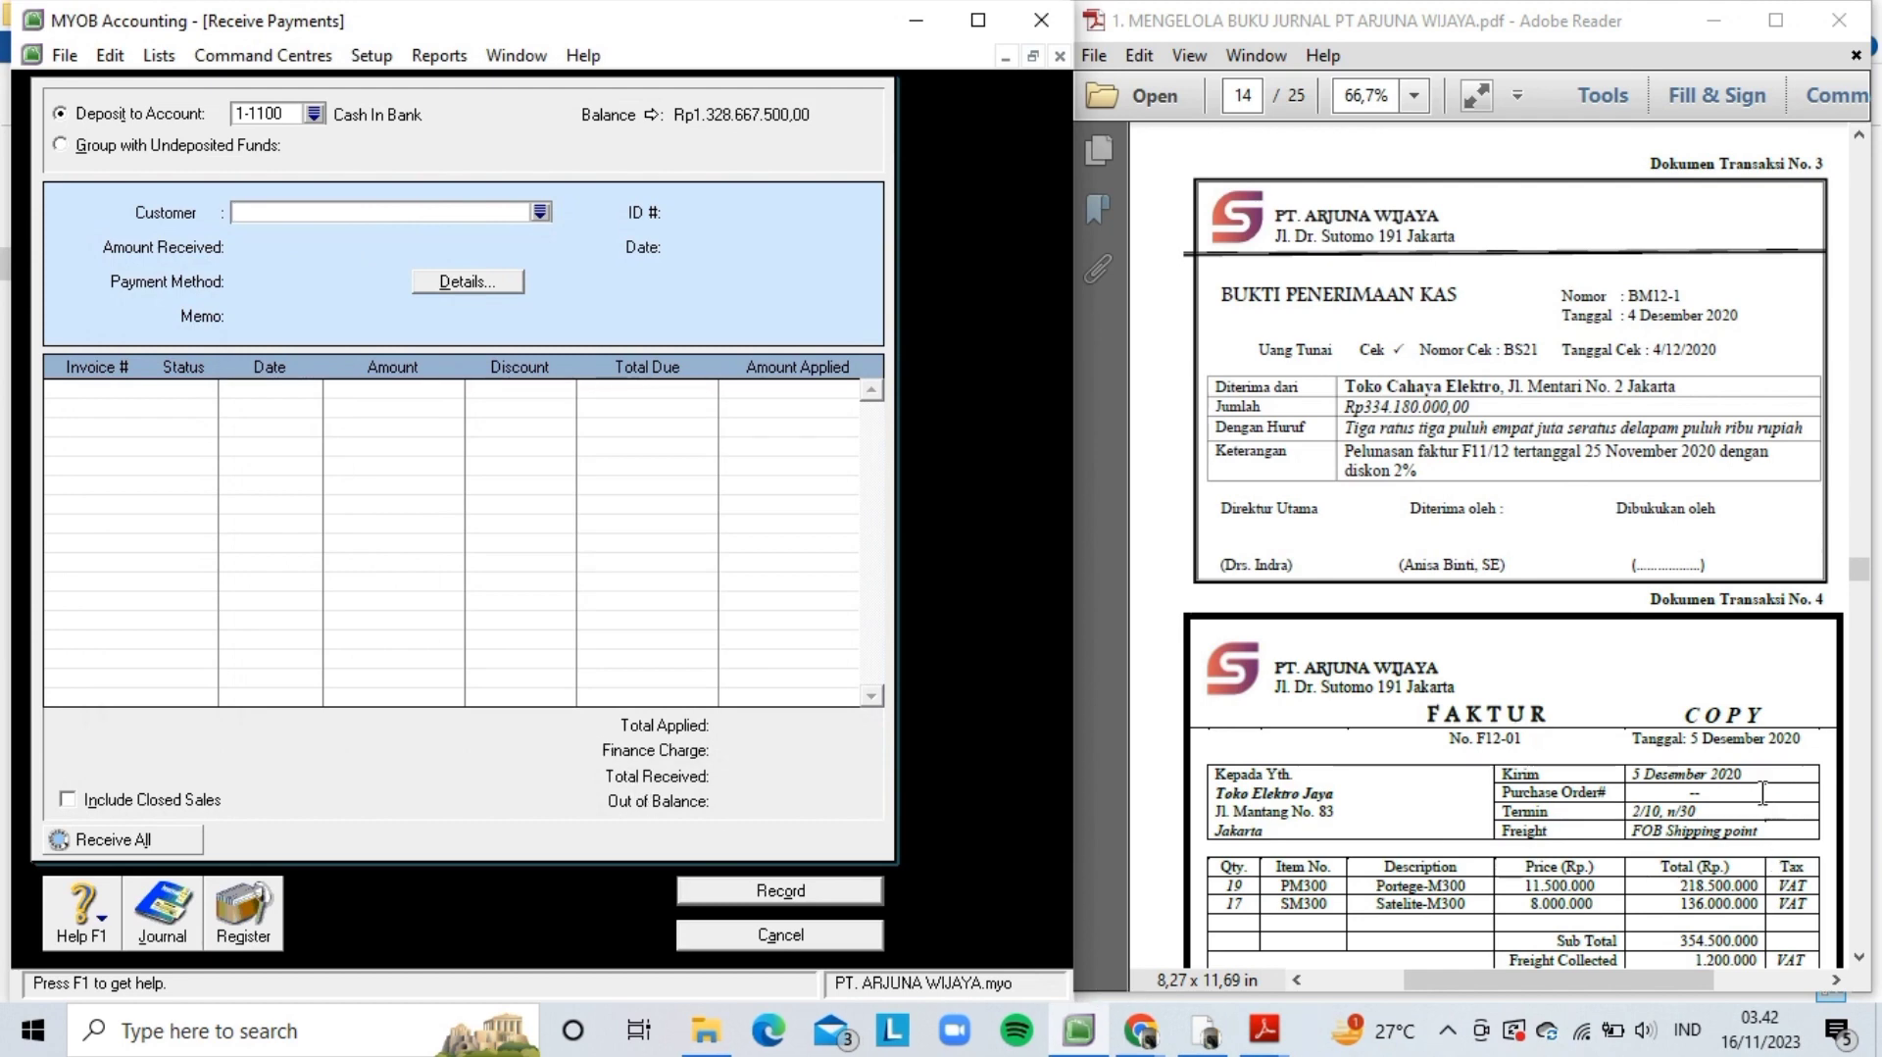
- Leave the customer receipts form and start a new sales invoice with the Item layout and tax-exclusive prices
{"action": "scroll", "coordinate": [1763, 792], "scroll_direction": "down", "scroll_amount": 3}
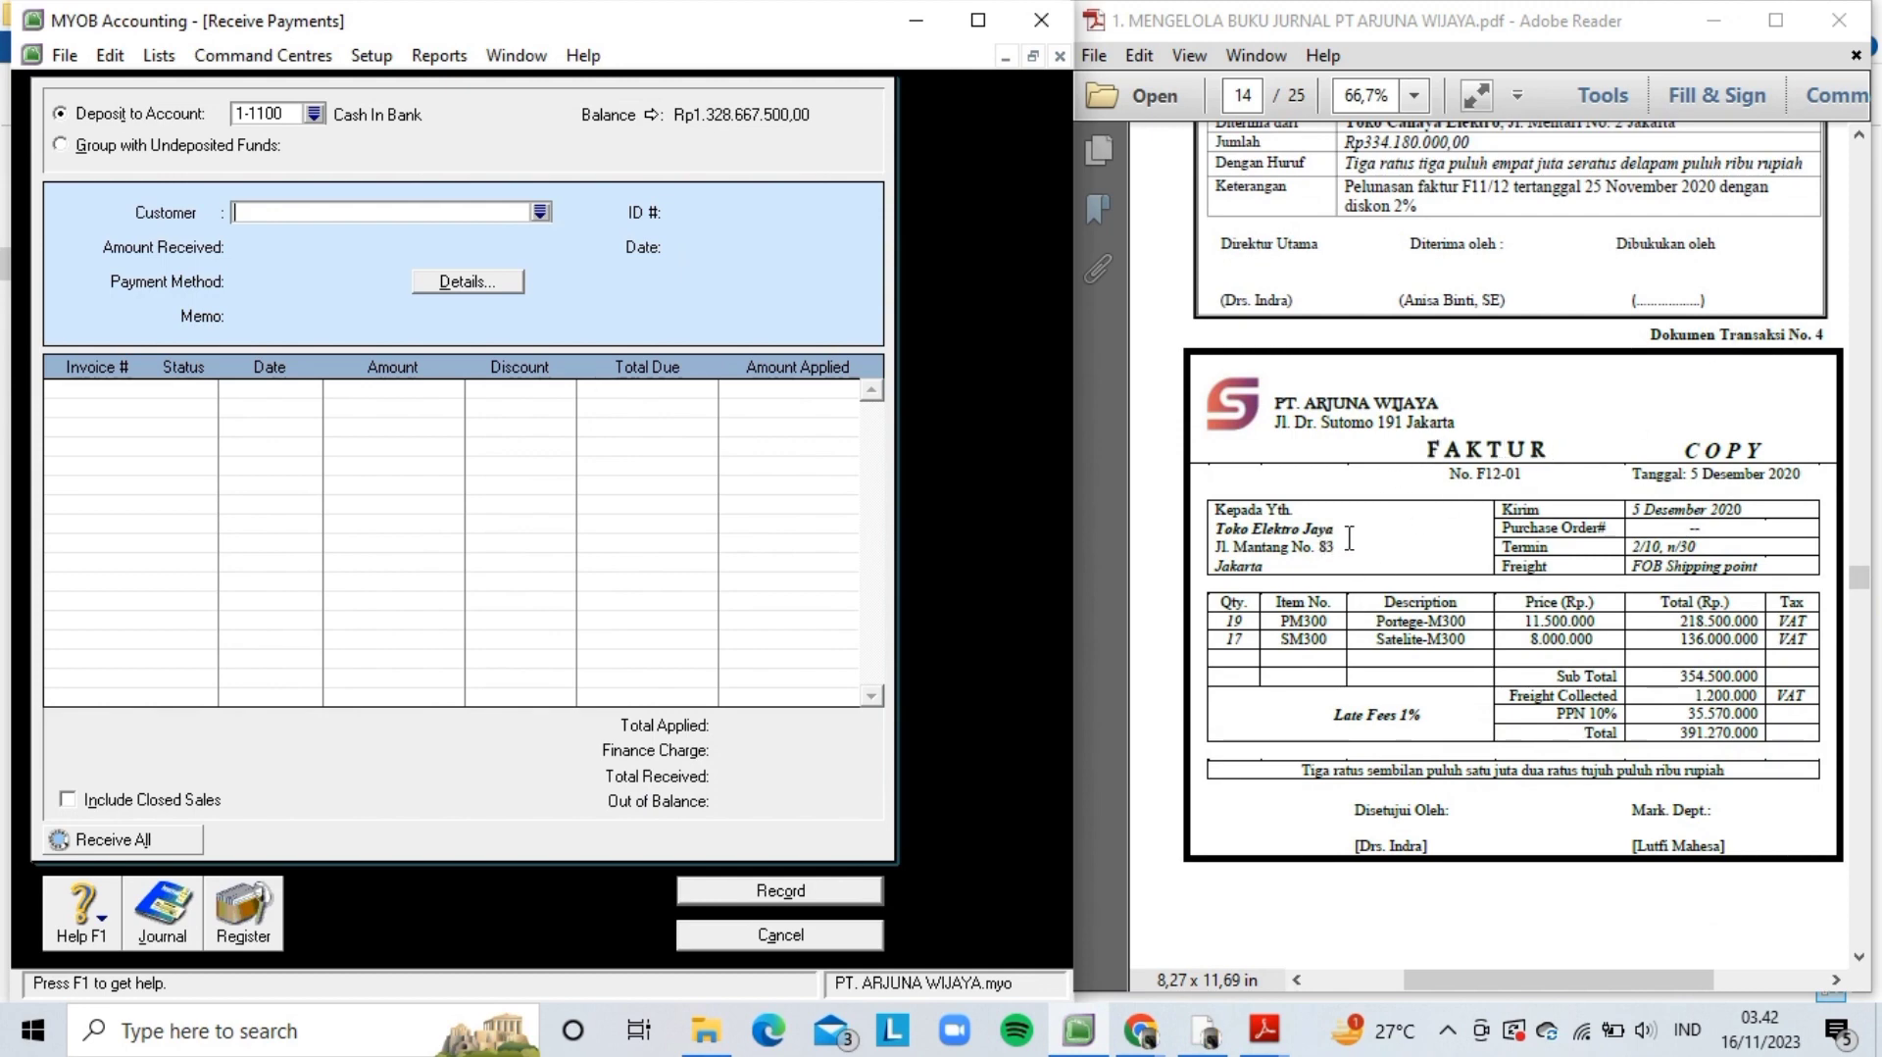
{"action": "left_click", "coordinate": [833, 943]}
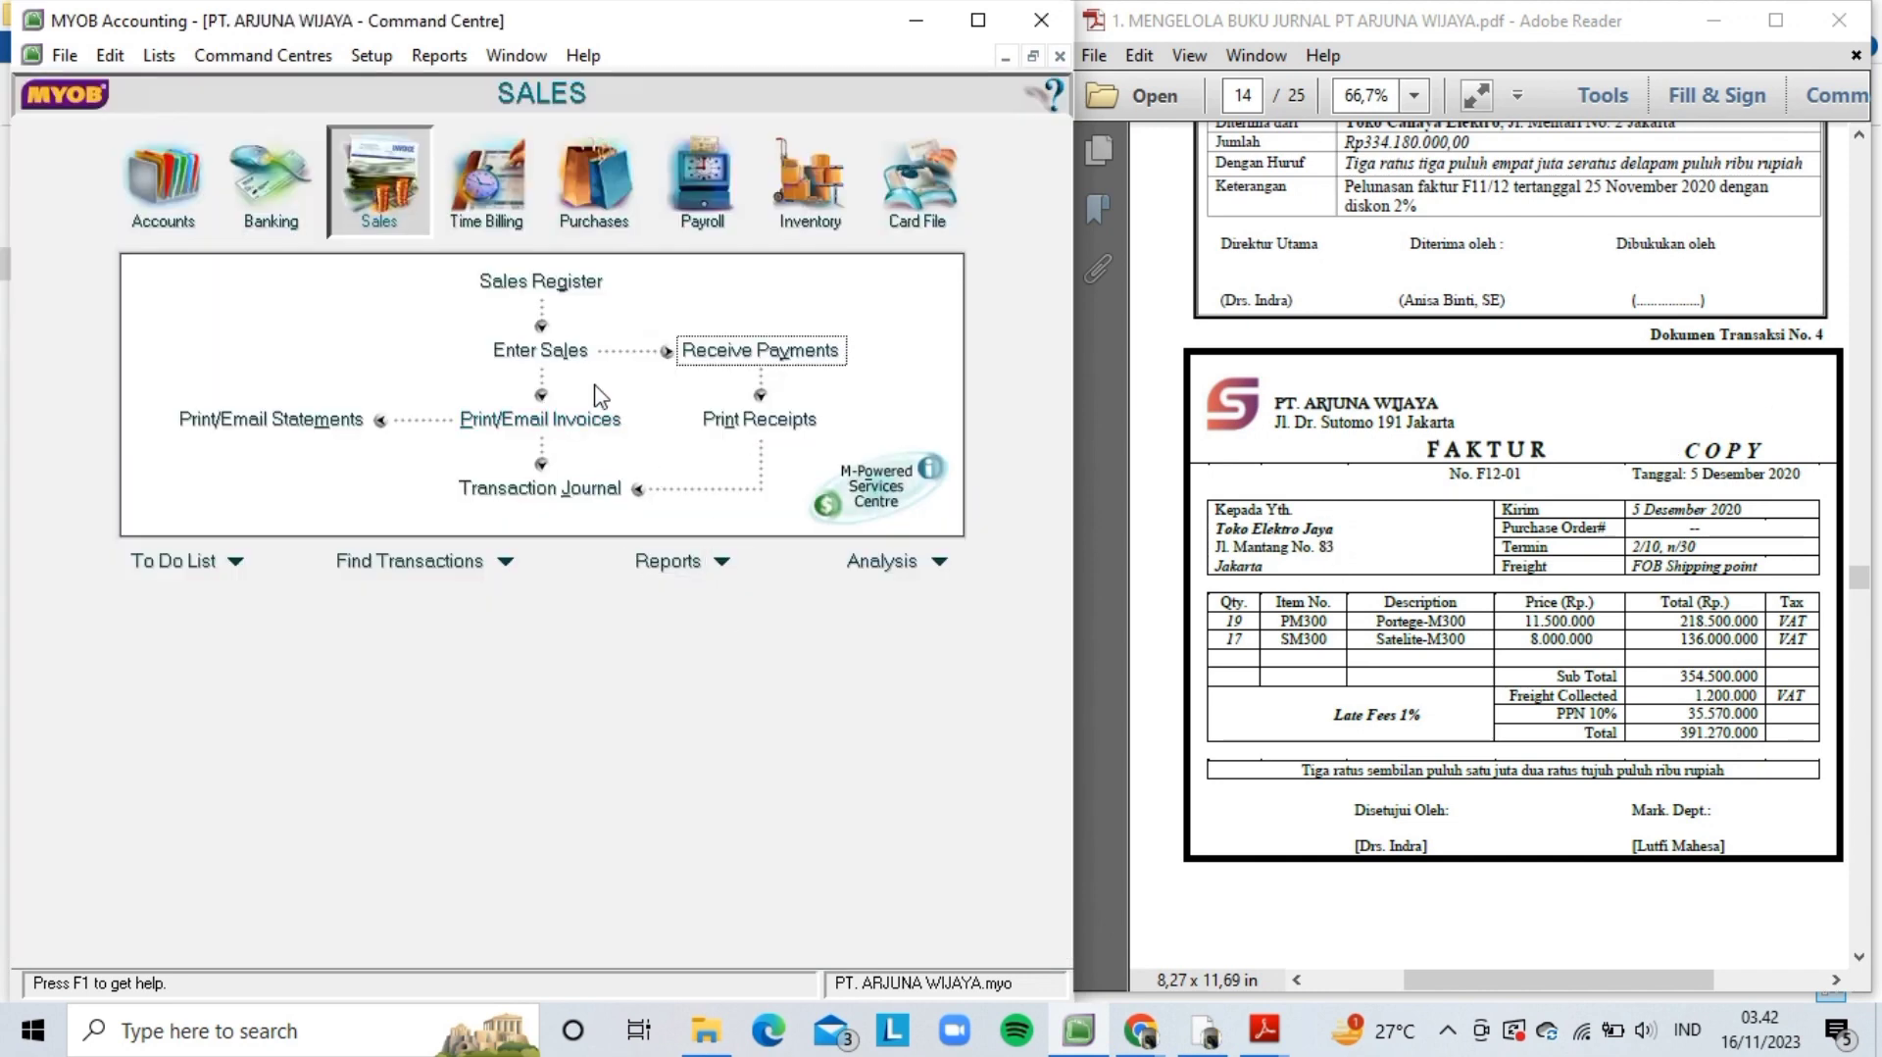
{"action": "left_click", "coordinate": [586, 351]}
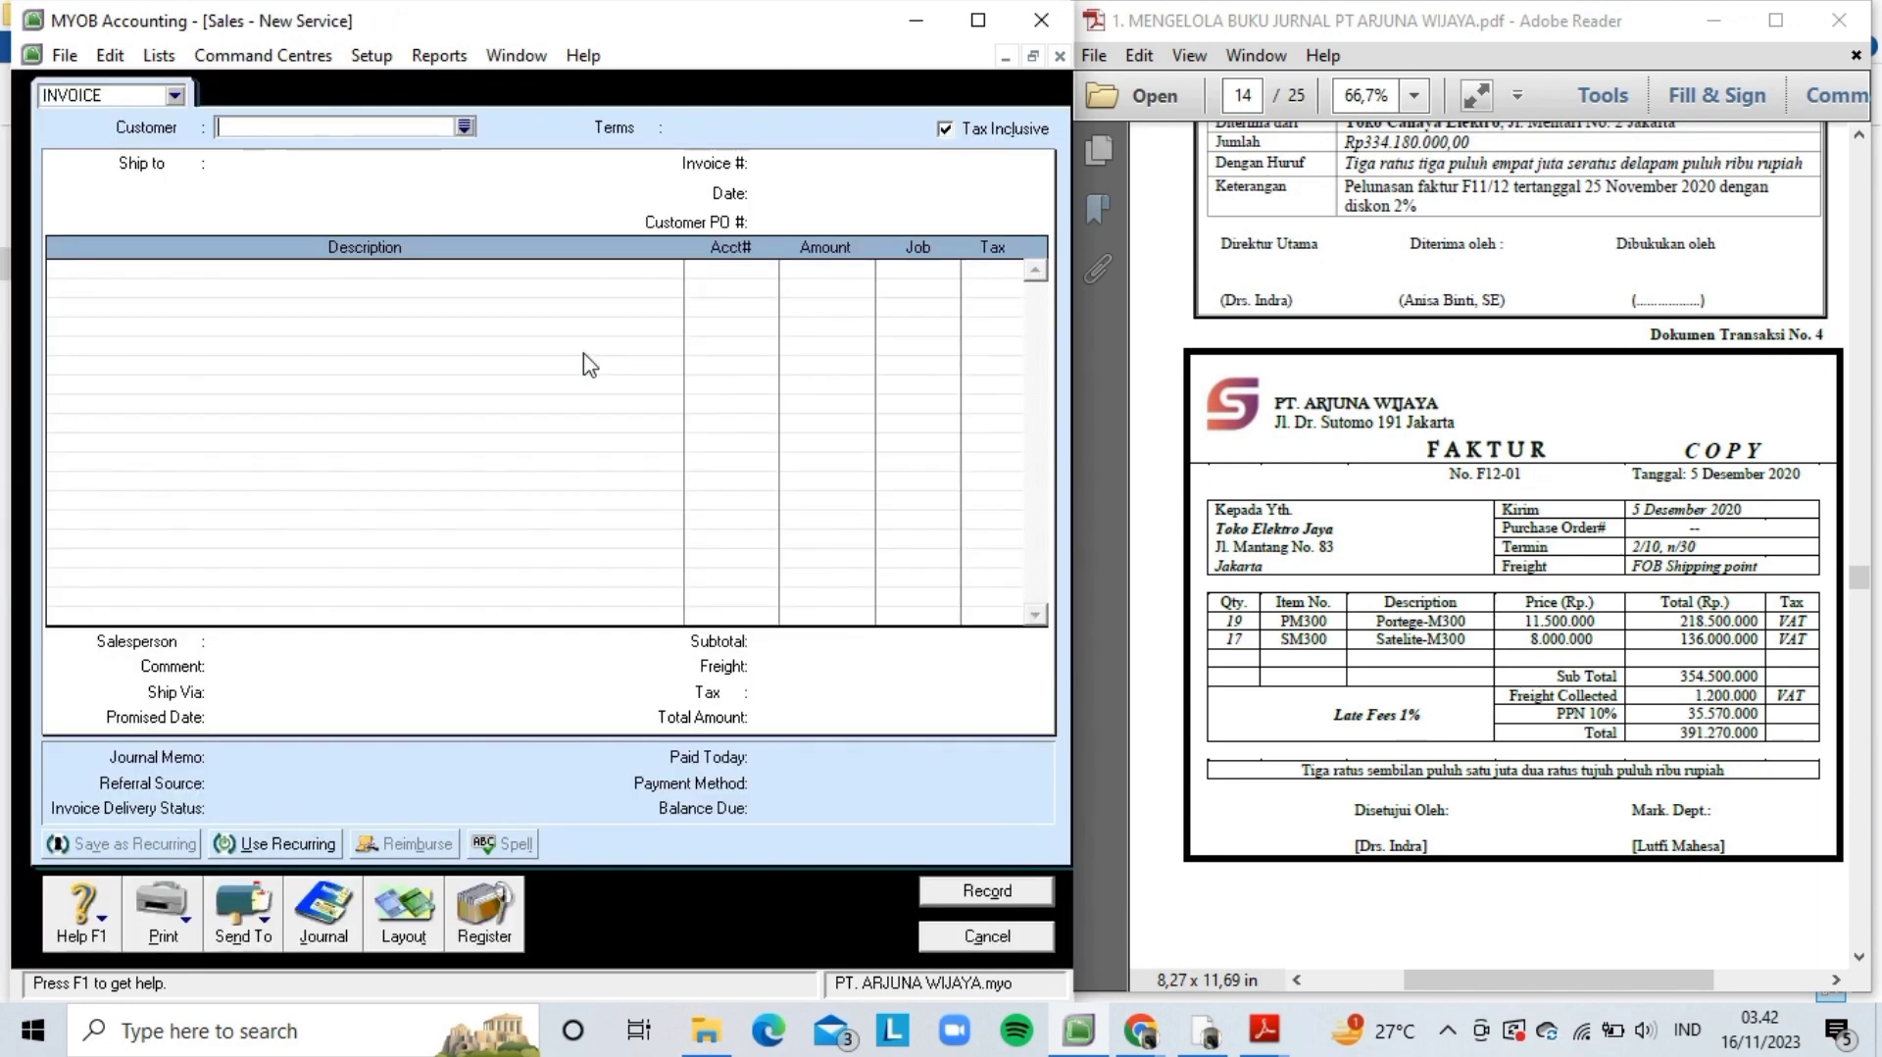
{"action": "left_click", "coordinate": [417, 919]}
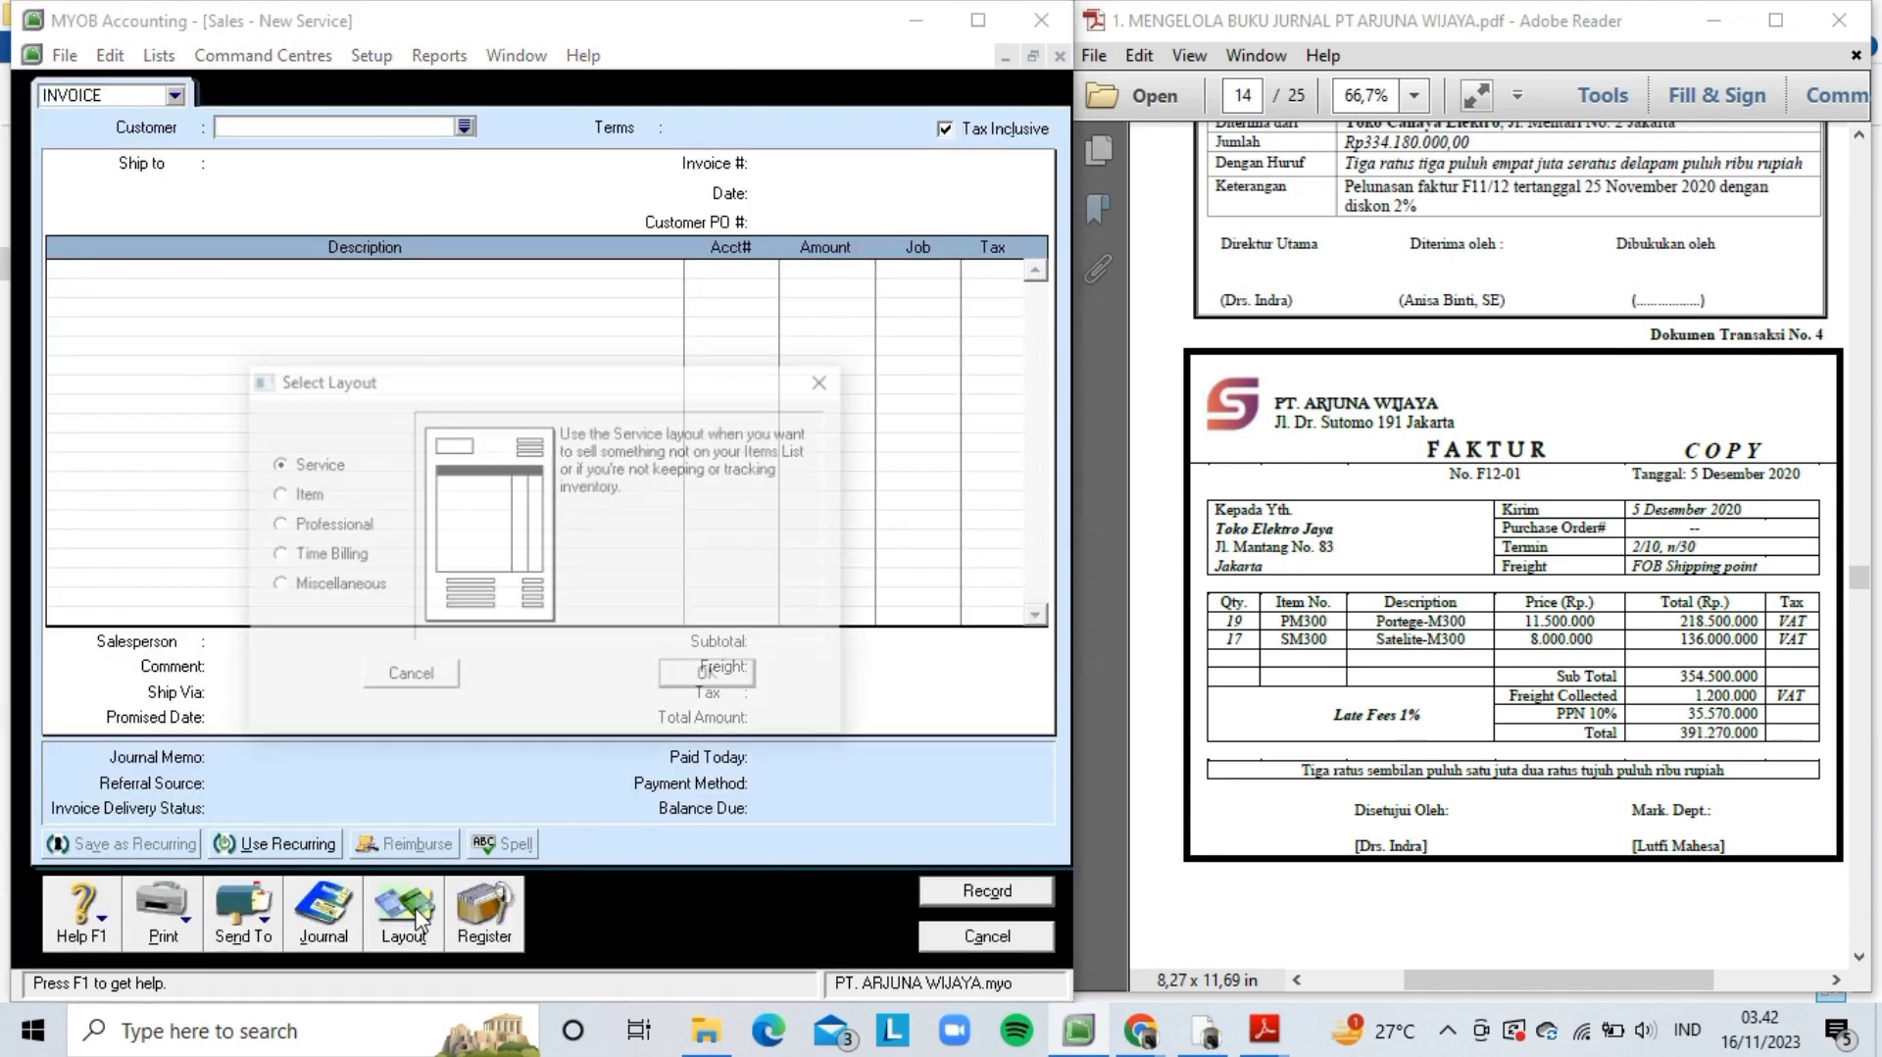
{"action": "left_click", "coordinate": [305, 496]}
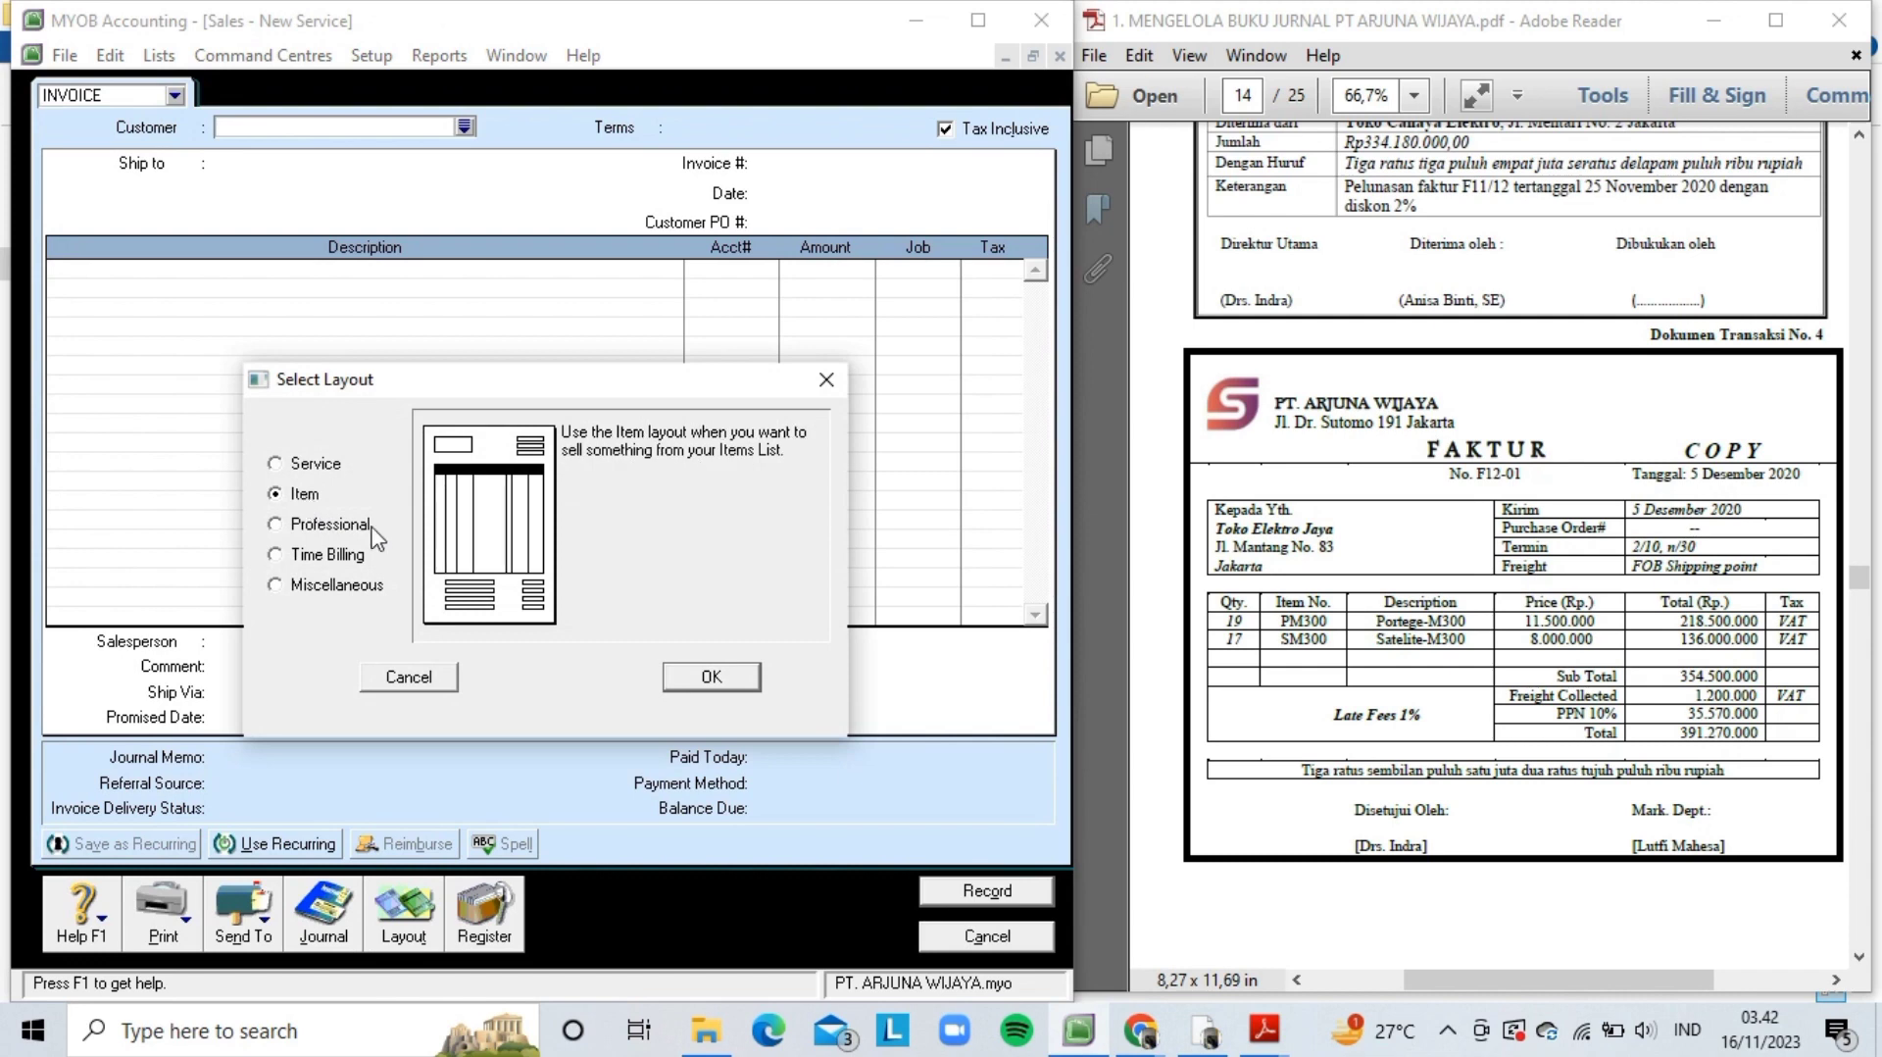
{"action": "left_click", "coordinate": [672, 680]}
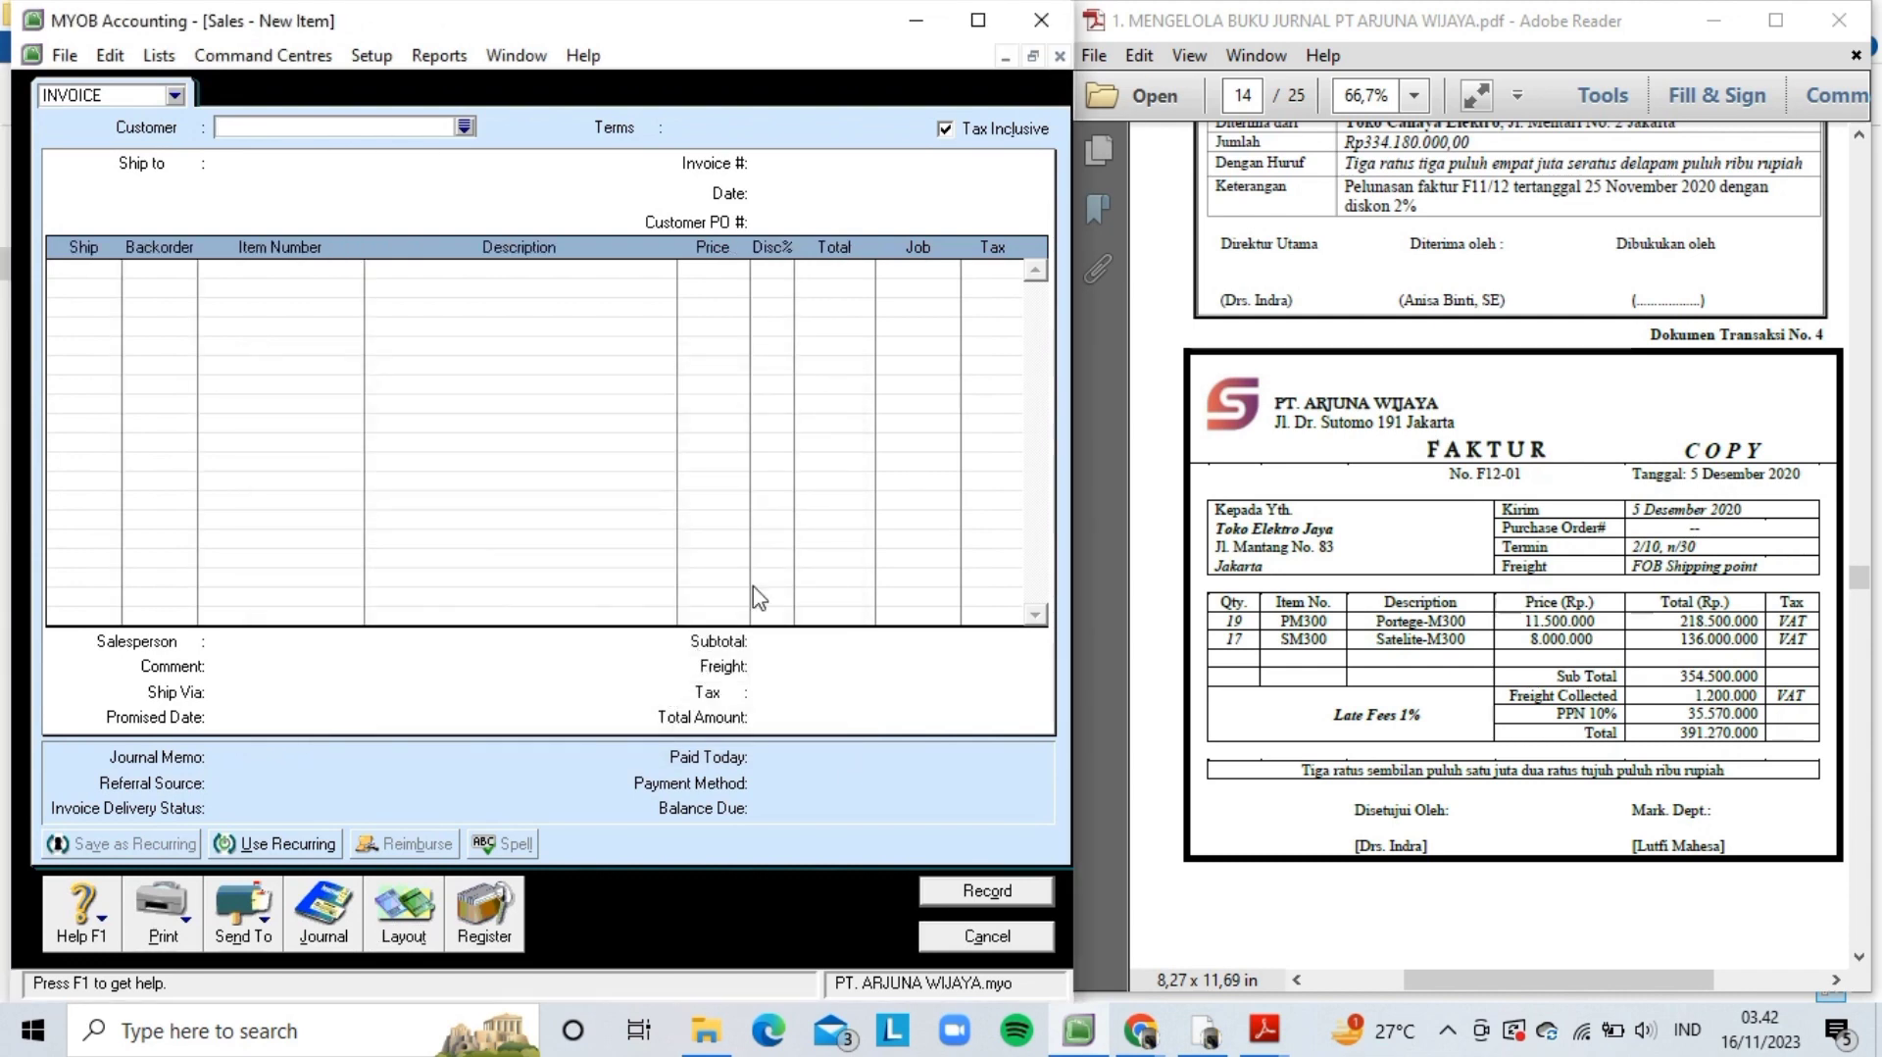
{"action": "left_click", "coordinate": [943, 130]}
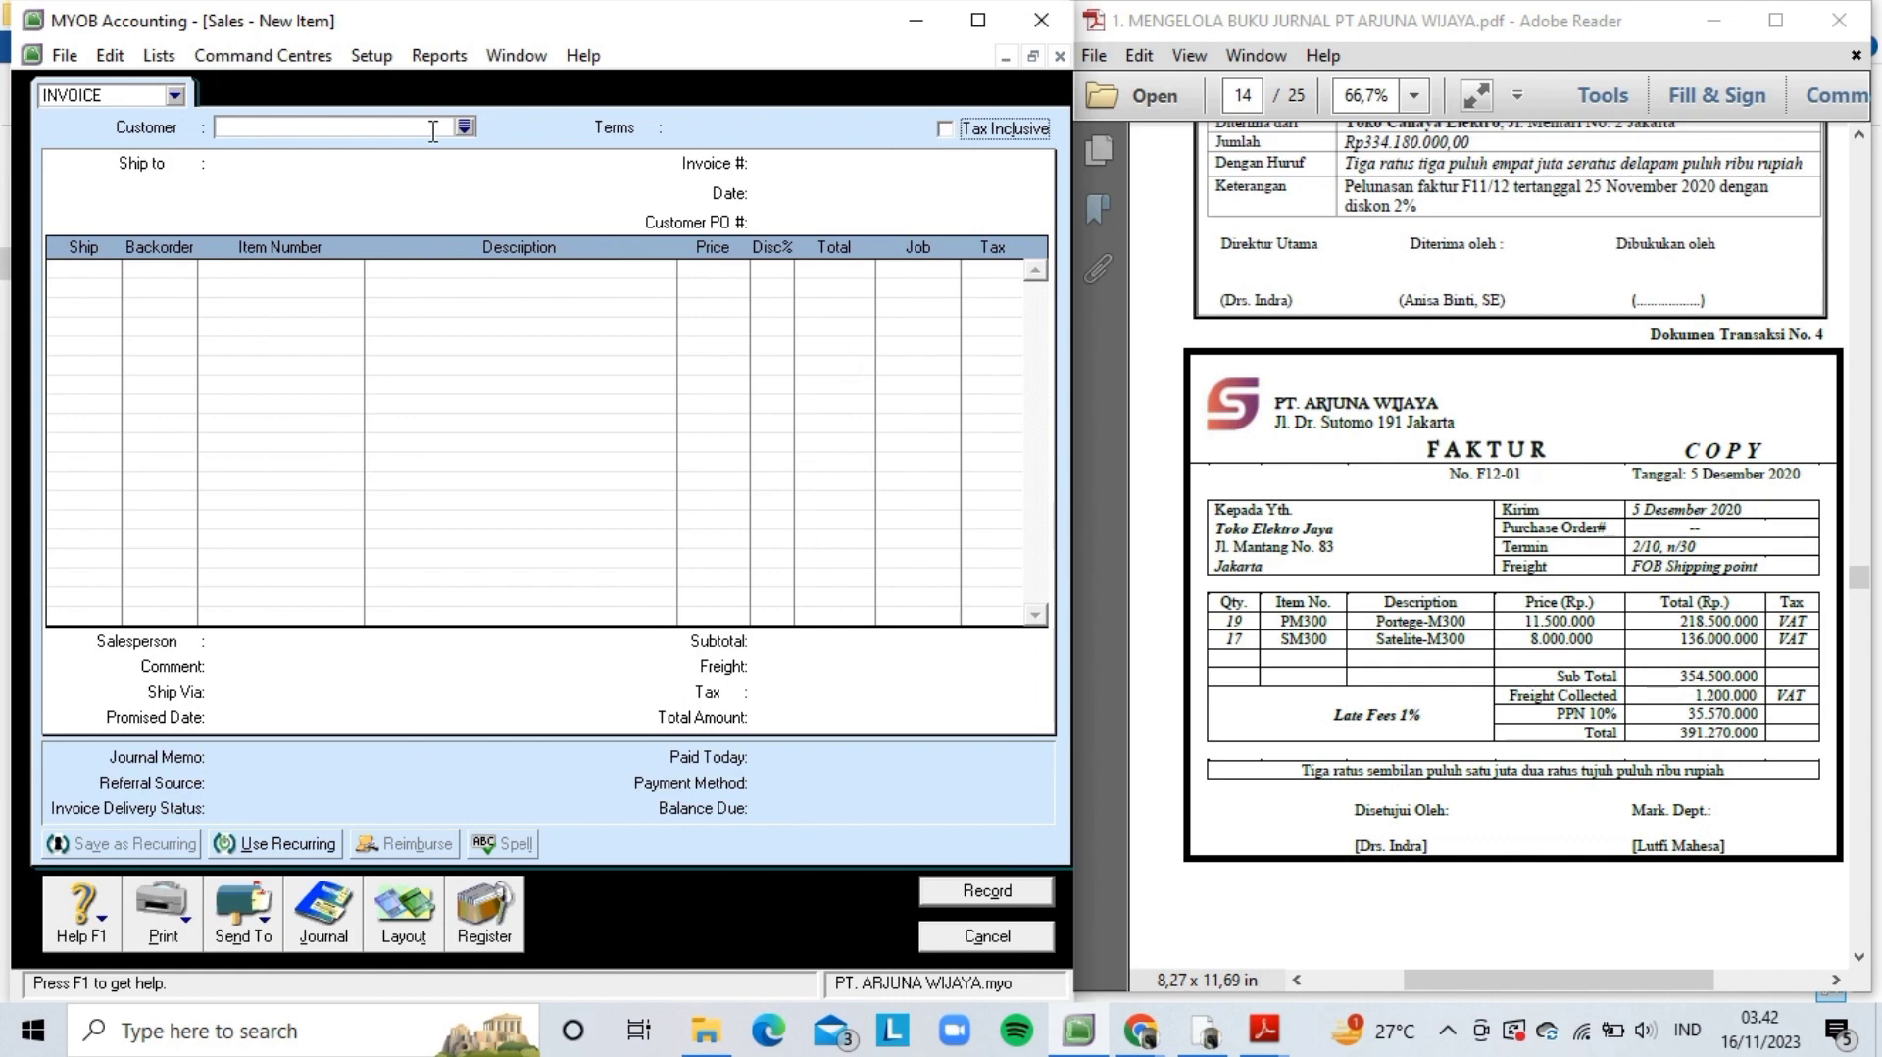
- Choose Toko Elektro Jaya as the invoice's customer, with invoice number F12-01 and date 05/12/2020
{"action": "left_click", "coordinate": [465, 127]}
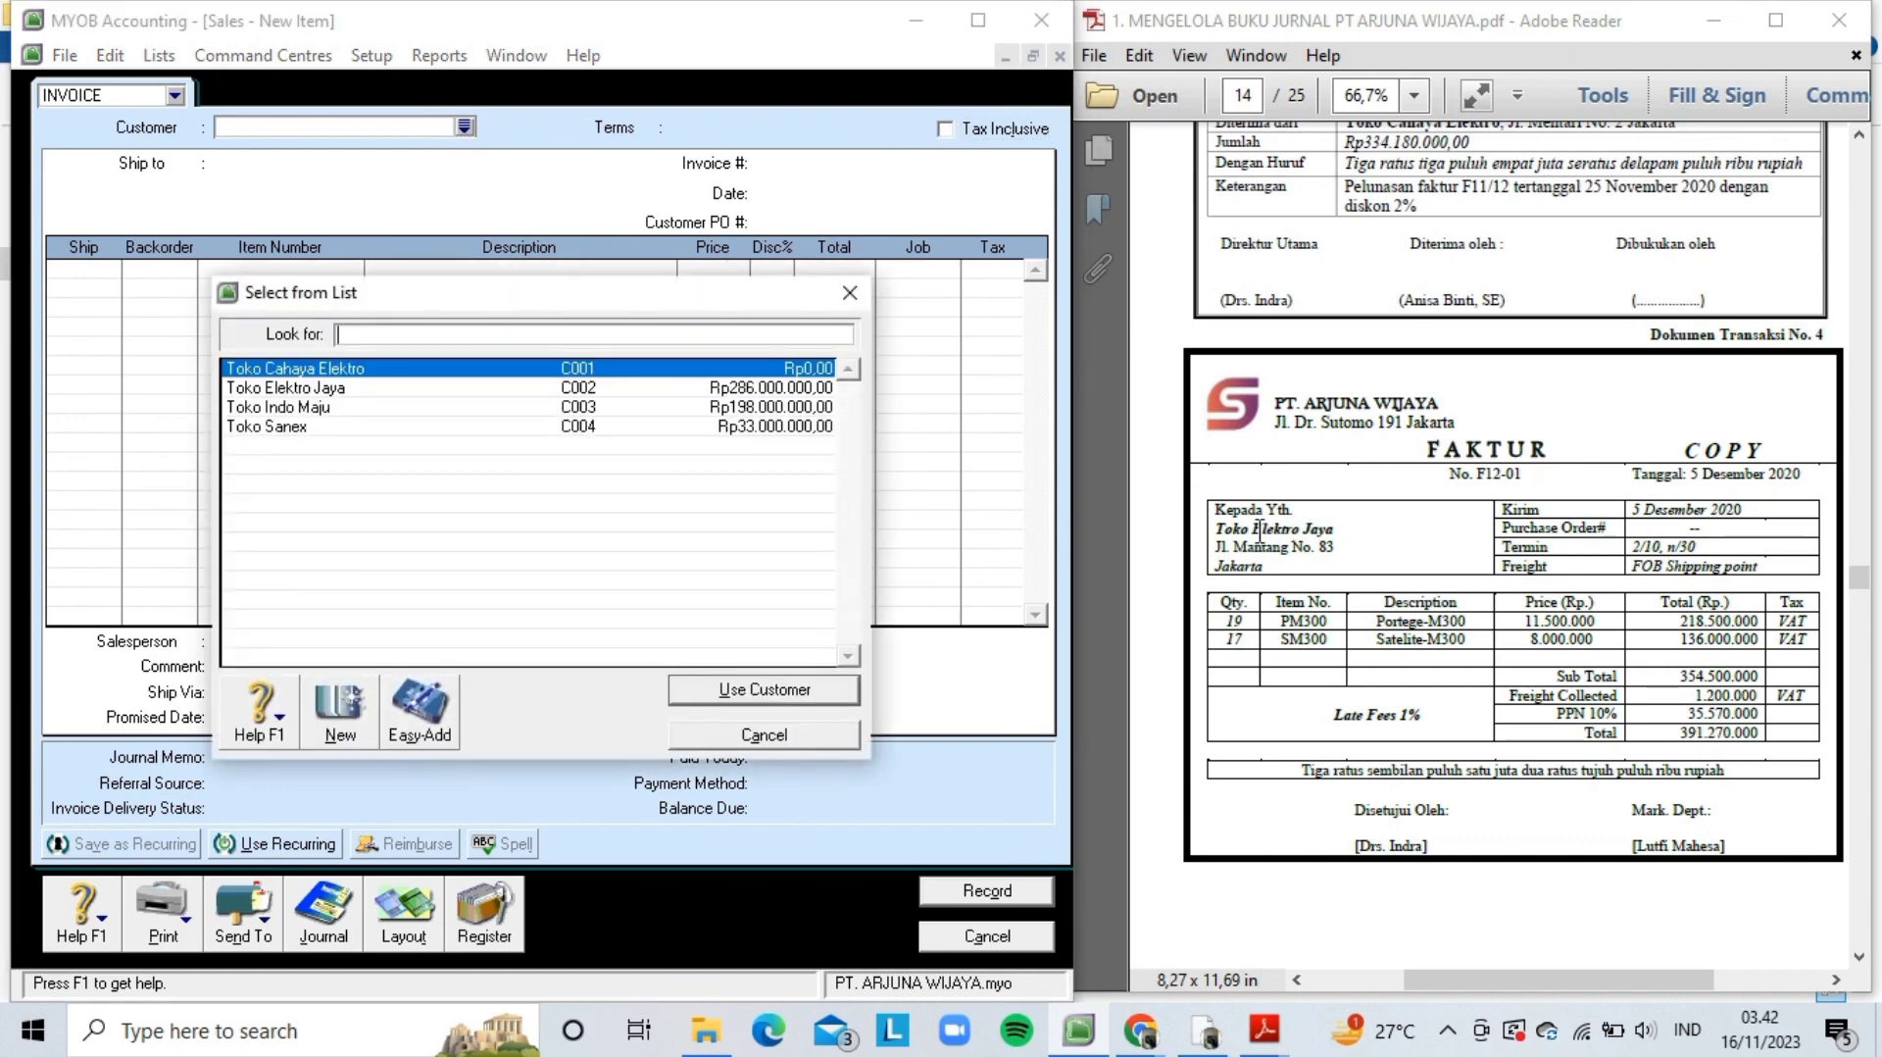
{"action": "double_click", "coordinate": [476, 388]}
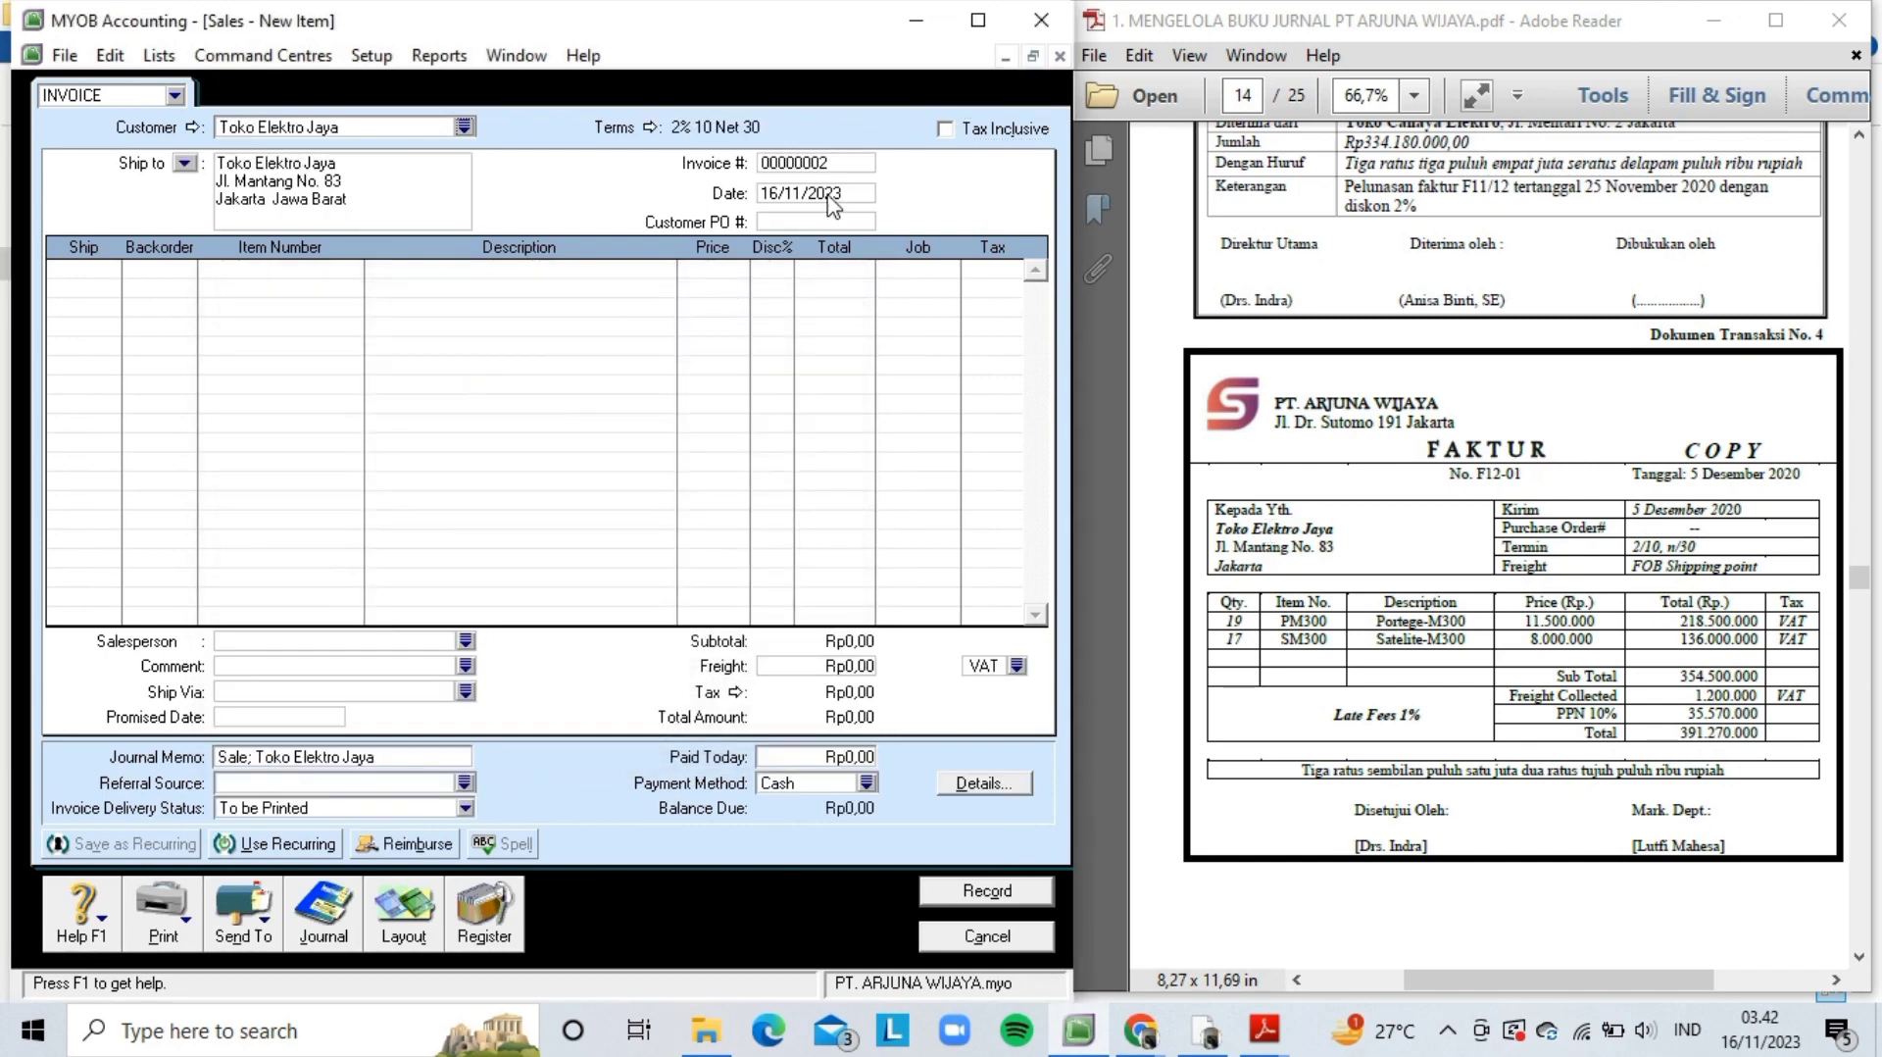
{"action": "left_click", "coordinate": [811, 165]}
{"action": "type", "text": "F12-01"}
{"action": "key", "text": "Tab"}
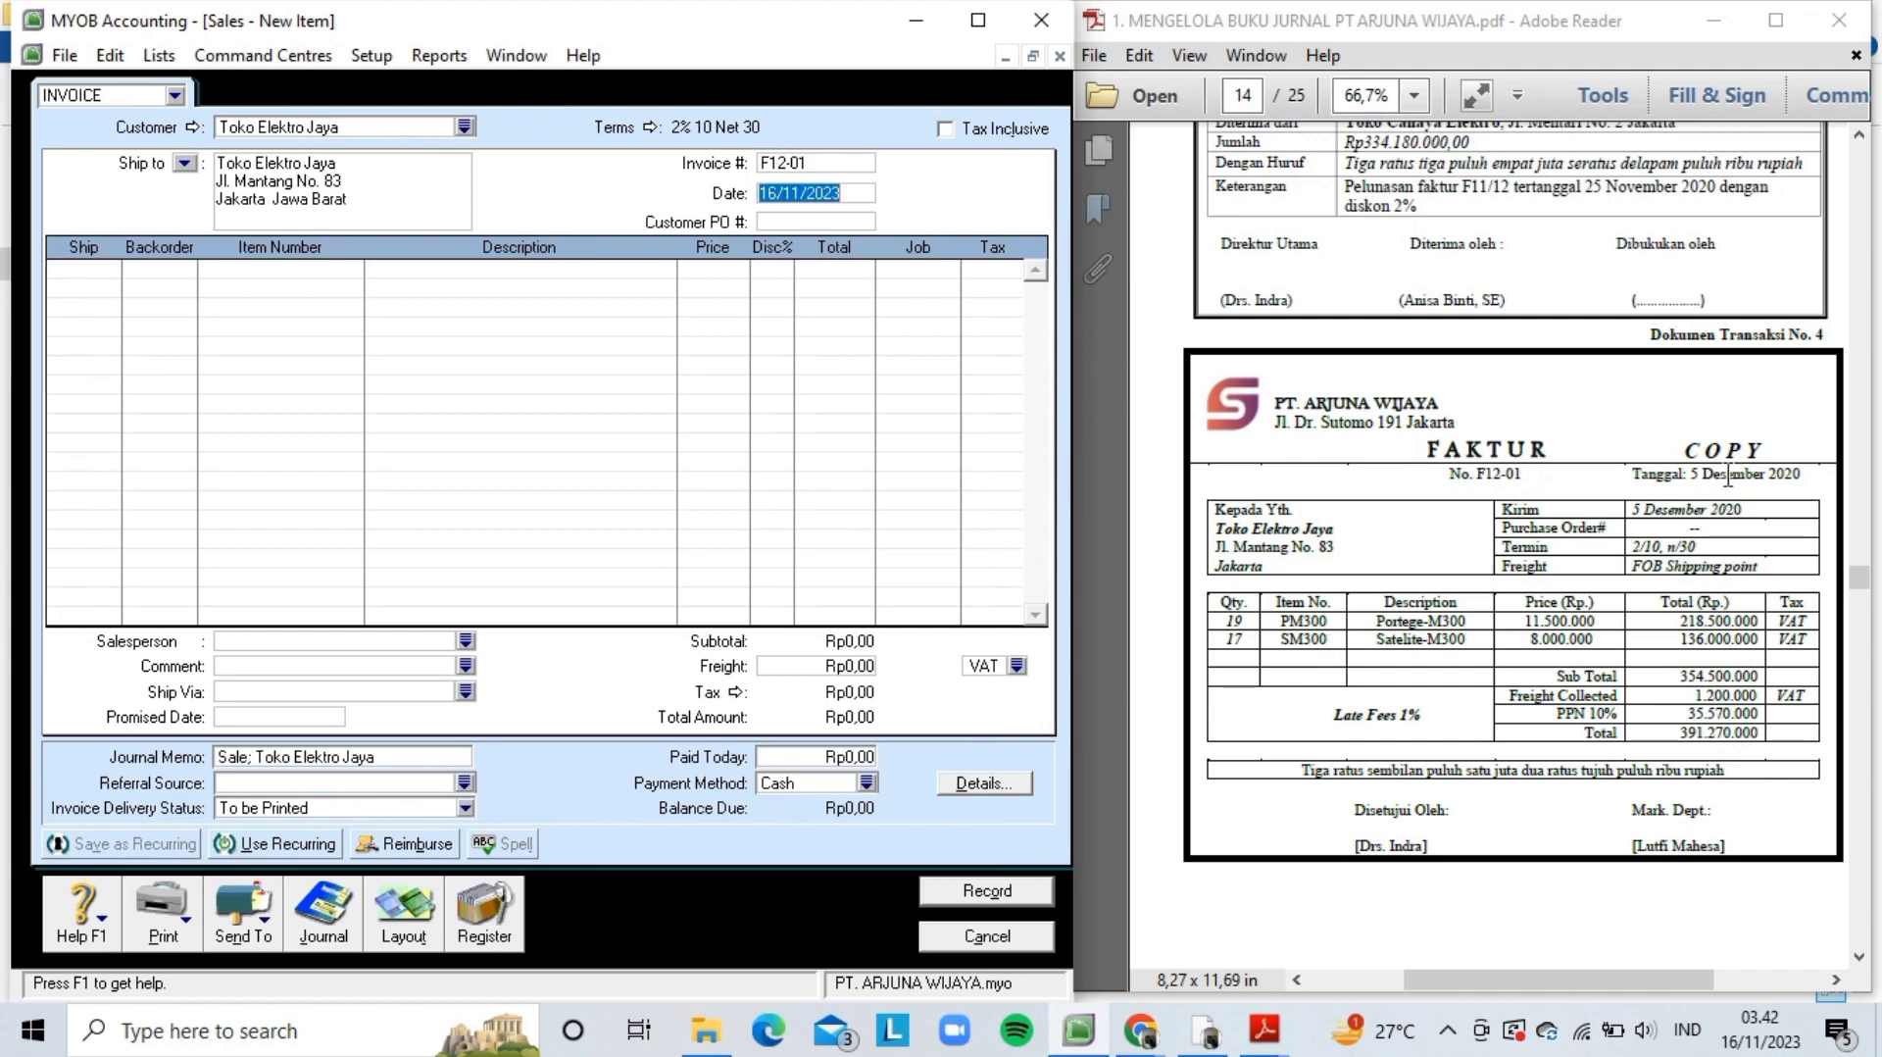
{"action": "type", "text": "0"}
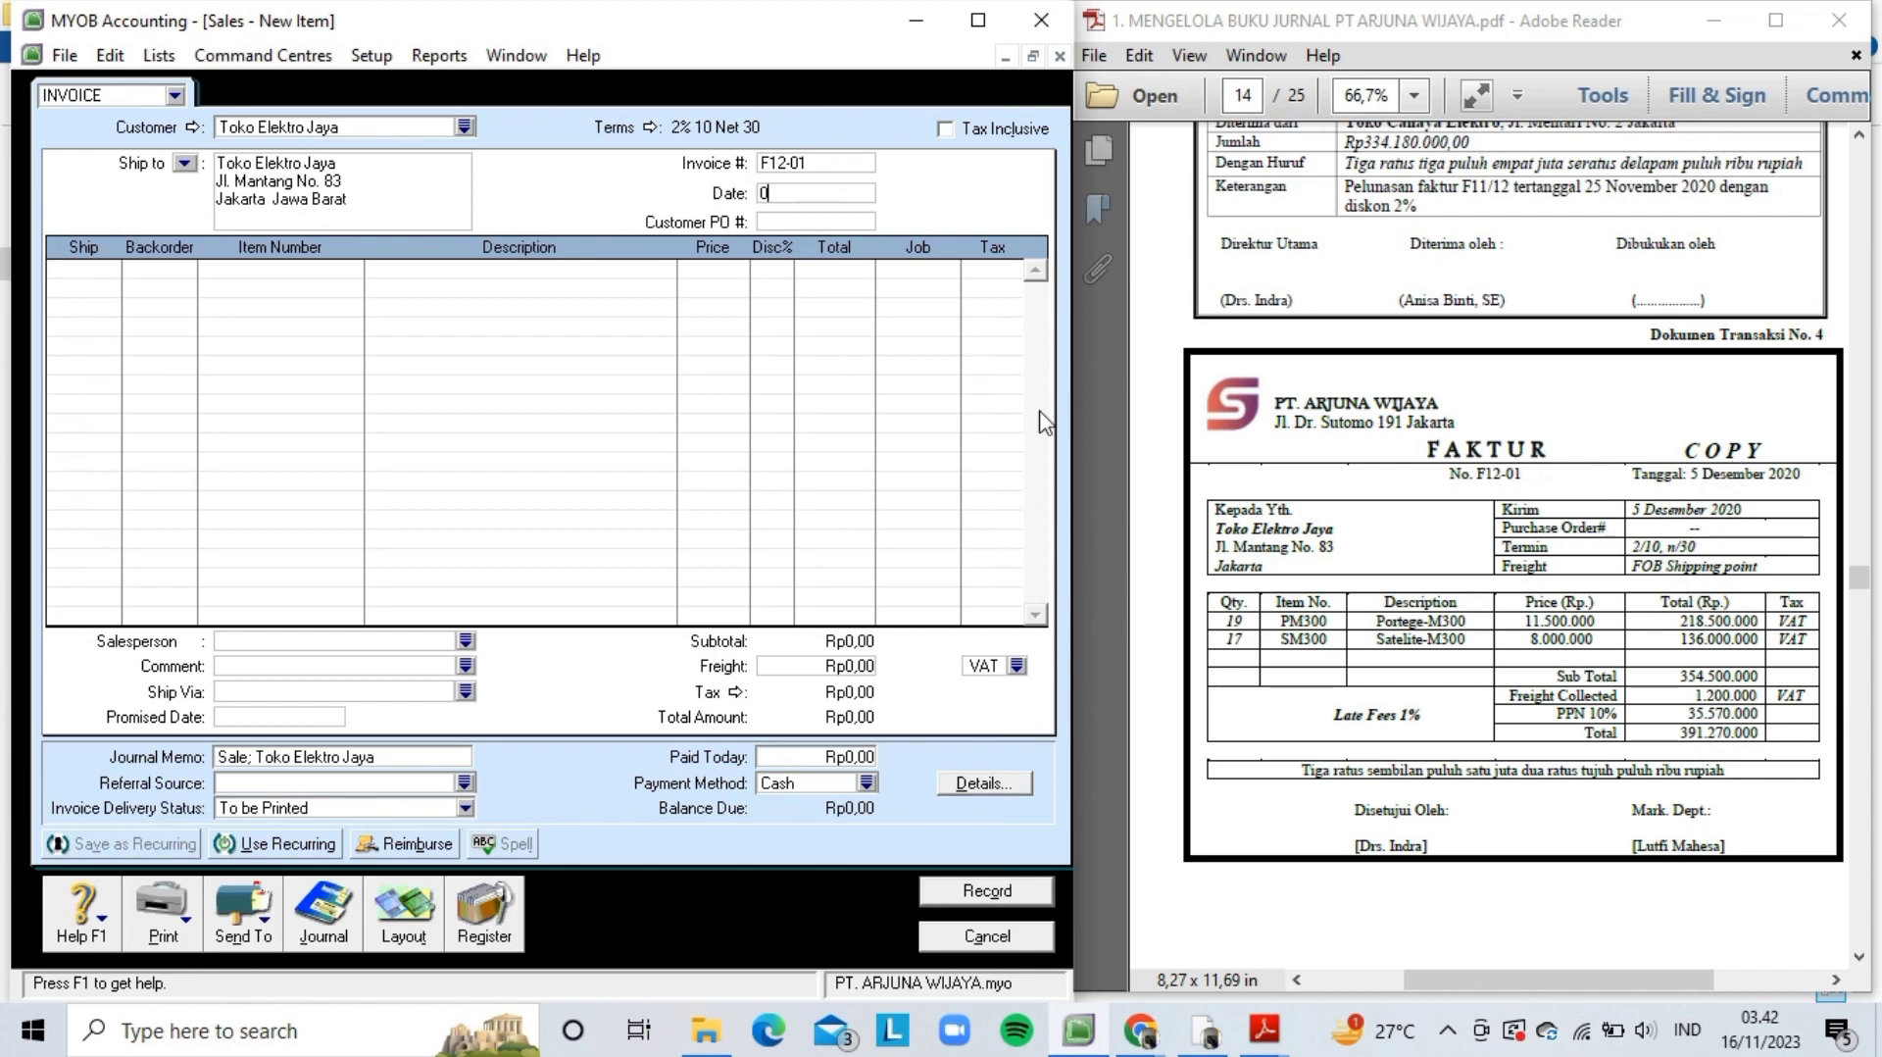
{"action": "type", "text": "5/12/2020"}
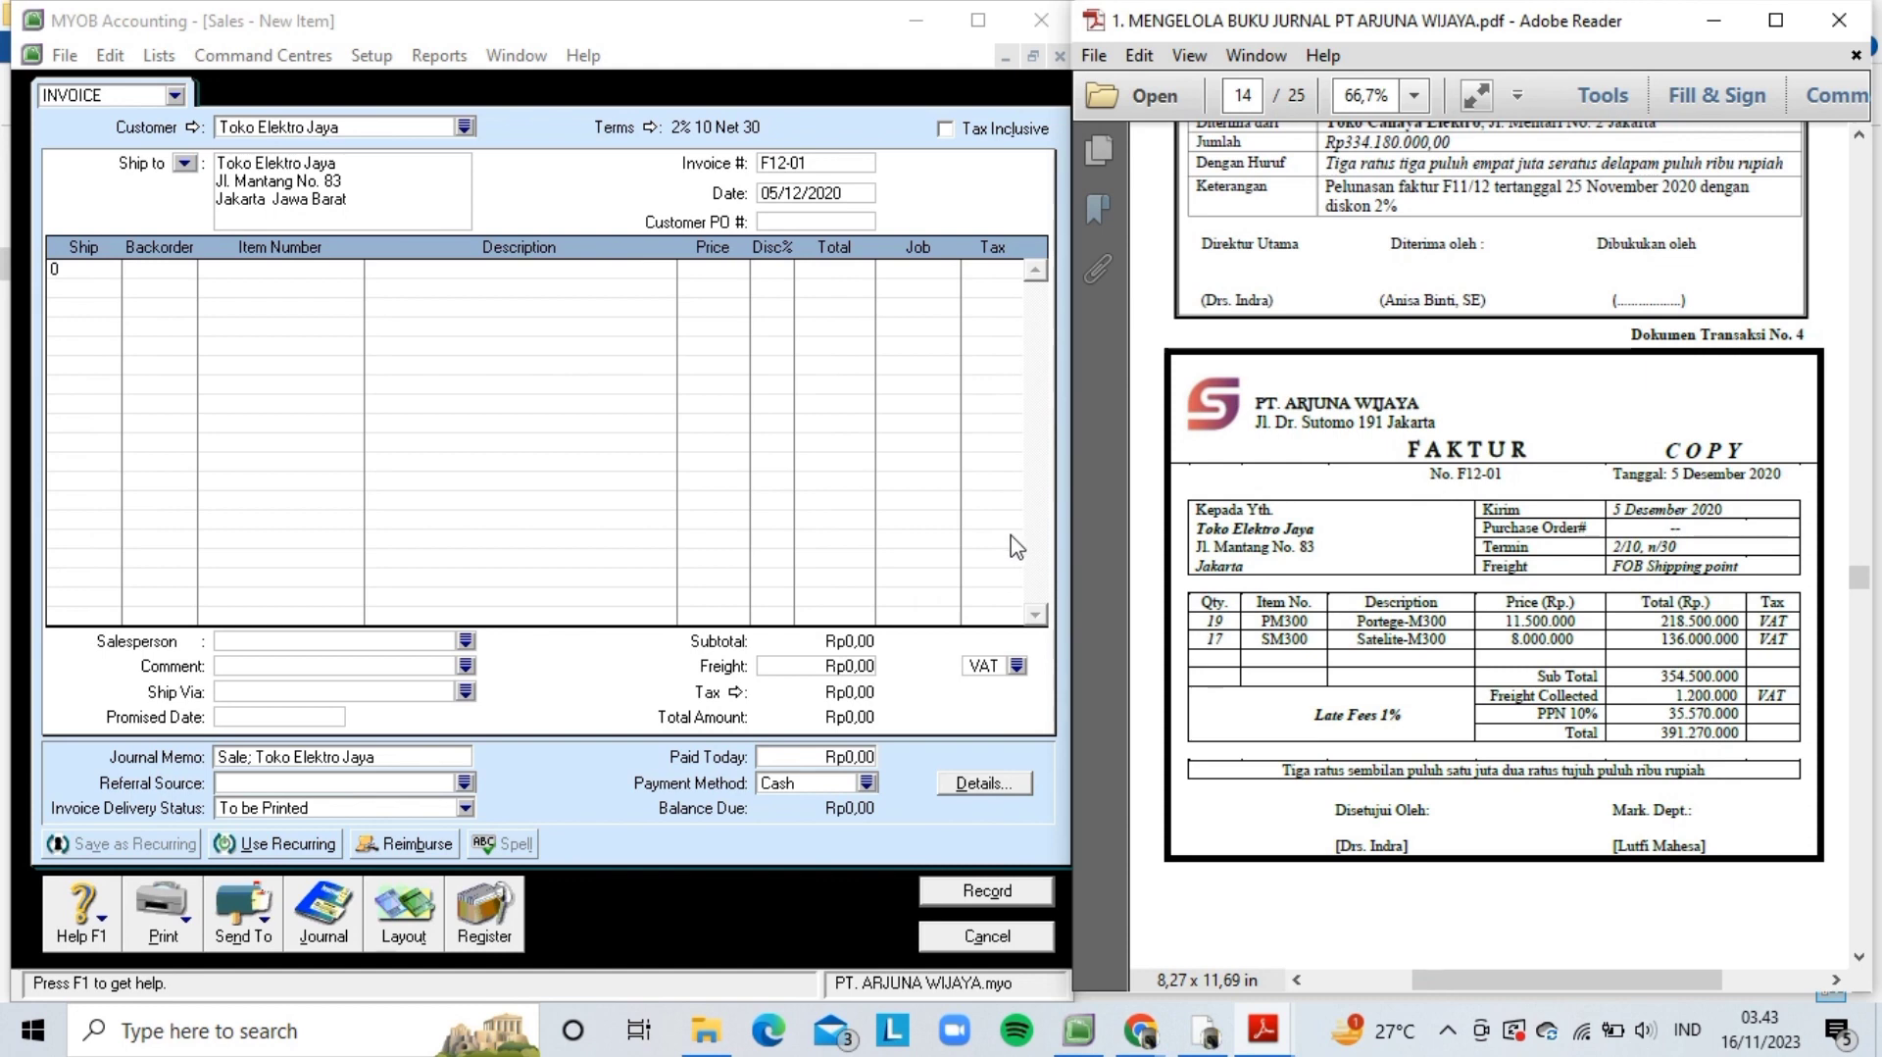
- Fill the invoice's first line with 19 units of item PM300 at Rp11.500.000 each, keeping the VAT code
{"action": "left_click", "coordinate": [56, 270]}
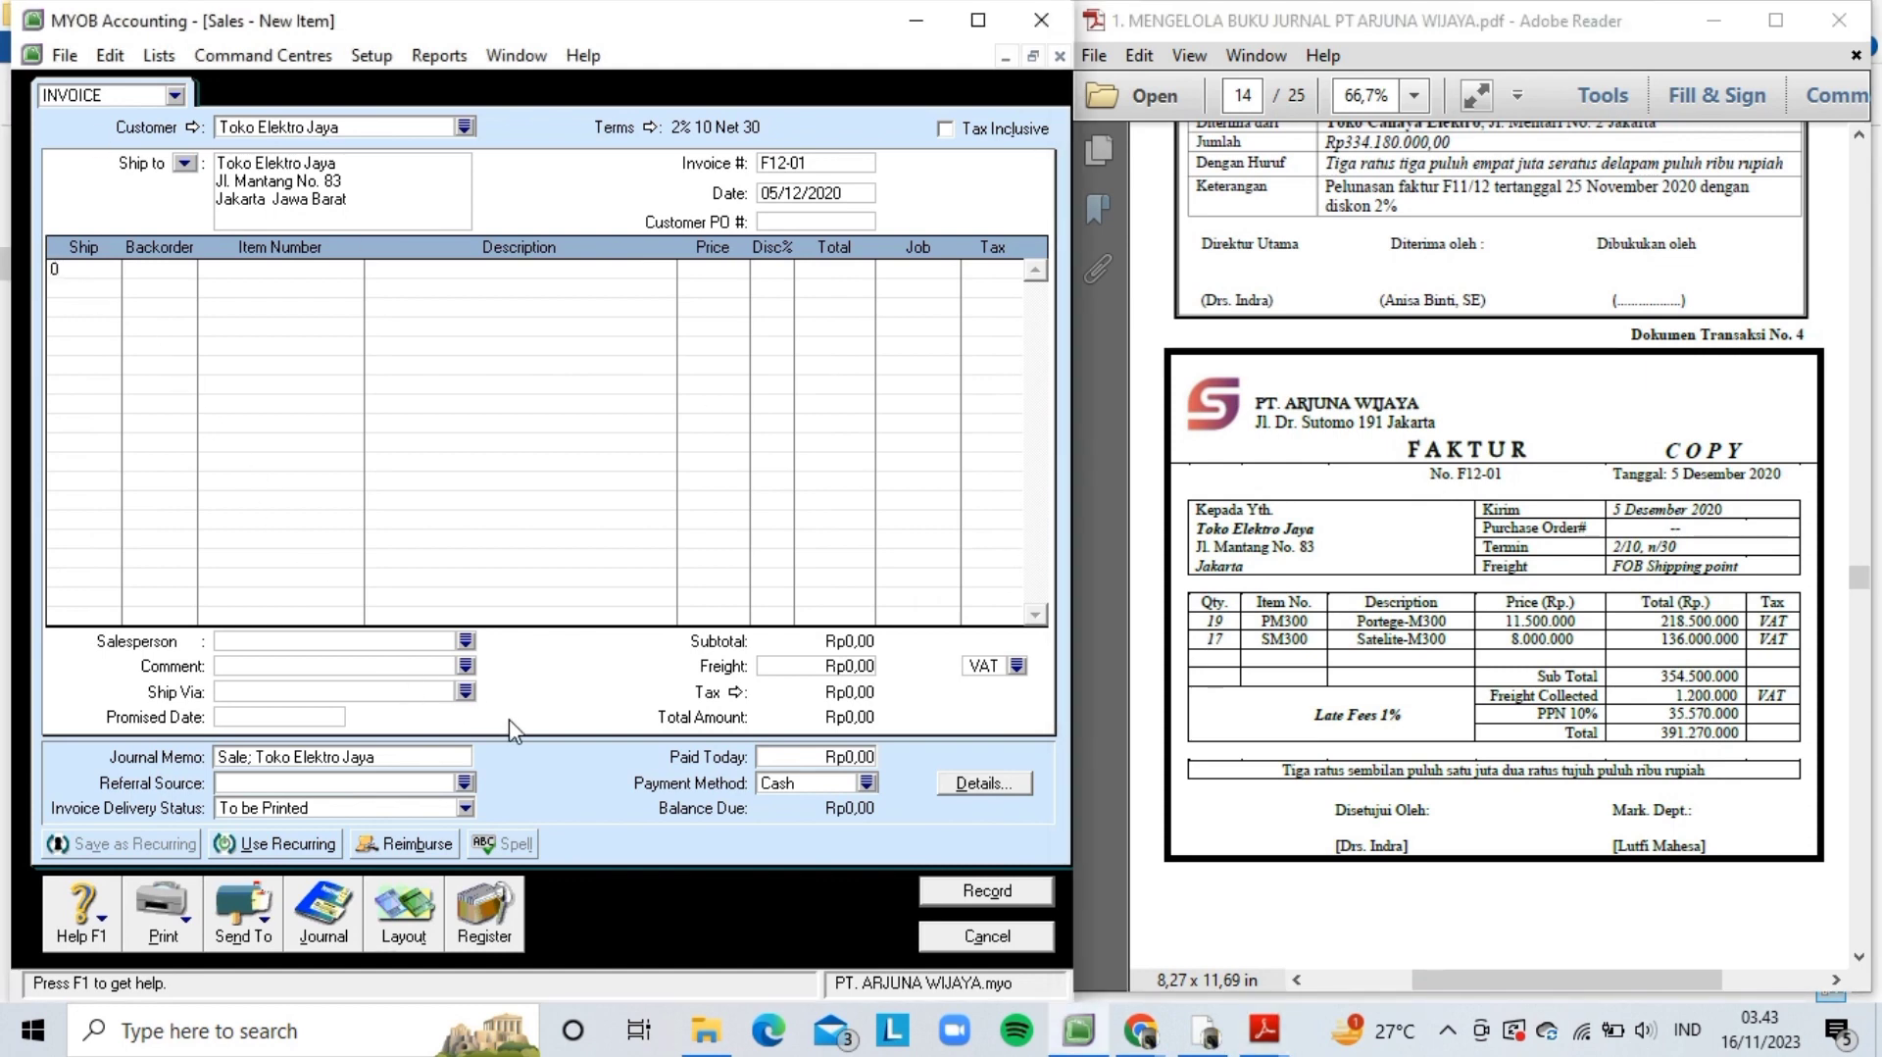
{"action": "key", "text": "BackSpace"}
{"action": "key", "text": "Tab"}
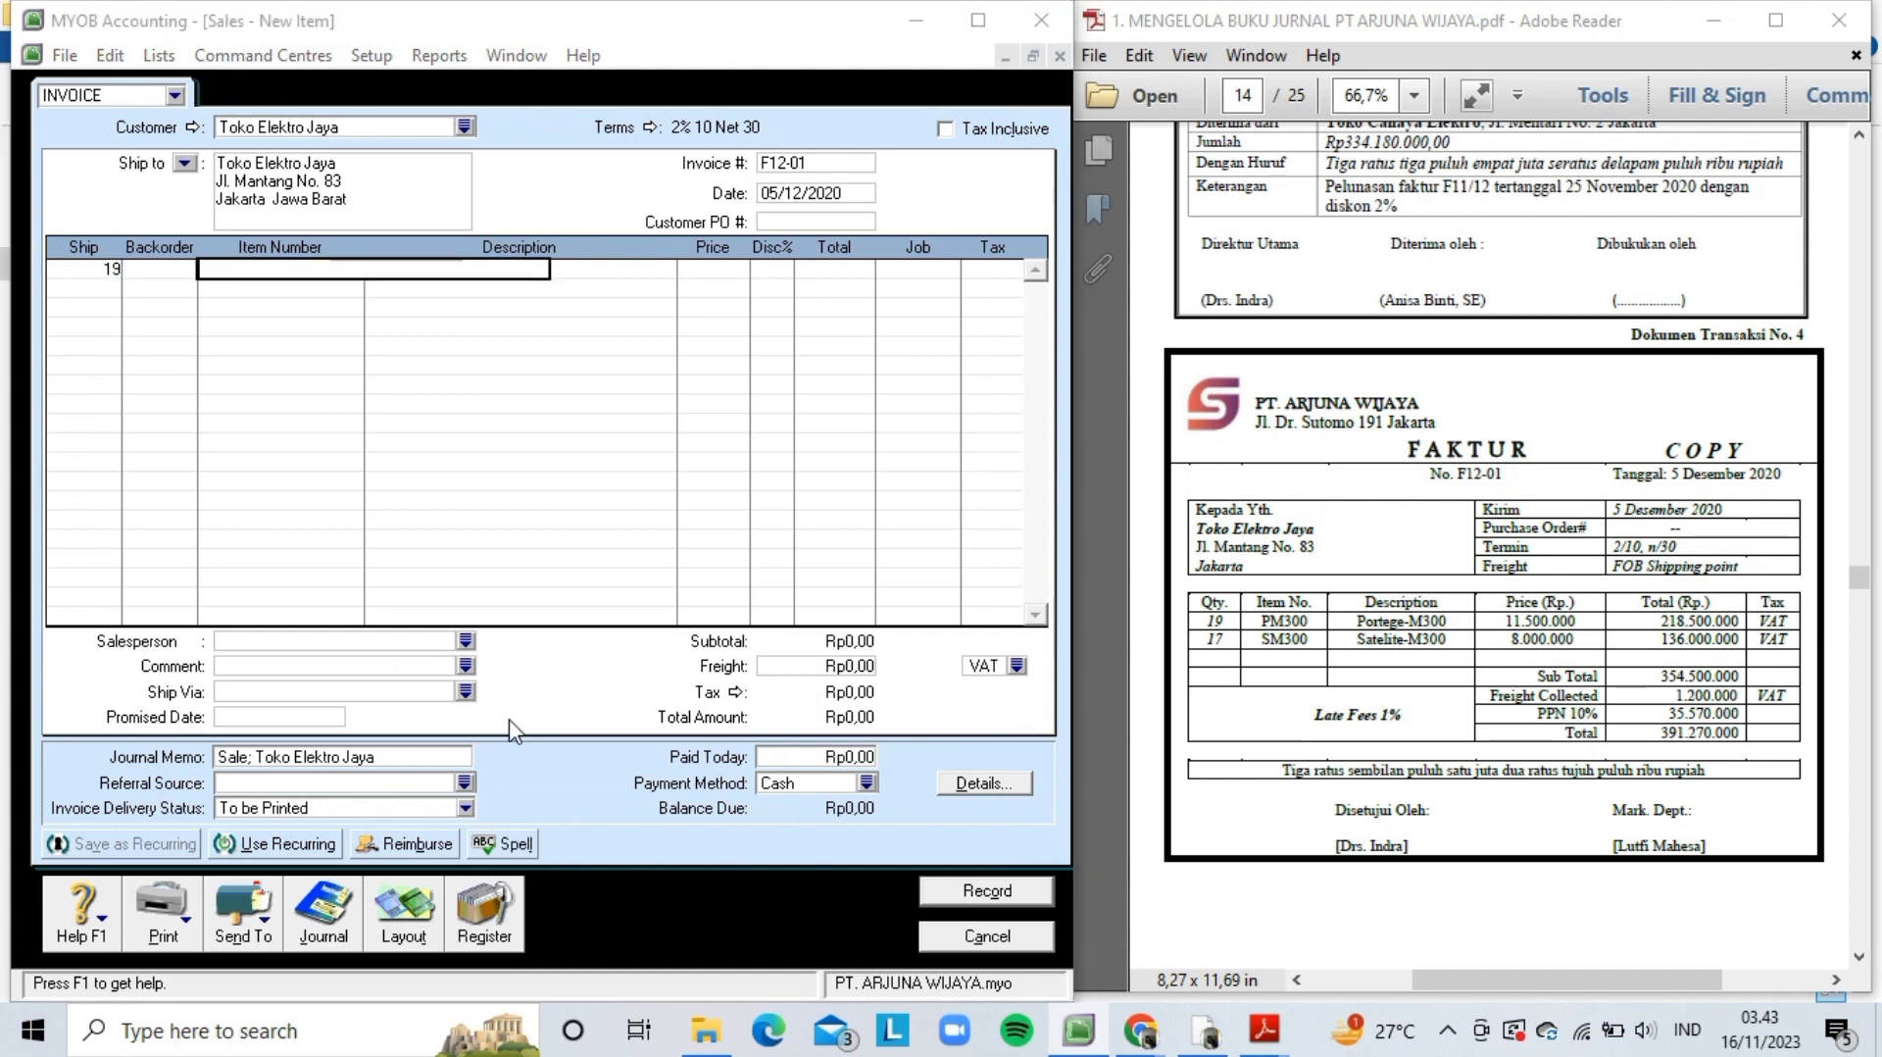
{"action": "type", "text": "PM300"}
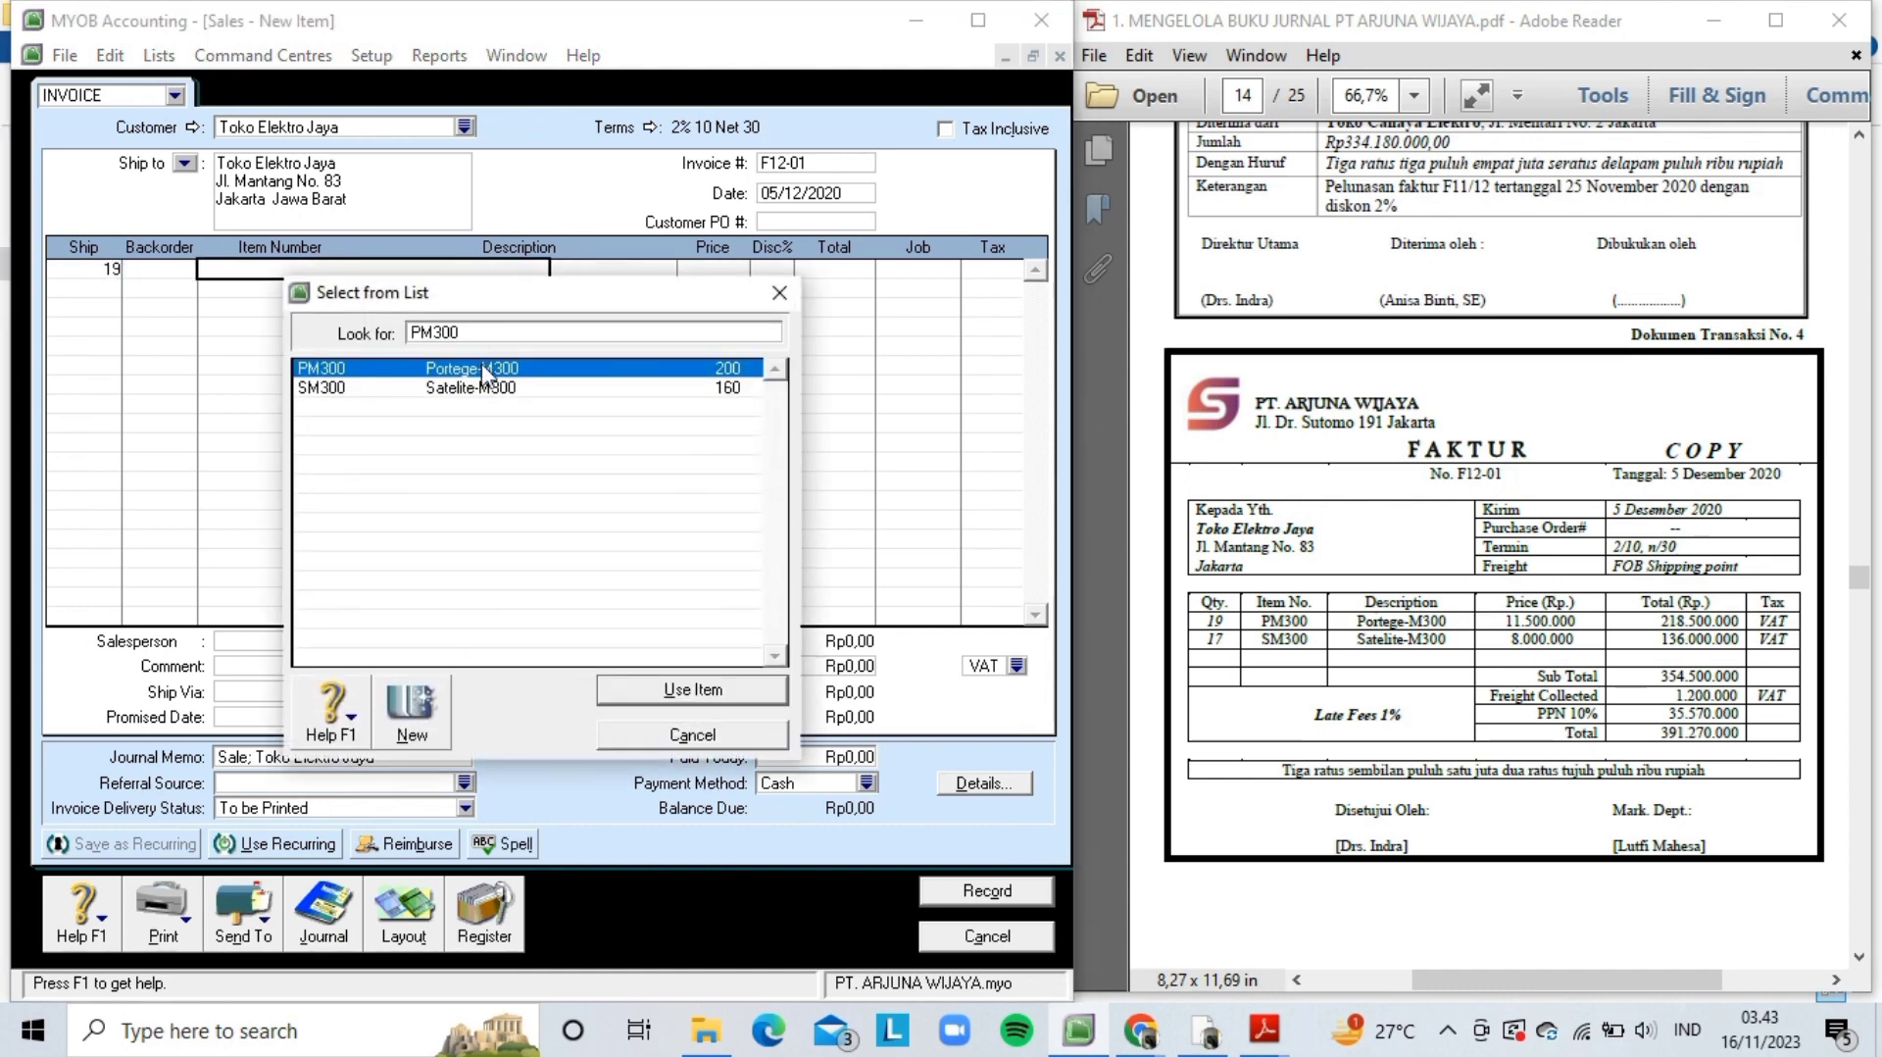
{"action": "key", "text": "Return"}
{"action": "key", "text": "Tab"}
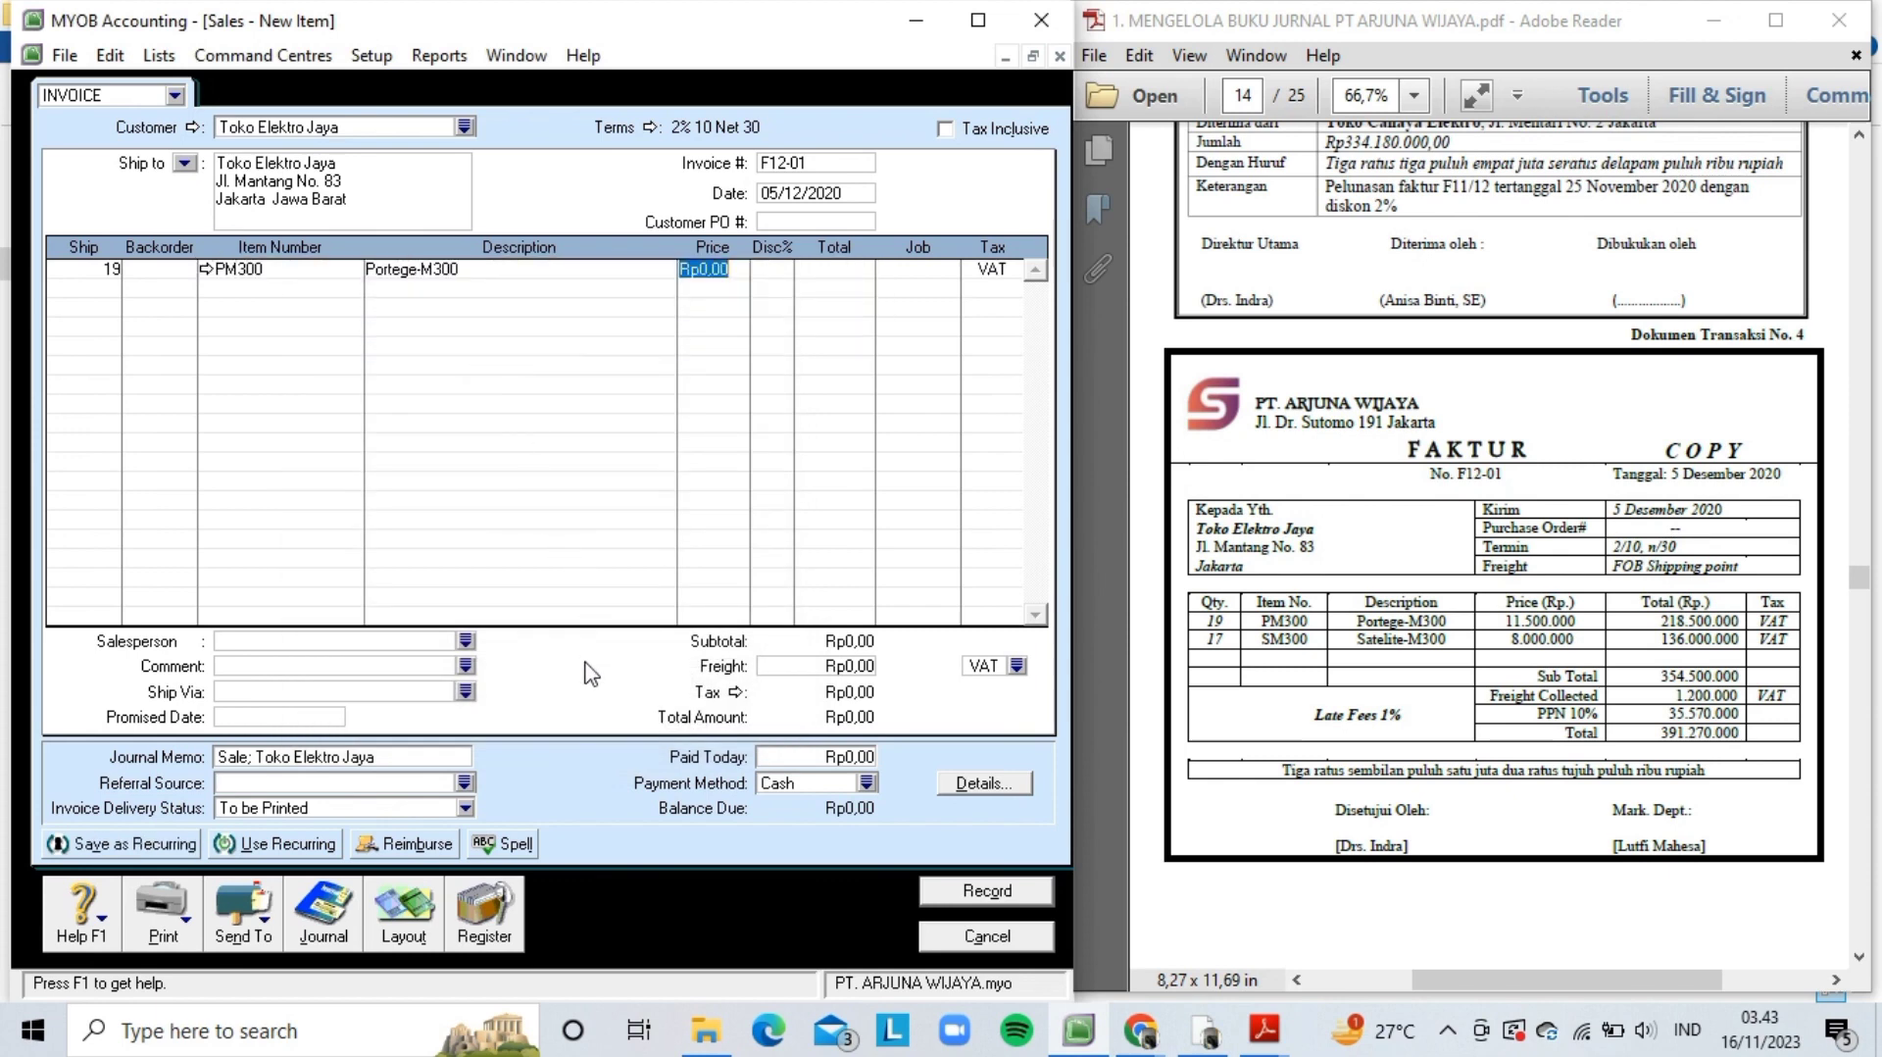
{"action": "type", "text": "11500000"}
{"action": "key", "text": "Tab"}
{"action": "key", "text": "Tab"}
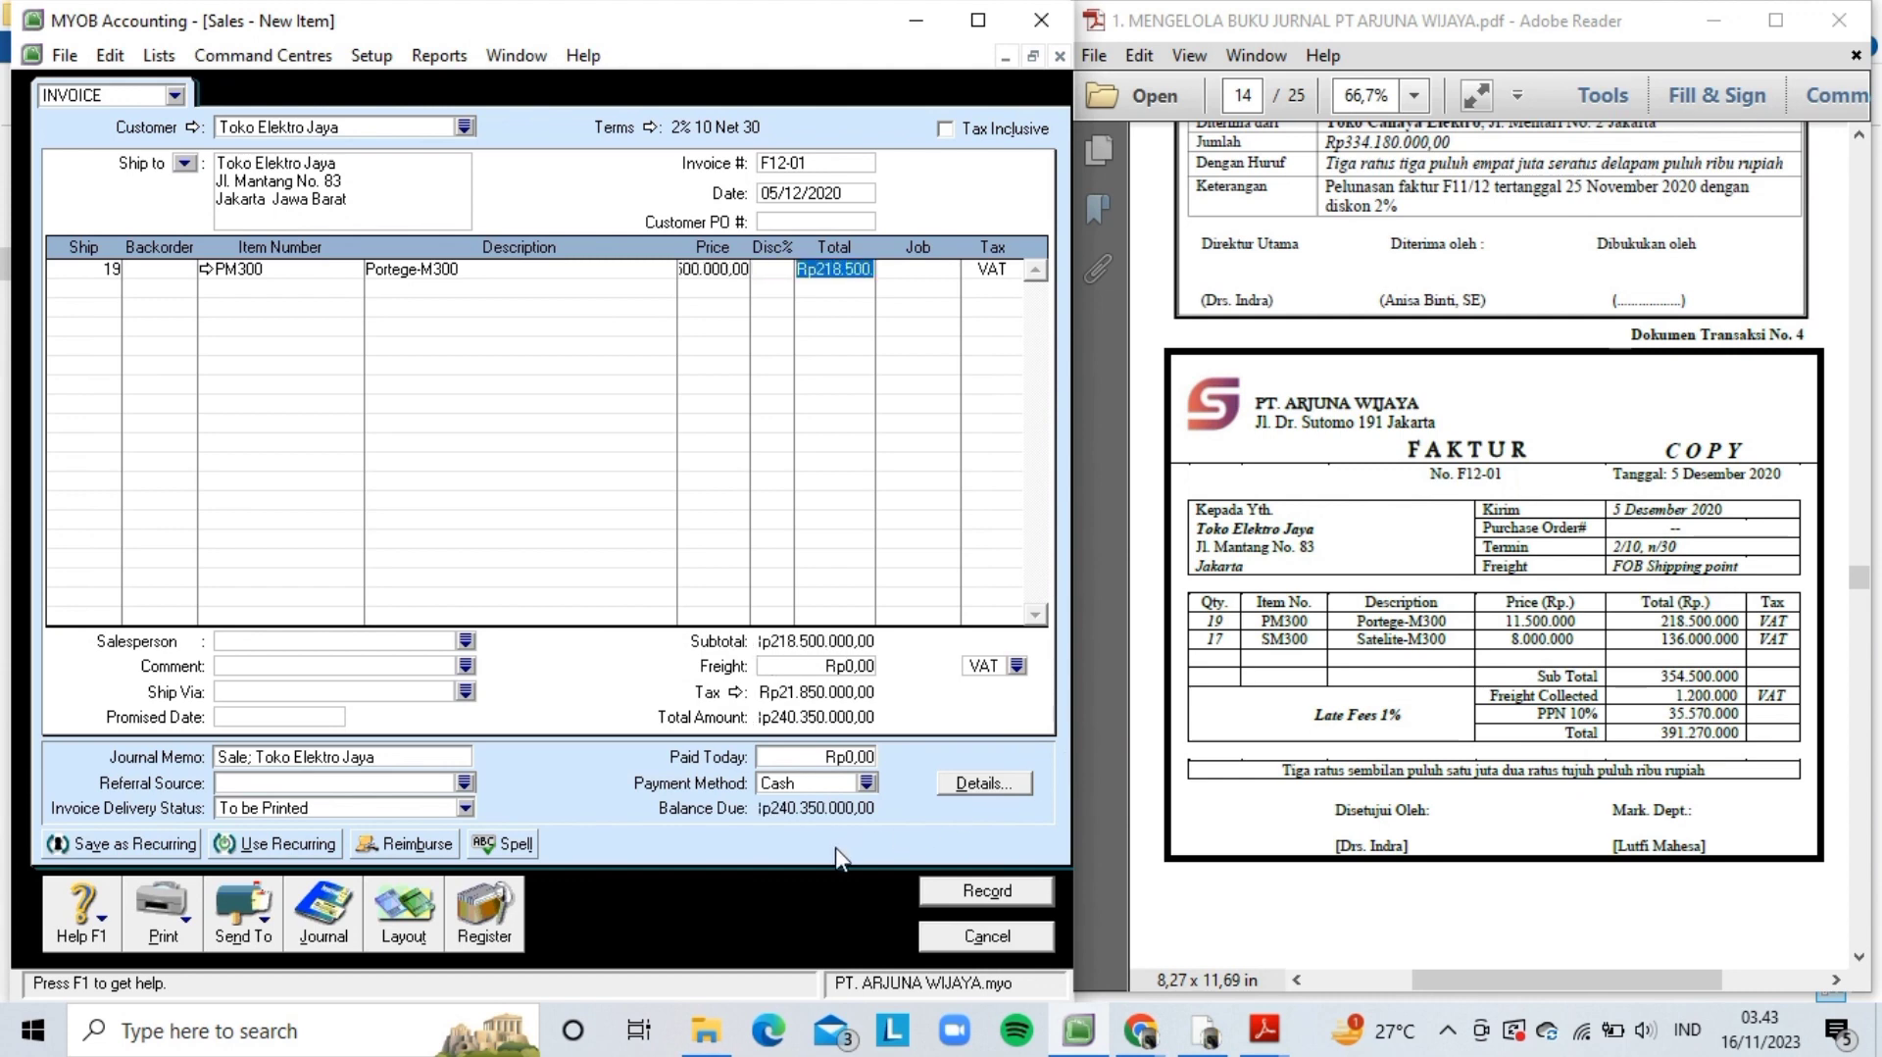
{"action": "key", "text": "Tab"}
{"action": "key", "text": "Tab"}
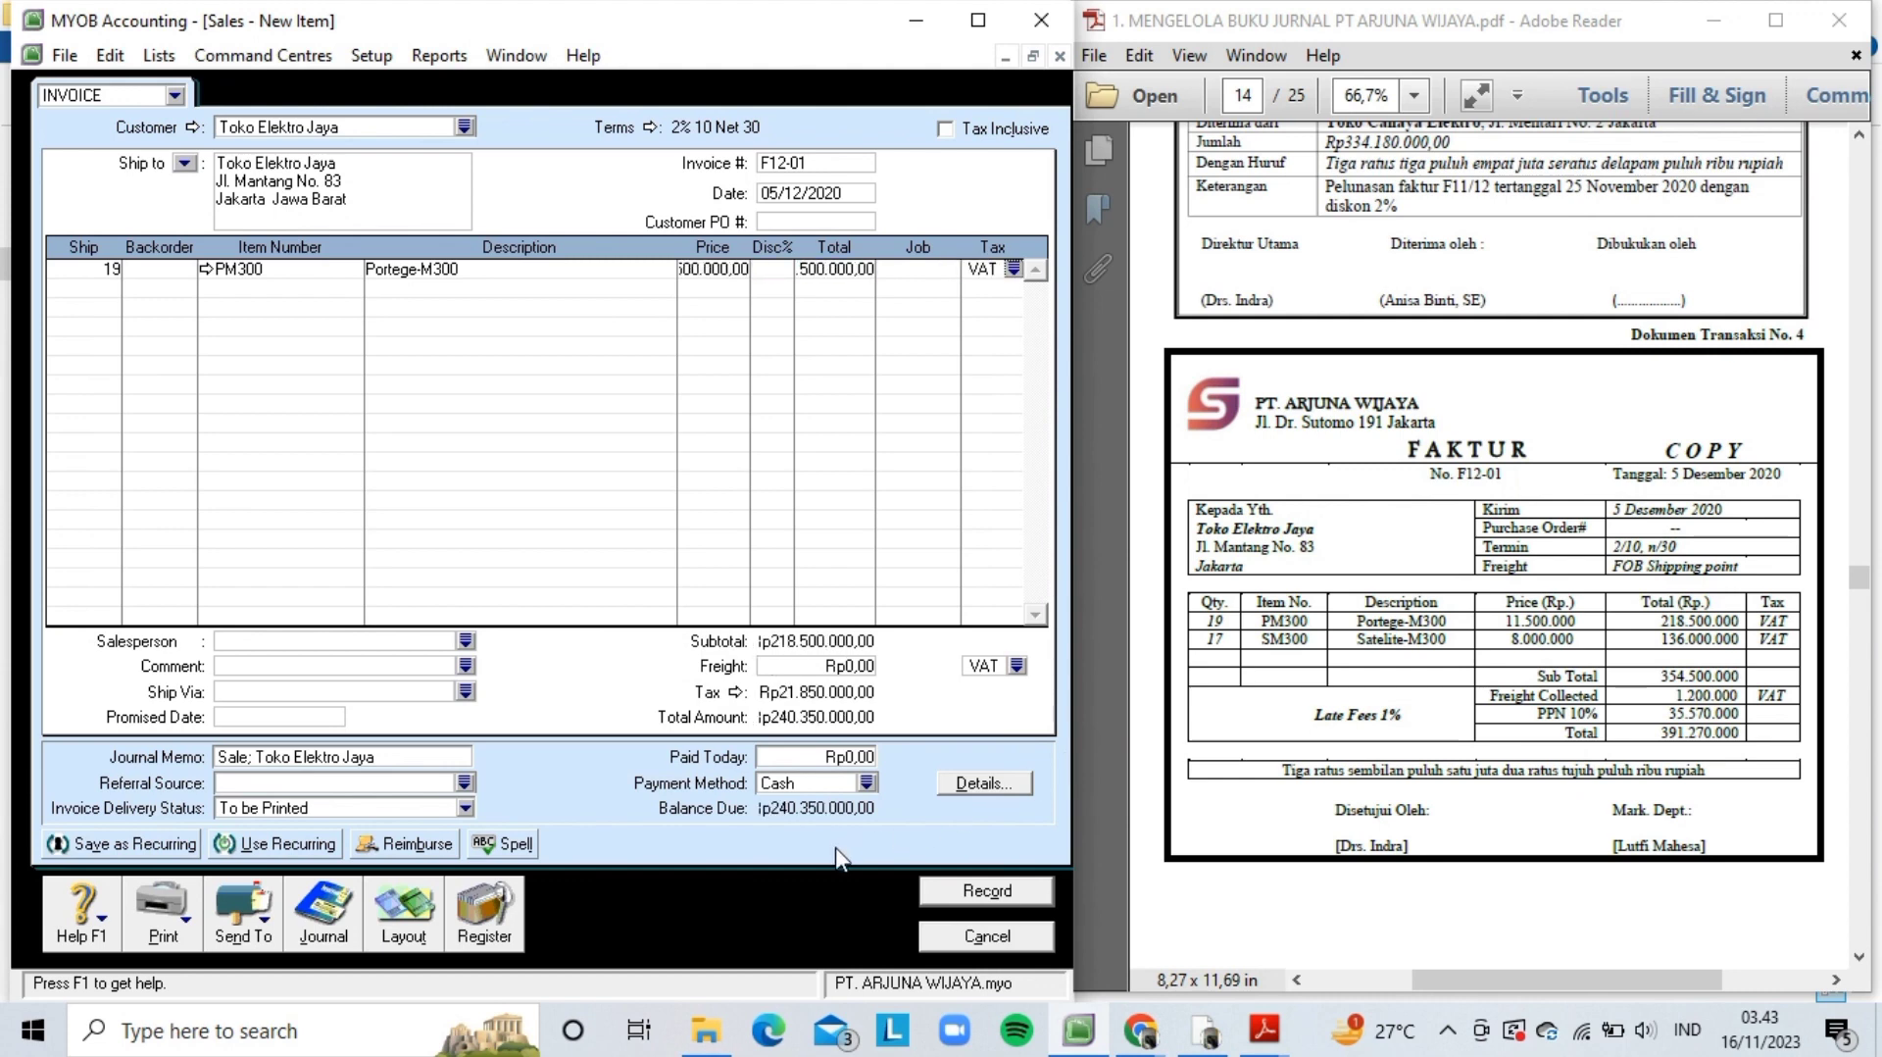
{"action": "key", "text": "Tab"}
- Add a second invoice line for 17 units of item SM300 at Rp8.000.000 each, keeping the VAT code
{"action": "type", "text": "17"}
{"action": "key", "text": "Tab"}
{"action": "key", "text": "Tab"}
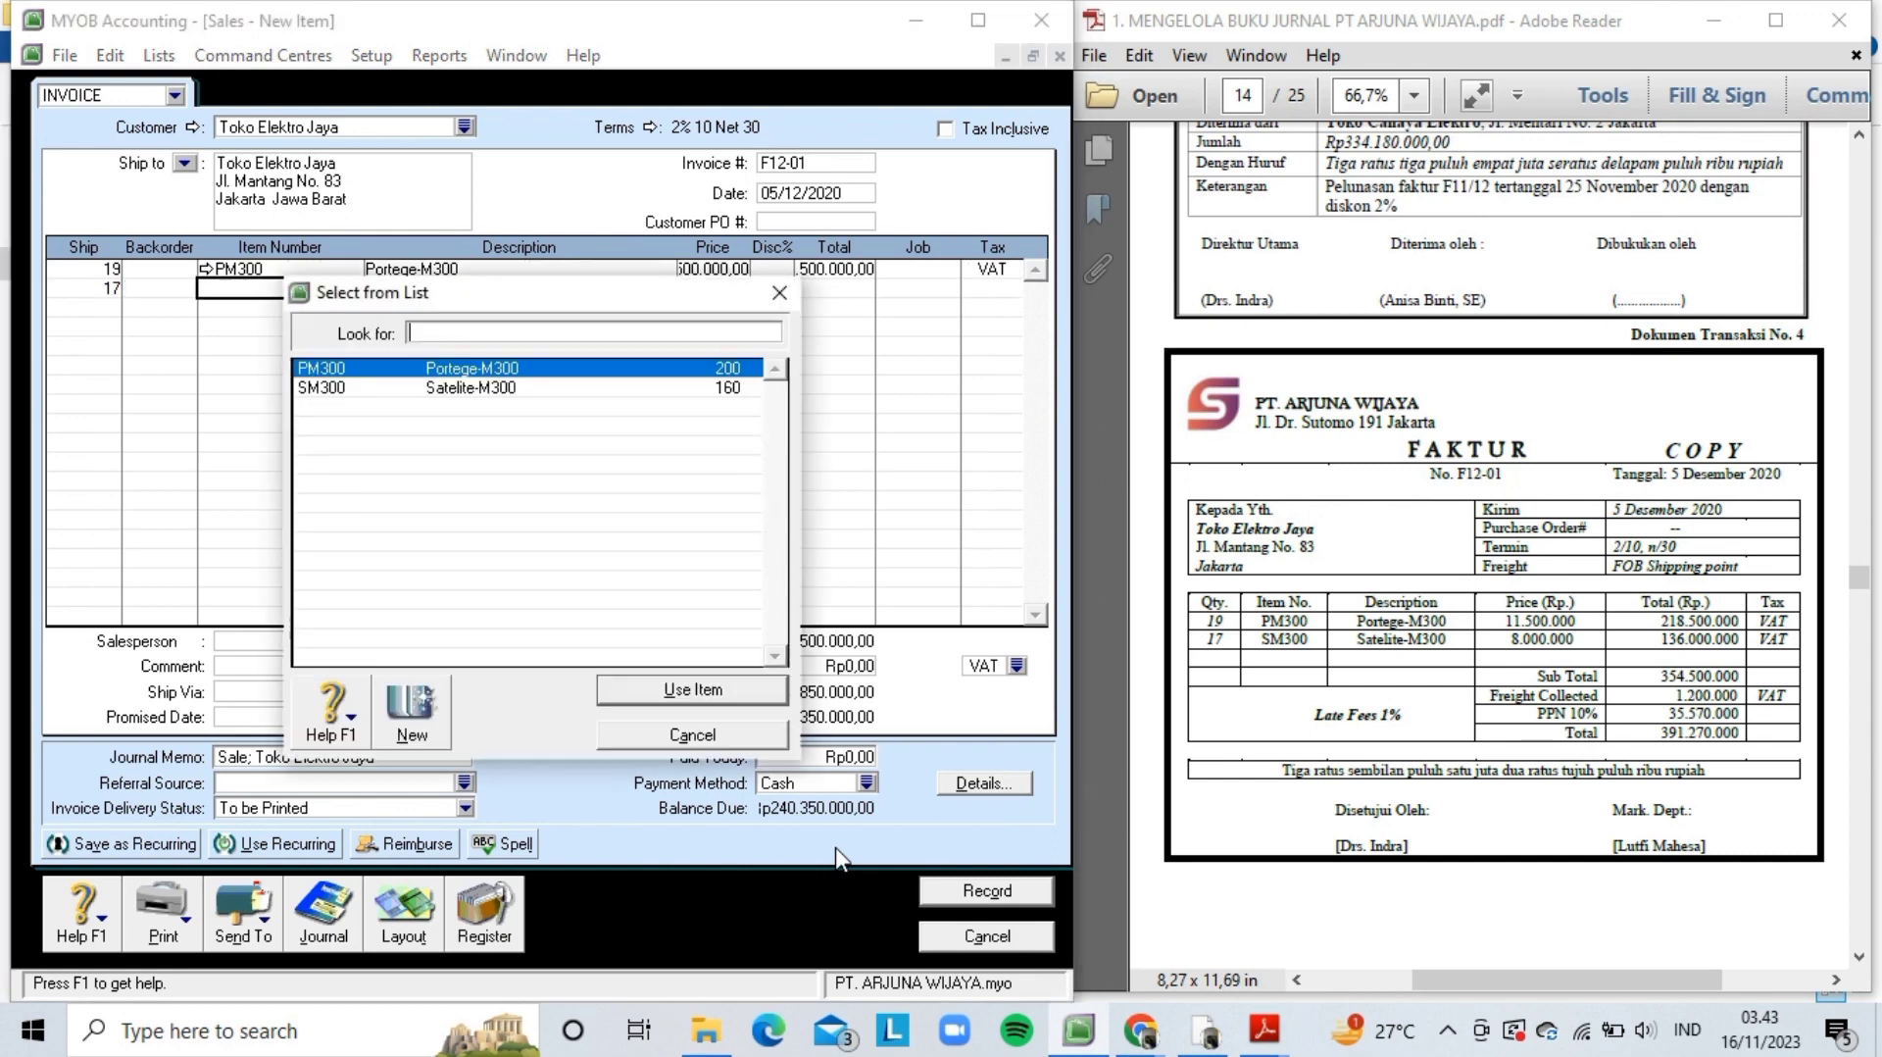
{"action": "double_click", "coordinate": [647, 388]}
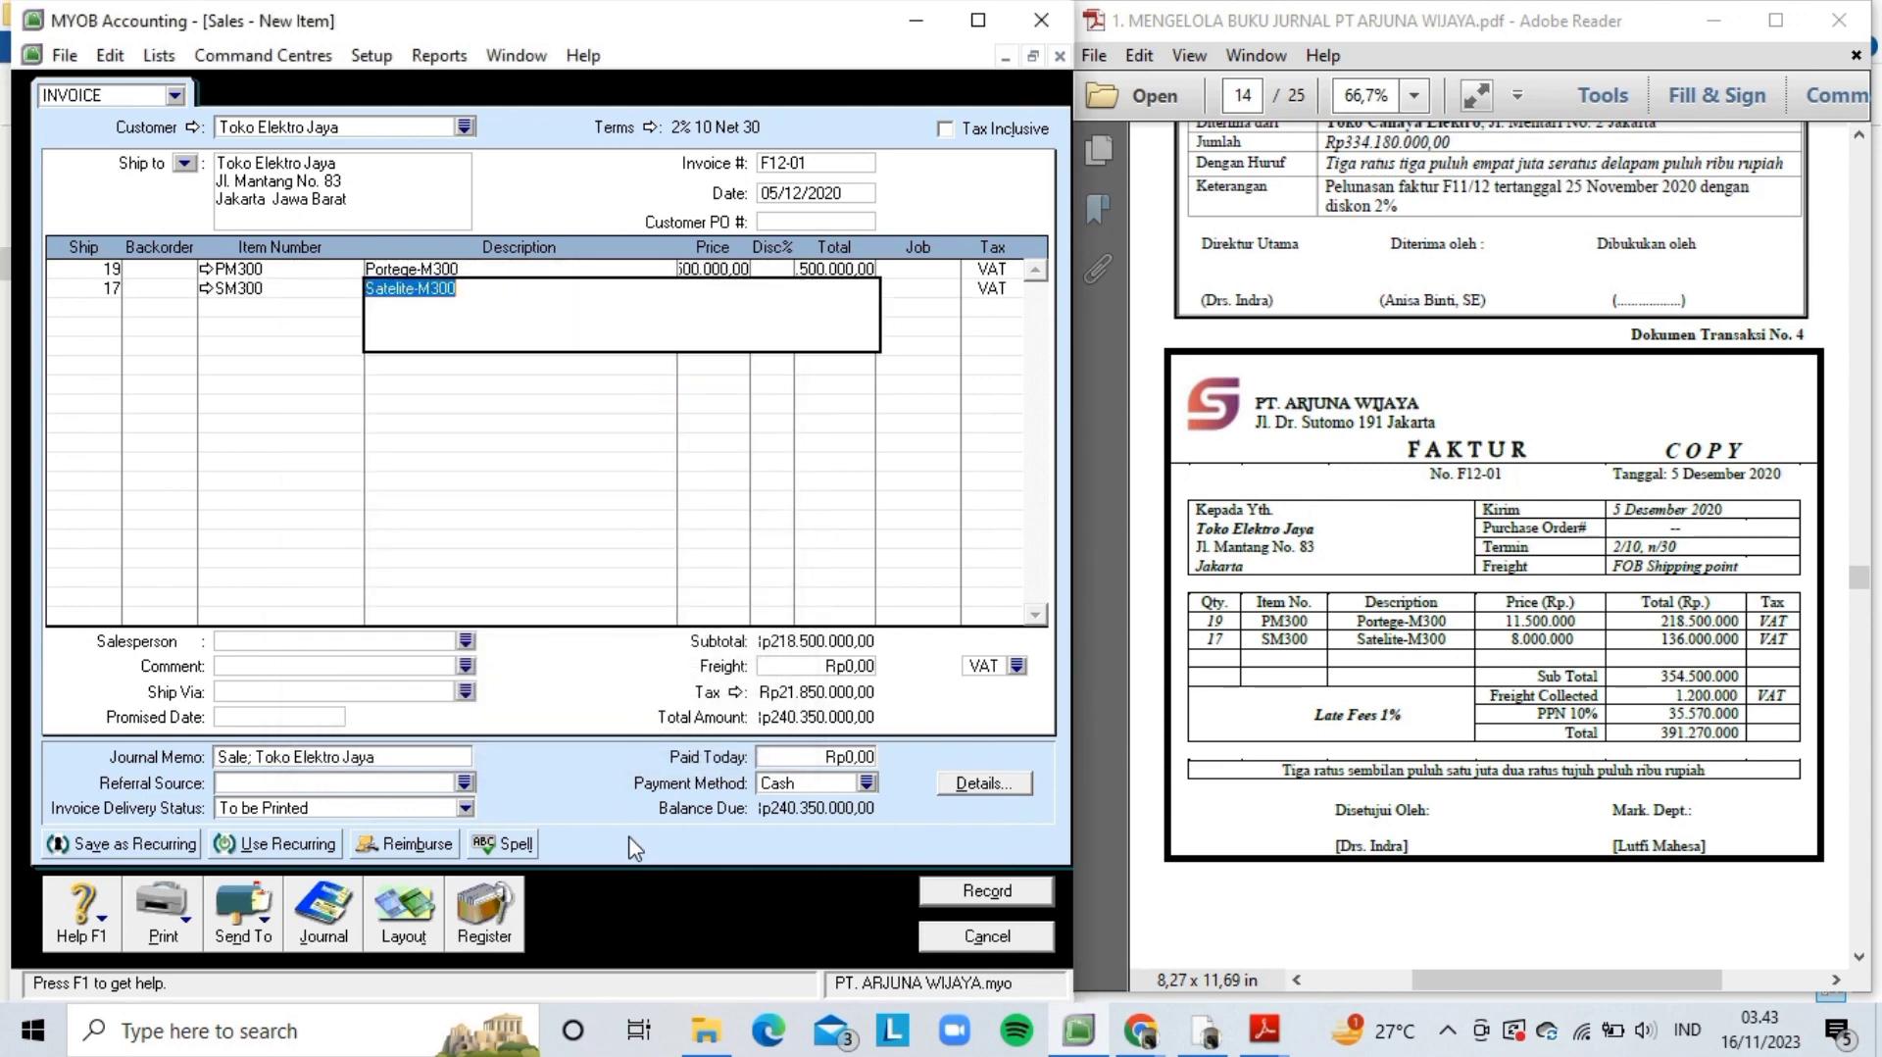
{"action": "key", "text": "Tab"}
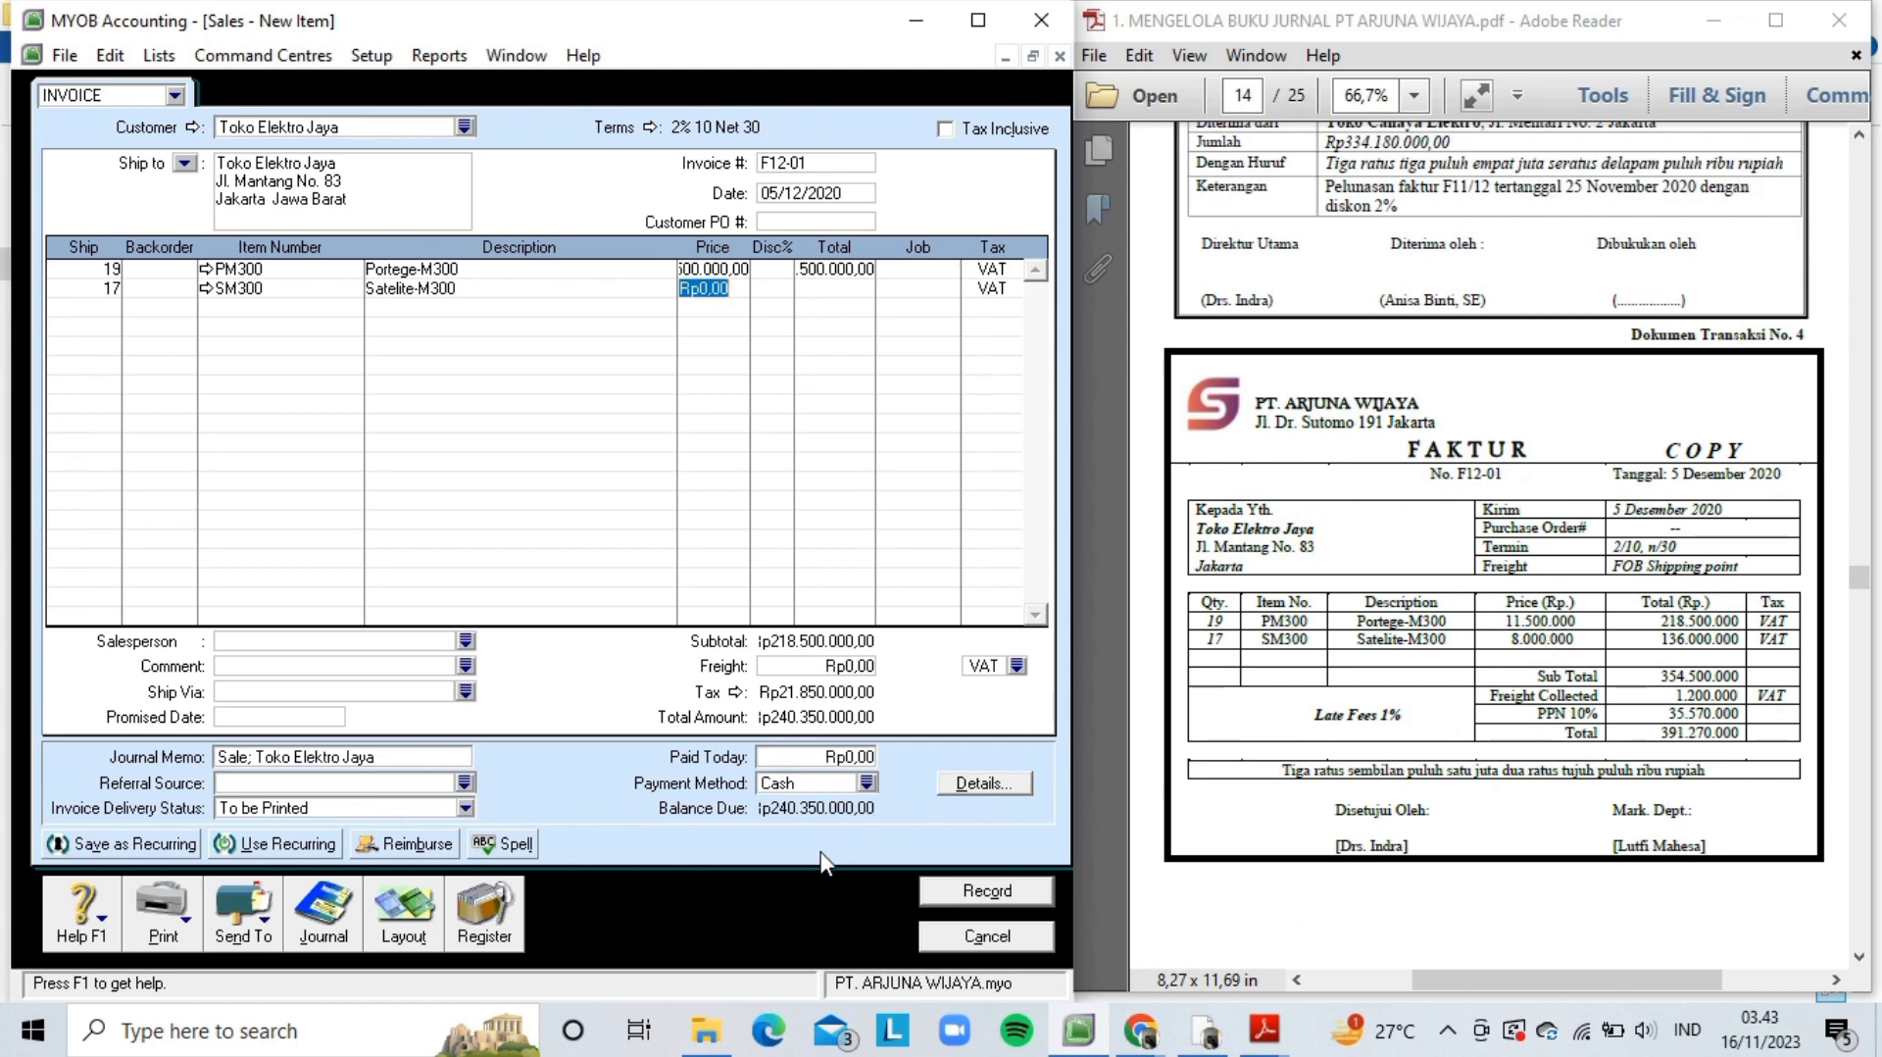
{"action": "type", "text": "8000"}
{"action": "key", "text": "Tab"}
{"action": "key", "text": "Tab"}
{"action": "key", "text": "Tab"}
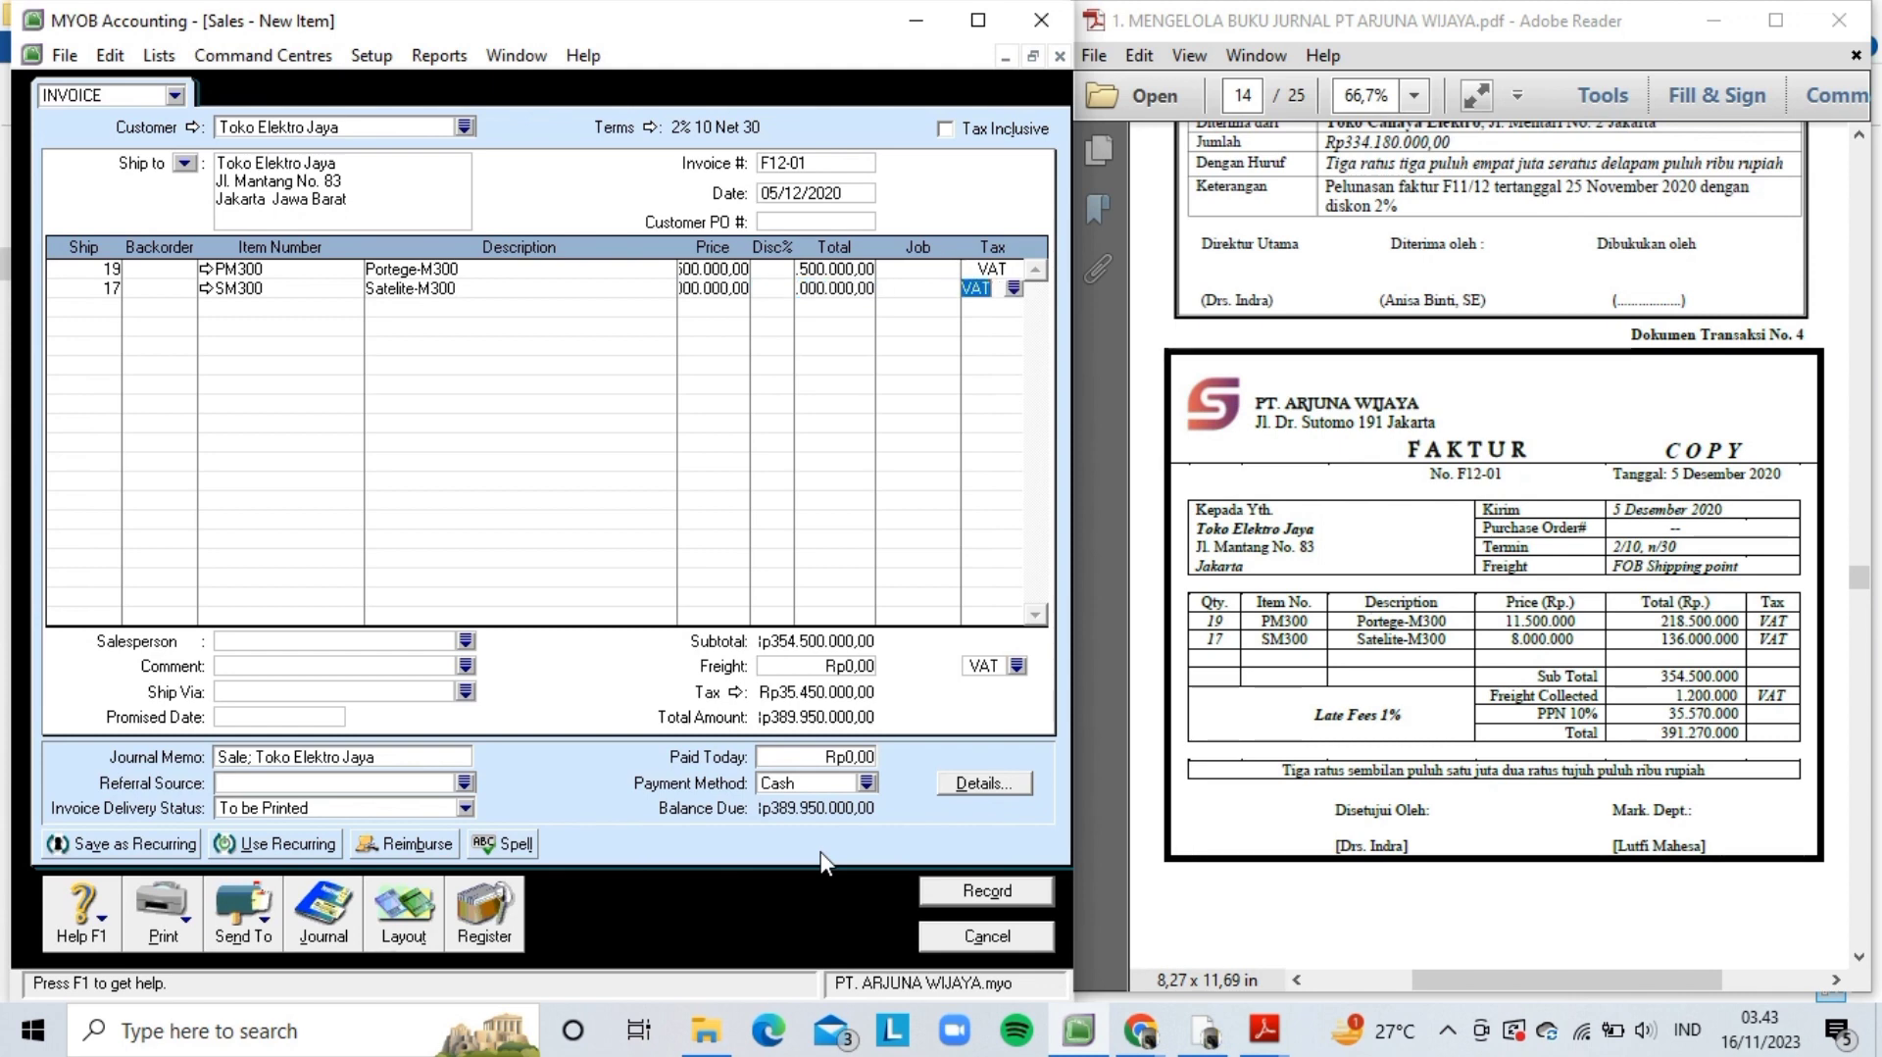
{"action": "key", "text": "Tab"}
{"action": "key", "text": "Tab"}
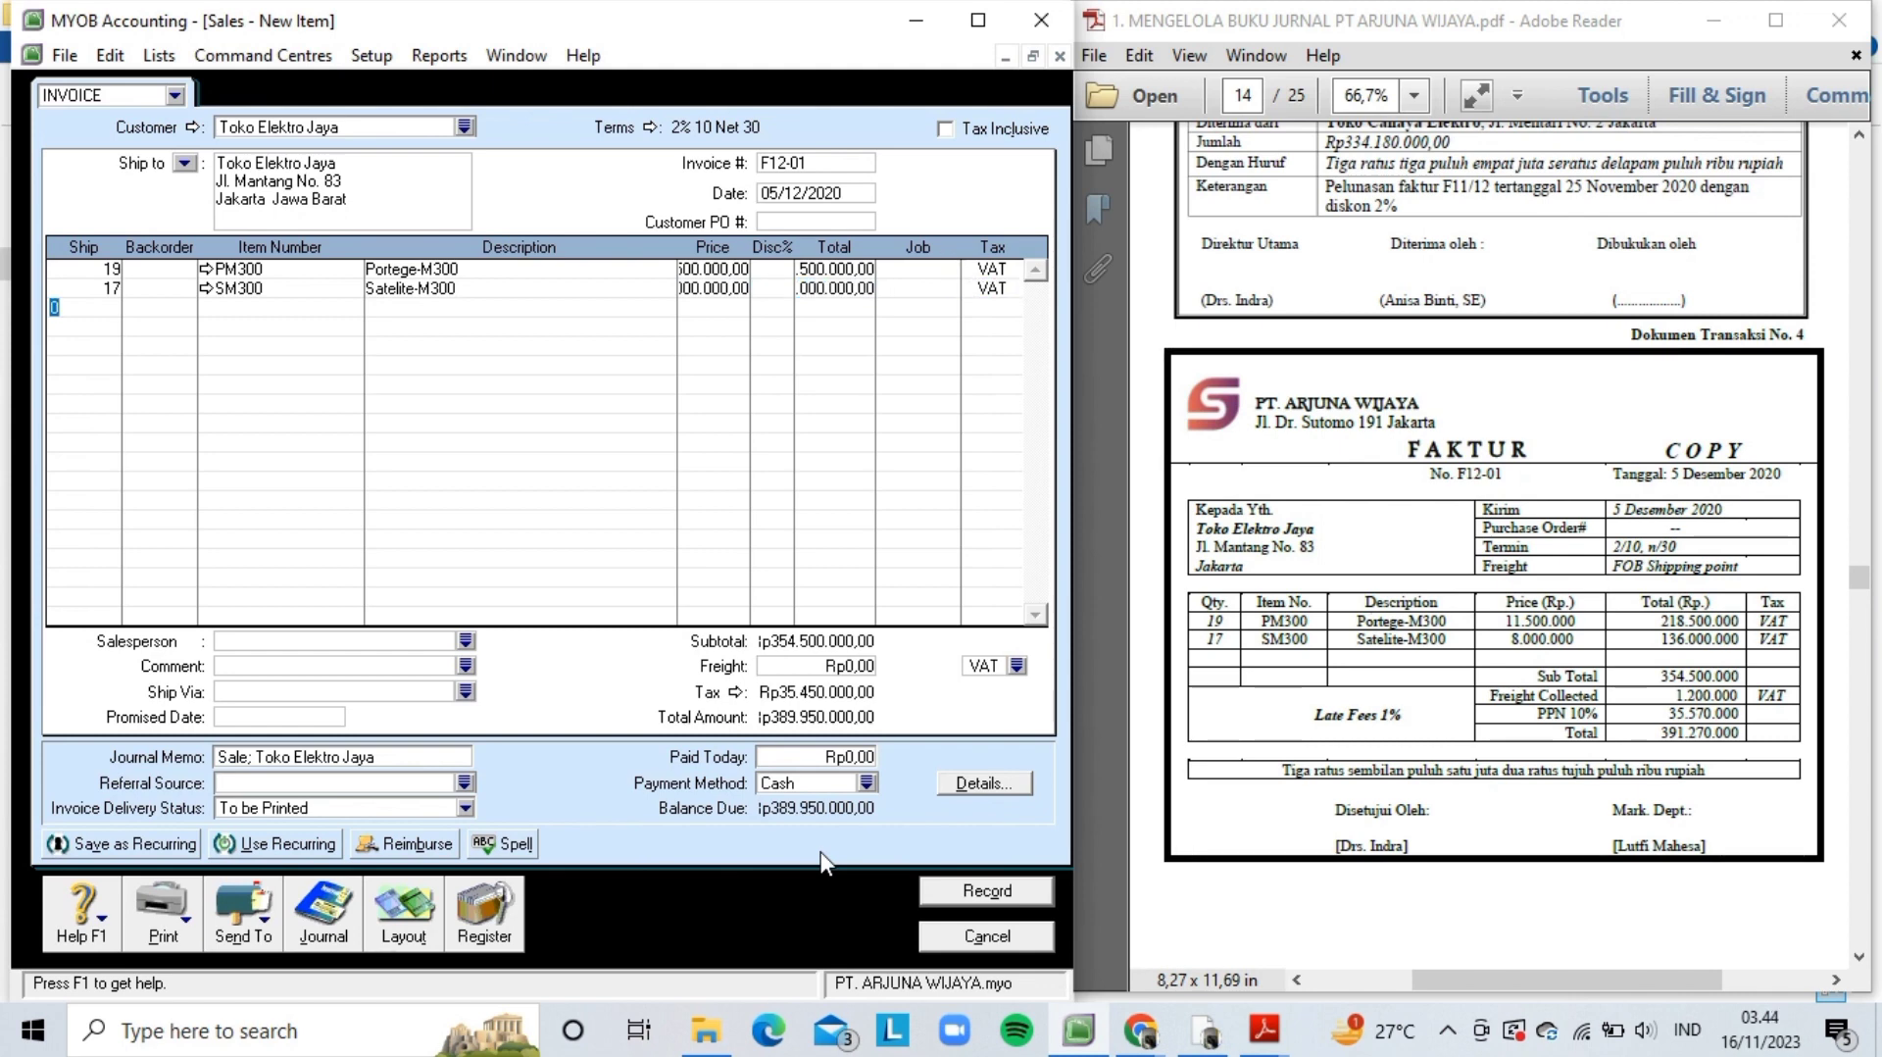
- Set the invoice's freight charge to Rp1.200.000, keeping its VAT code
{"action": "left_click", "coordinate": [847, 674]}
{"action": "type", "text": "1200000"}
{"action": "key", "text": "Tab"}
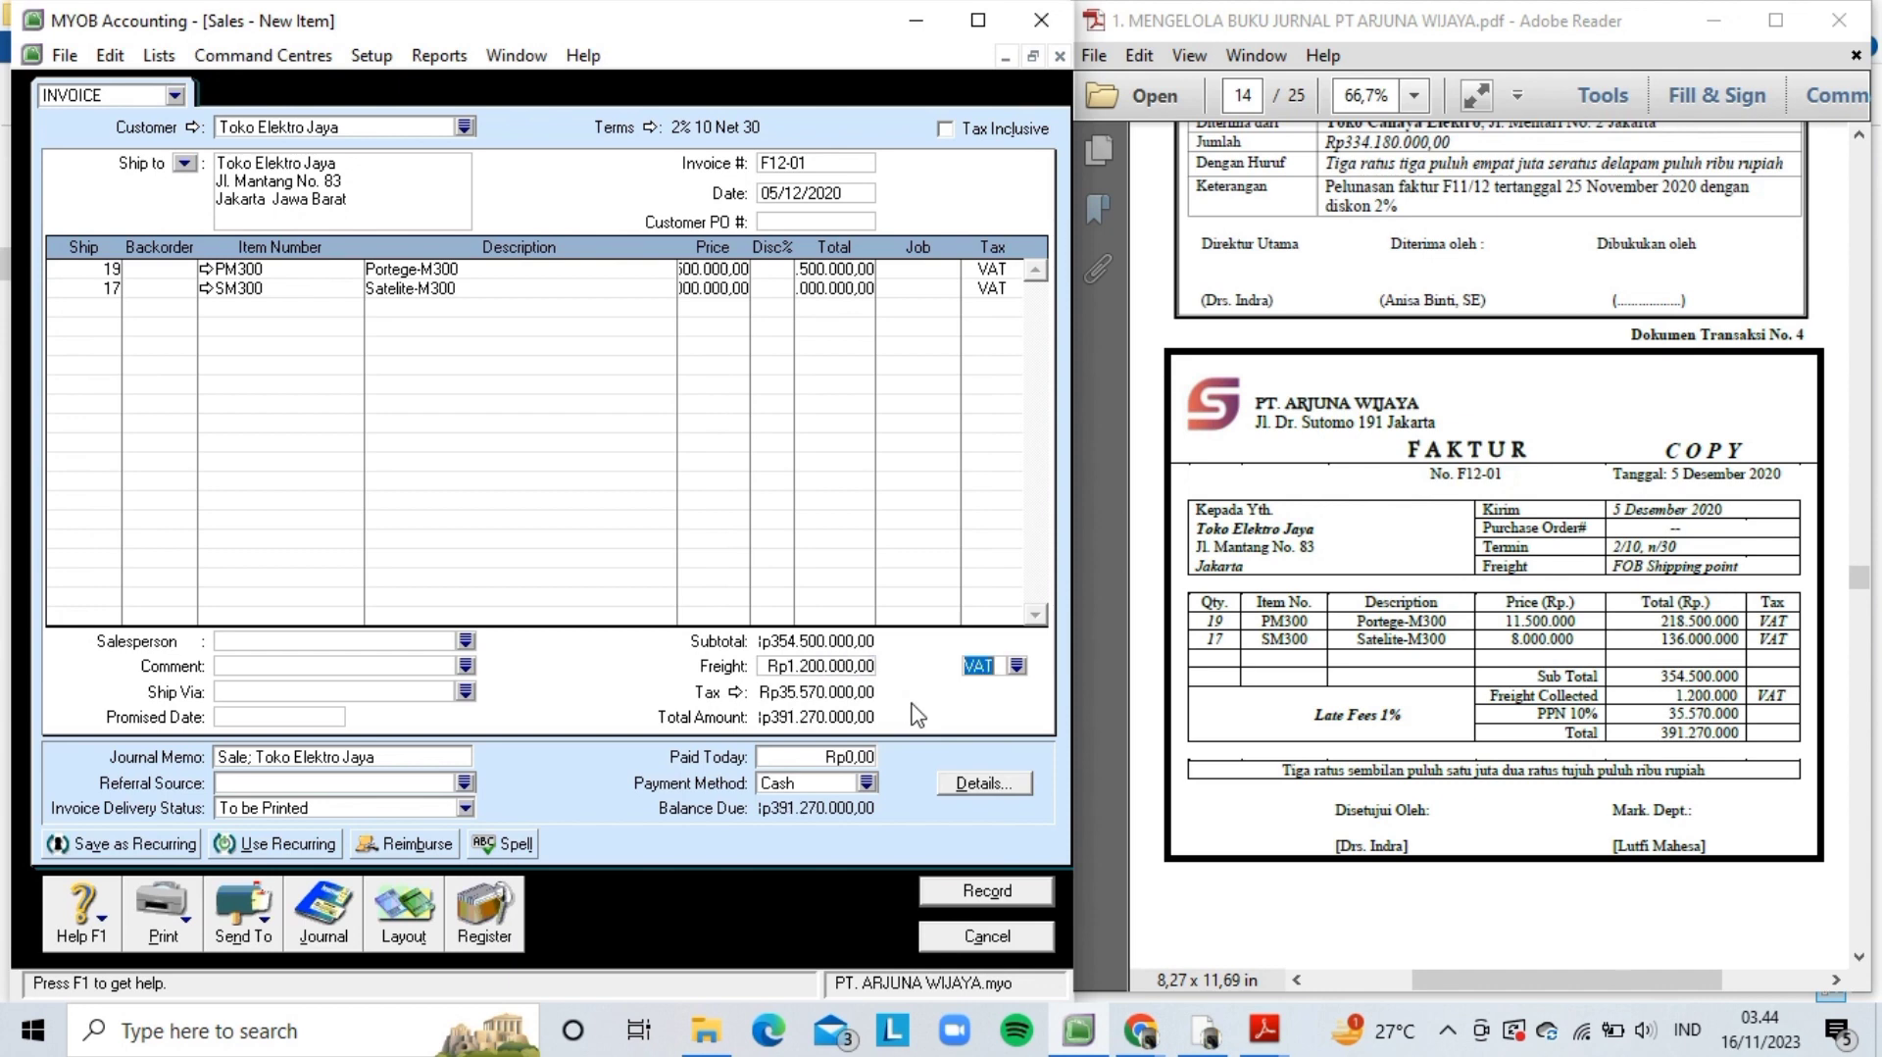
- Change the invoice's journal memo to "Penjualan kredit kepada Toko Elektro Jaya"
{"action": "left_click", "coordinate": [255, 758]}
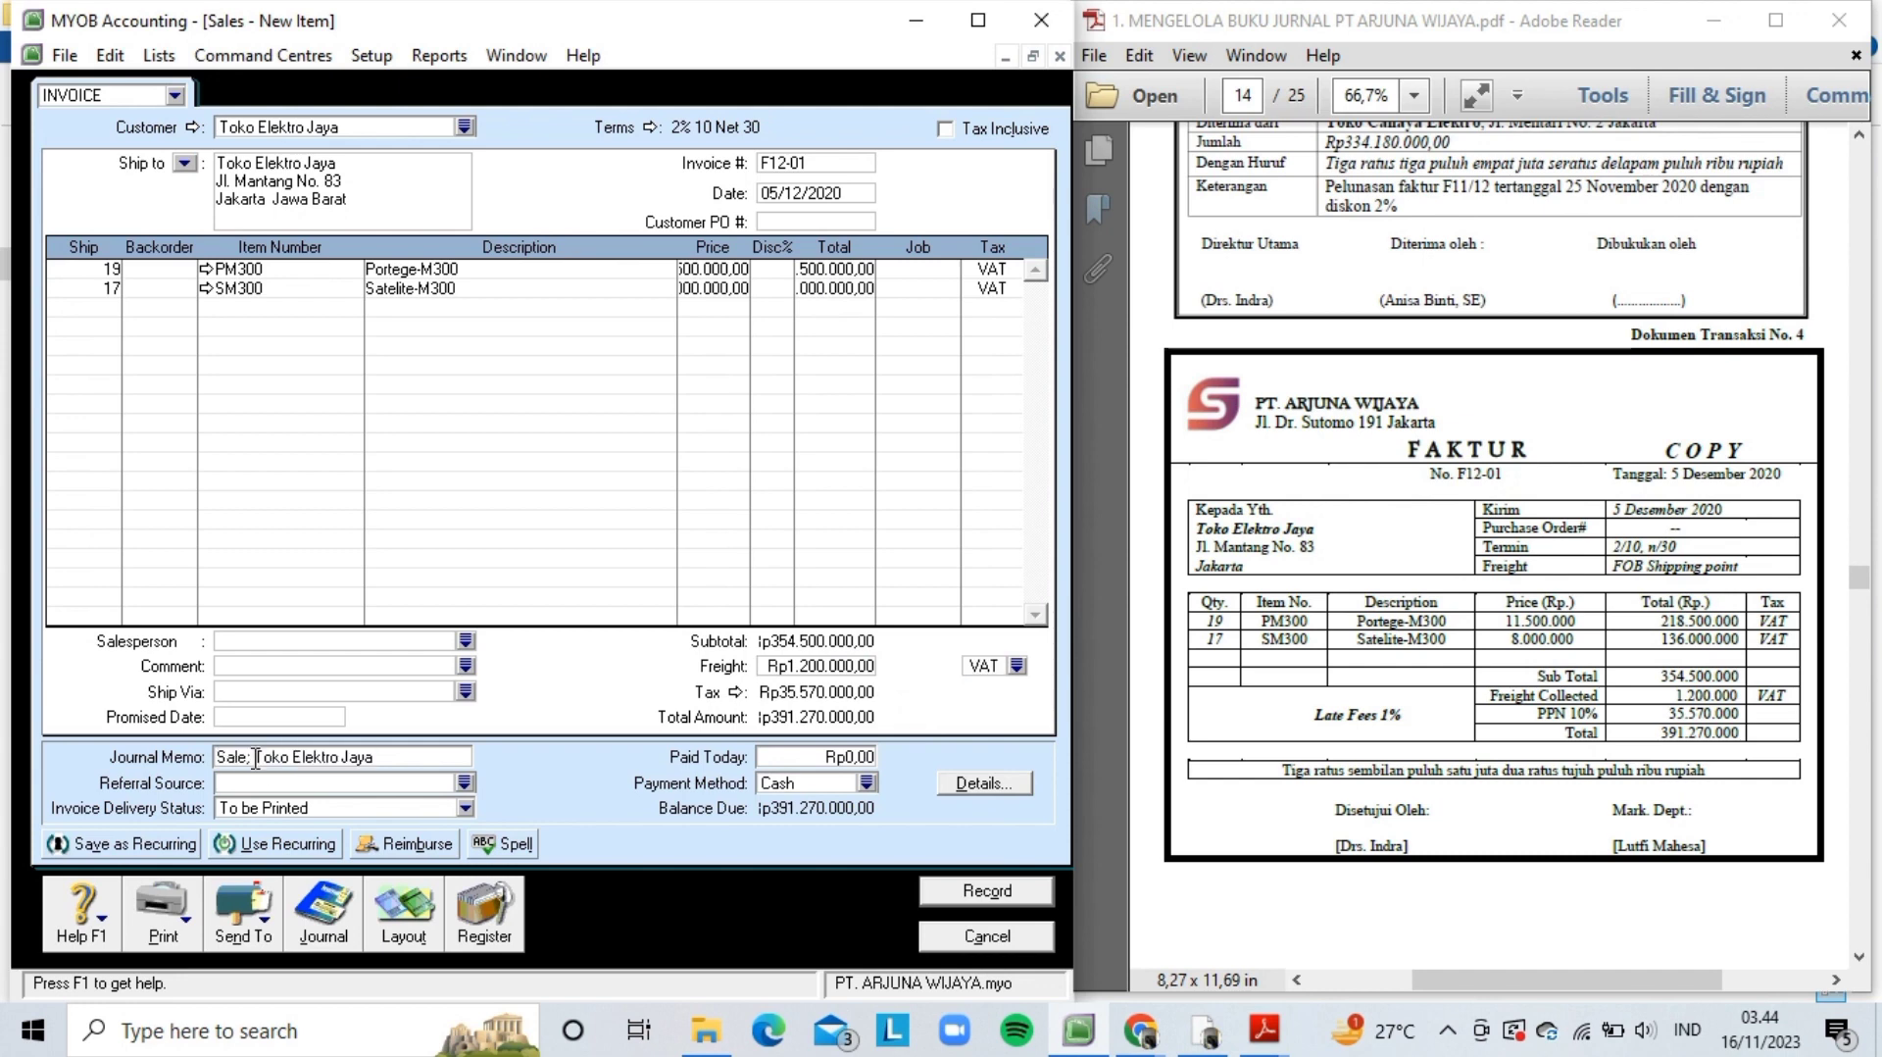
{"action": "key", "text": "BackSpace"}
{"action": "key", "text": "BackSpace"}
{"action": "key", "text": "BackSpace"}
{"action": "key", "text": "BackSpace"}
{"action": "key", "text": "BackSpace"}
{"action": "key", "text": "BackSpace"}
{"action": "type", "text": "Penjualan "}
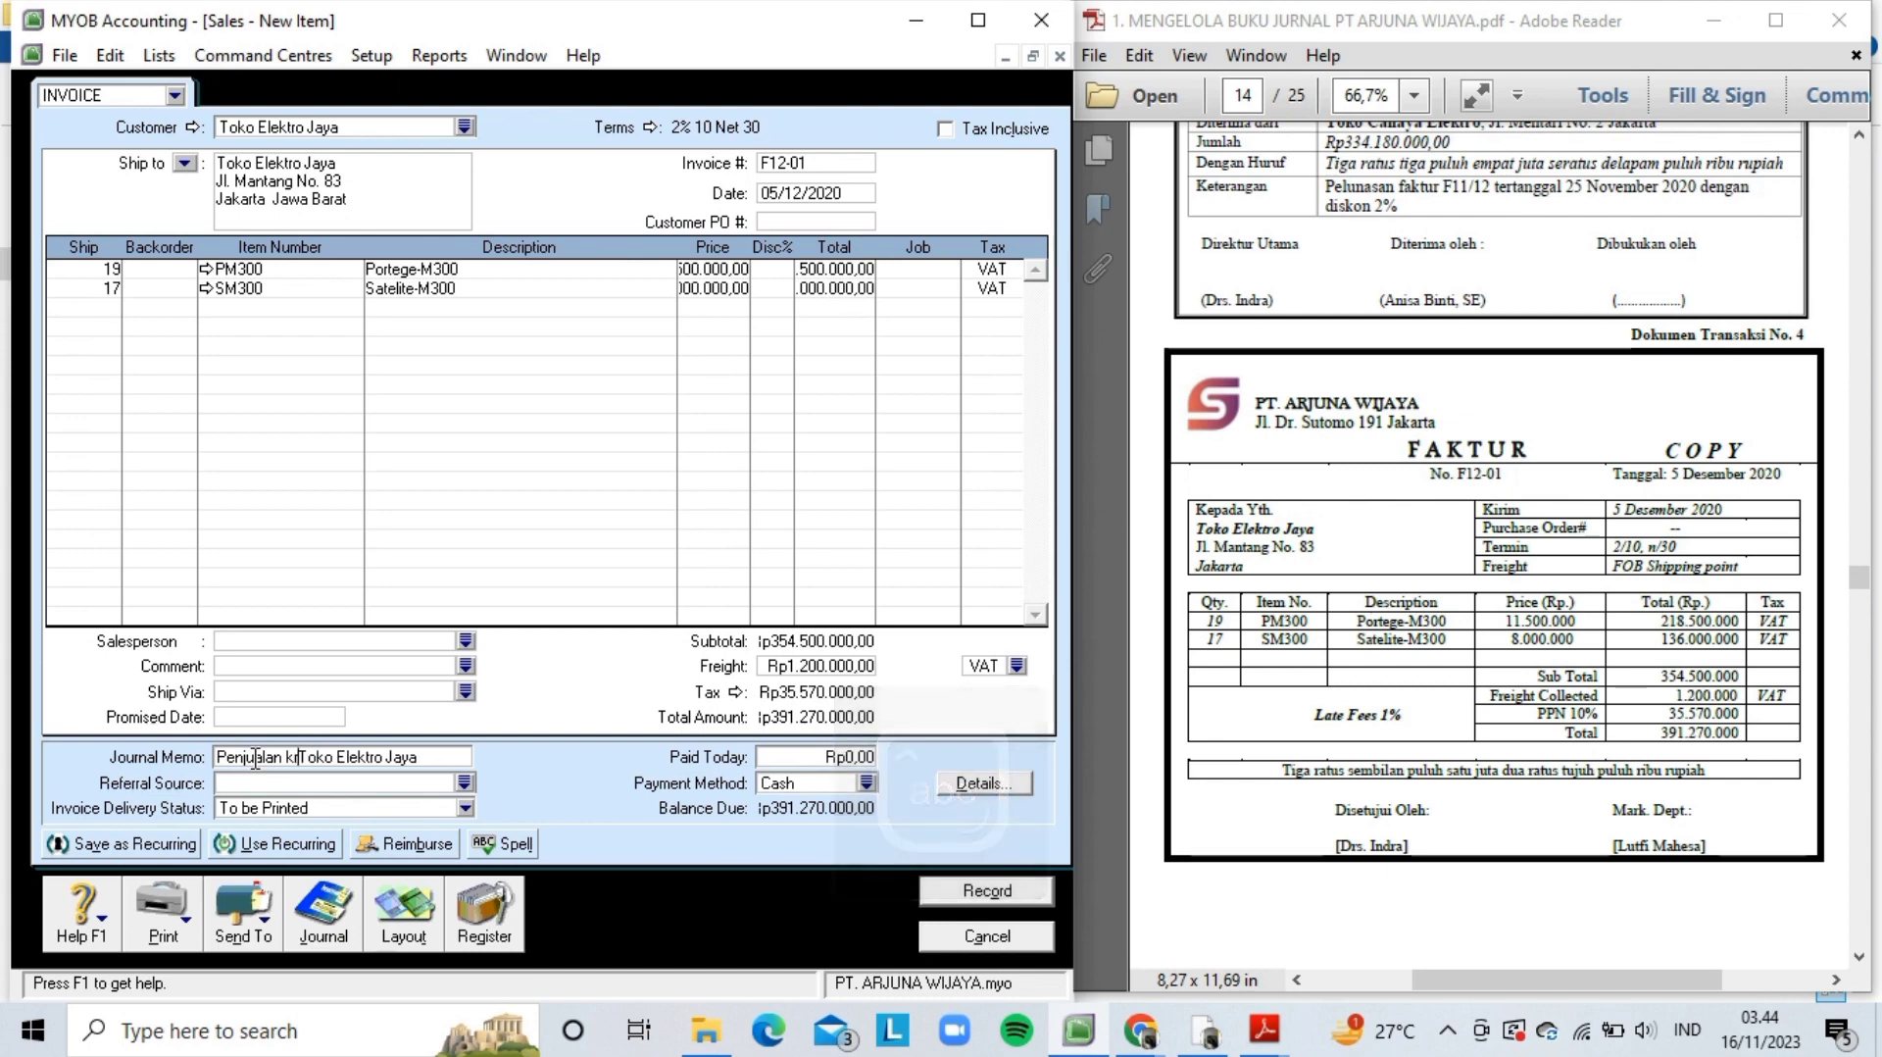
{"action": "type", "text": "kredit kepada"}
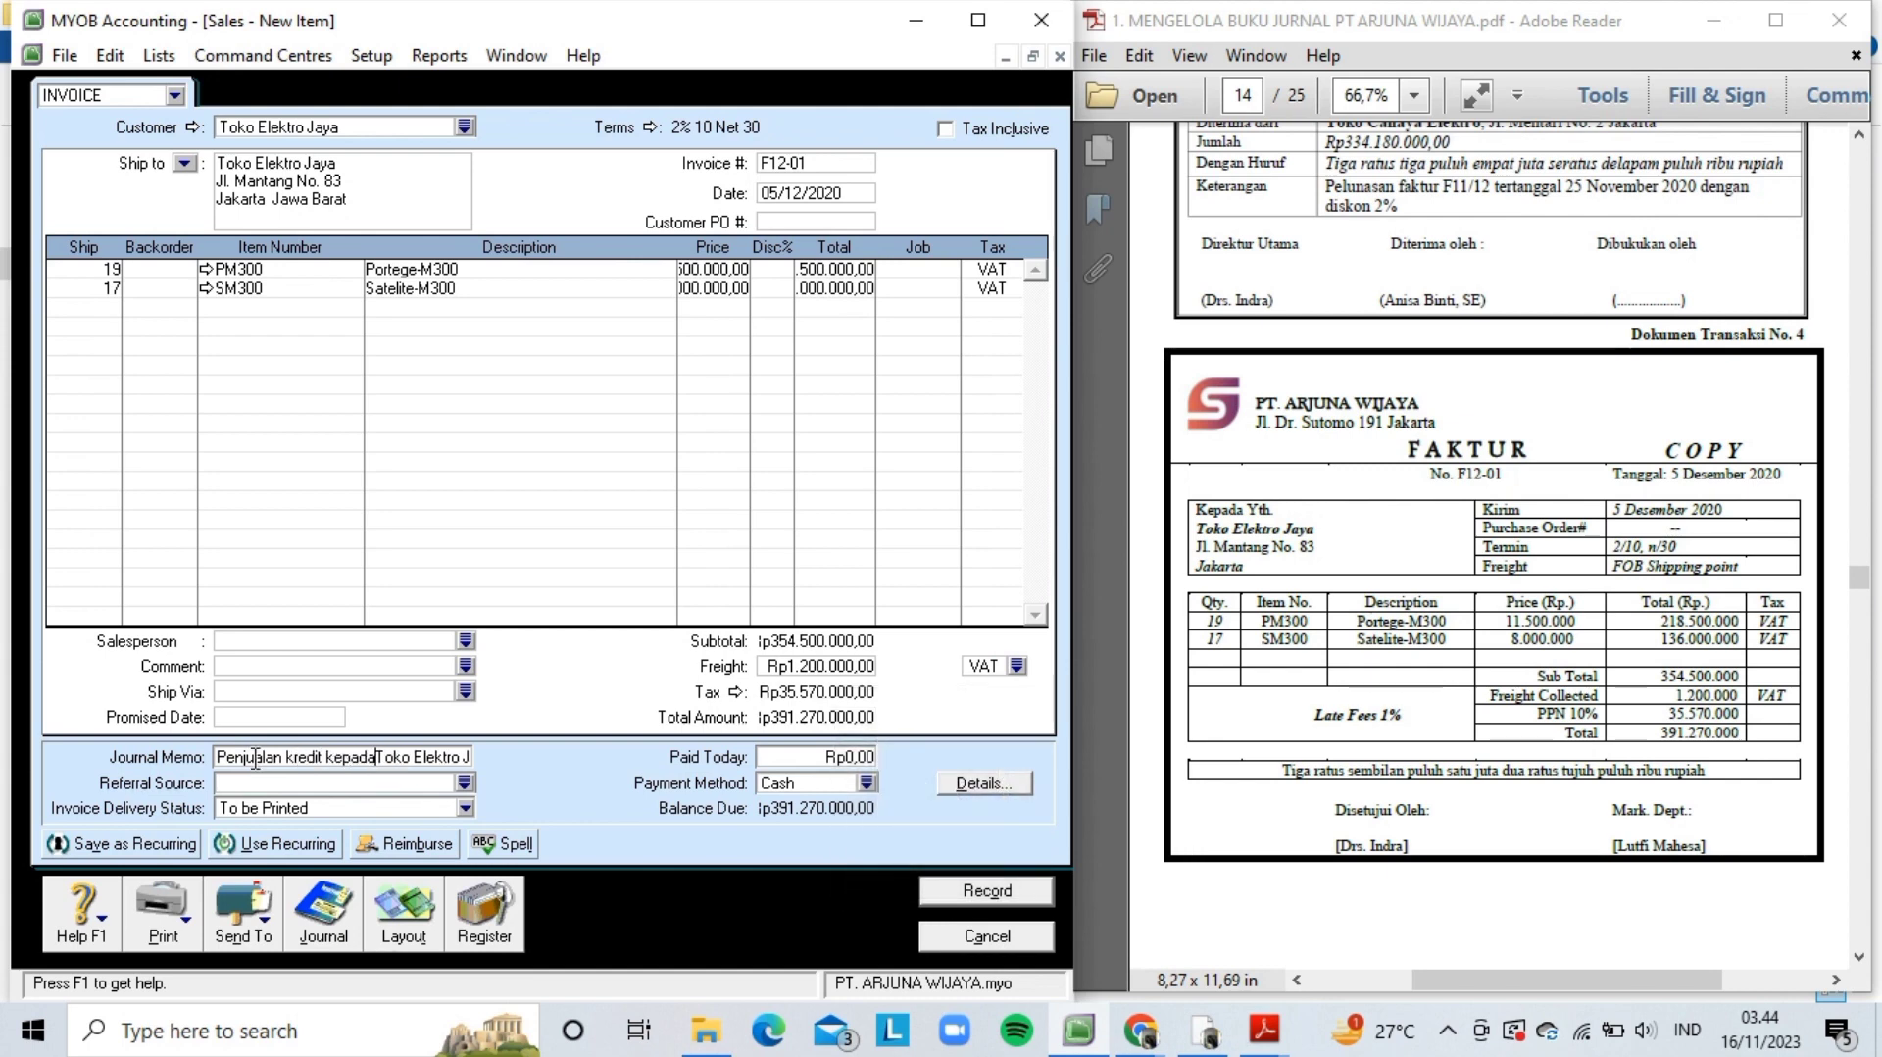
{"action": "key", "text": "Tab"}
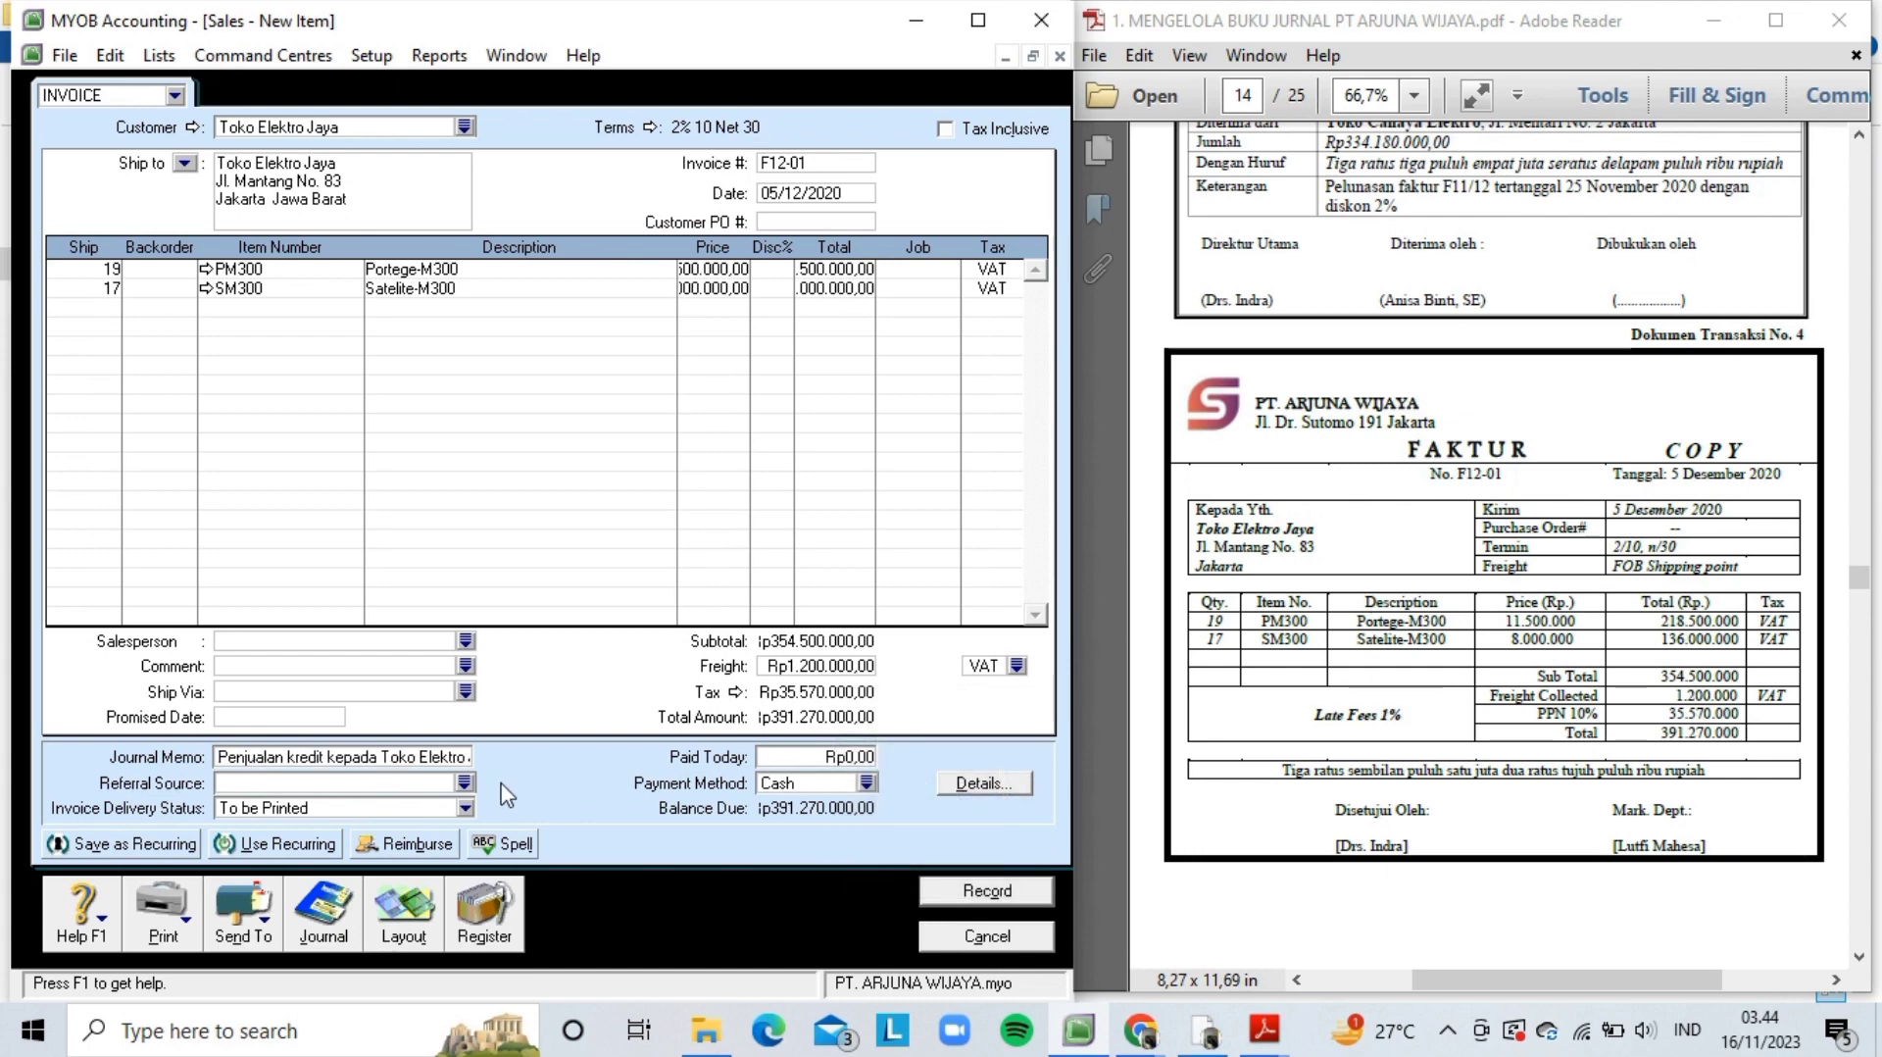
- Review the journal recap of the sales invoice and record it
{"action": "key", "text": "ctrl+r"}
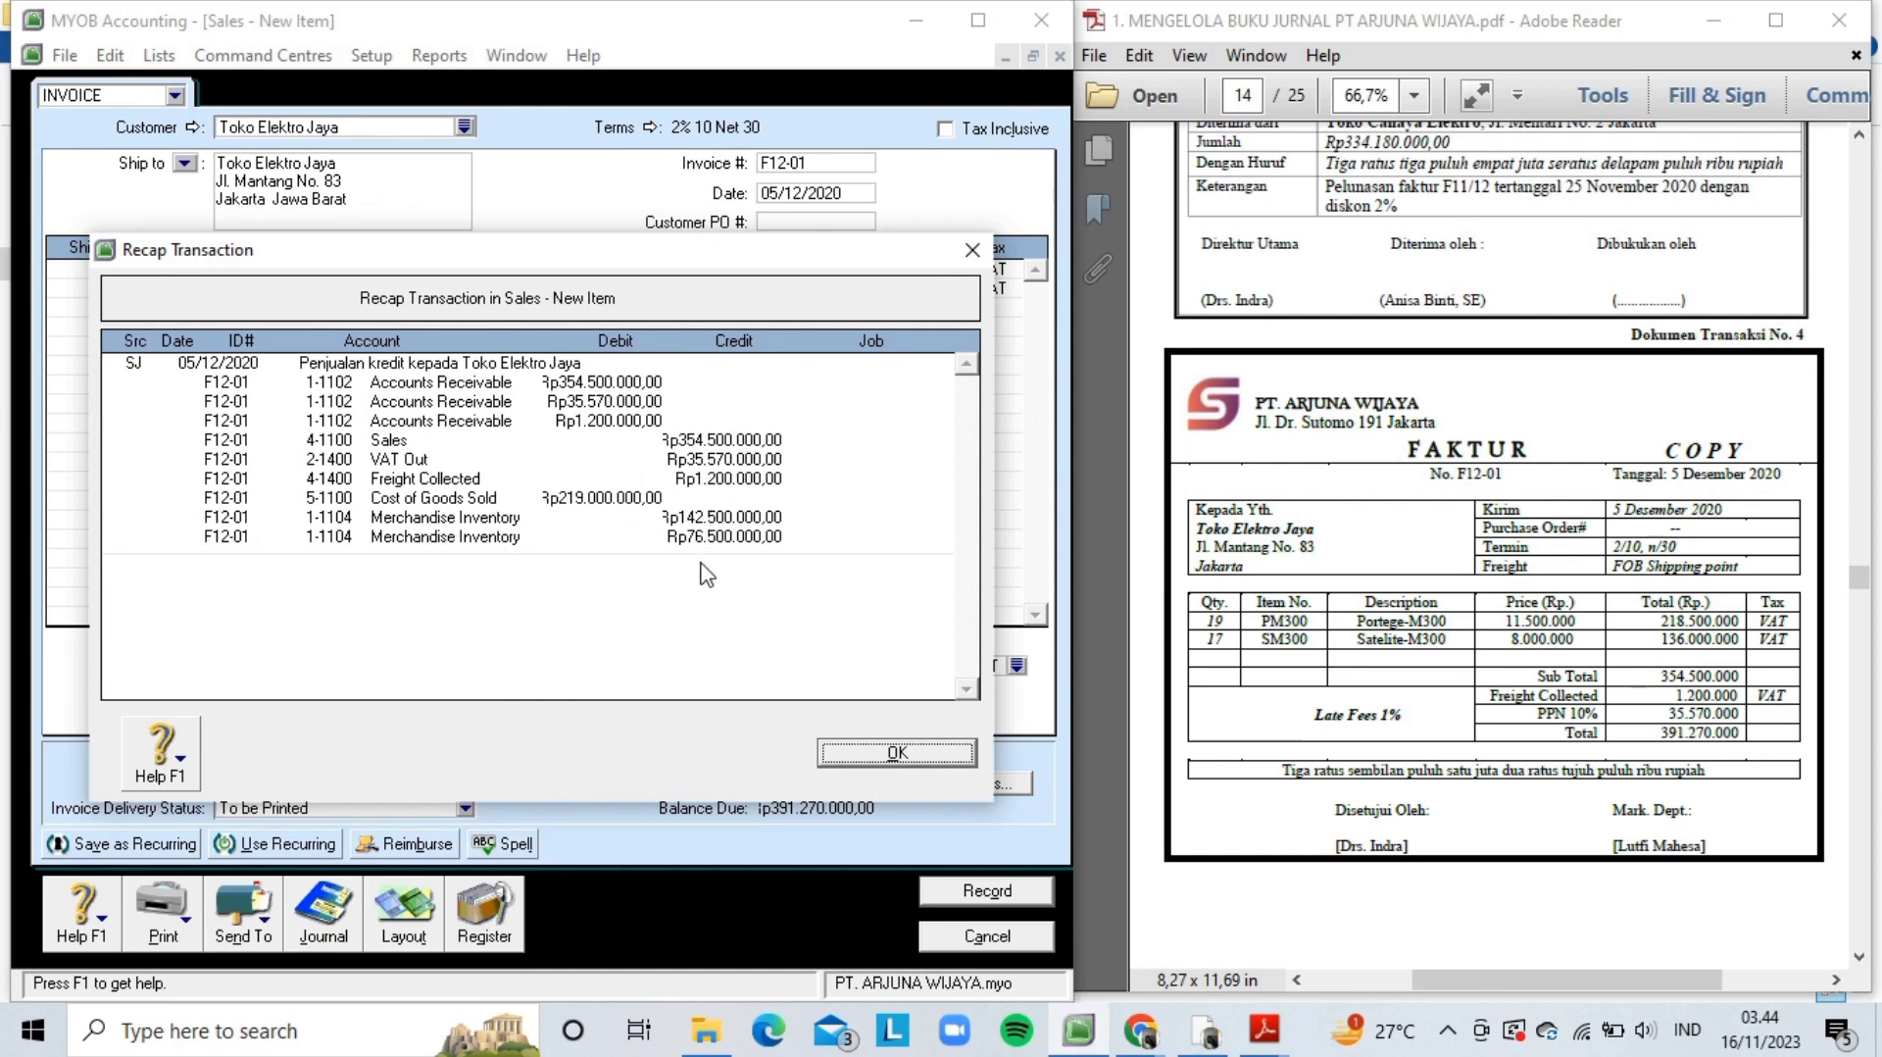
{"action": "left_click", "coordinate": [871, 762]}
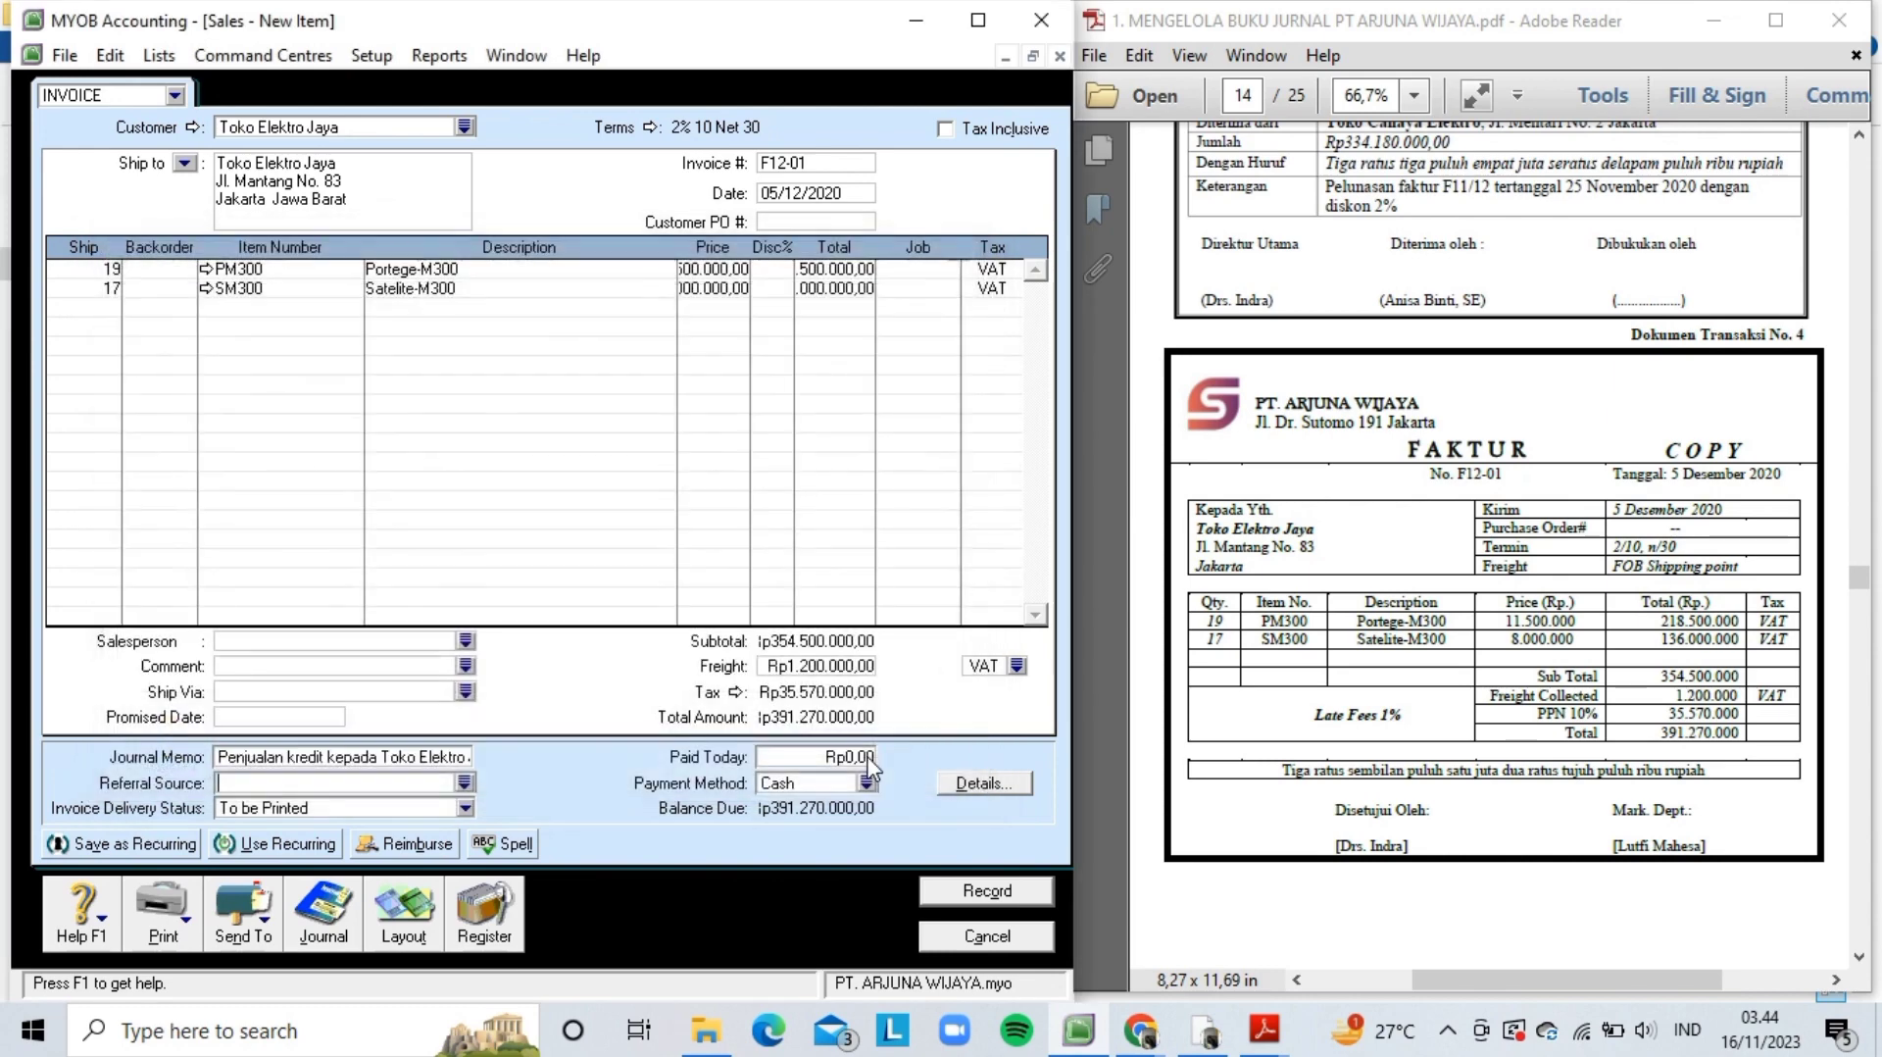
{"action": "left_click", "coordinate": [943, 894]}
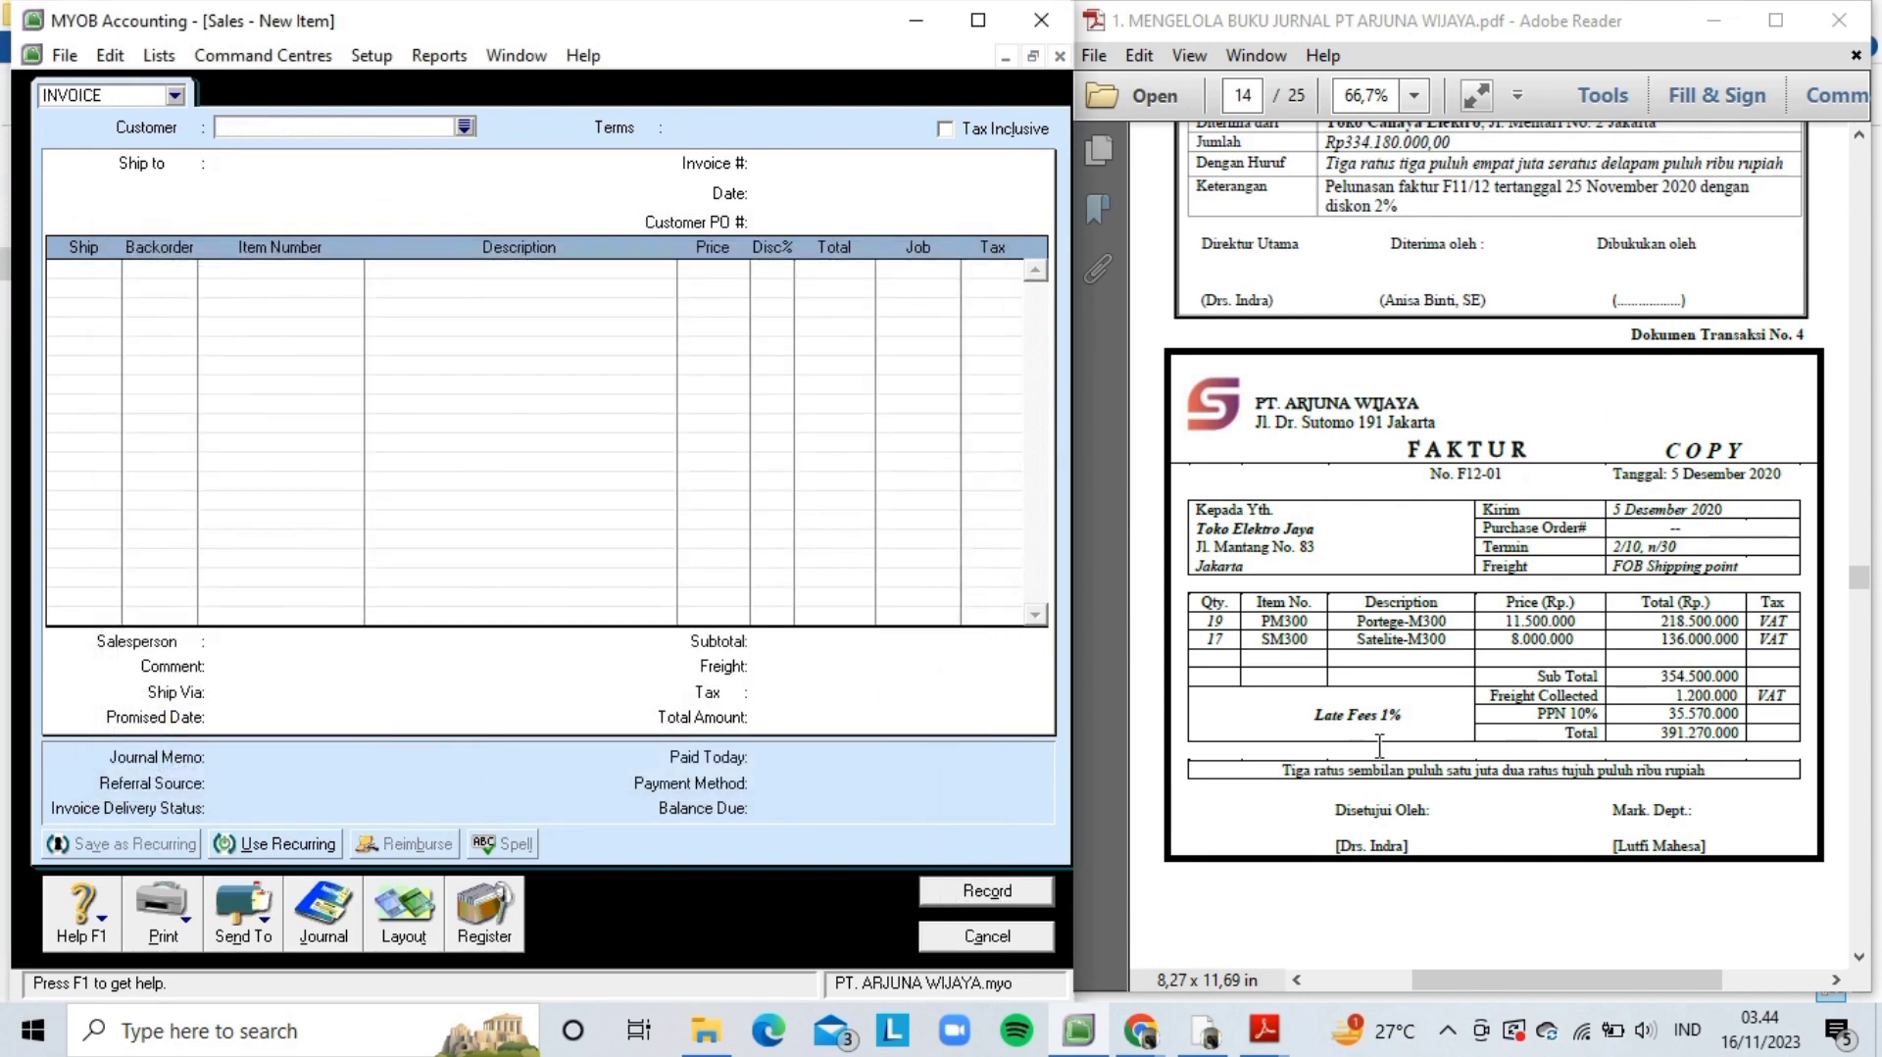
- Start a bill payment from the Cash In Bank account for supplier PT. Jaya Tech, following transaction document no. 5
{"action": "scroll", "coordinate": [1381, 745], "scroll_direction": "down", "scroll_amount": 3}
{"action": "scroll", "coordinate": [1380, 745], "scroll_direction": "down", "scroll_amount": 5}
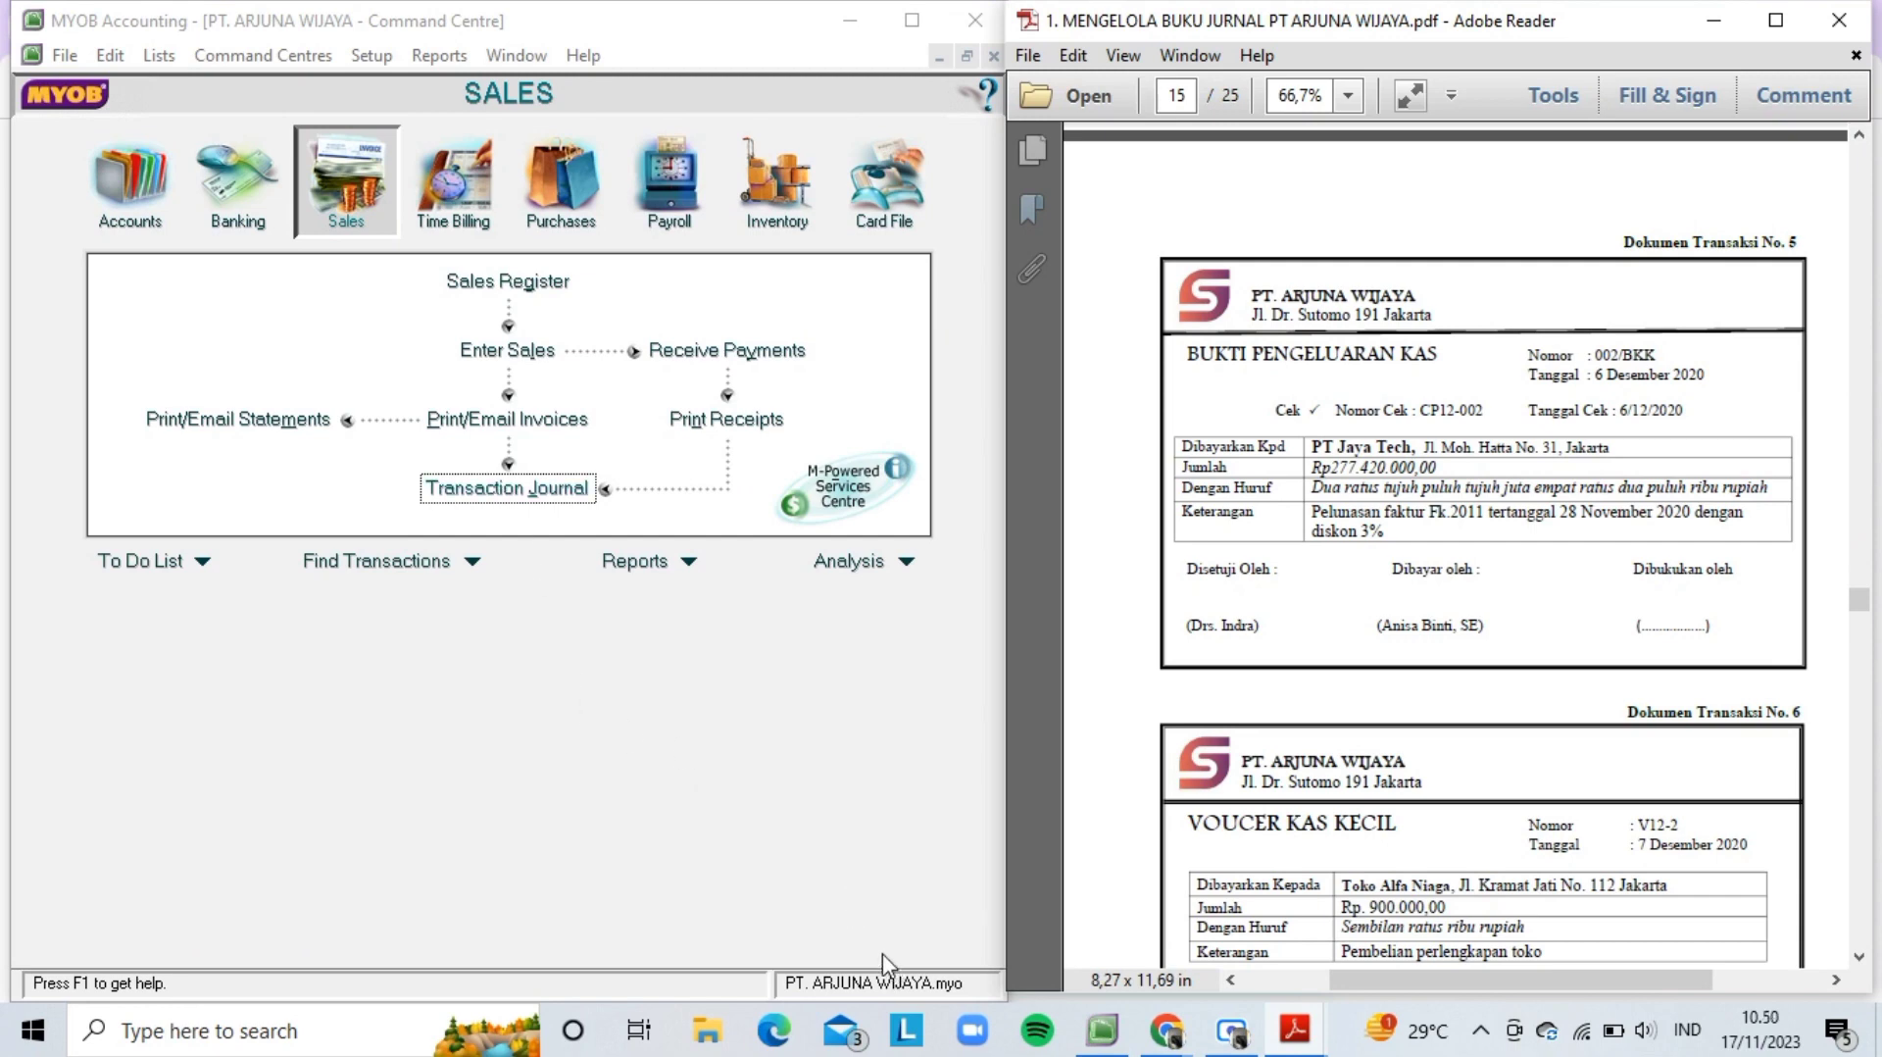
{"action": "left_click", "coordinate": [537, 218]}
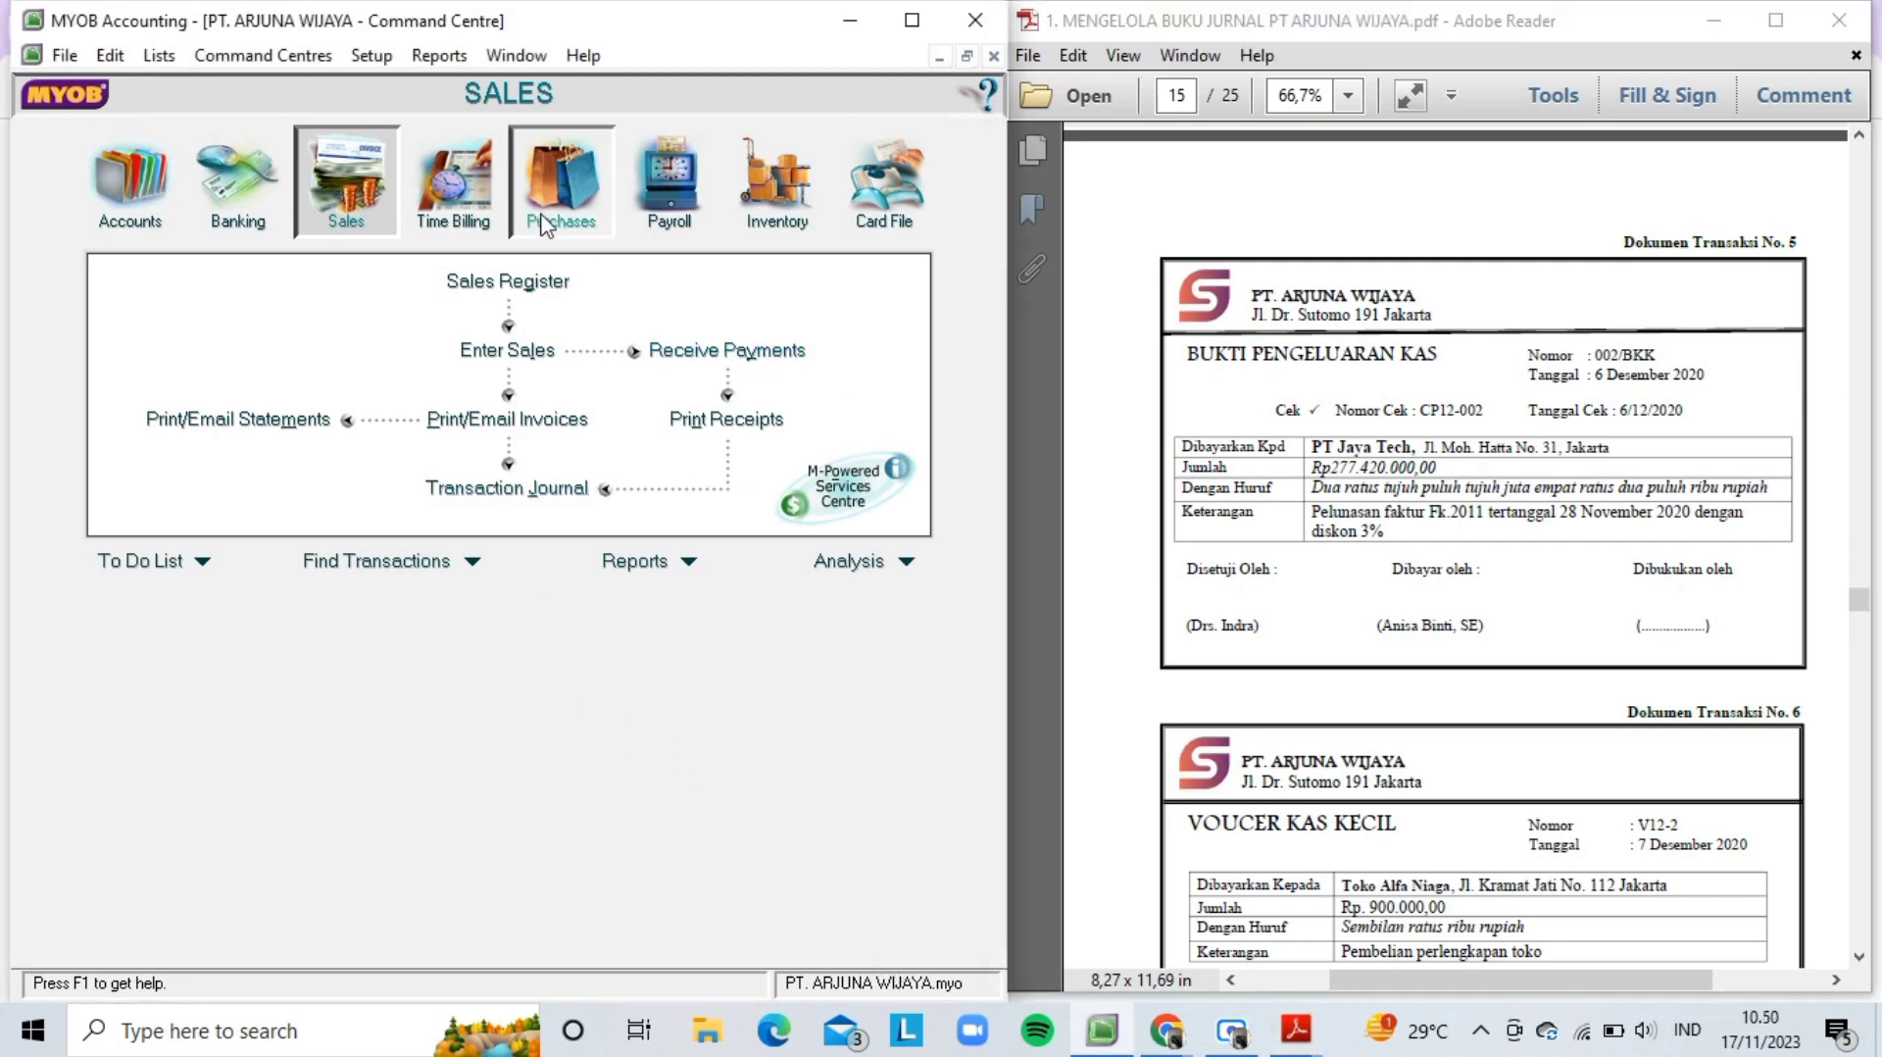
{"action": "left_click", "coordinate": [243, 351]}
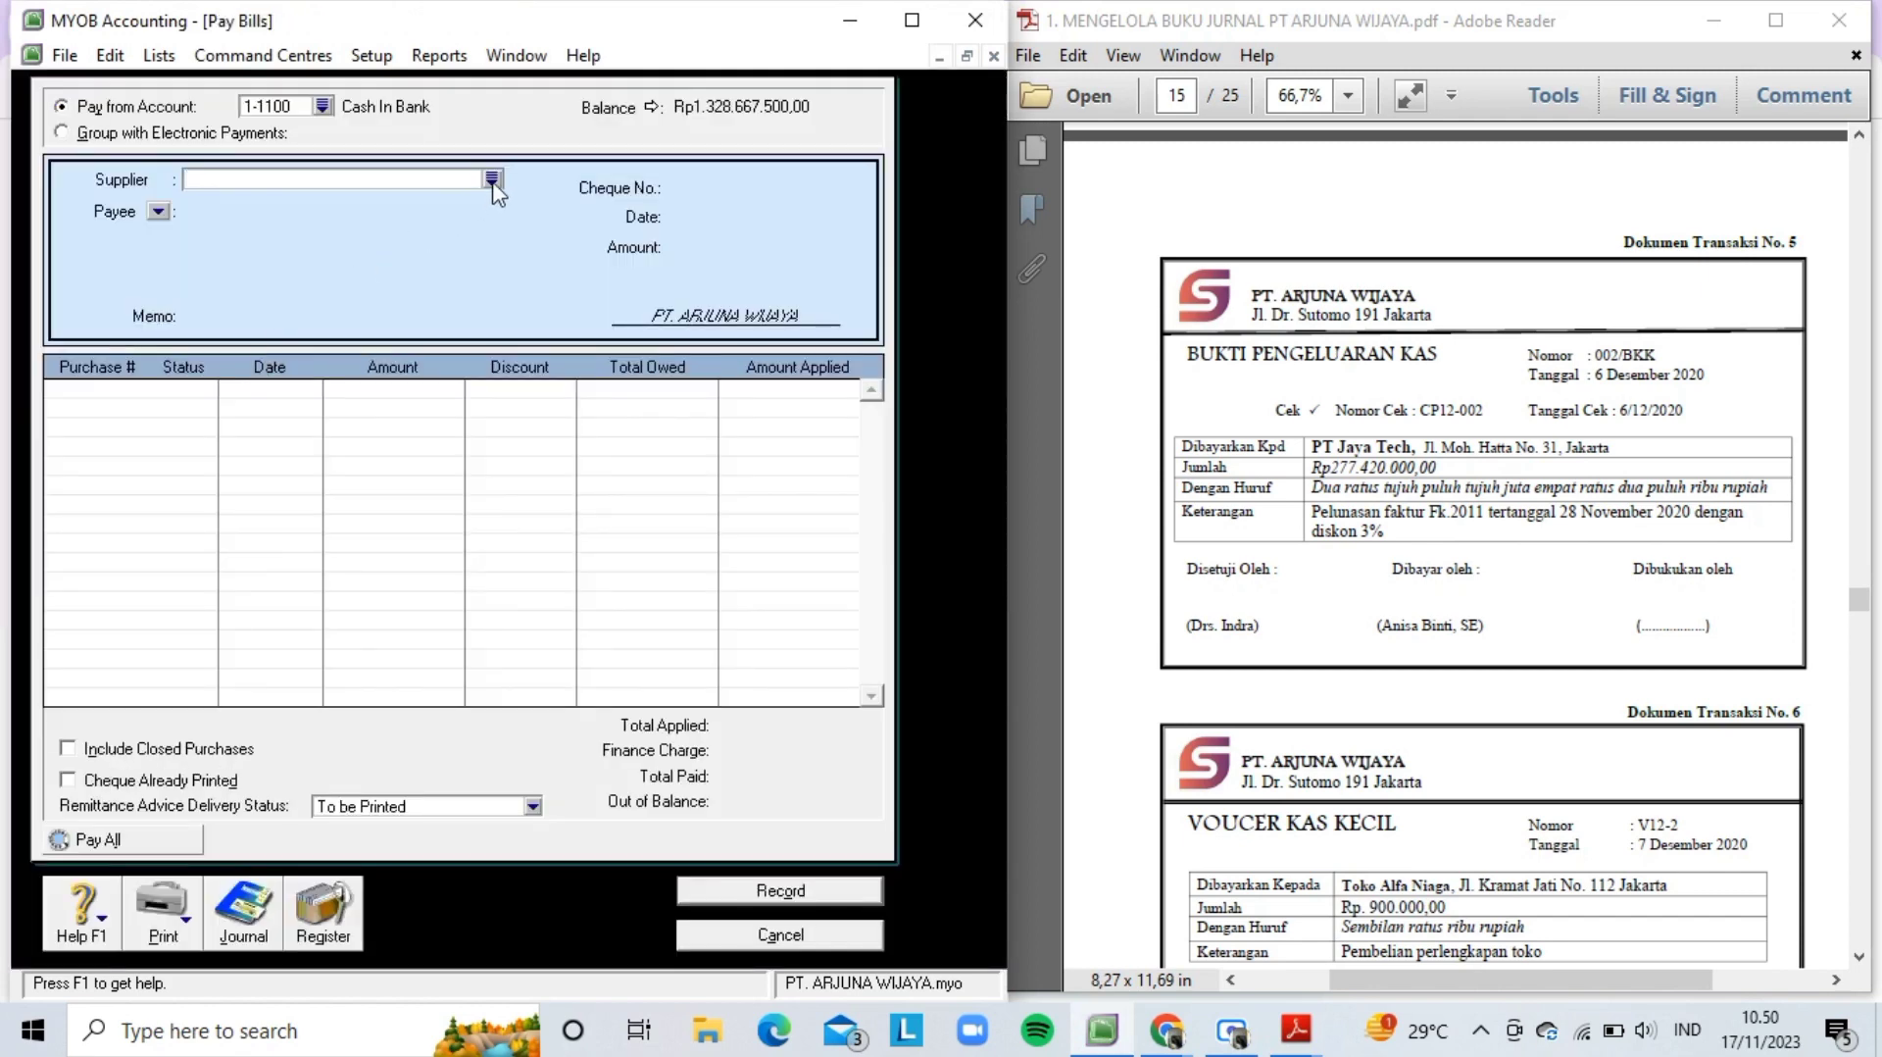
{"action": "left_click", "coordinate": [494, 181]}
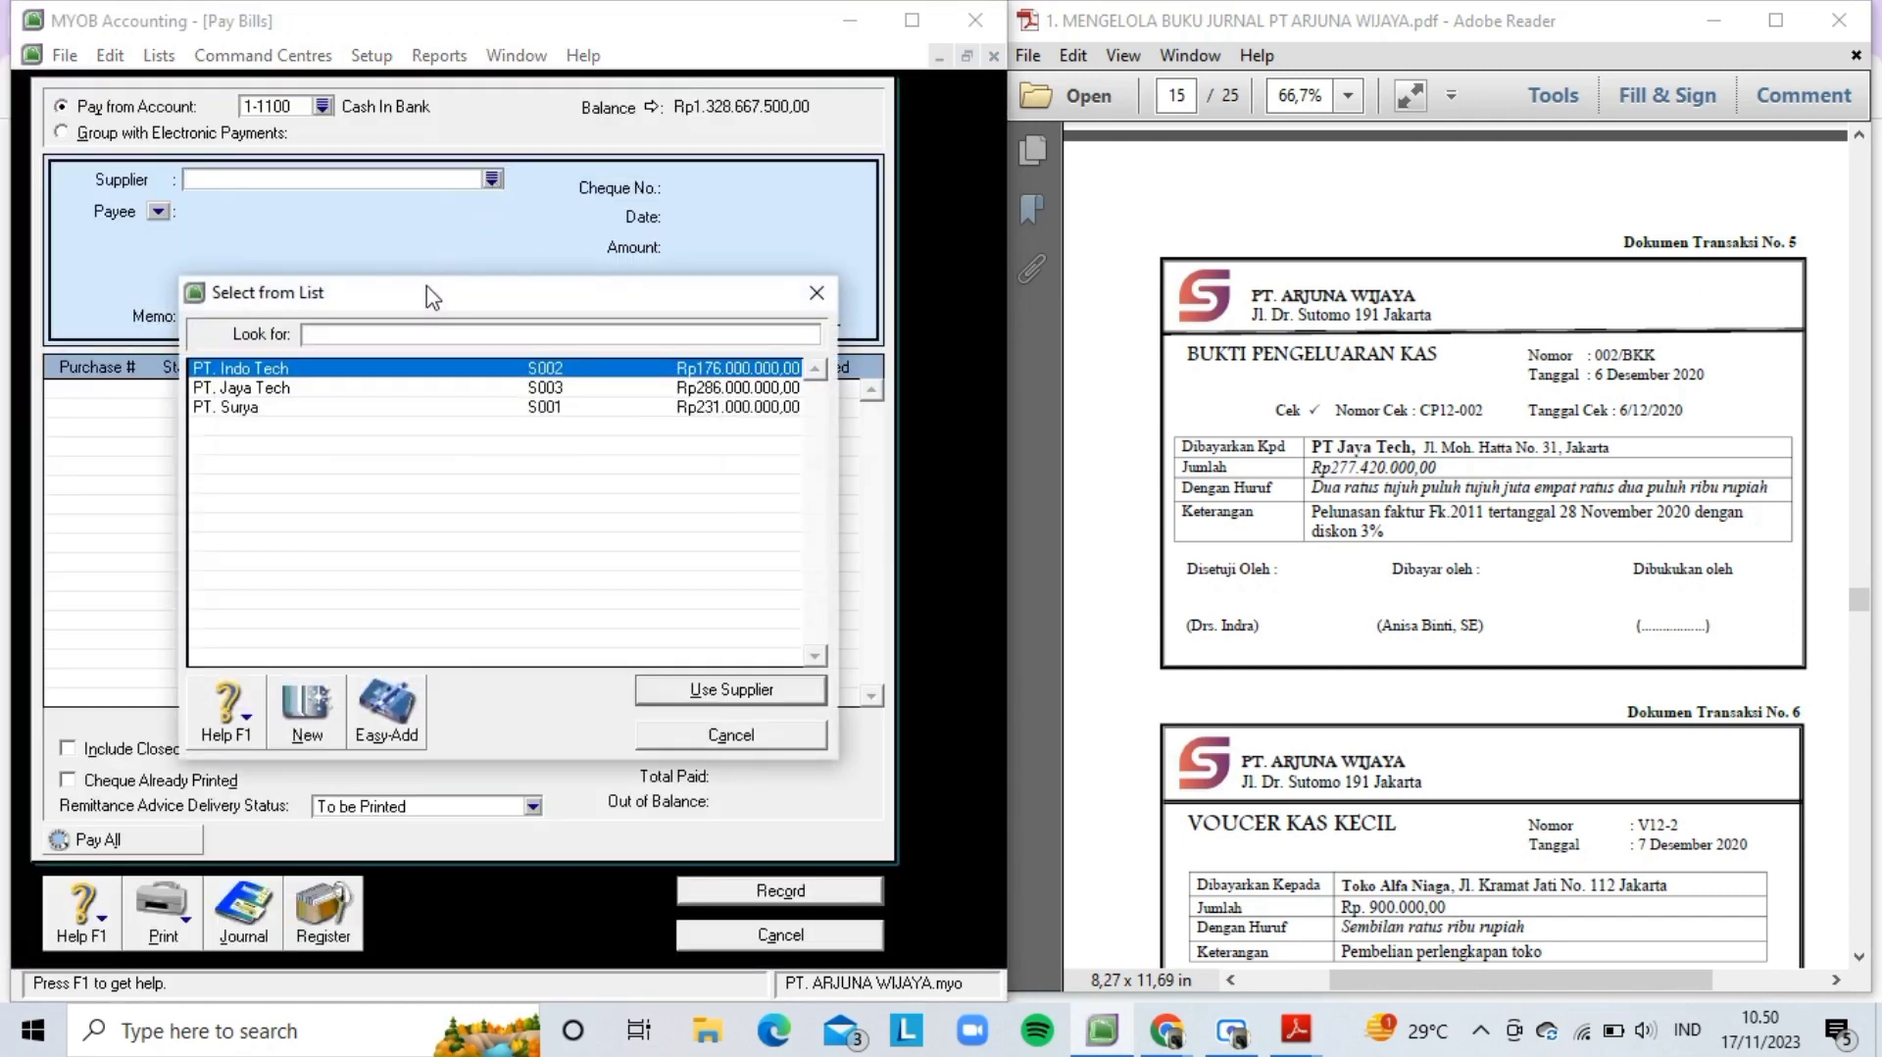
{"action": "double_click", "coordinate": [389, 390]}
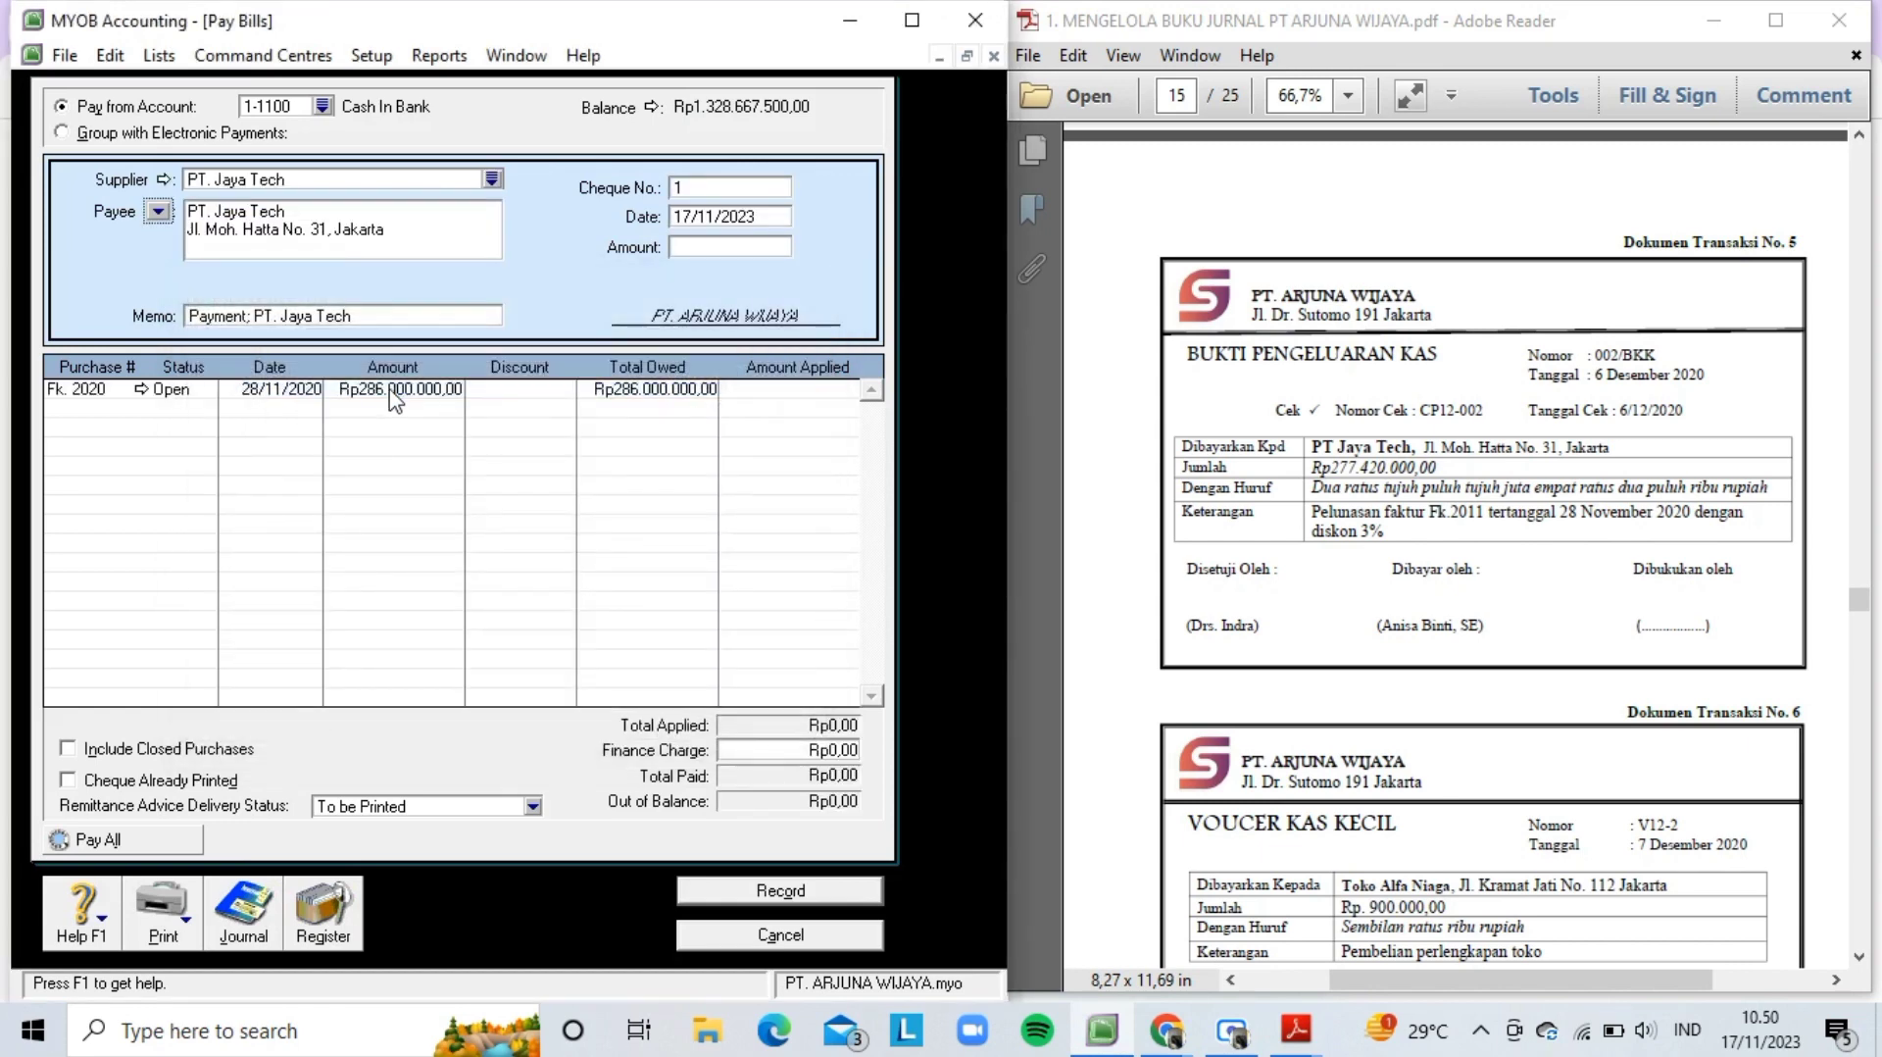
- Change the bill payment's memo to "Pelunasan faktur kepada PT. Jaya Tech"
{"action": "left_click", "coordinate": [382, 208]}
{"action": "key", "text": "Tab"}
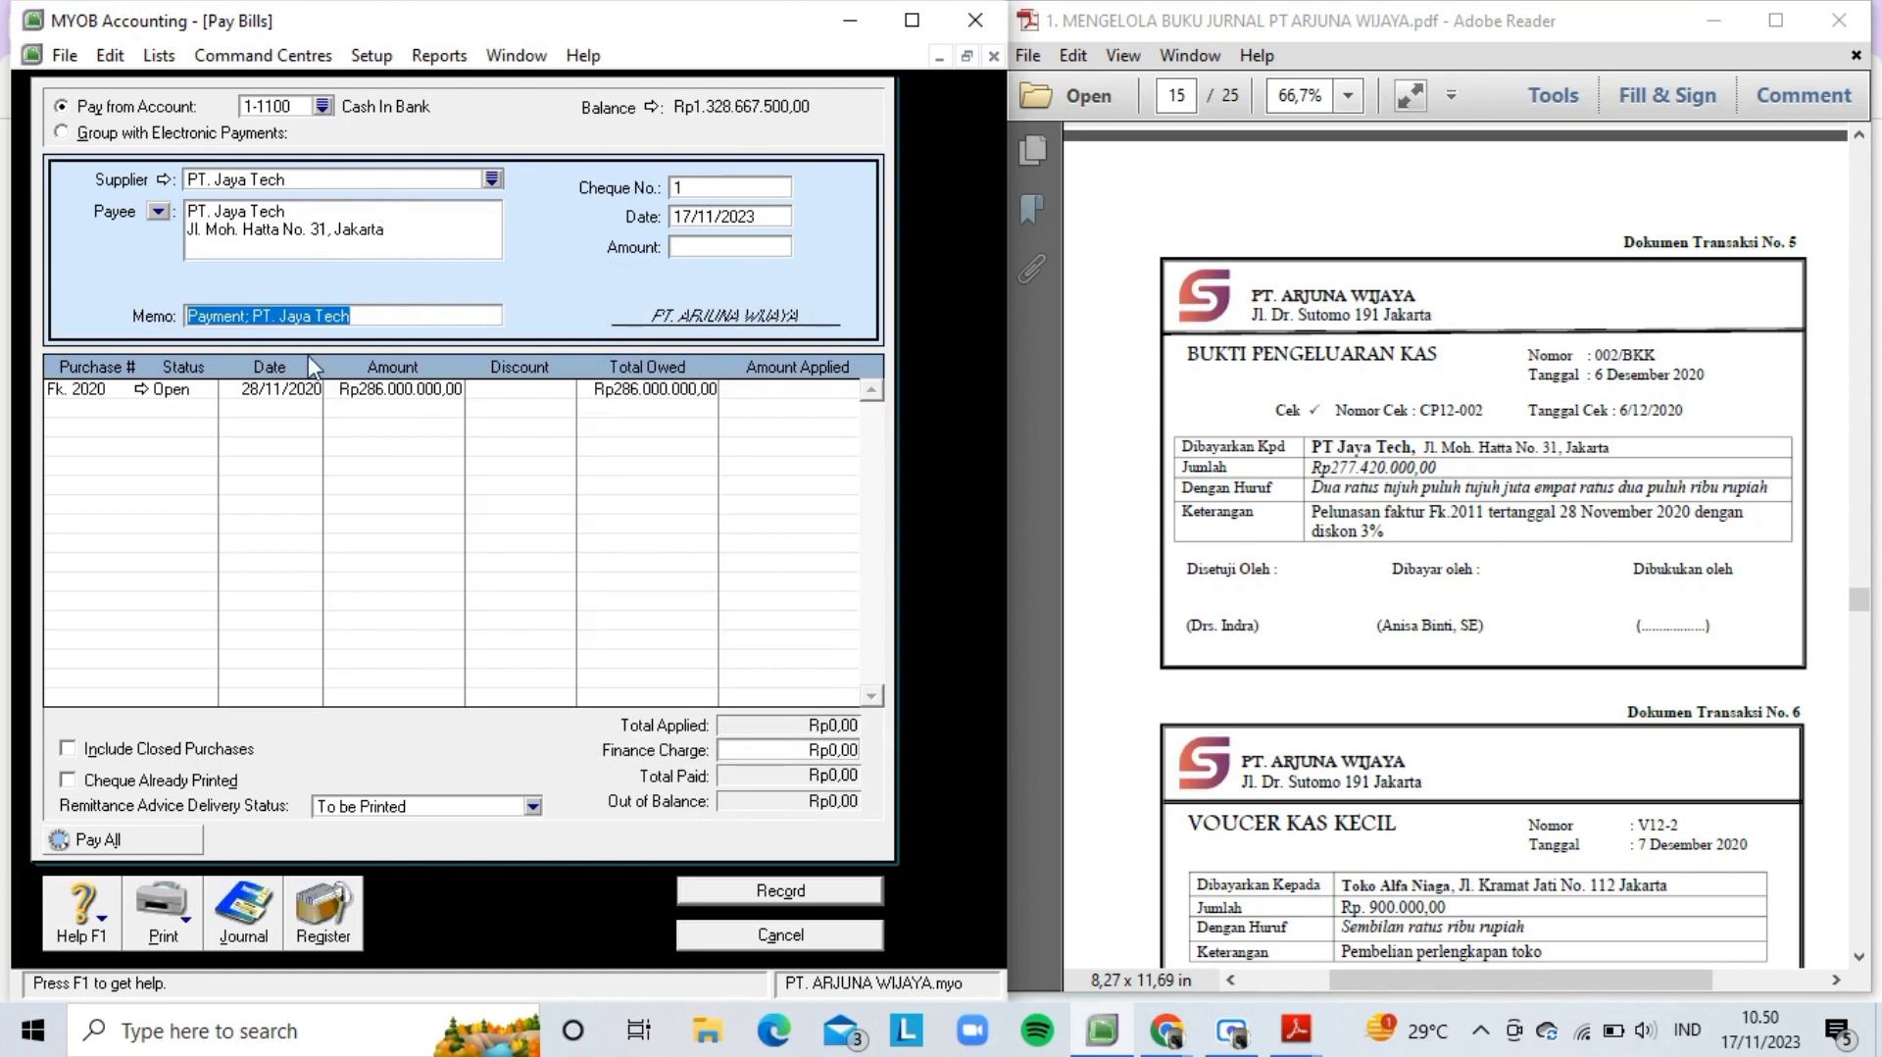
{"action": "left_click", "coordinate": [250, 316]}
{"action": "key", "text": "BackSpace"}
{"action": "key", "text": "BackSpace"}
{"action": "key", "text": "BackSpace"}
{"action": "key", "text": "BackSpace"}
{"action": "key", "text": "BackSpace"}
{"action": "key", "text": "BackSpace"}
{"action": "key", "text": "BackSpace"}
{"action": "key", "text": "BackSpace"}
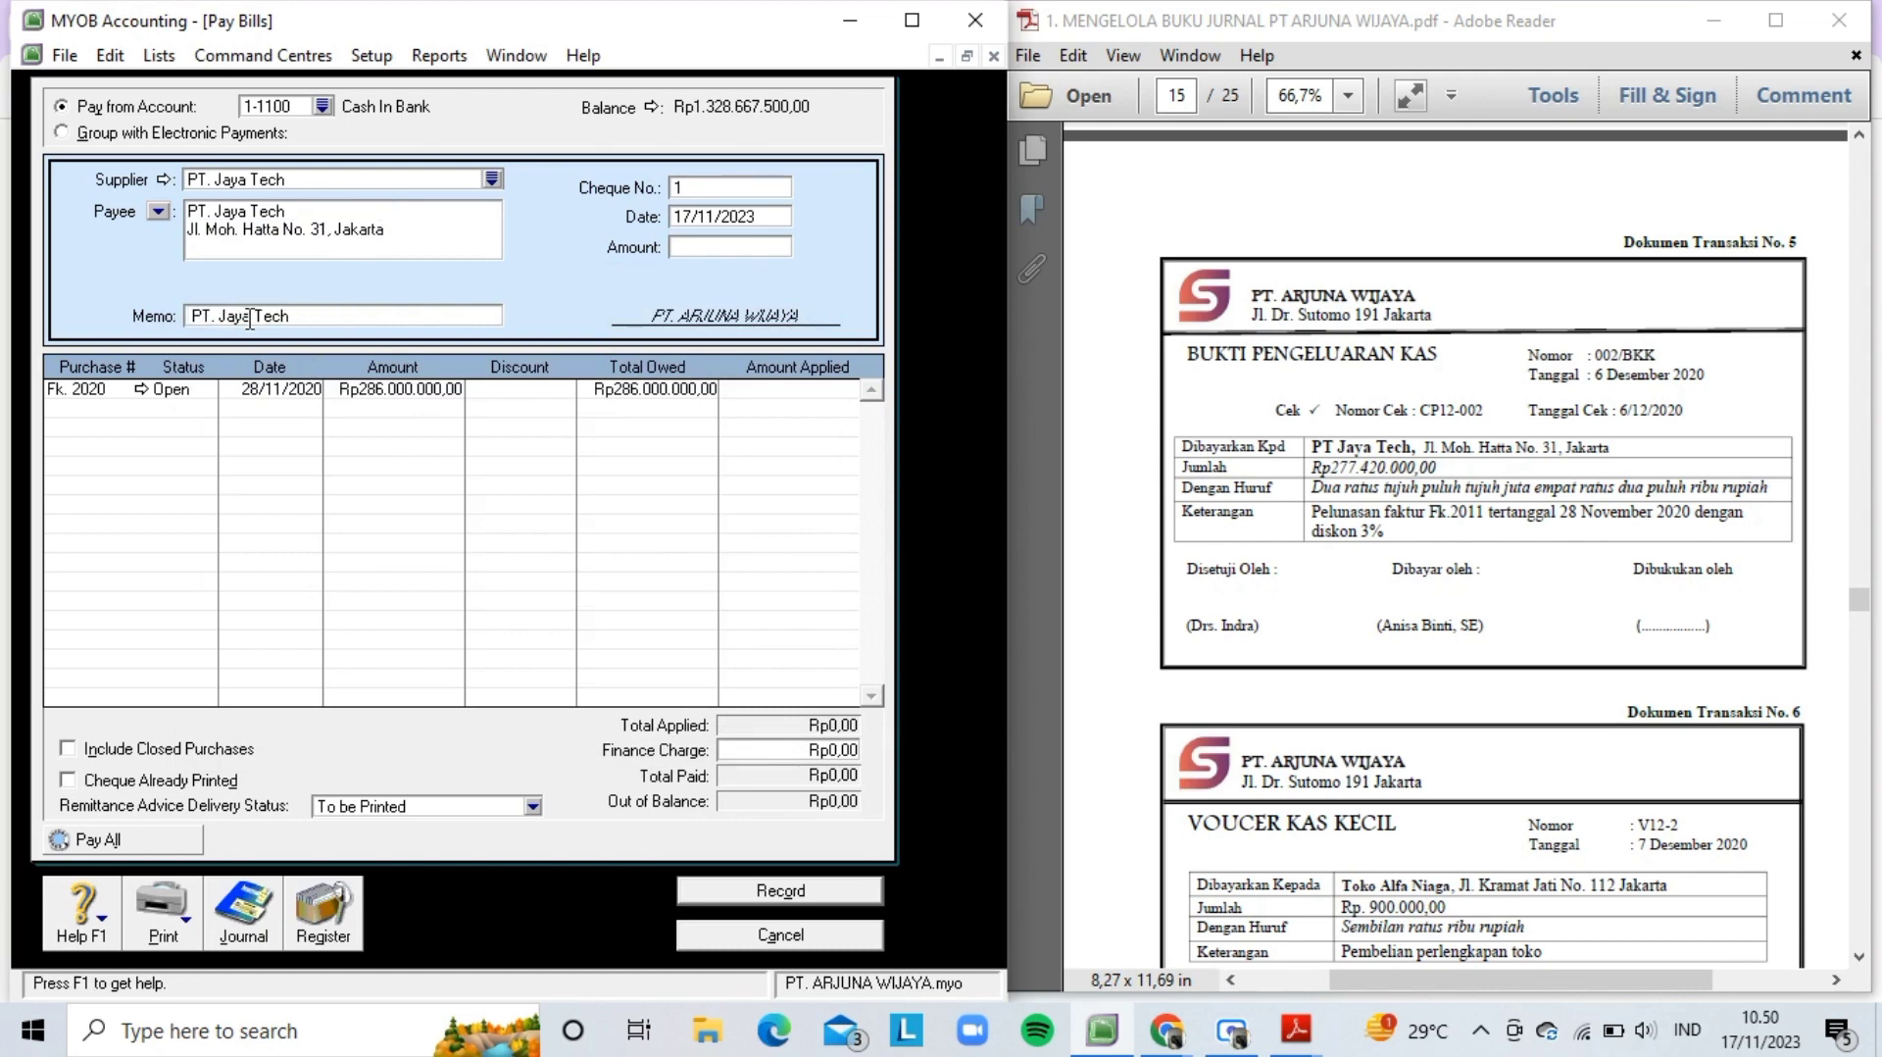
{"action": "type", "text": "P"}
{"action": "key", "text": "Caps_Lock"}
{"action": "type", "text": "eluna"}
{"action": "type", "text": "san fa"}
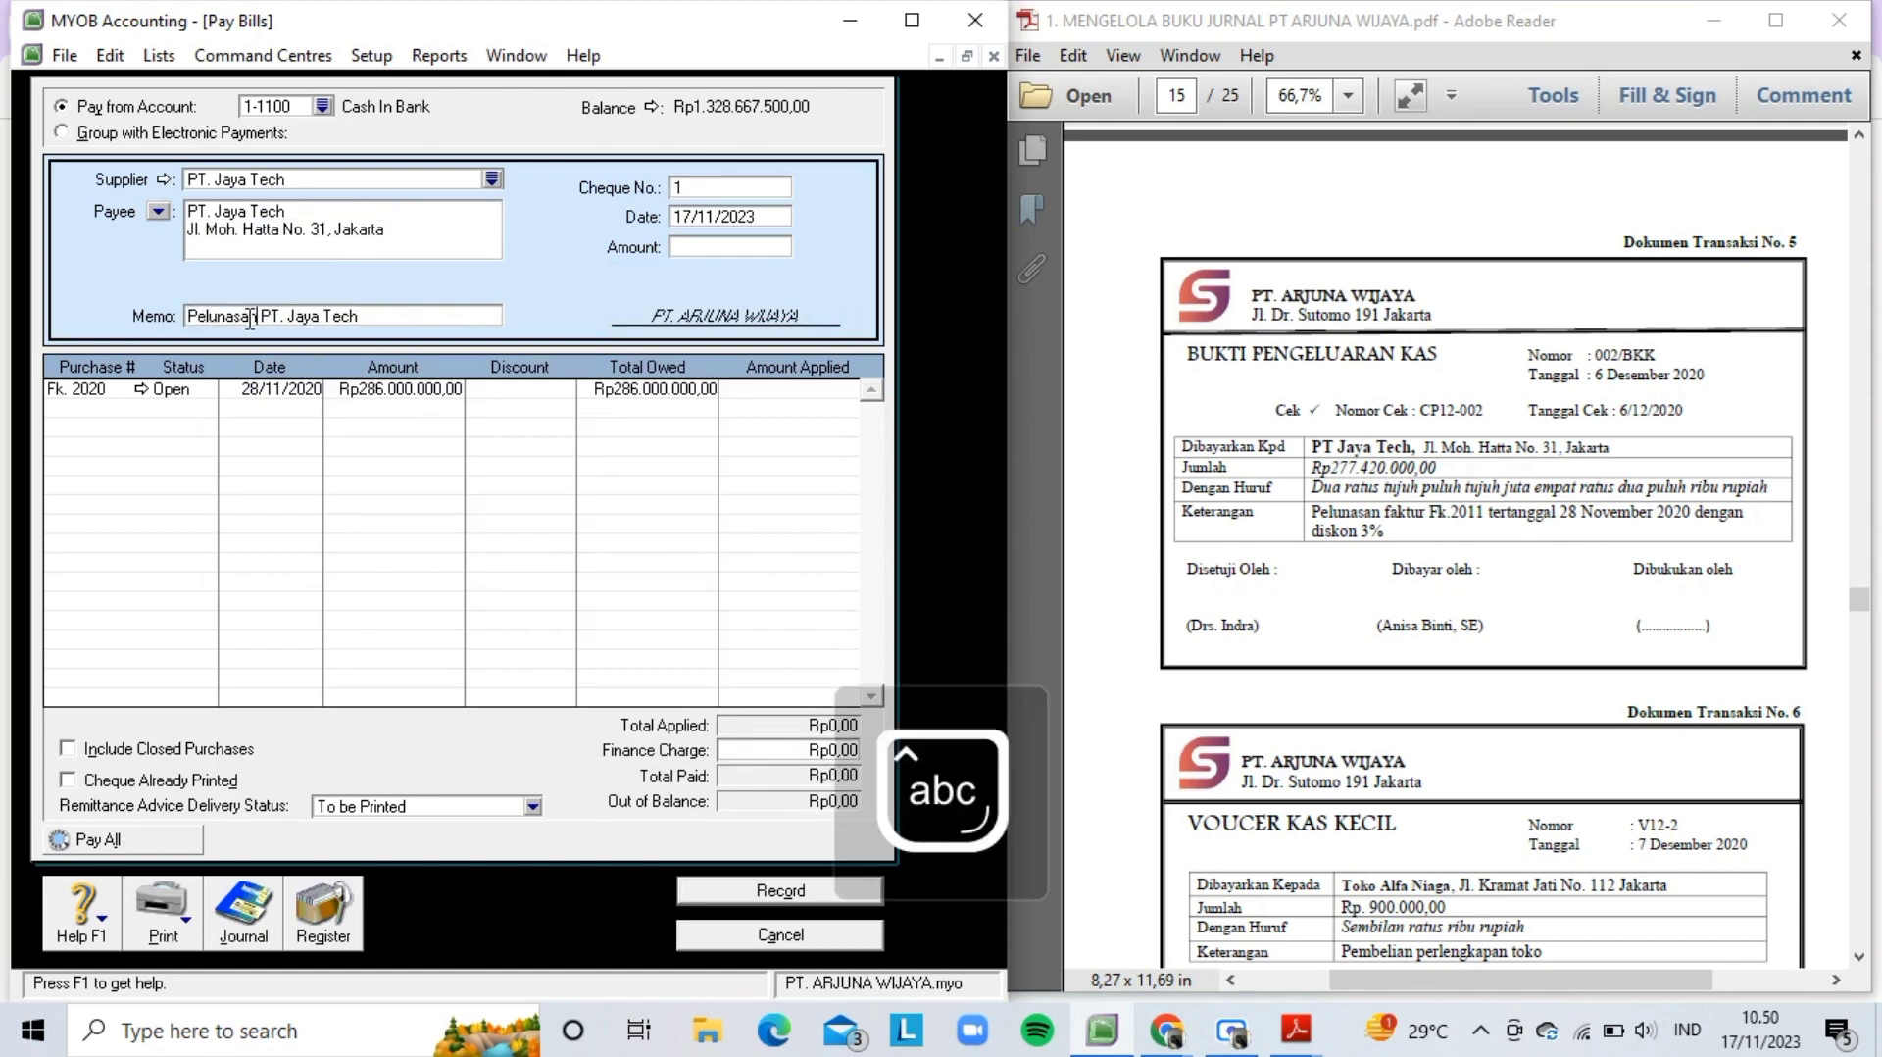
{"action": "type", "text": "ktur kepada"}
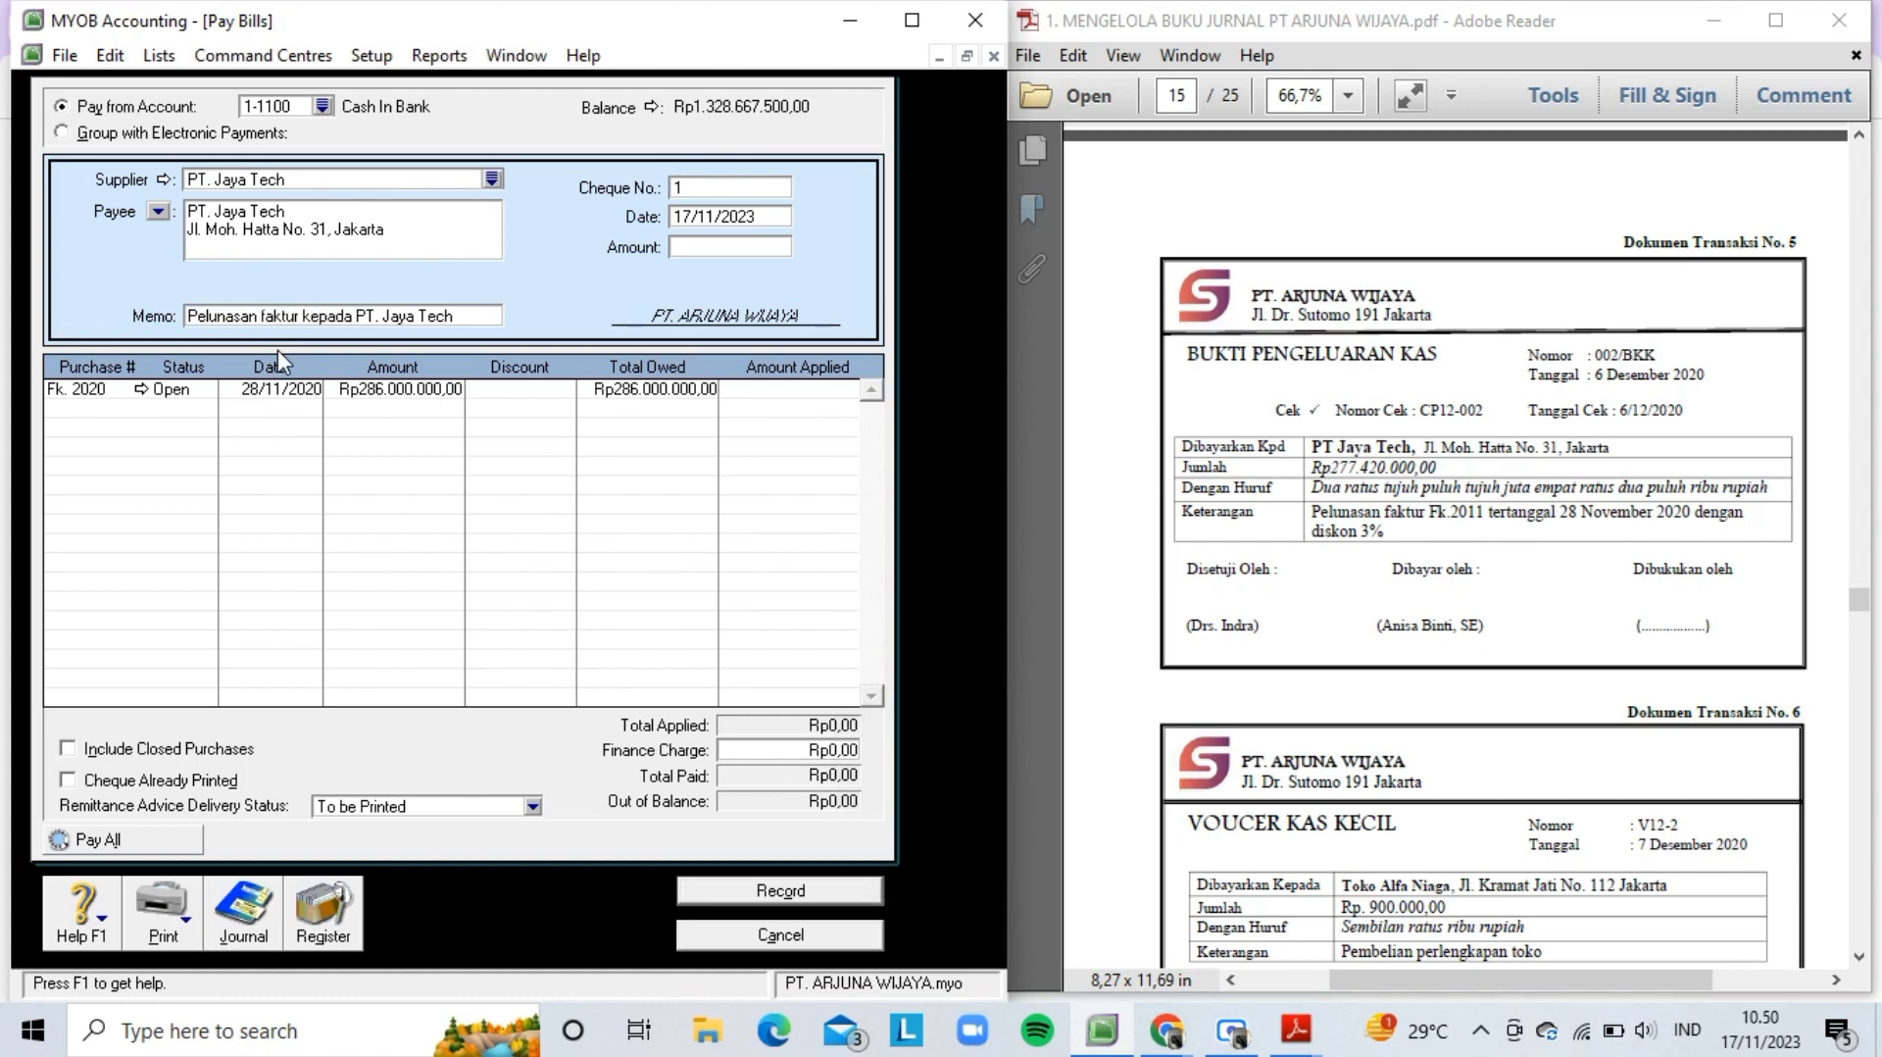
{"action": "key", "text": "Tab"}
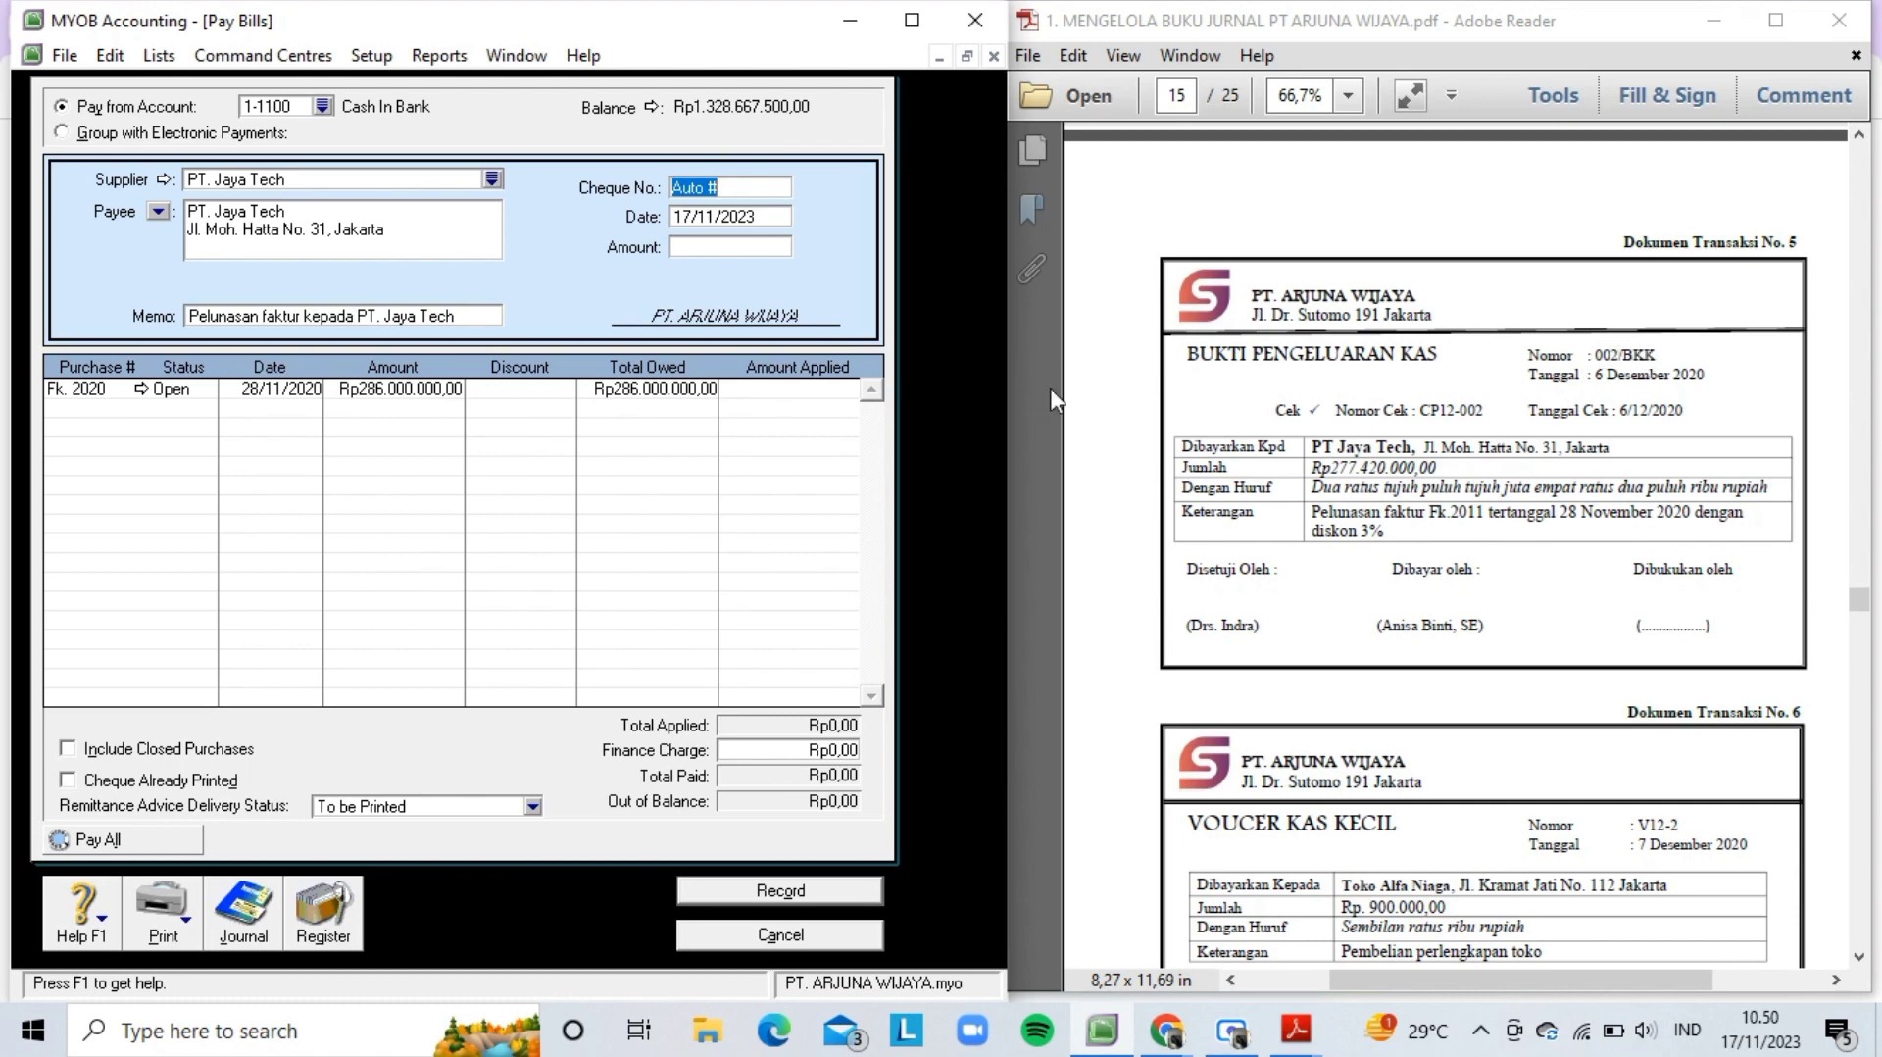
- Set the payment's cheque number to 002/BKK and its date to 06/12/2020
{"action": "type", "text": "002/"}
{"action": "key", "text": "Caps_Lock"}
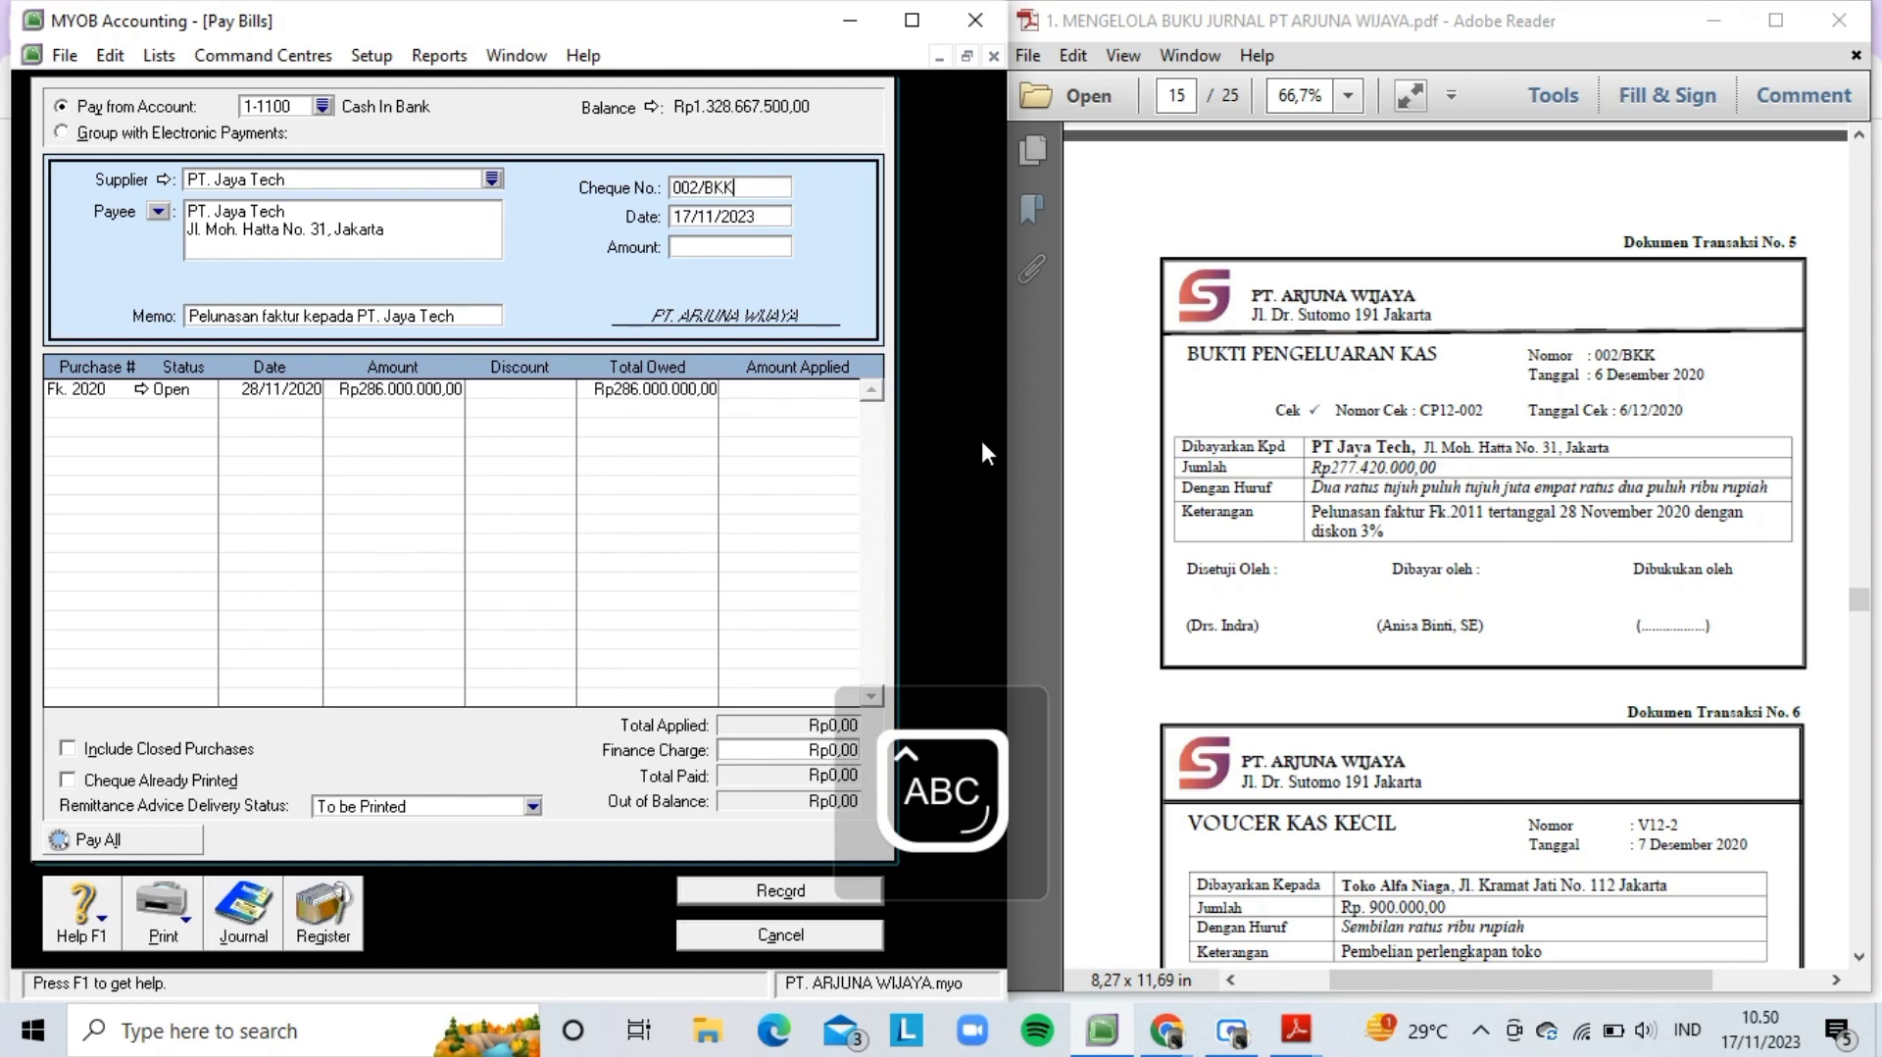
{"action": "key", "text": "Tab"}
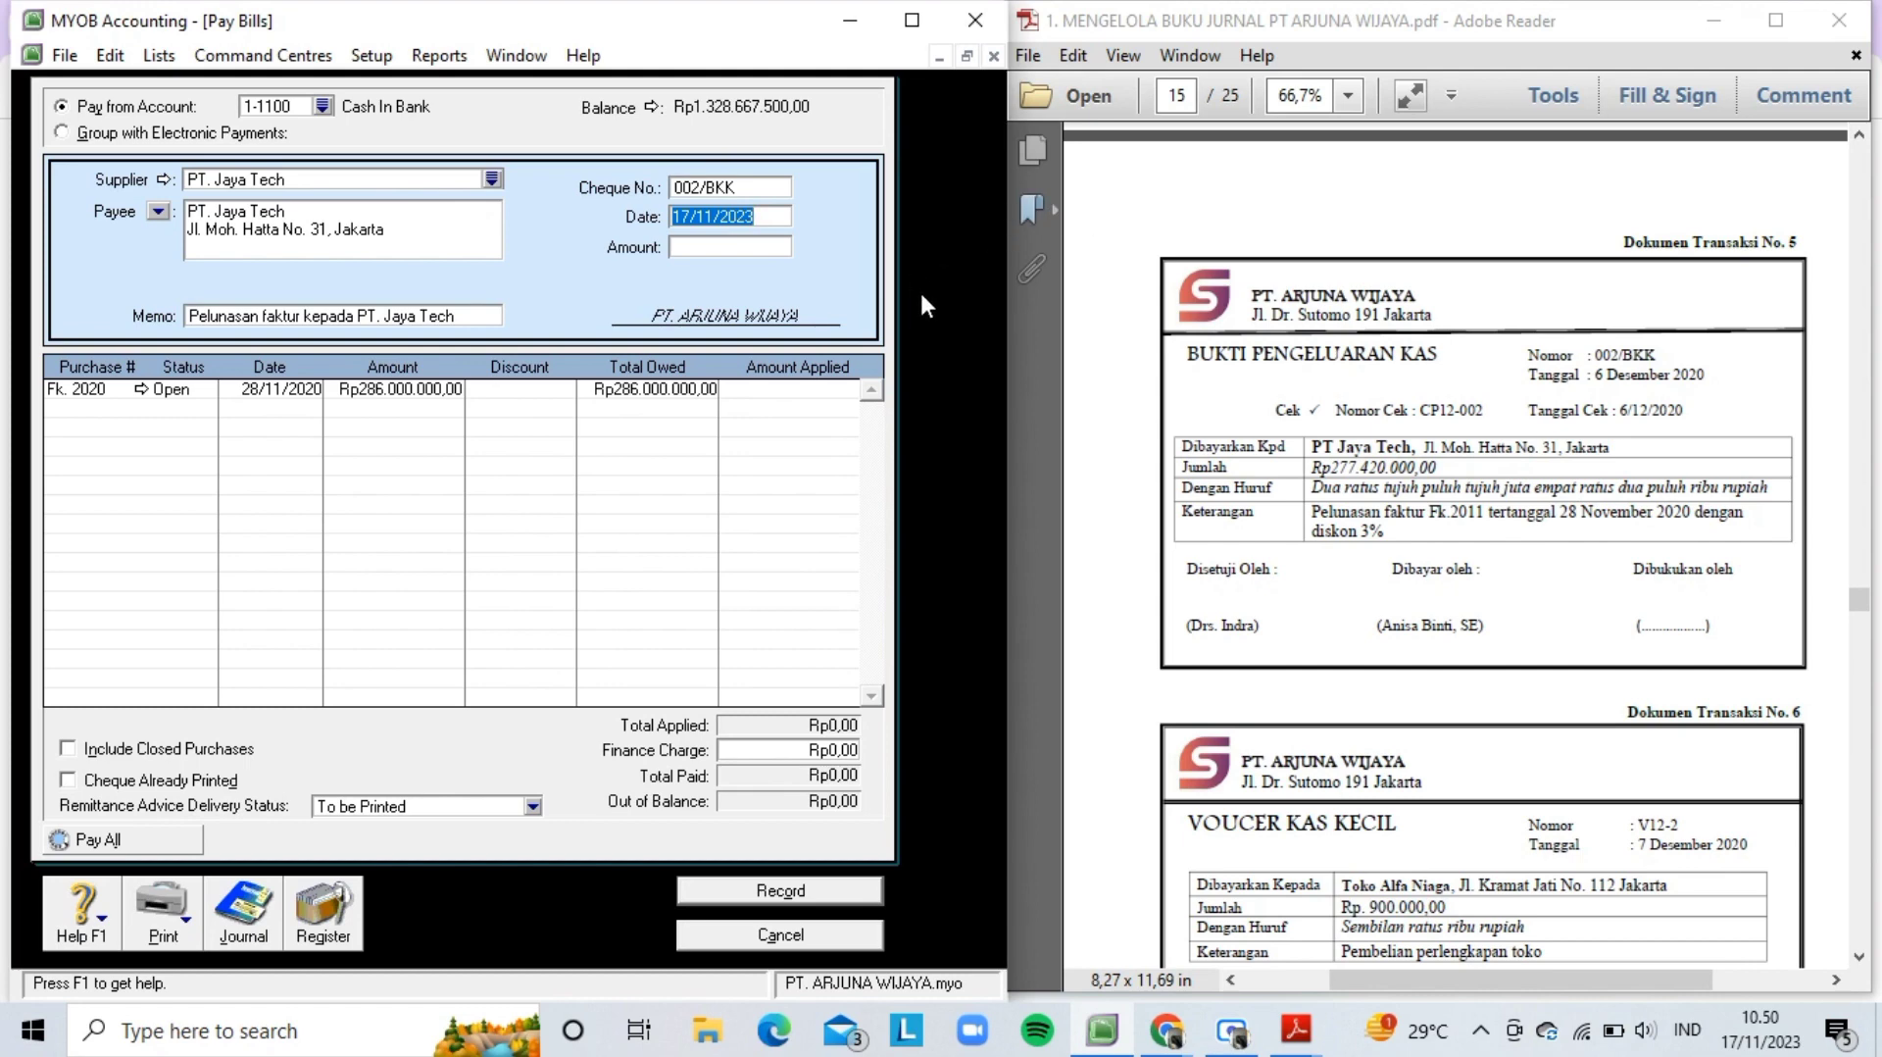
{"action": "type", "text": "06/12/2020"}
{"action": "key", "text": "Tab"}
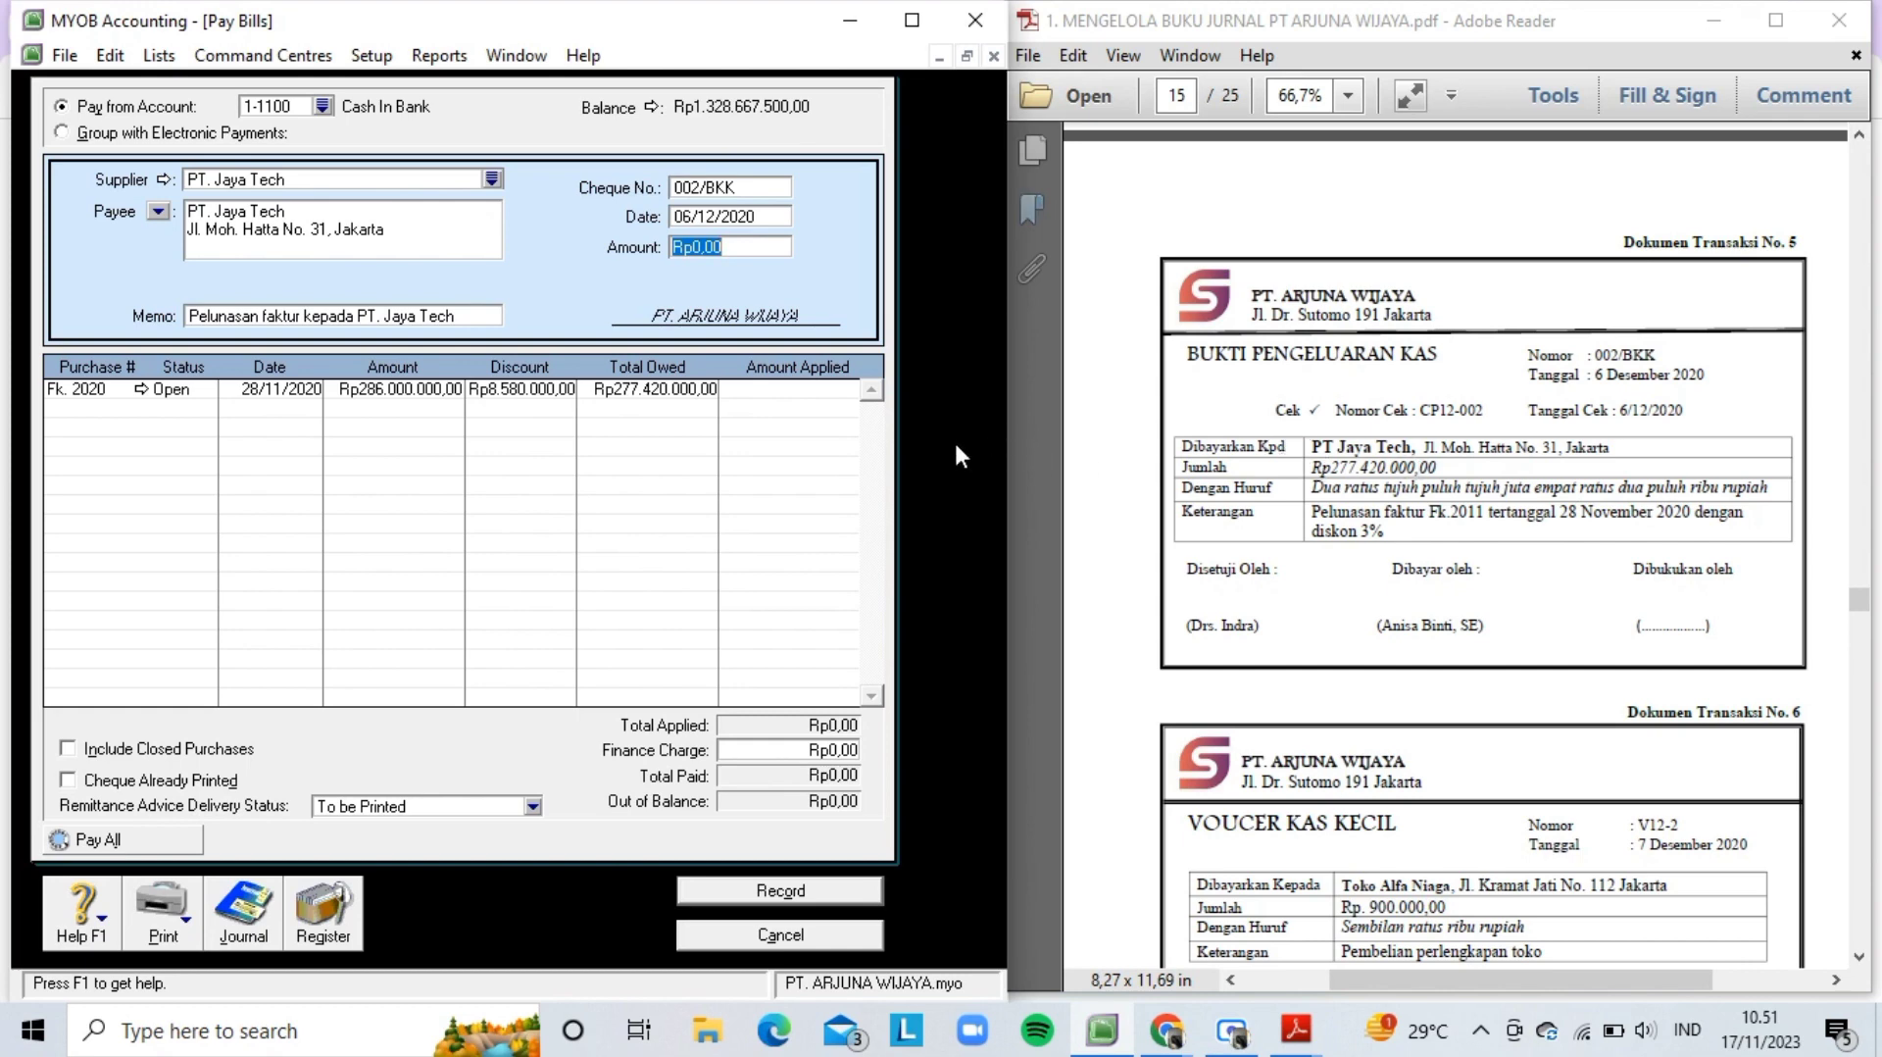
- Set the payment amount to Rp277.420.000 and apply it in full to the open purchase, keeping the calculated discount
{"action": "type", "text": "277420000"}
{"action": "key", "text": "Tab"}
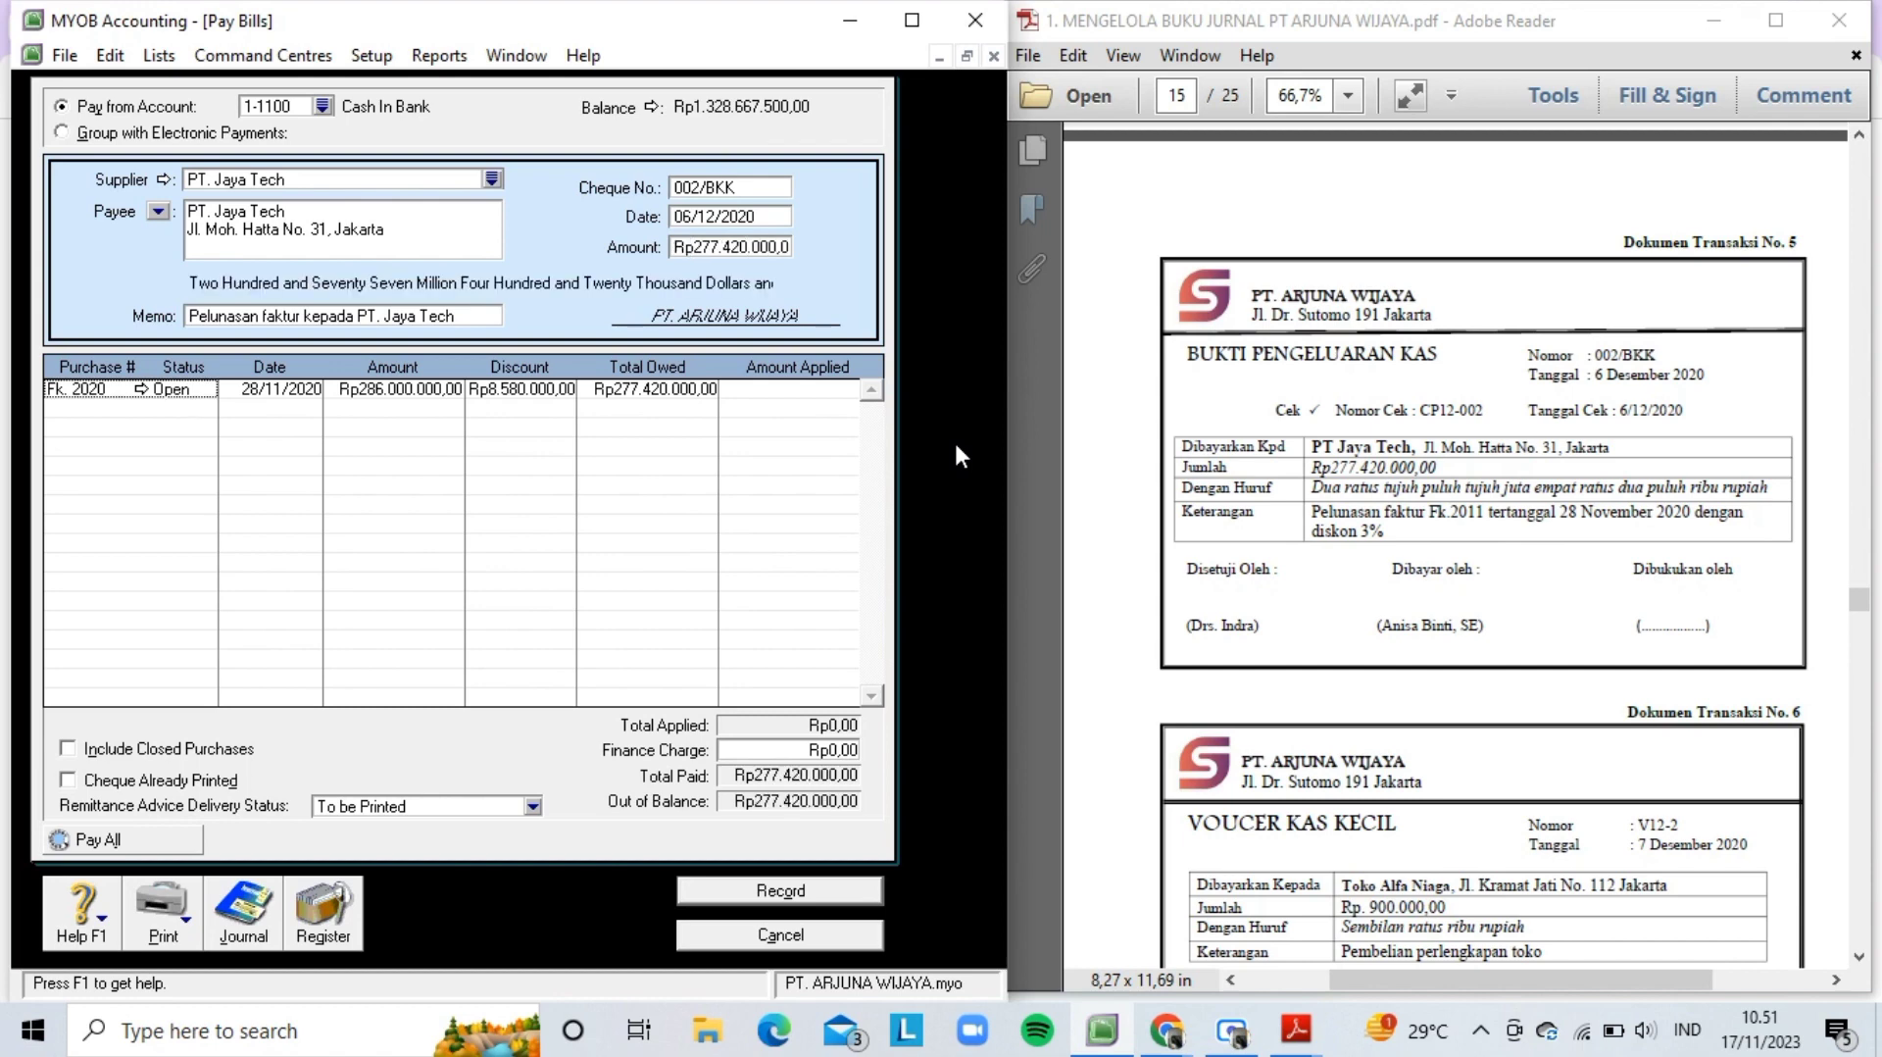
{"action": "key", "text": "Tab"}
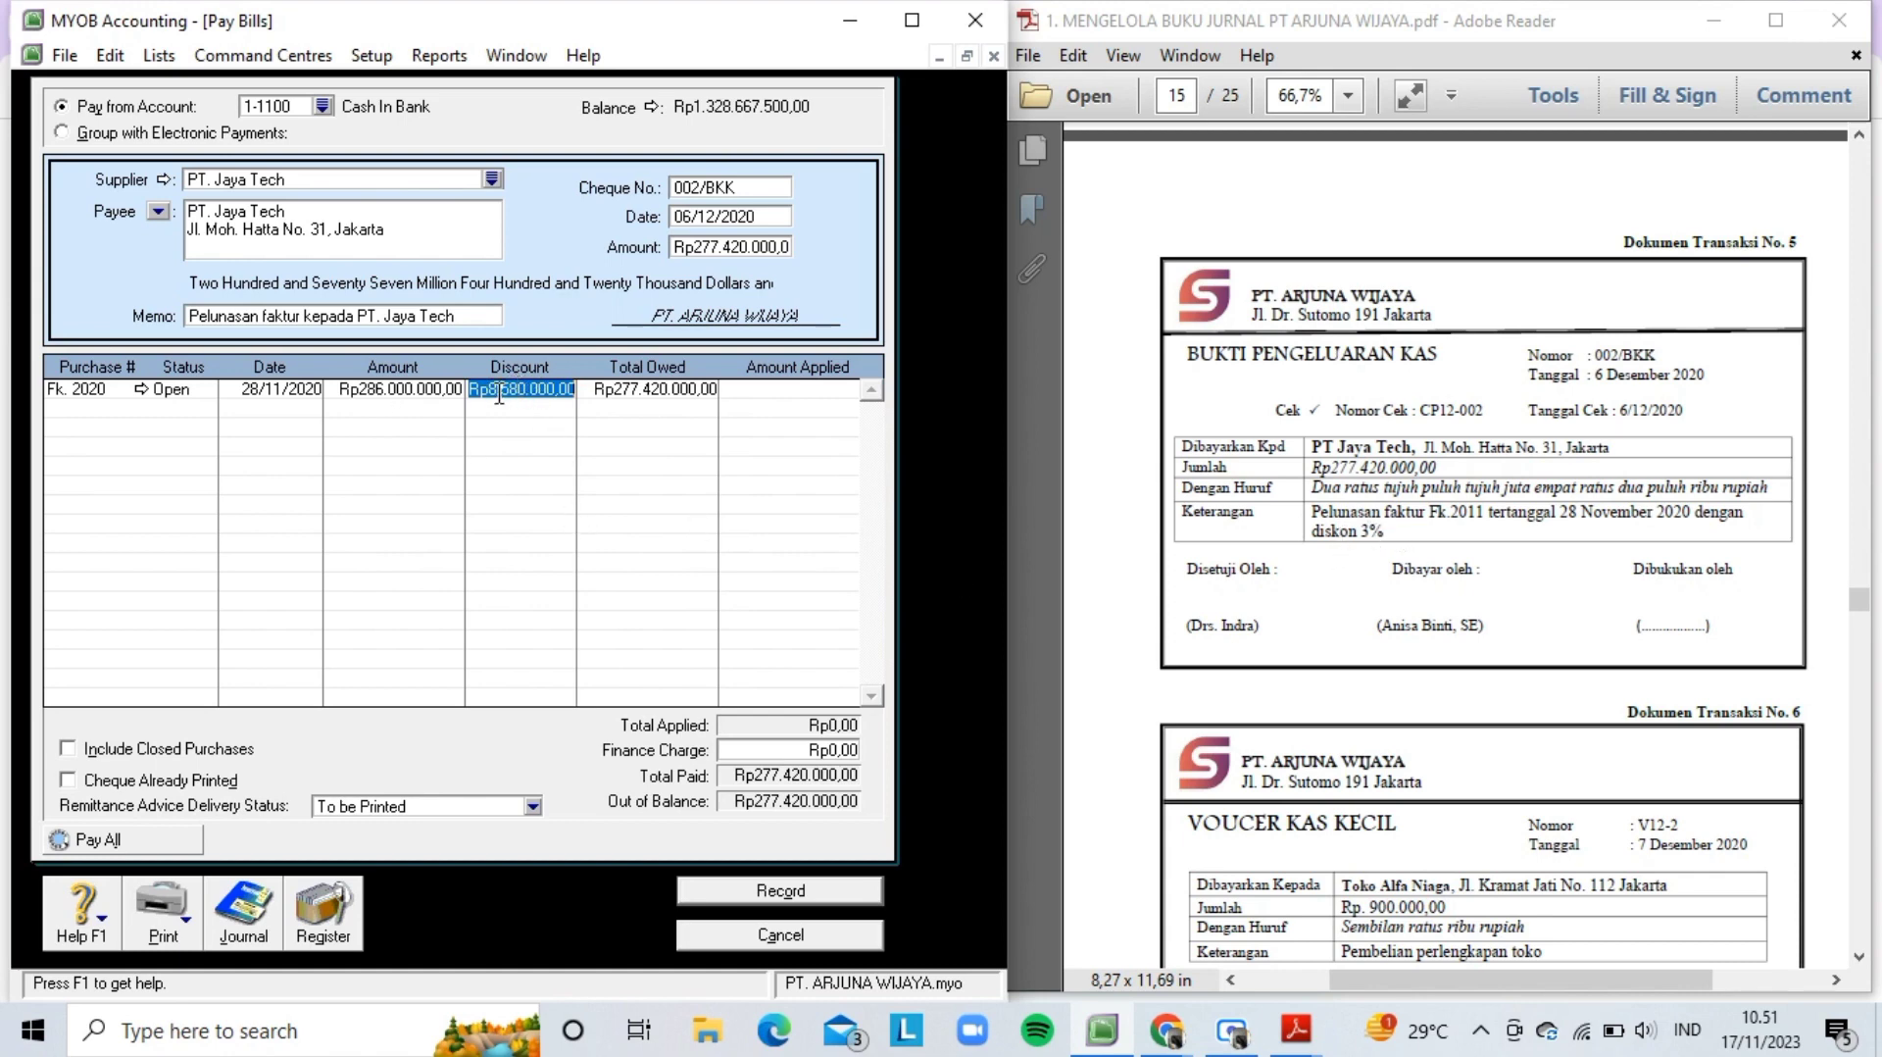
{"action": "key", "text": "Tab"}
{"action": "key", "text": "Tab"}
{"action": "key", "text": "Tab"}
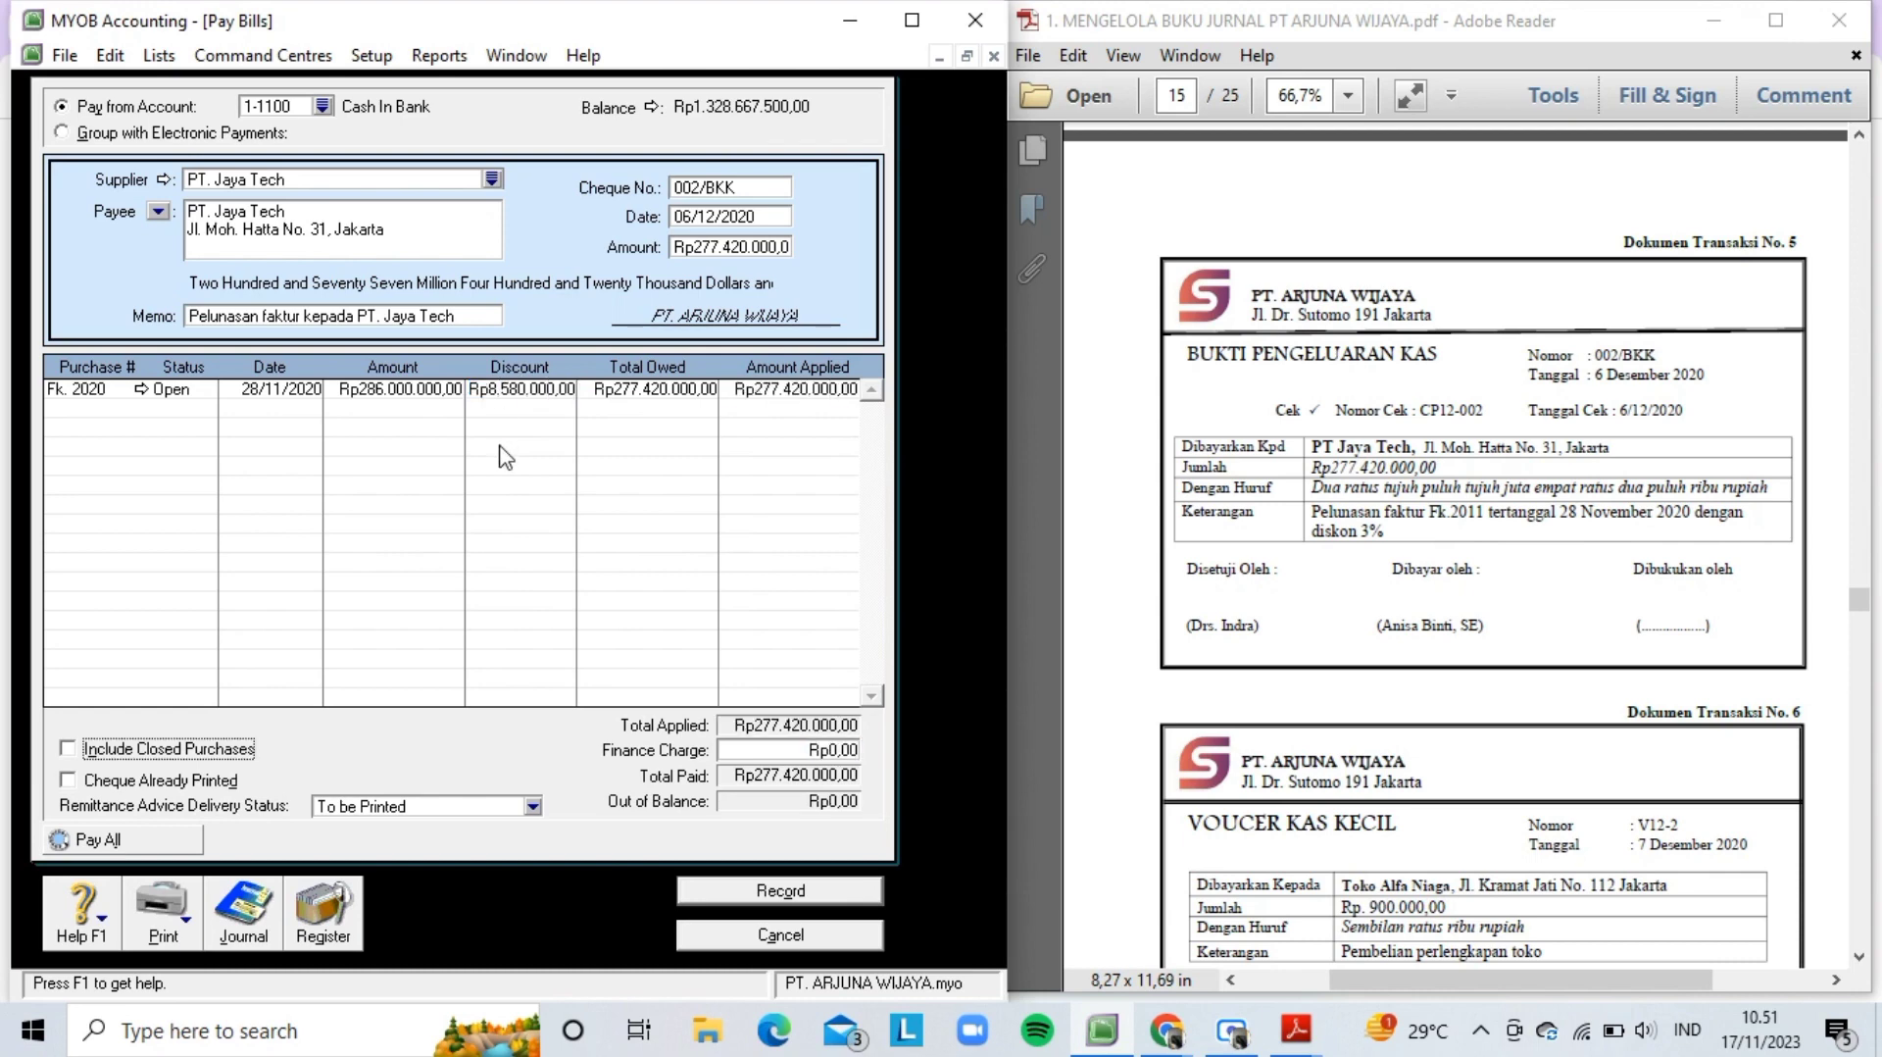
- Review the journal recap of the supplier payment, record it with printing postponed, and close the Pay Bills window
{"action": "key", "text": "ctrl+r"}
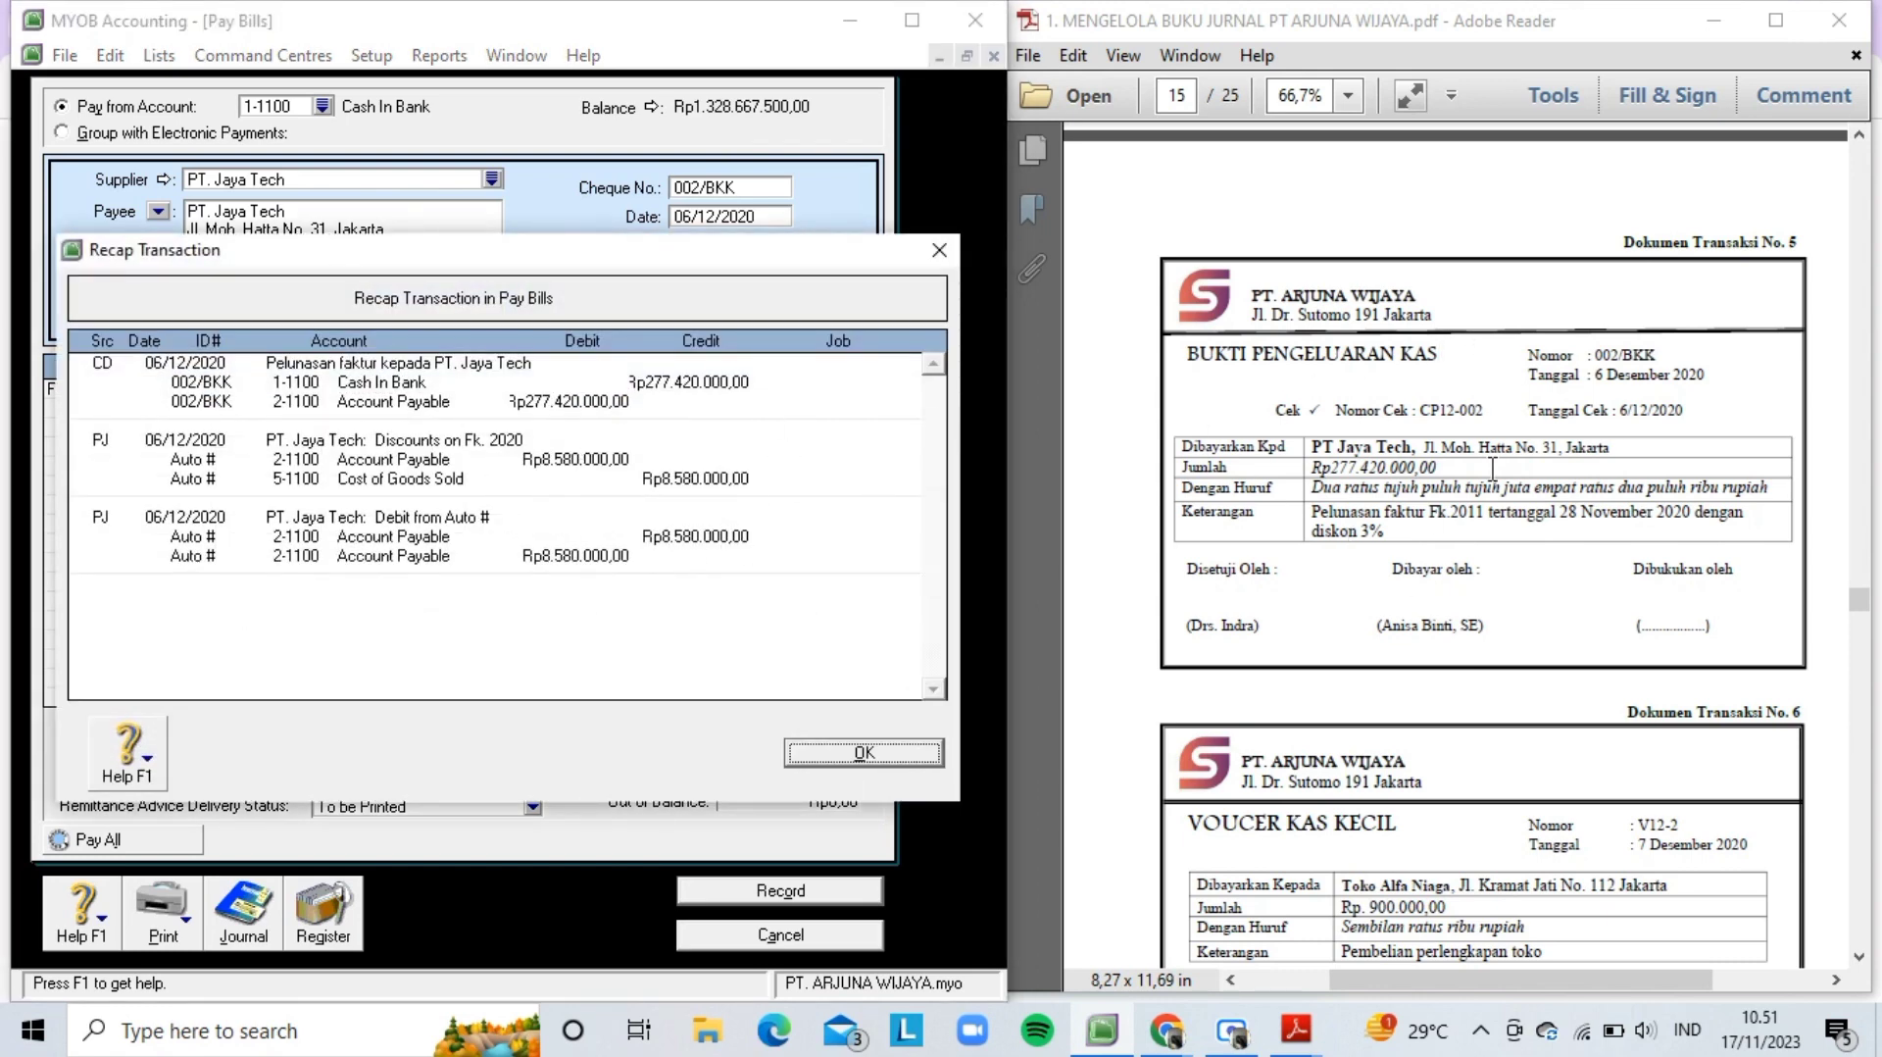
{"action": "left_click", "coordinate": [887, 759]}
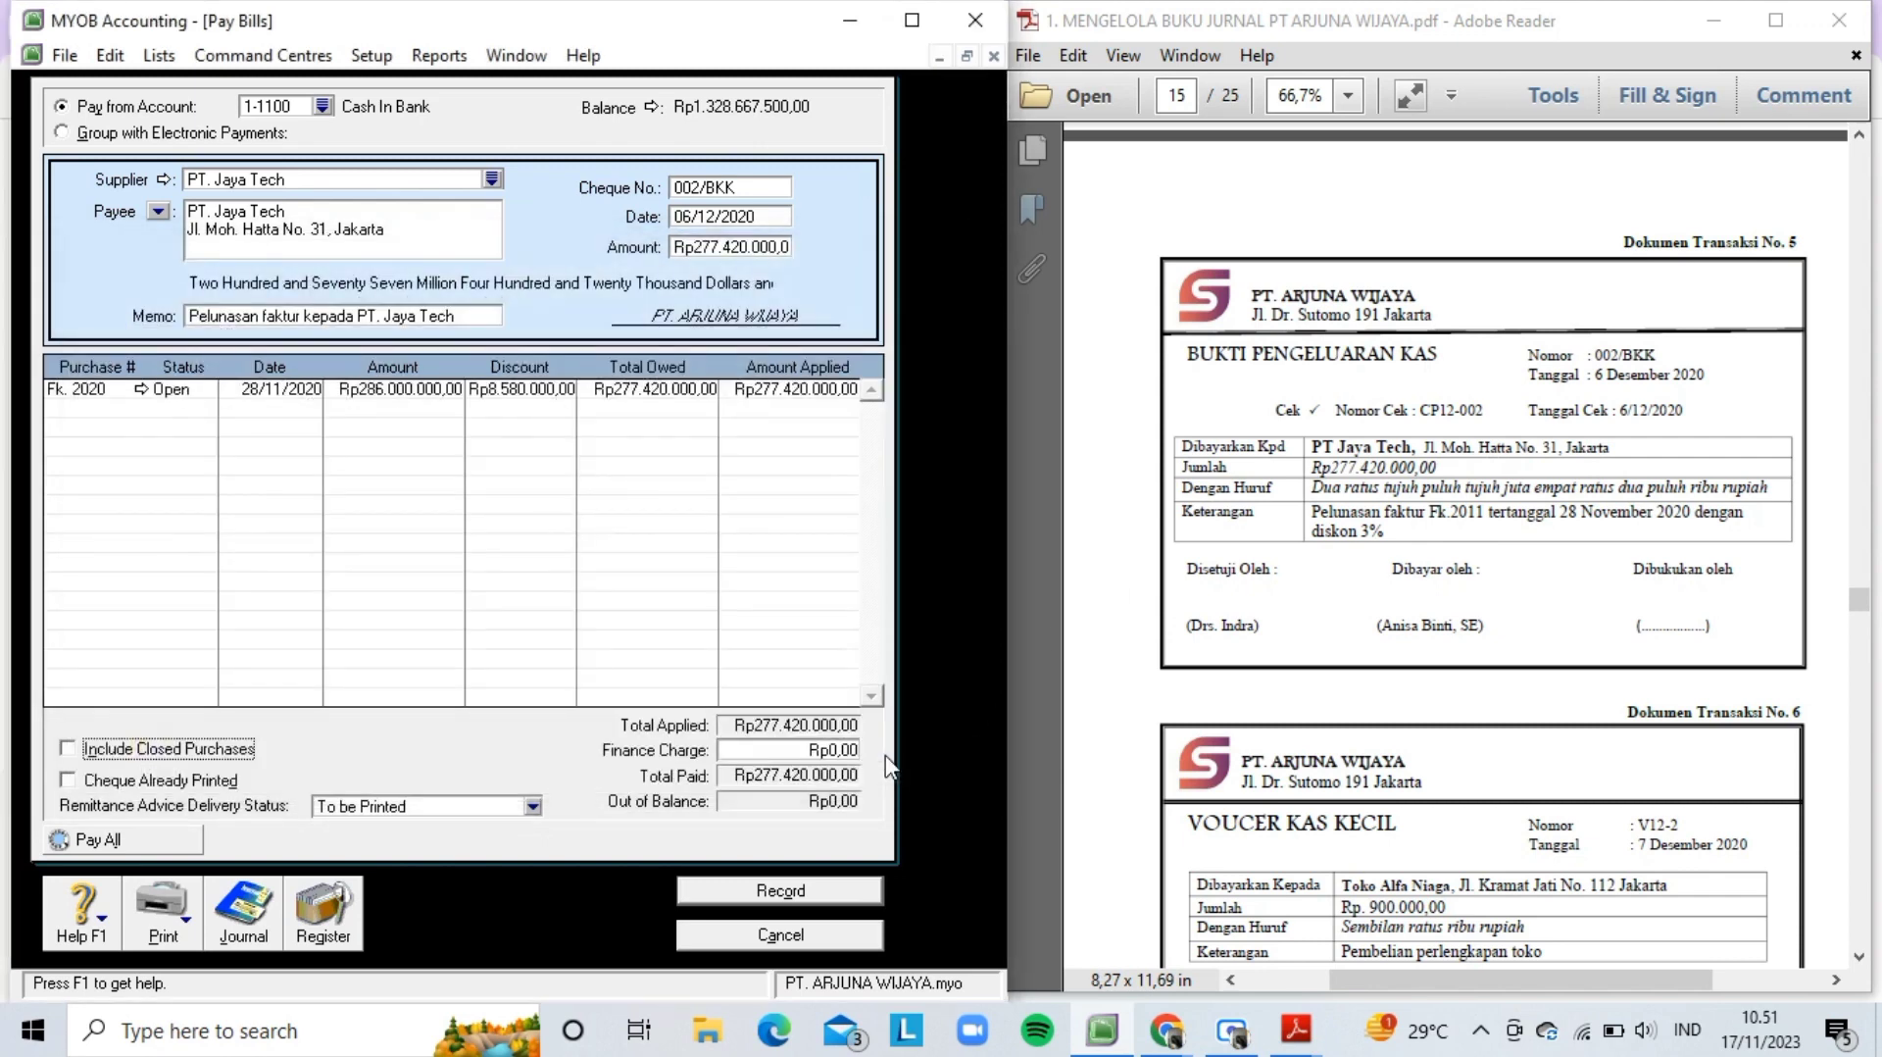
{"action": "left_click", "coordinate": [840, 894]}
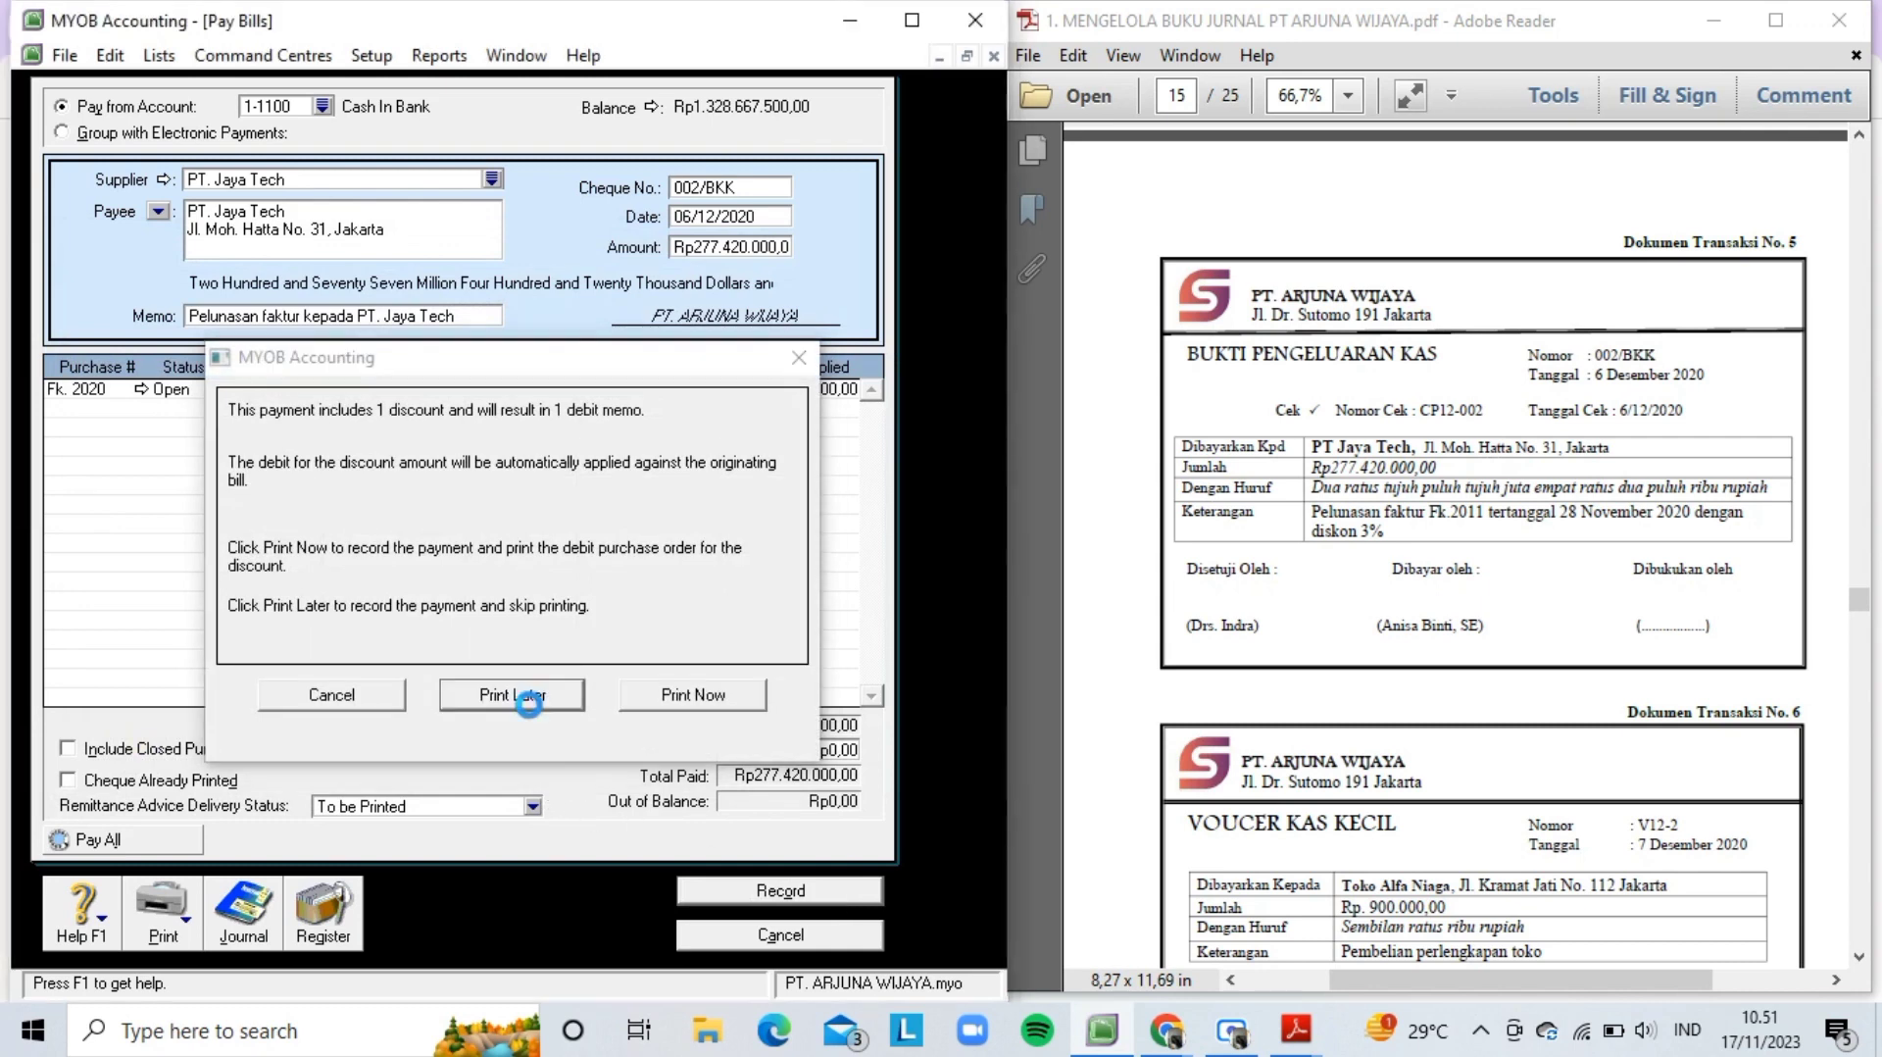
{"action": "left_click", "coordinate": [530, 699]}
{"action": "left_click", "coordinate": [706, 936]}
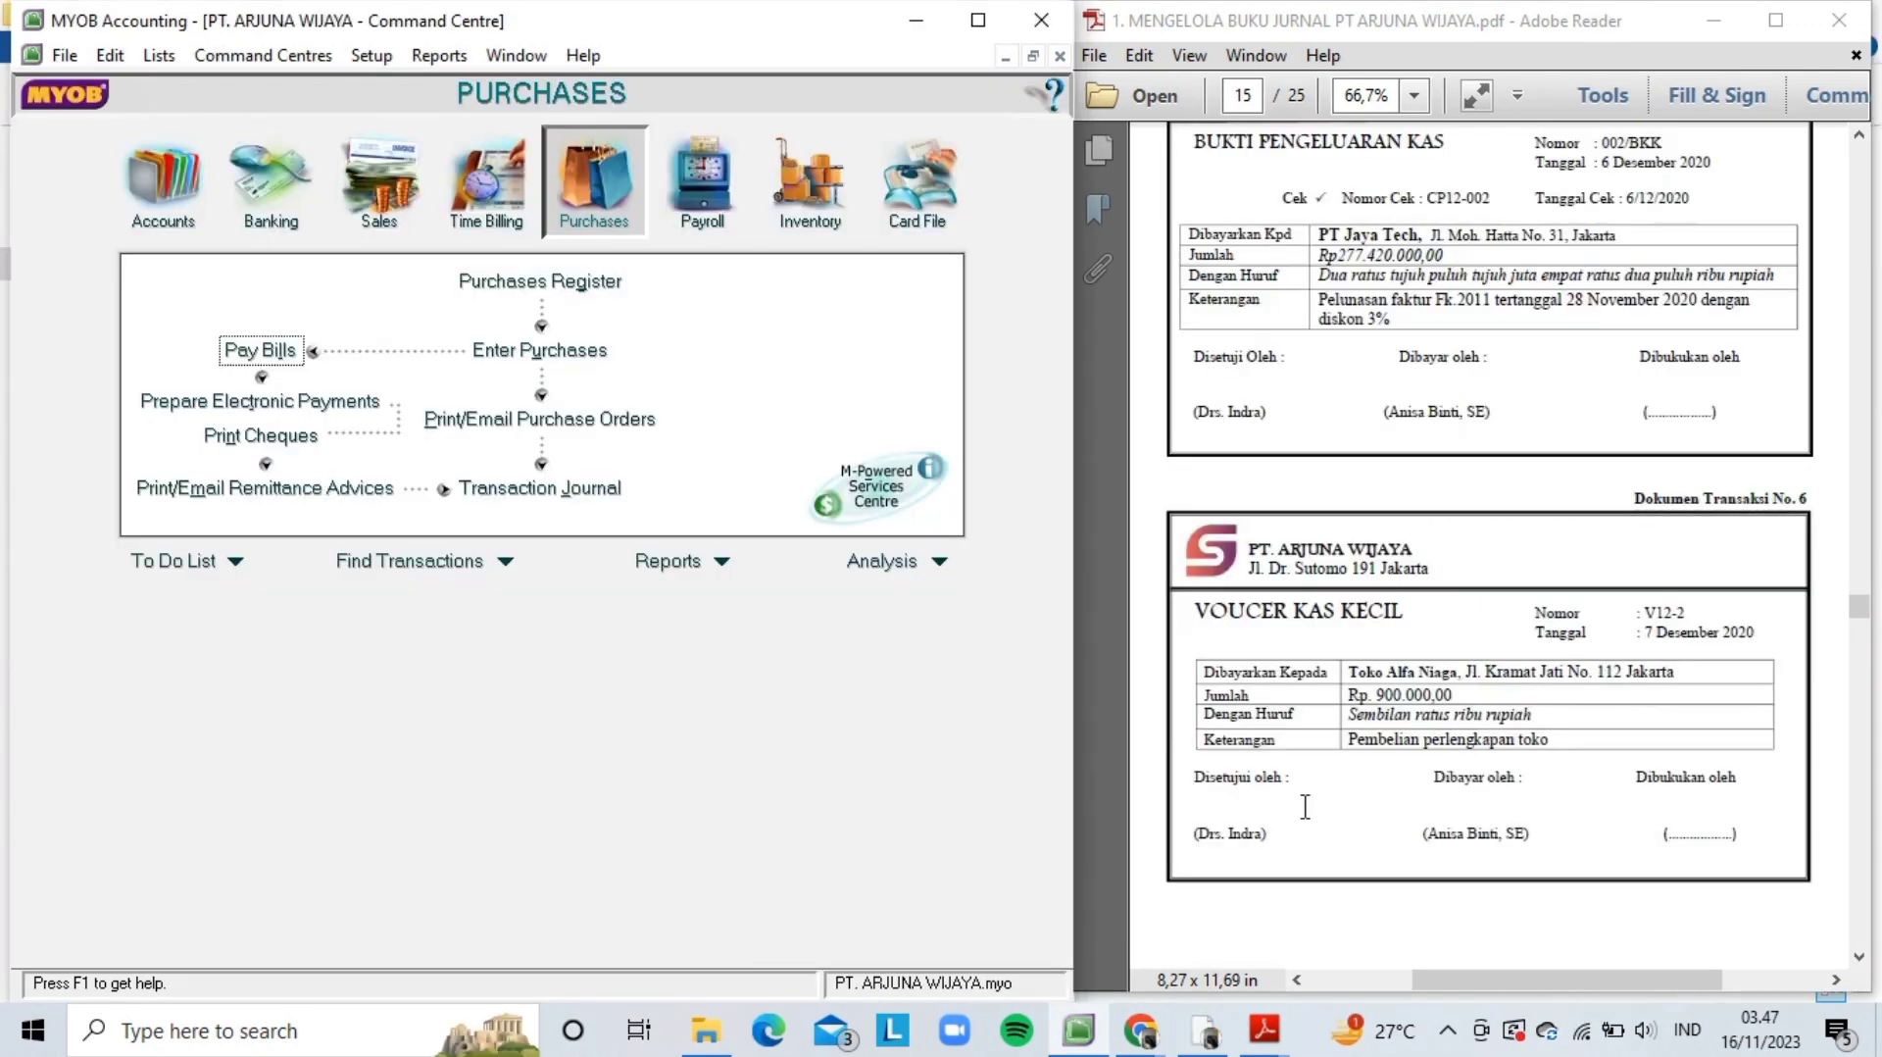
- Start a Spend Money entry paid from the 1-1101 Petty Cash account for transaction document no. 6
{"action": "scroll", "coordinate": [1311, 821], "scroll_direction": "down", "scroll_amount": 3}
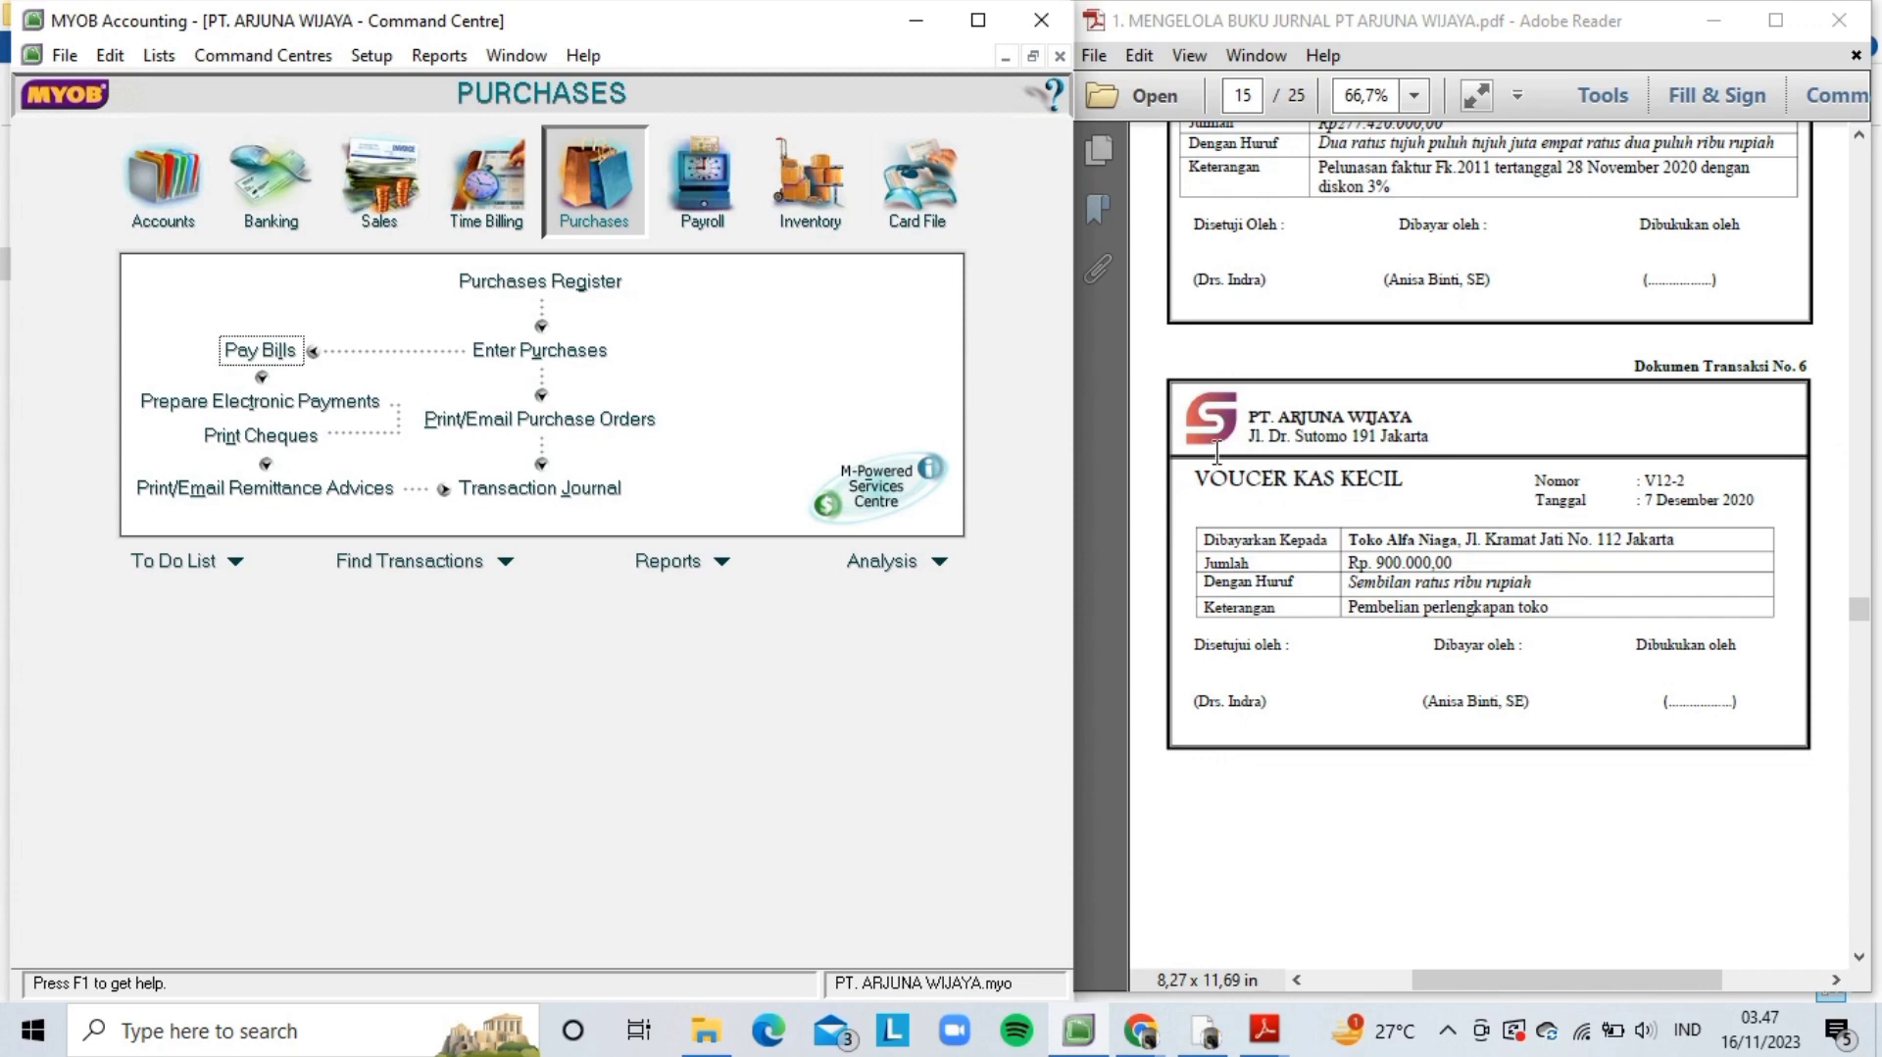
{"action": "left_click", "coordinate": [252, 206]}
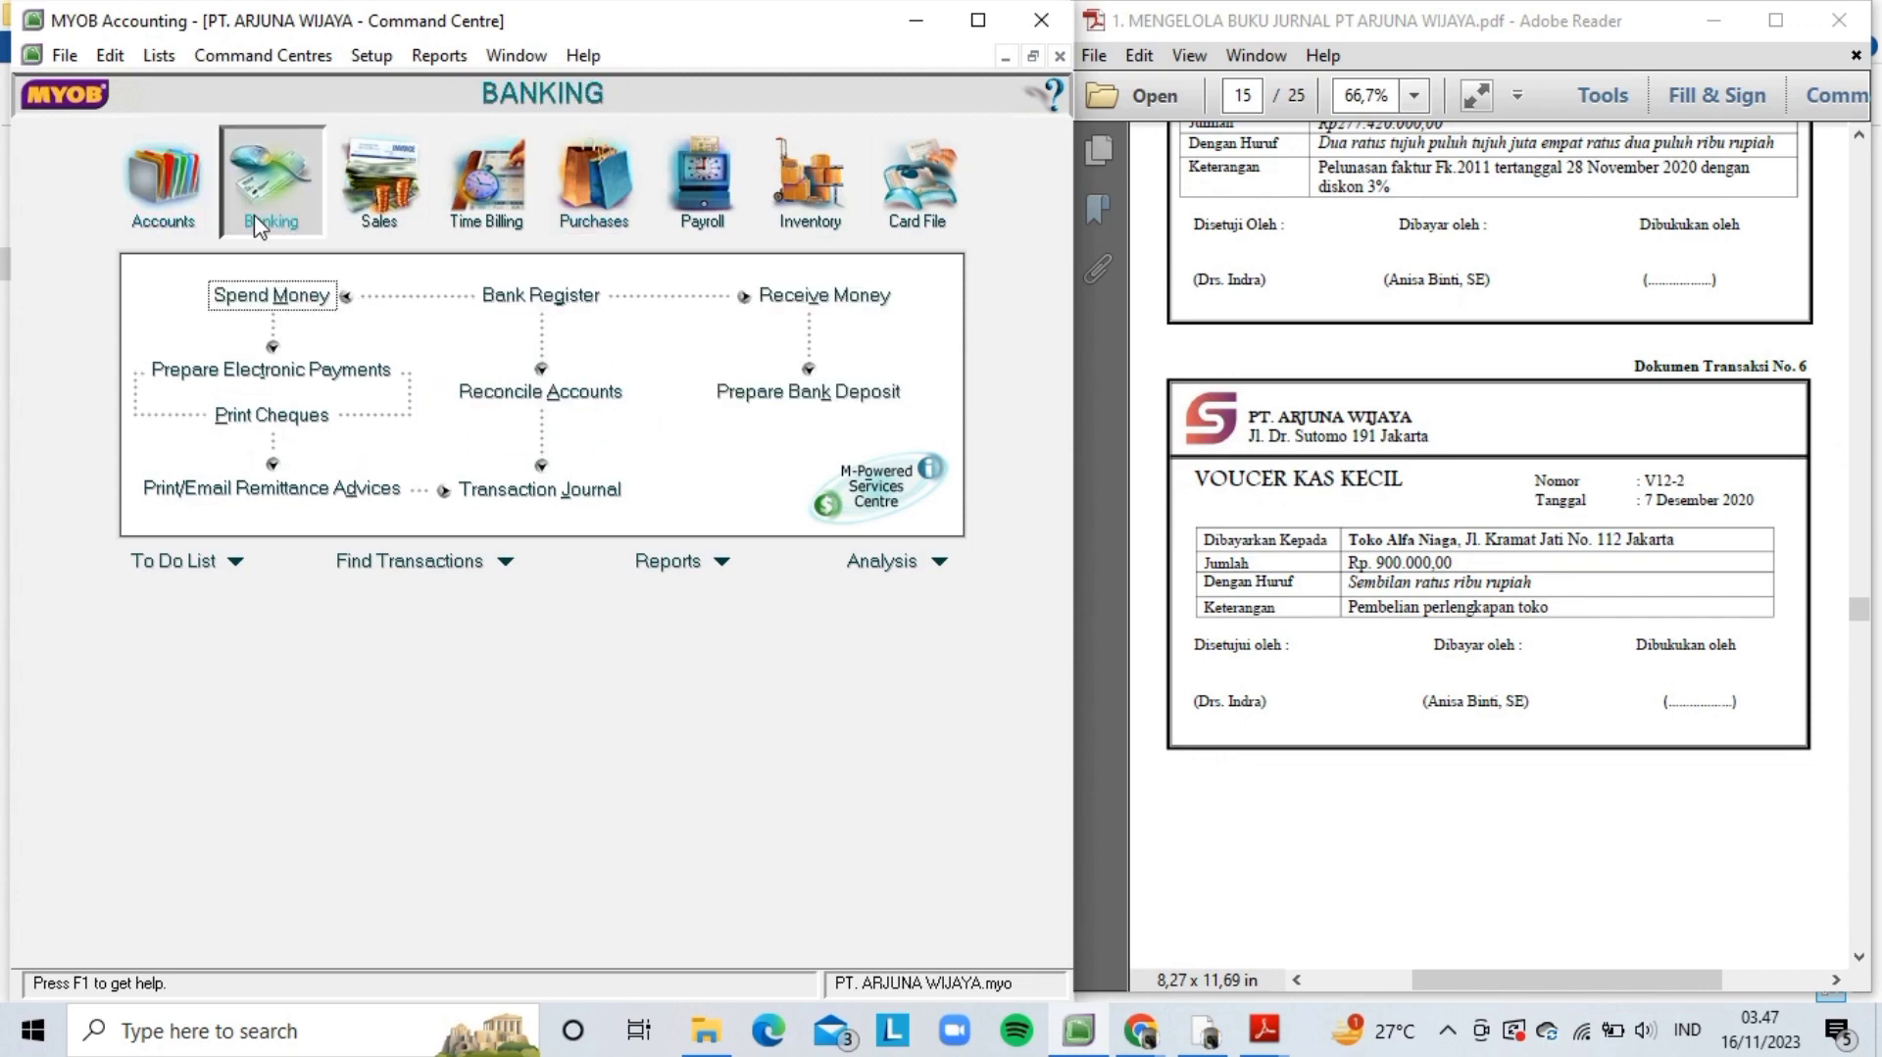
{"action": "left_click", "coordinate": [271, 296]}
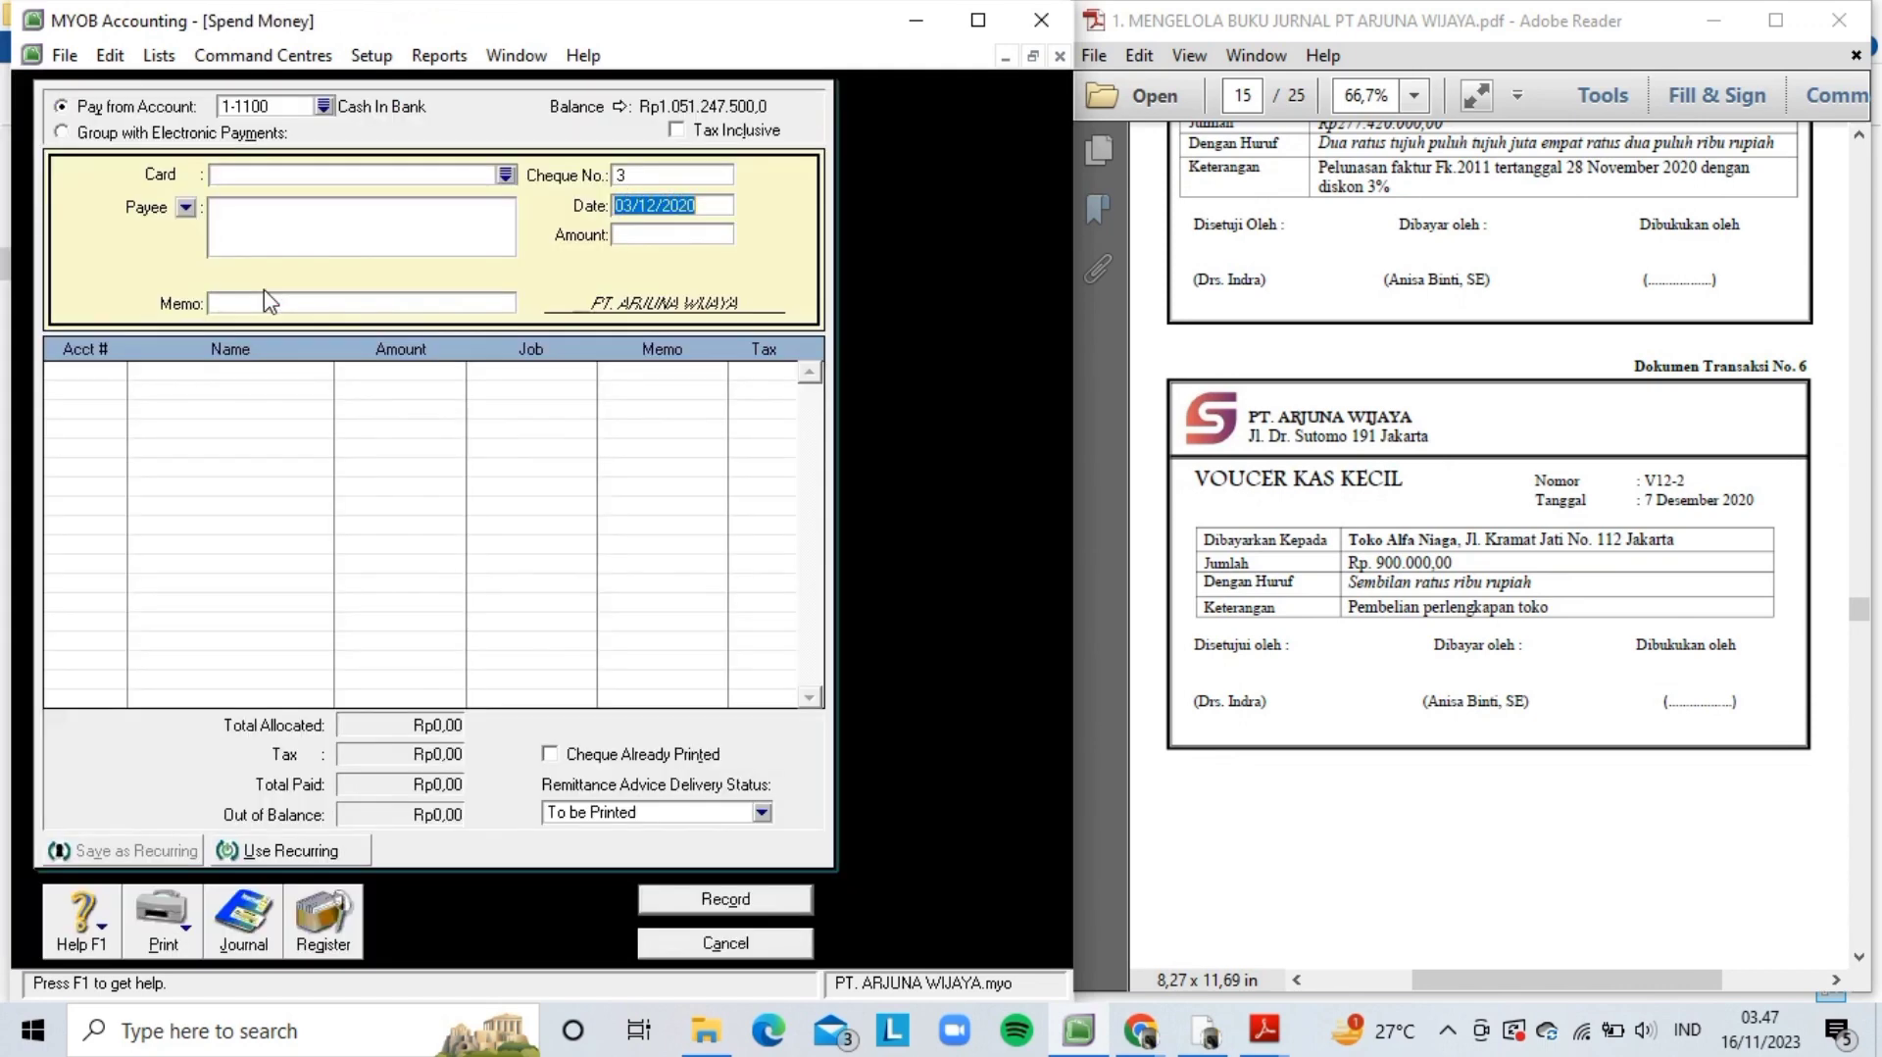
{"action": "left_click", "coordinate": [323, 106]}
{"action": "double_click", "coordinate": [372, 390]}
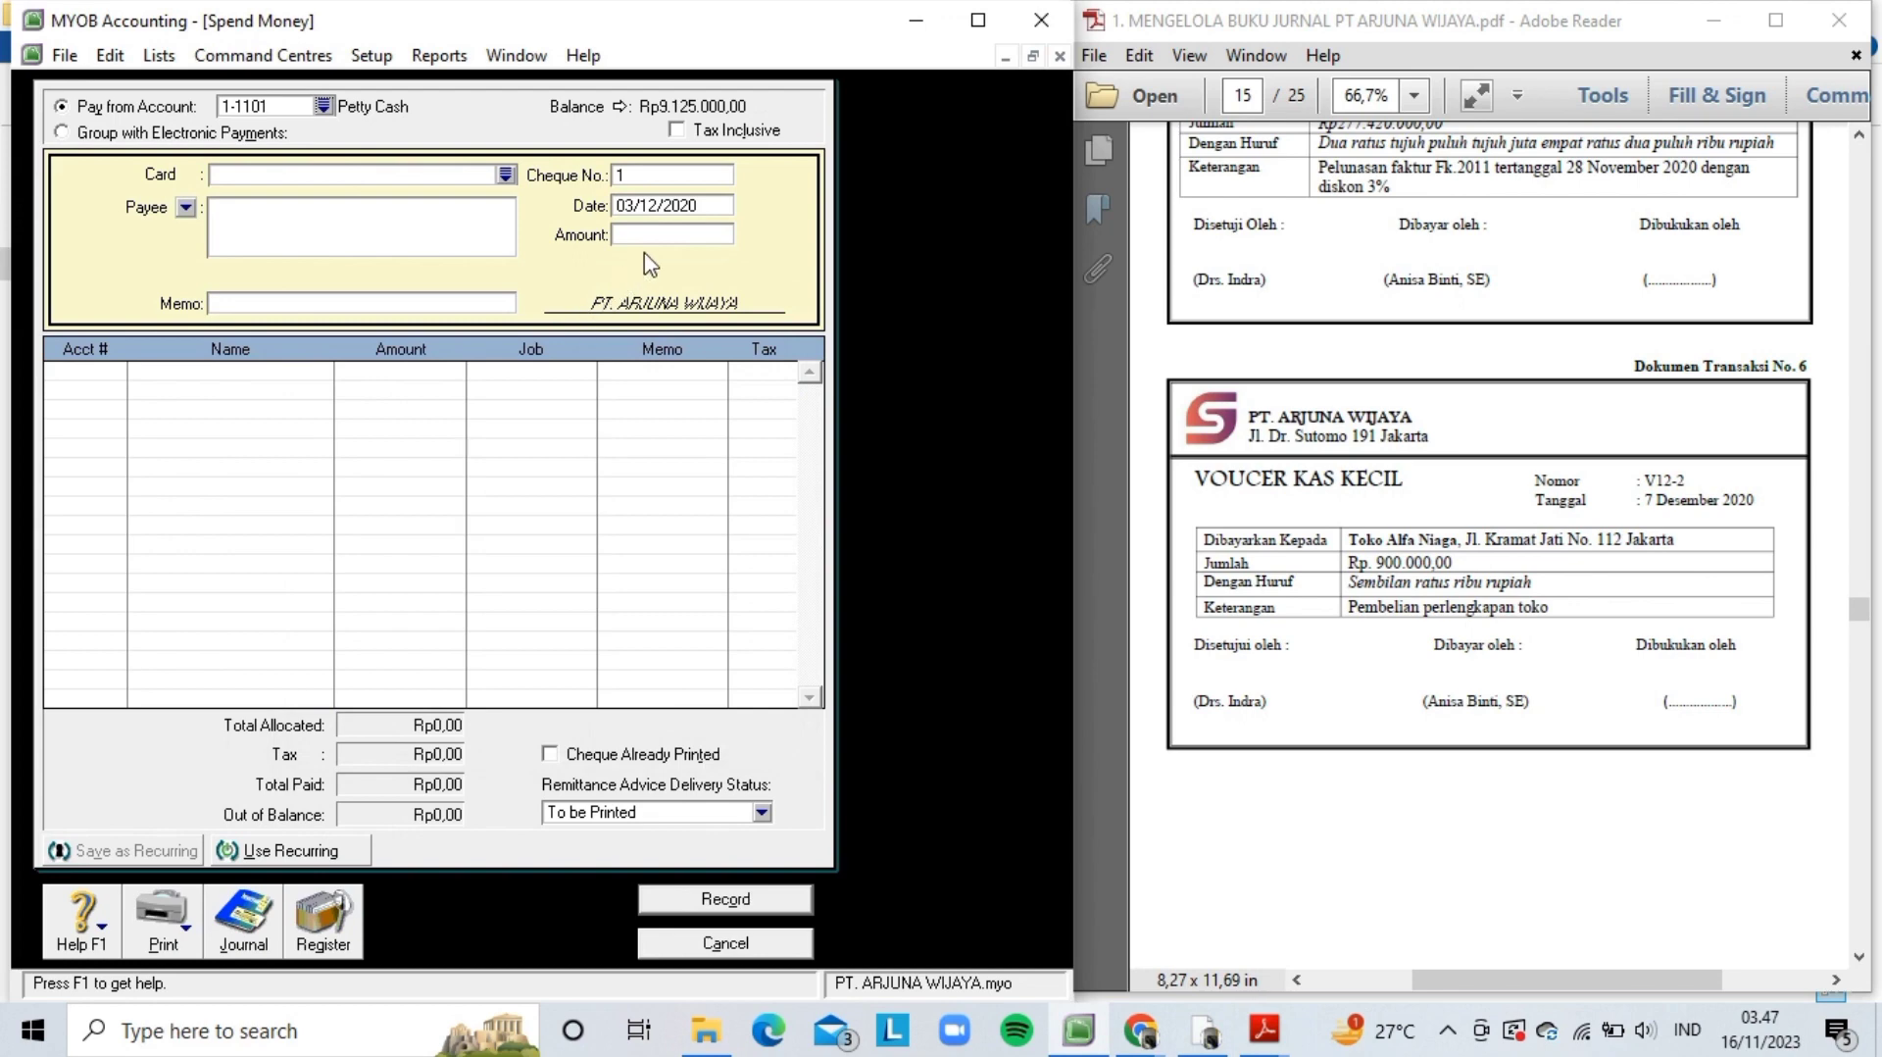
- Set the petty cash entry's cheque number to V12-2 and its date to 07/12/2020
{"action": "left_click", "coordinate": [653, 176]}
{"action": "type", "text": "V12-2"}
{"action": "key", "text": "Tab"}
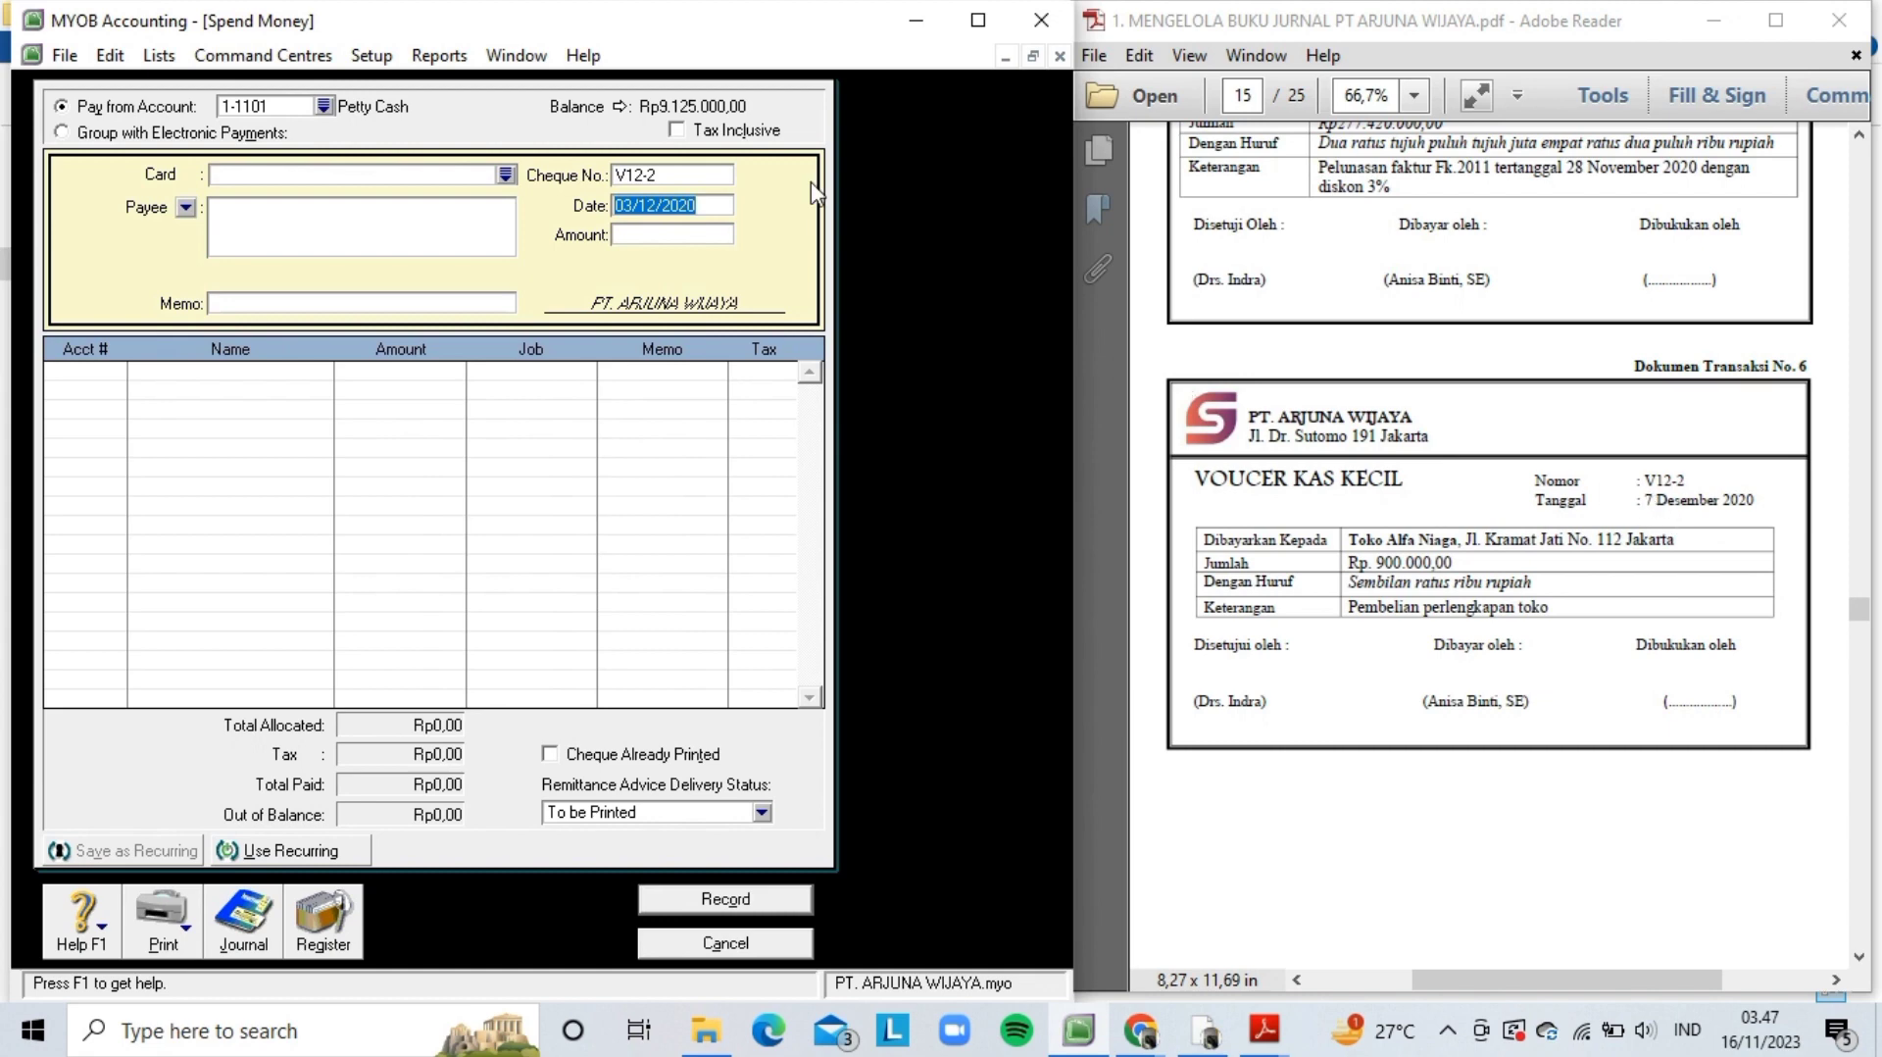
{"action": "left_click", "coordinate": [633, 202]}
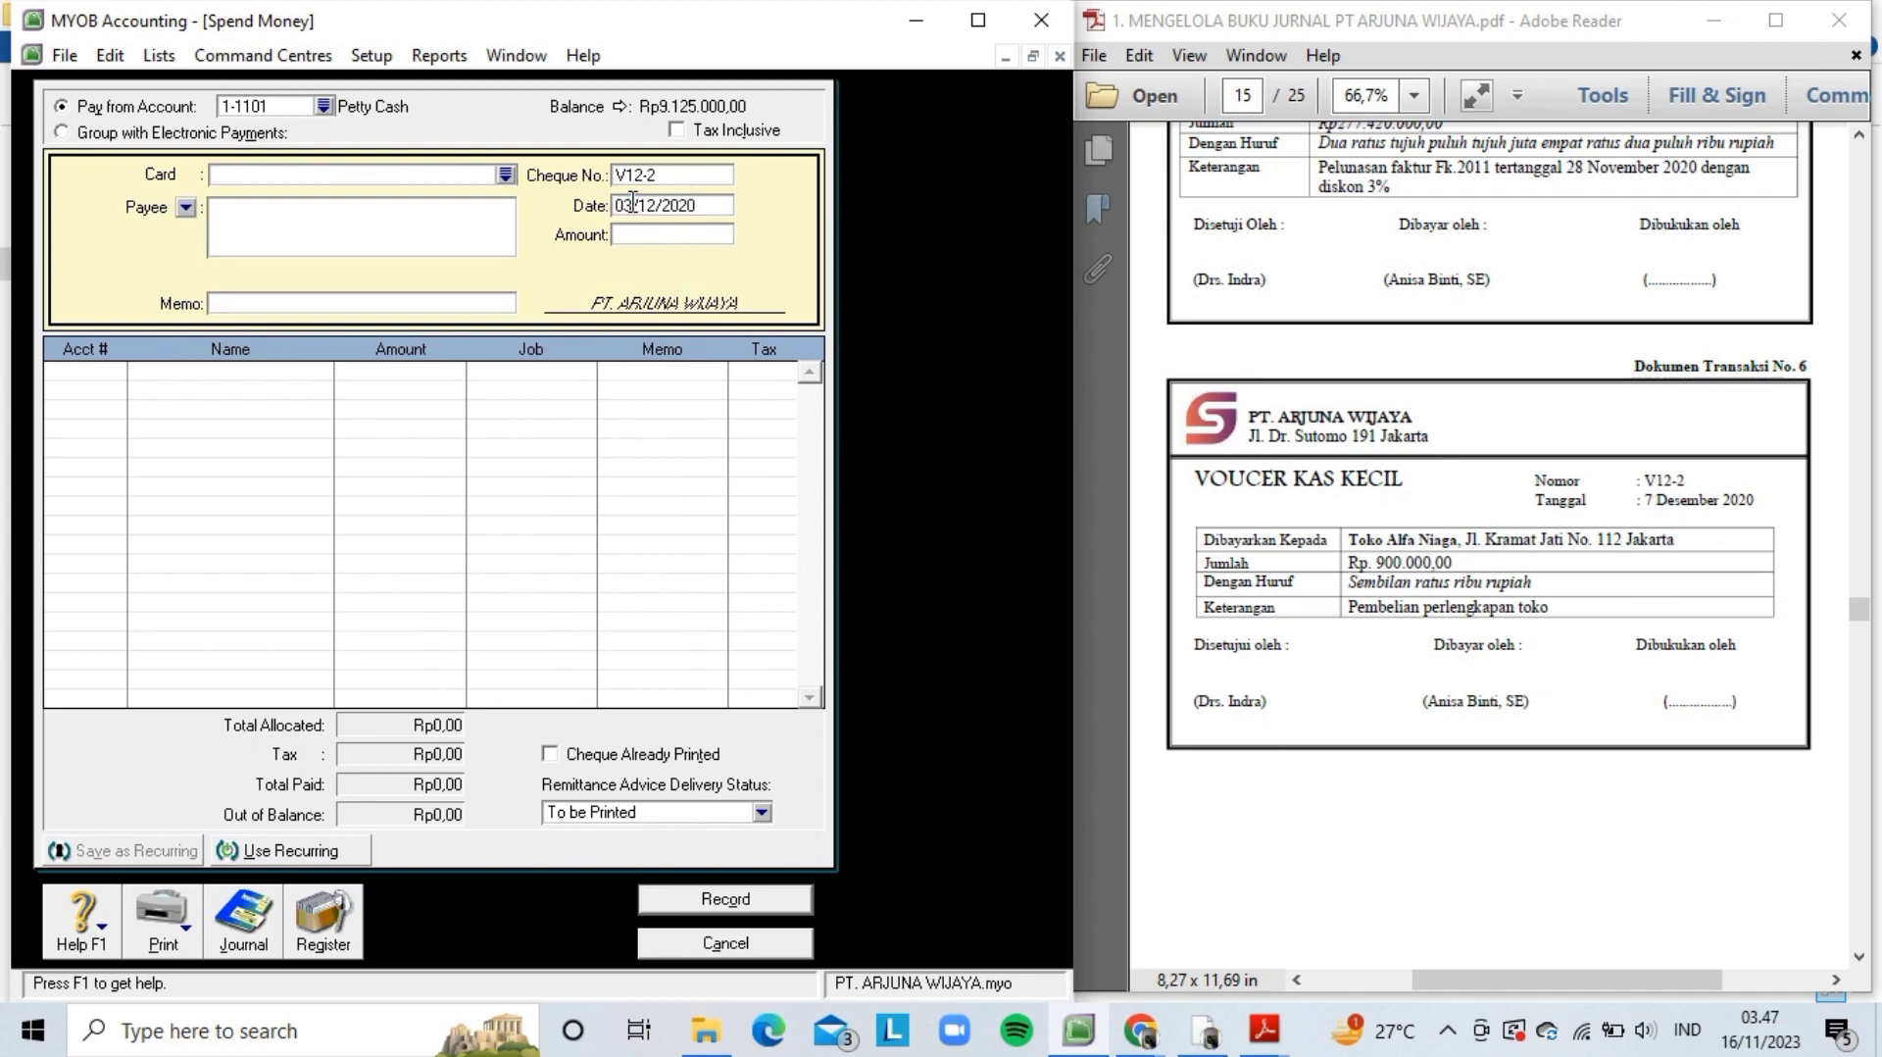
{"action": "key", "text": "BackSpace"}
{"action": "type", "text": "7"}
{"action": "key", "text": "Tab"}
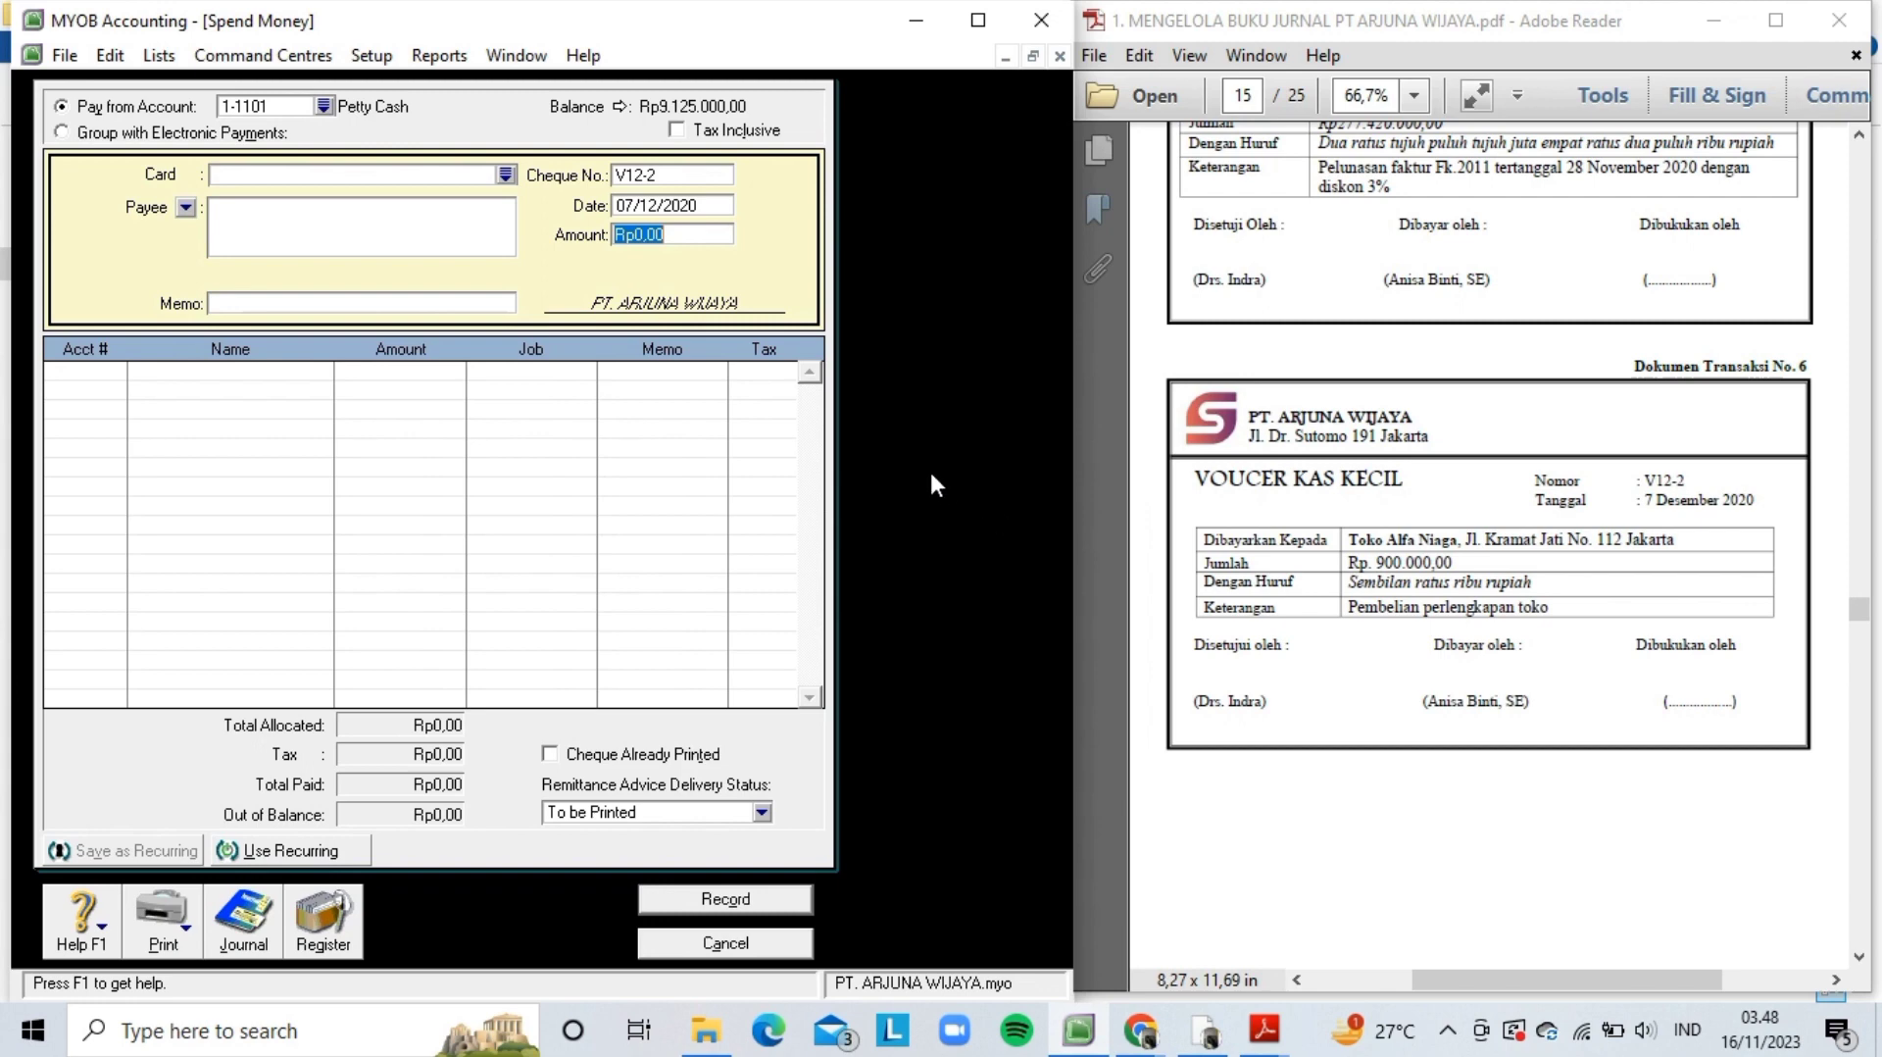
- Set the petty cash amount to Rp900.000 and enter "Toko Alfa Niaga" as the payee
{"action": "type", "text": "9000"}
{"action": "key", "text": "Tab"}
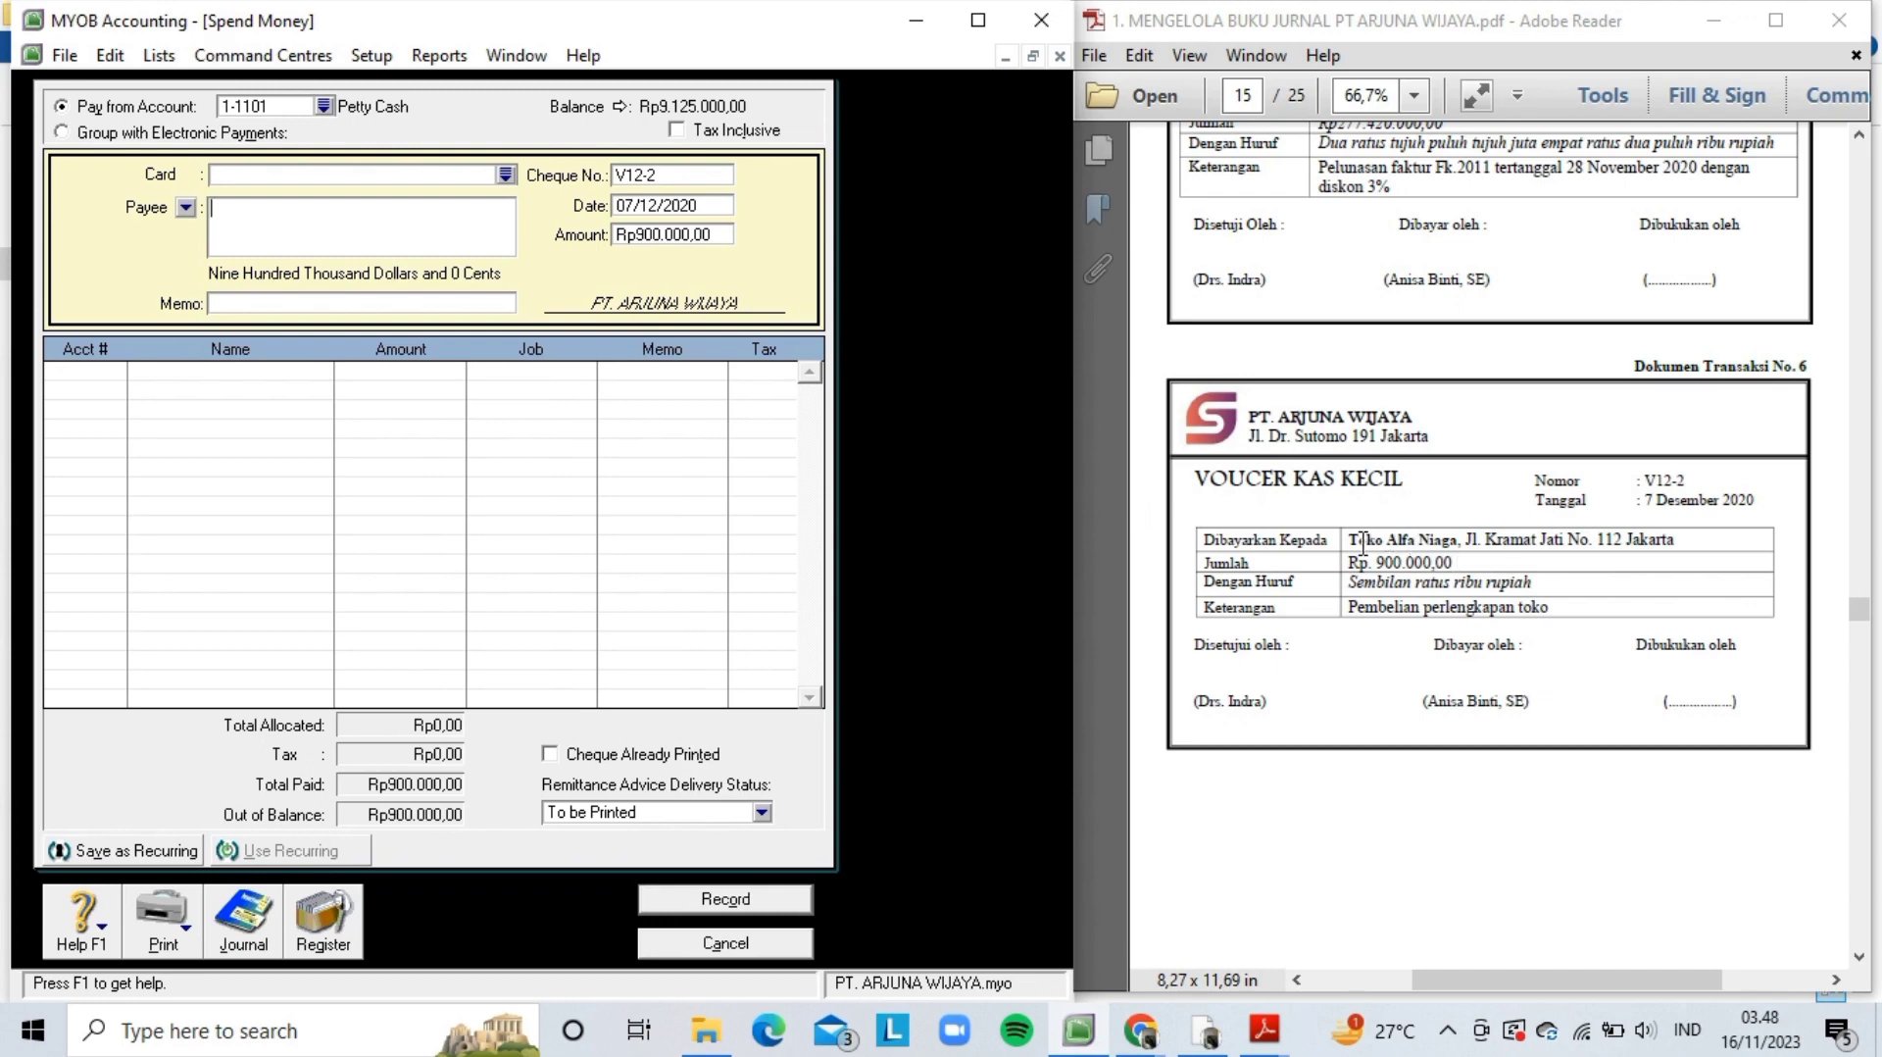
{"action": "key", "text": "Tab"}
{"action": "type", "text": "T"}
{"action": "key", "text": "Caps_Lock"}
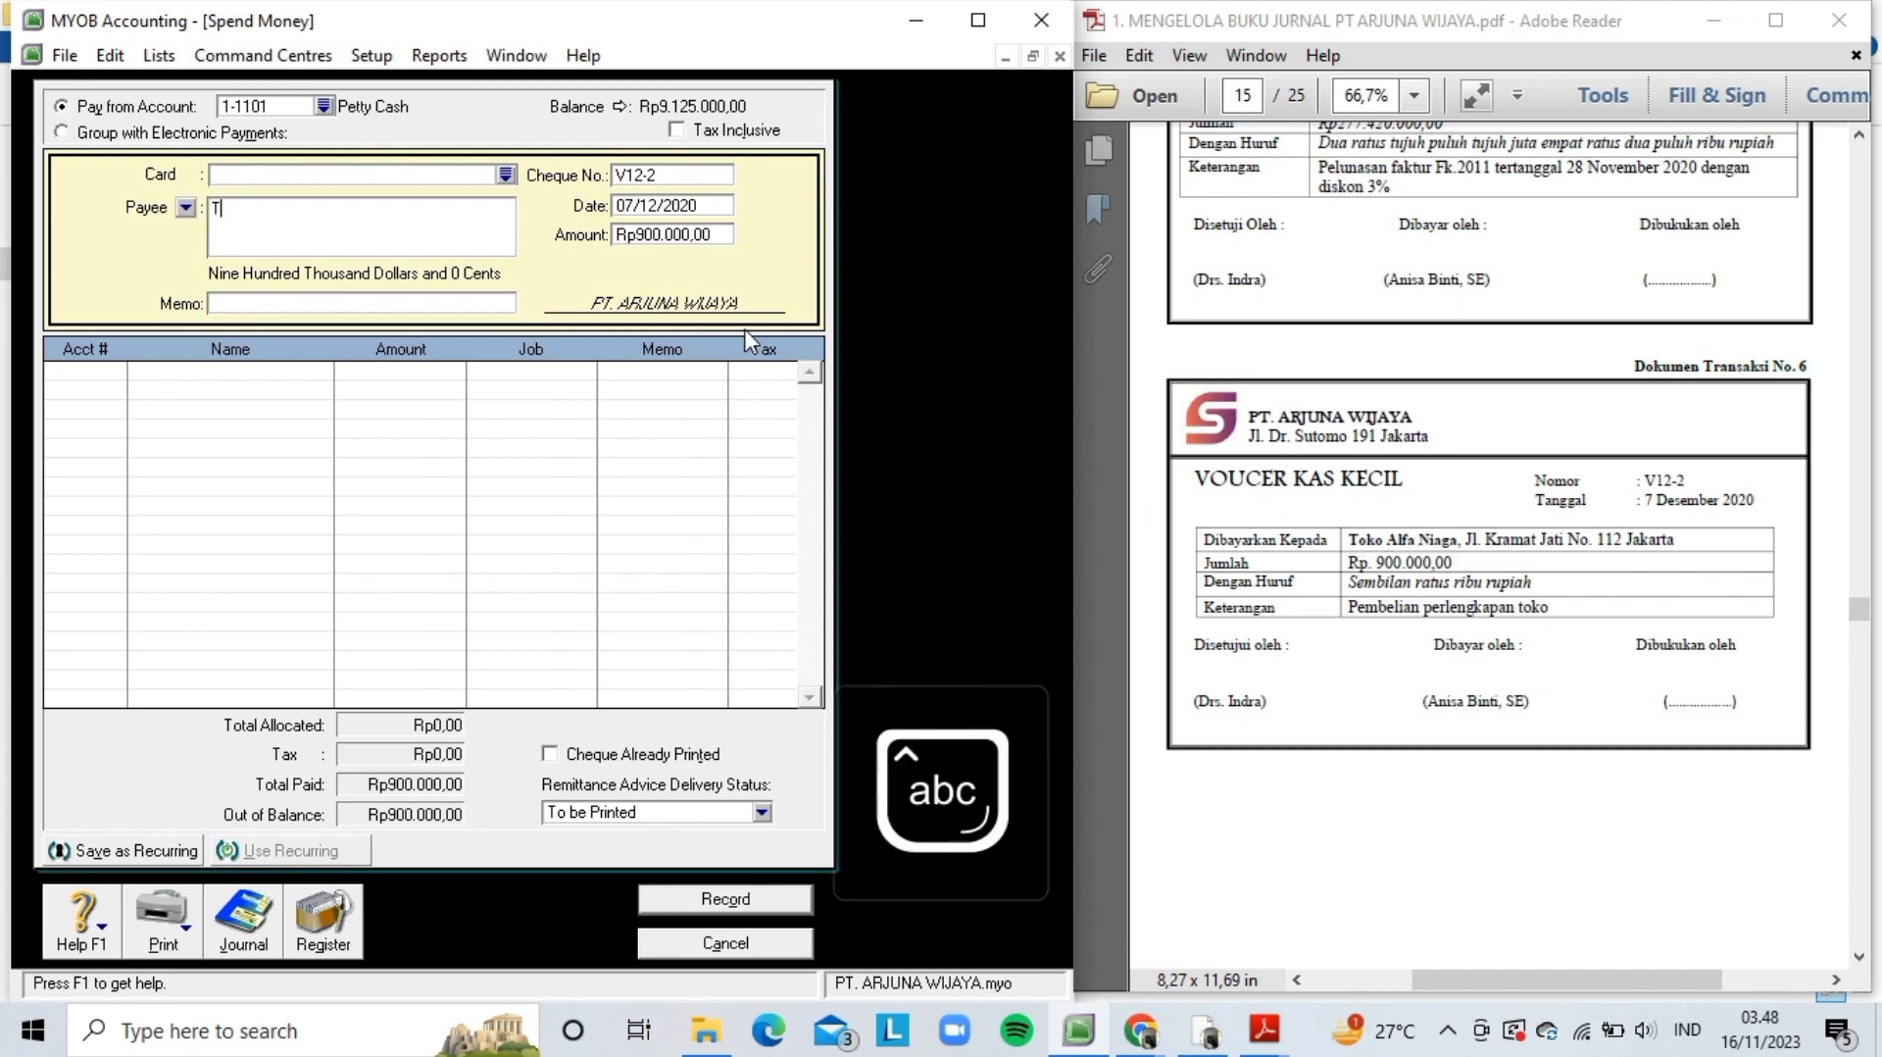
{"action": "type", "text": "oko Alfa"}
{"action": "key", "text": "Caps_Lock"}
{"action": "type", "text": "N"}
{"action": "key", "text": "Caps_Lock"}
{"action": "type", "text": "iaga"}
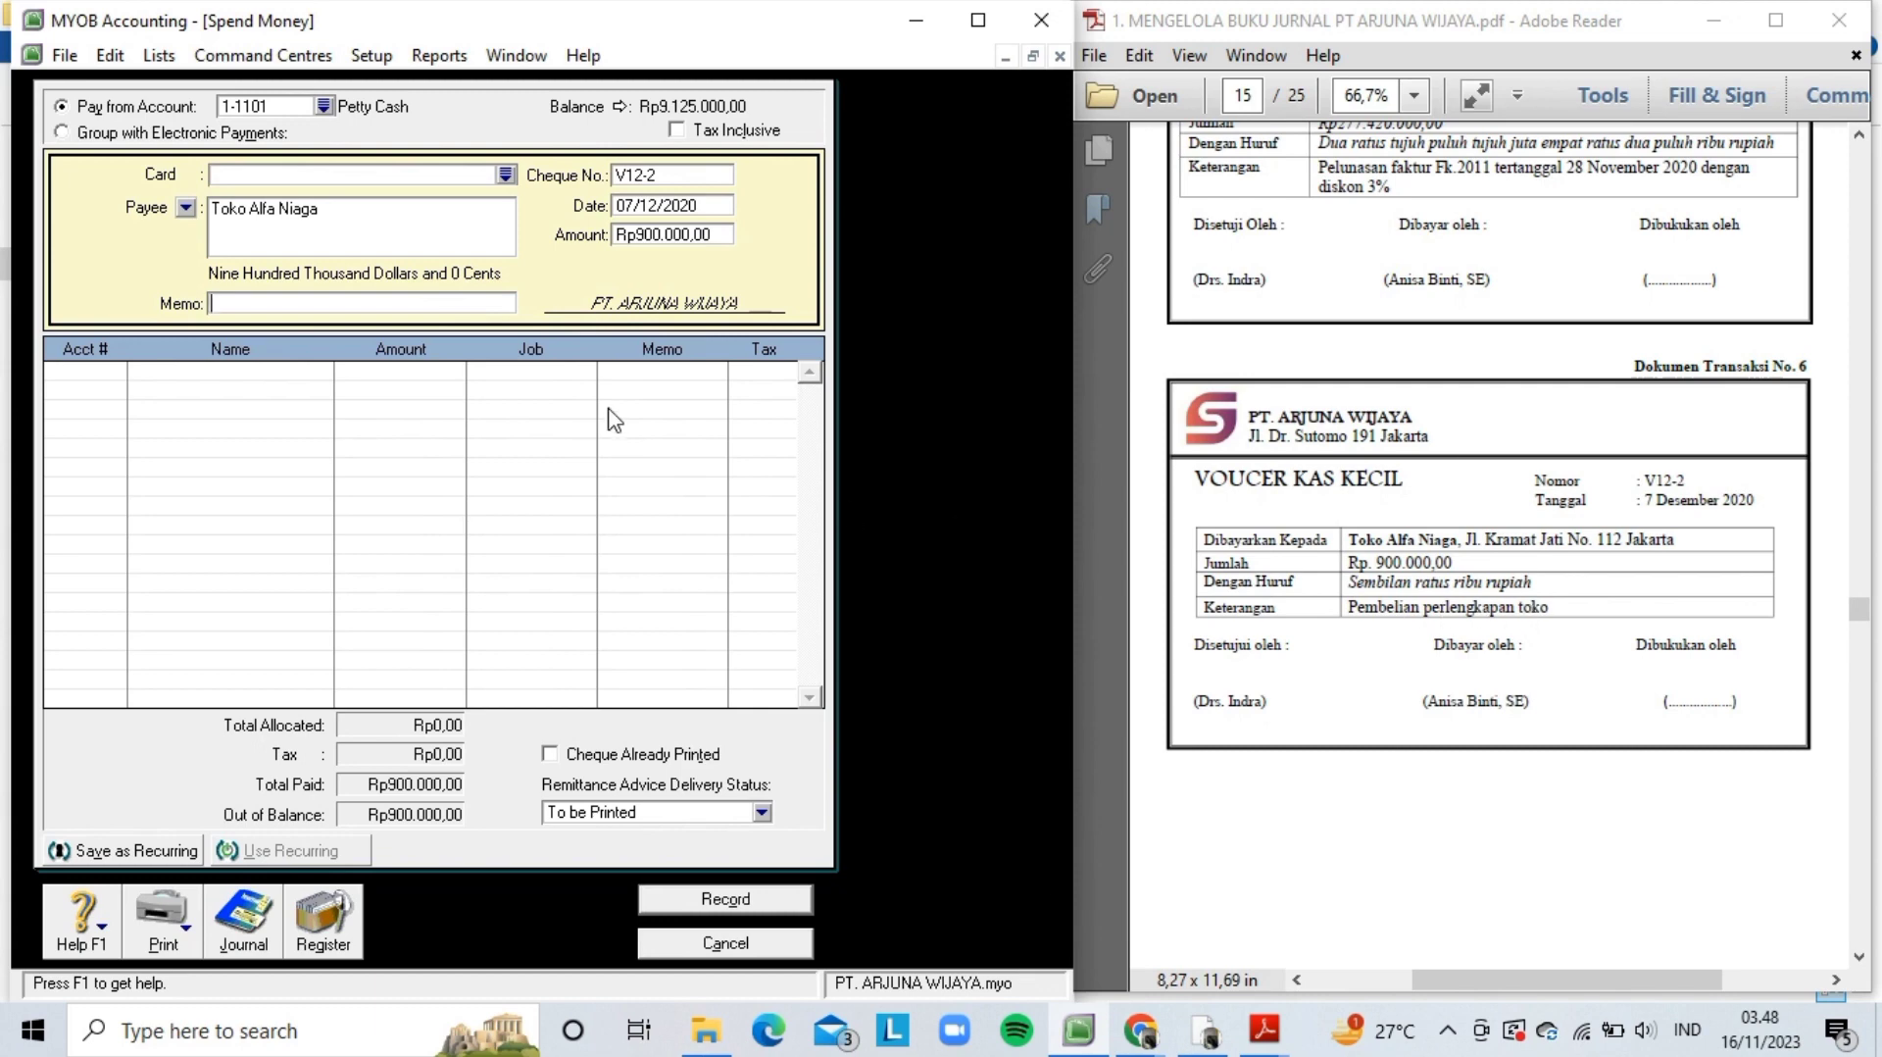
- Enter "Pembelian perlengkapan toko" as the memo of the petty cash entry
{"action": "key", "text": "Caps_Lock"}
{"action": "type", "text": "P"}
{"action": "key", "text": "Caps_Lock"}
{"action": "type", "text": "embelian "}
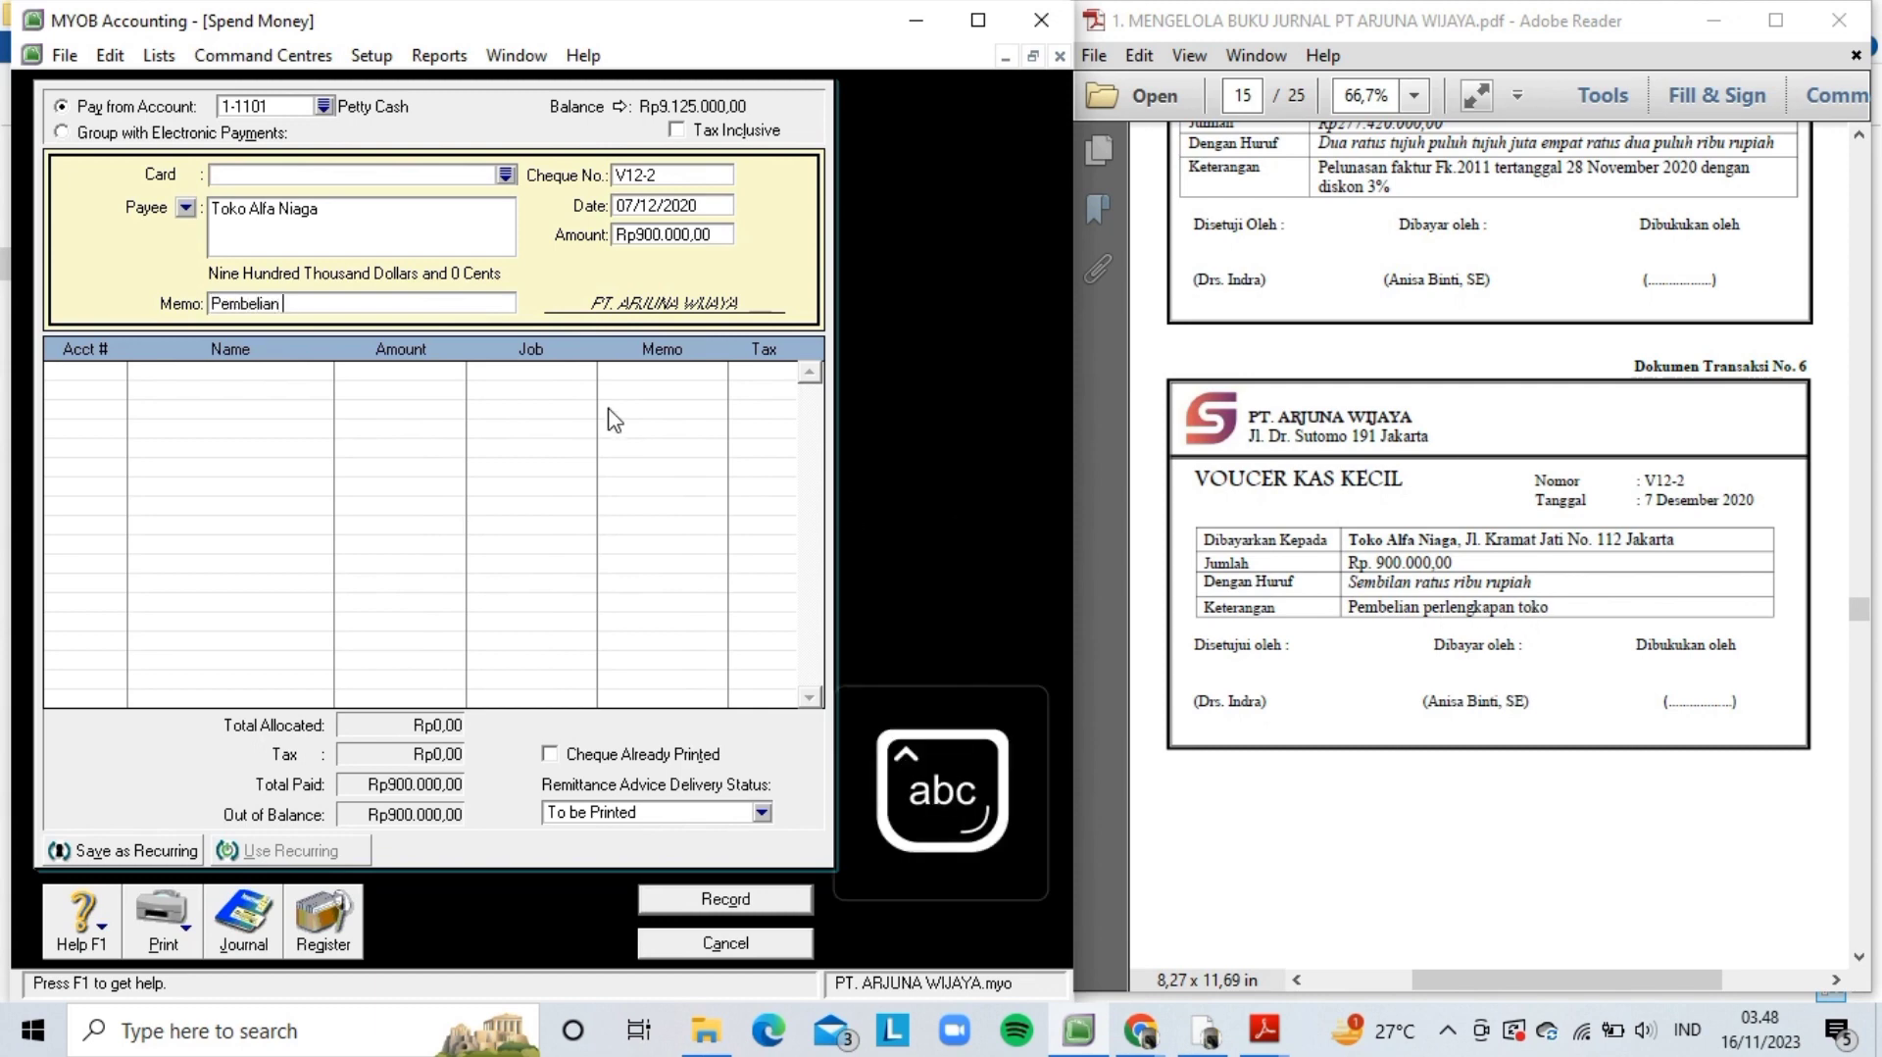
{"action": "type", "text": "perlengkapan toko"}
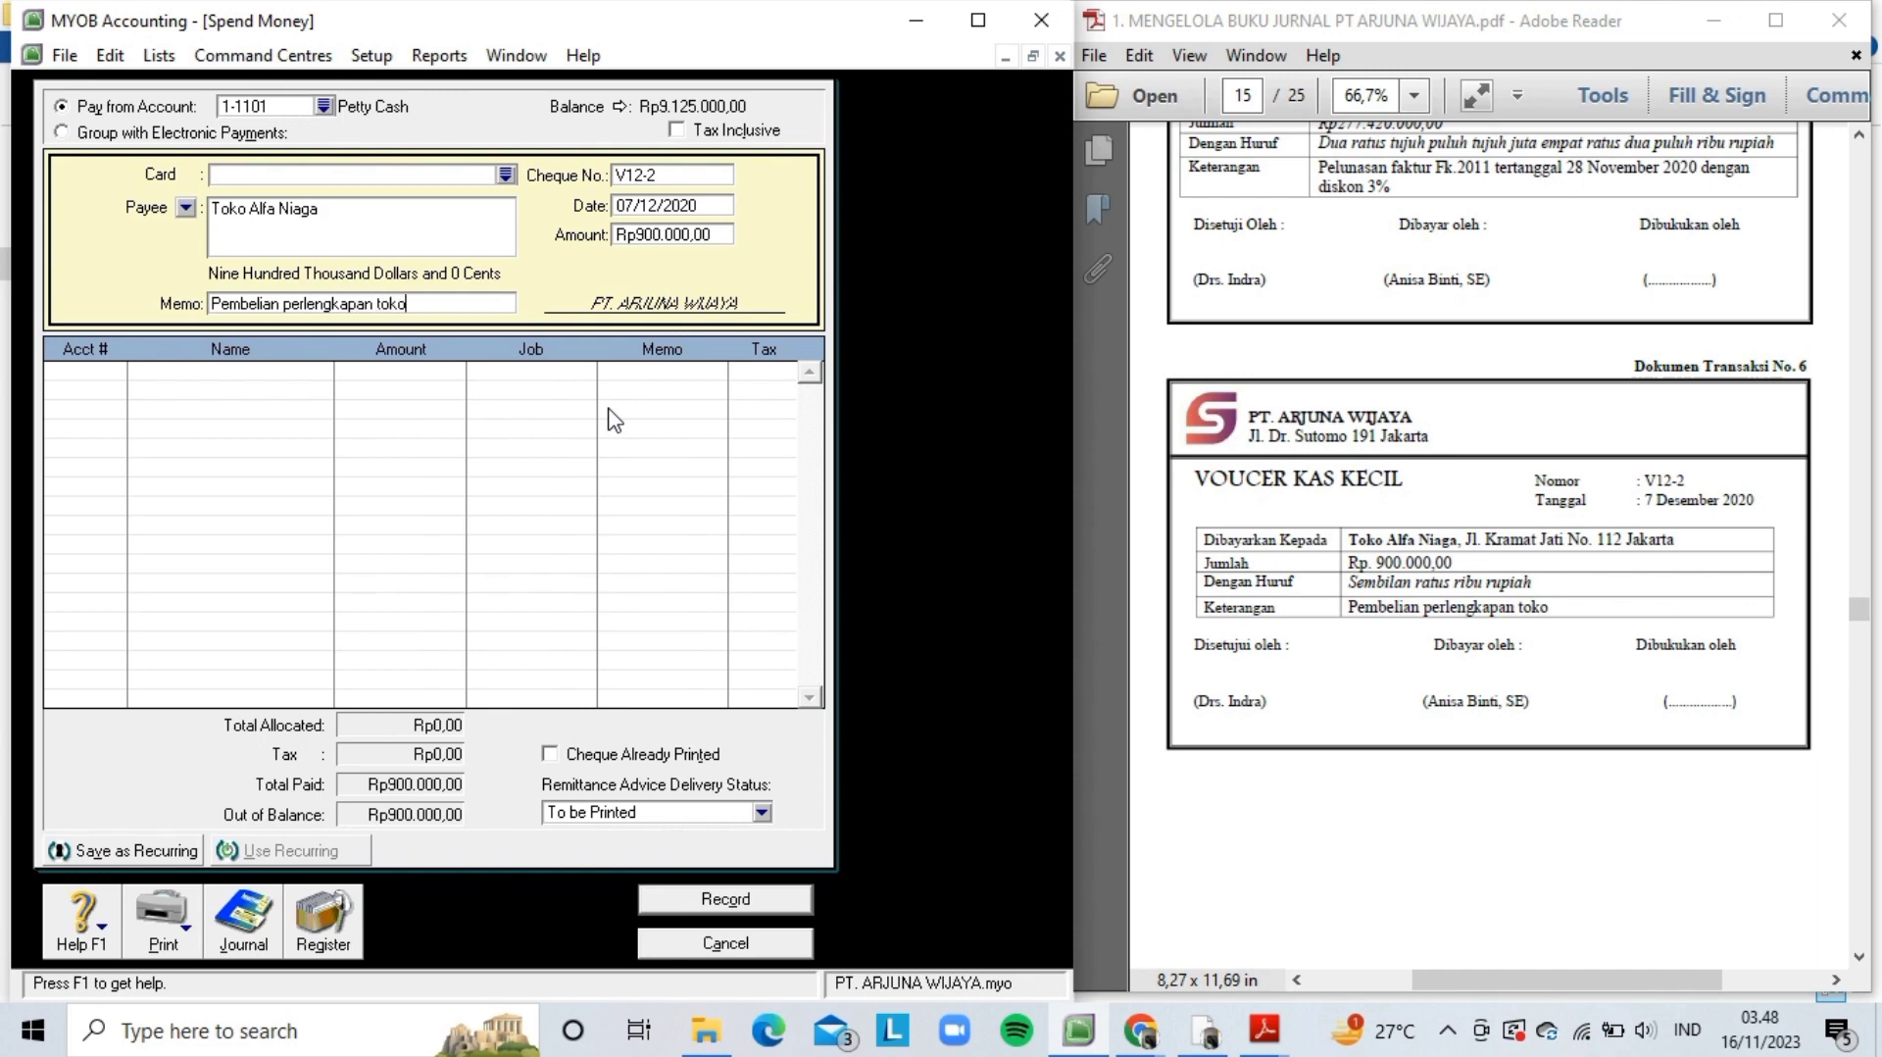
- Allocate the Rp900.000 petty cash payment to account 1-1105 Store Supplies
{"action": "key", "text": "Tab"}
{"action": "type", "text": "6"}
{"action": "key", "text": "Tab"}
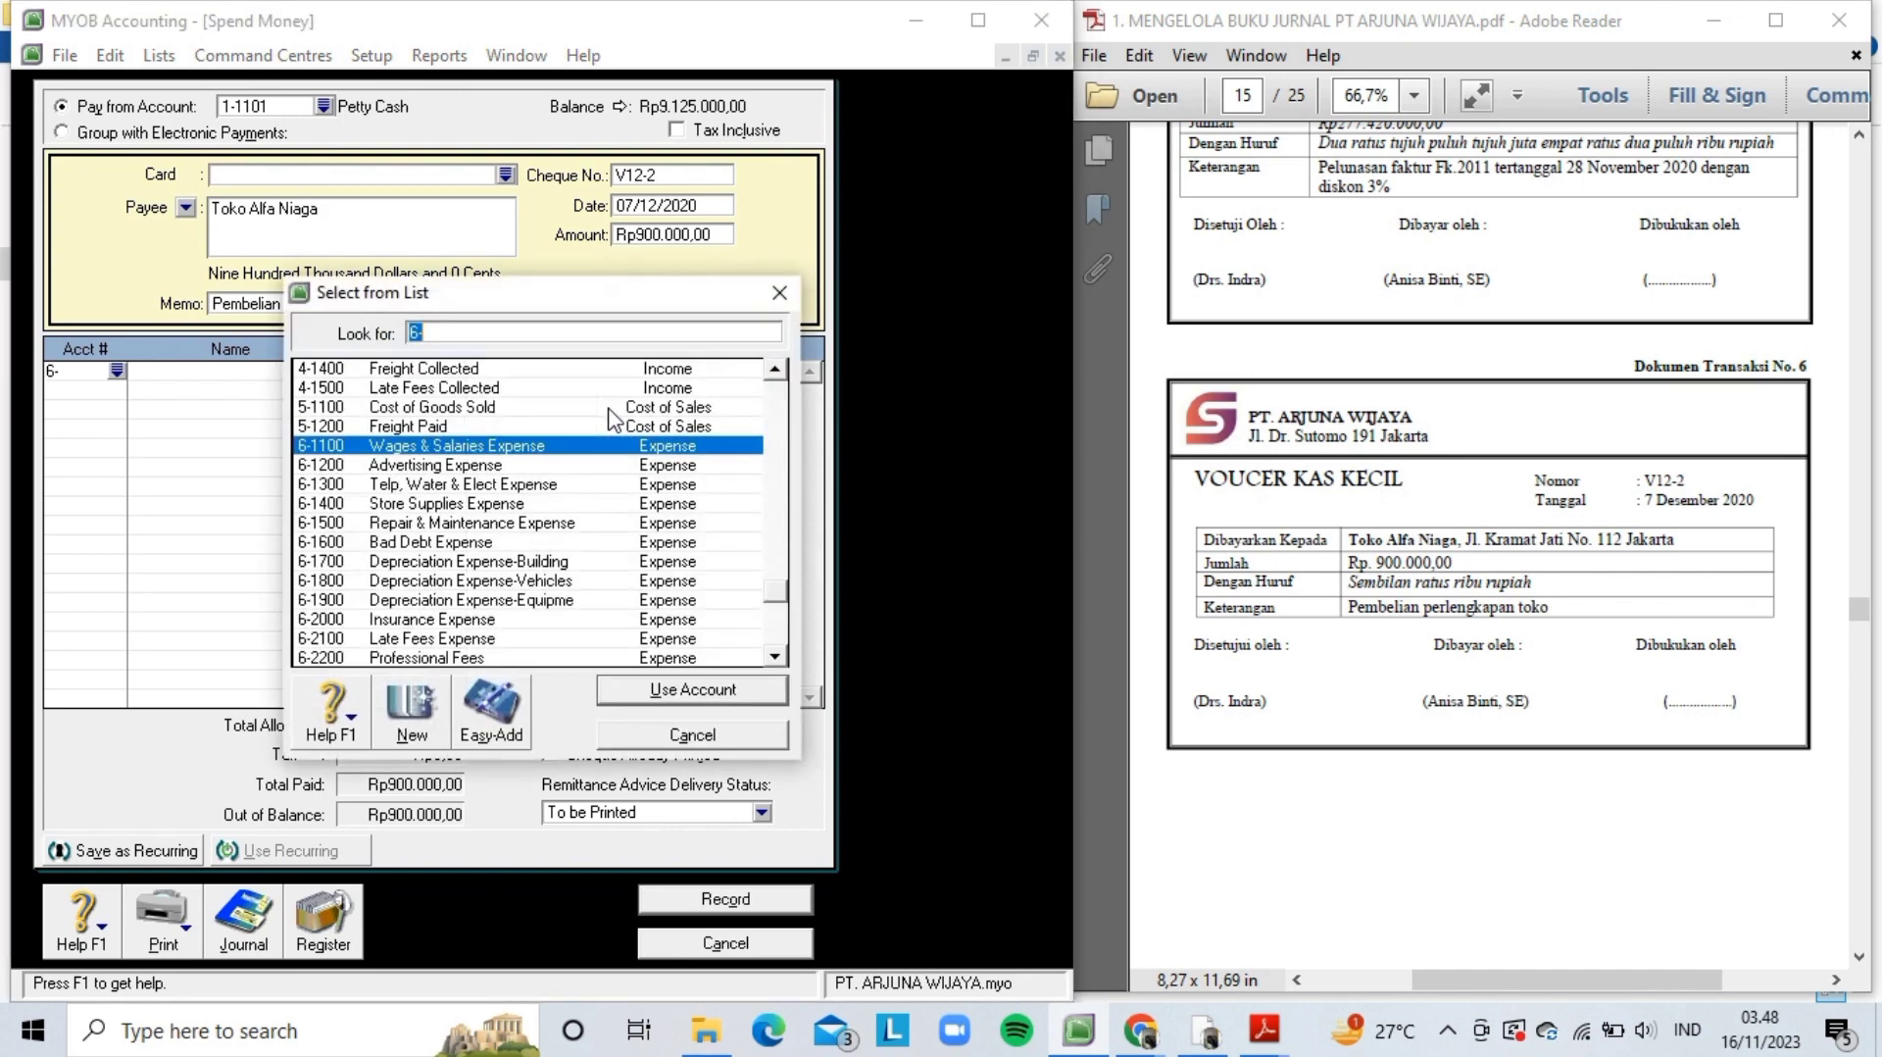
{"action": "type", "text": "1"}
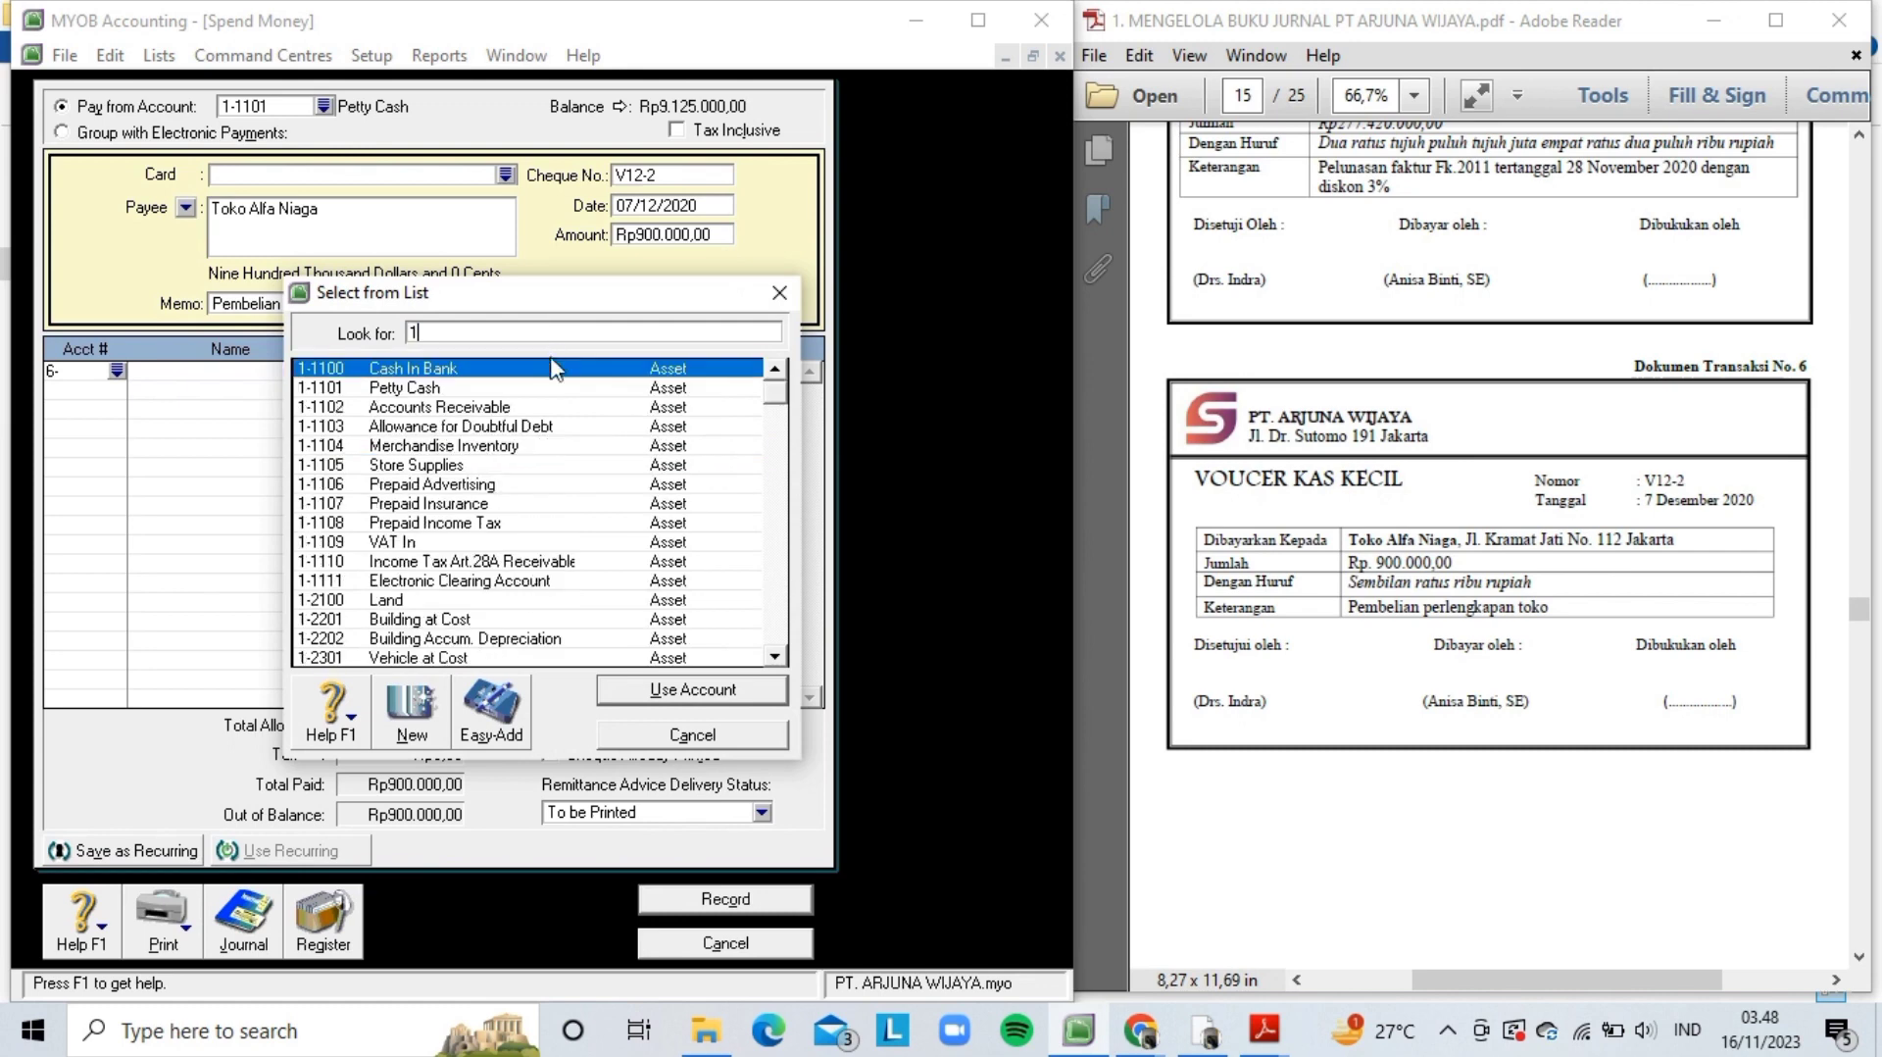
{"action": "double_click", "coordinate": [538, 468]}
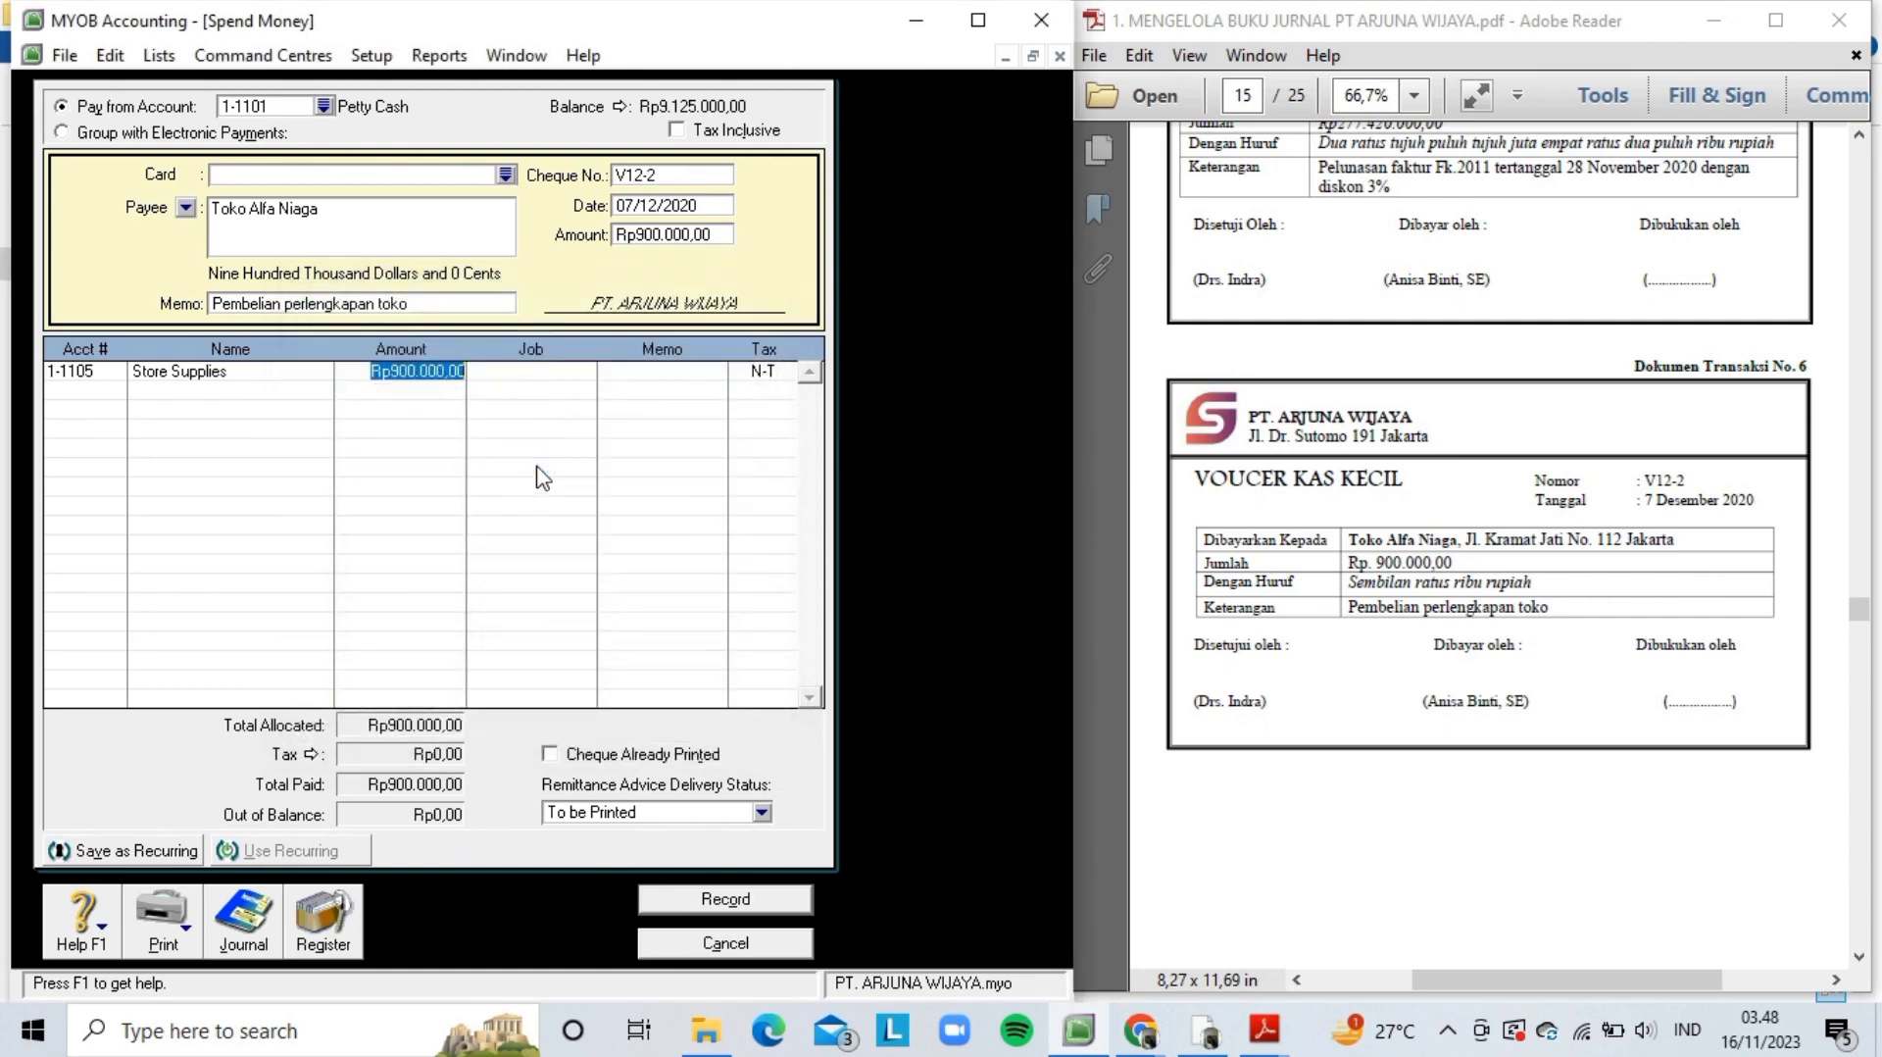
- Check the journal recap of the Toko Alfa Niaga petty cash payment and record the entry
{"action": "key", "text": "Tab"}
{"action": "key", "text": "Tab"}
{"action": "key", "text": "Tab"}
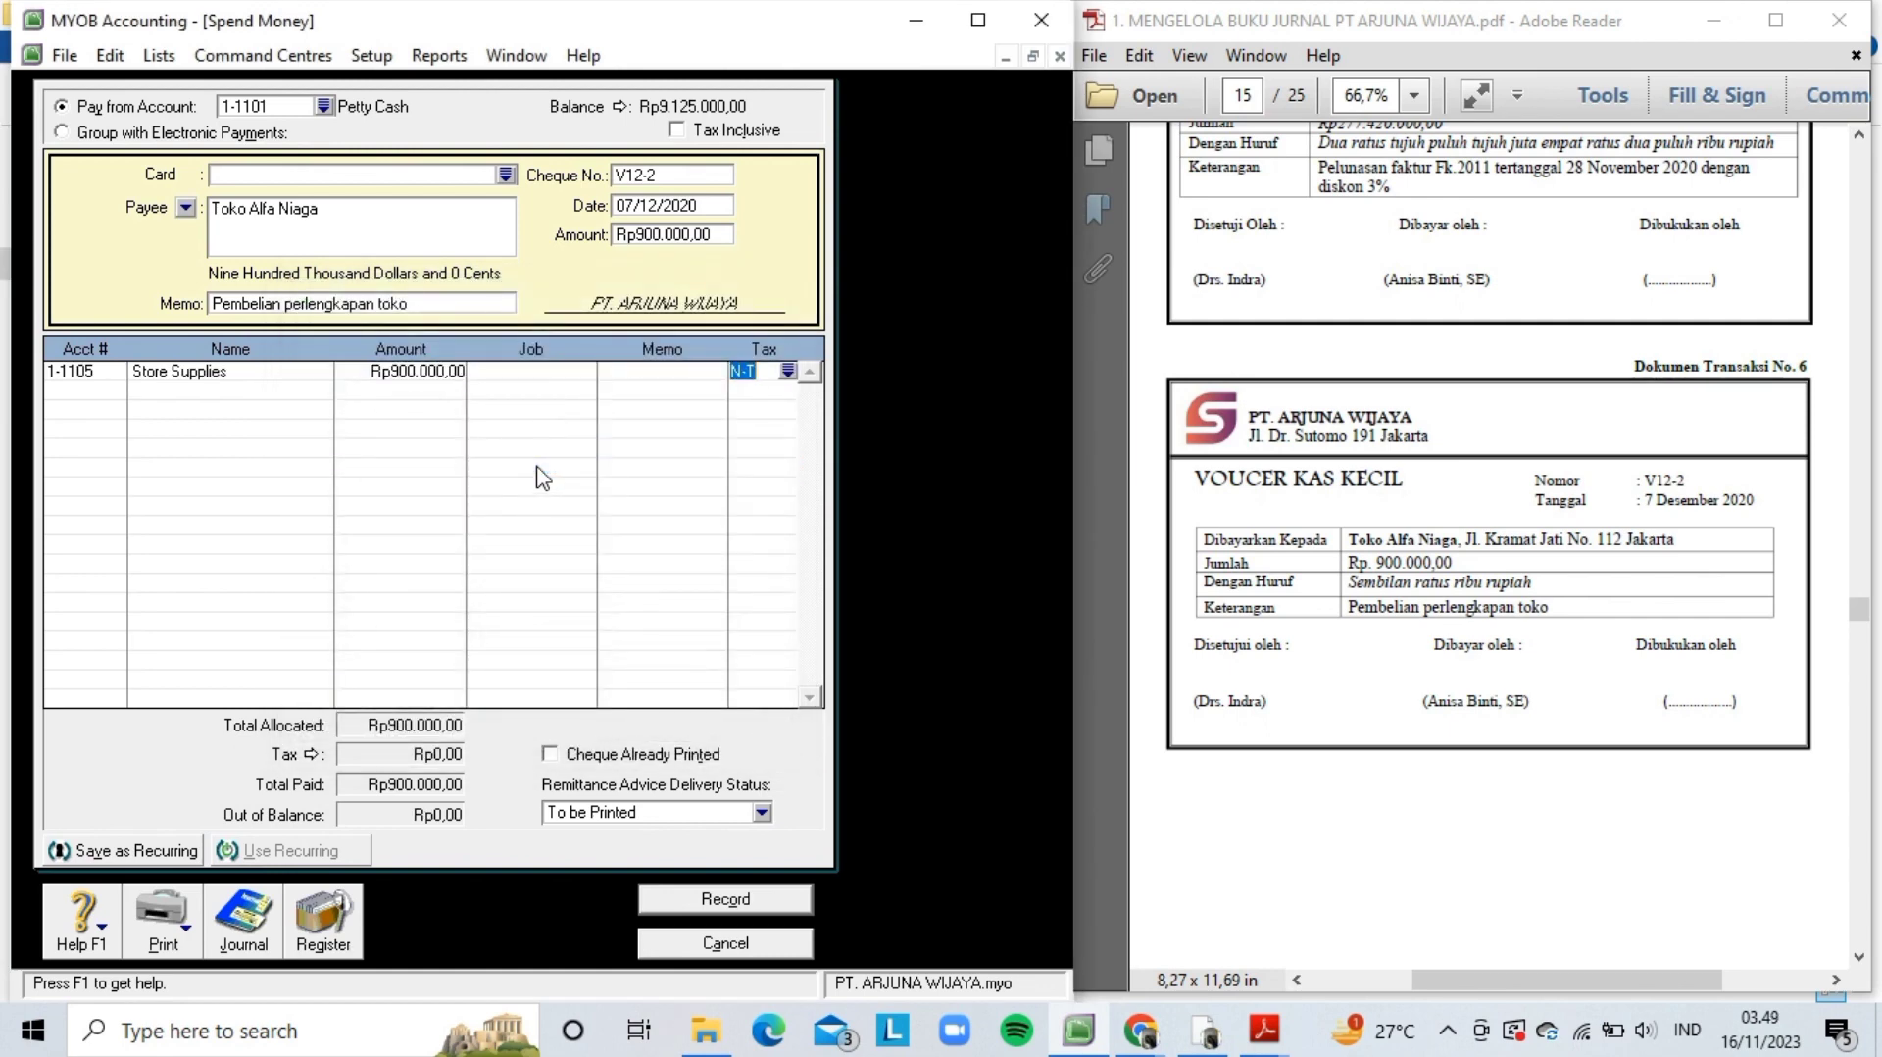
{"action": "key", "text": "ctrl+r"}
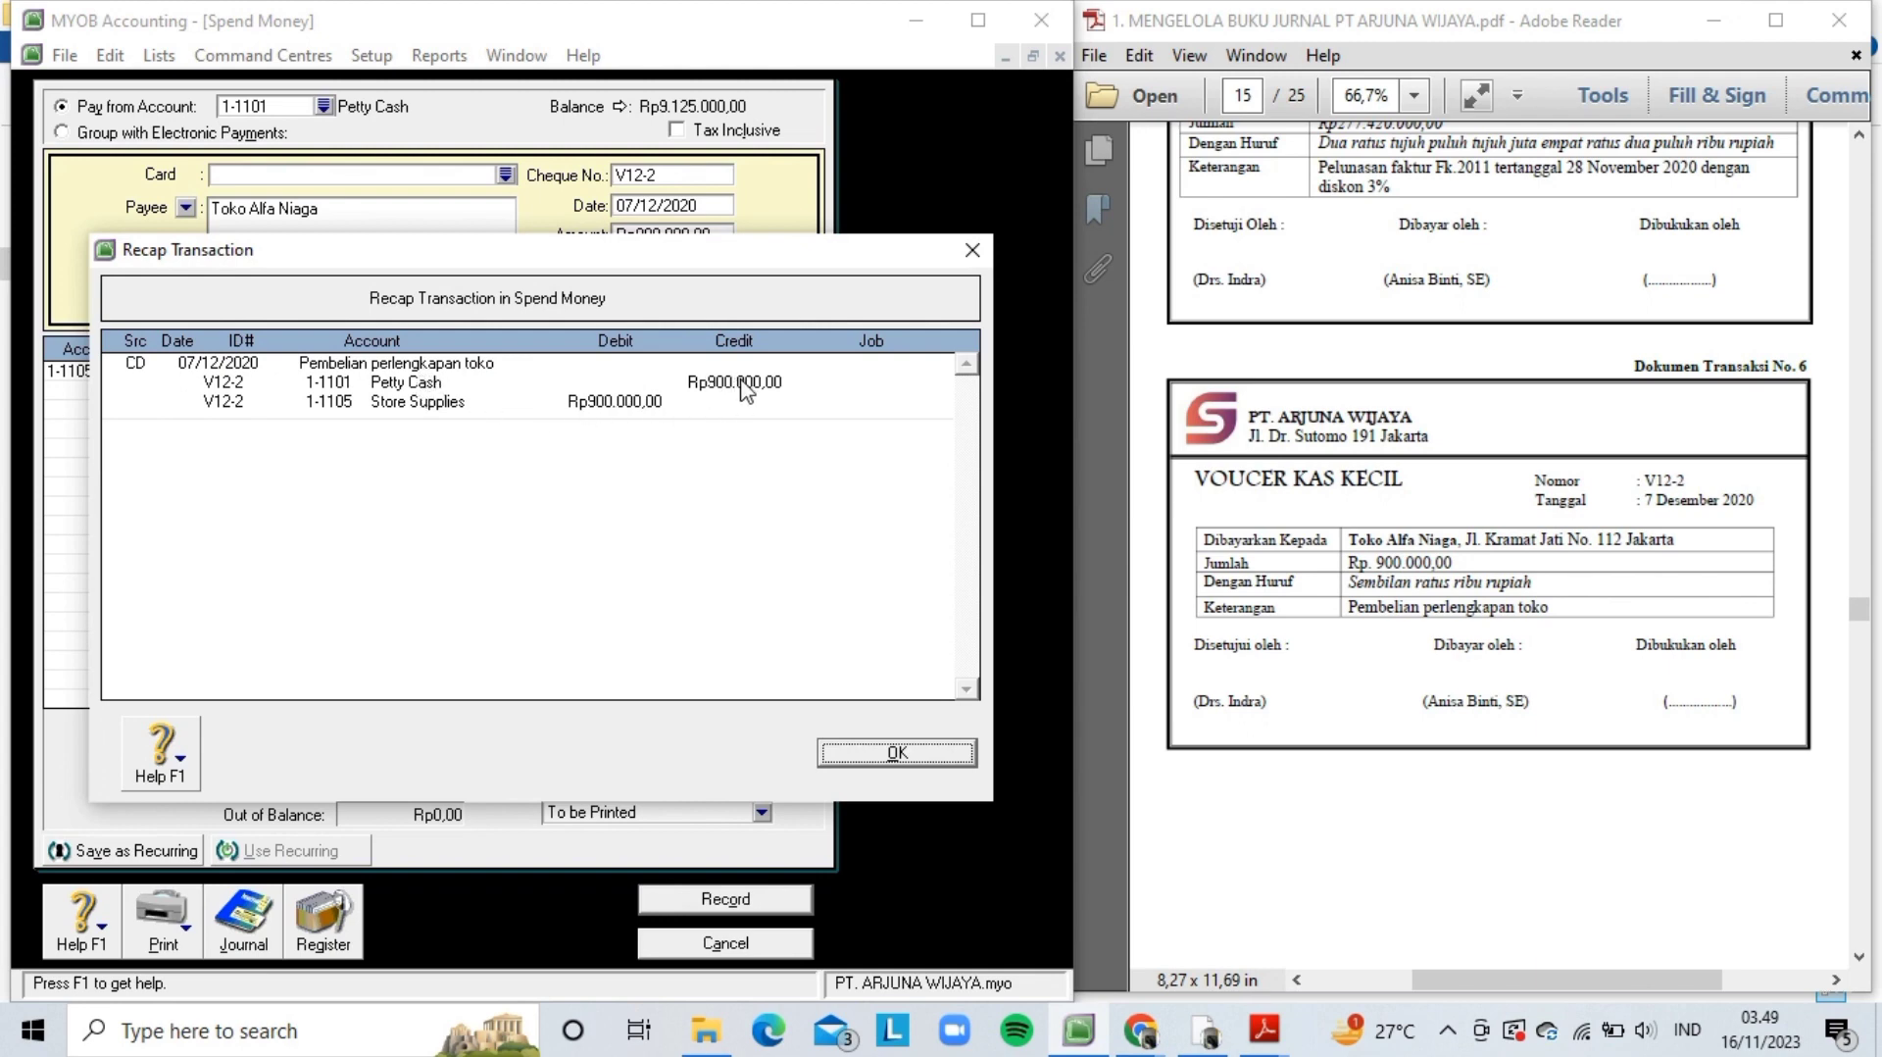
{"action": "left_click", "coordinate": [883, 754]}
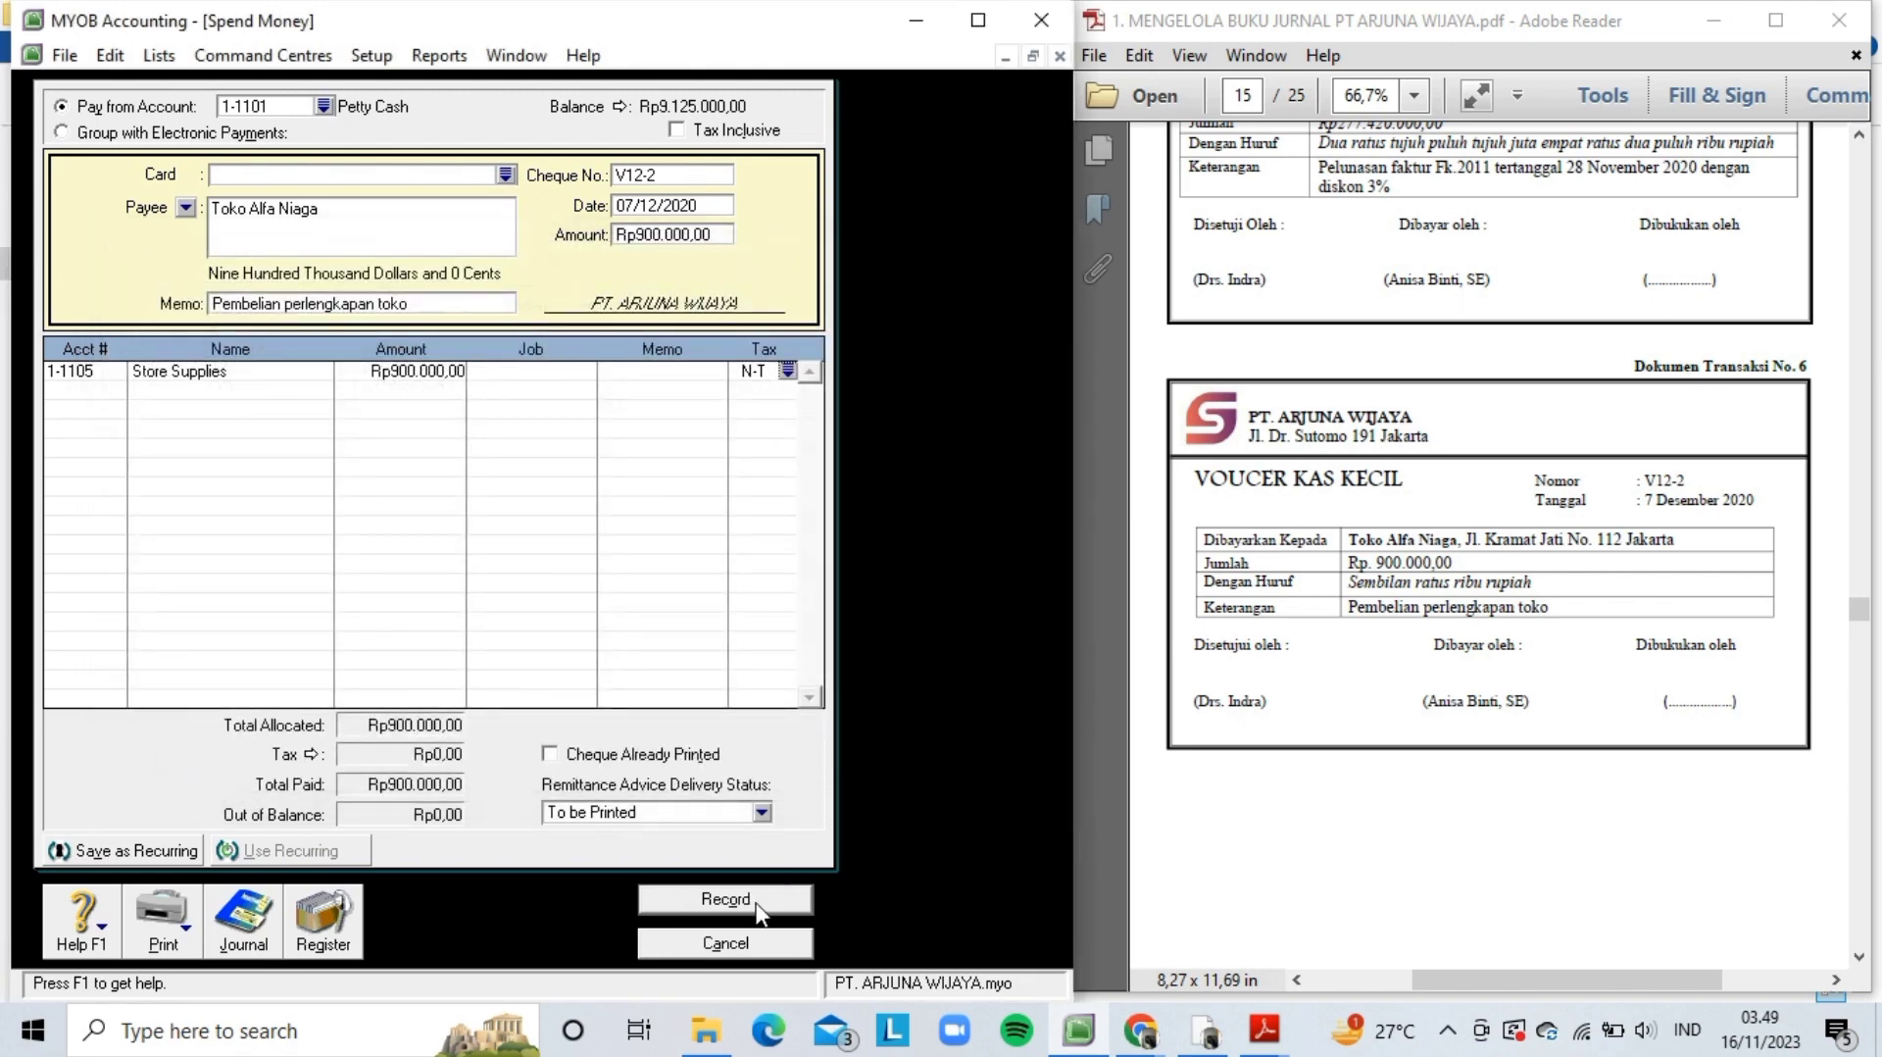
{"action": "left_click", "coordinate": [725, 899]}
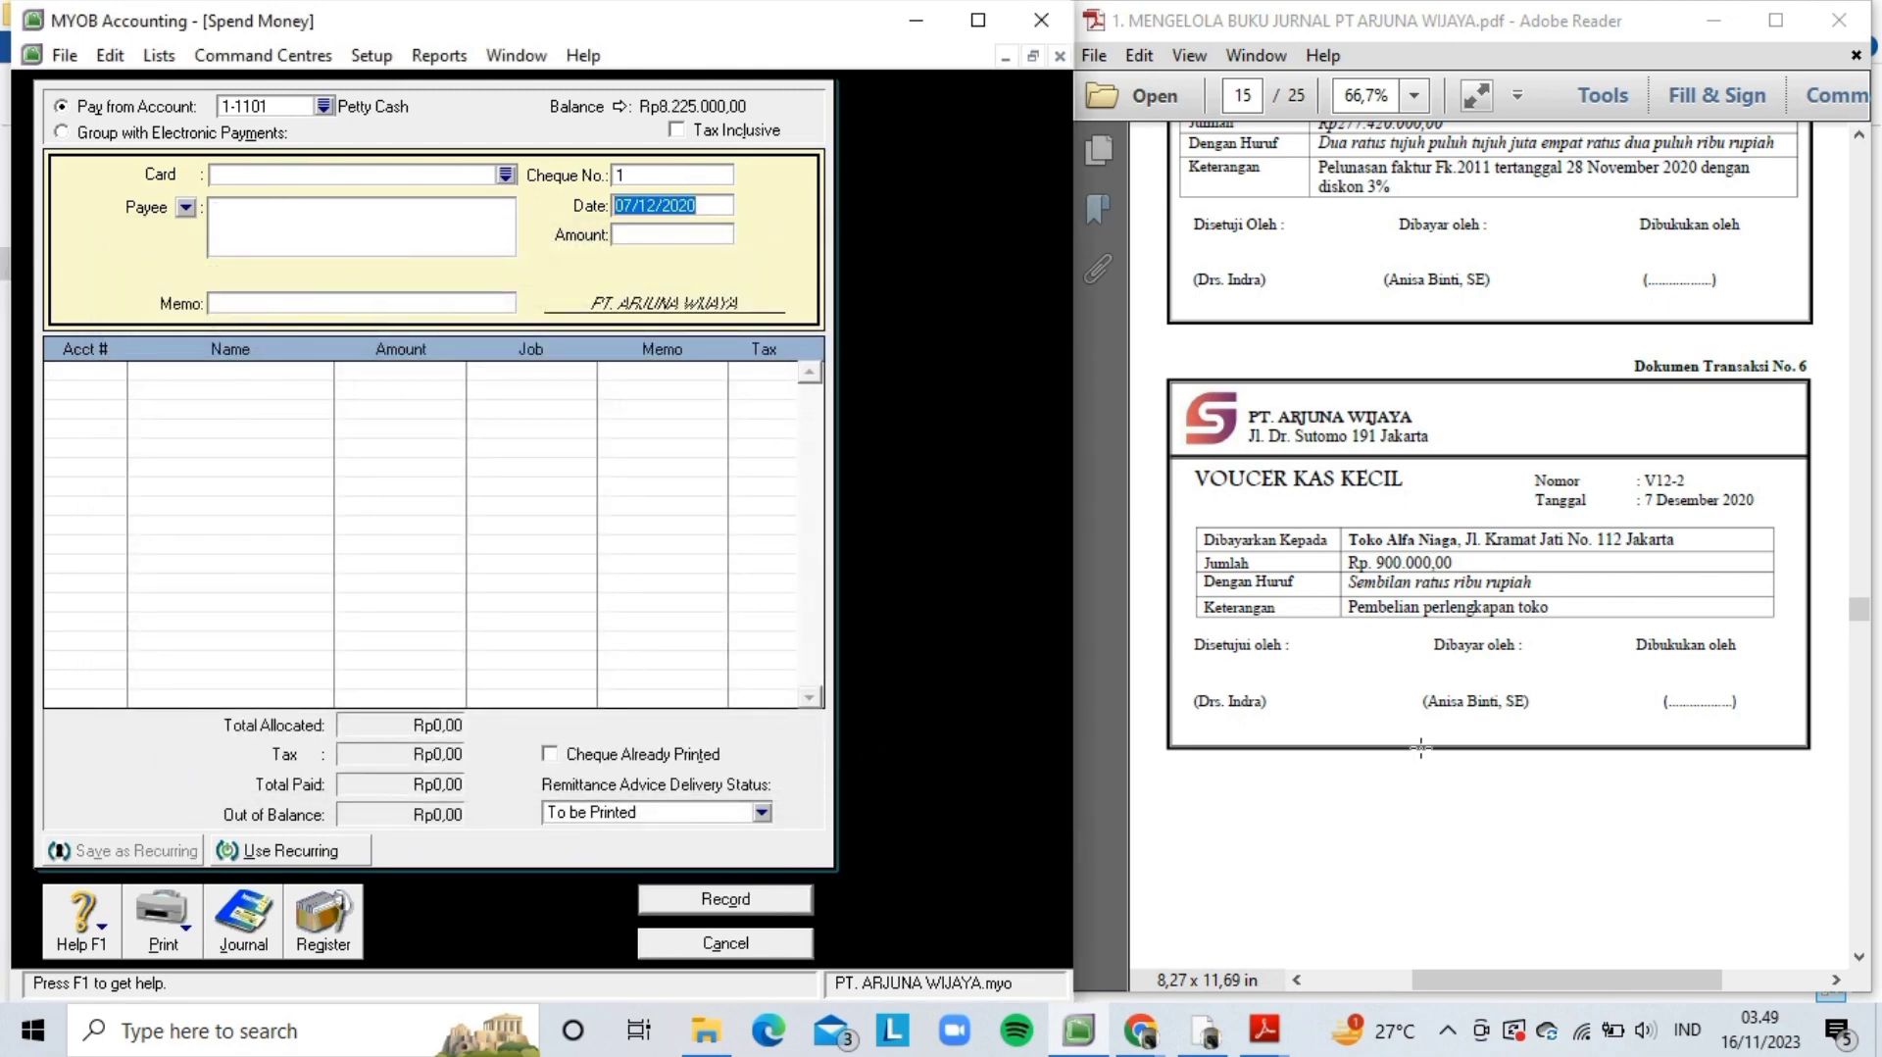
- Leave the petty cash entry form and start a new sales invoice for customer Toko Elektro Jaya
{"action": "scroll", "coordinate": [1421, 749], "scroll_direction": "down", "scroll_amount": 10}
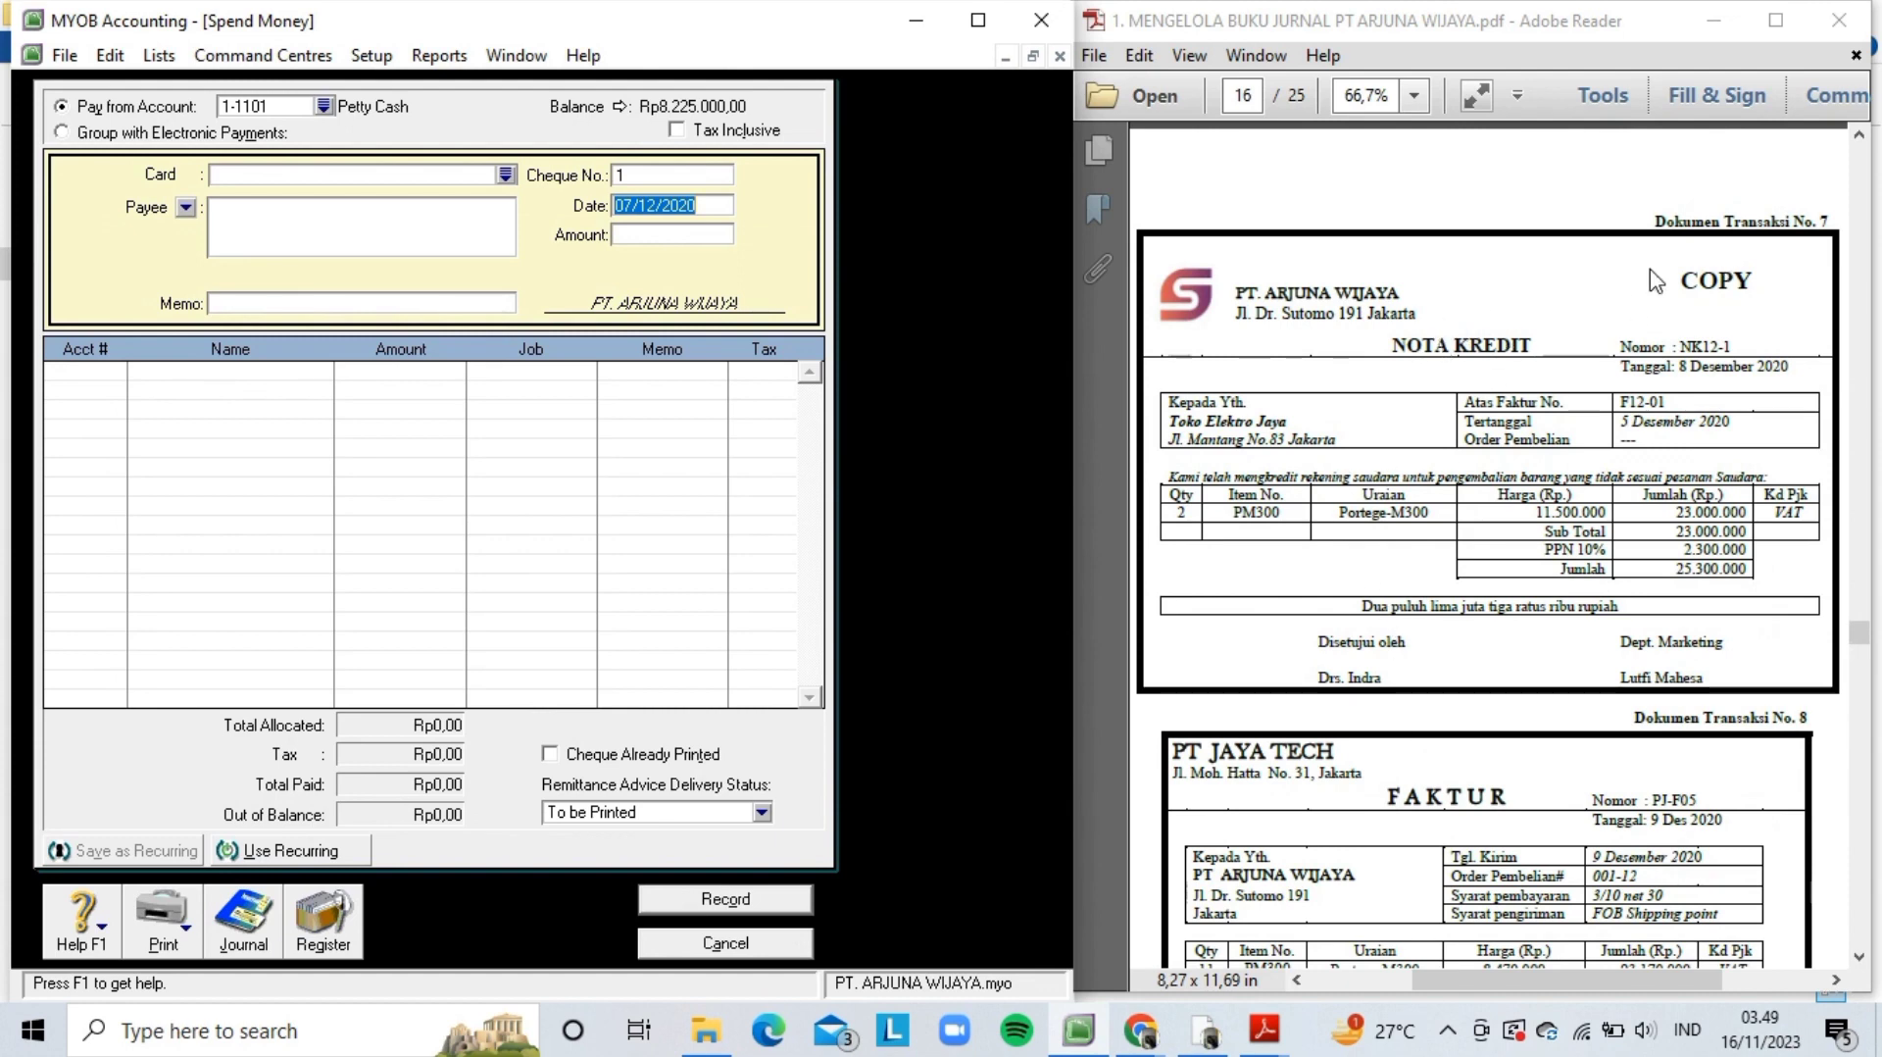
{"action": "left_click", "coordinate": [676, 947]}
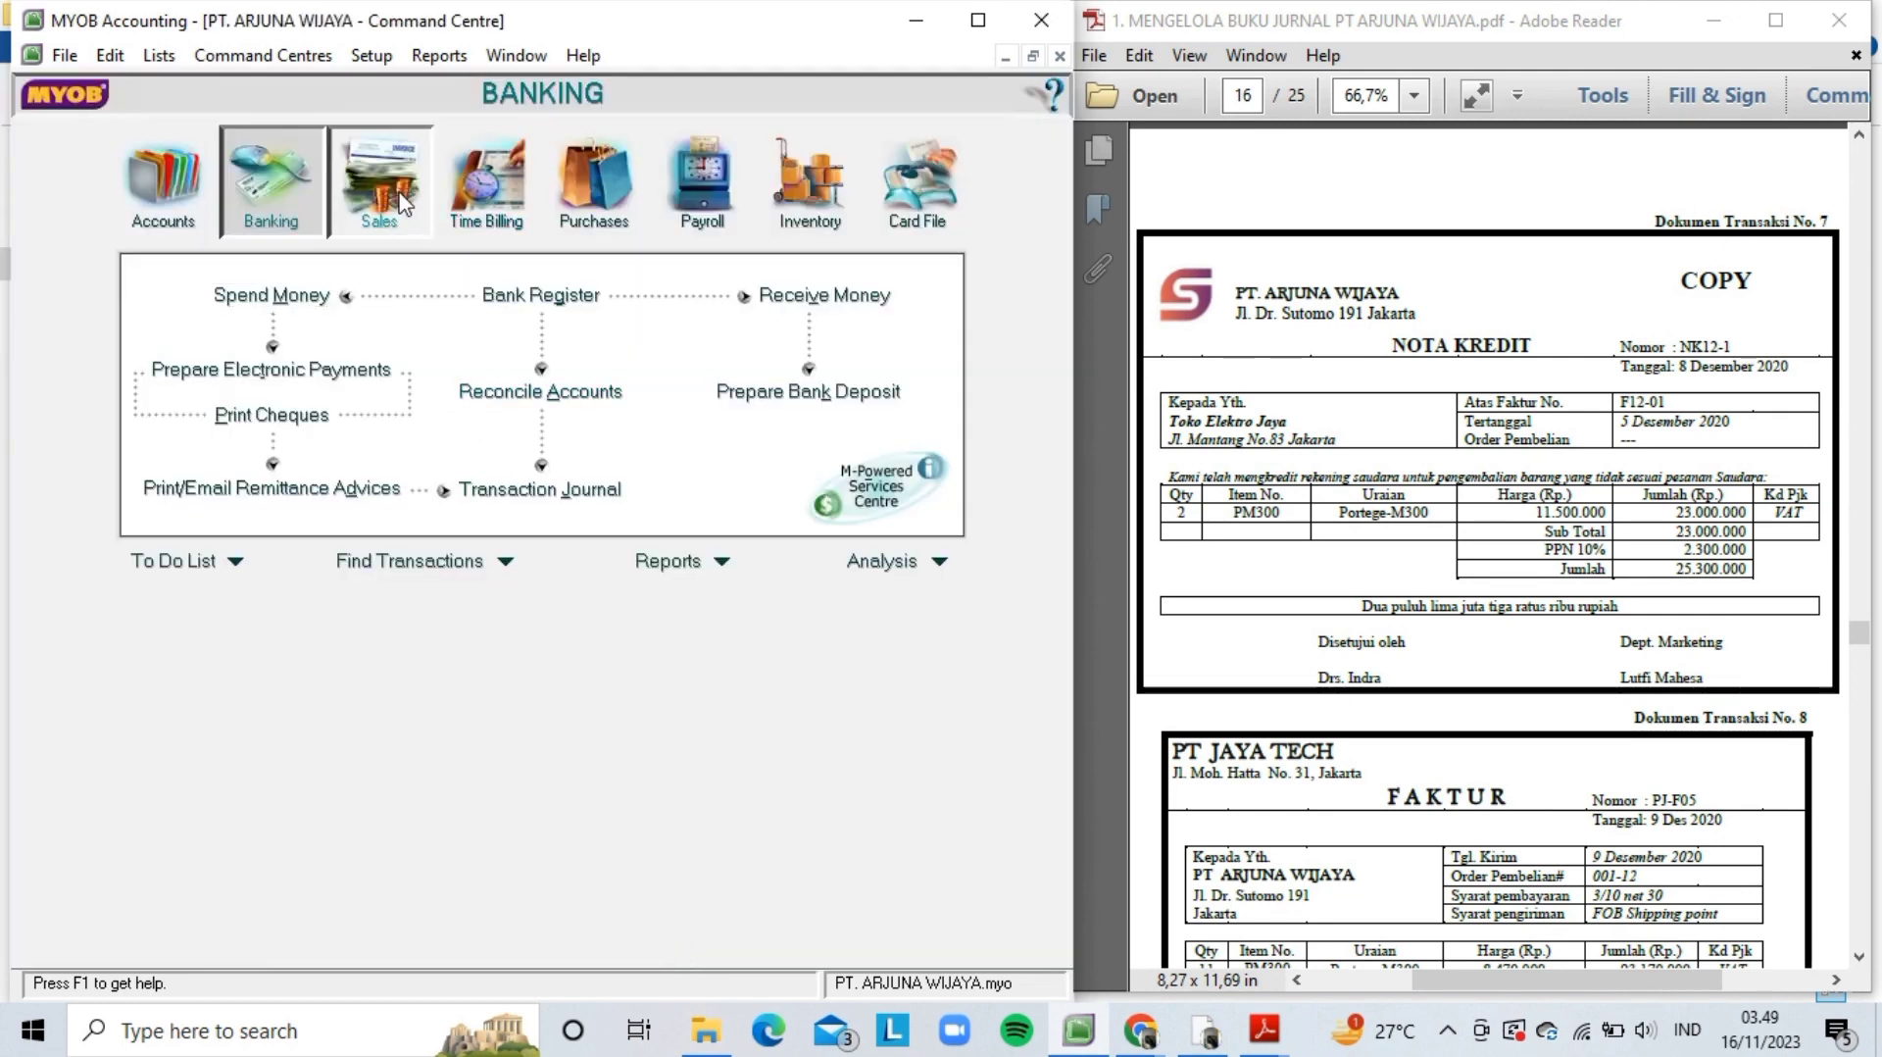
{"action": "left_click", "coordinate": [402, 203]}
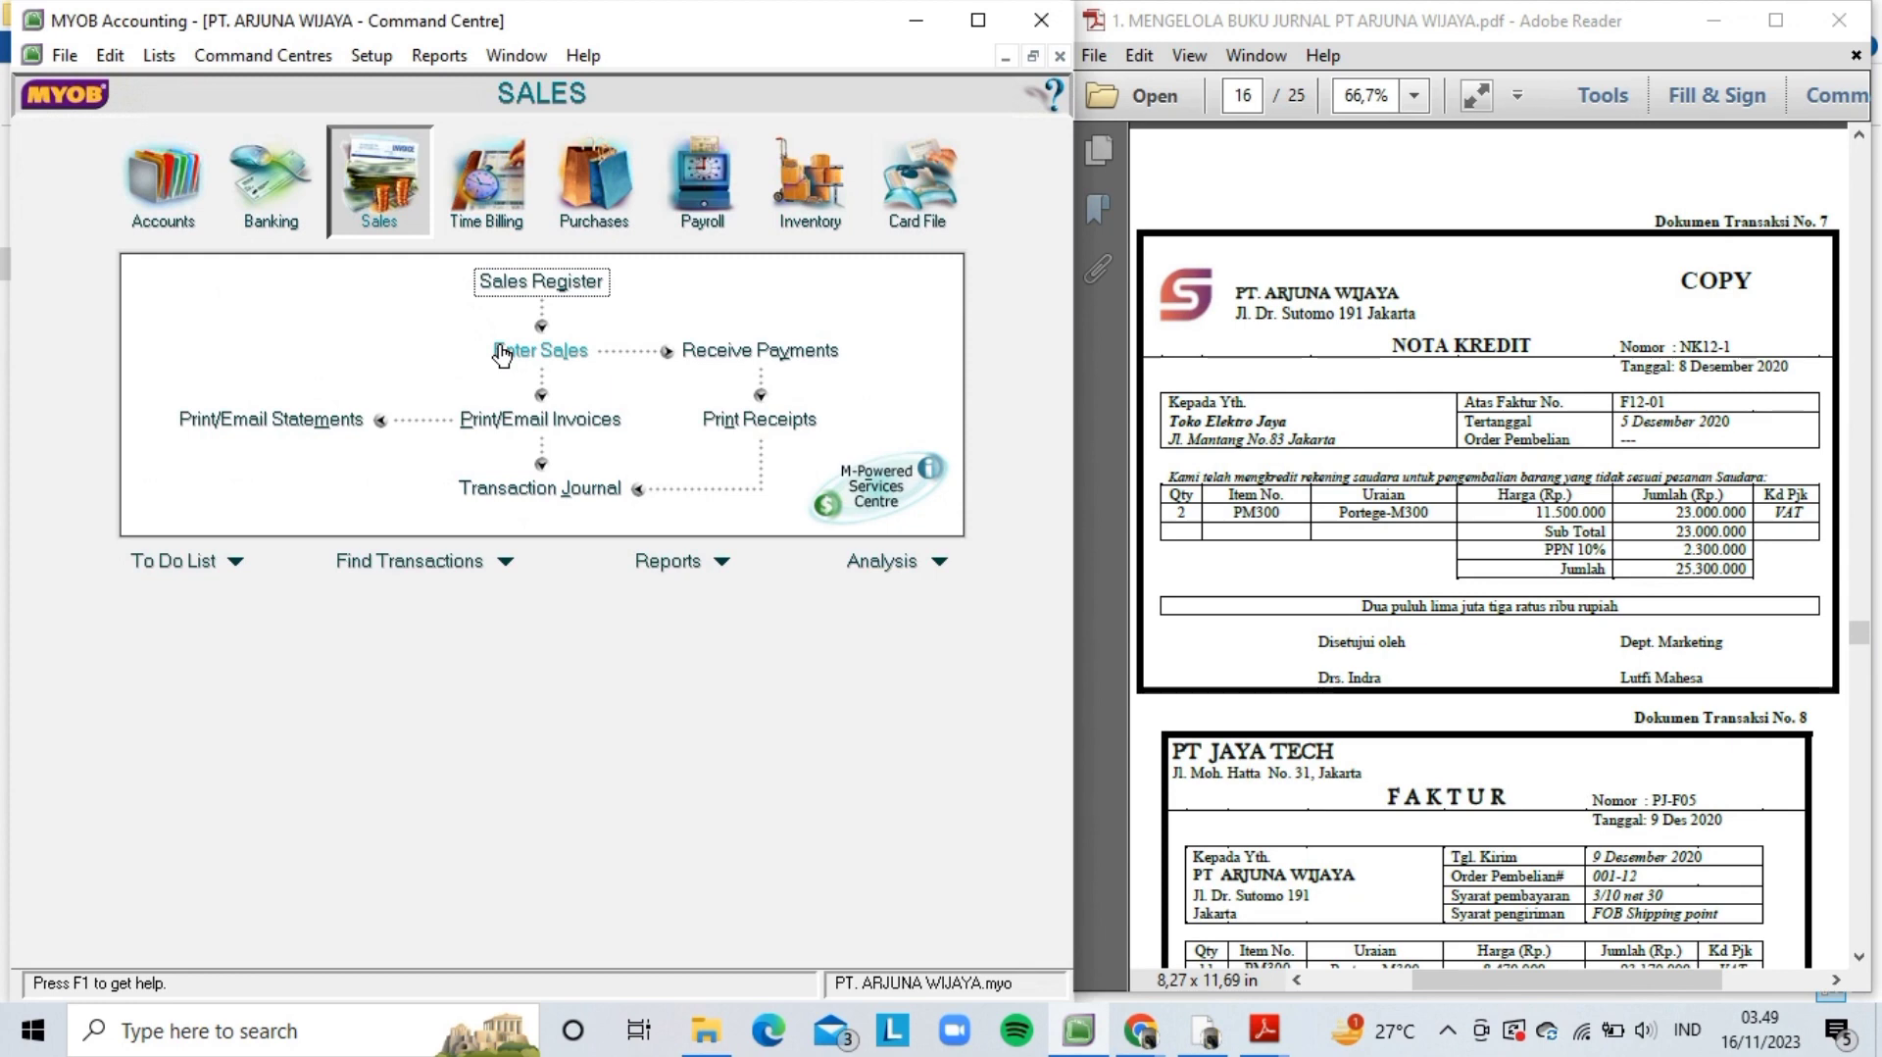
{"action": "left_click", "coordinate": [503, 355]}
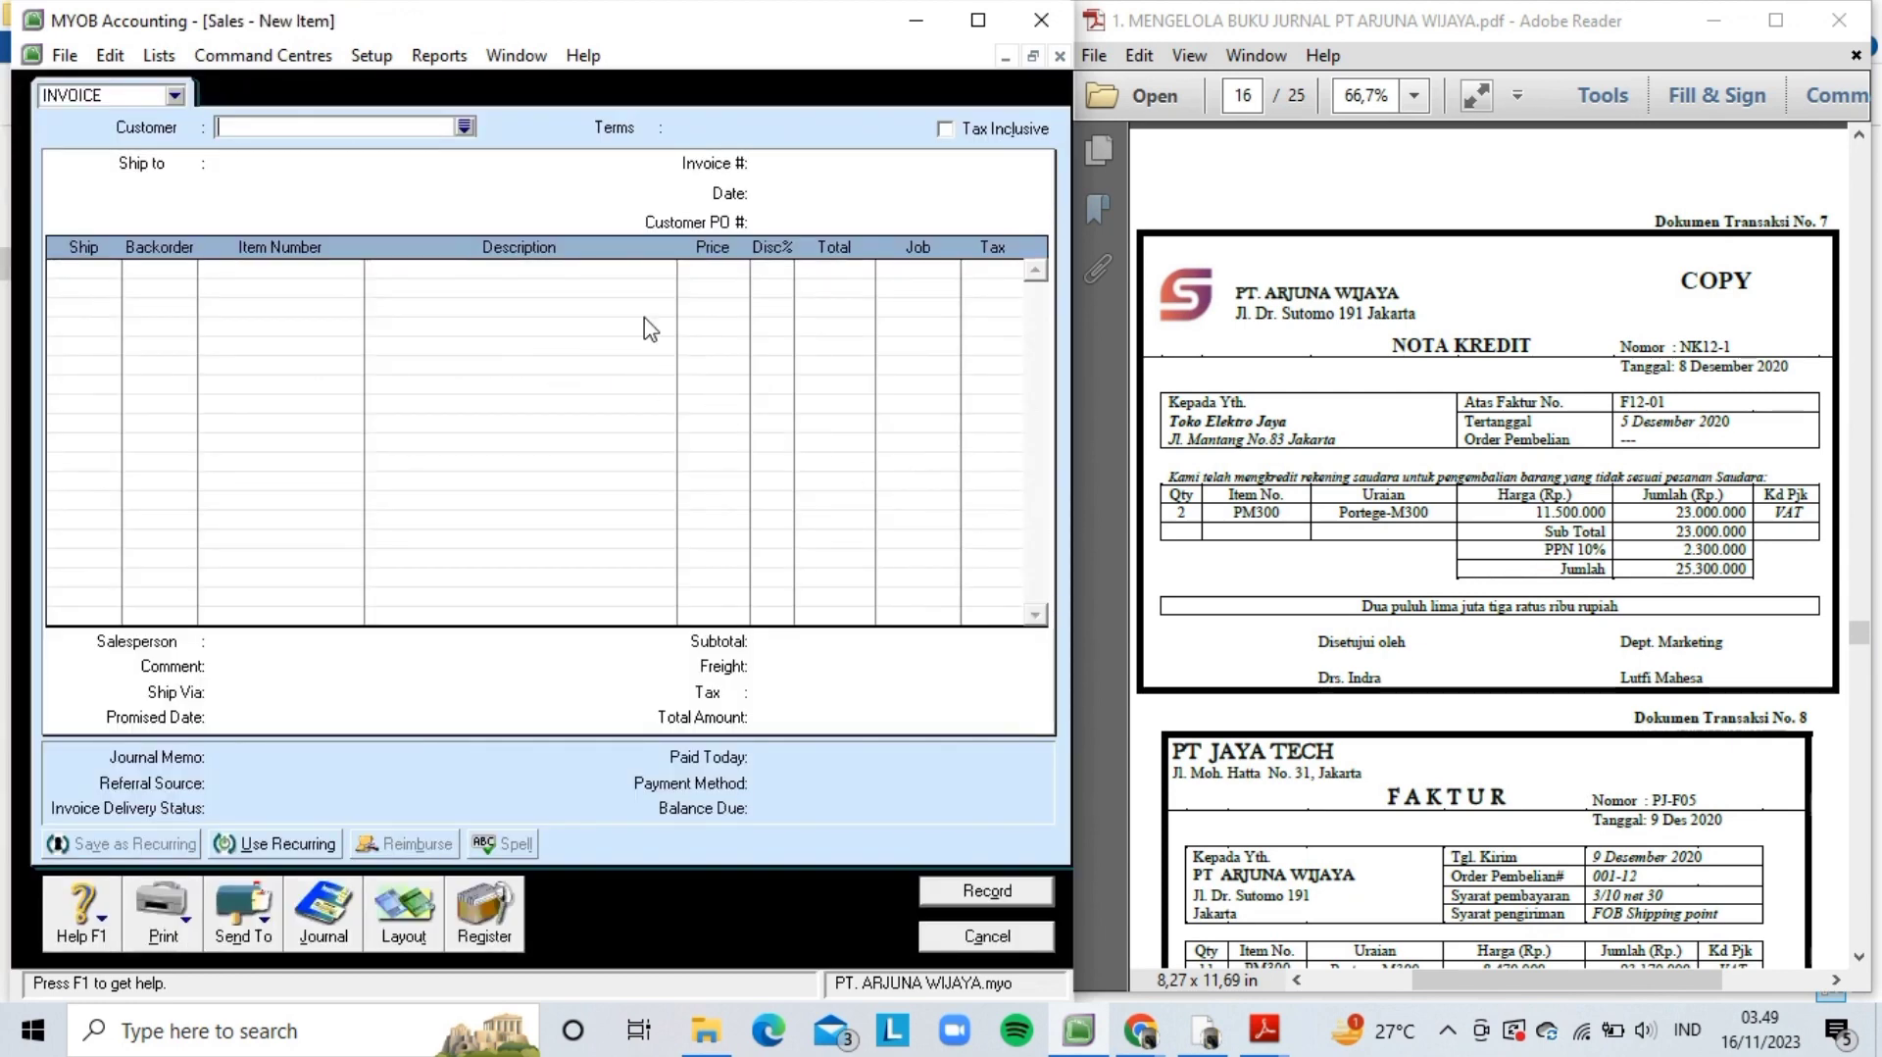
{"action": "left_click", "coordinate": [465, 127]}
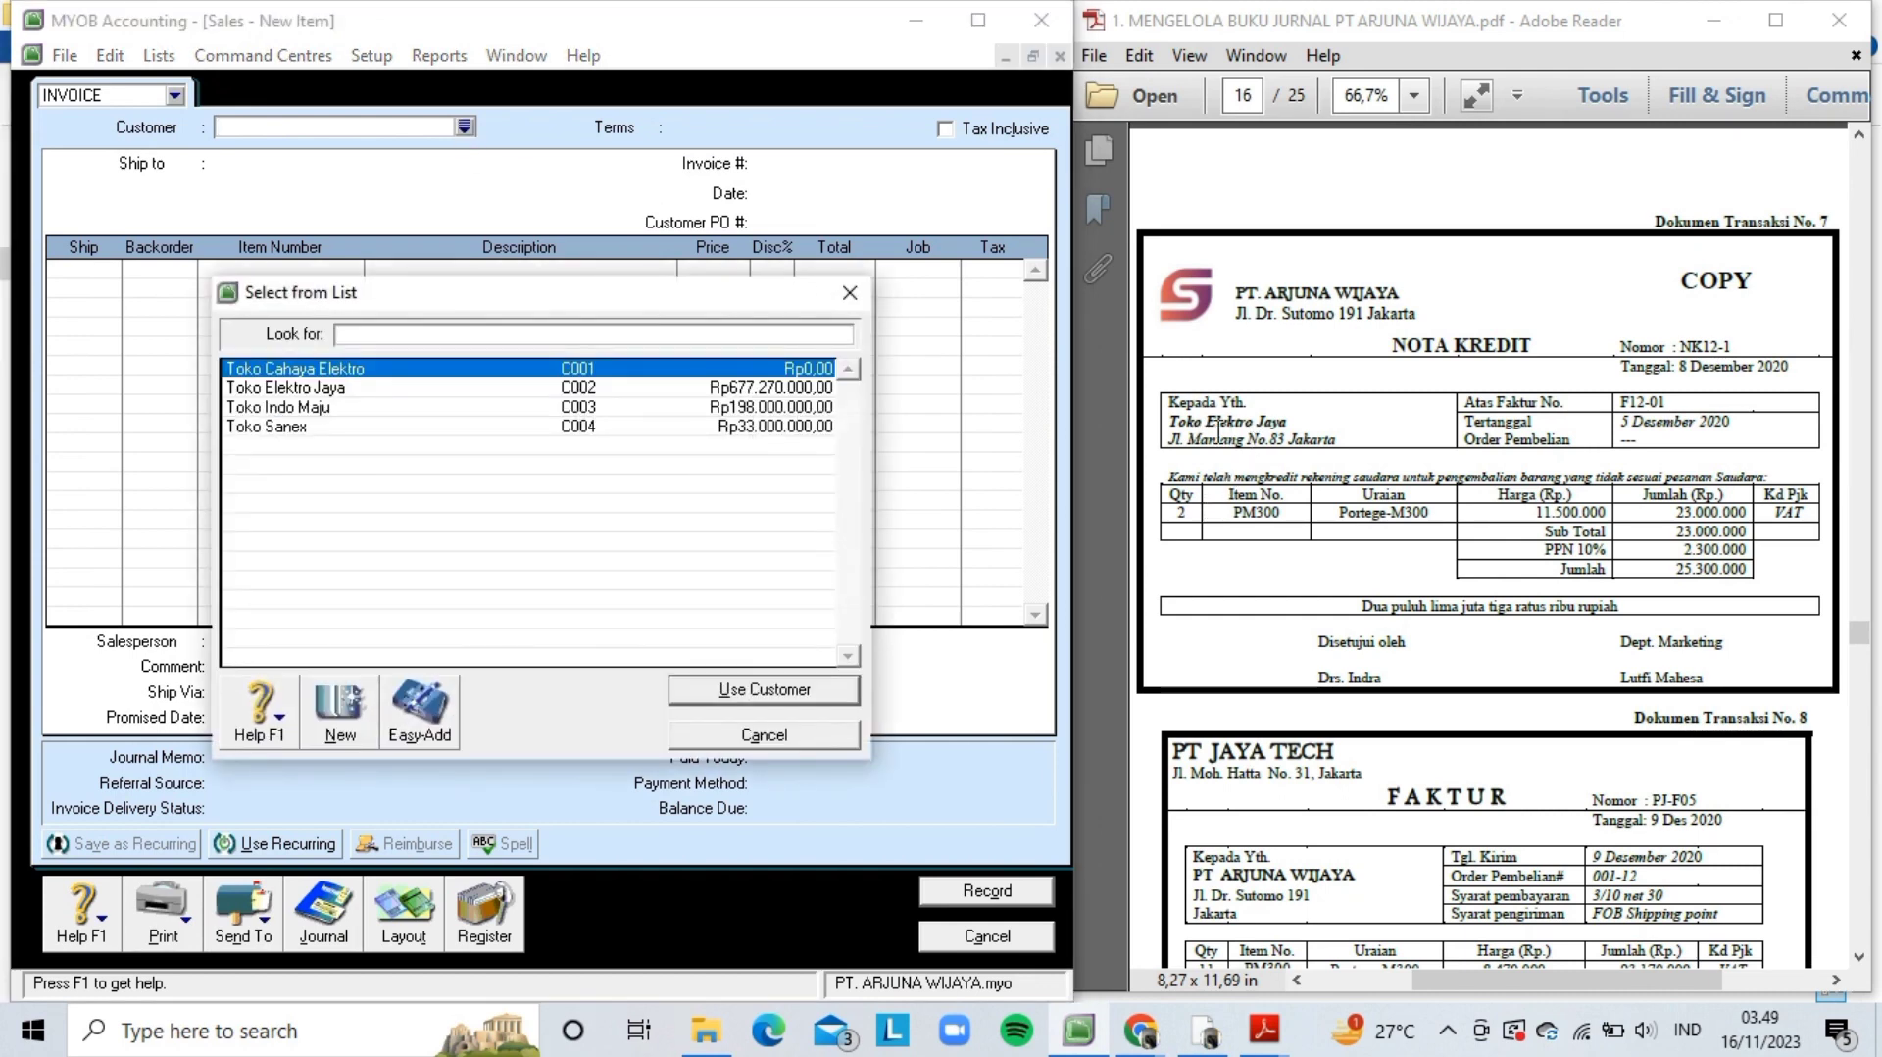
{"action": "double_click", "coordinate": [554, 392]}
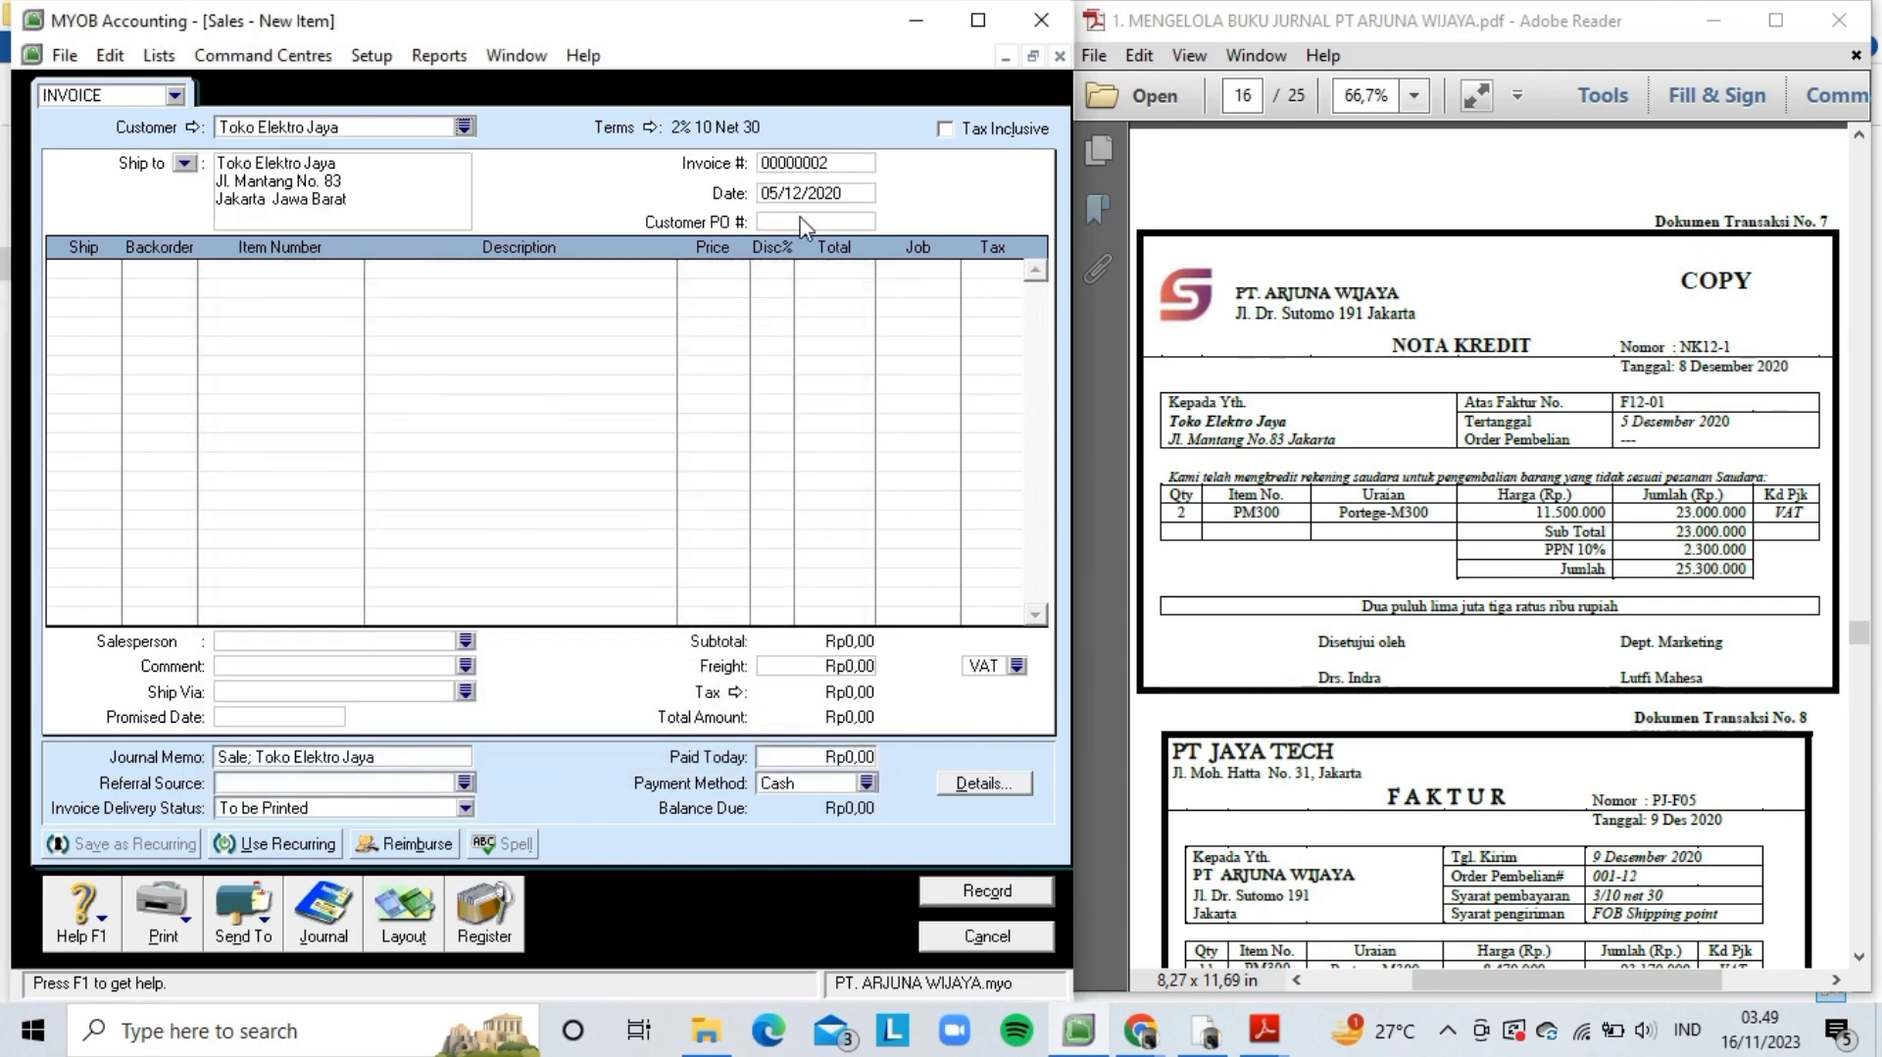
- Set the sales invoice number to NK12-1 and its date to 08/12/2020
{"action": "left_click", "coordinate": [843, 165]}
{"action": "key", "text": "Caps_Lock"}
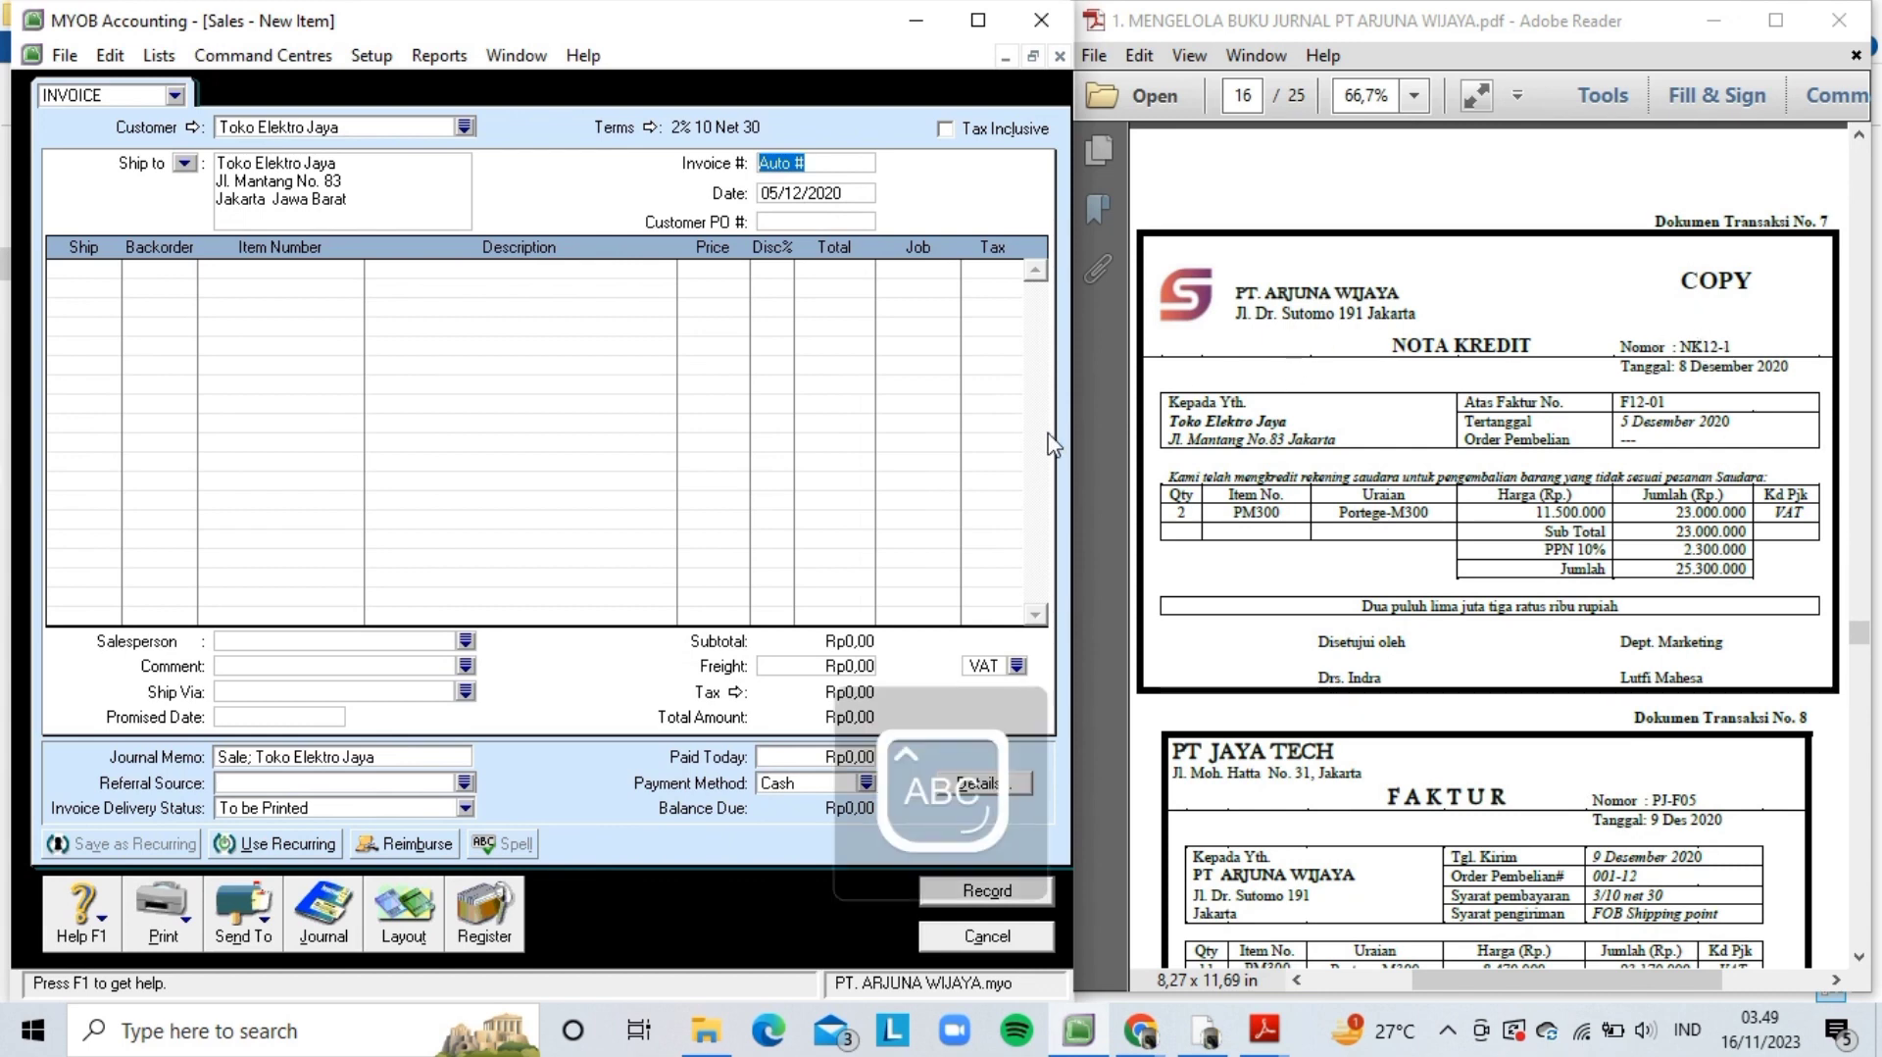
{"action": "type", "text": "NK12-1"}
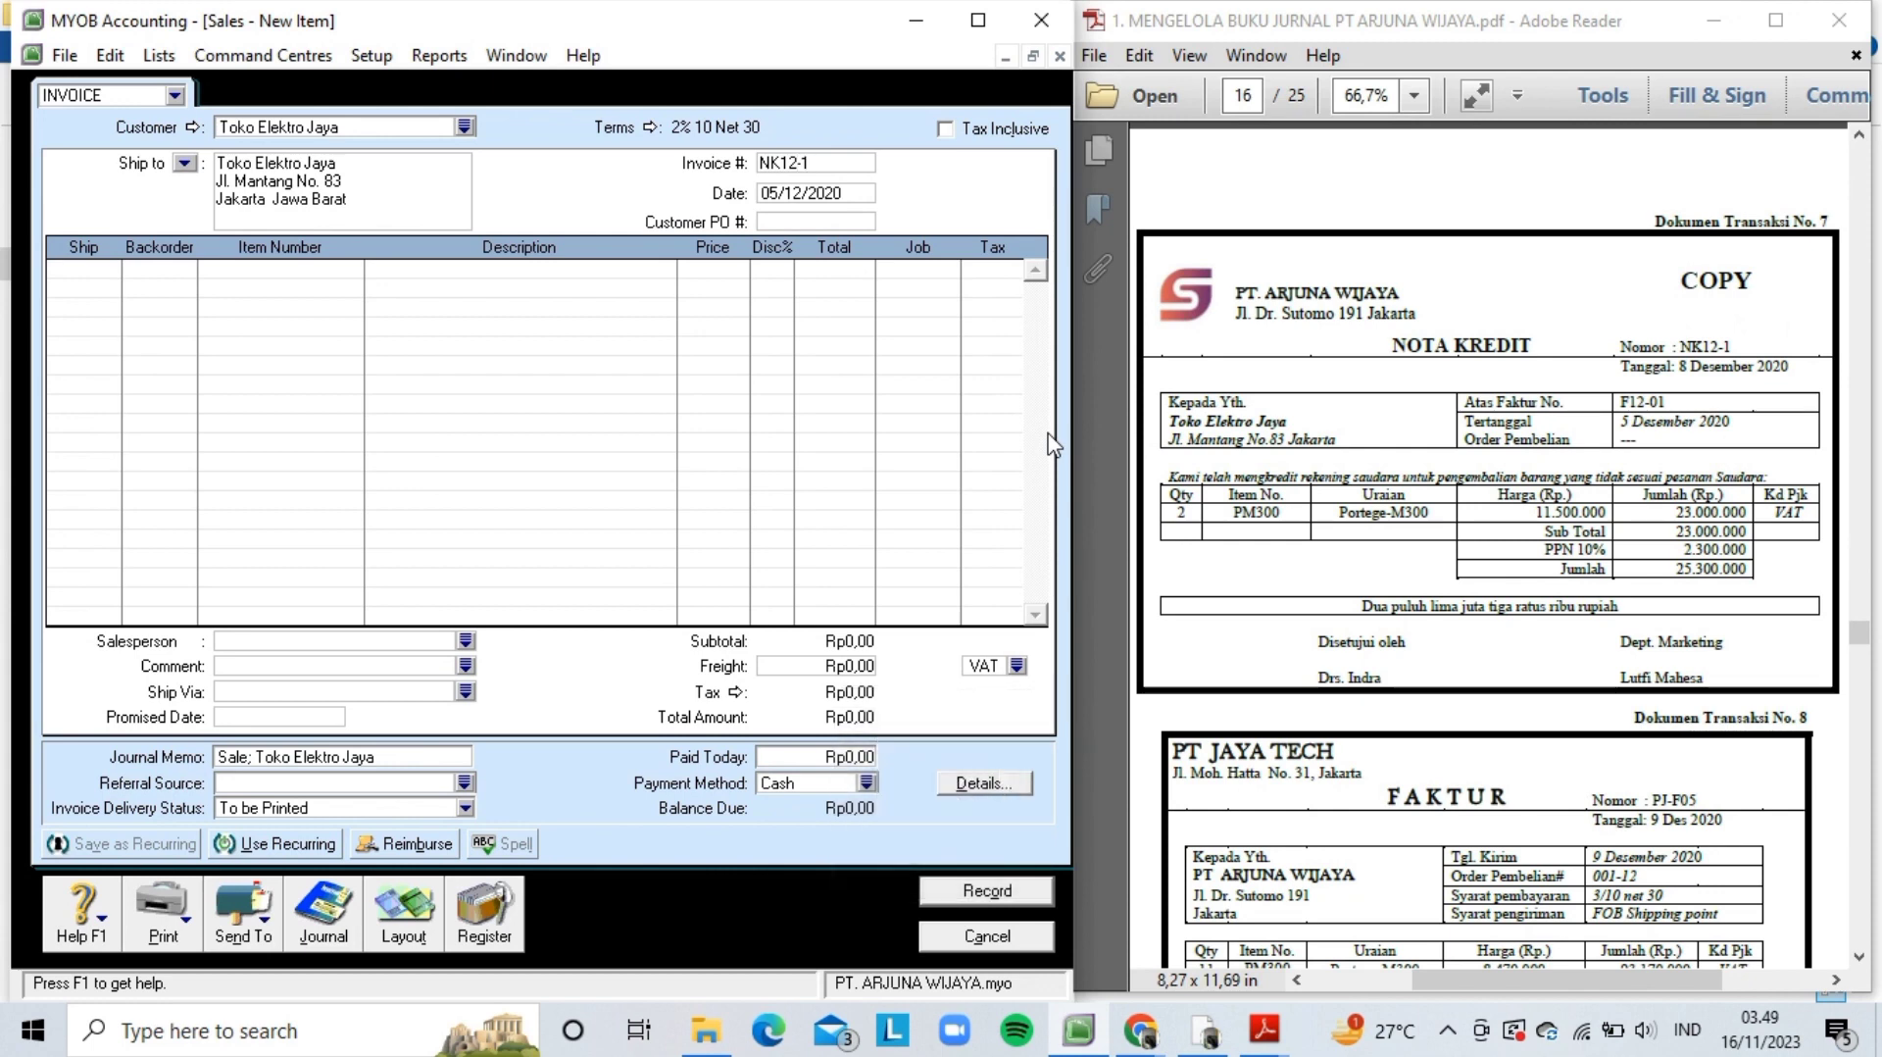
{"action": "key", "text": "Tab"}
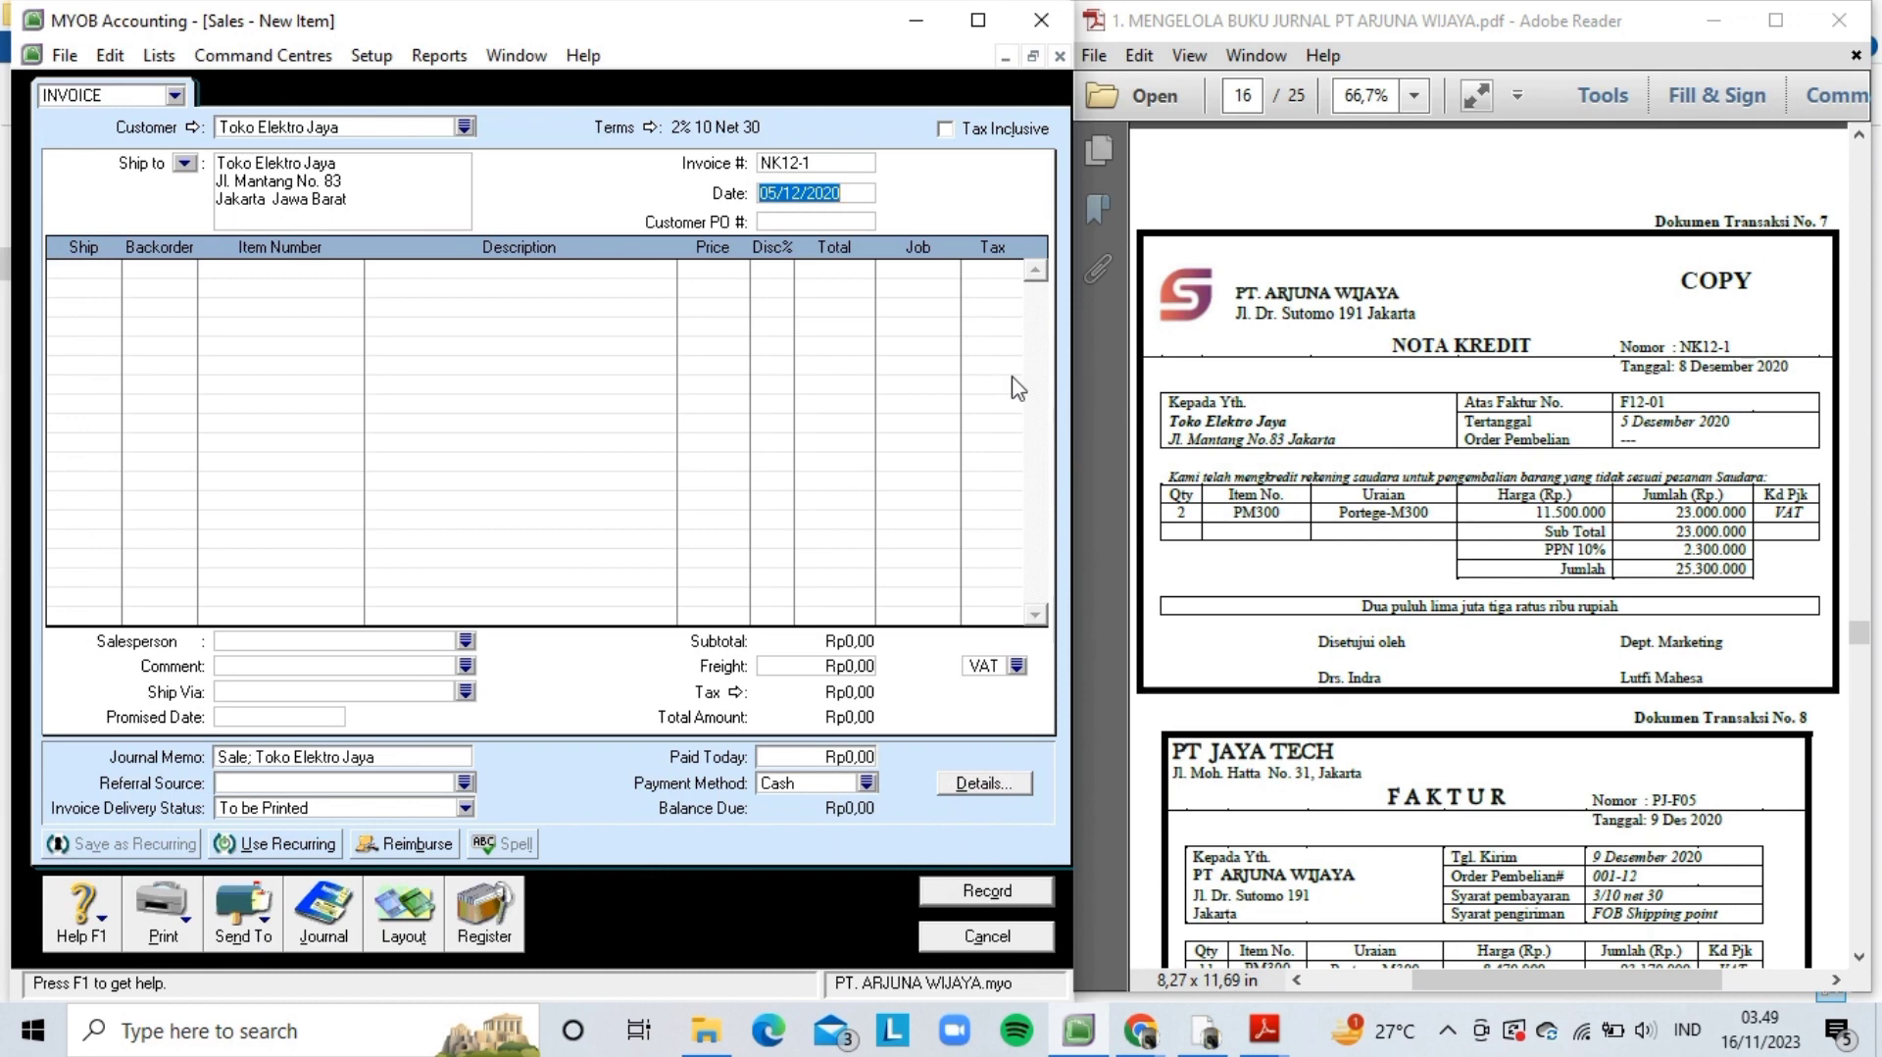
{"action": "left_click", "coordinate": [779, 192]}
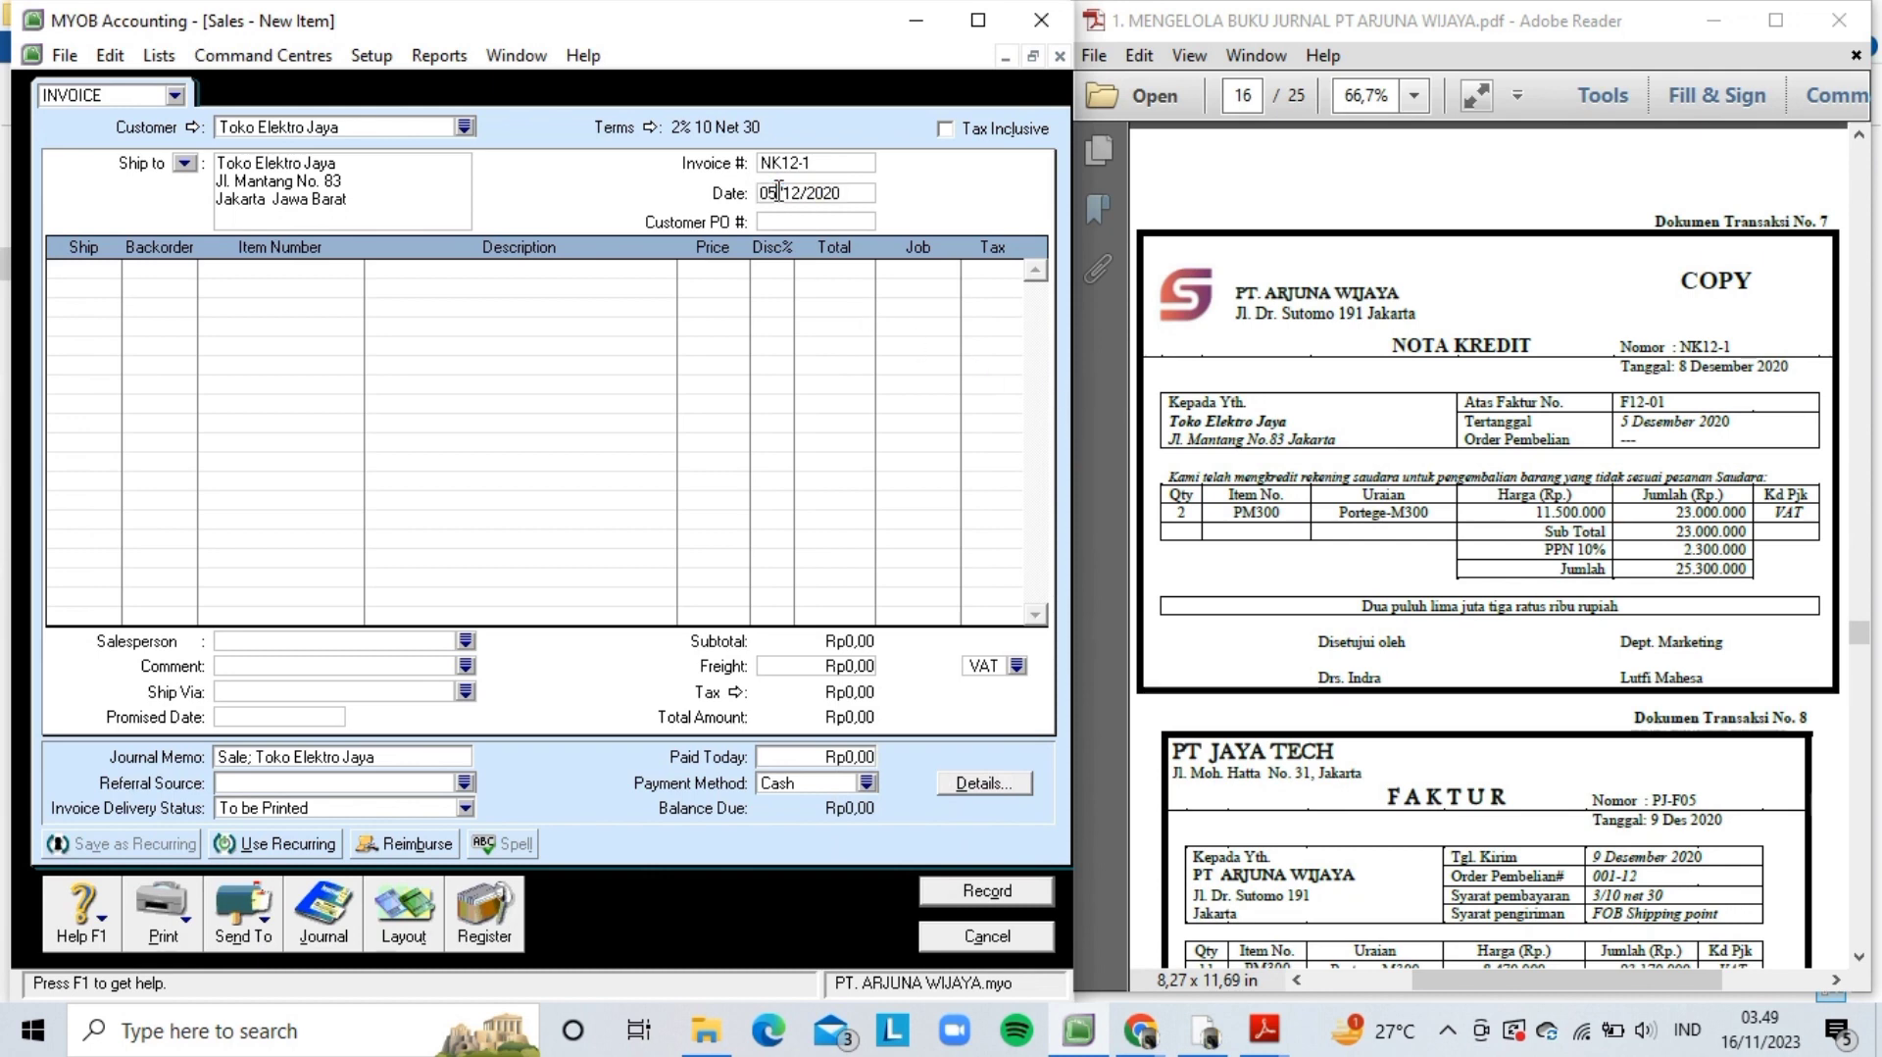
{"action": "key", "text": "BackSpace"}
{"action": "type", "text": "8"}
{"action": "key", "text": "Tab"}
- Enter a return line with a ship quantity of -2 for item PM300 Portege-M300
{"action": "key", "text": "Tab"}
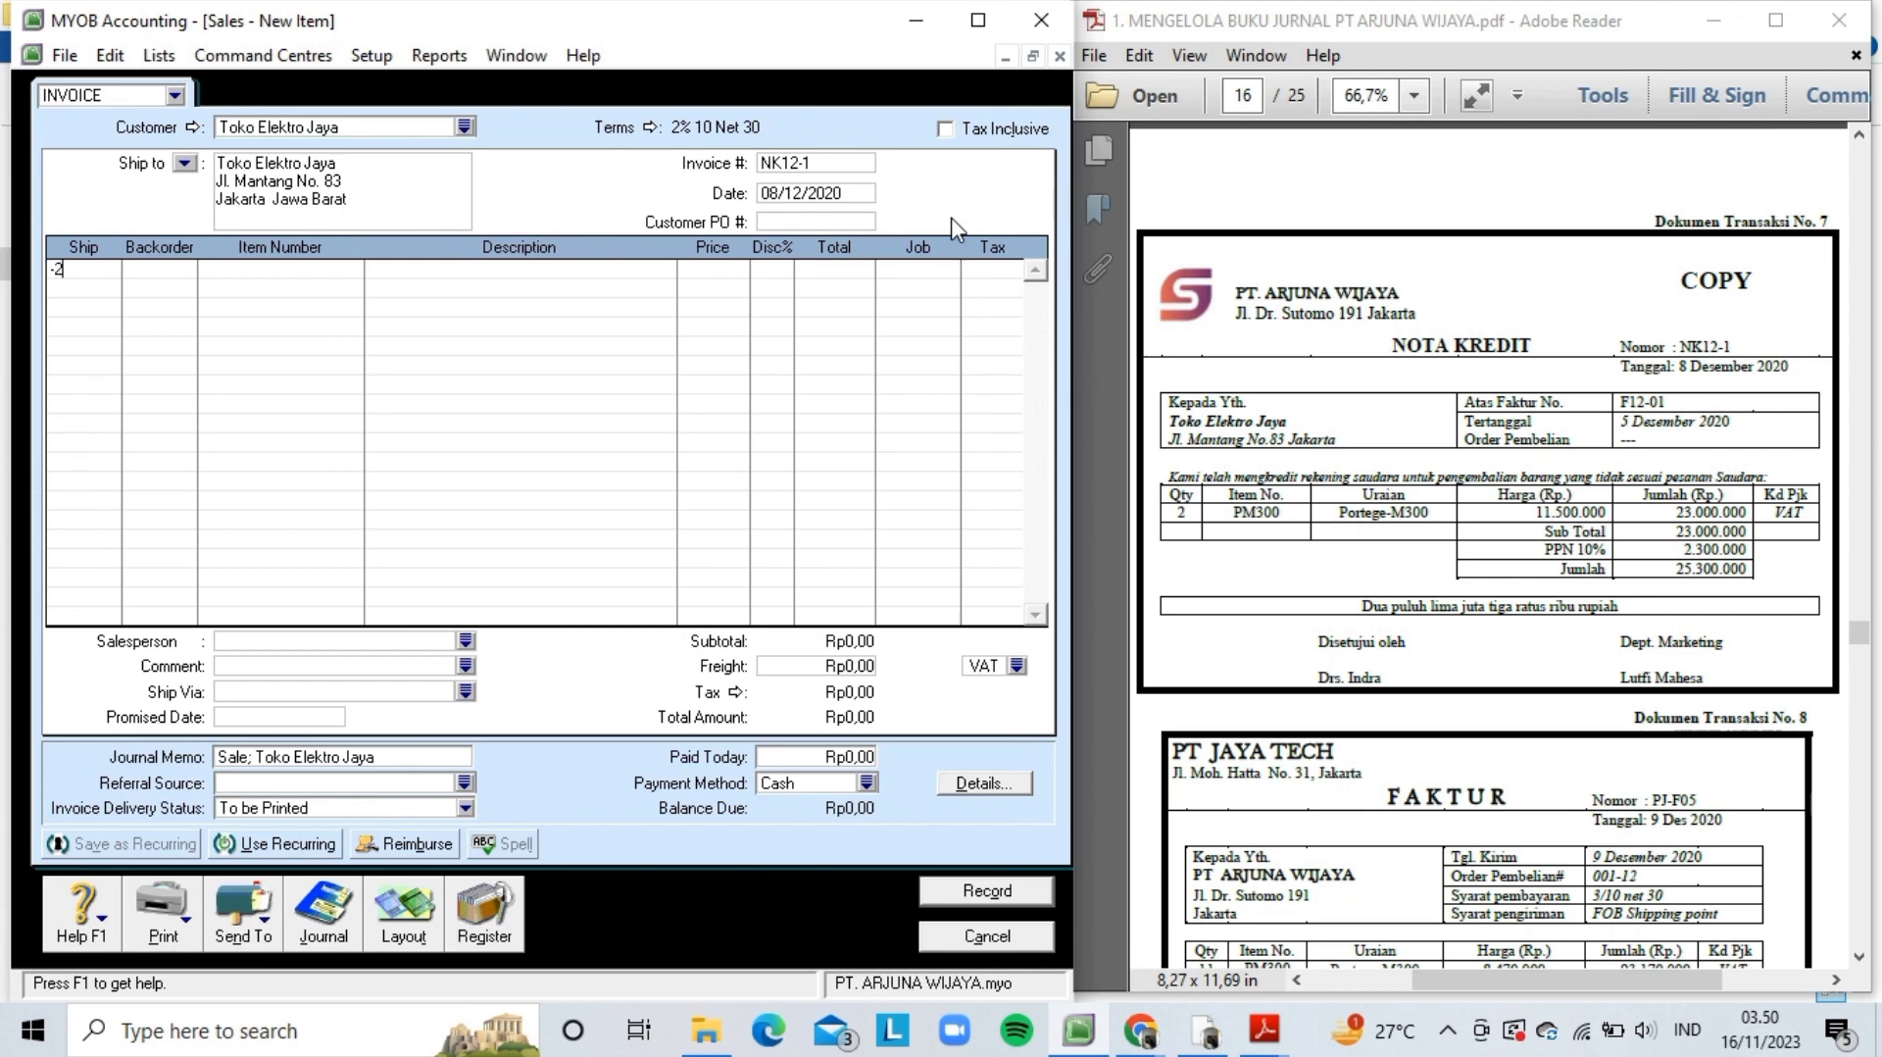
{"action": "key", "text": "Tab"}
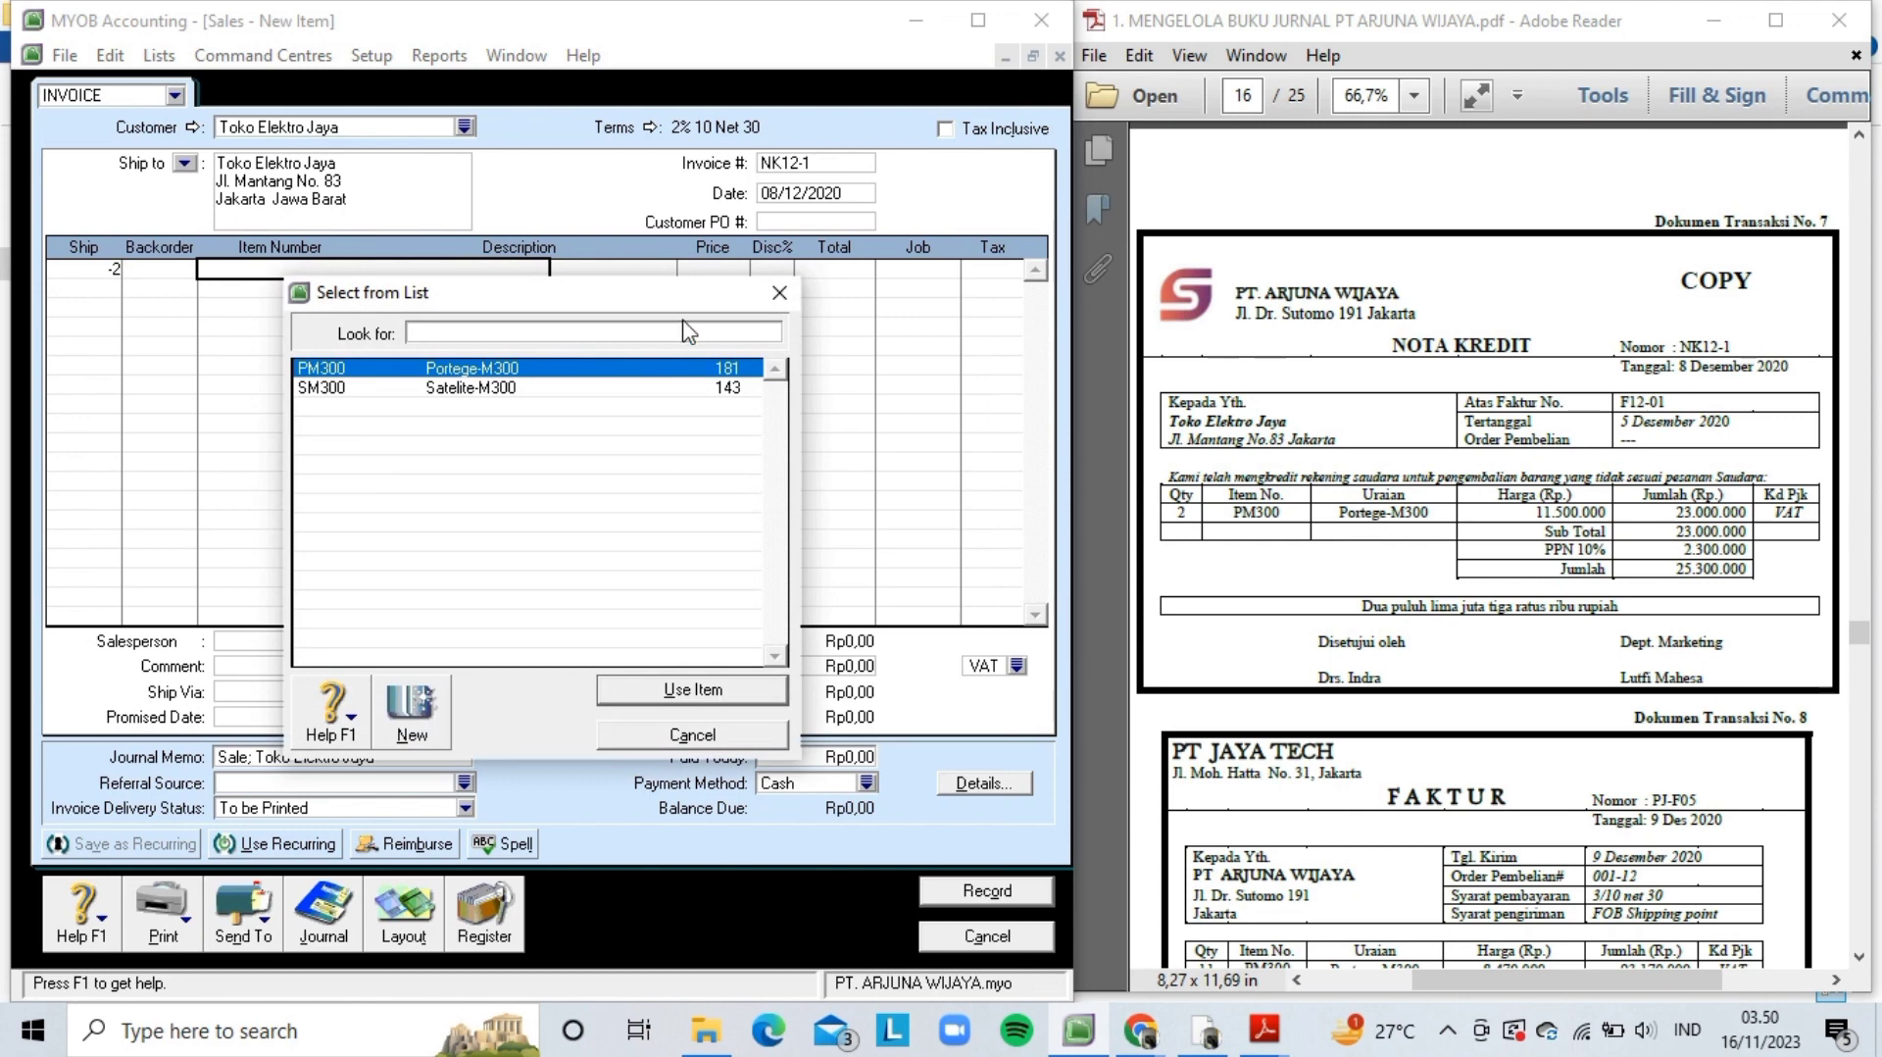
{"action": "type", "text": "PM300"}
{"action": "double_click", "coordinate": [660, 369]}
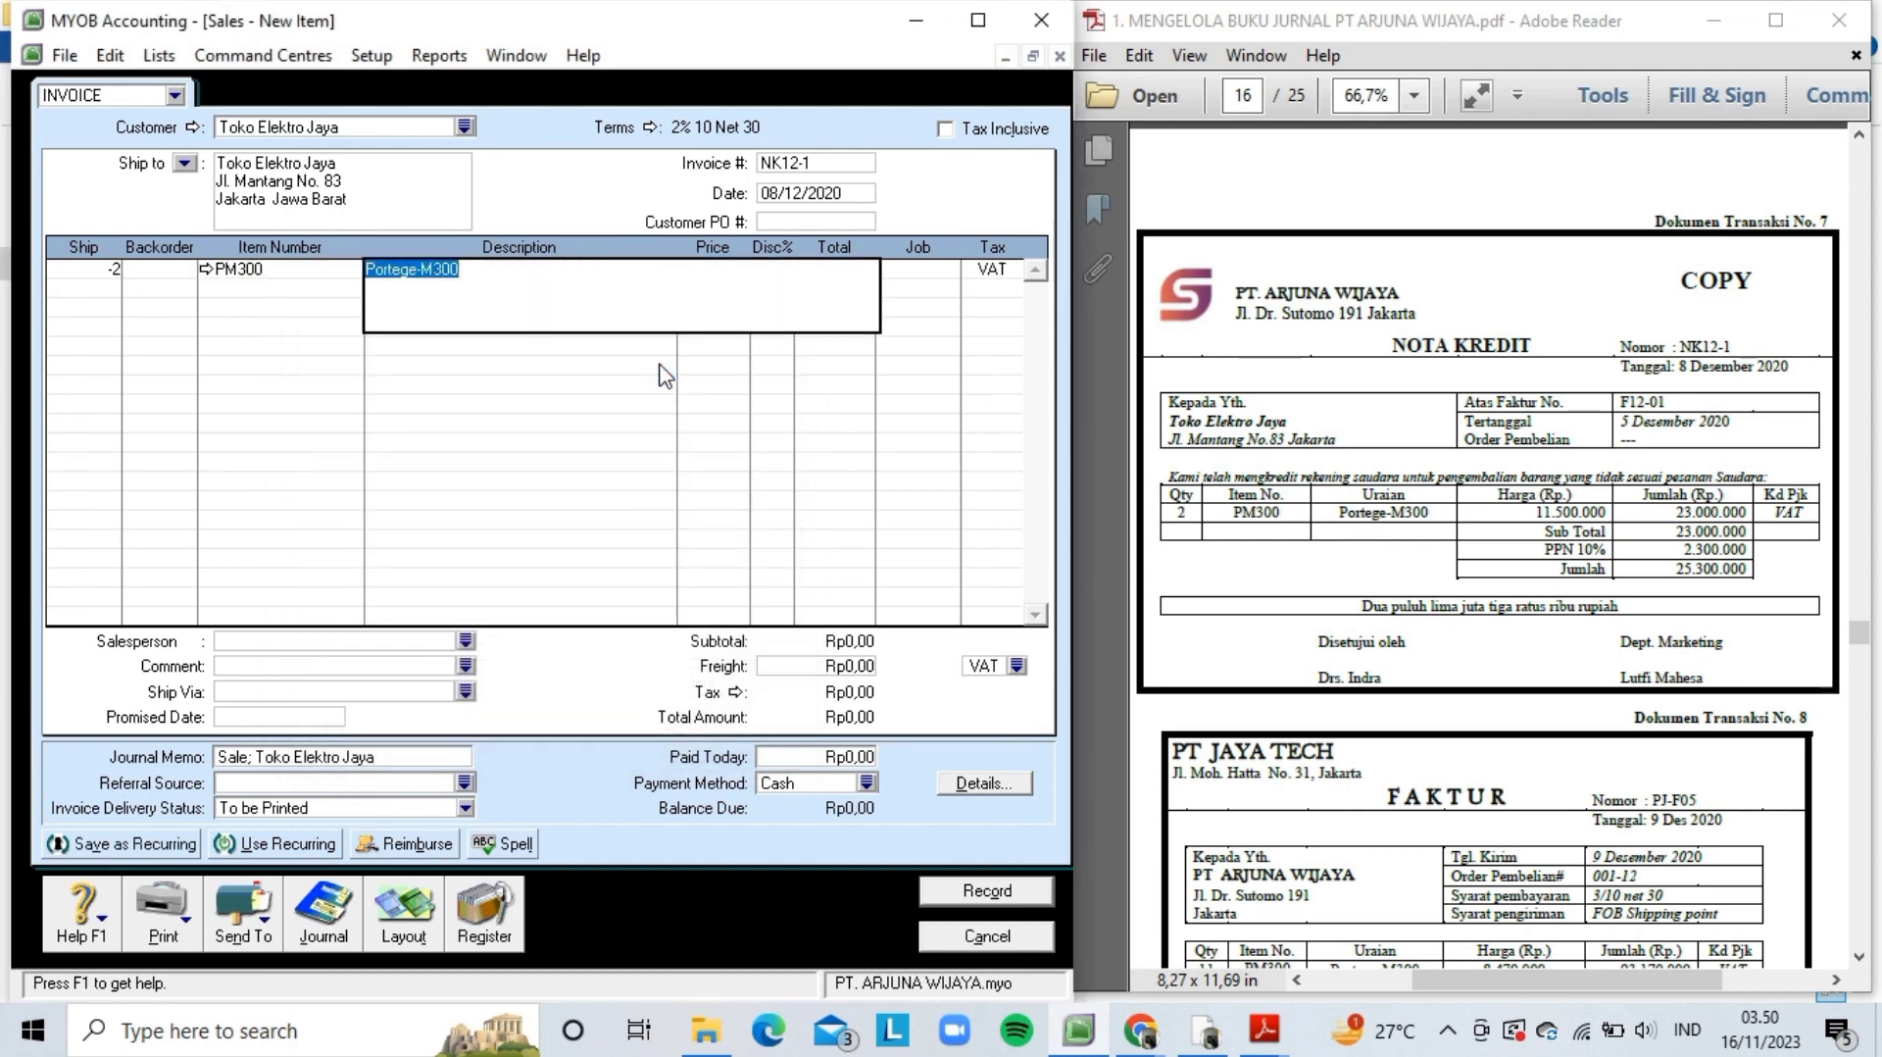
- Set the unit price of the returned Portege-M300 to Rp11.500.000, keeping the VAT tax code
{"action": "key", "text": "Tab"}
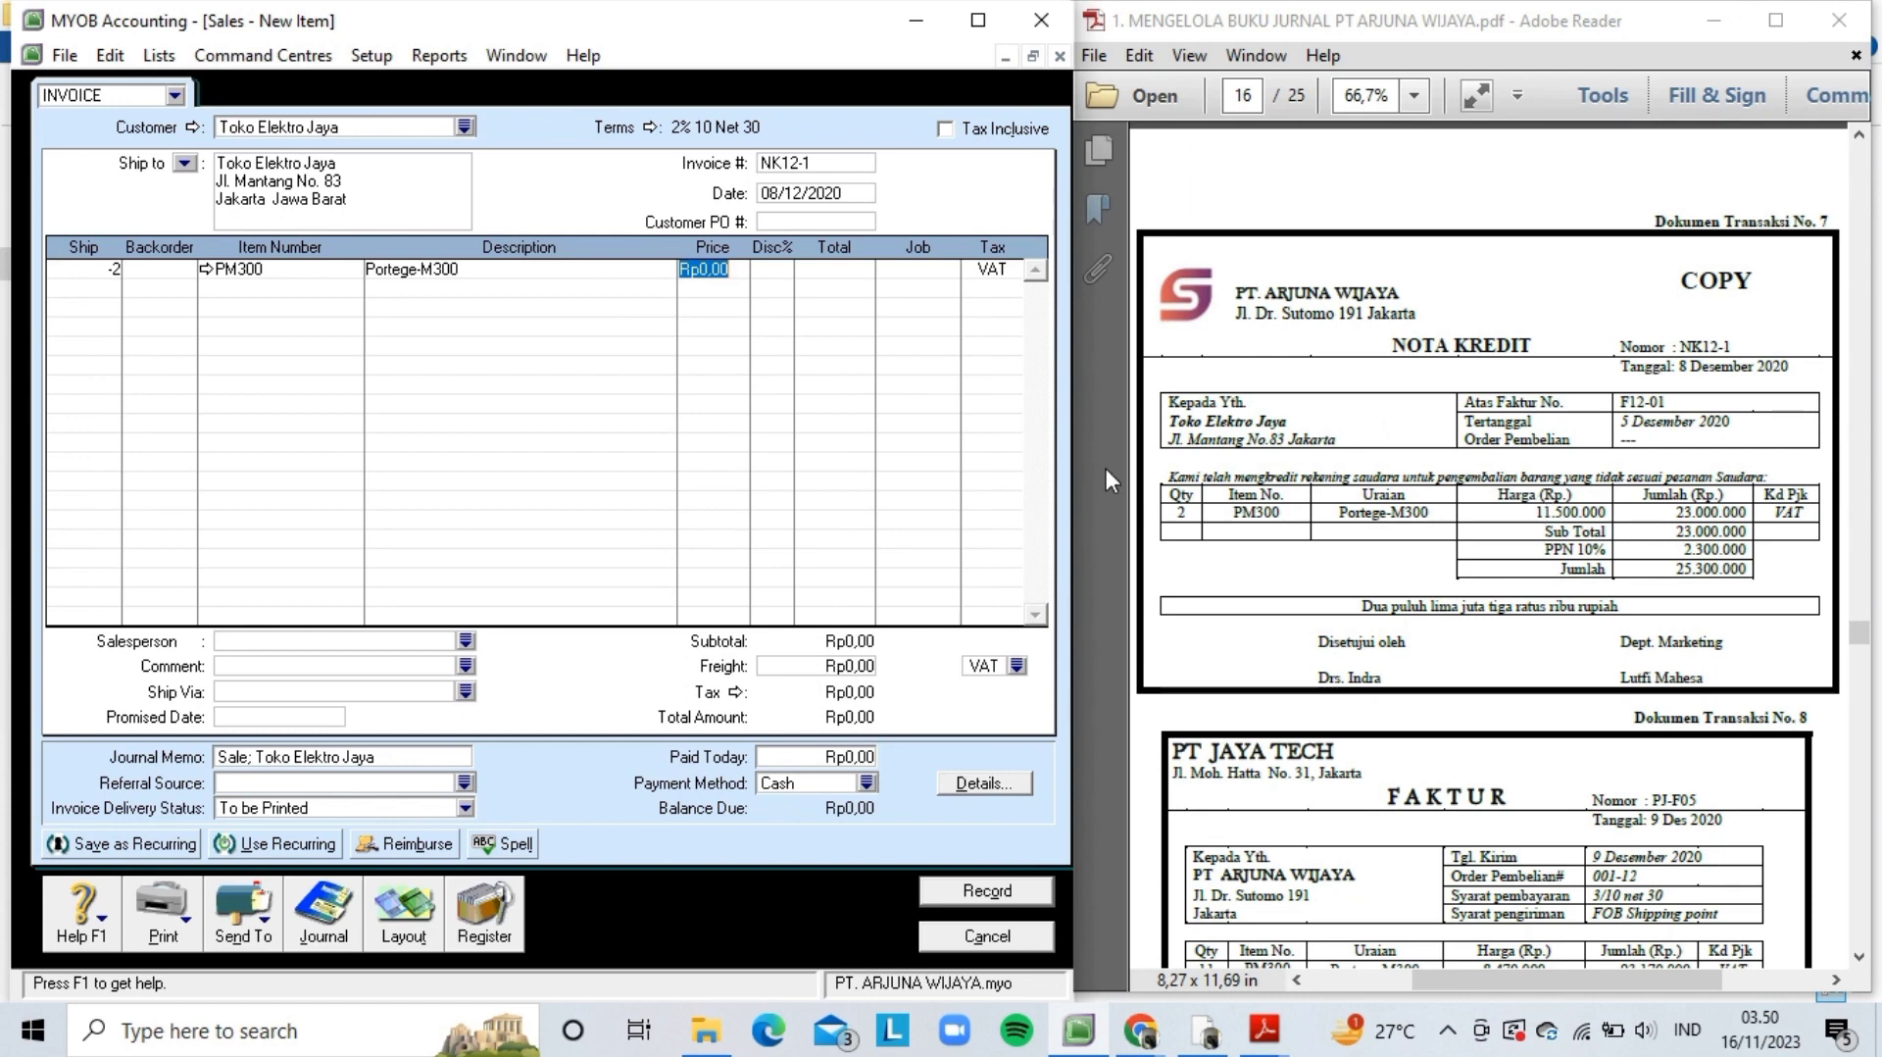
{"action": "type", "text": "11"}
{"action": "type", "text": "500000"}
{"action": "key", "text": "Tab"}
{"action": "key", "text": "Tab"}
{"action": "key", "text": "Tab"}
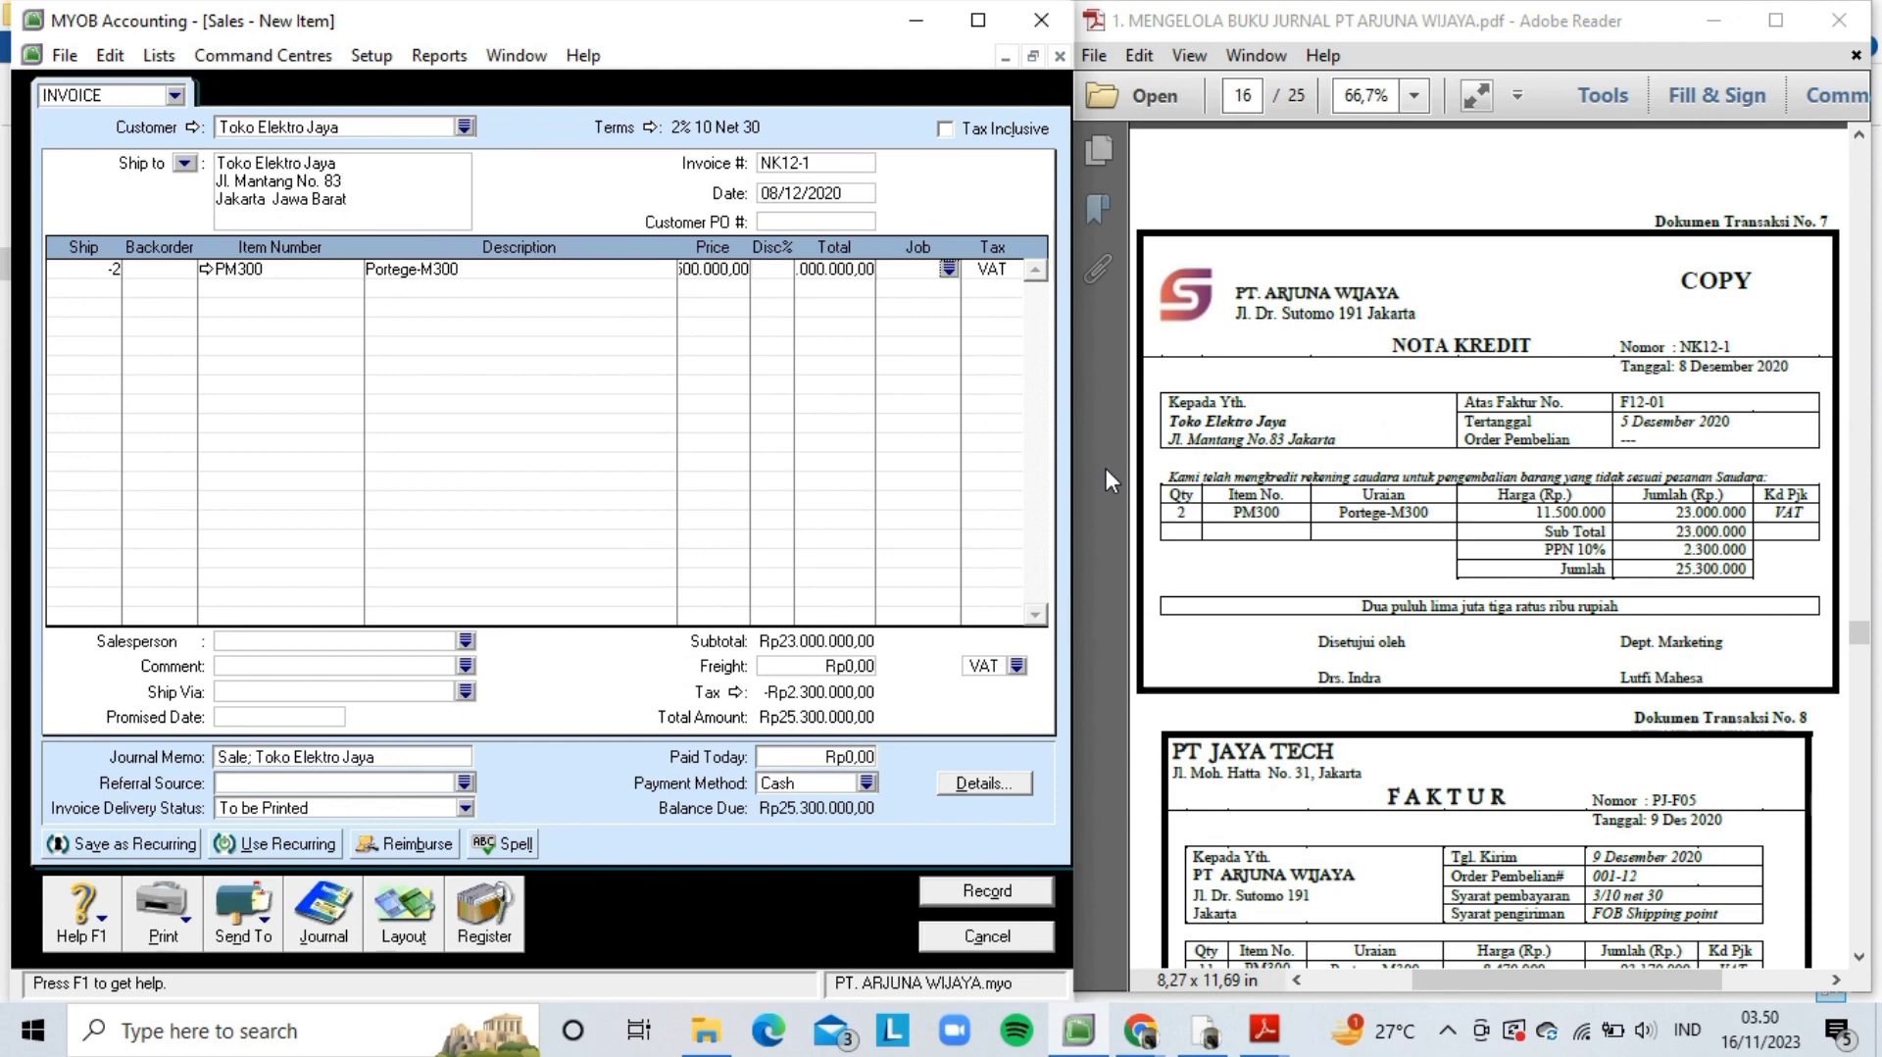
{"action": "key", "text": "Tab"}
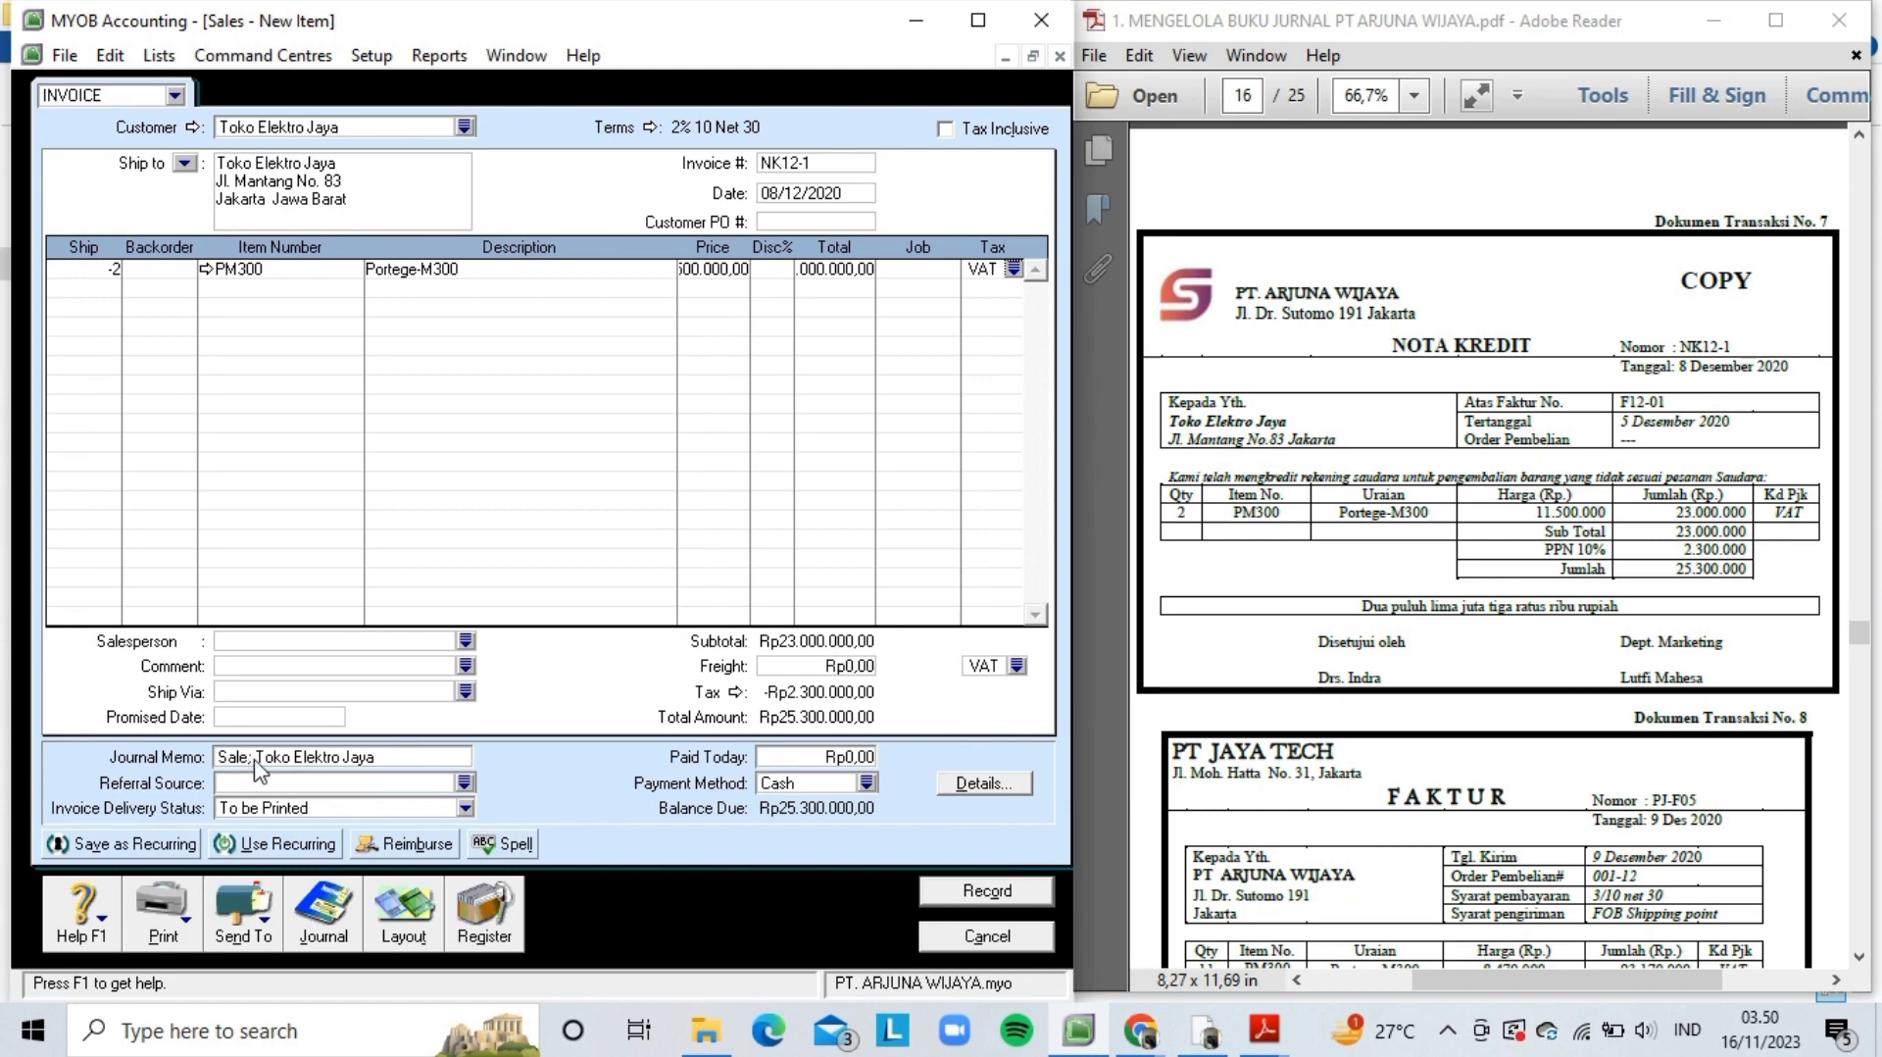
- Change the journal memo to "Retur penjualan dari Toko Elektro Jaya"
{"action": "left_click", "coordinate": [257, 759]}
{"action": "key", "text": "BackSpace"}
{"action": "key", "text": "BackSpace"}
{"action": "key", "text": "BackSpace"}
{"action": "key", "text": "BackSpace"}
{"action": "key", "text": "BackSpace"}
{"action": "key", "text": "BackSpace"}
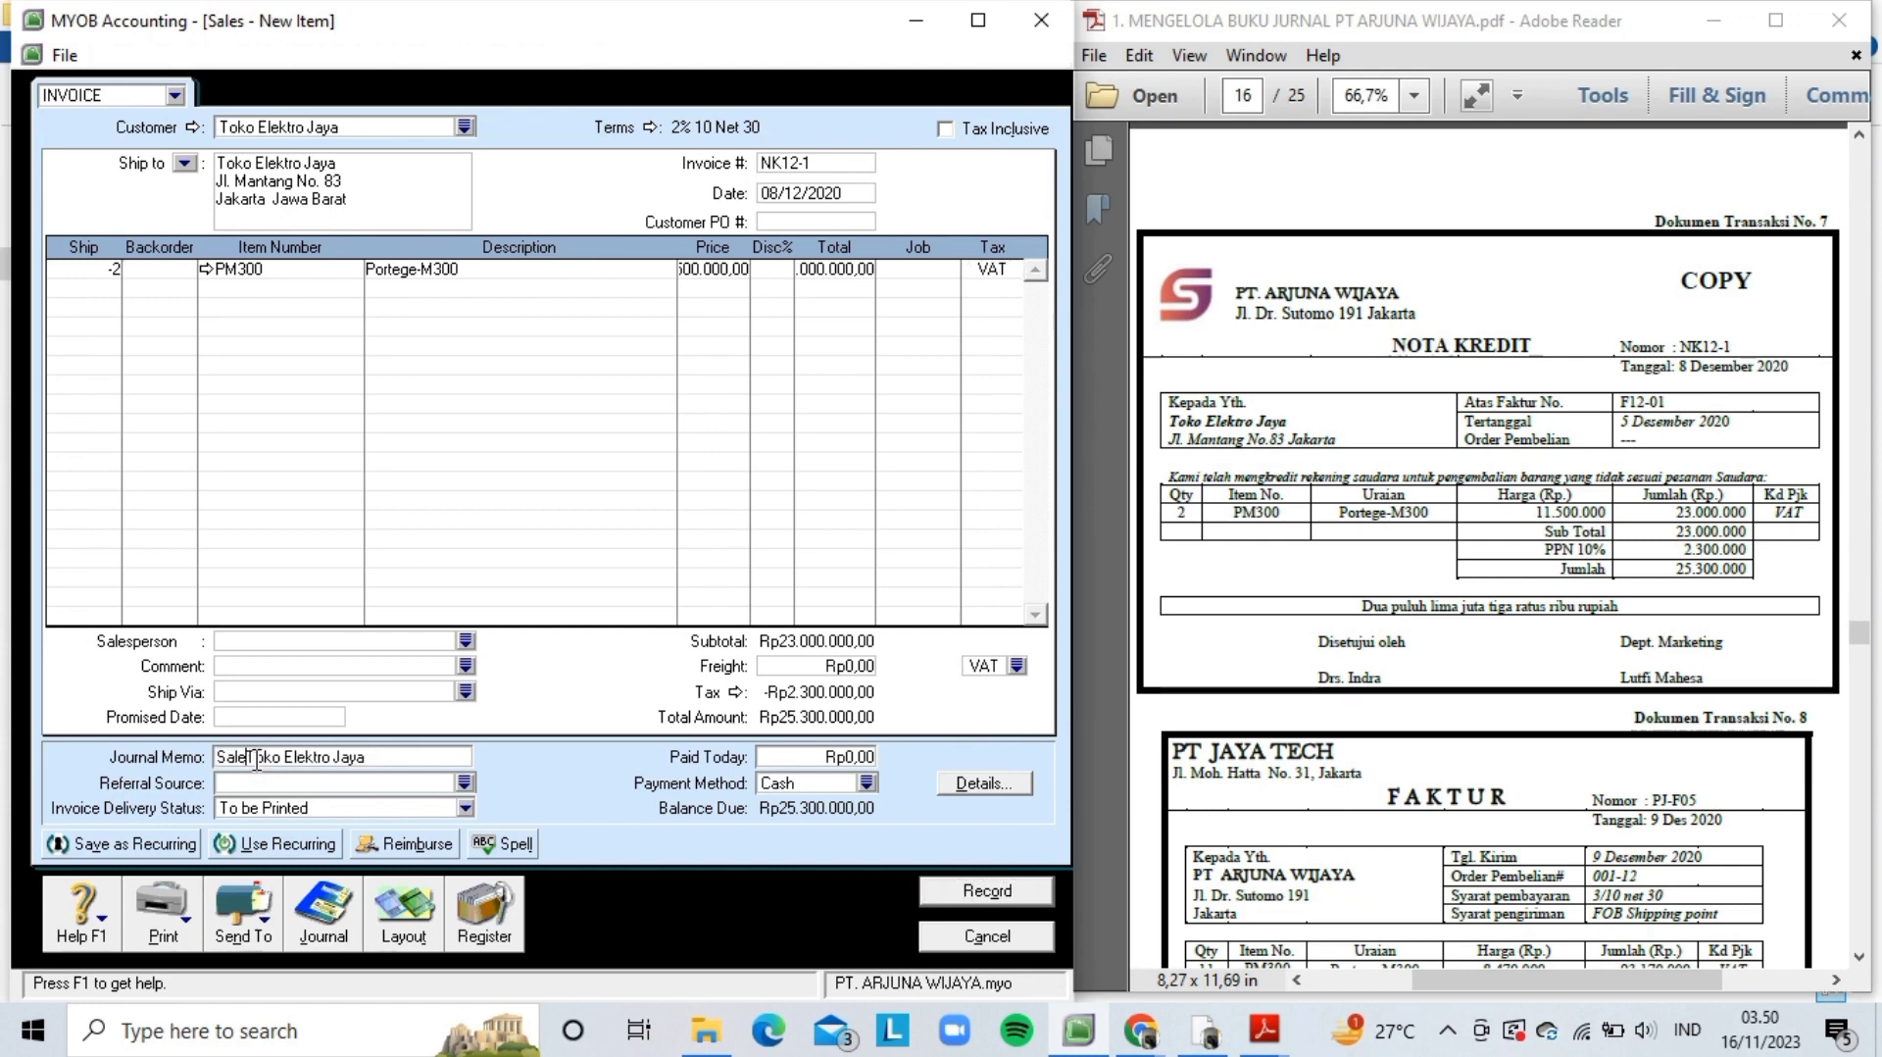
{"action": "type", "text": "Retur "}
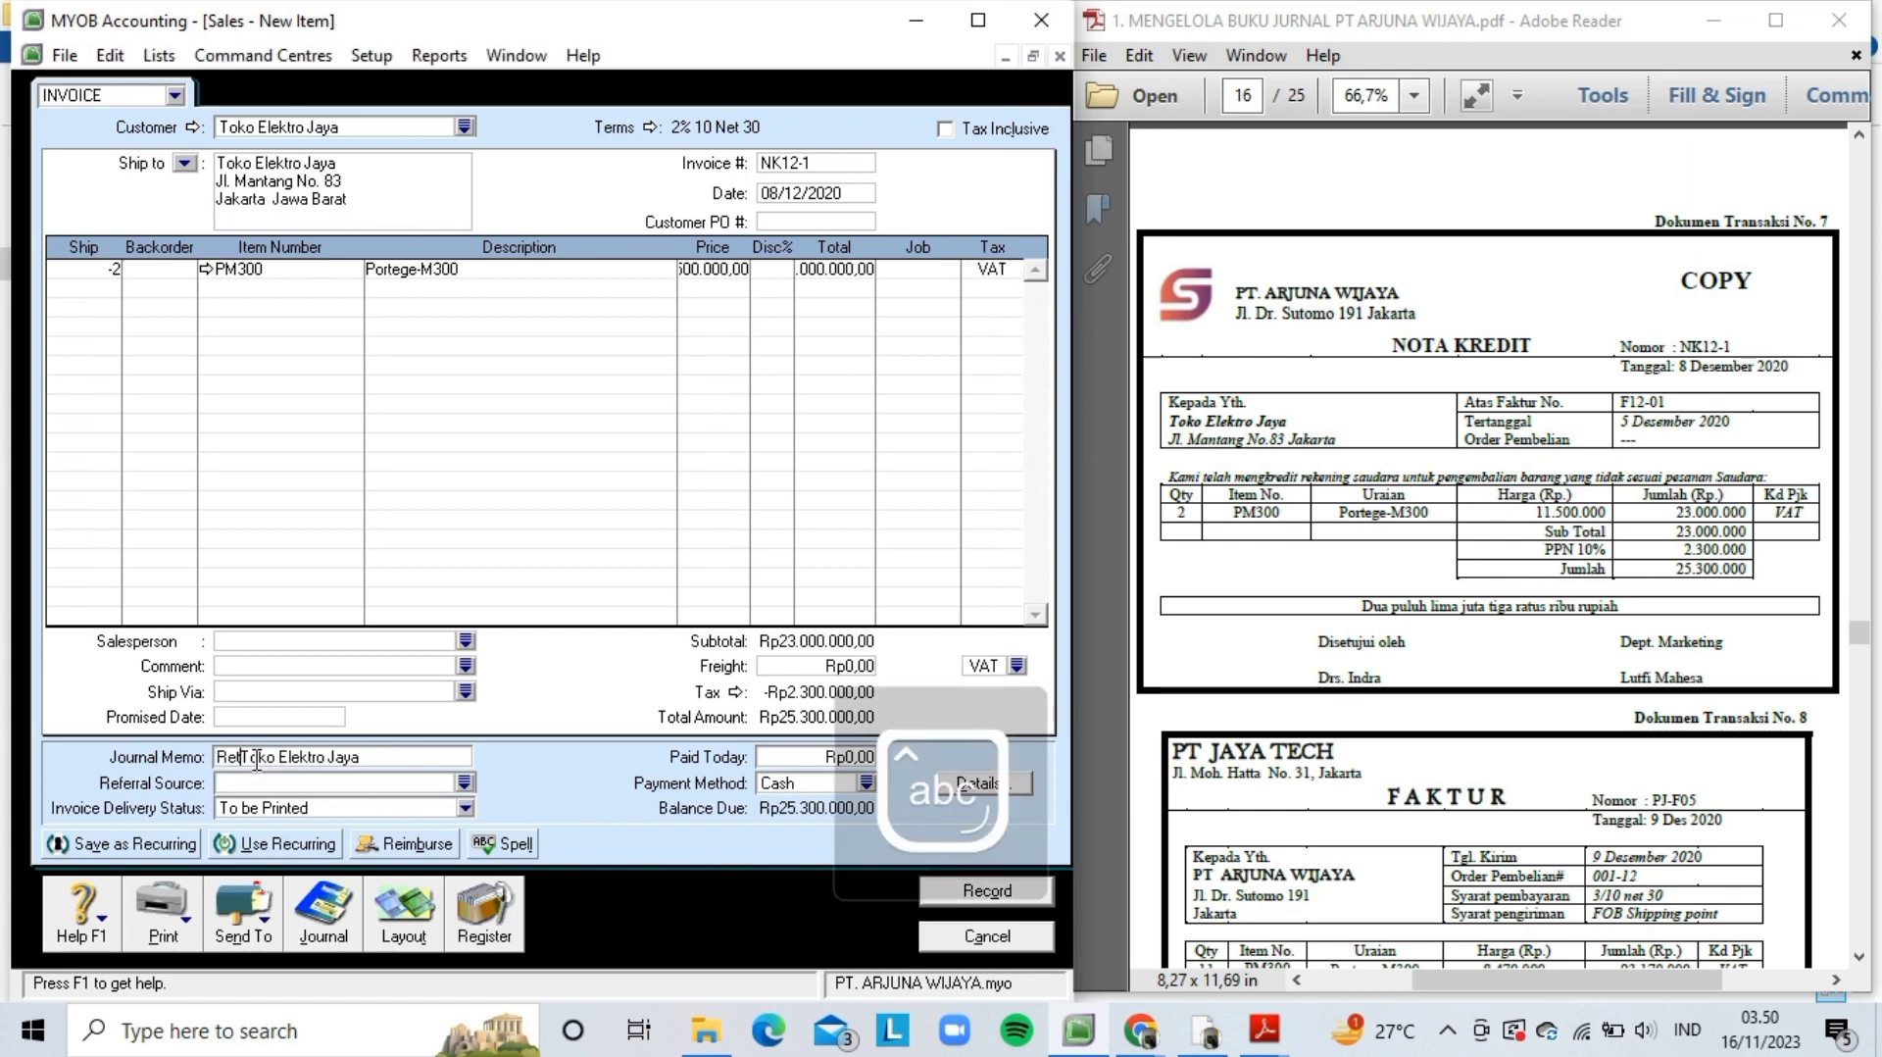
{"action": "type", "text": "penjuala"}
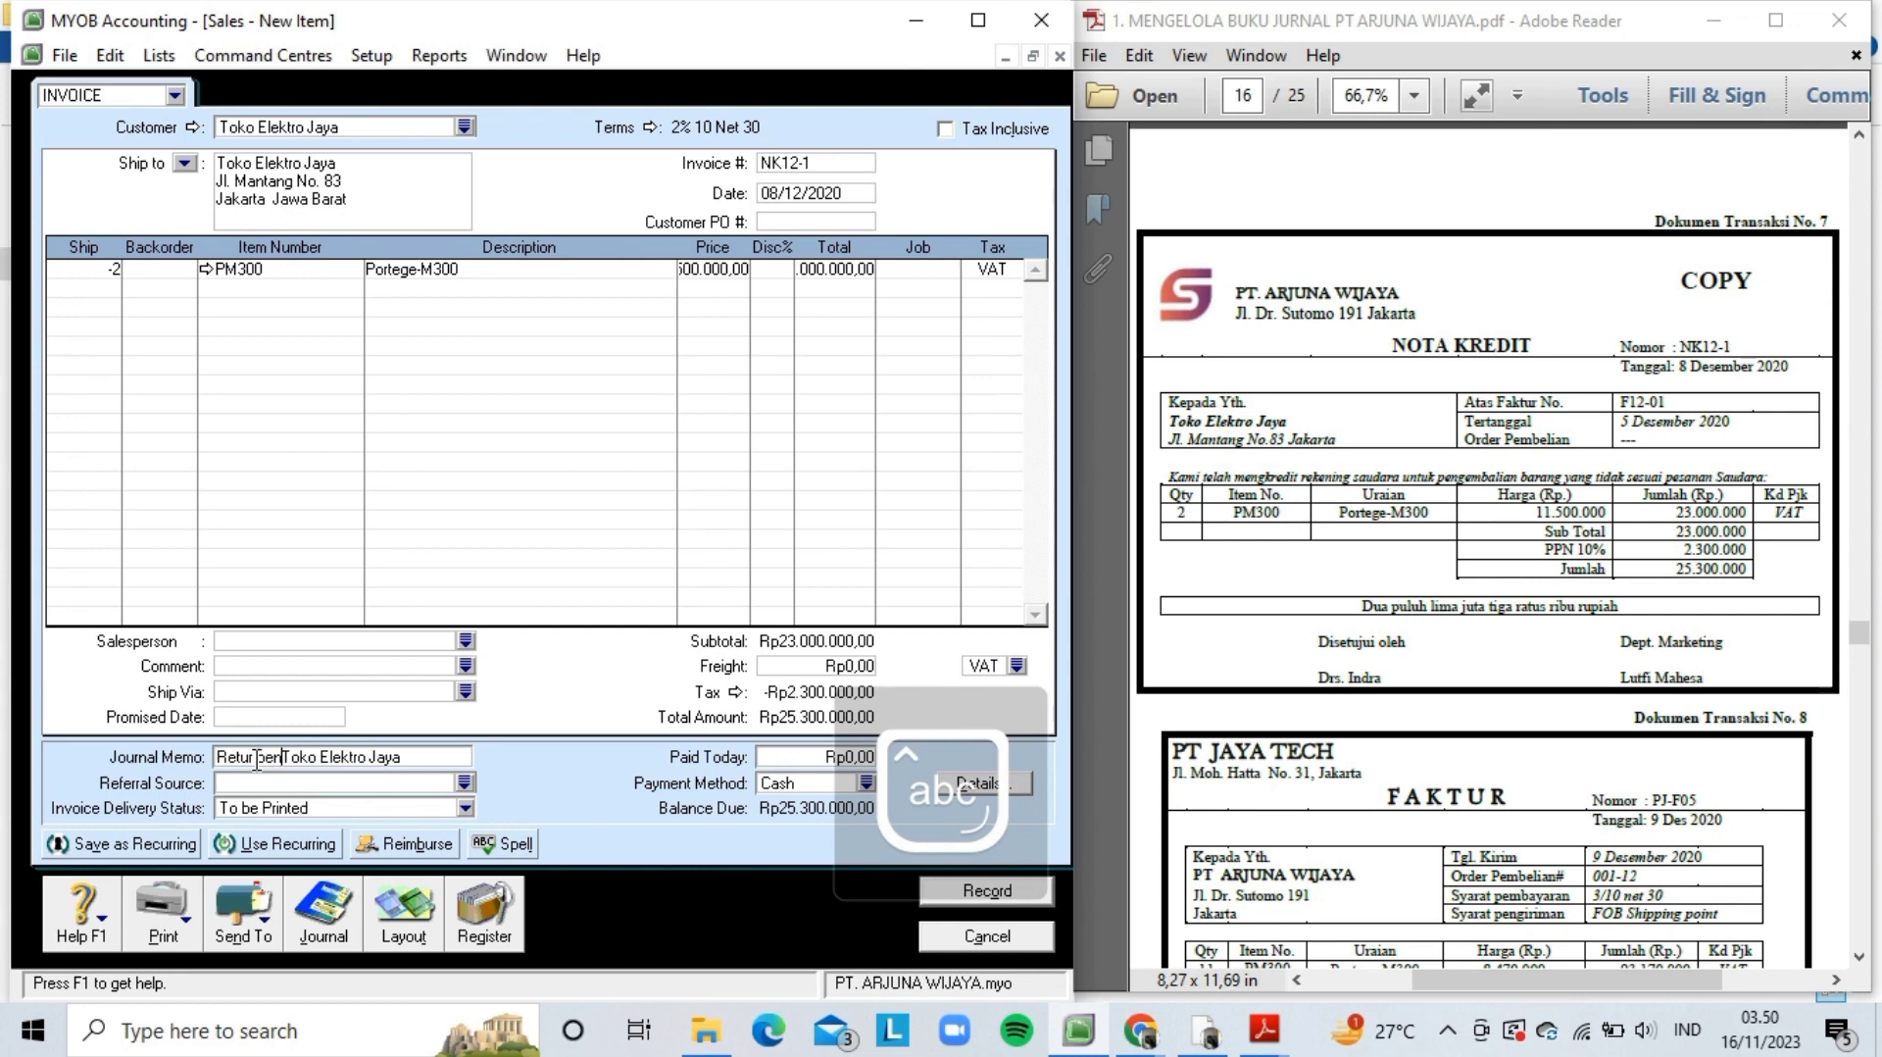
{"action": "type", "text": "n "}
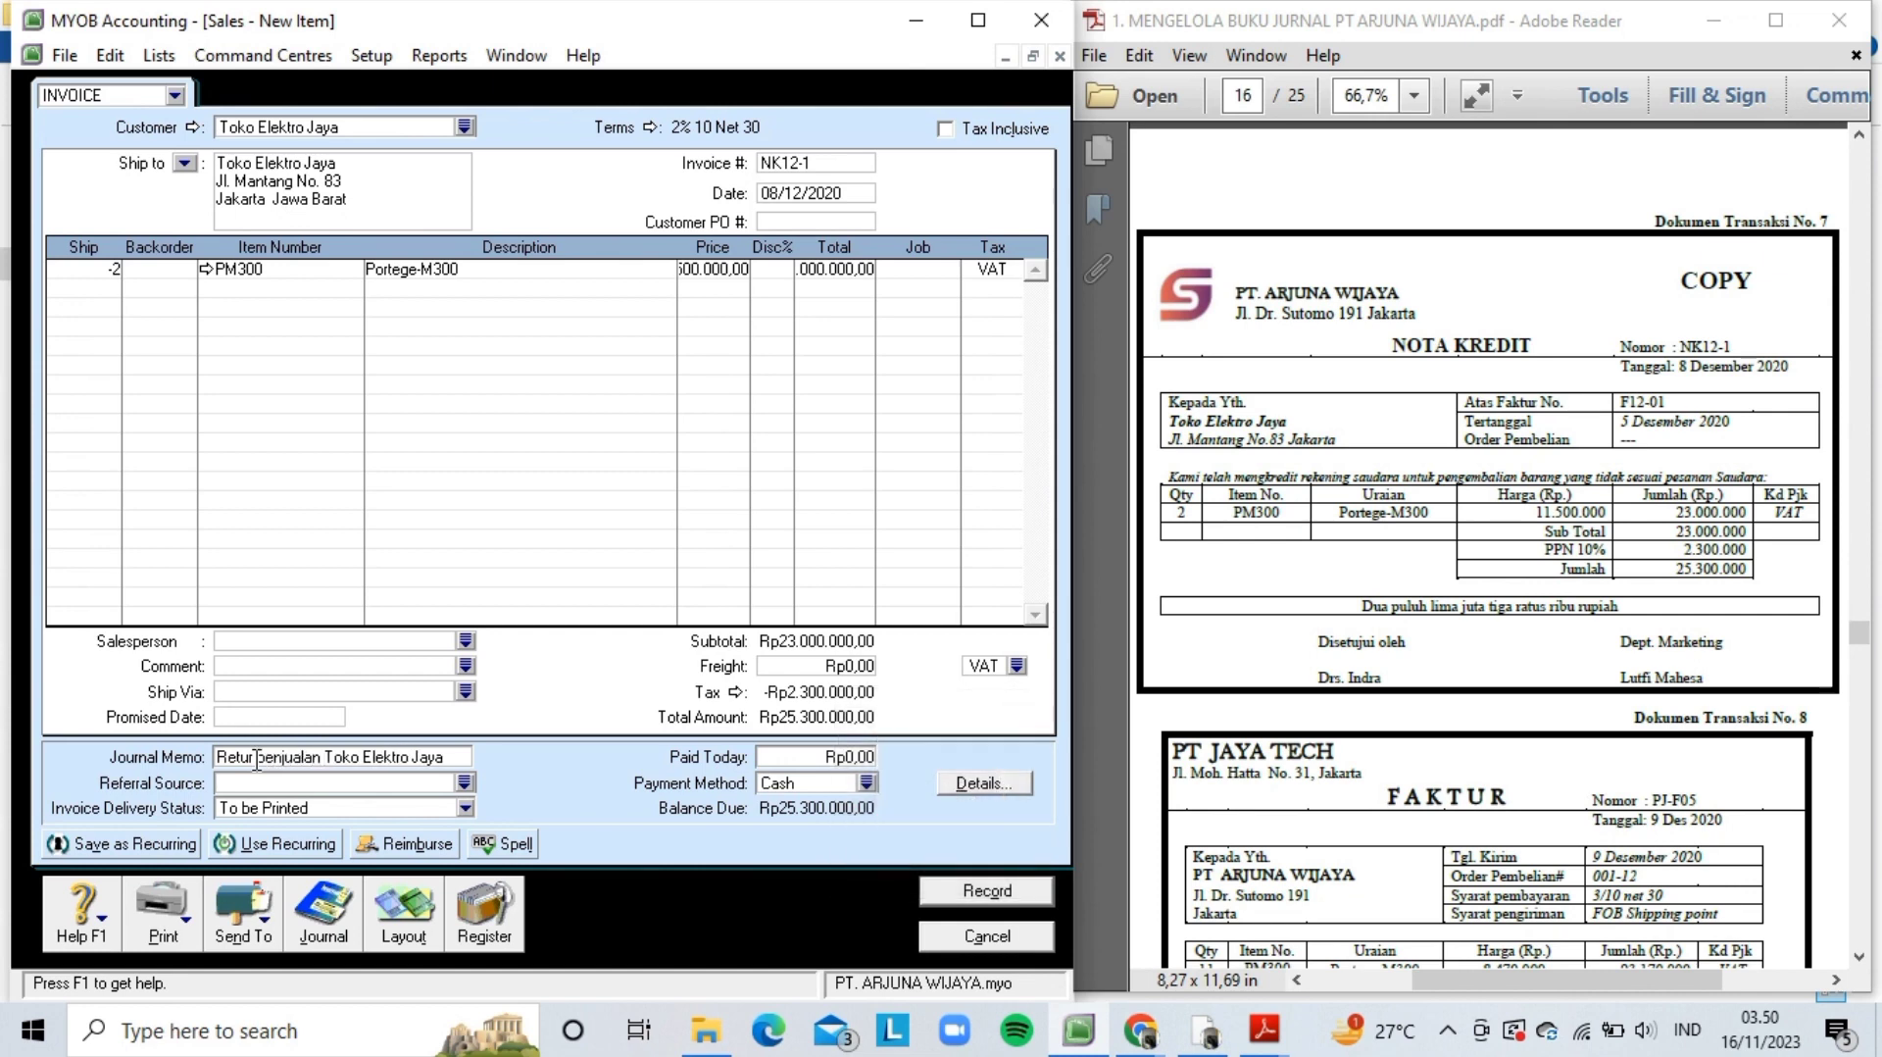
{"action": "type", "text": "dari"}
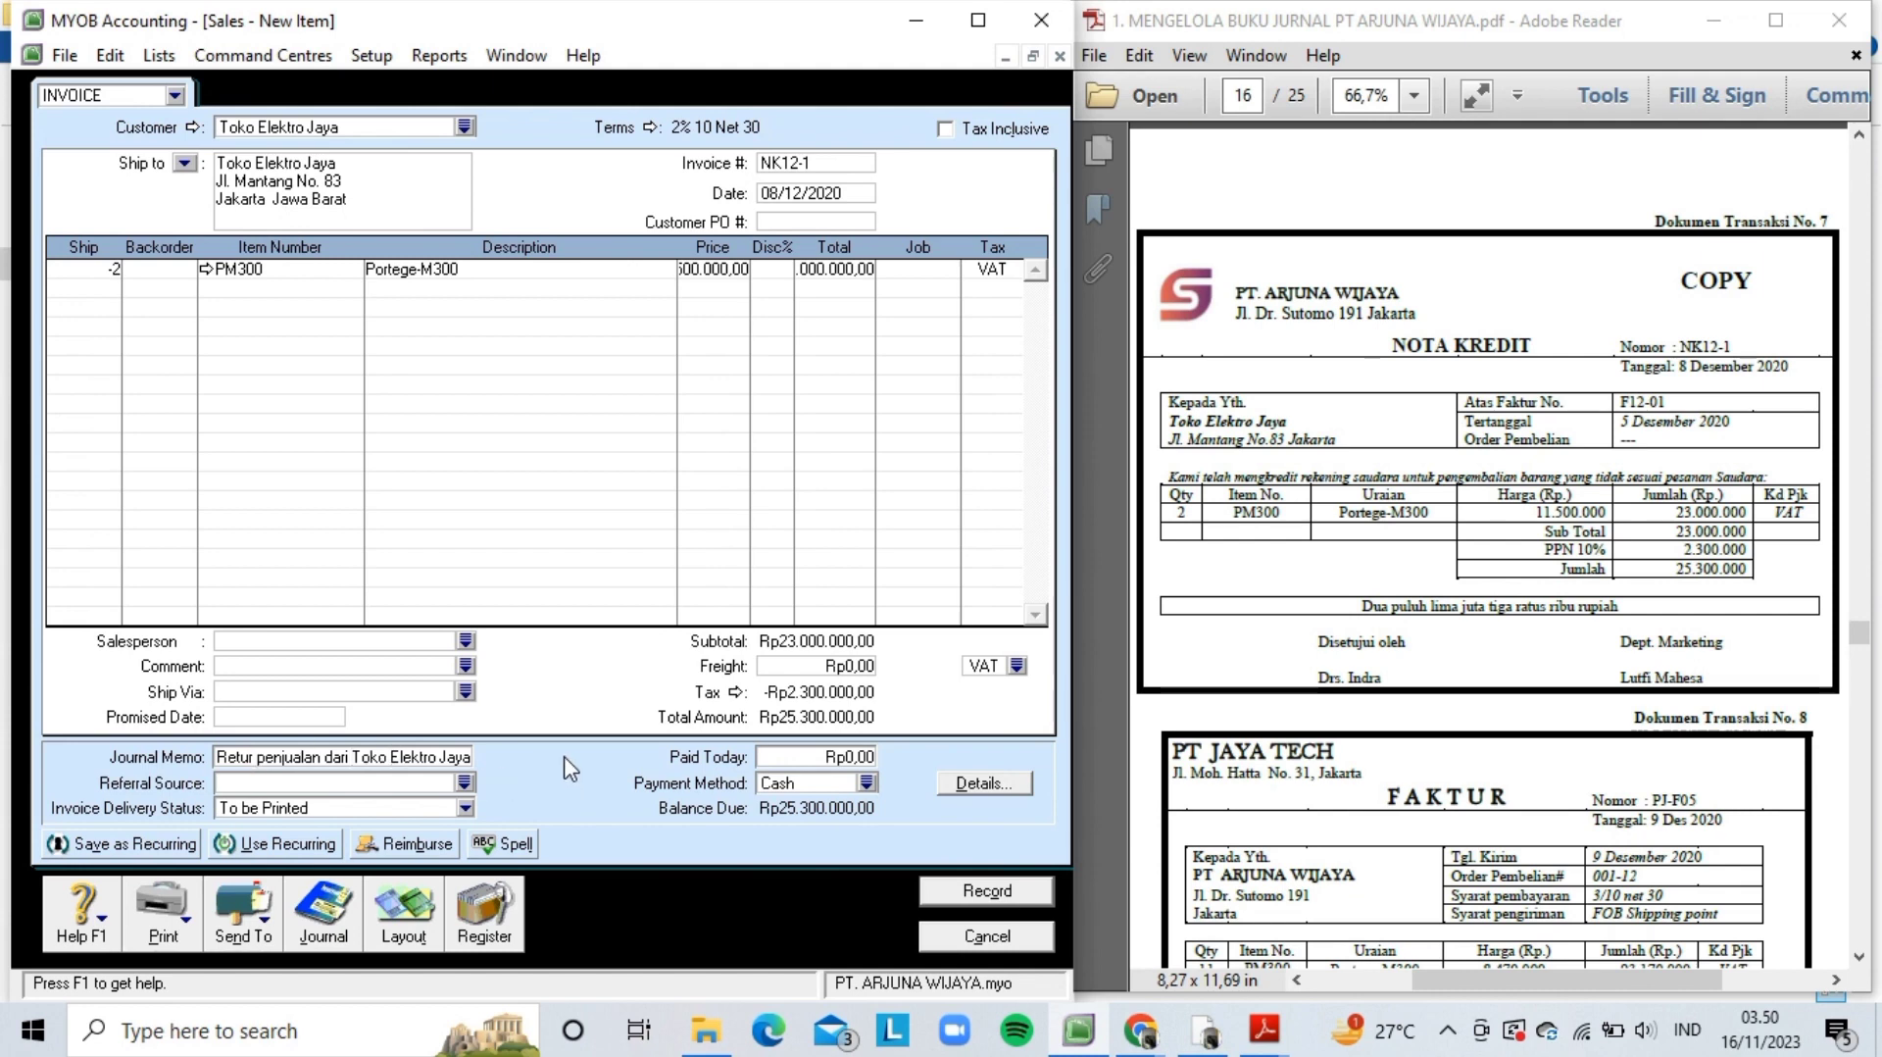
- Examine the journal recap of the NK12-1 return to see which accounts it debits and credits
{"action": "key", "text": "Tab"}
{"action": "key", "text": "ctrl+r"}
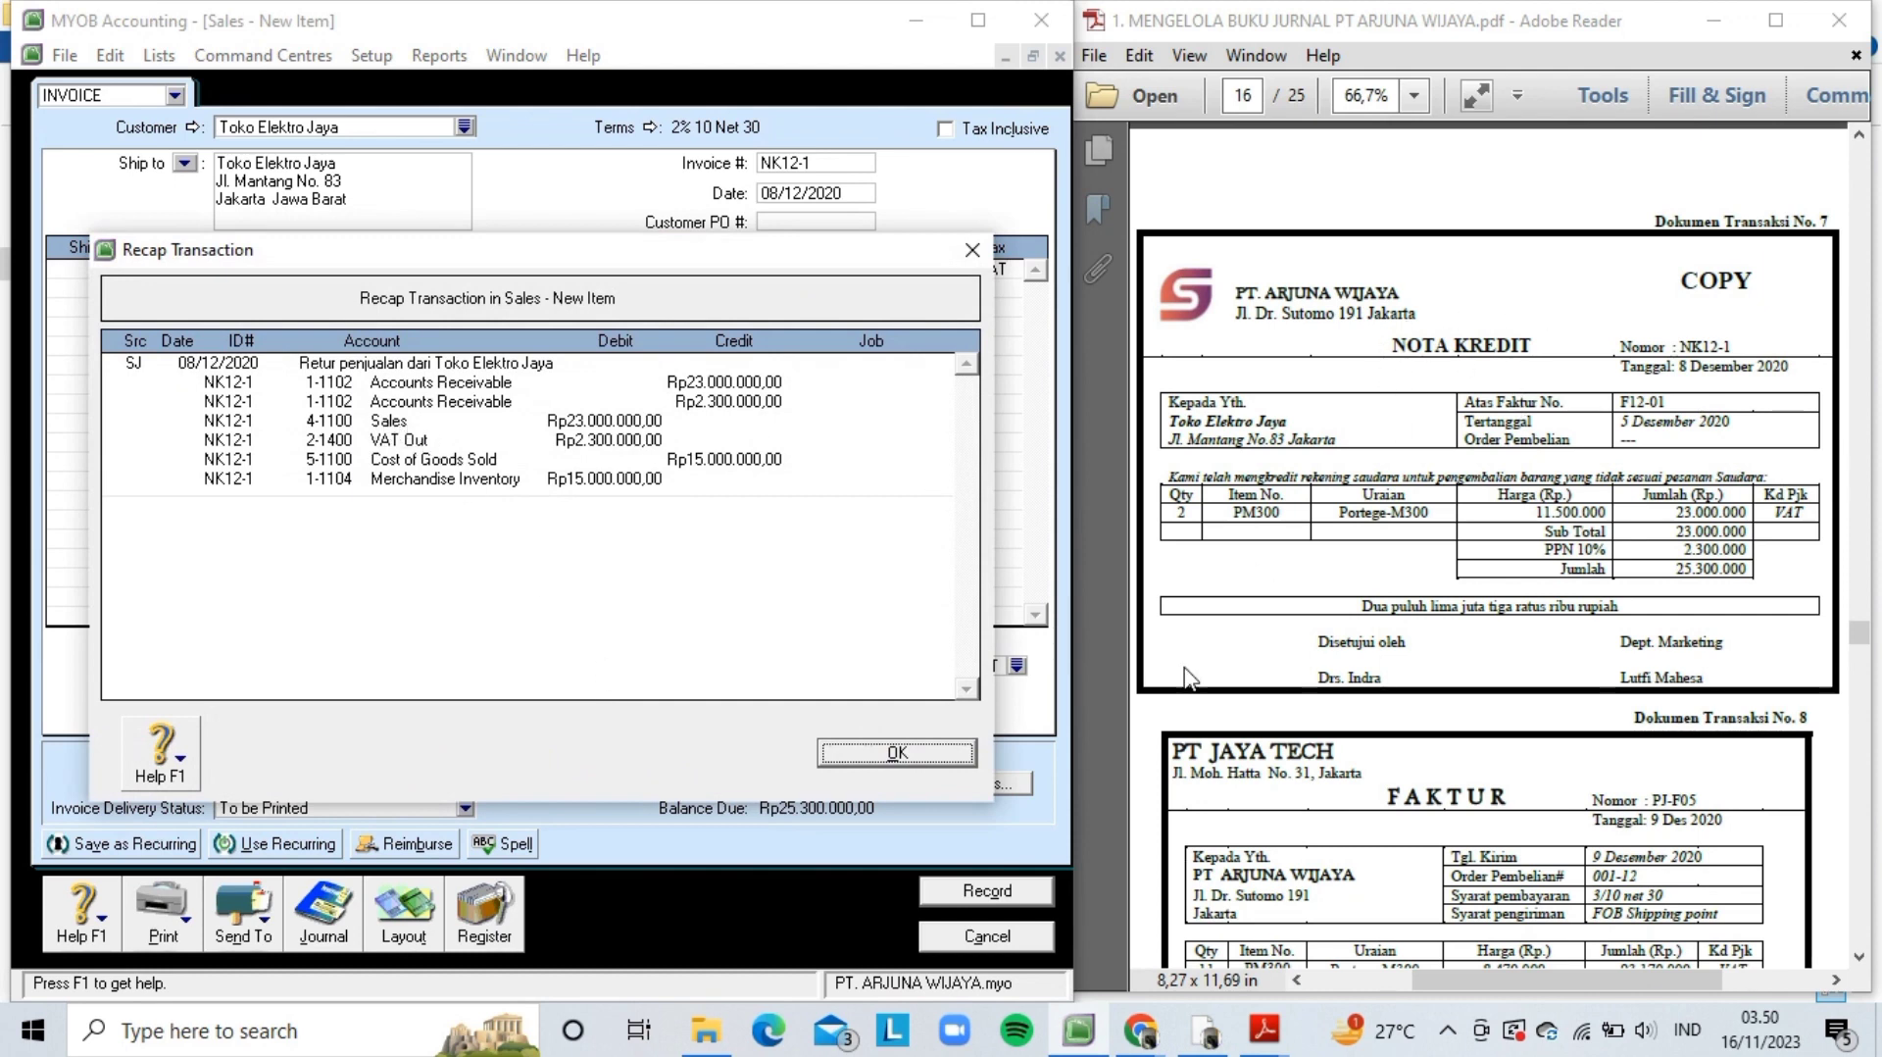
{"action": "left_click", "coordinate": [906, 757]}
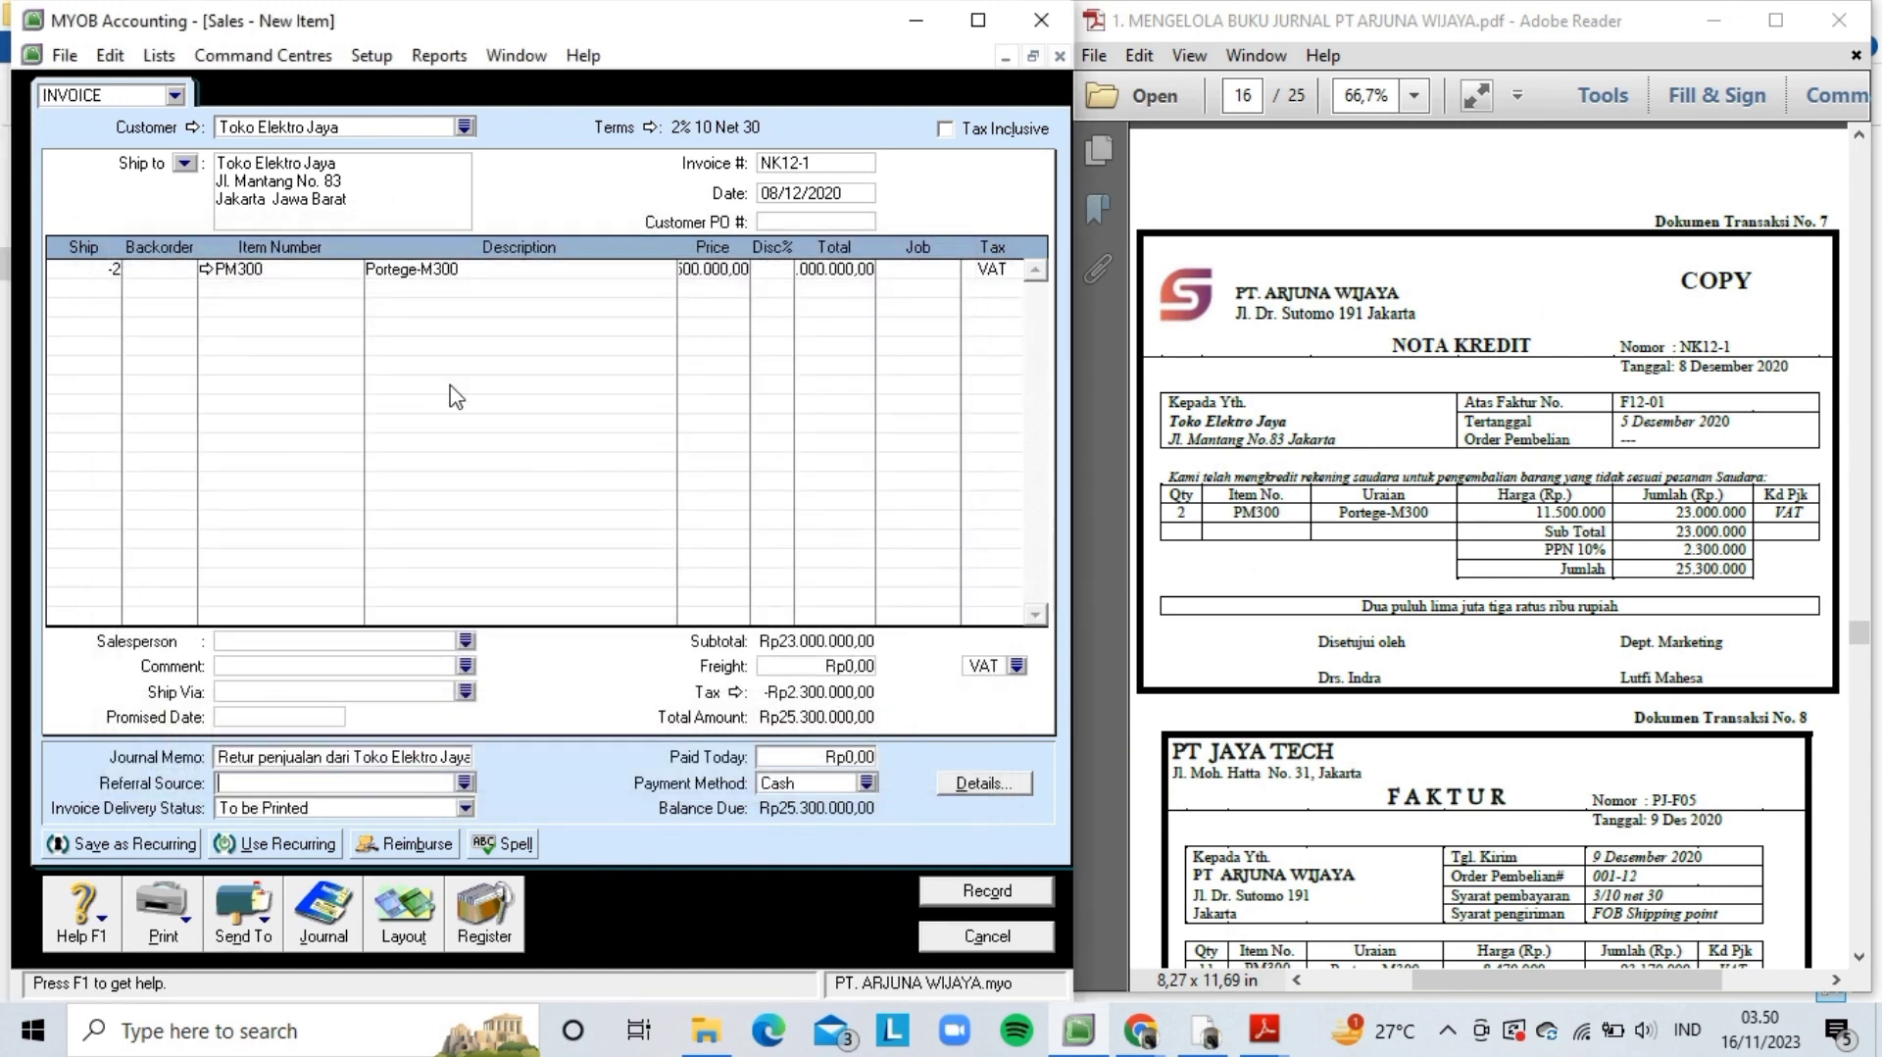
- Change item PM300's income account for tracking sales to 4-1300 Sales Return
{"action": "left_click", "coordinate": [206, 269]}
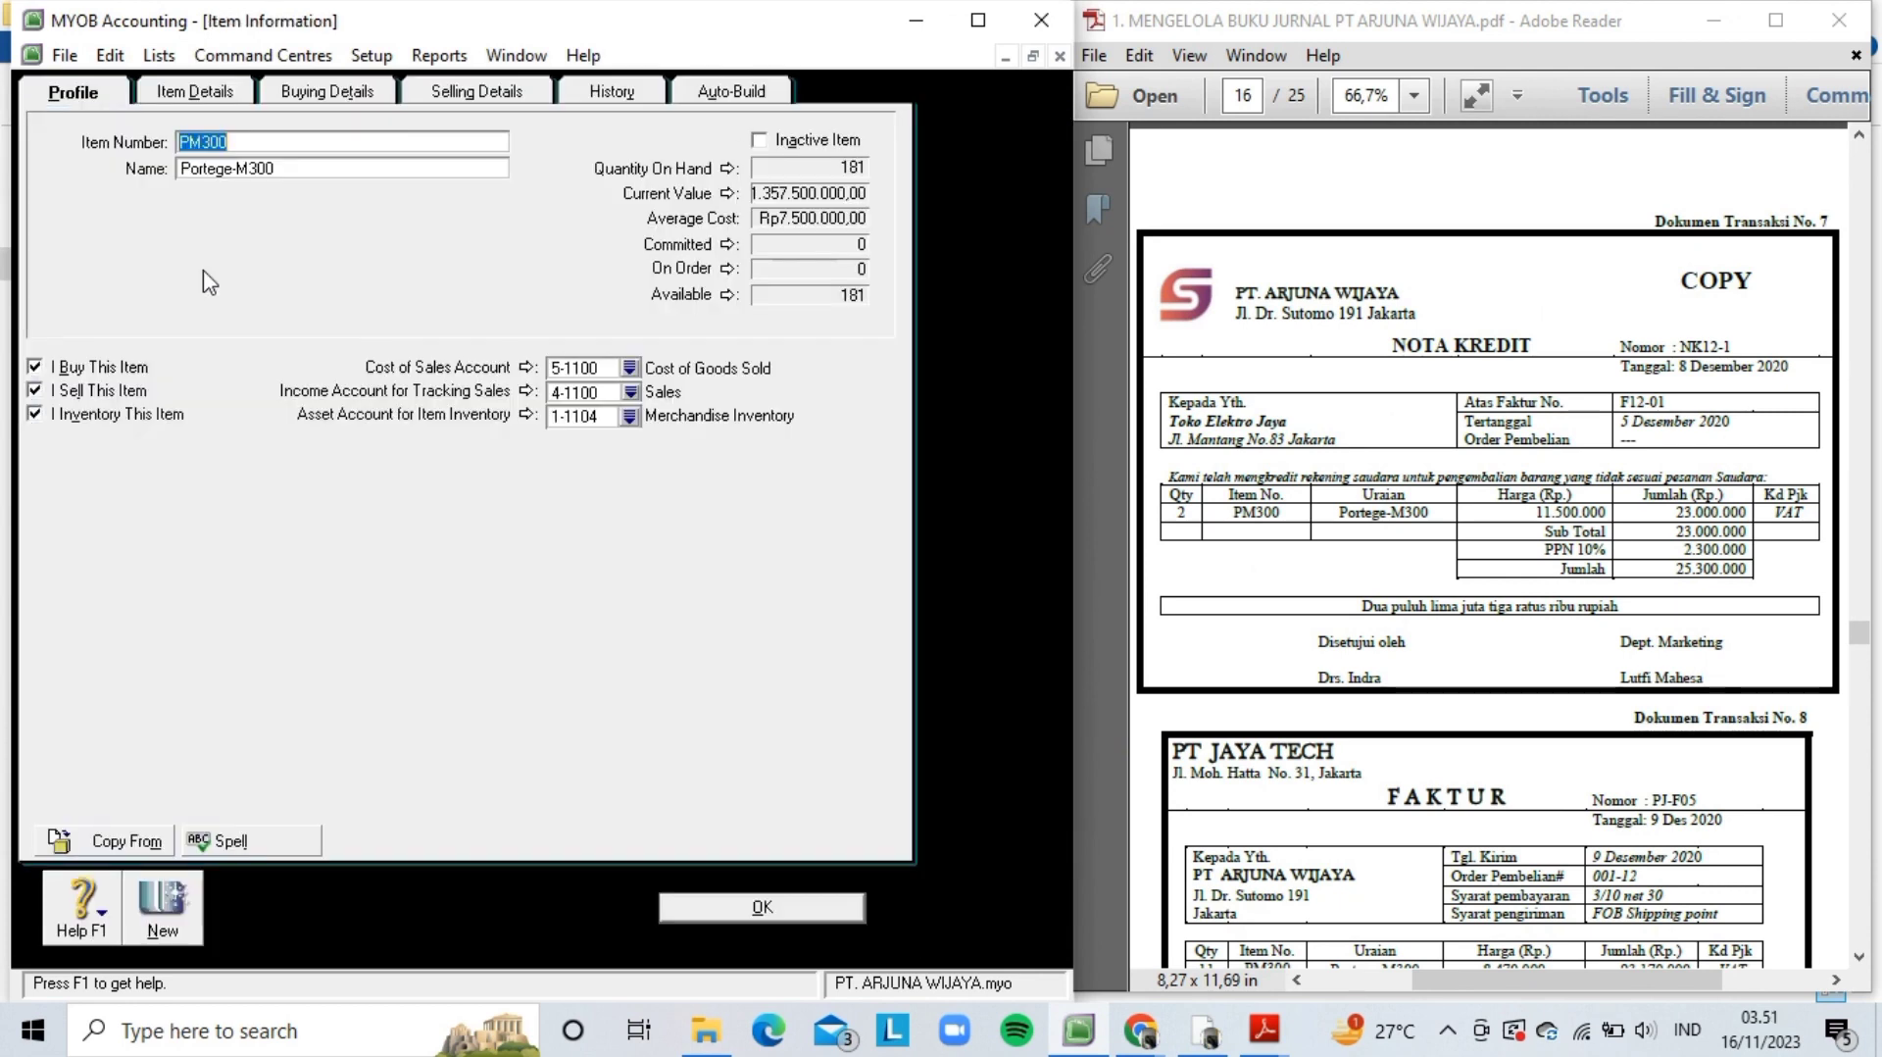
{"action": "left_click", "coordinate": [630, 392]}
{"action": "double_click", "coordinate": [461, 484]}
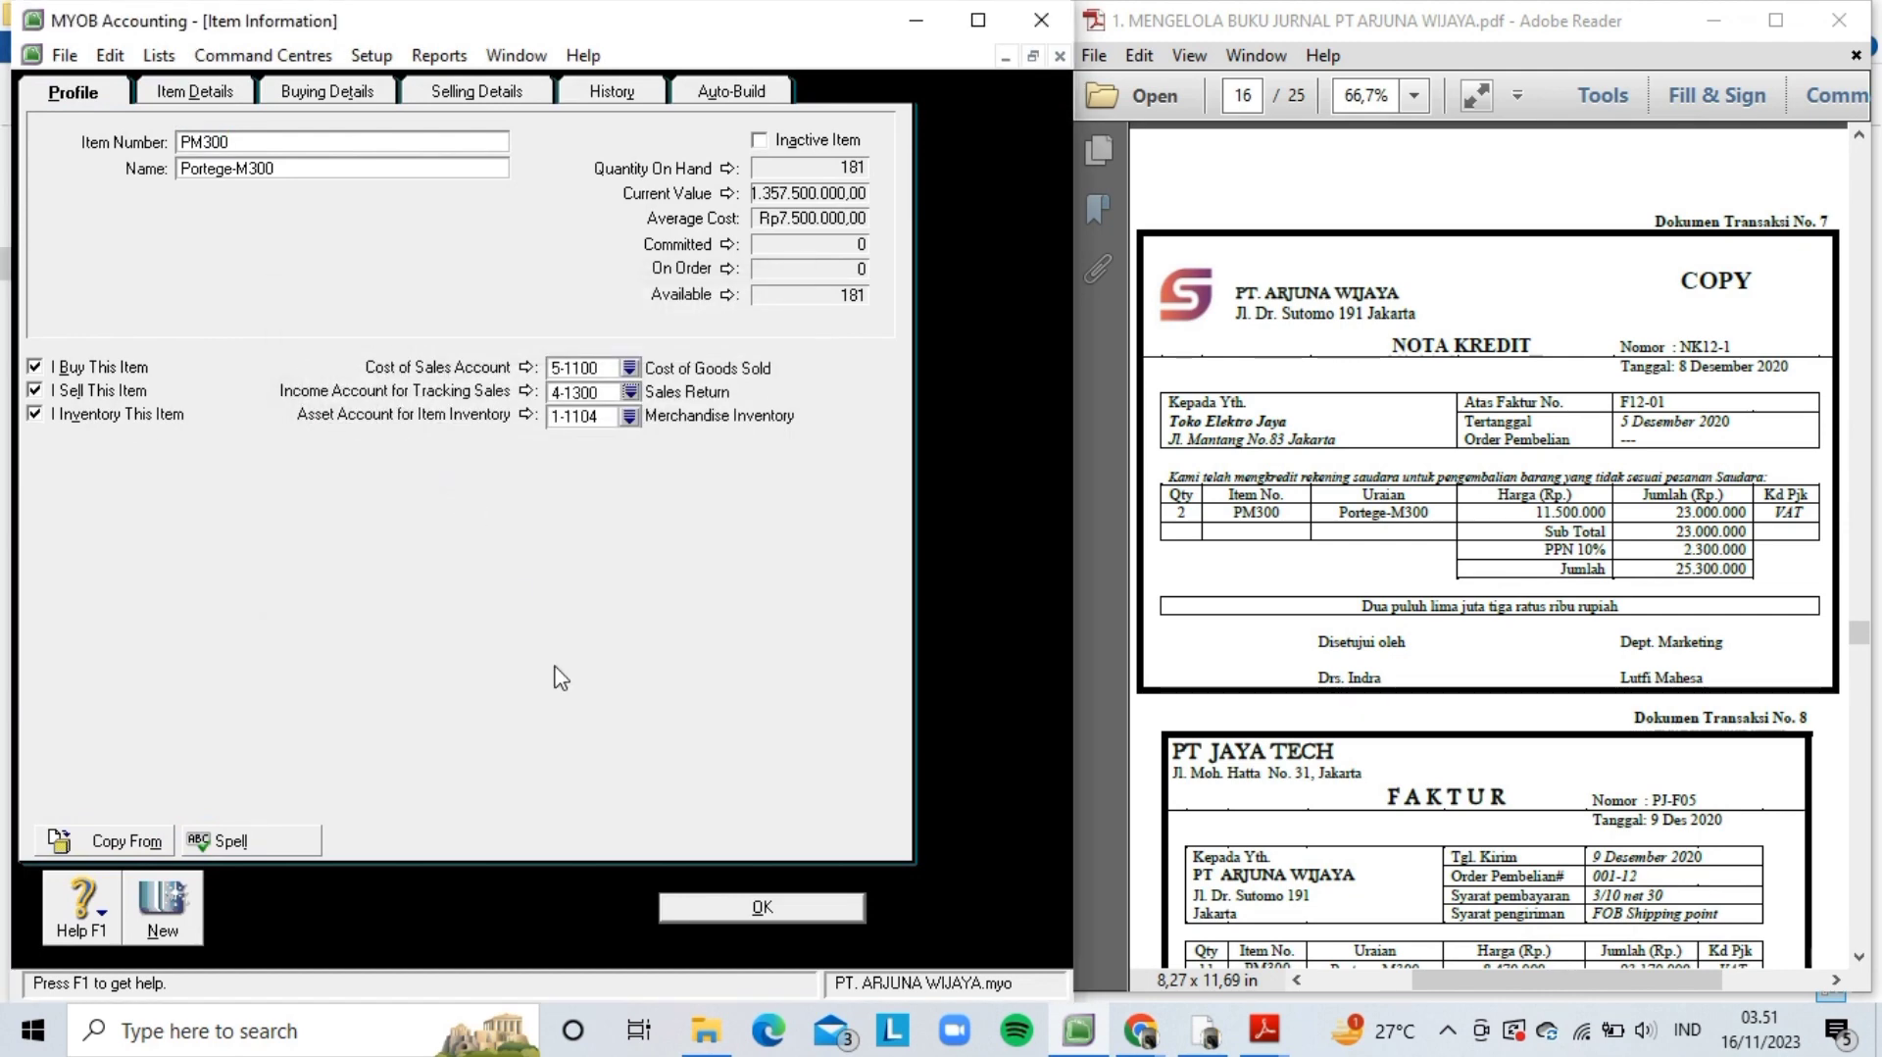
{"action": "left_click", "coordinate": [702, 897]}
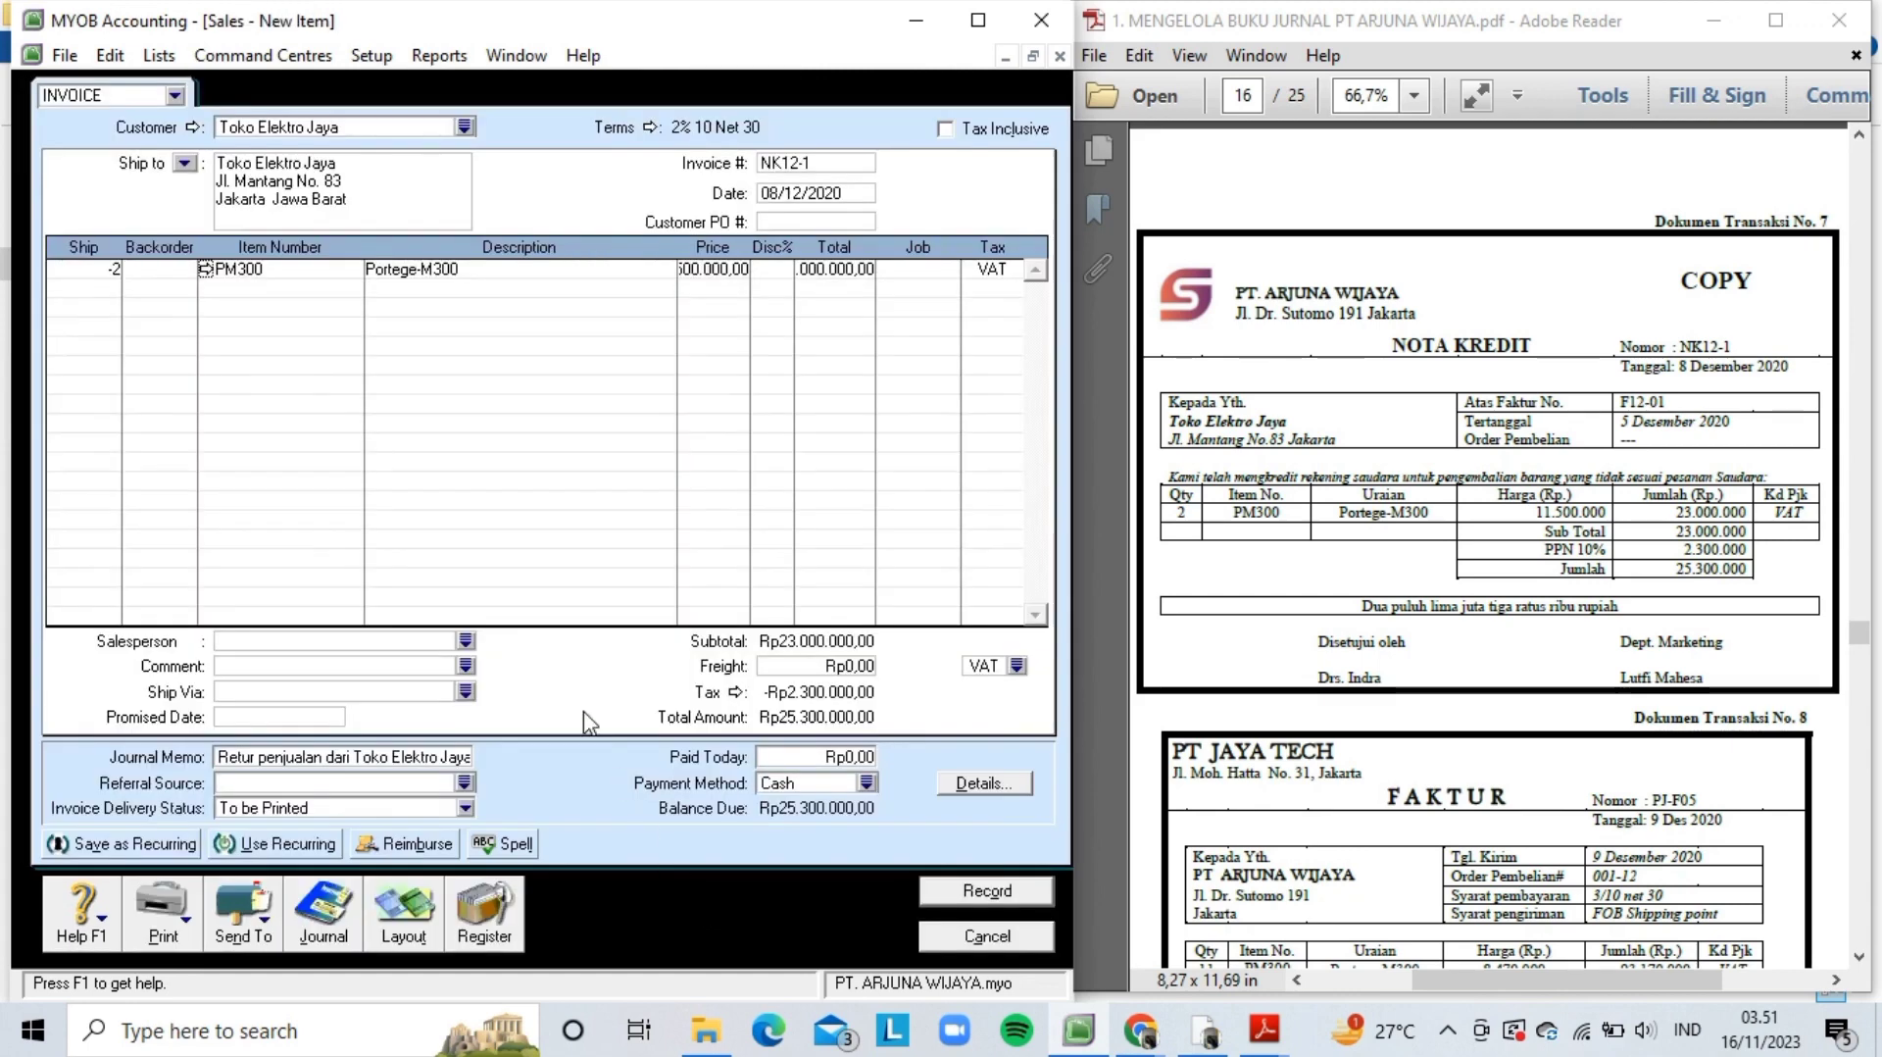
- Recheck the journal recap of the NK12-1 sales return and record the transaction
{"action": "key", "text": "ctrl+r"}
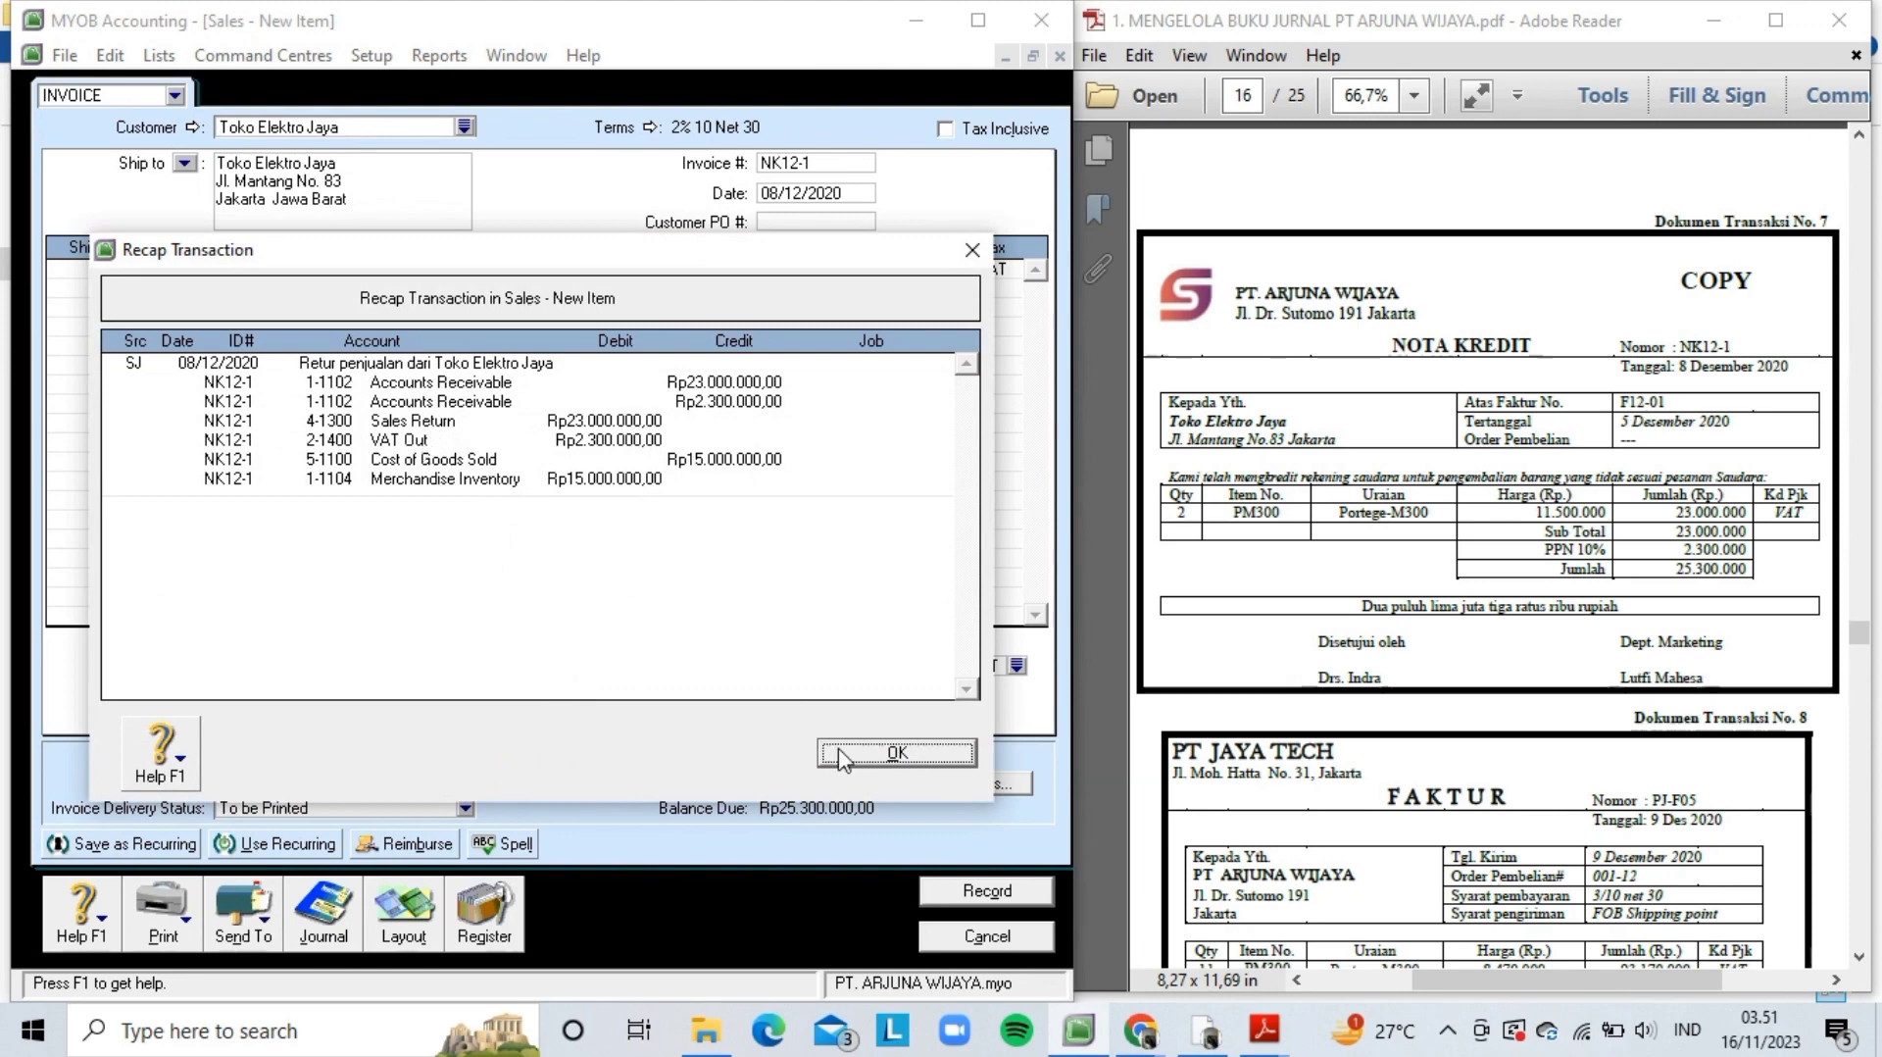
{"action": "left_click", "coordinate": [862, 767]}
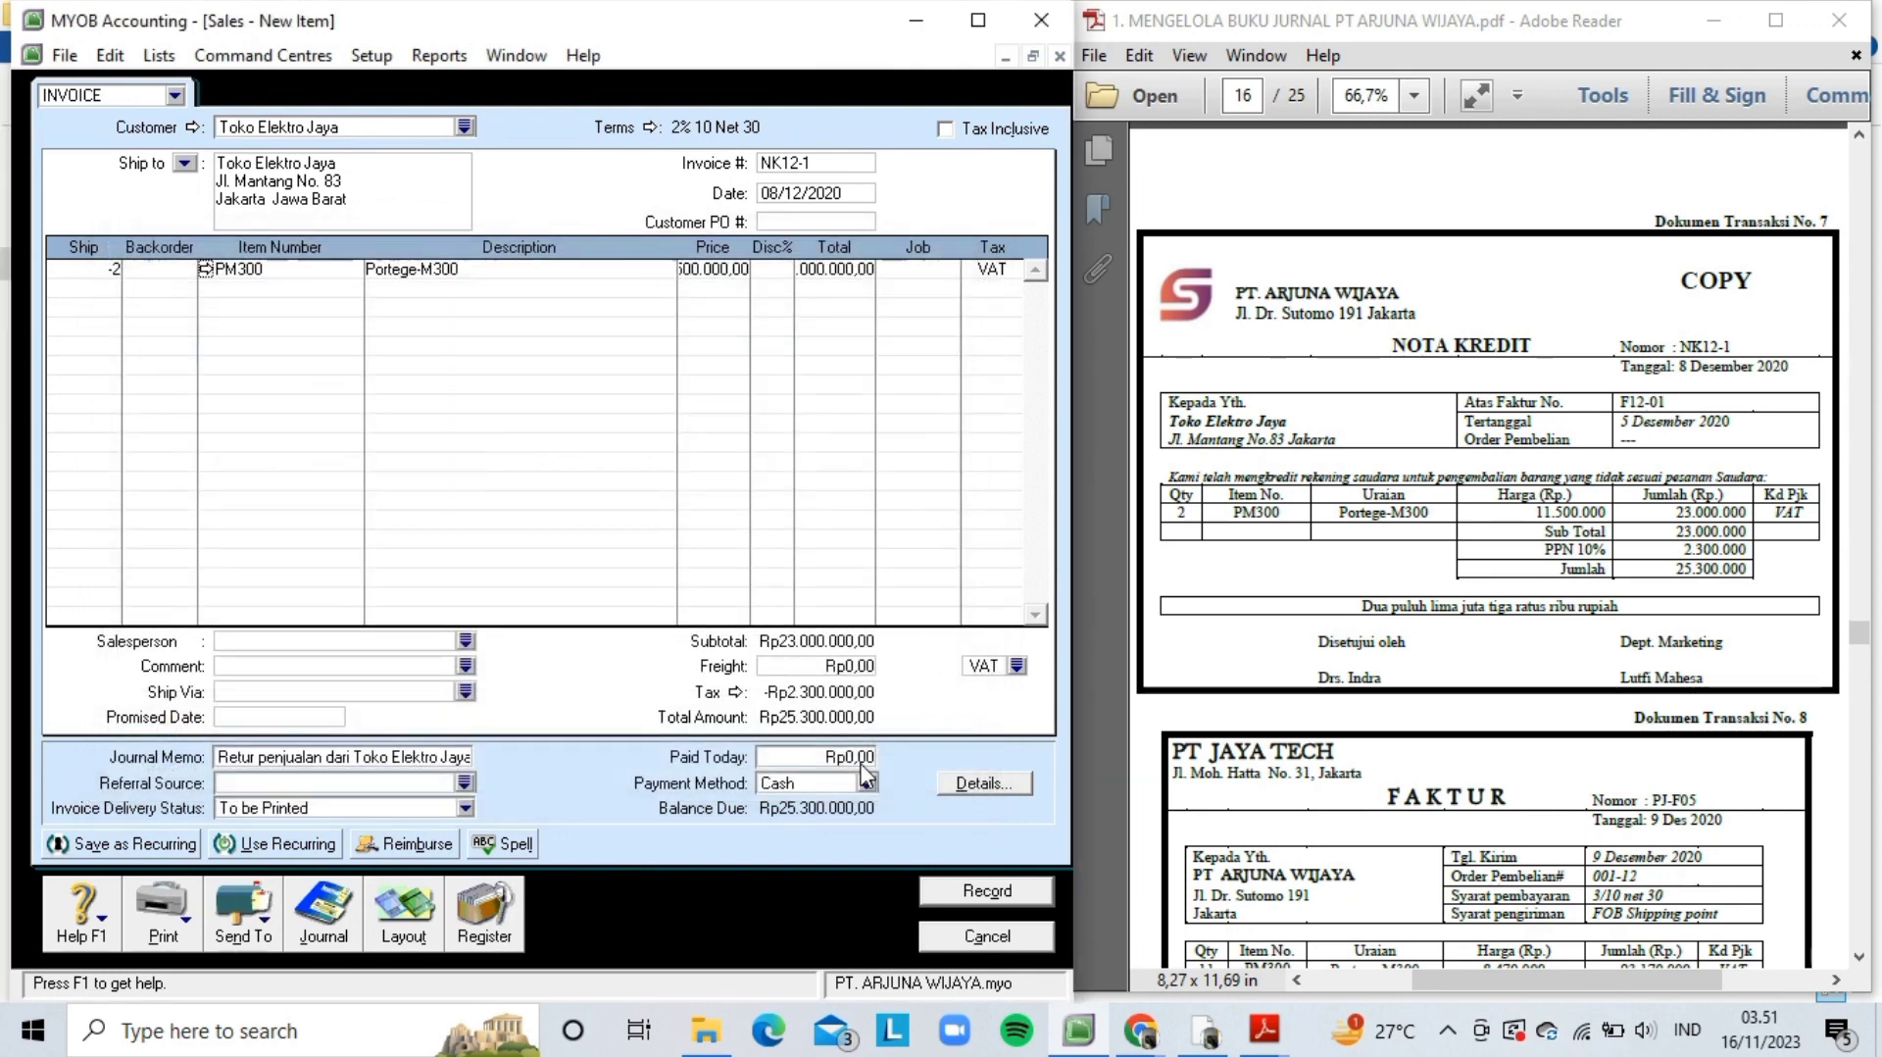
{"action": "left_click", "coordinate": [985, 891]}
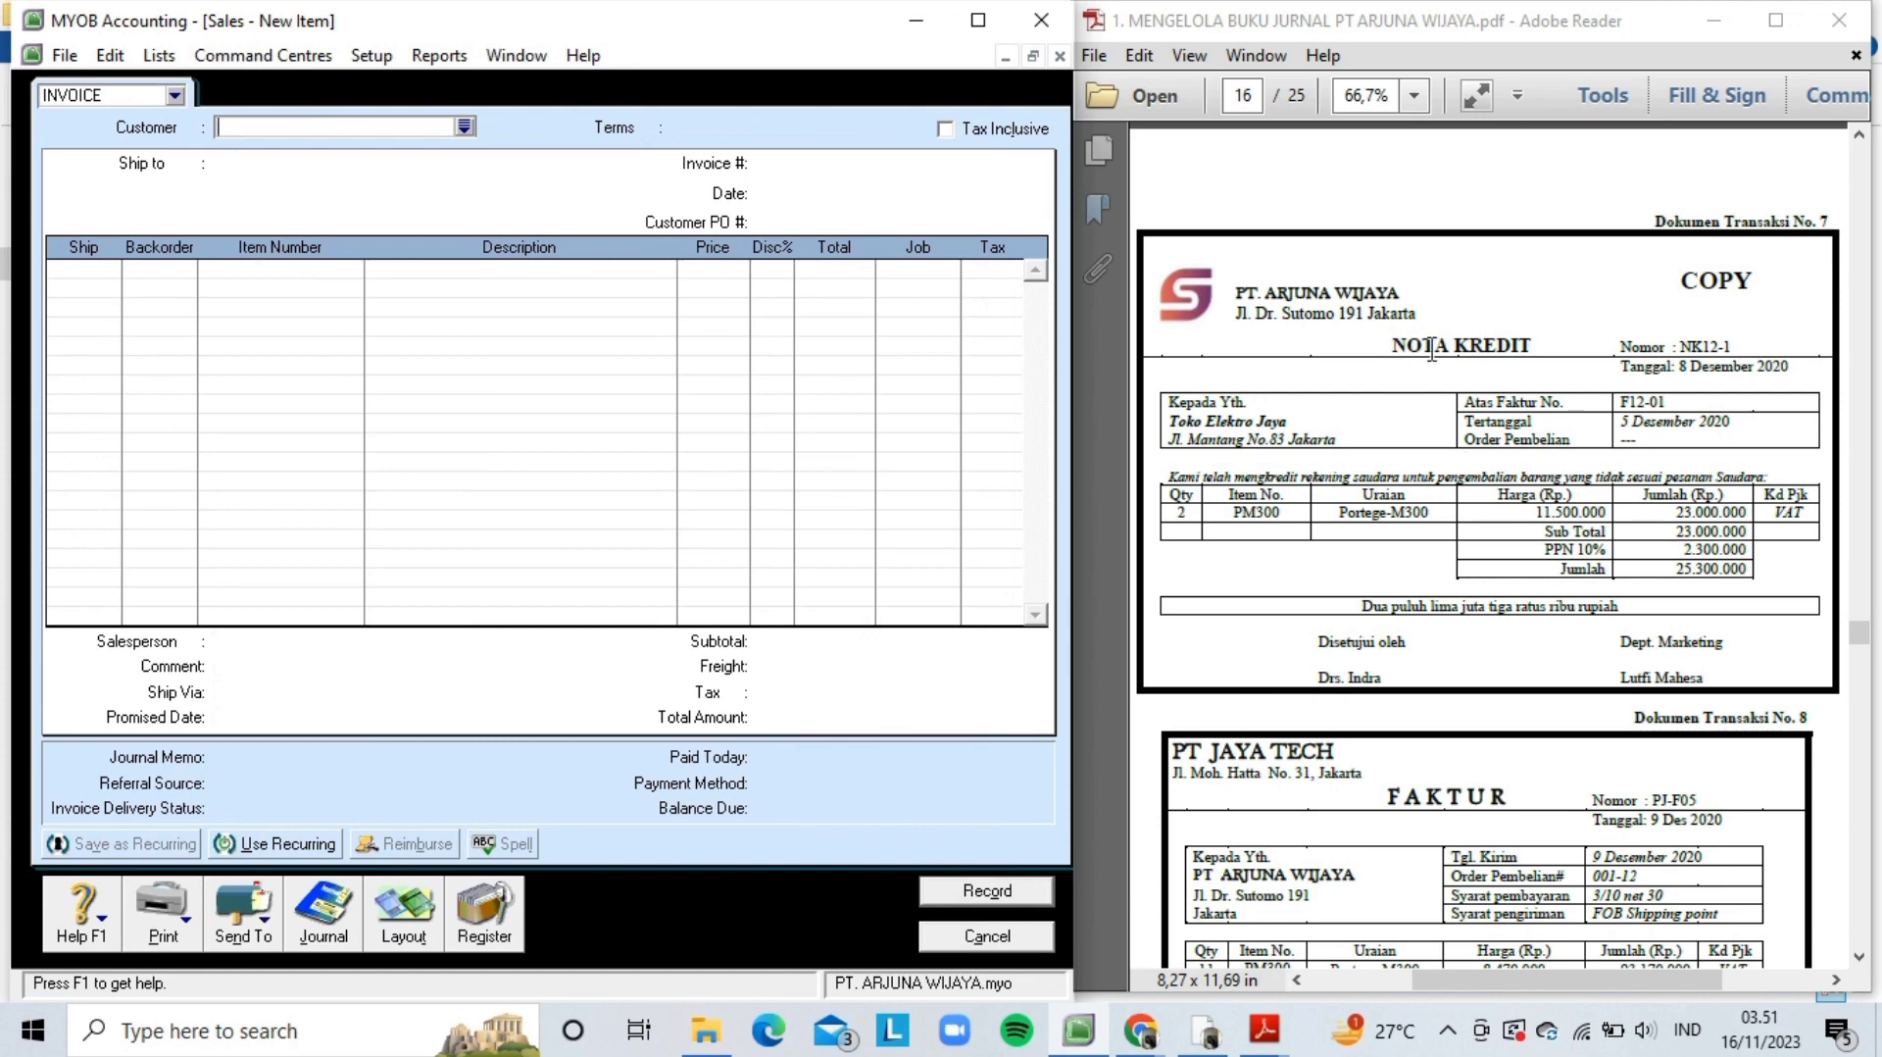
- Open the sales register and set its start date to 01/01/2020
{"action": "left_click", "coordinate": [485, 922]}
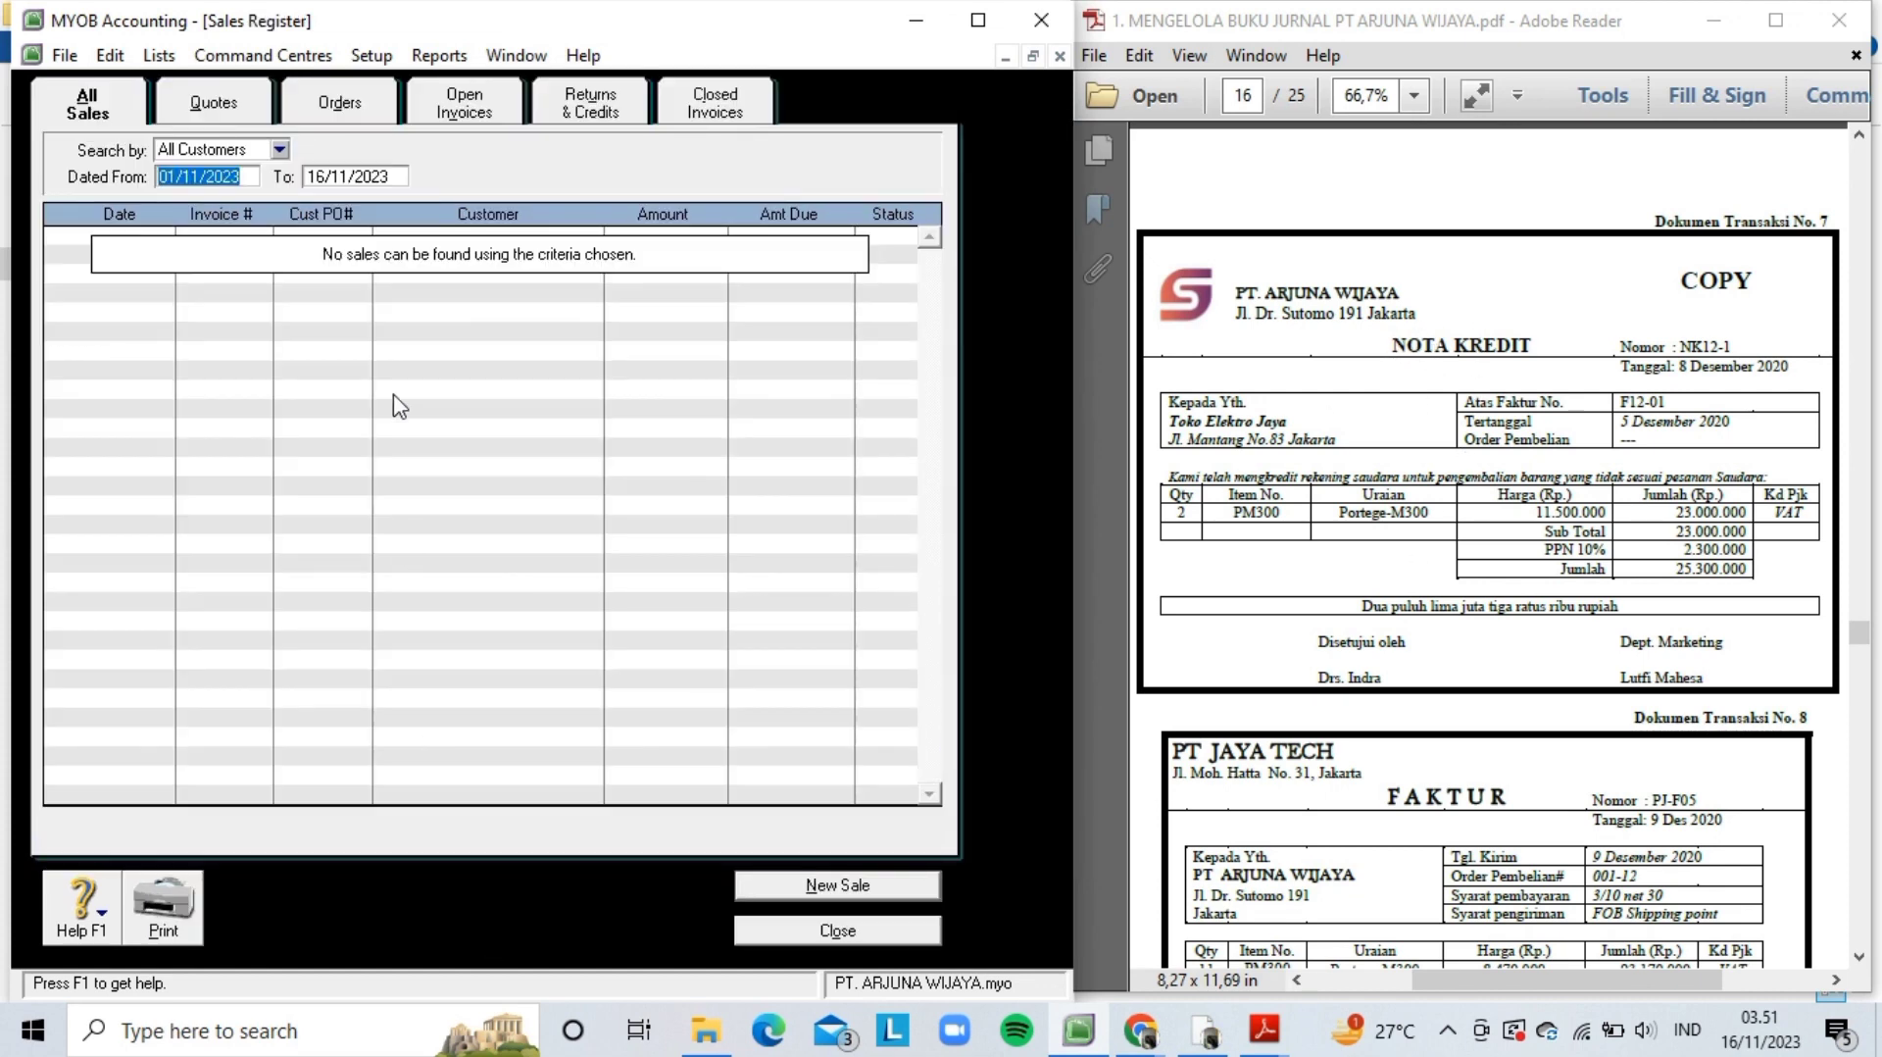
{"action": "left_click", "coordinate": [202, 175]}
{"action": "key", "text": "BackSpace"}
{"action": "key", "text": "BackSpace"}
{"action": "type", "text": "01"}
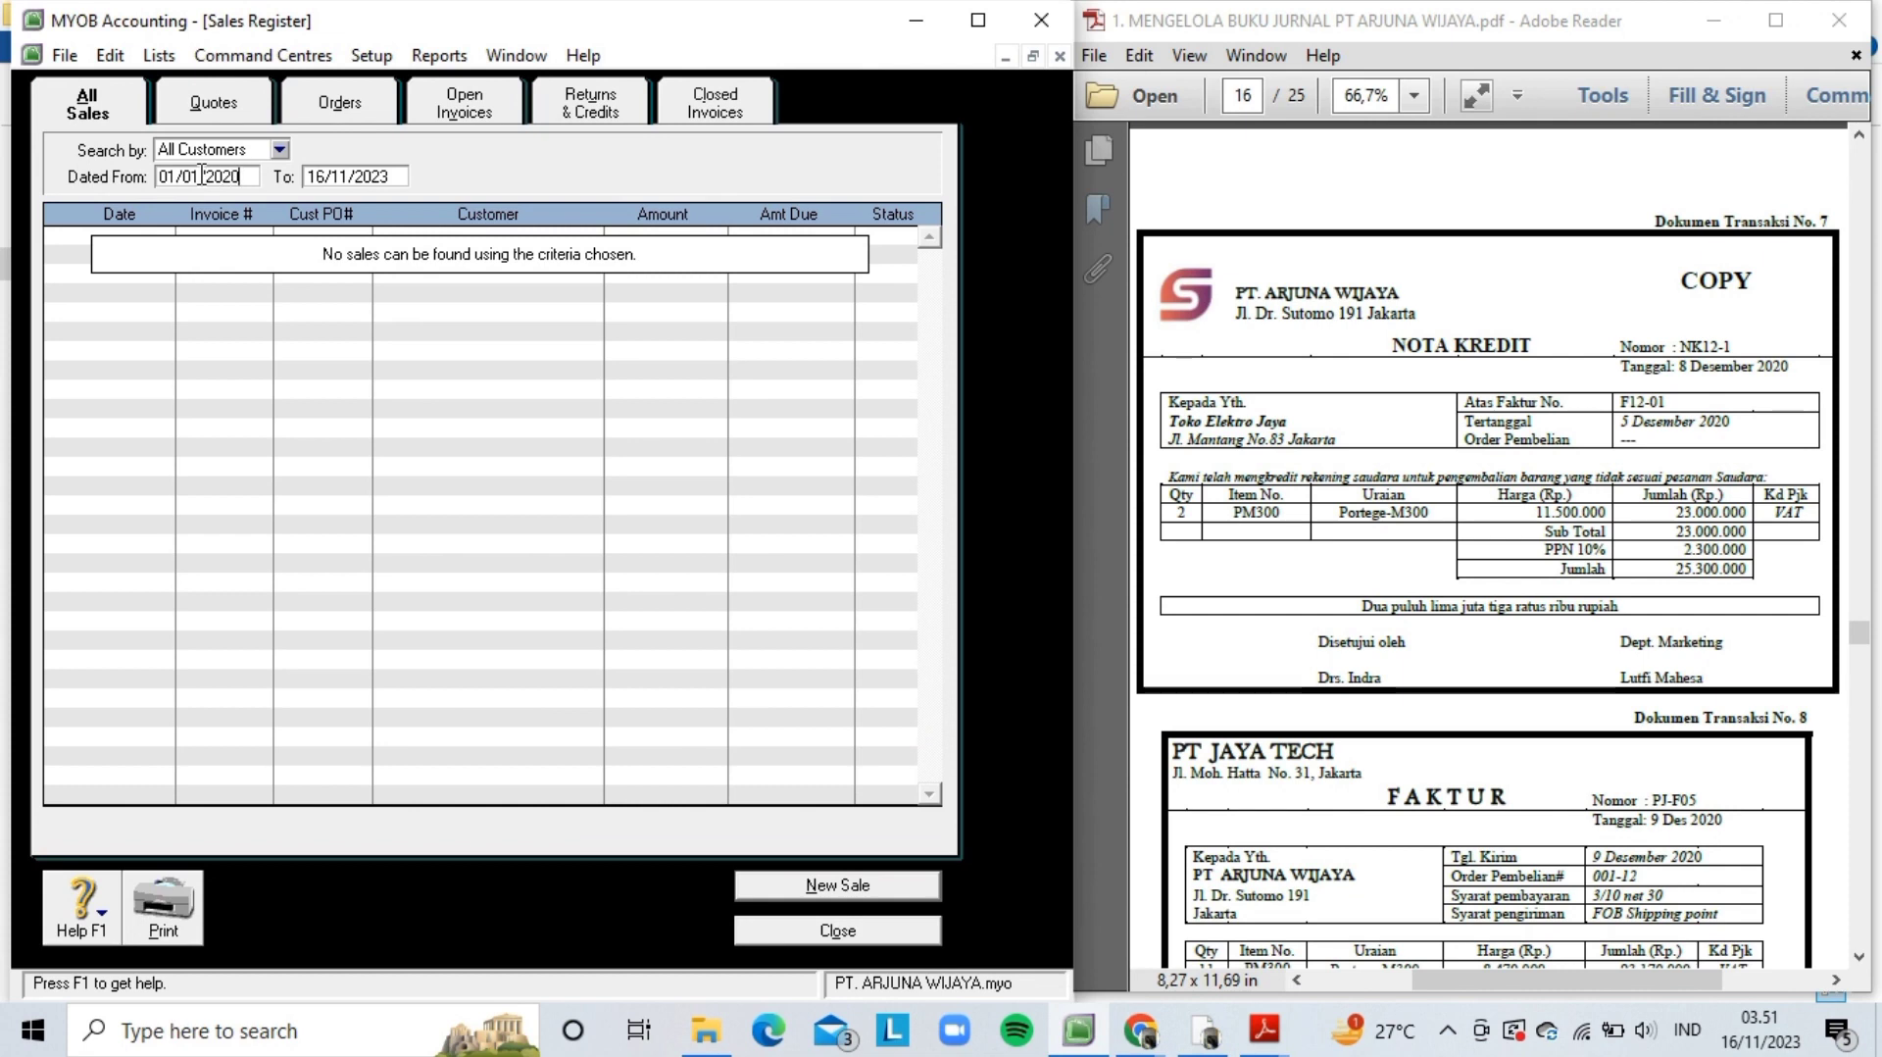
- Open the NK12-1 credit of Toko Elektro Jaya from the returns and credits for application to a sale
{"action": "key", "text": "Tab"}
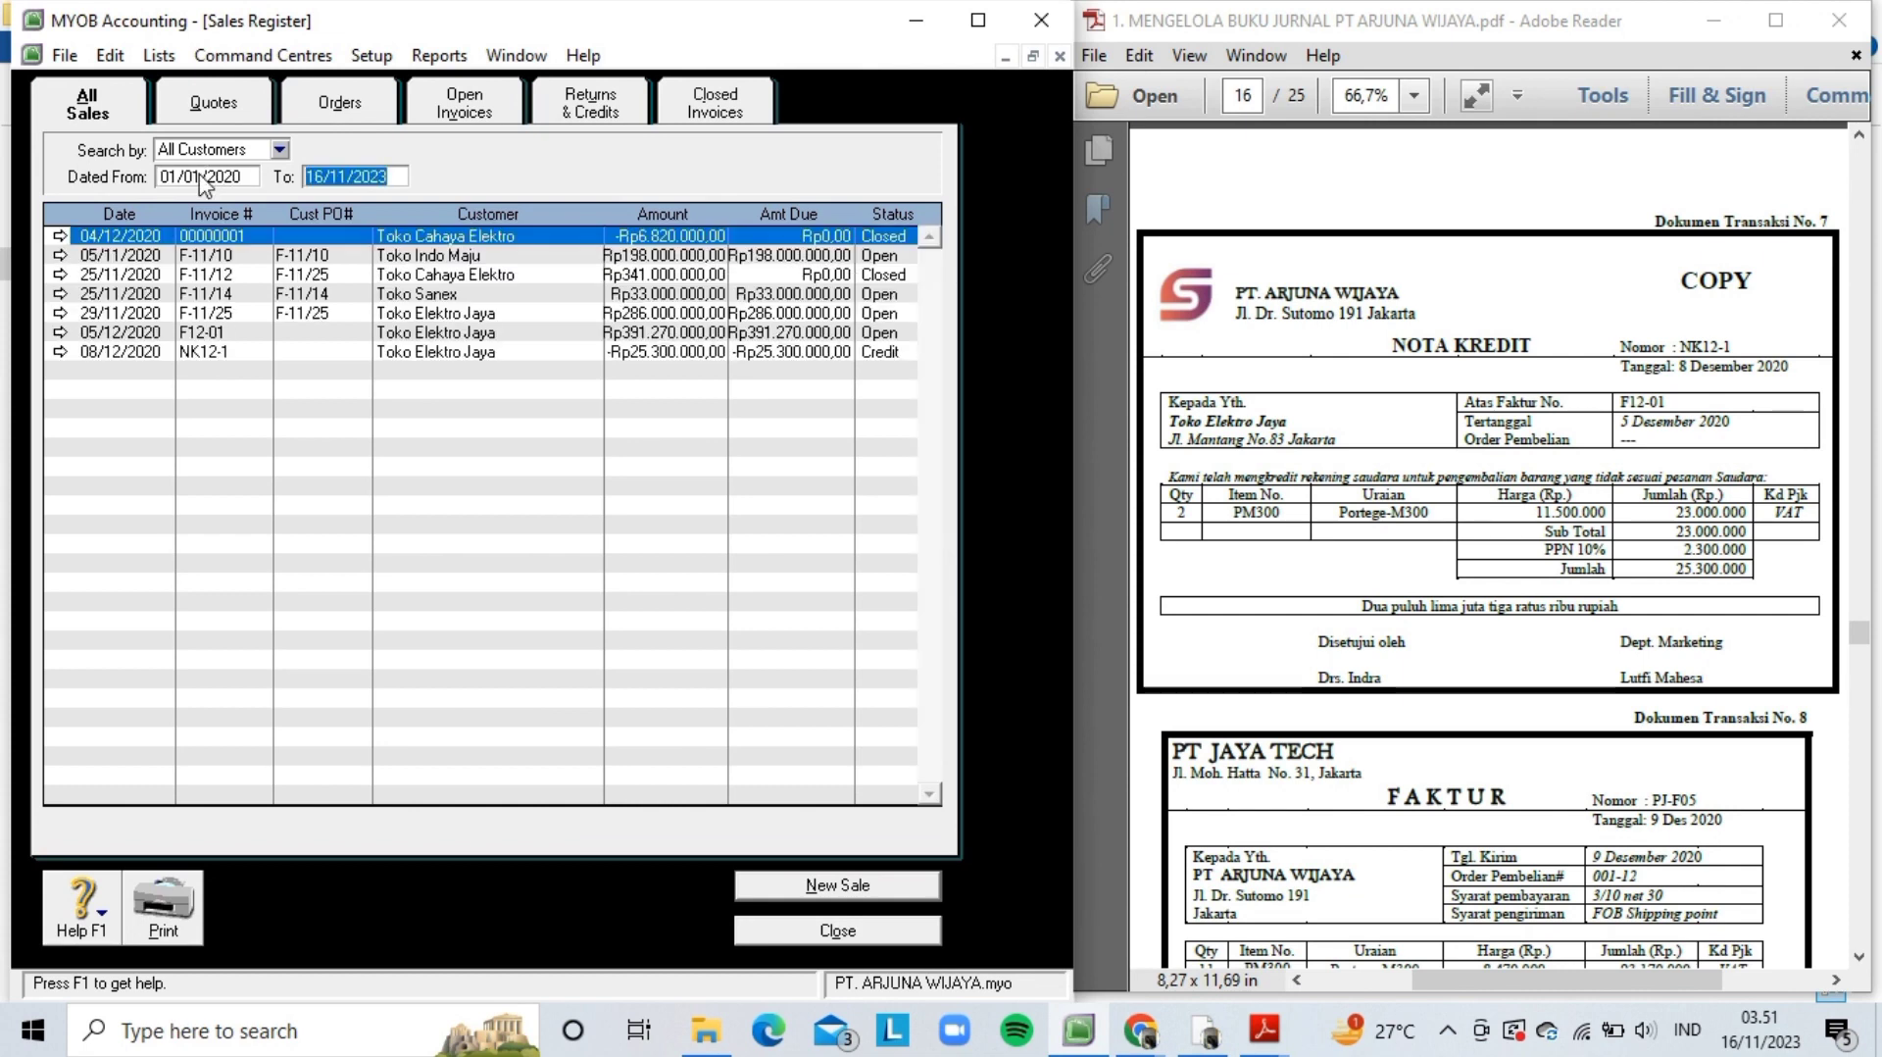
{"action": "left_click", "coordinate": [579, 106]}
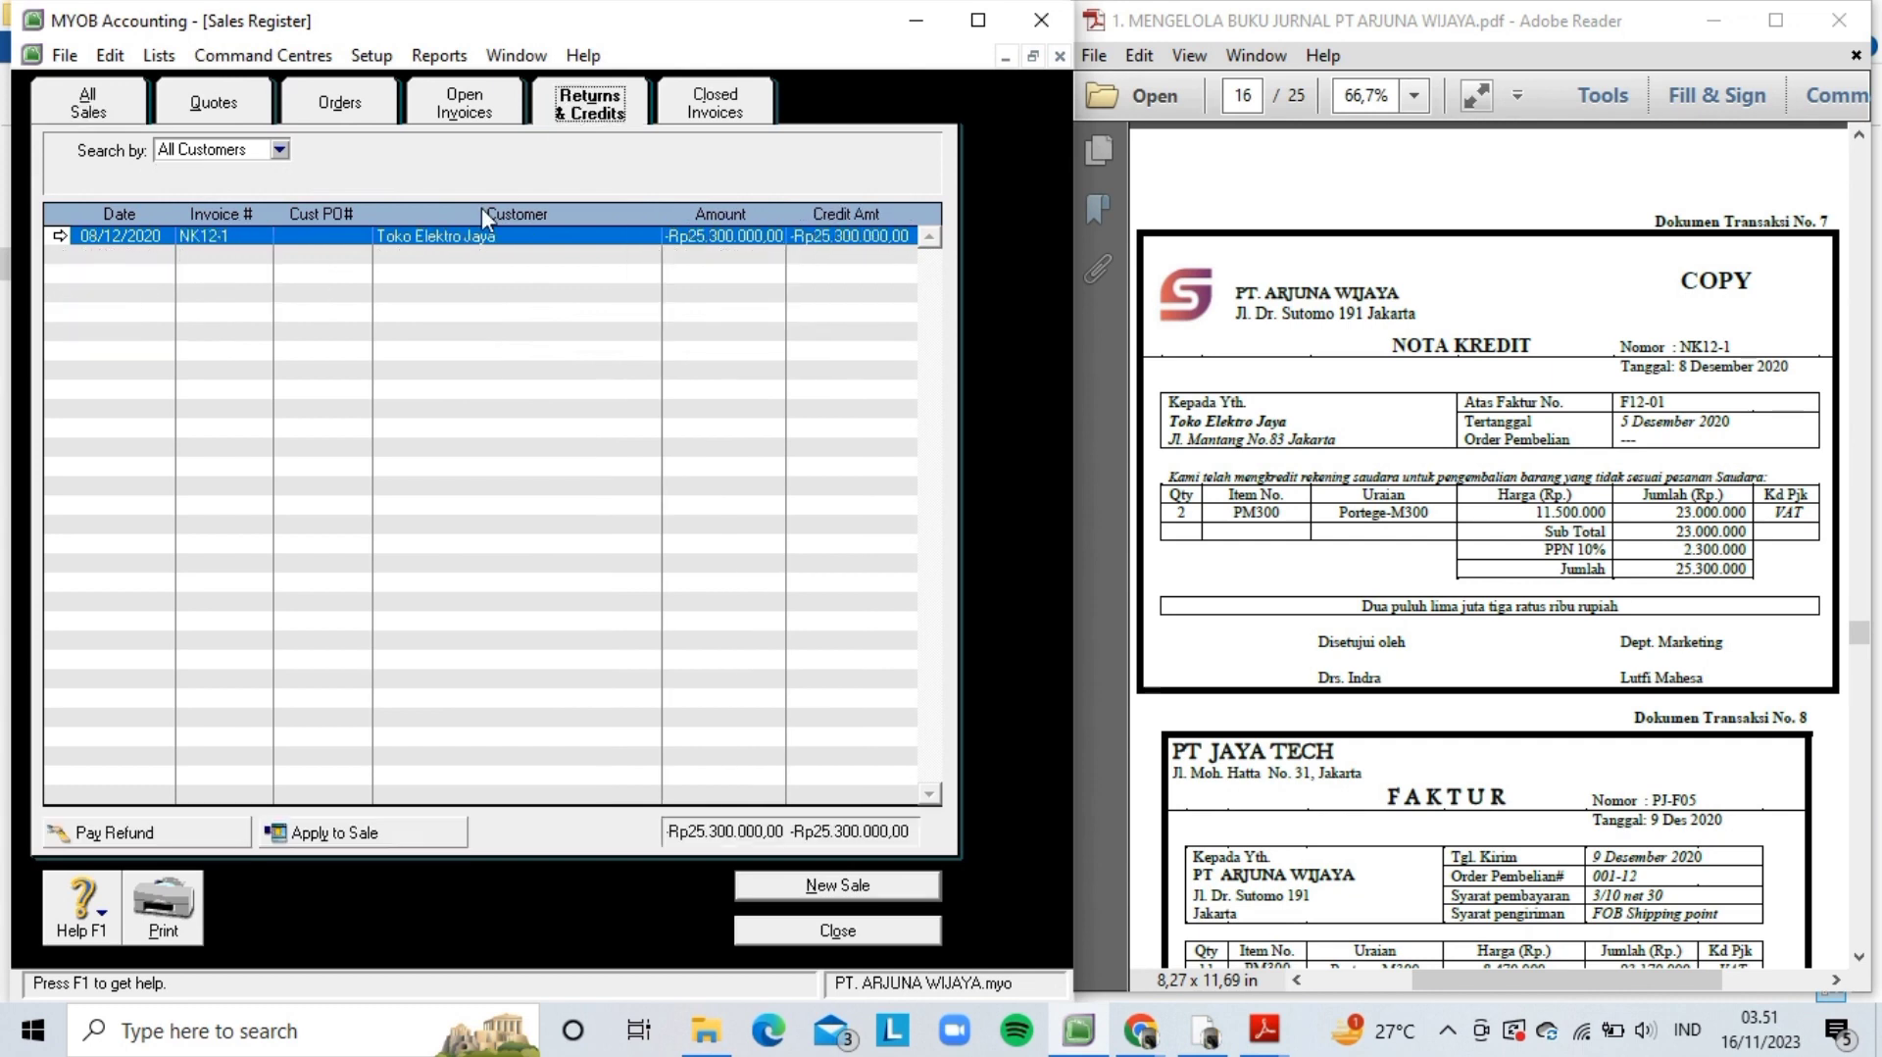
{"action": "left_click", "coordinate": [488, 240]}
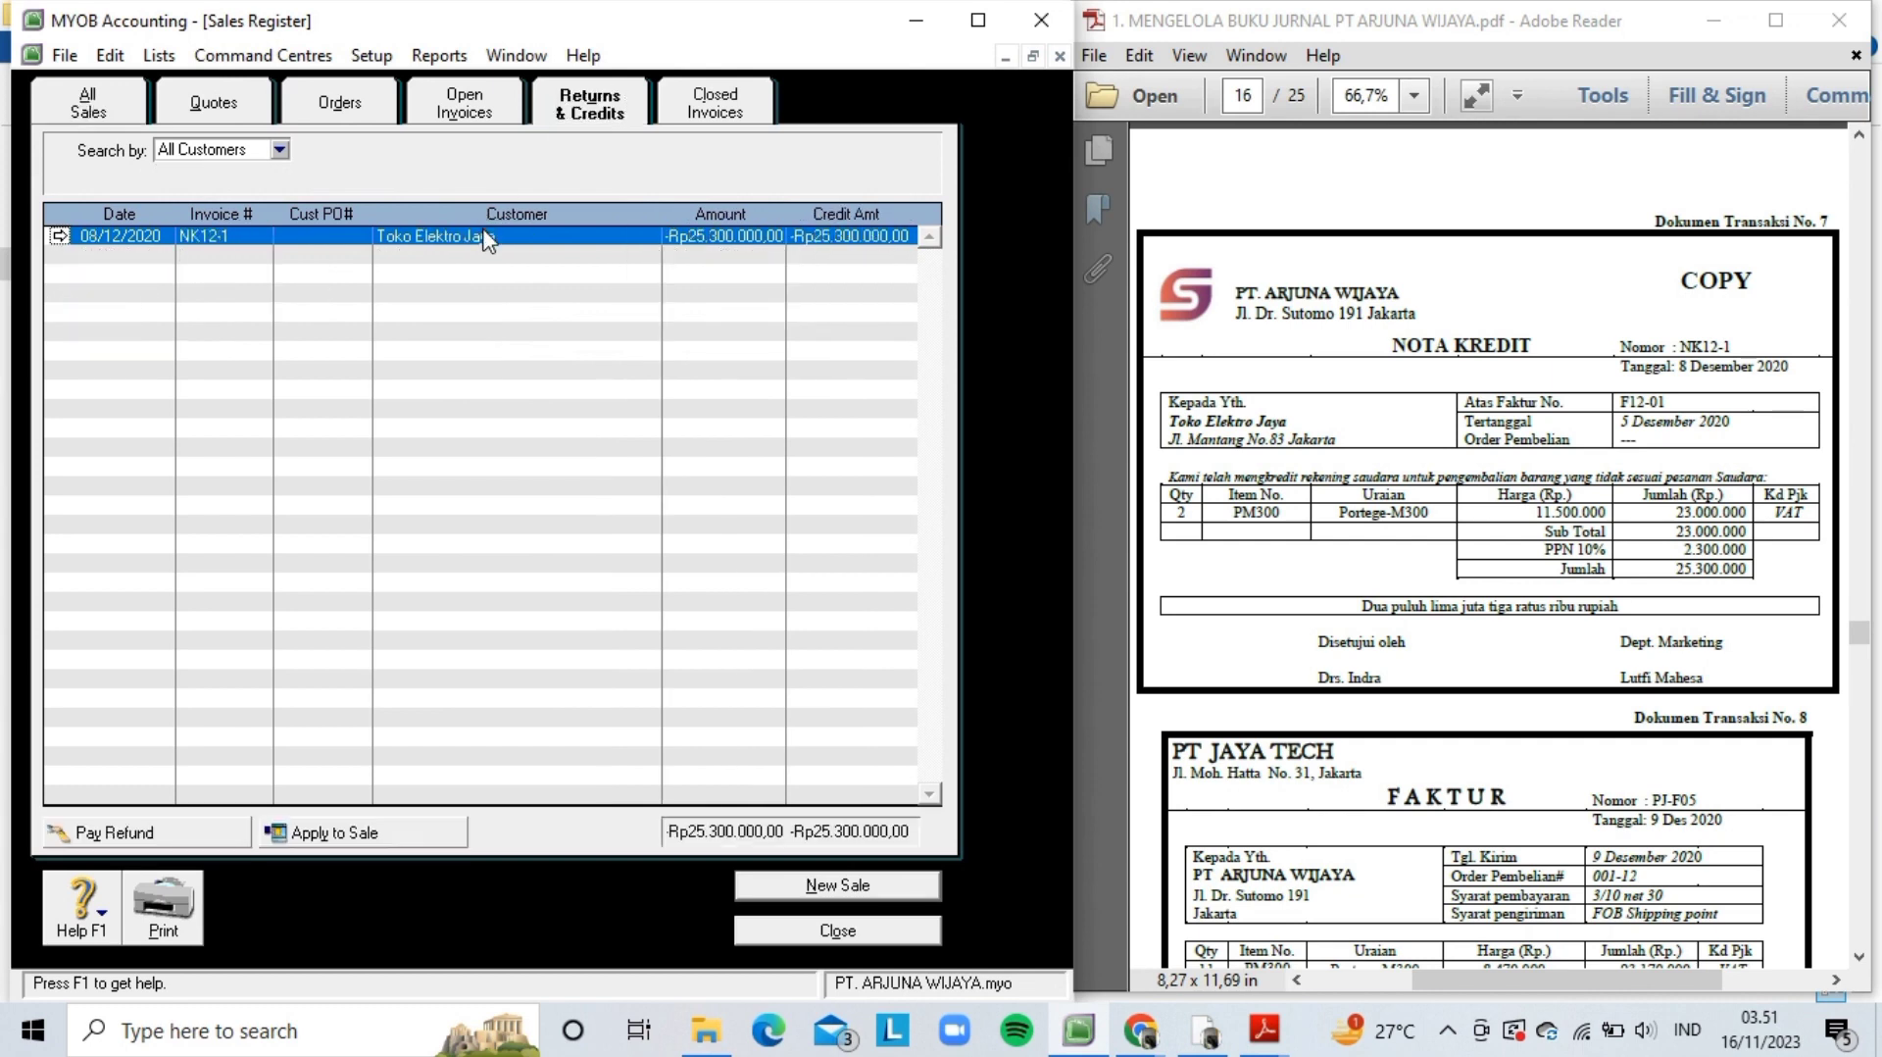
{"action": "left_click", "coordinate": [315, 833]}
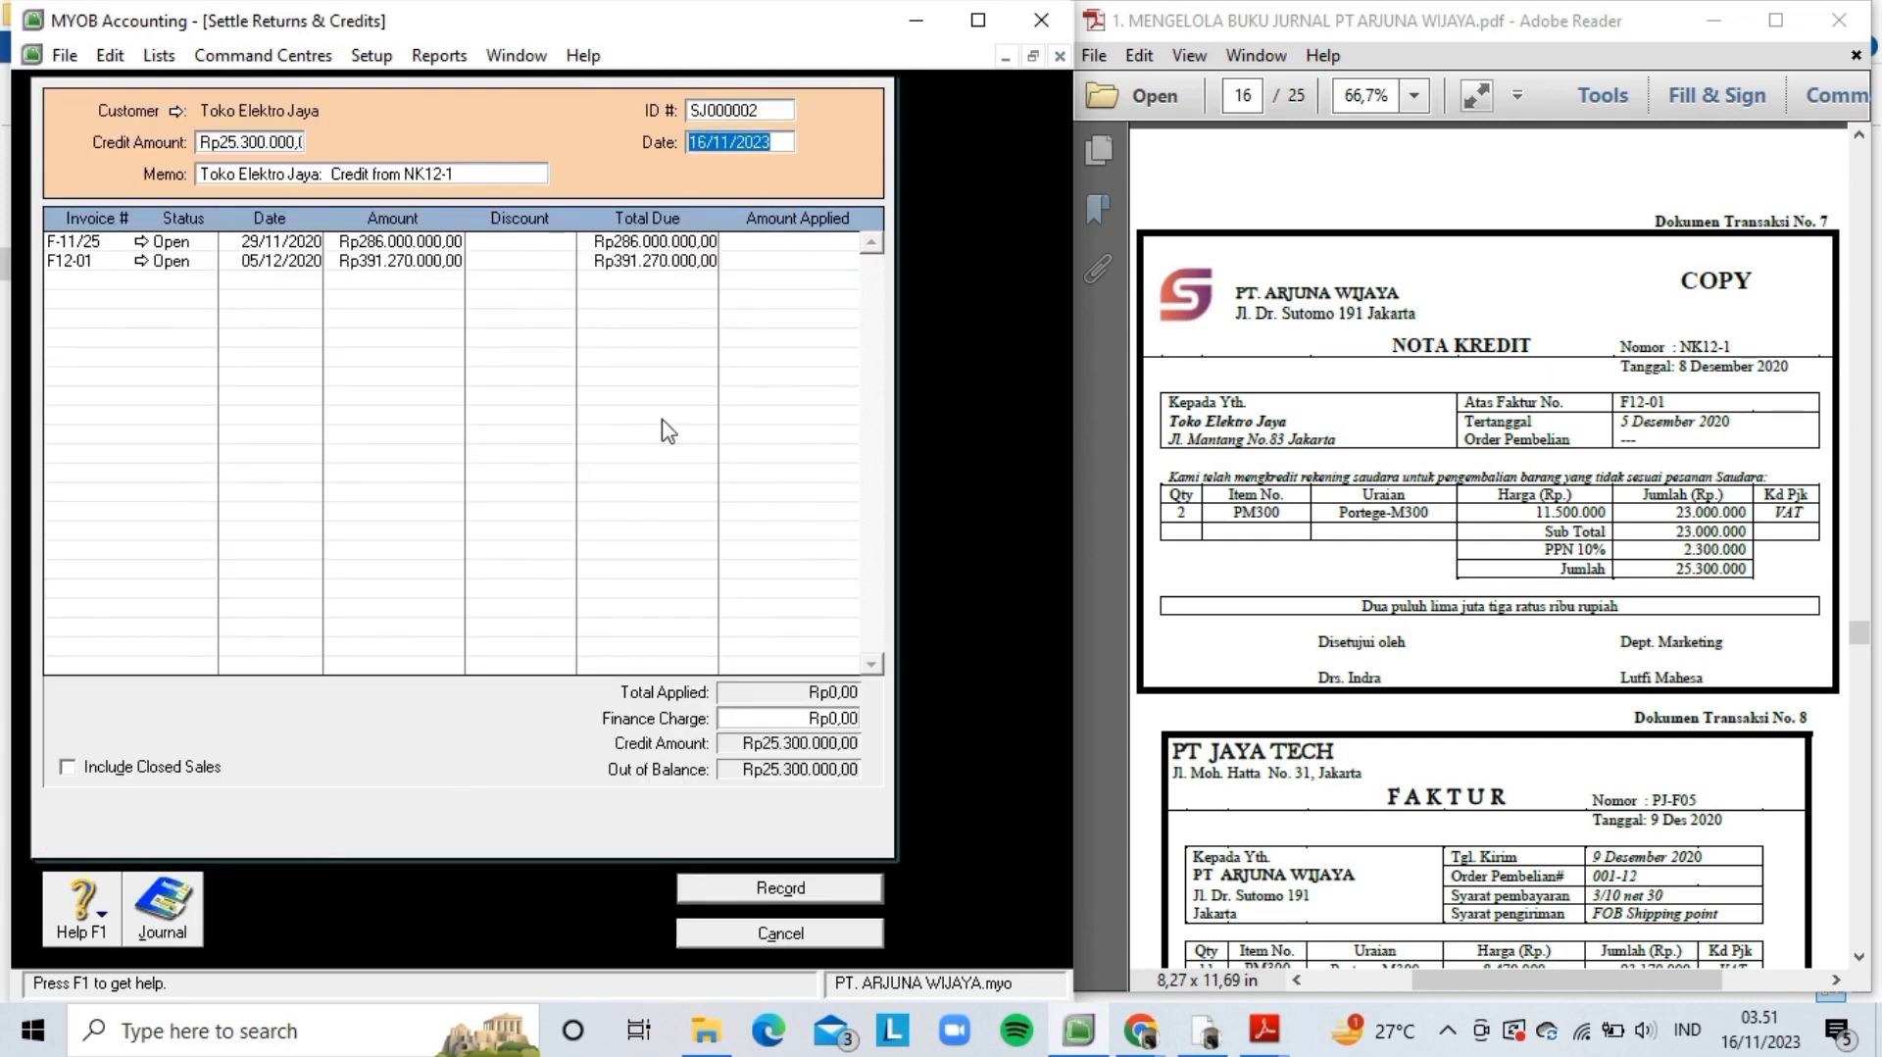
- Set the credit settlement's ID to NK12-1 and its date to 08/12/2020
{"action": "left_click", "coordinate": [761, 114]}
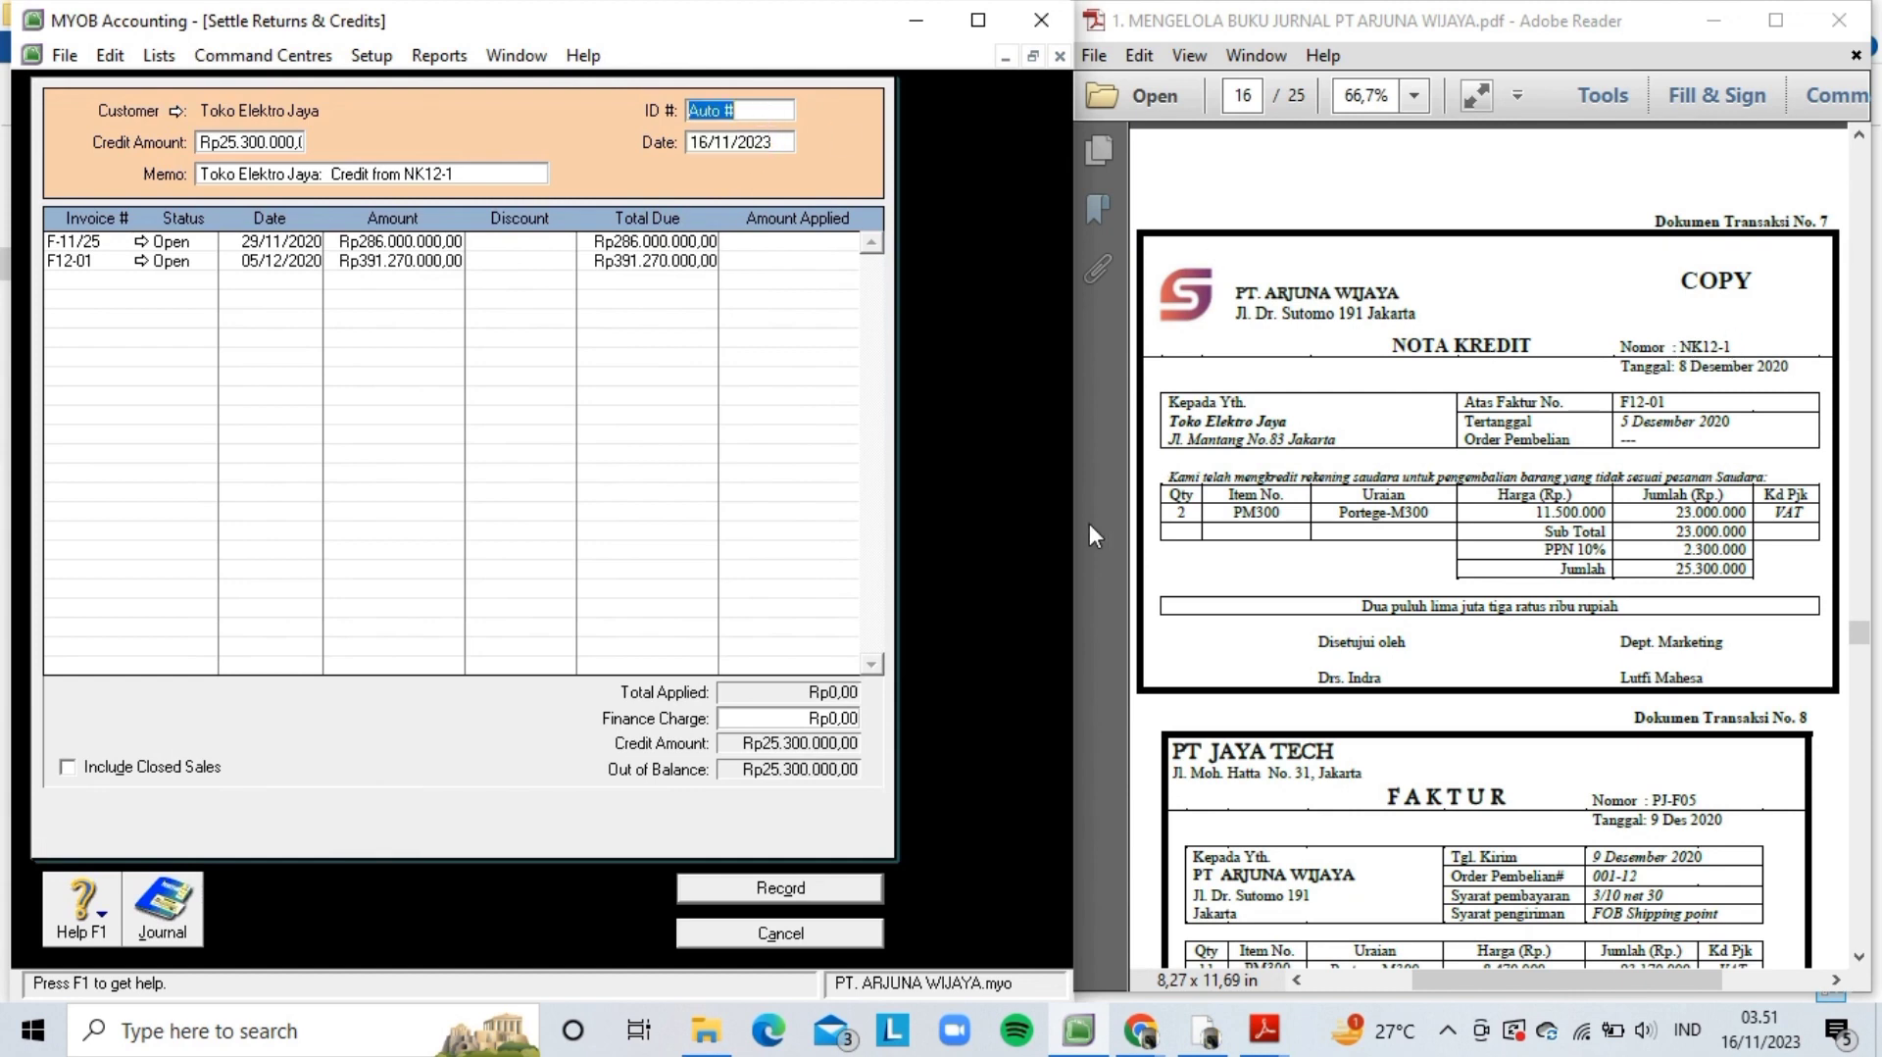
{"action": "key", "text": "Caps_Lock"}
{"action": "type", "text": "NK12-1"}
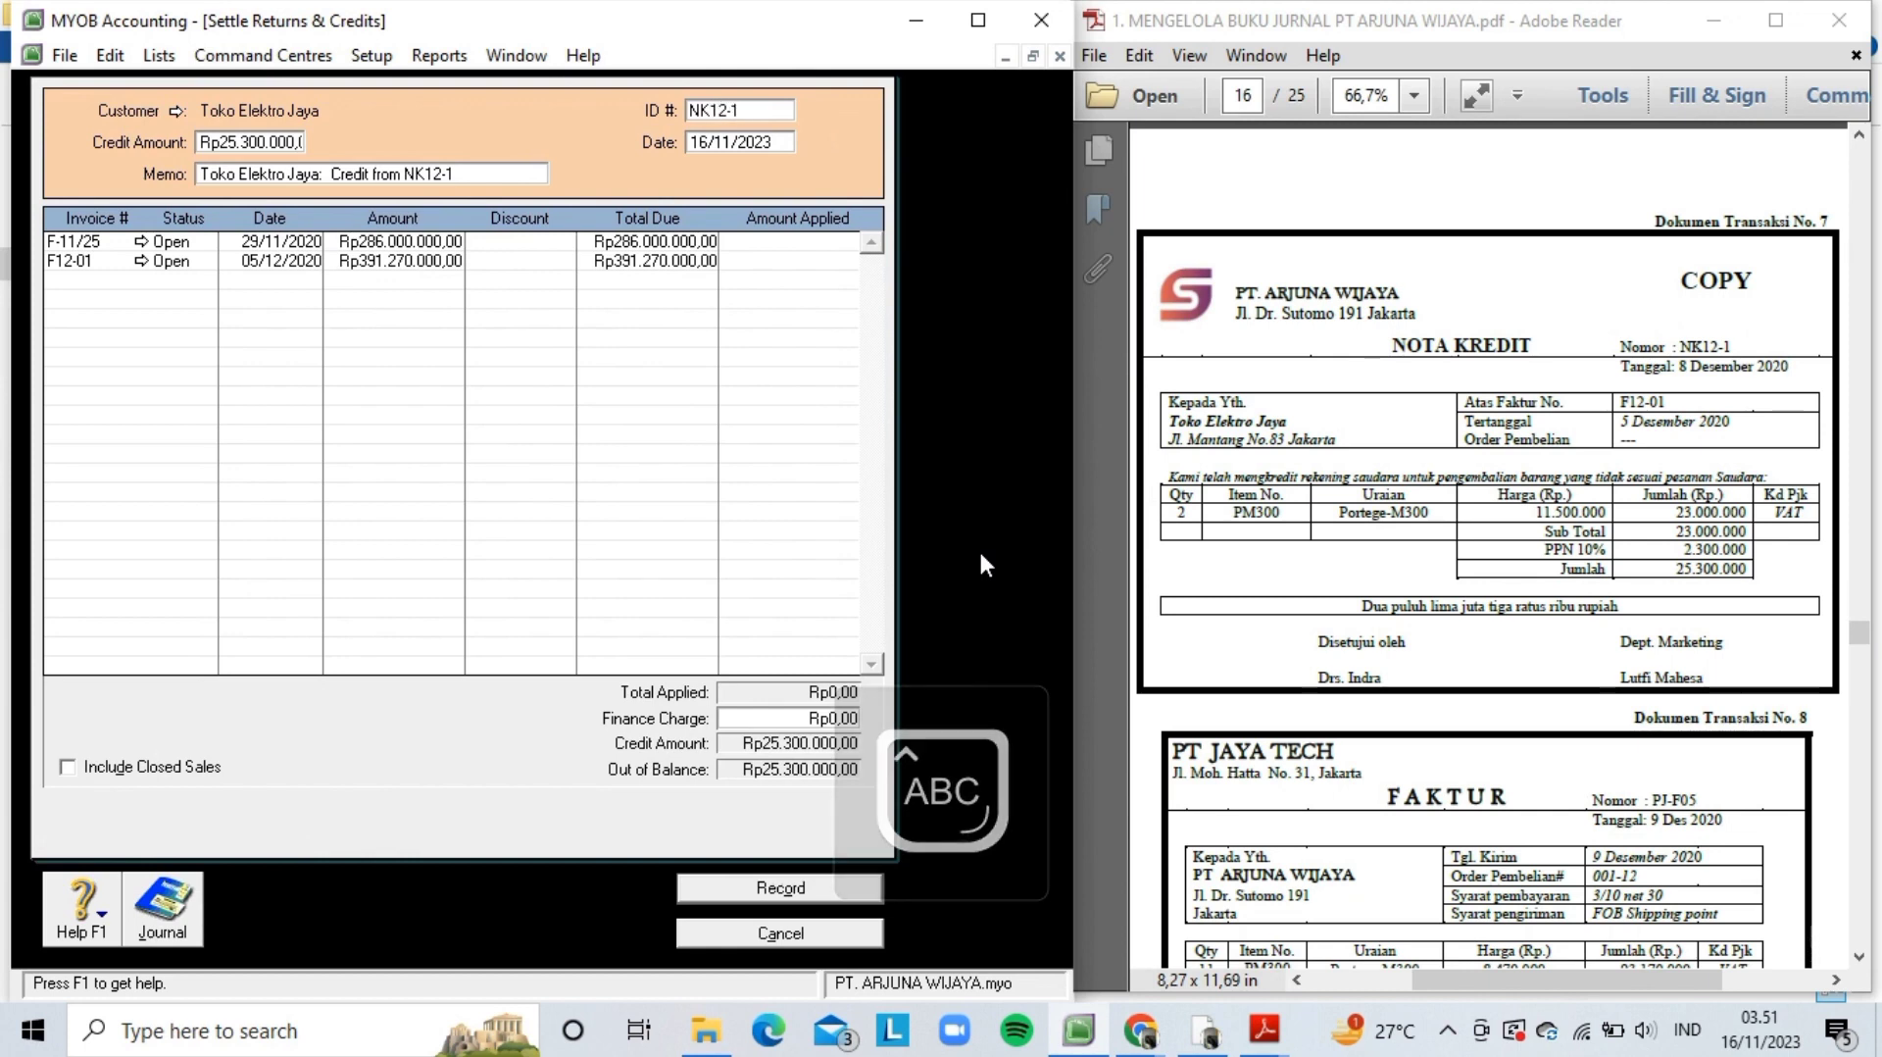
{"action": "key", "text": "Tab"}
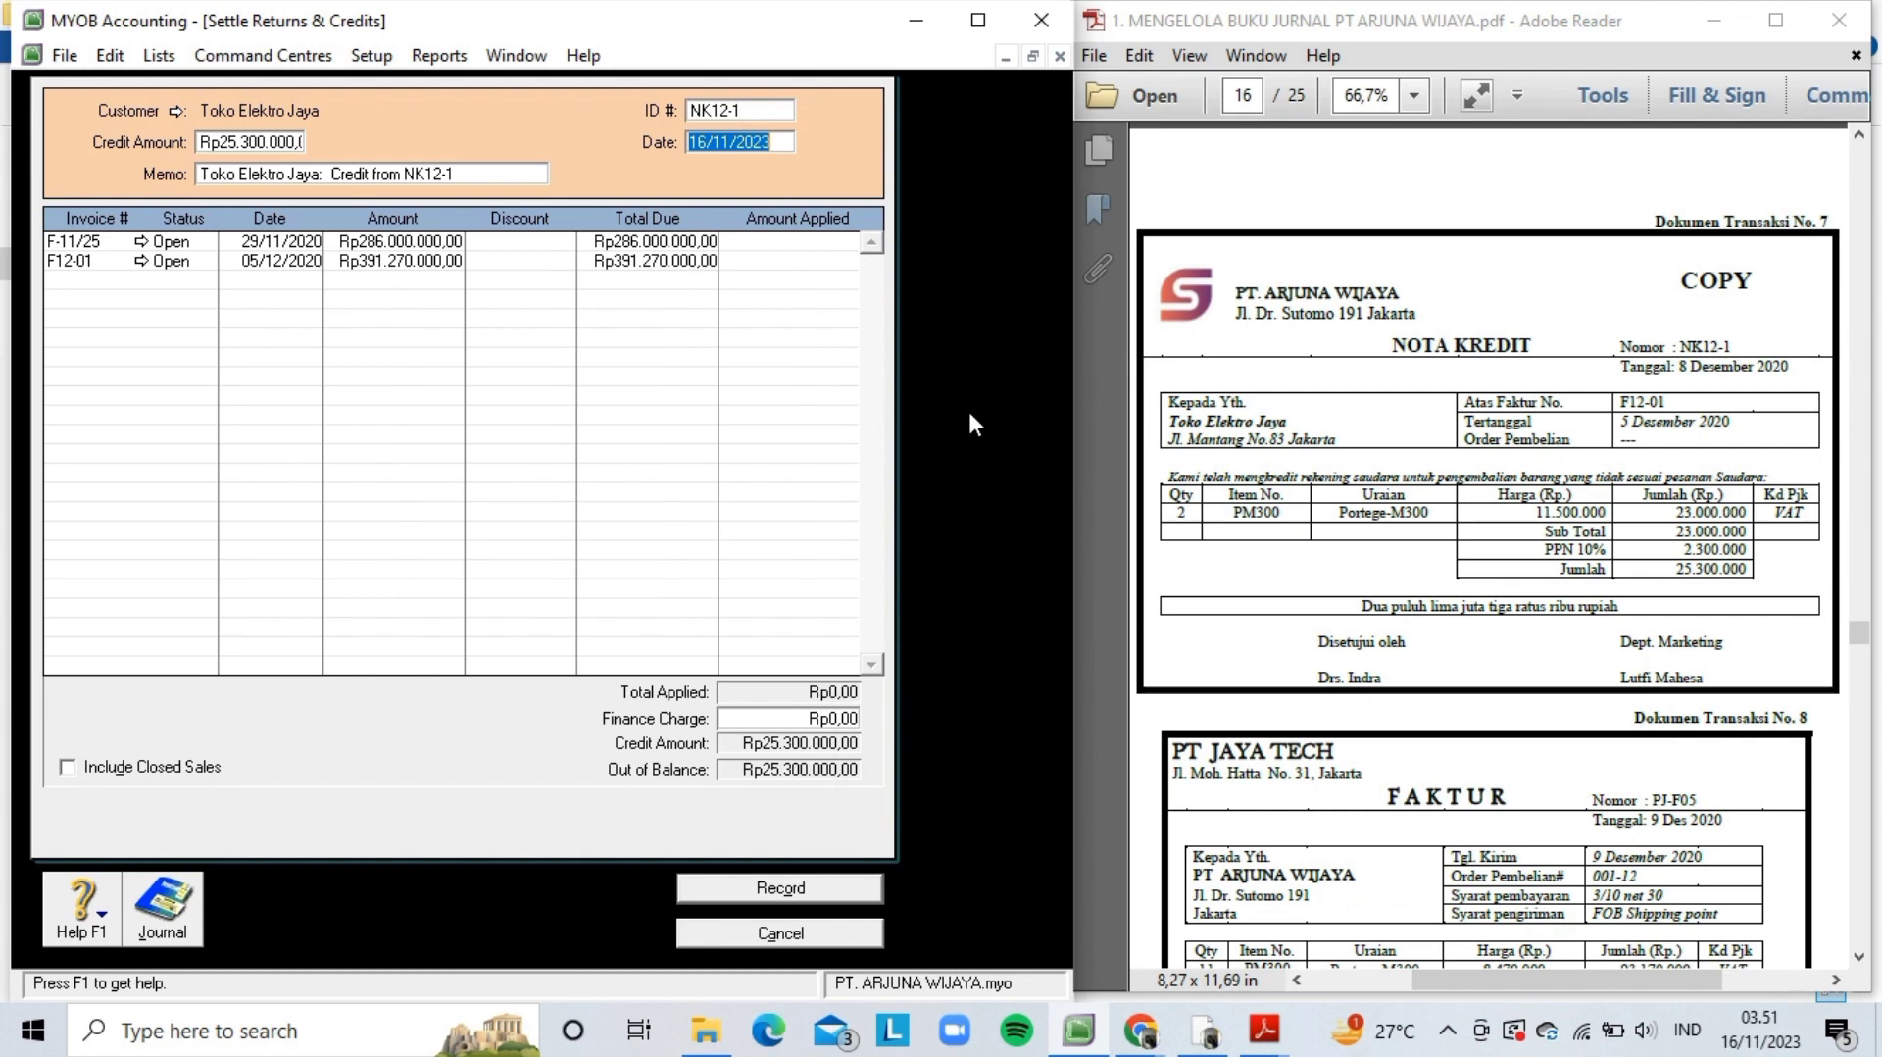
{"action": "type", "text": "08/12/2020"}
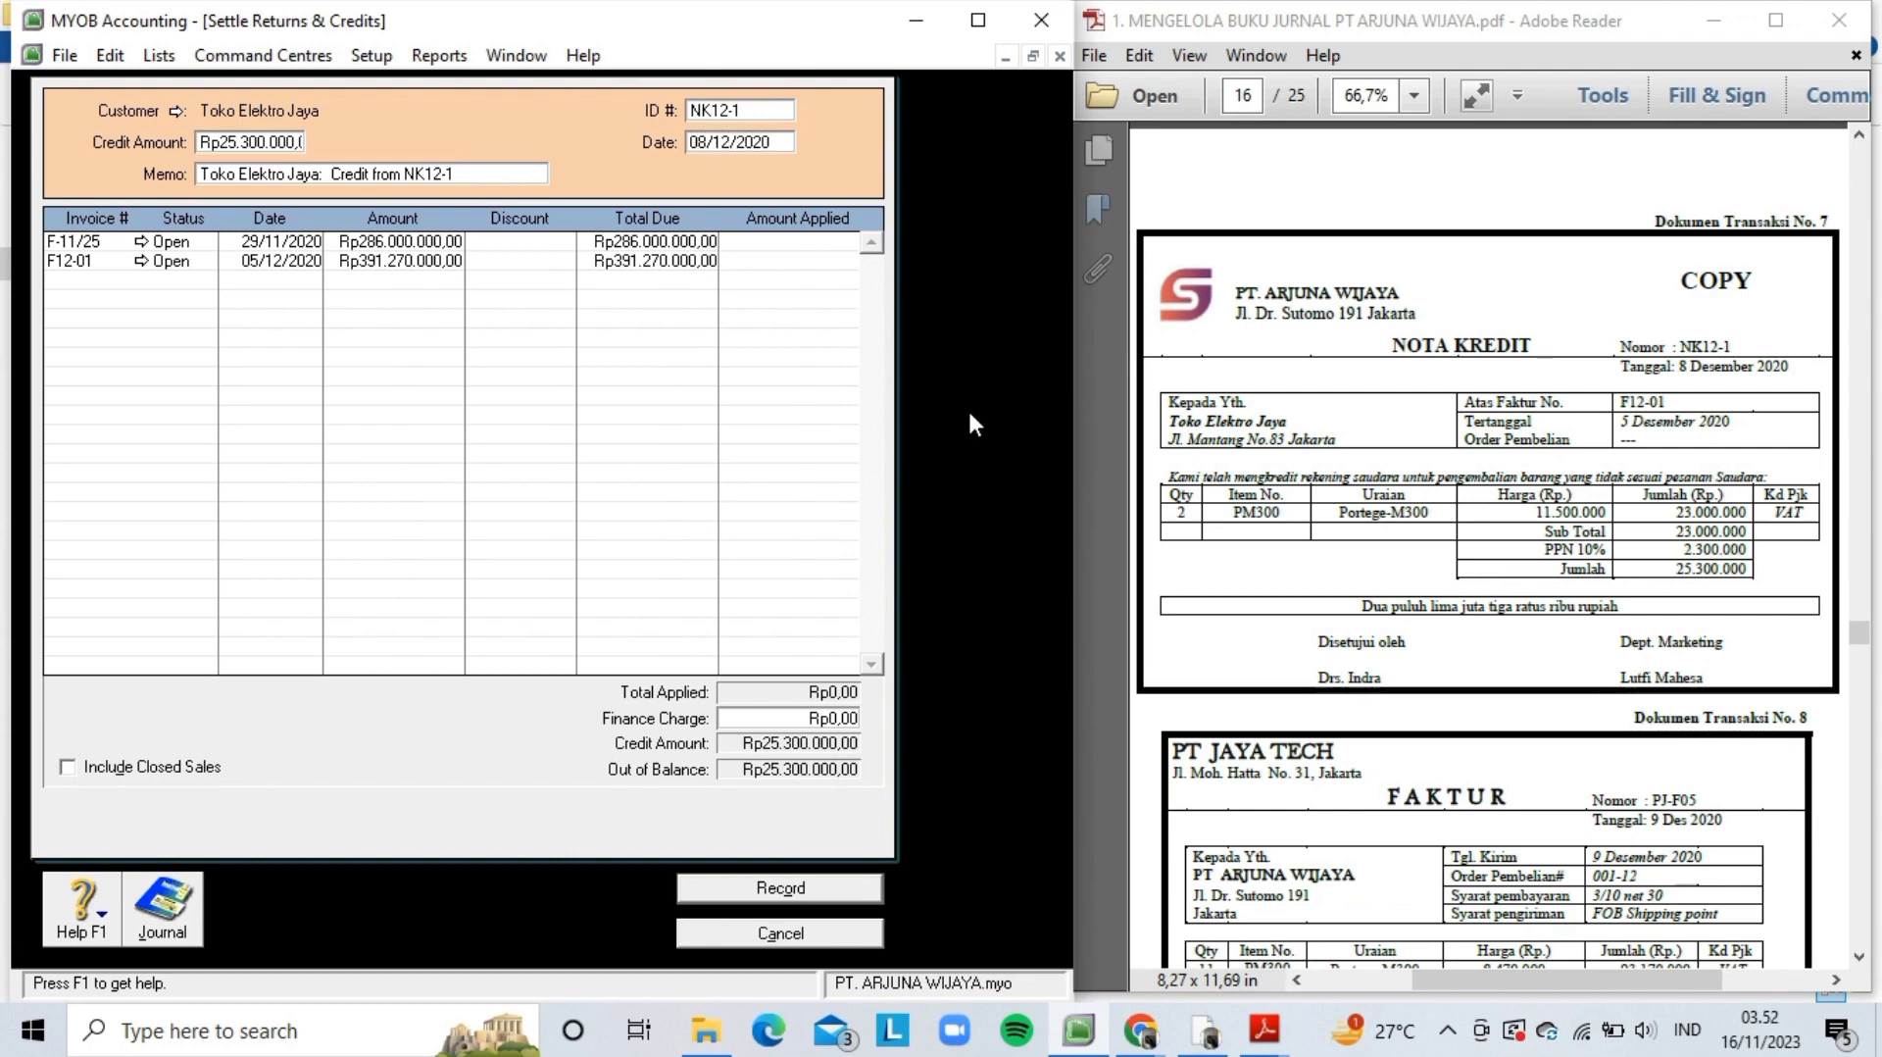
{"action": "key", "text": "Tab"}
{"action": "key", "text": "Tab"}
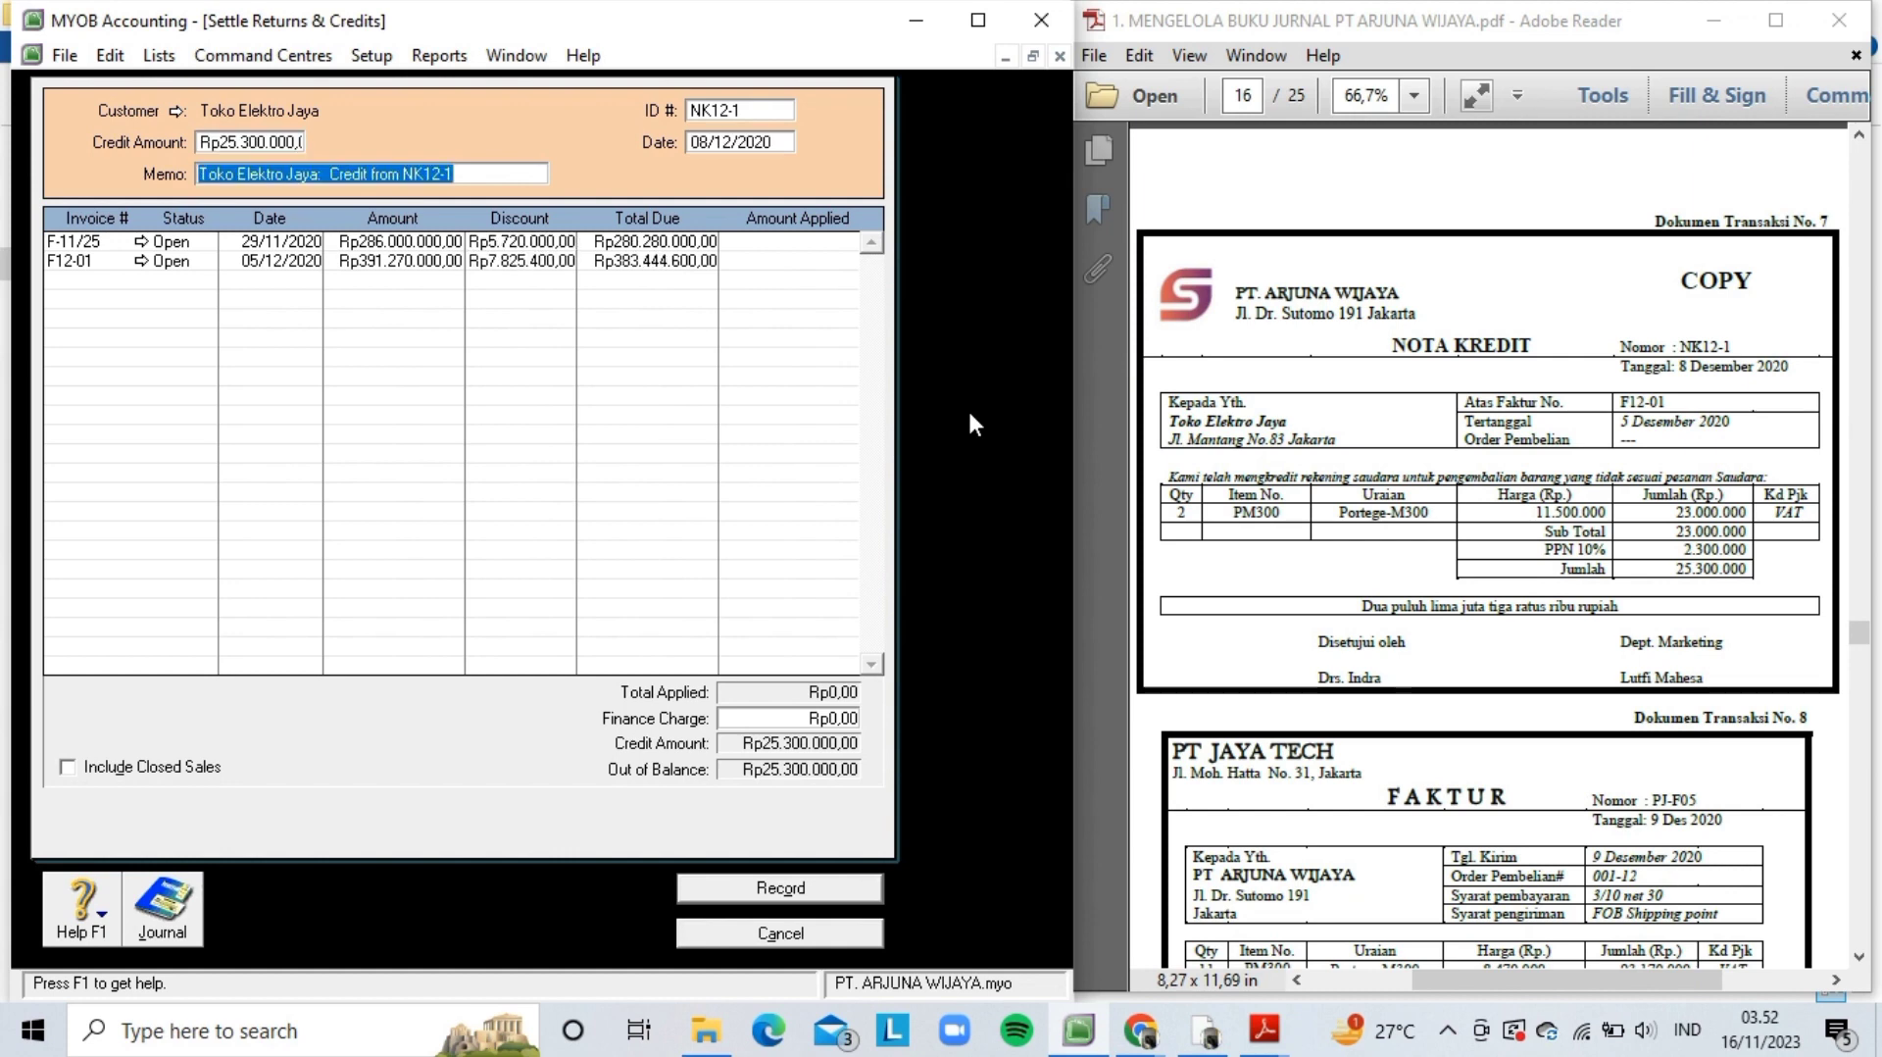
- Leave invoice F-11/25 without an applied amount, clear the discount on F12-01 and apply Rp25.300.000 to F12-01
{"action": "key", "text": "Tab"}
{"action": "key", "text": "Tab"}
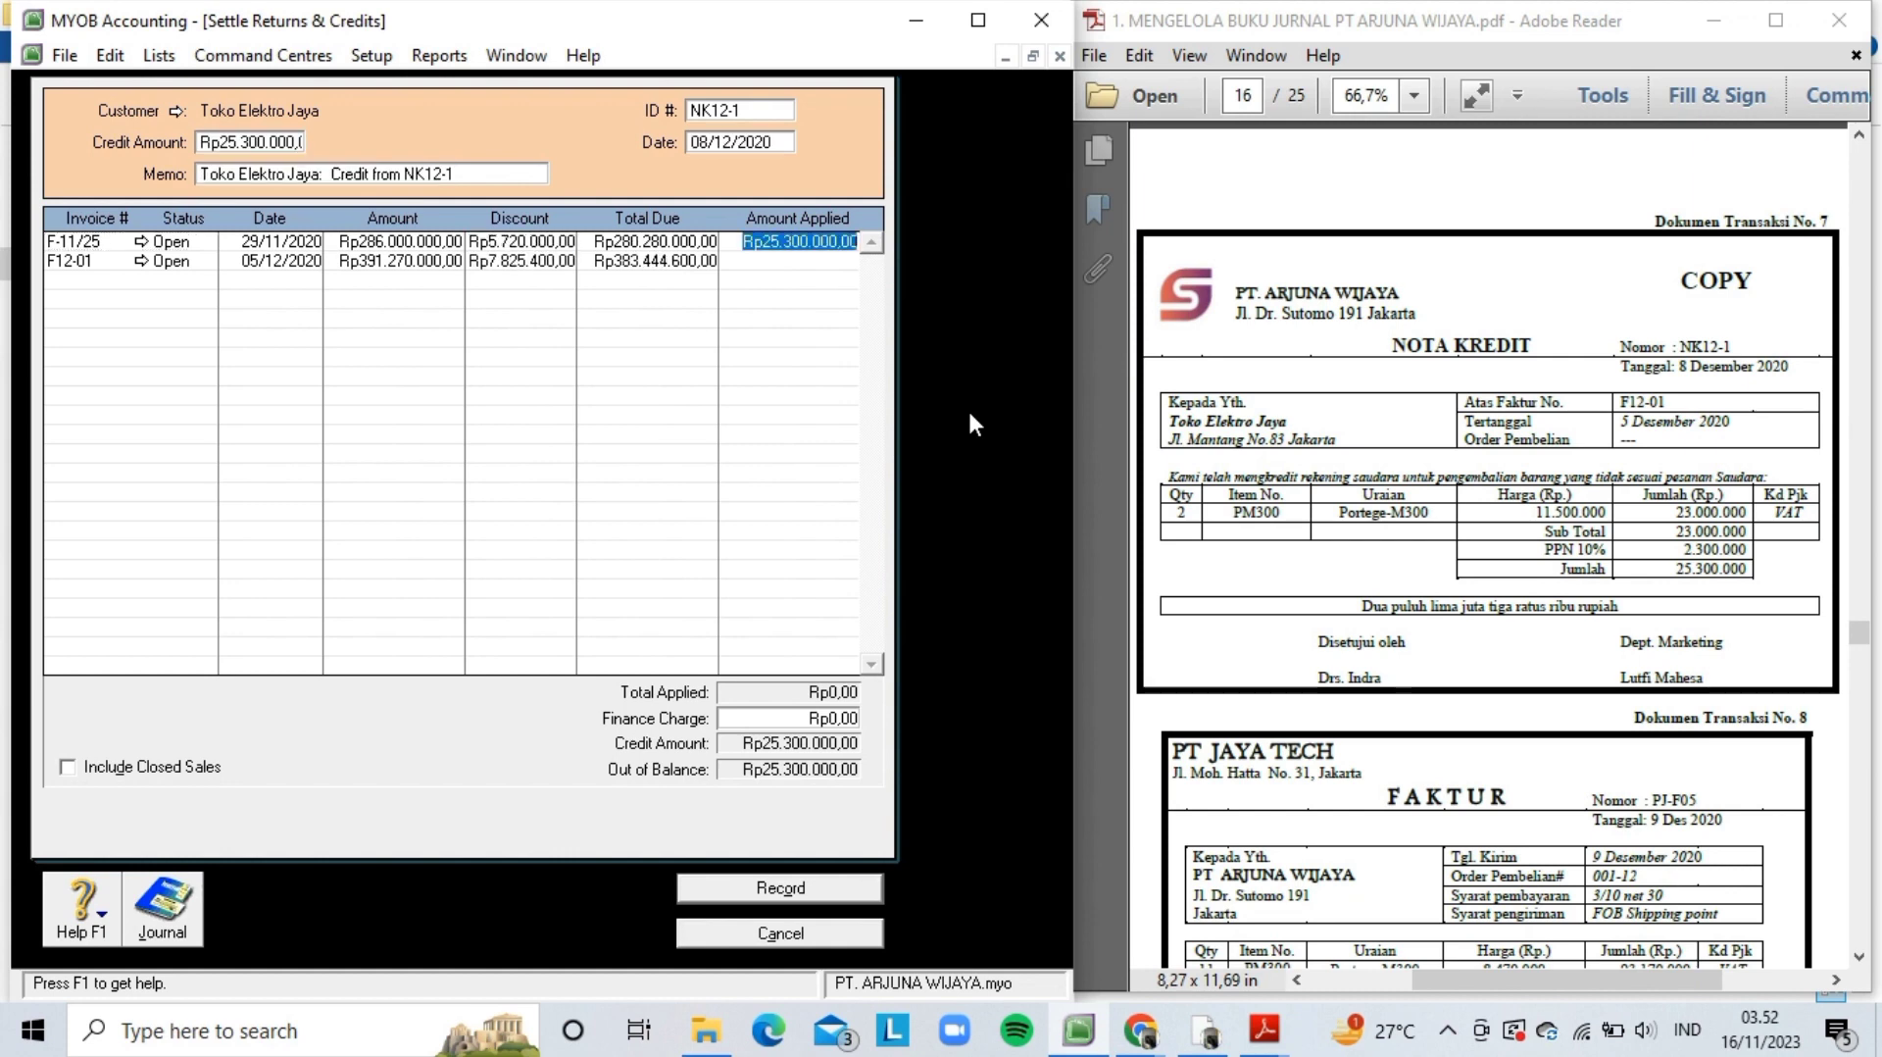
{"action": "key", "text": "Delete"}
{"action": "key", "text": "Tab"}
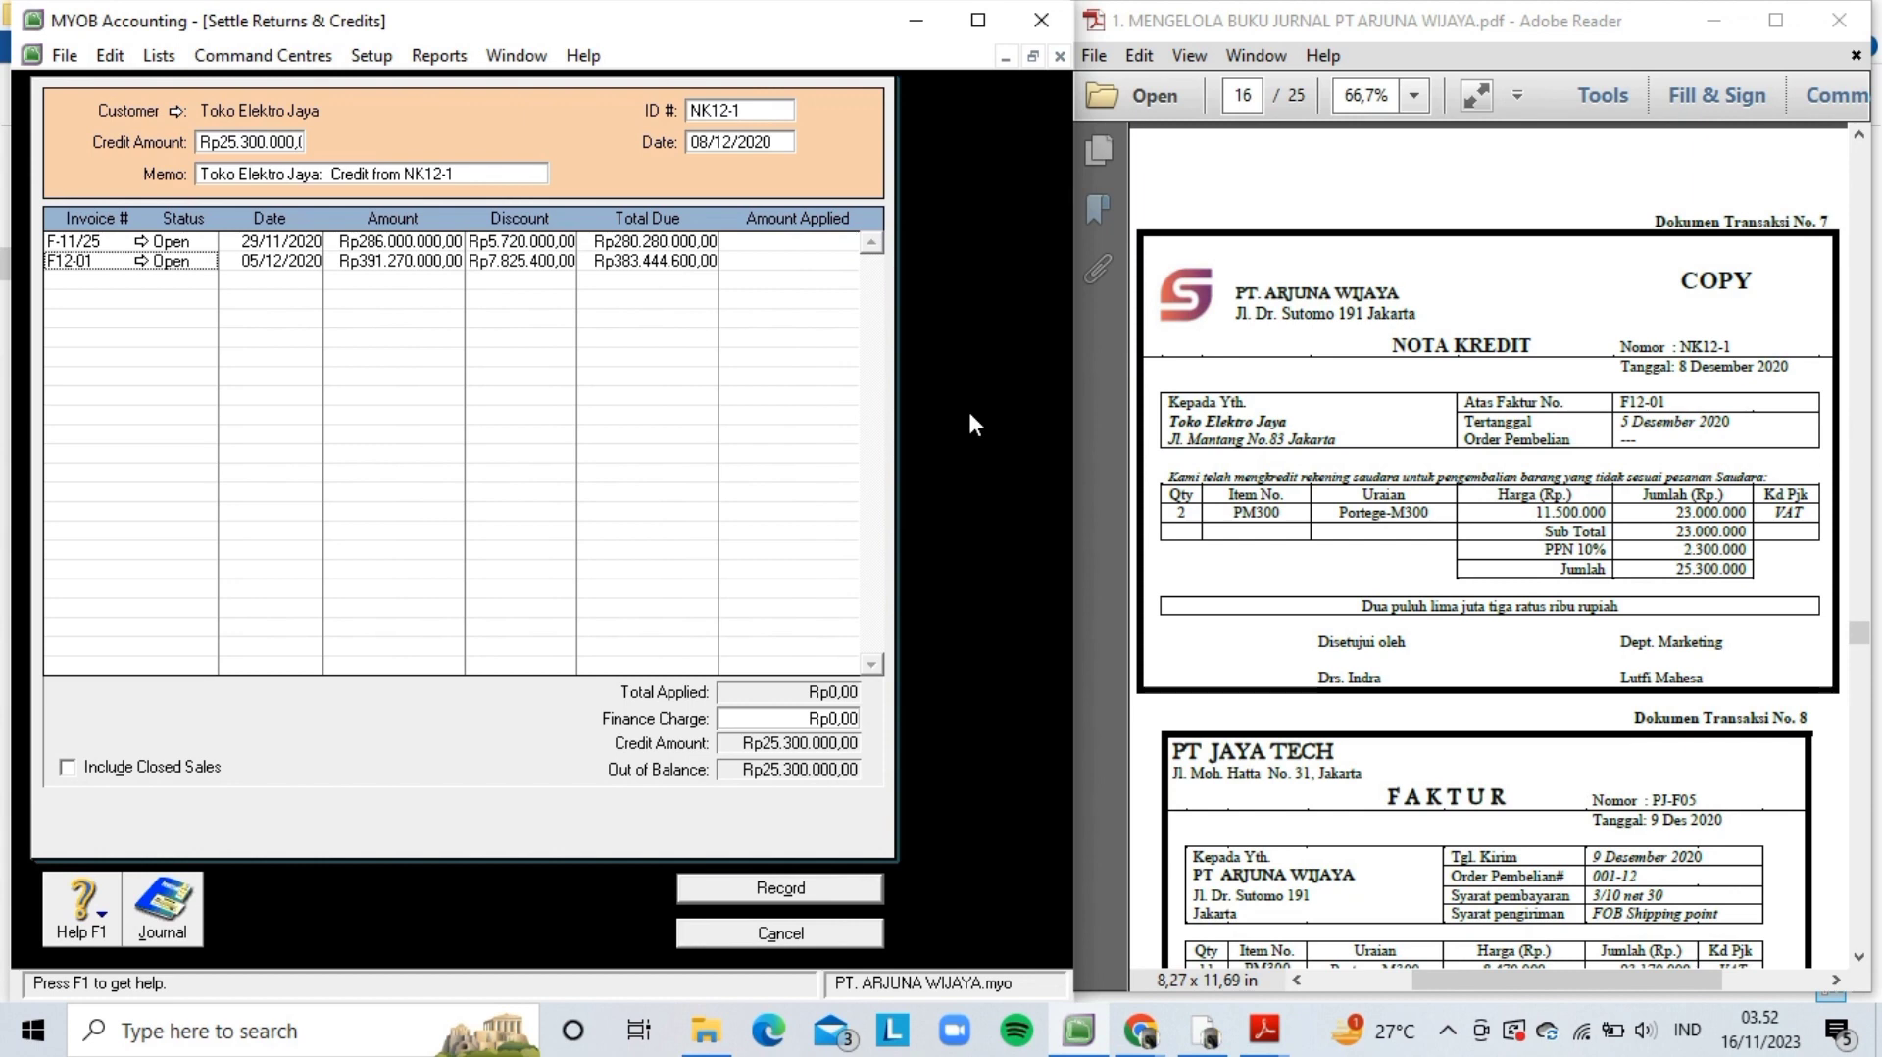
{"action": "key", "text": "Tab"}
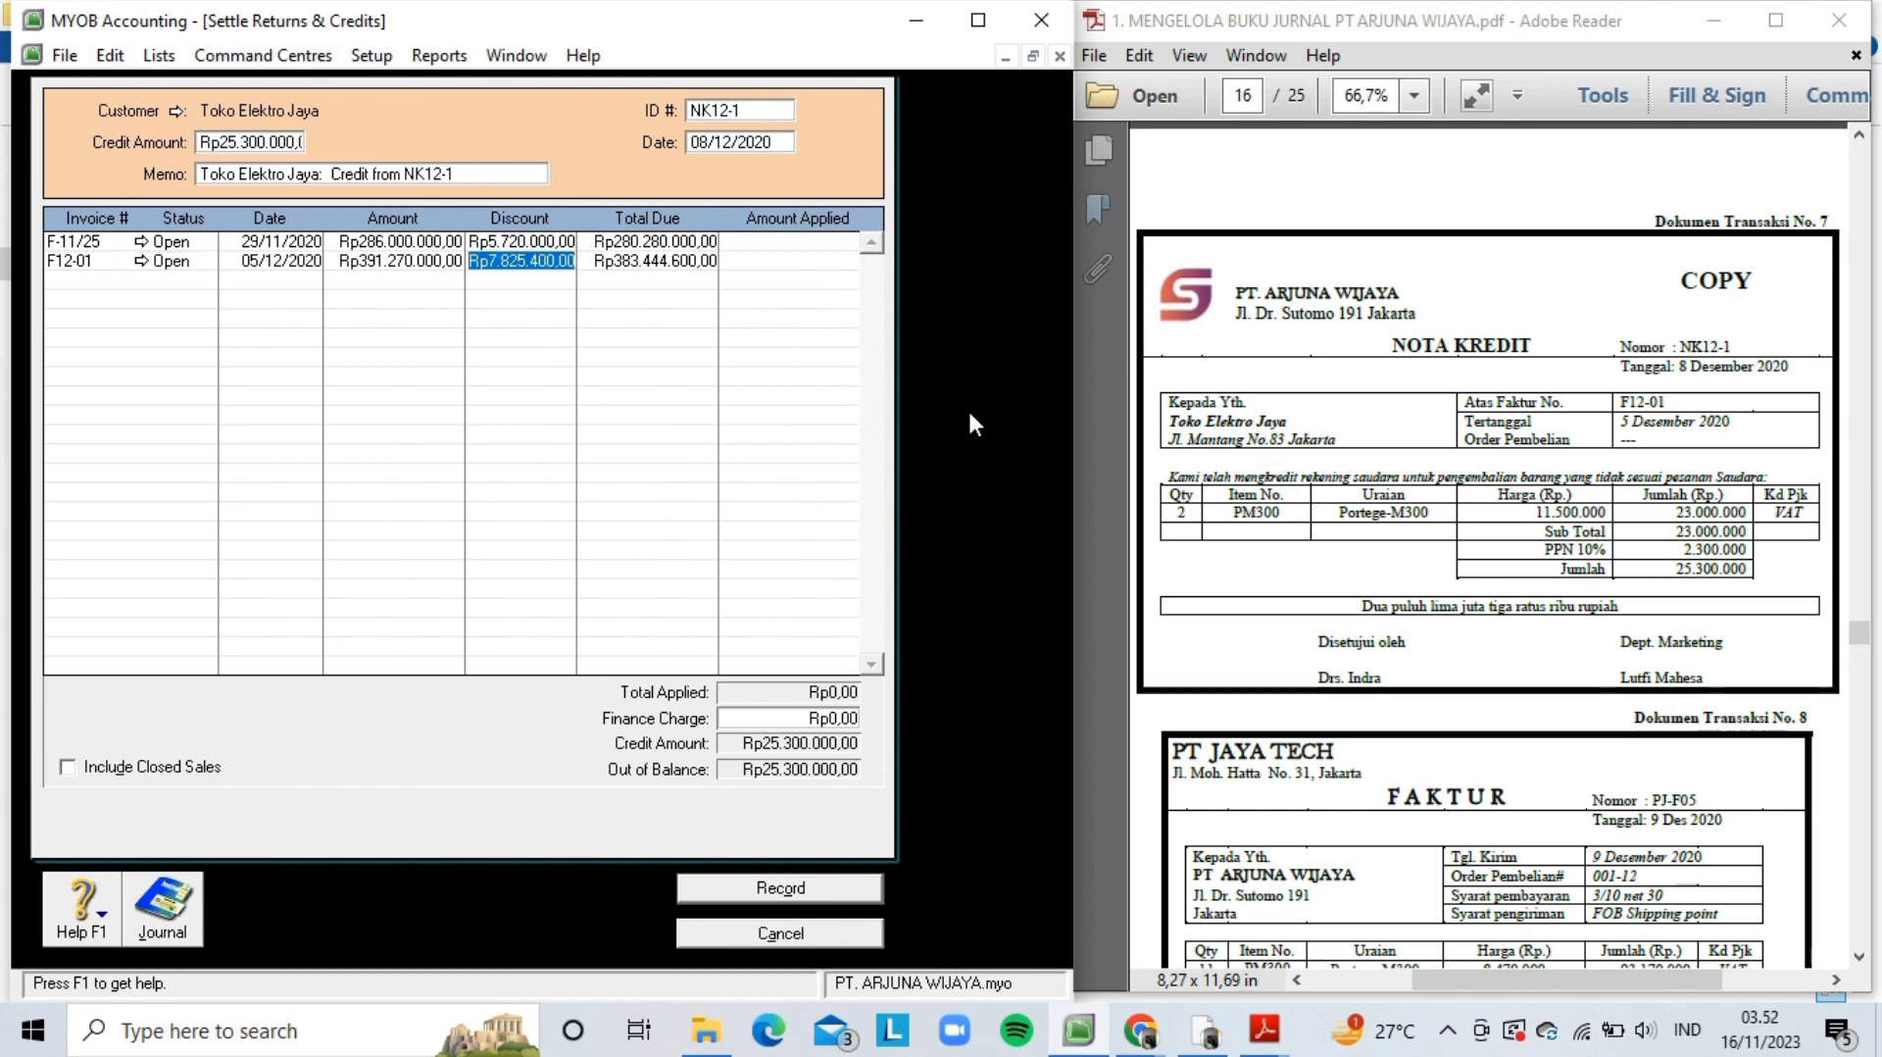
{"action": "key", "text": "Delete"}
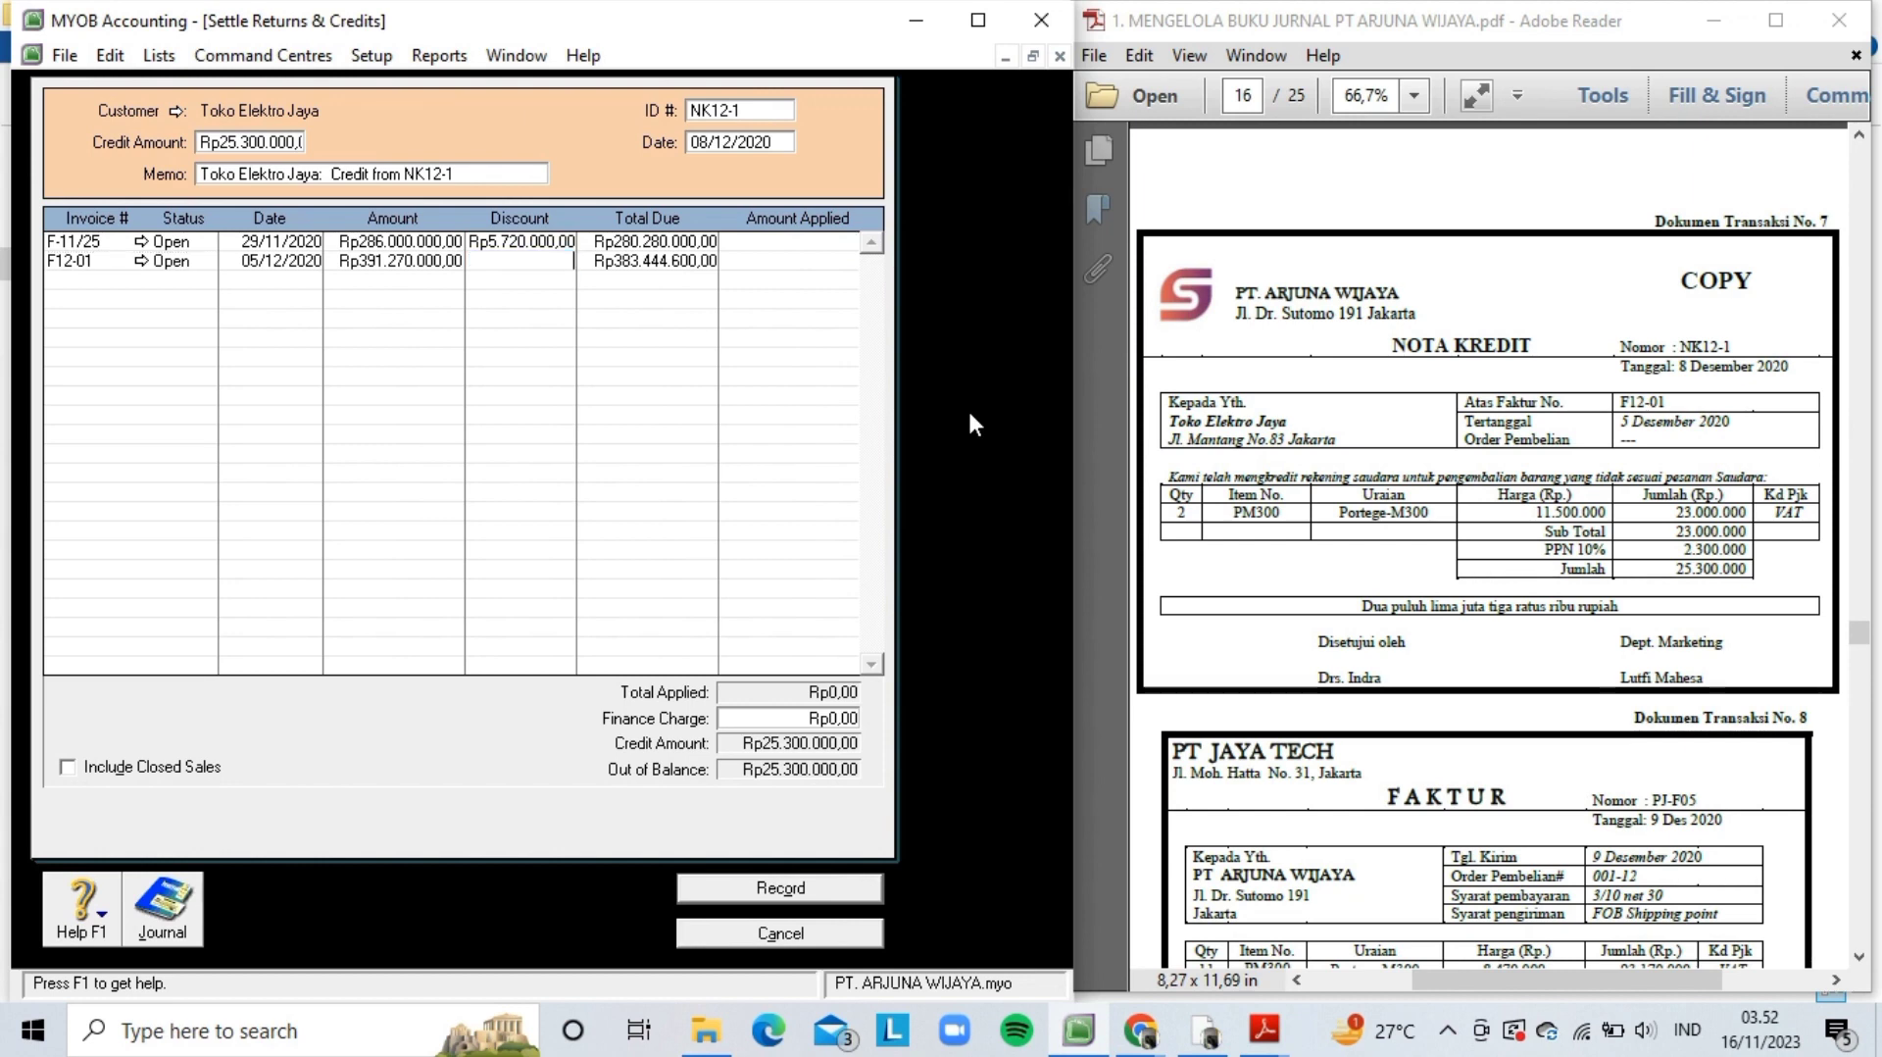
{"action": "key", "text": "Tab"}
{"action": "key", "text": "Tab"}
{"action": "key", "text": "Tab"}
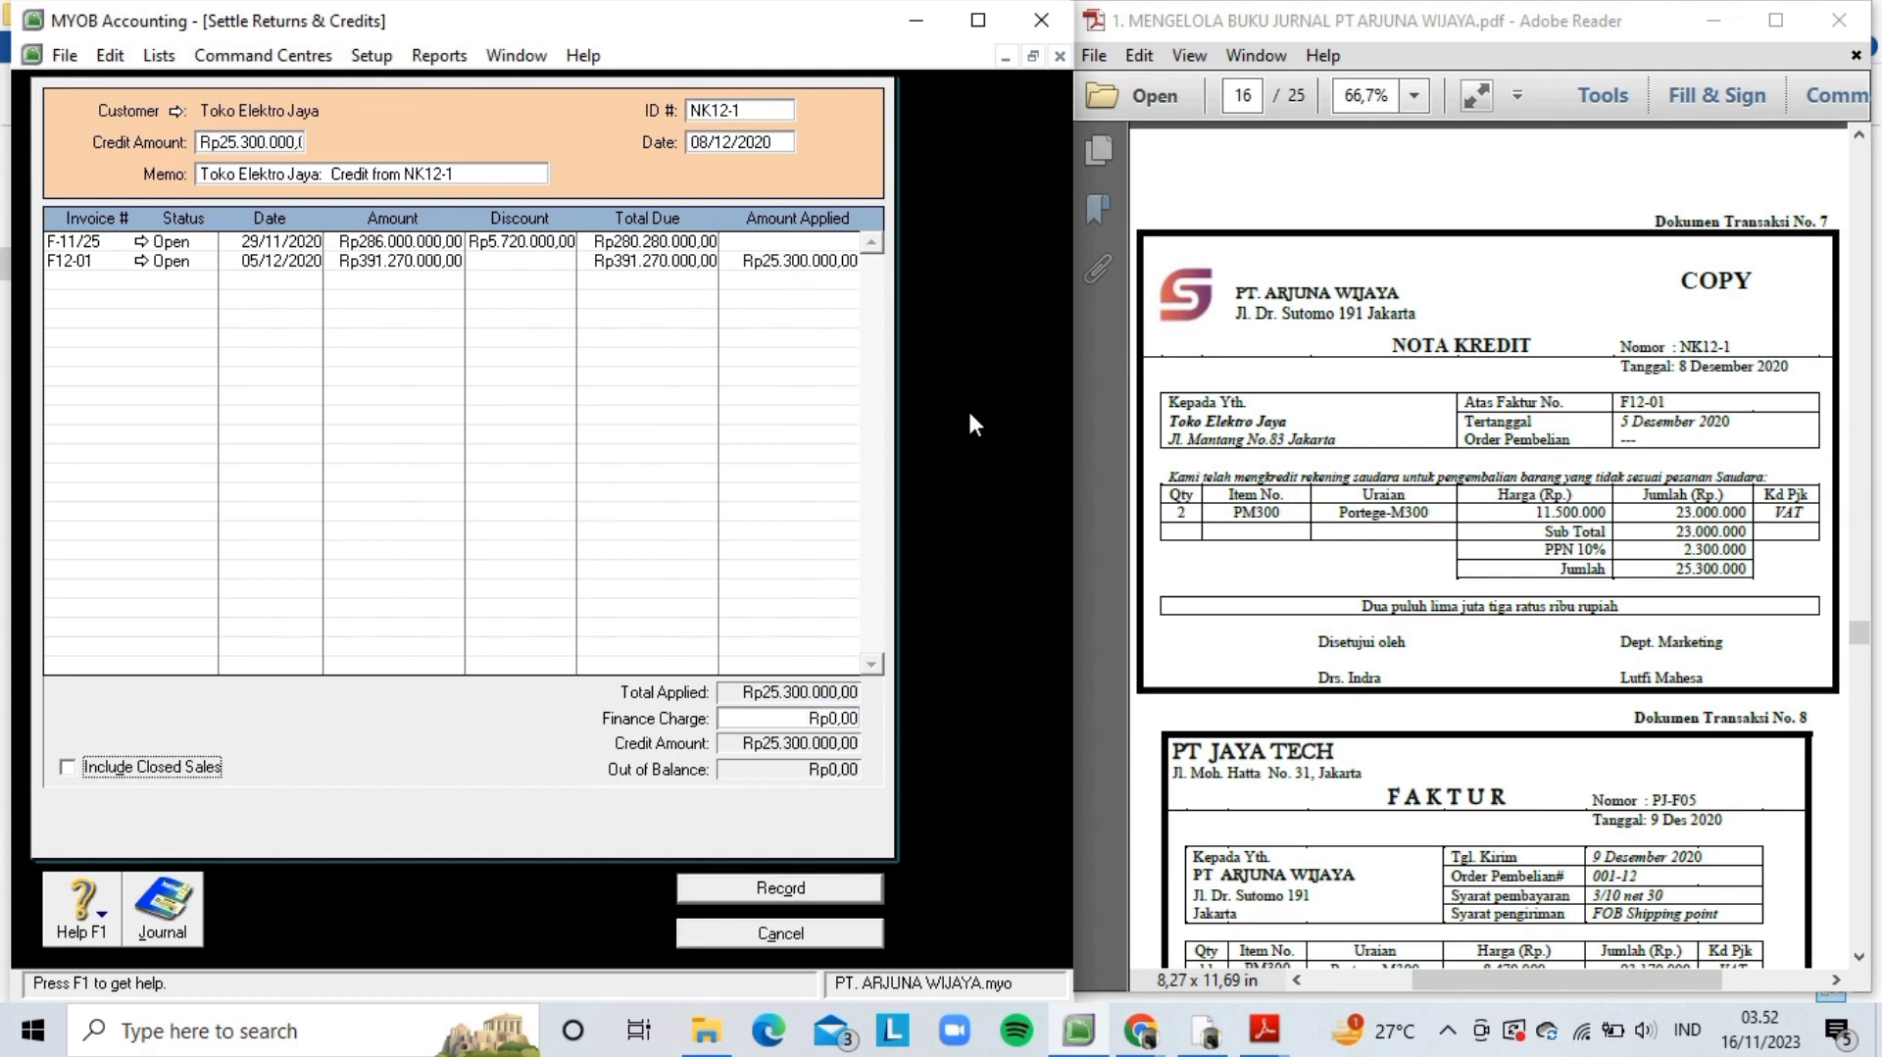
- Check the journal recap of the NK12-1 credit settlement, record it, and close the sales register and the blank sales invoice
{"action": "key", "text": "ctrl+r"}
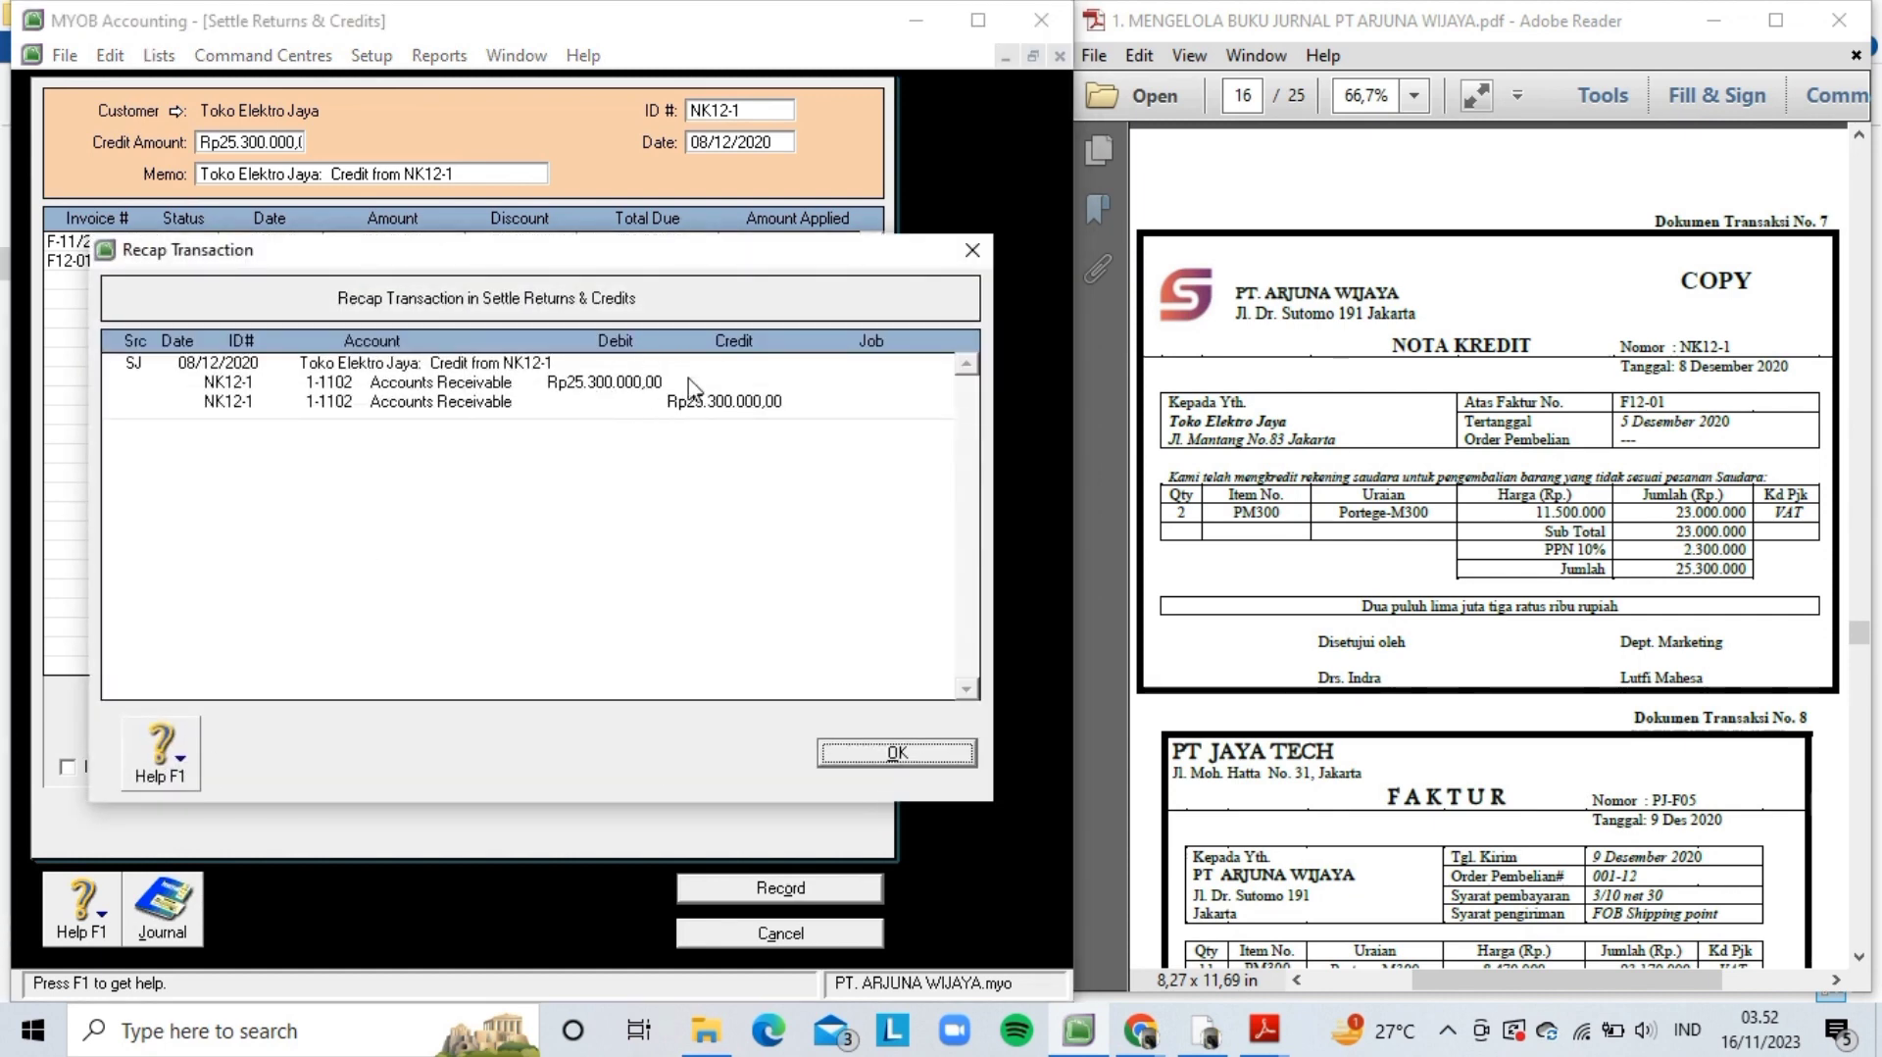
{"action": "left_click", "coordinate": [885, 757]}
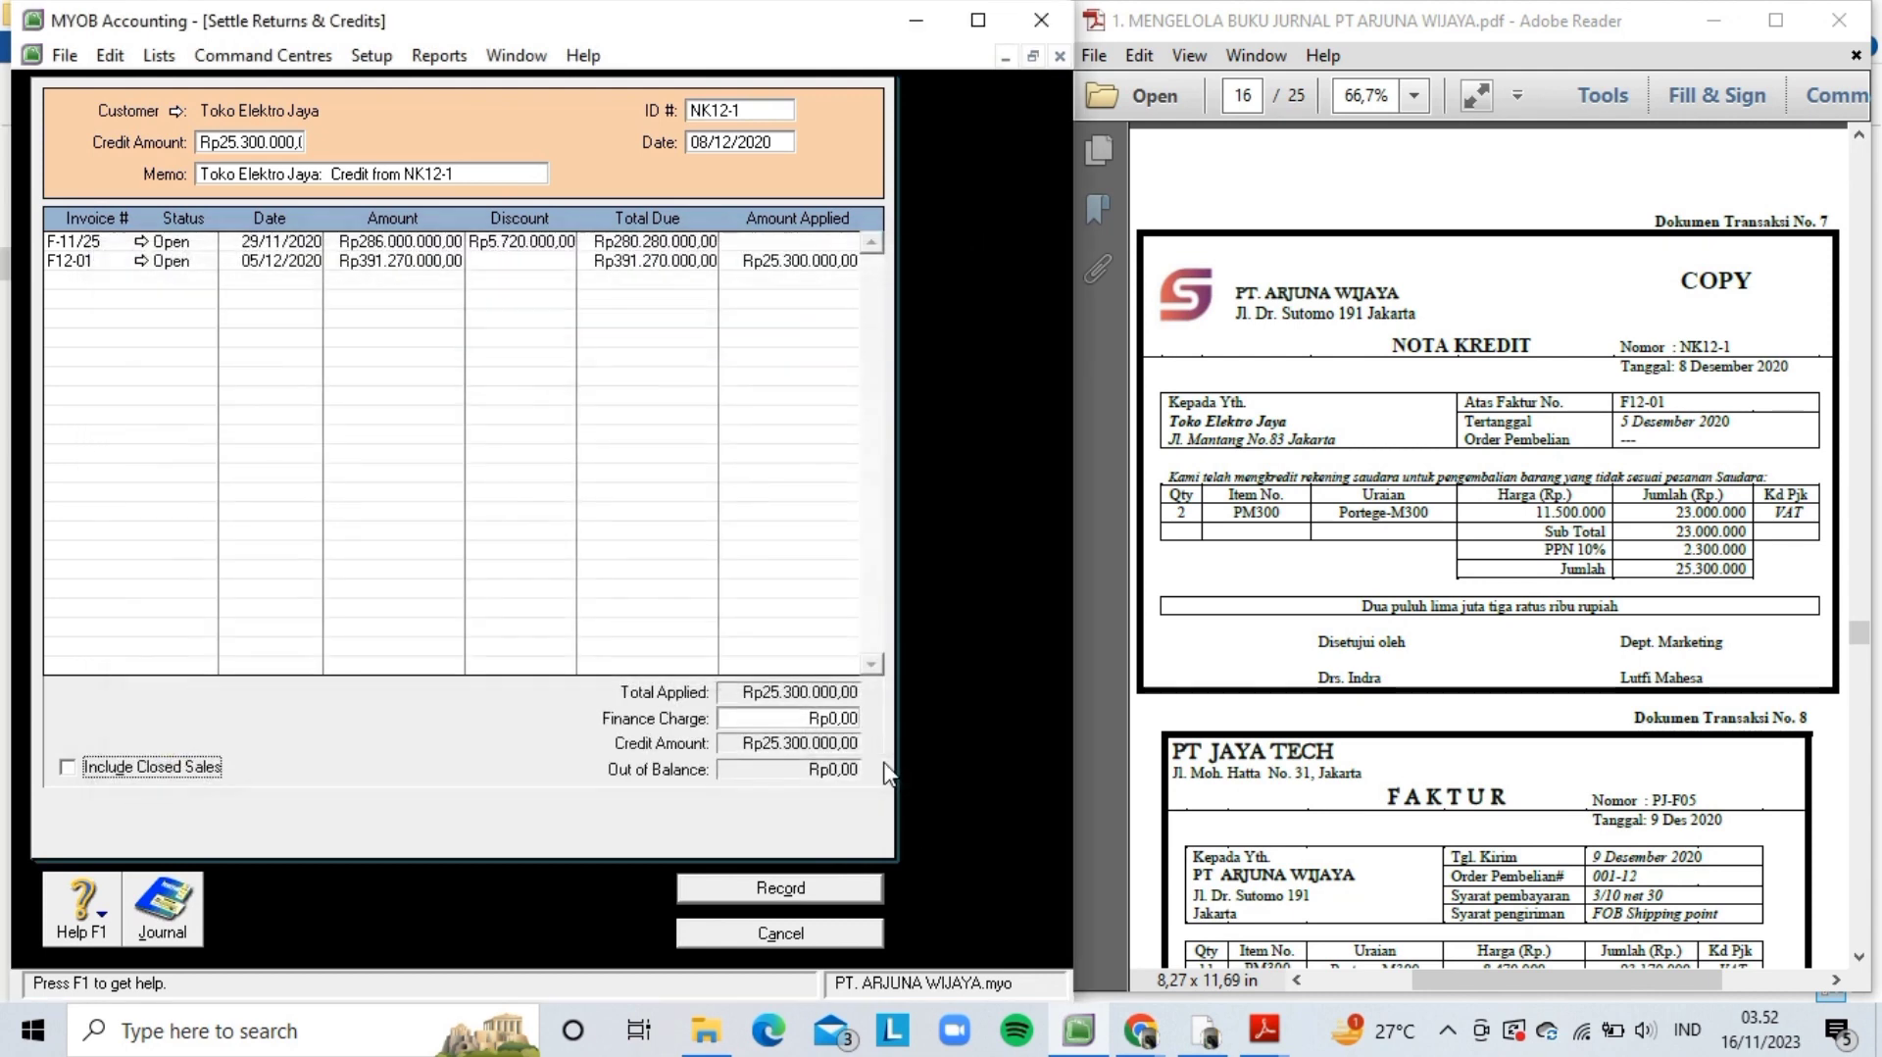
{"action": "left_click", "coordinate": [821, 892]}
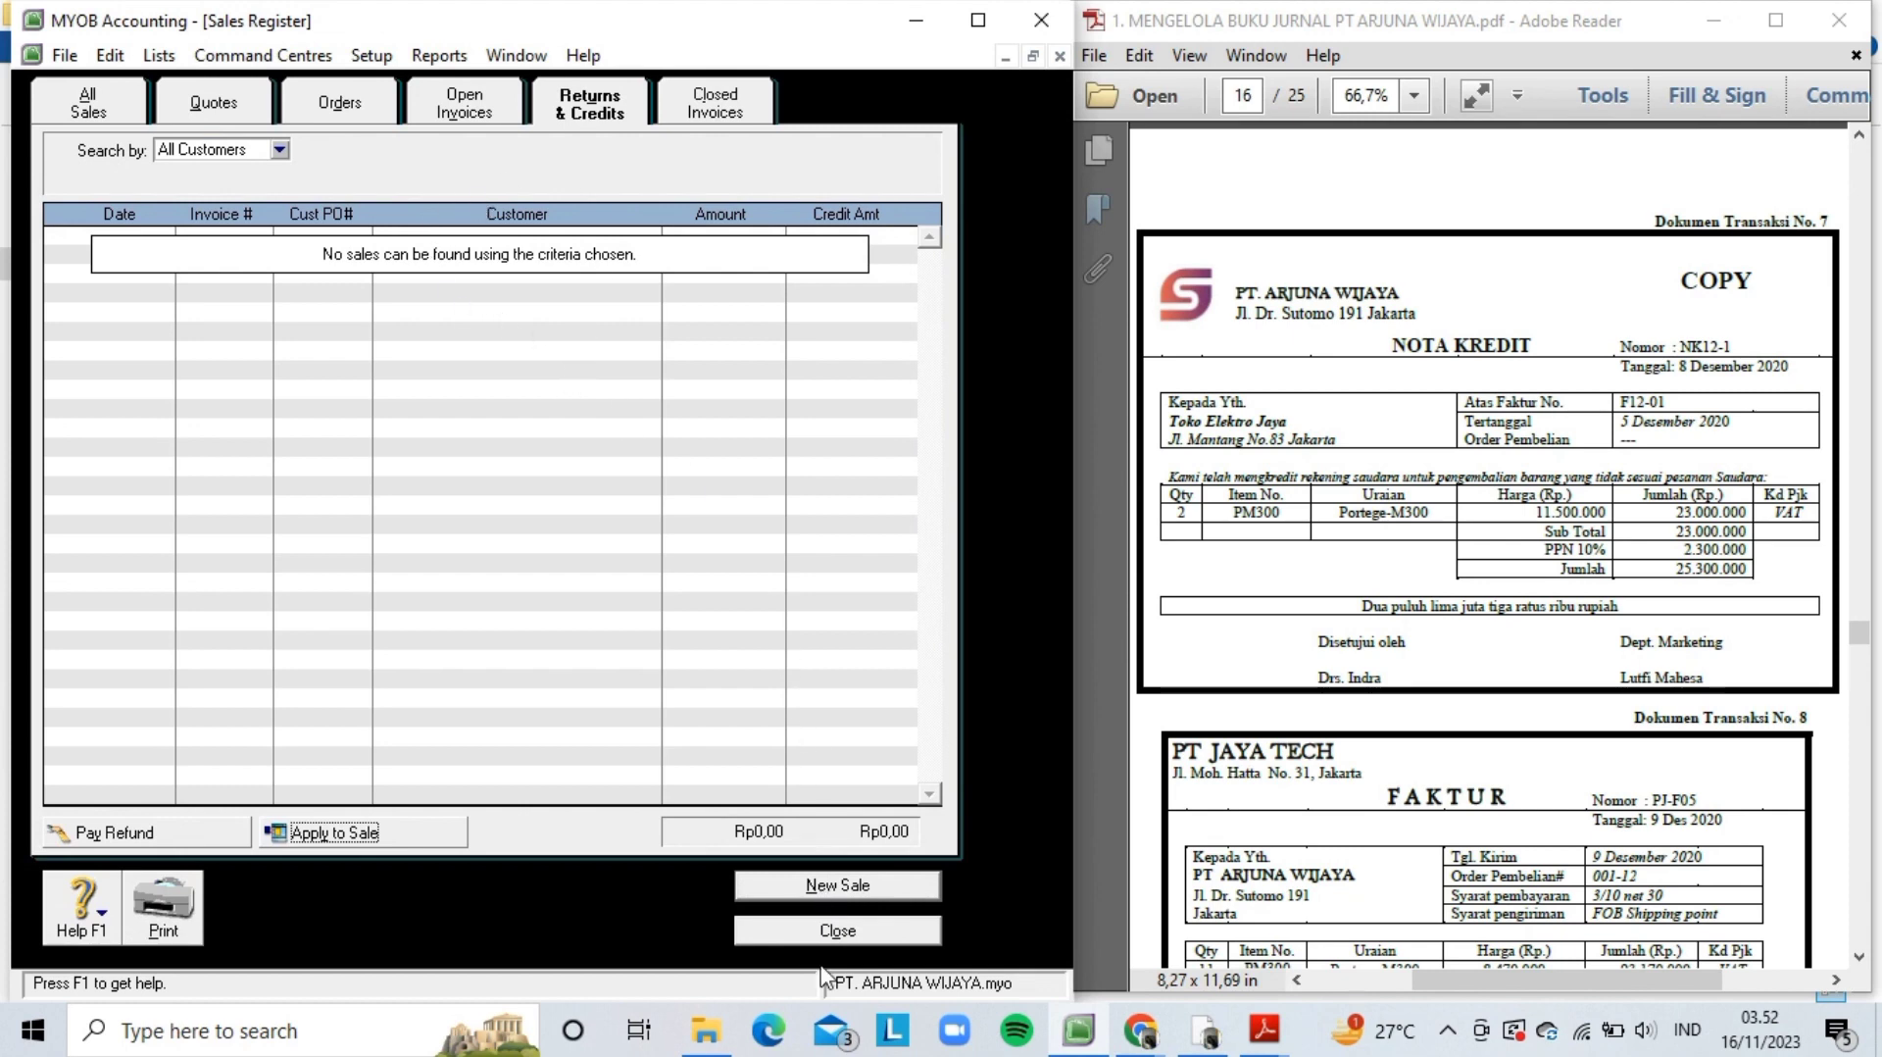
{"action": "left_click", "coordinate": [810, 933]}
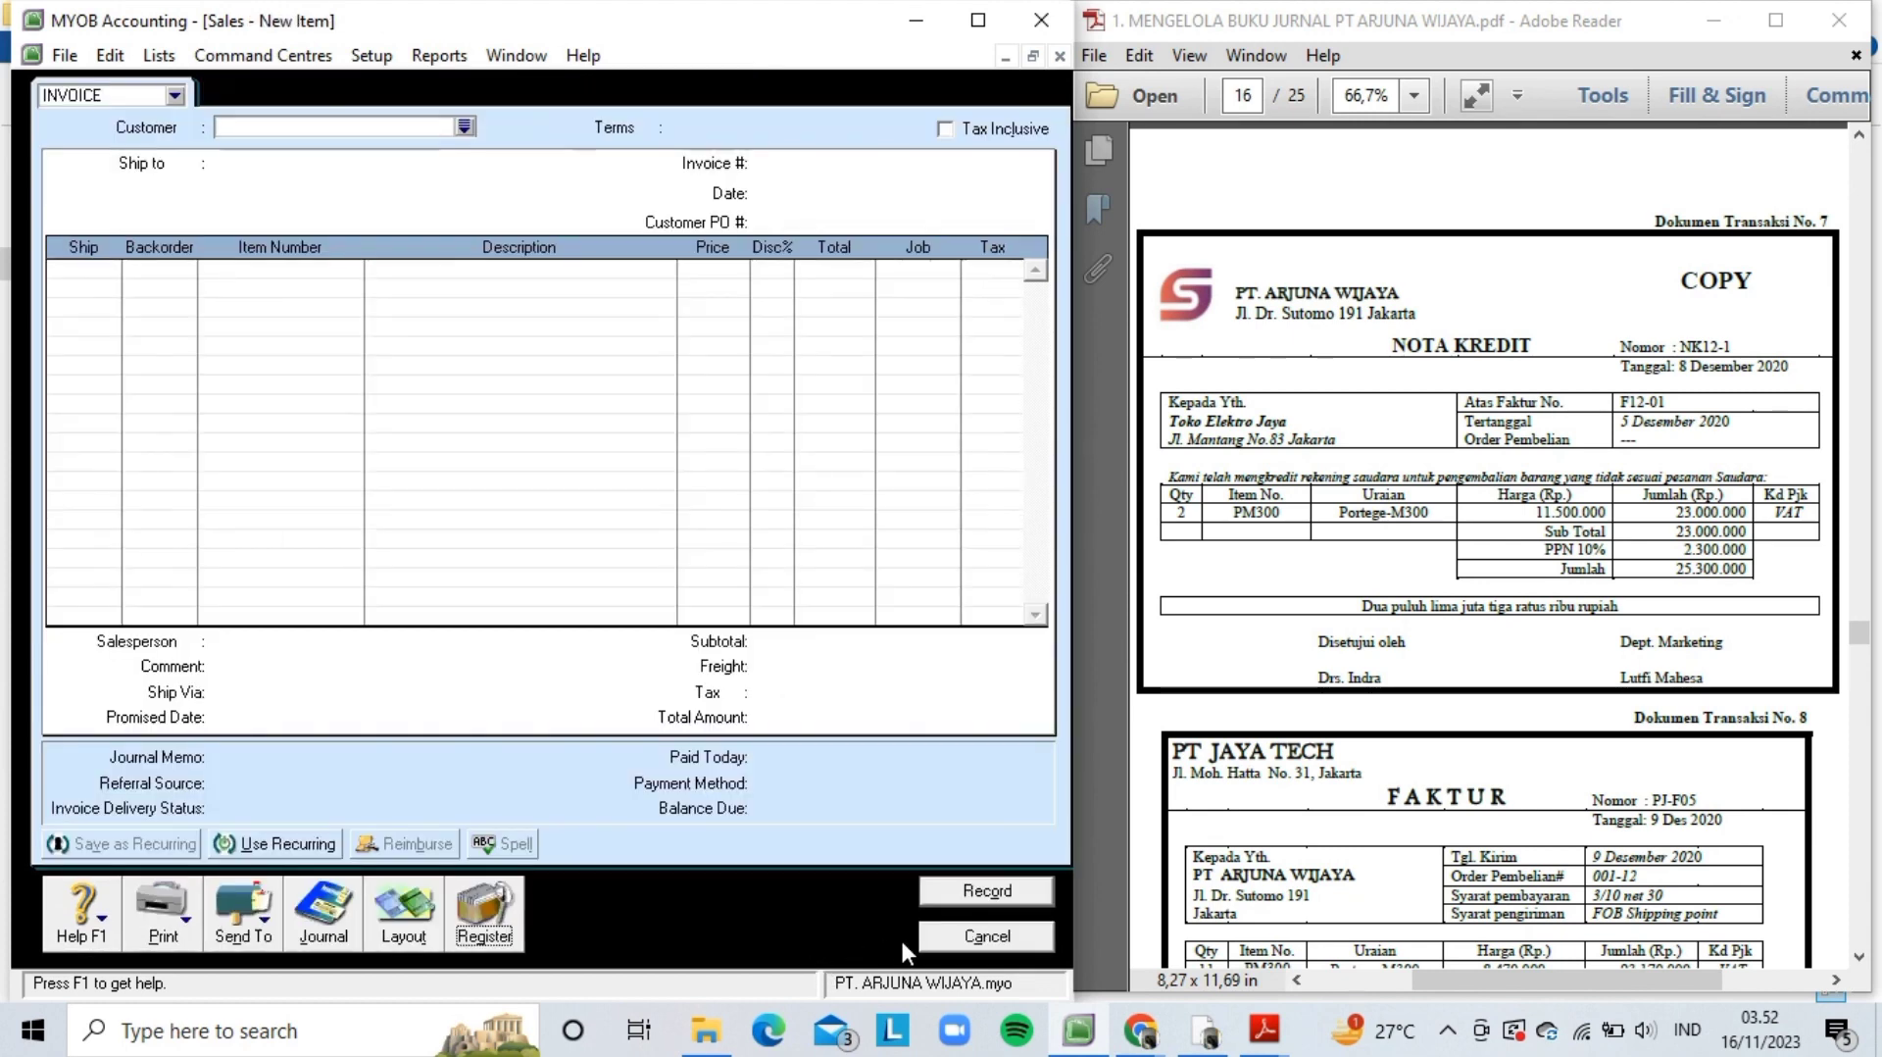
{"action": "left_click", "coordinate": [936, 939]}
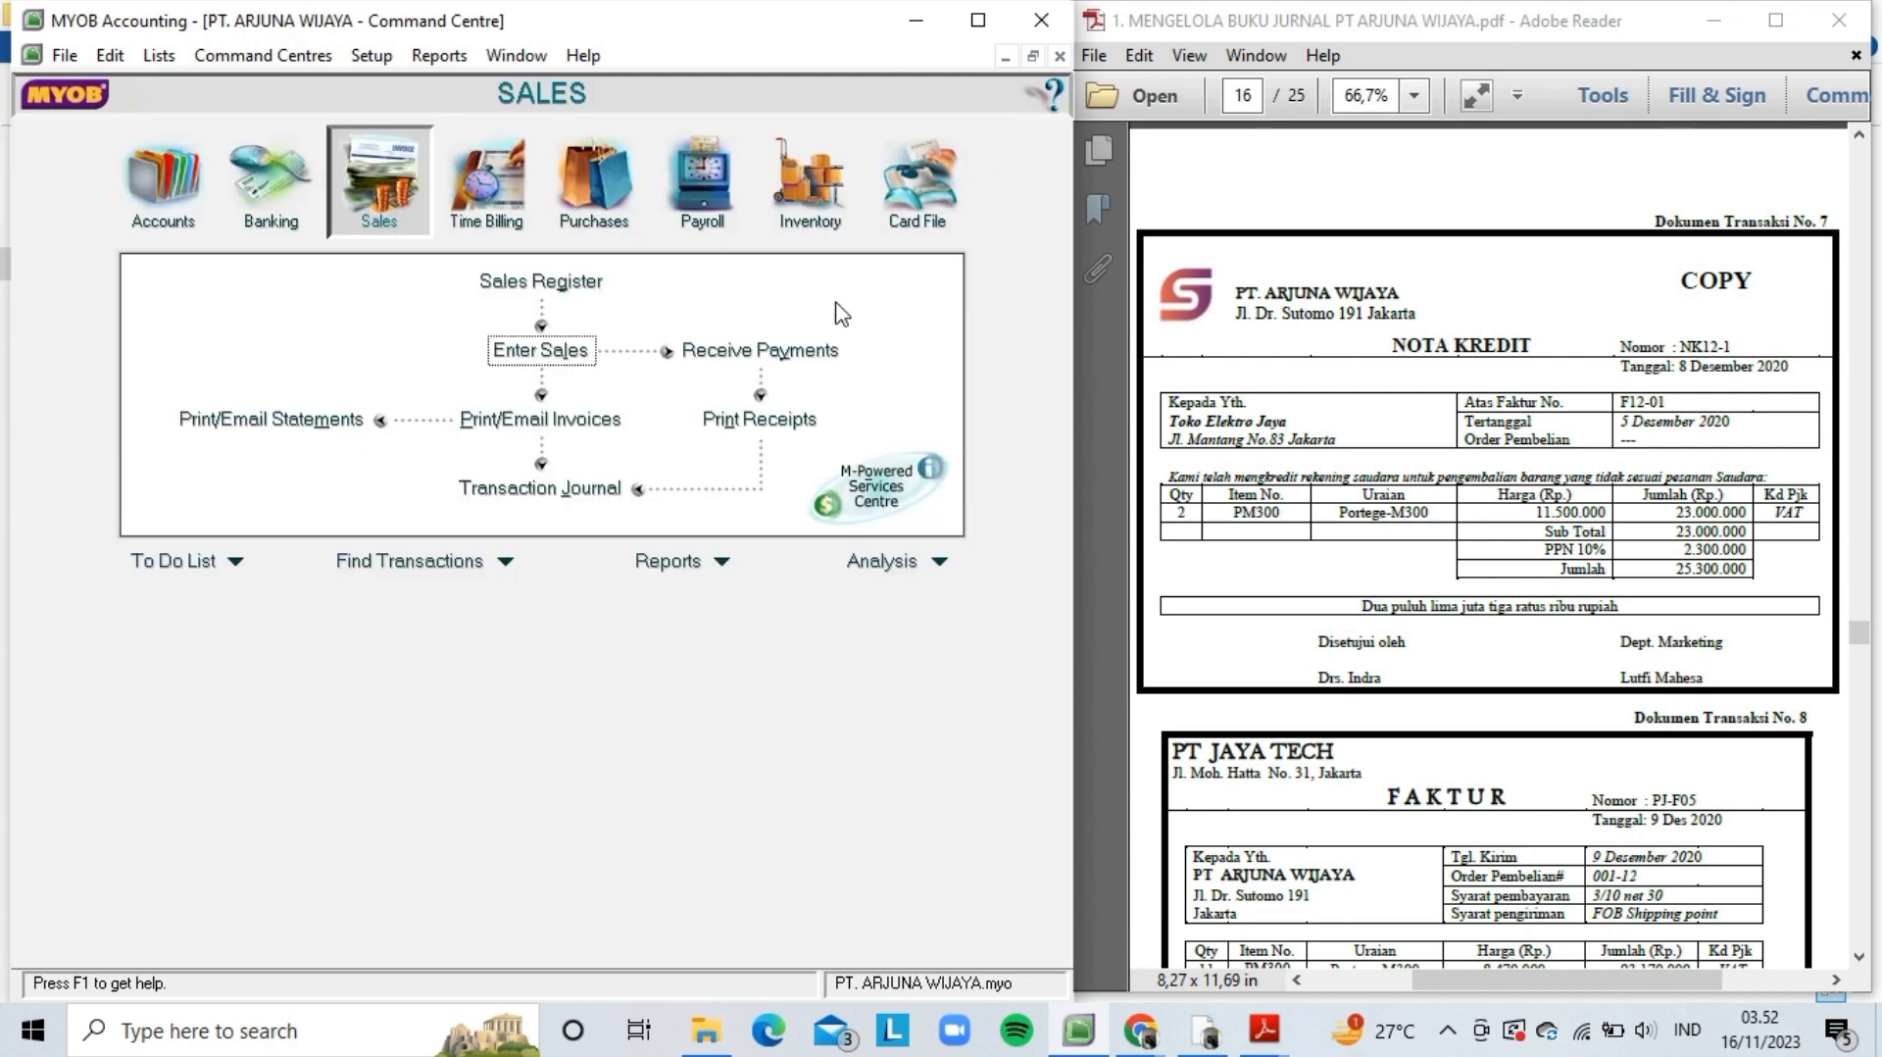
- Set item PM300's income account for tracking sales to 4-1100 Sales and close the items list
{"action": "left_click", "coordinate": [803, 214]}
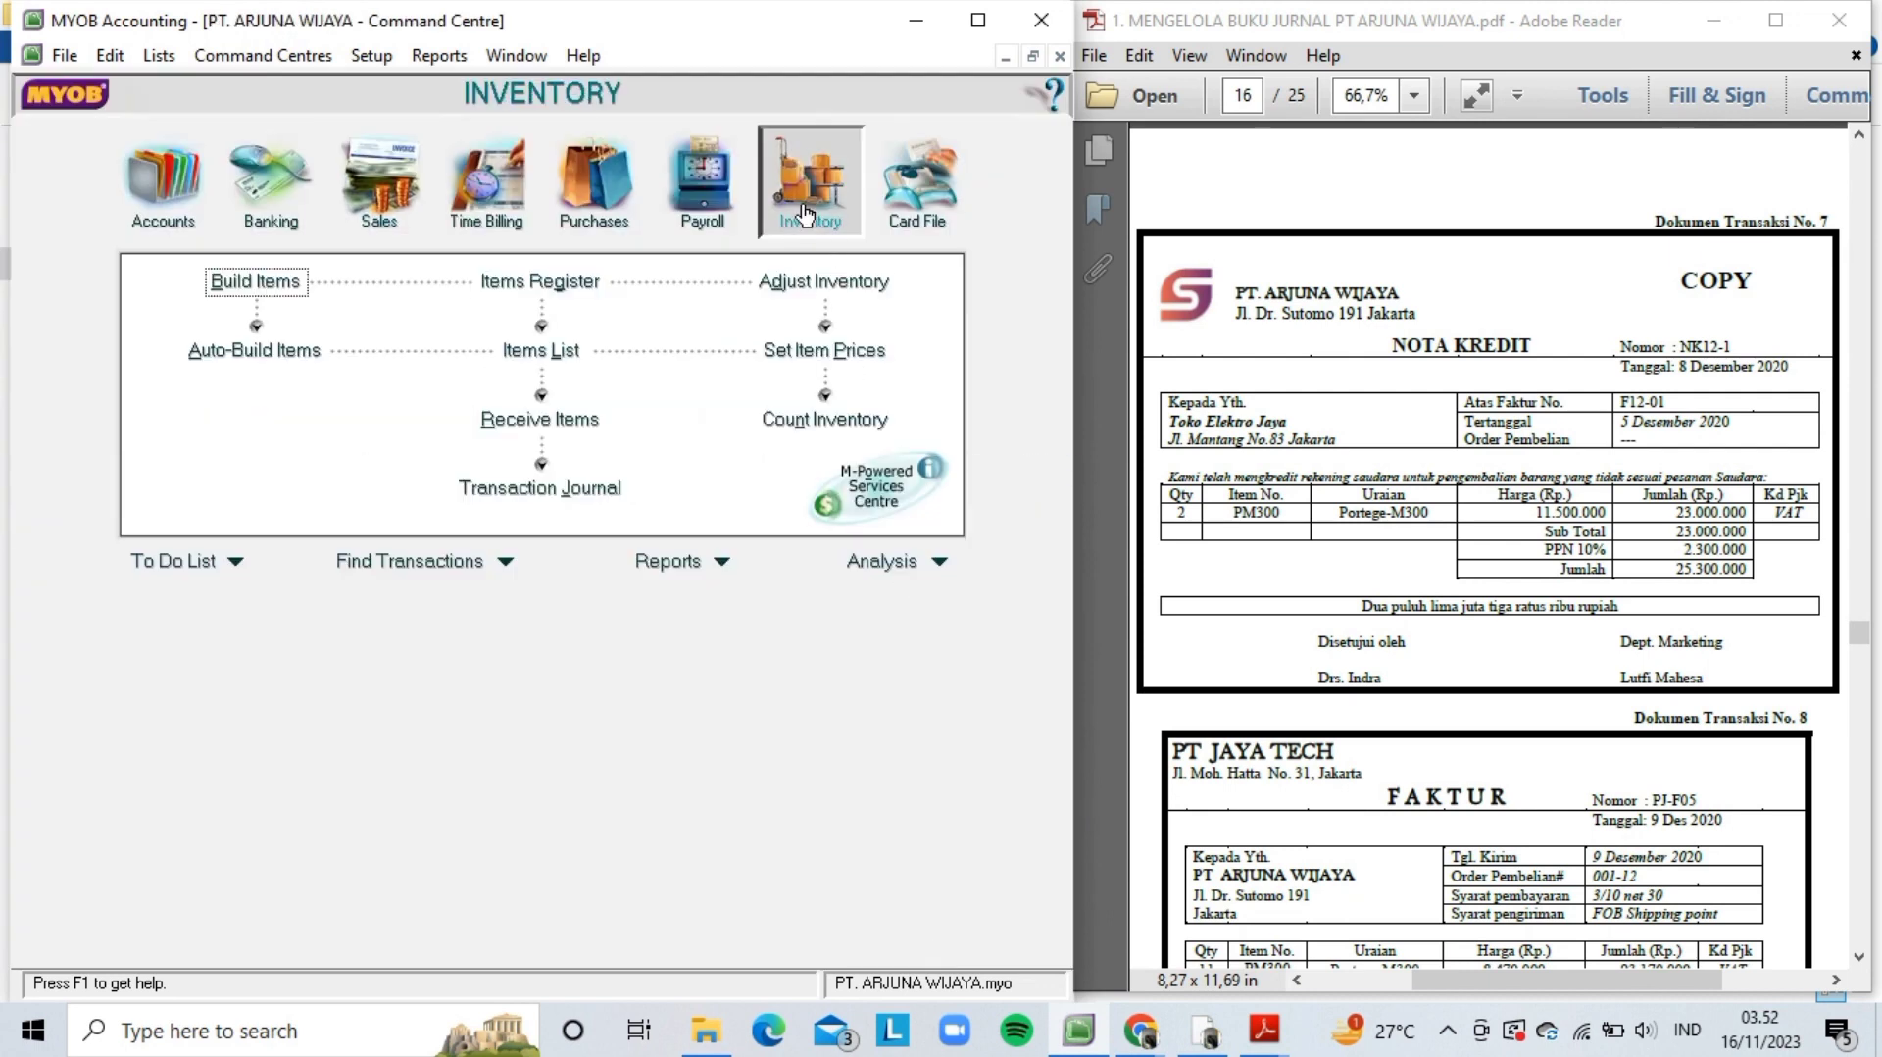
{"action": "left_click", "coordinate": [554, 351]}
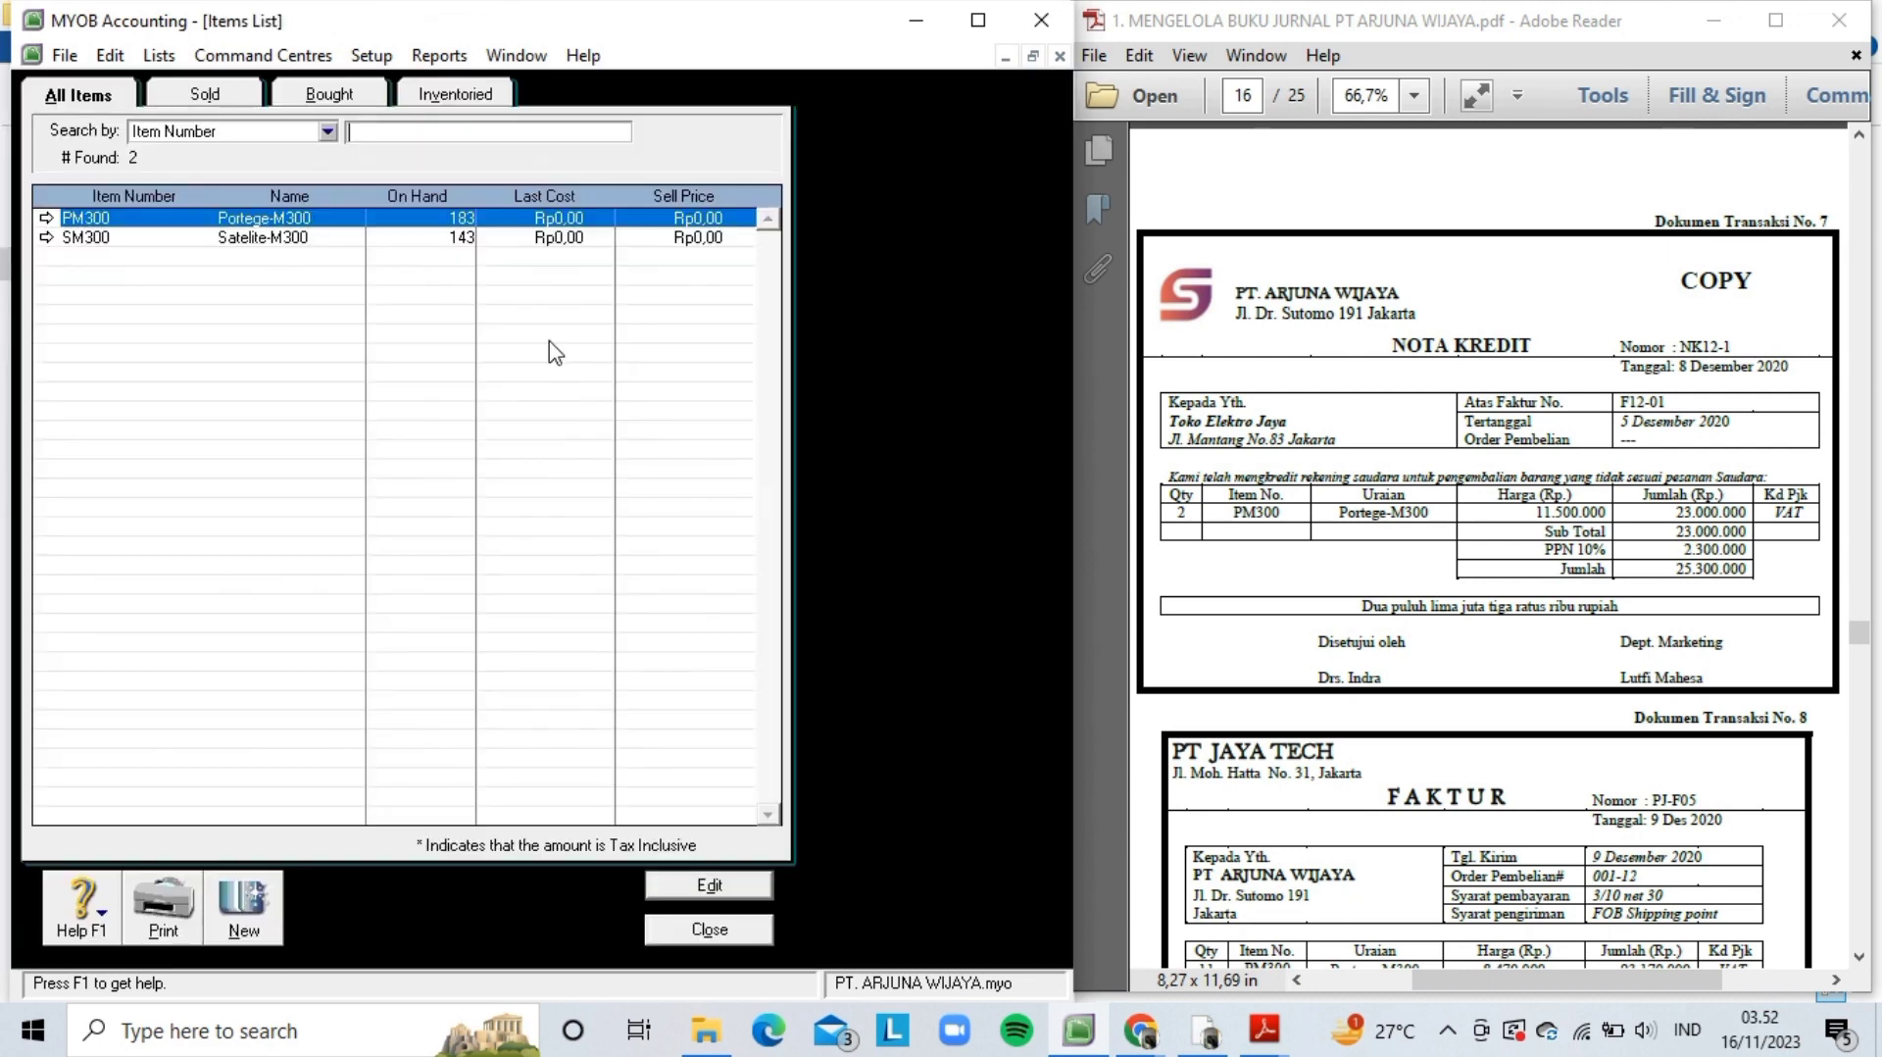
{"action": "double_click", "coordinate": [483, 224]}
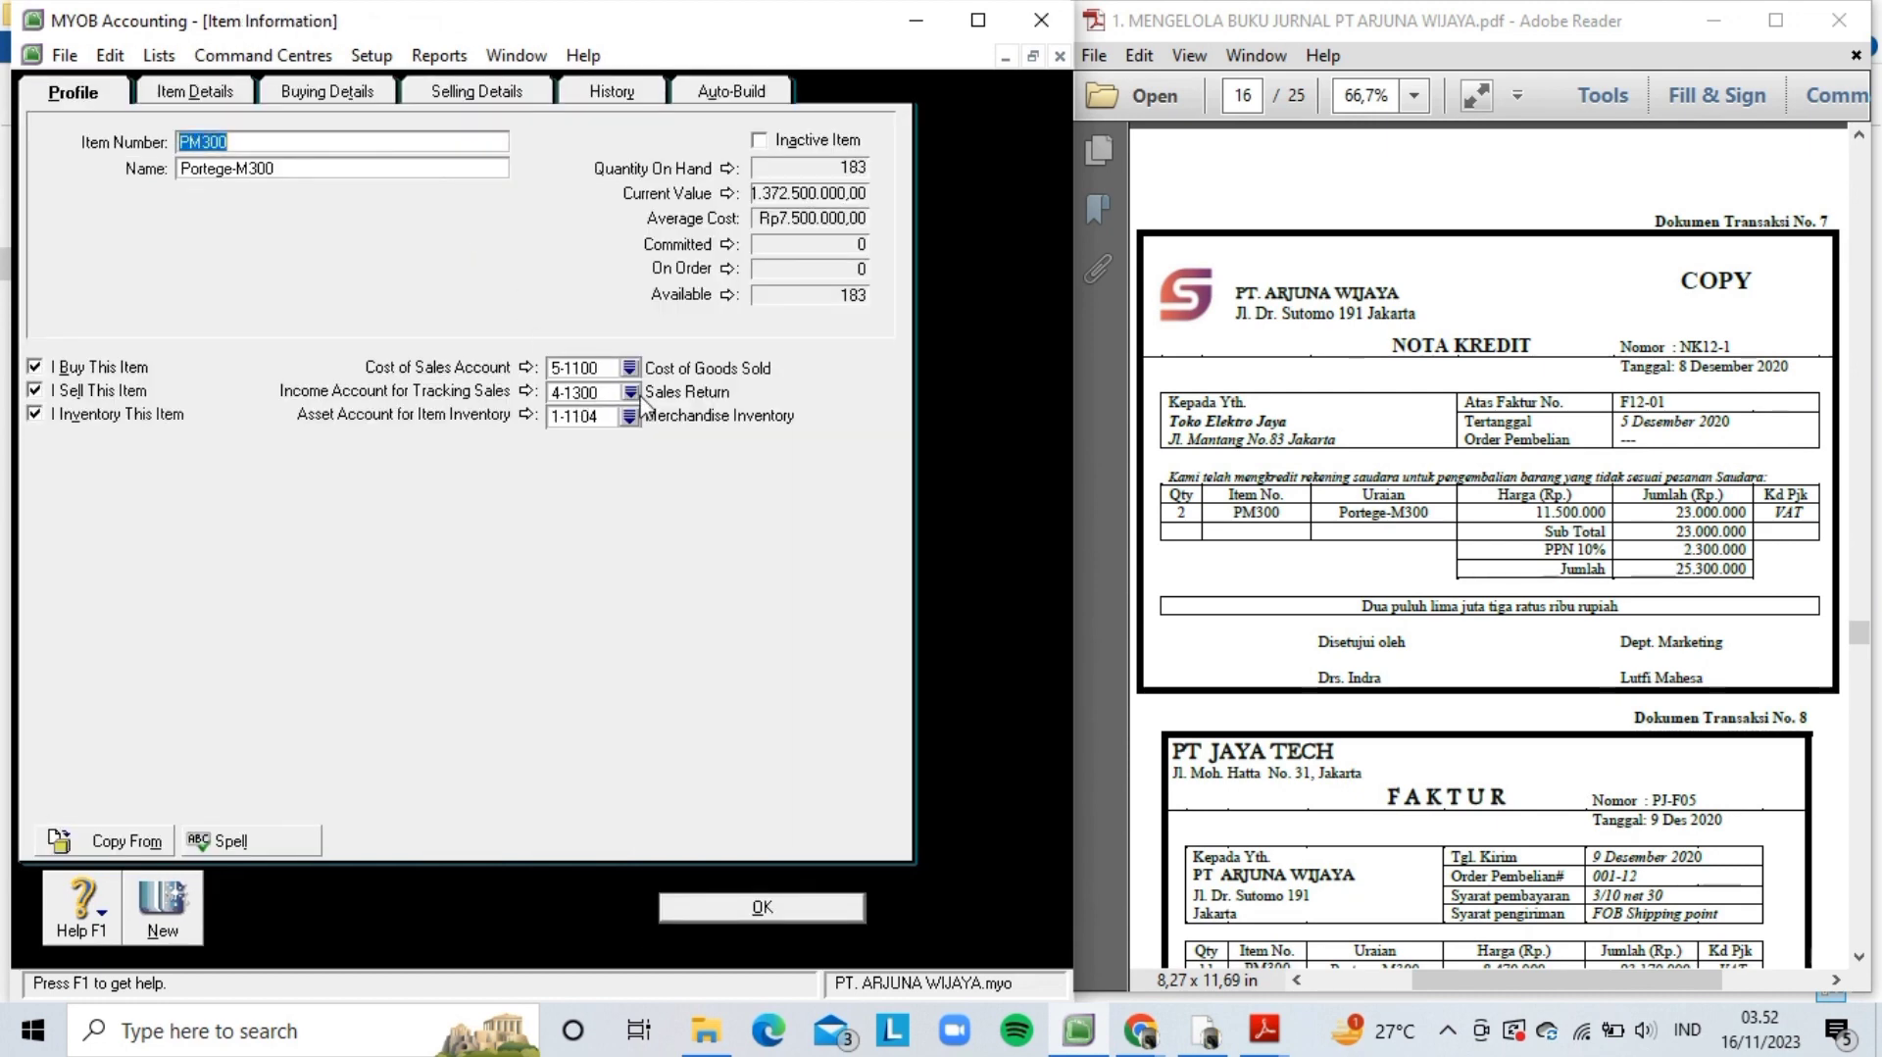
{"action": "left_click", "coordinate": [635, 392]}
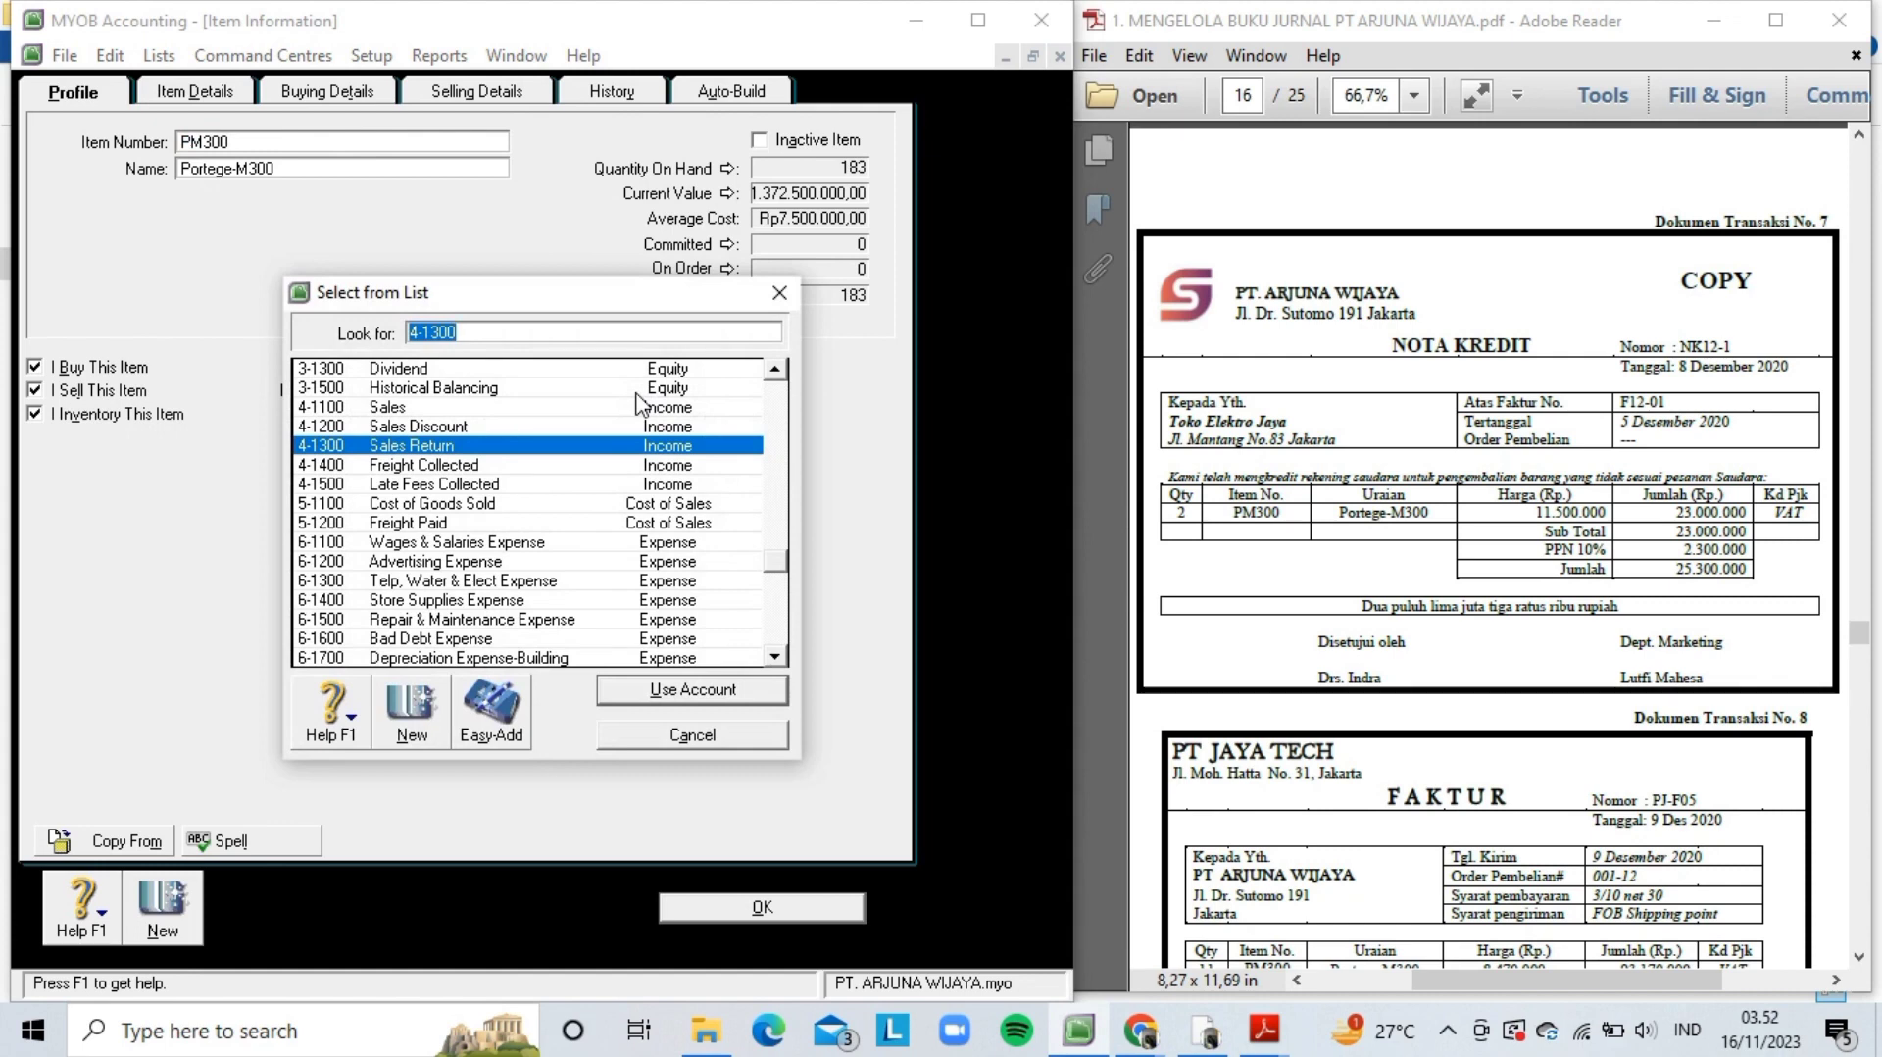
{"action": "double_click", "coordinate": [567, 407]}
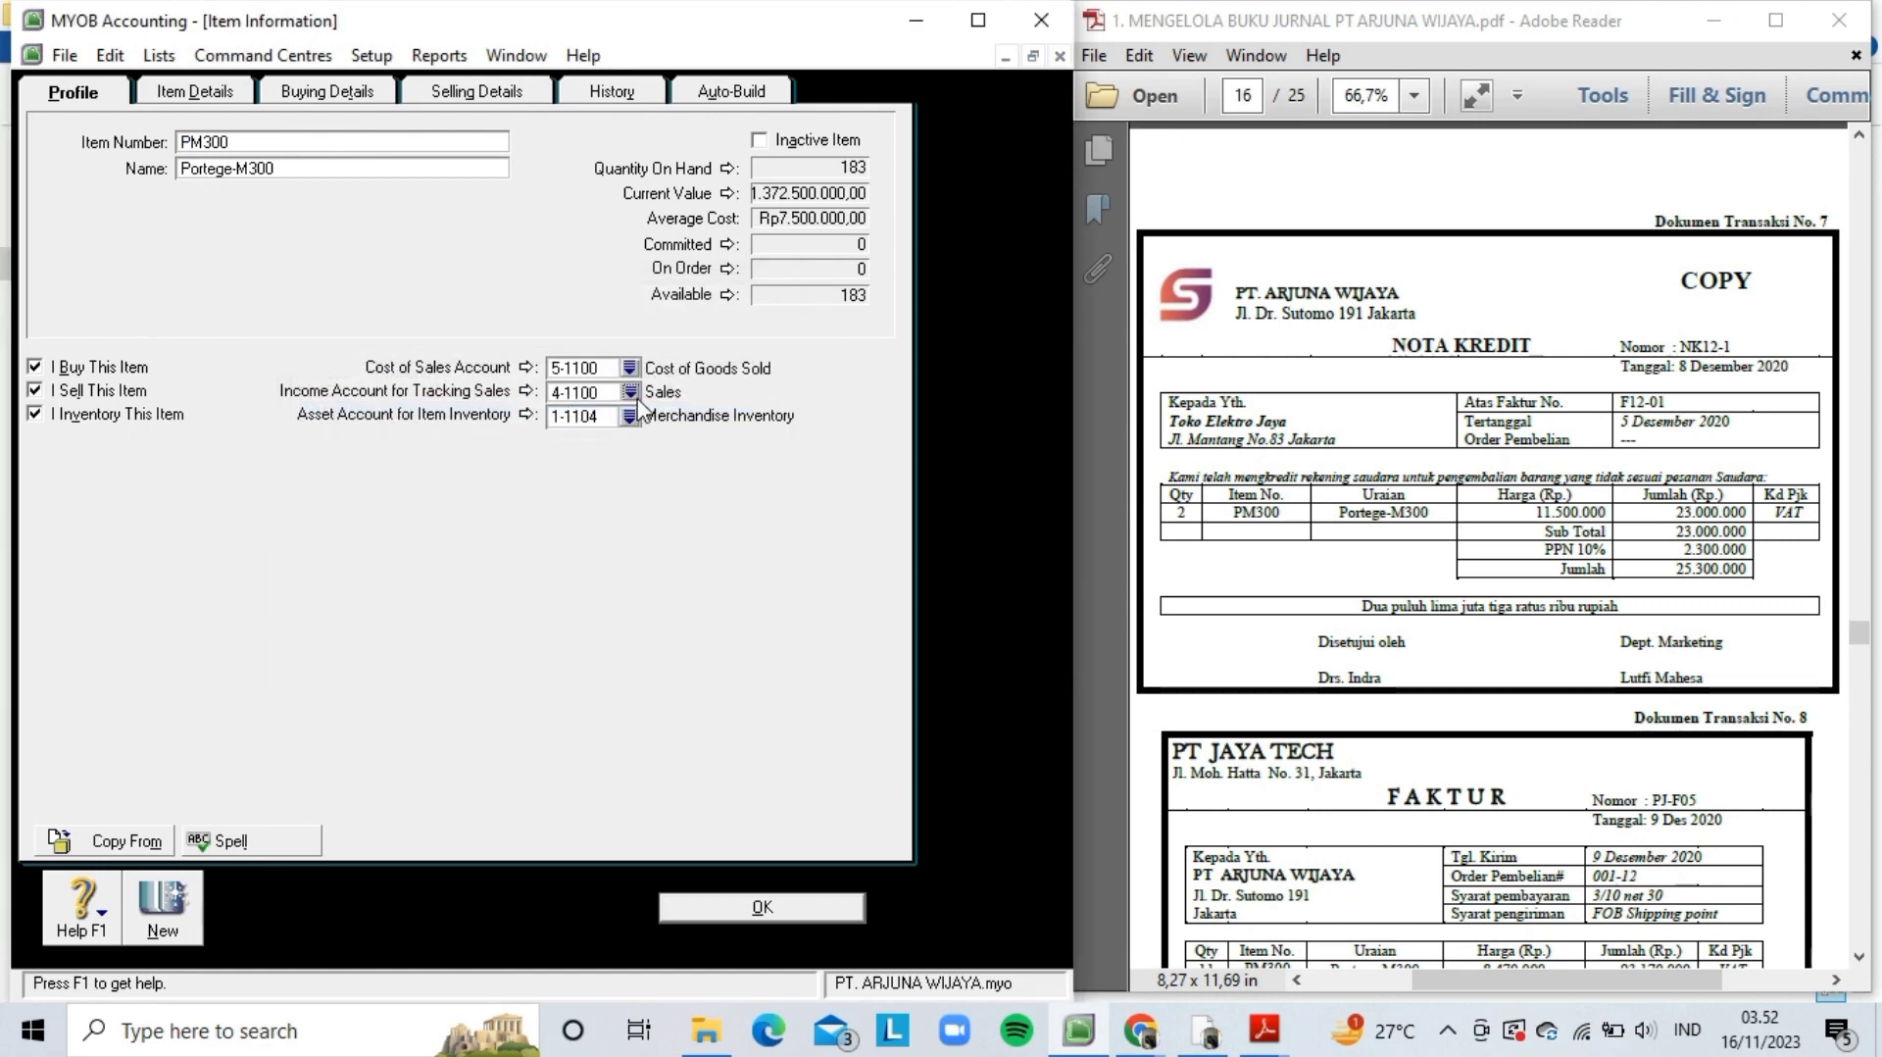
{"action": "left_click", "coordinate": [761, 910]}
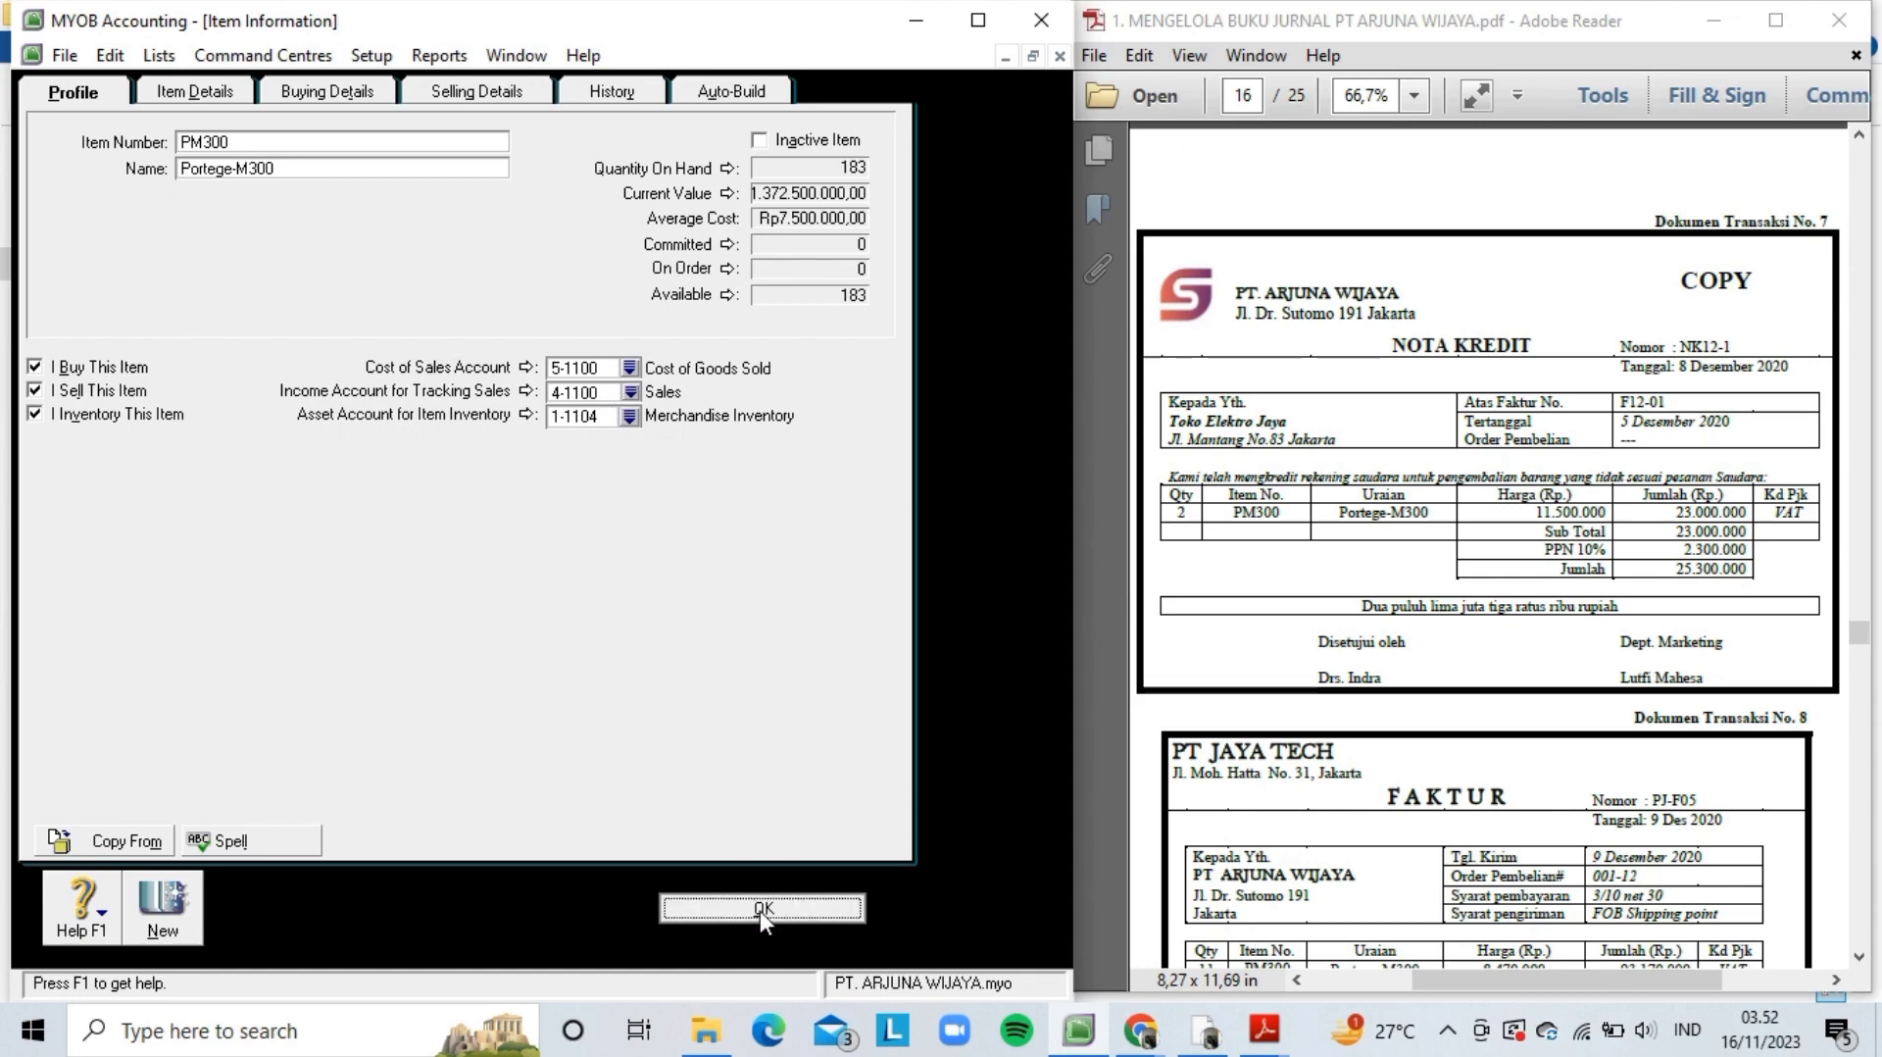
{"action": "left_click", "coordinate": [747, 927]}
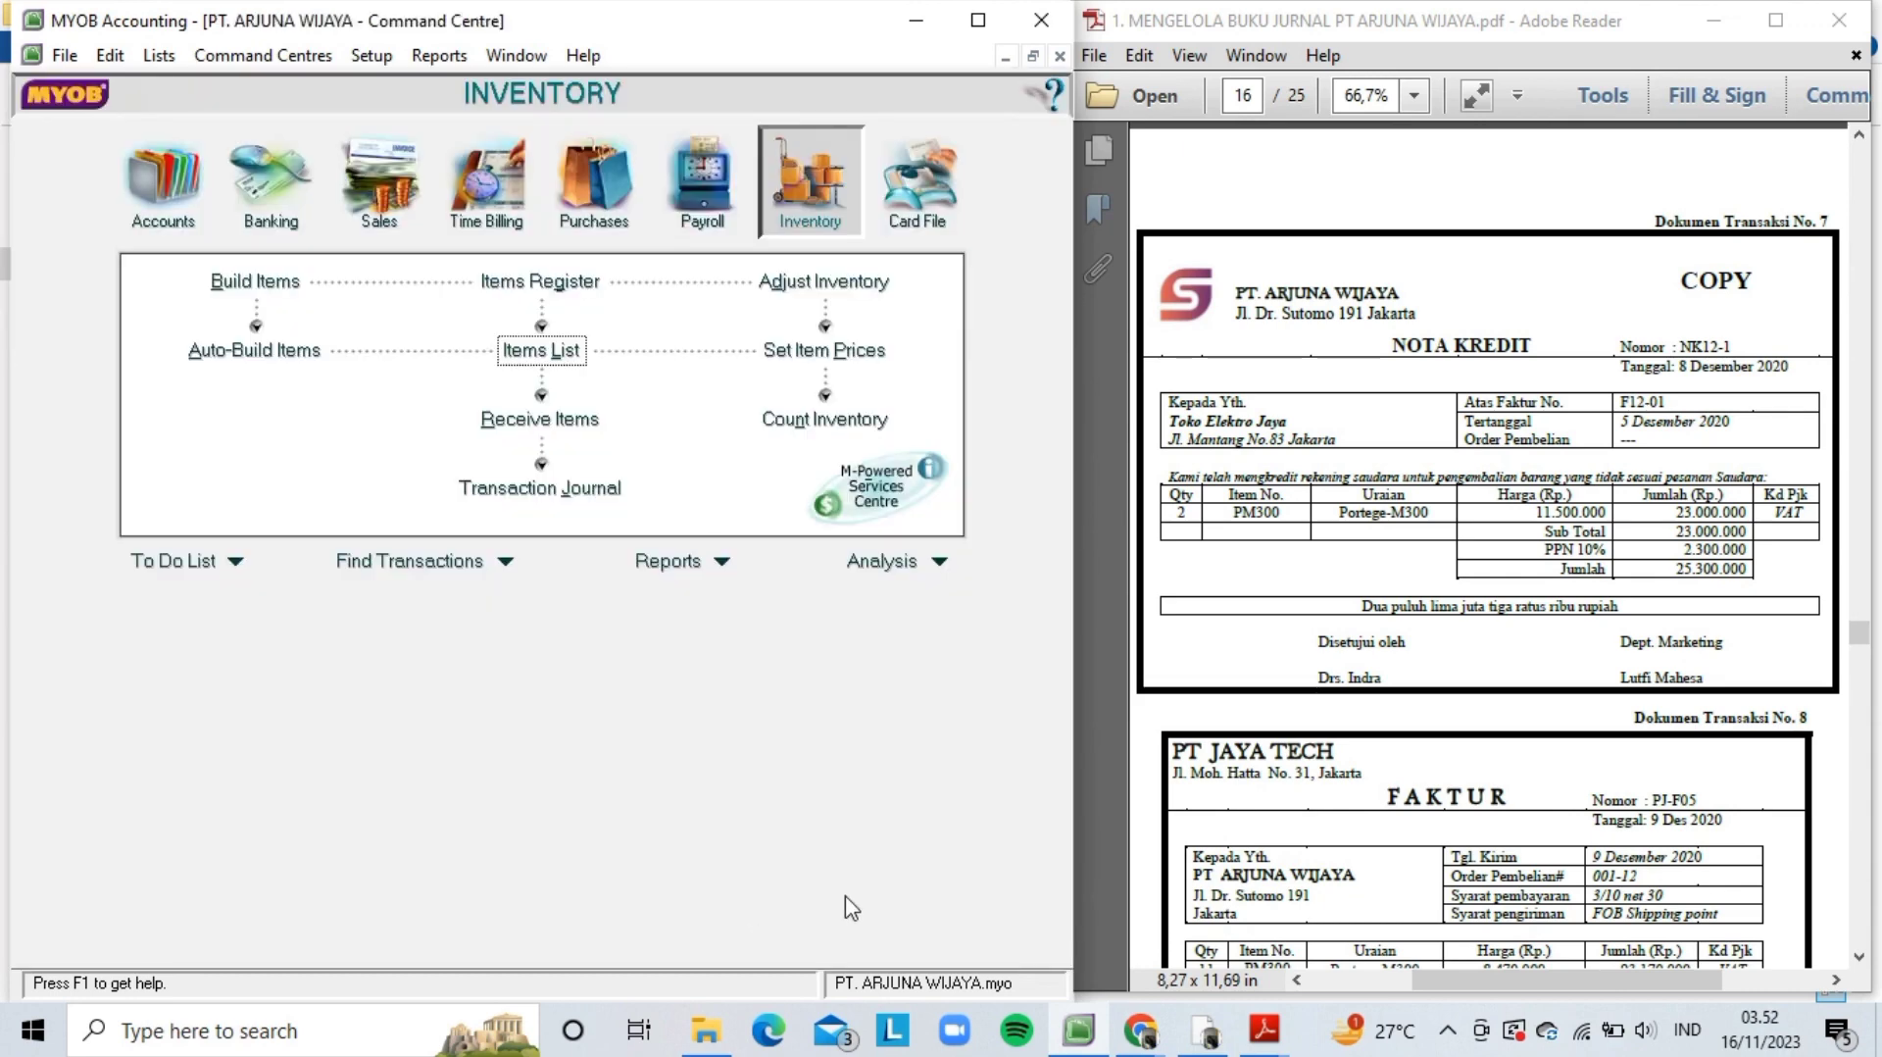
- Start a new purchase bill in the Item layout with Tax Inclusive off and PT. Jaya Tech as the supplier
{"action": "scroll", "coordinate": [1391, 734], "scroll_direction": "down", "scroll_amount": 5}
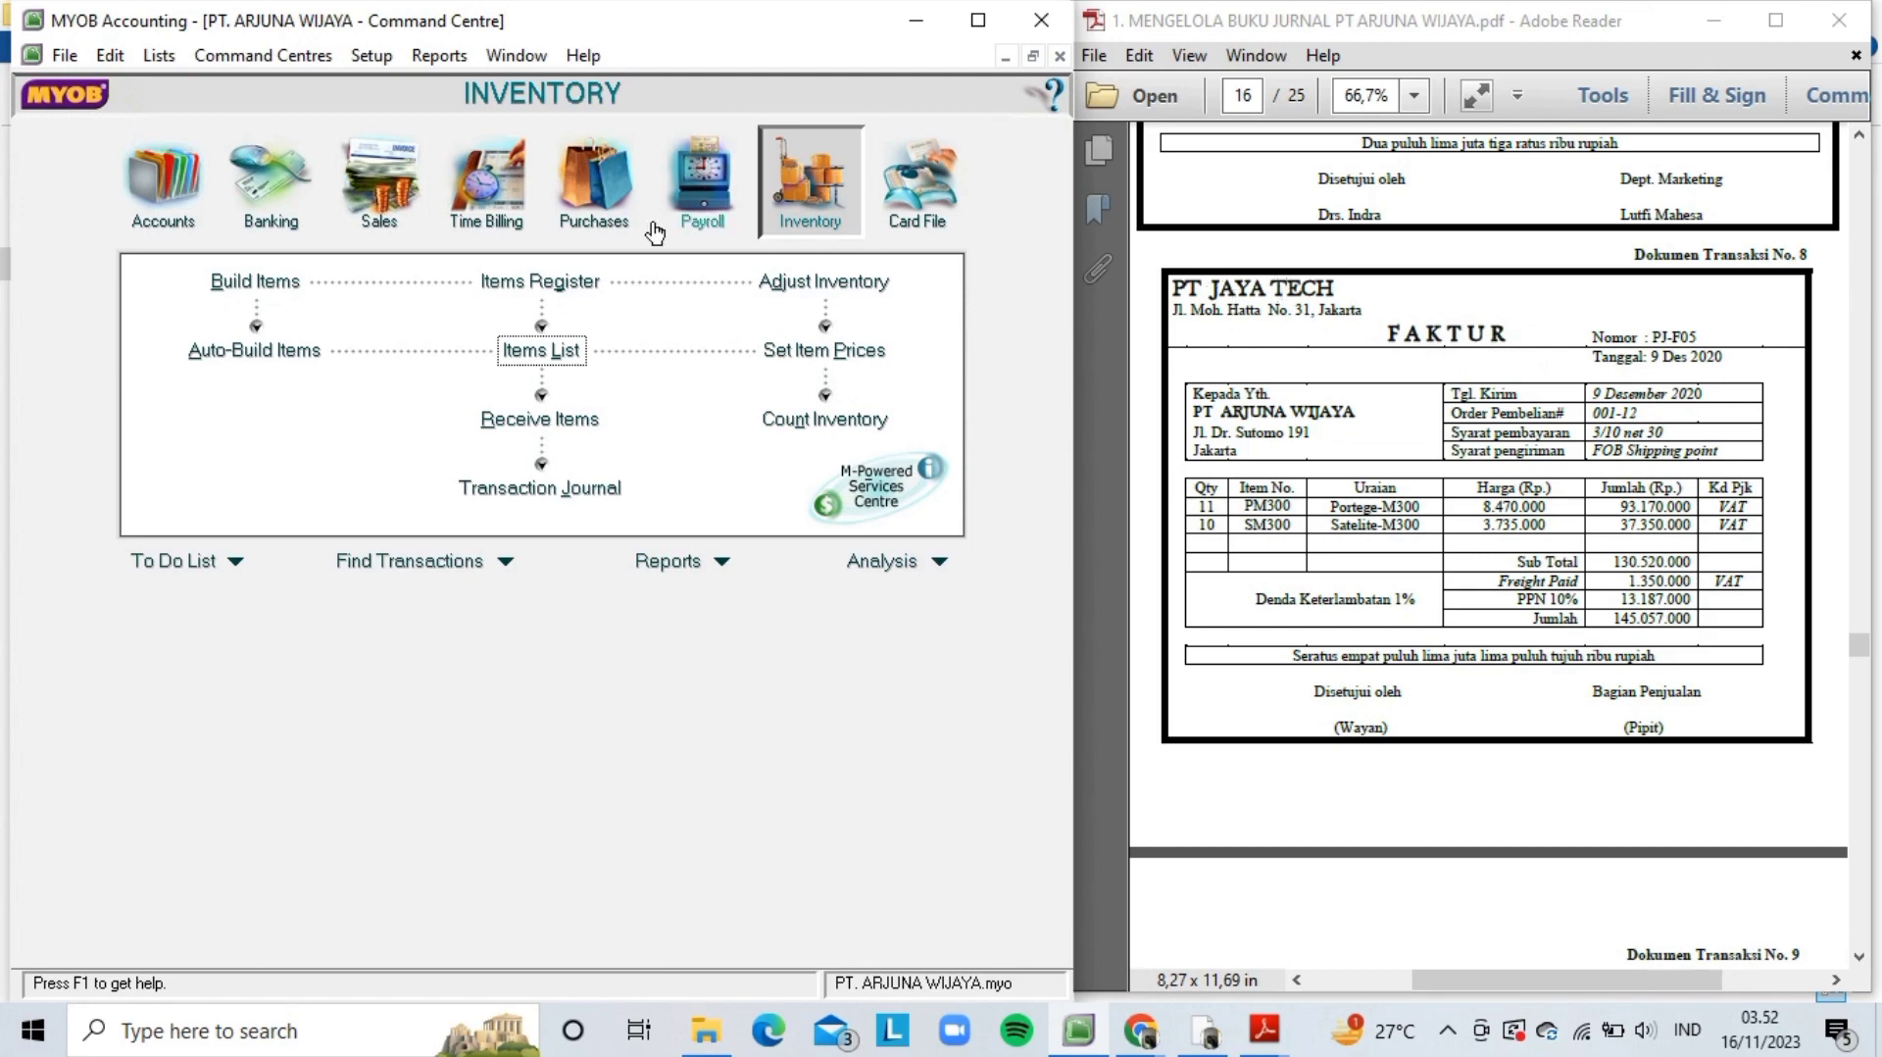
{"action": "left_click", "coordinate": [605, 231]}
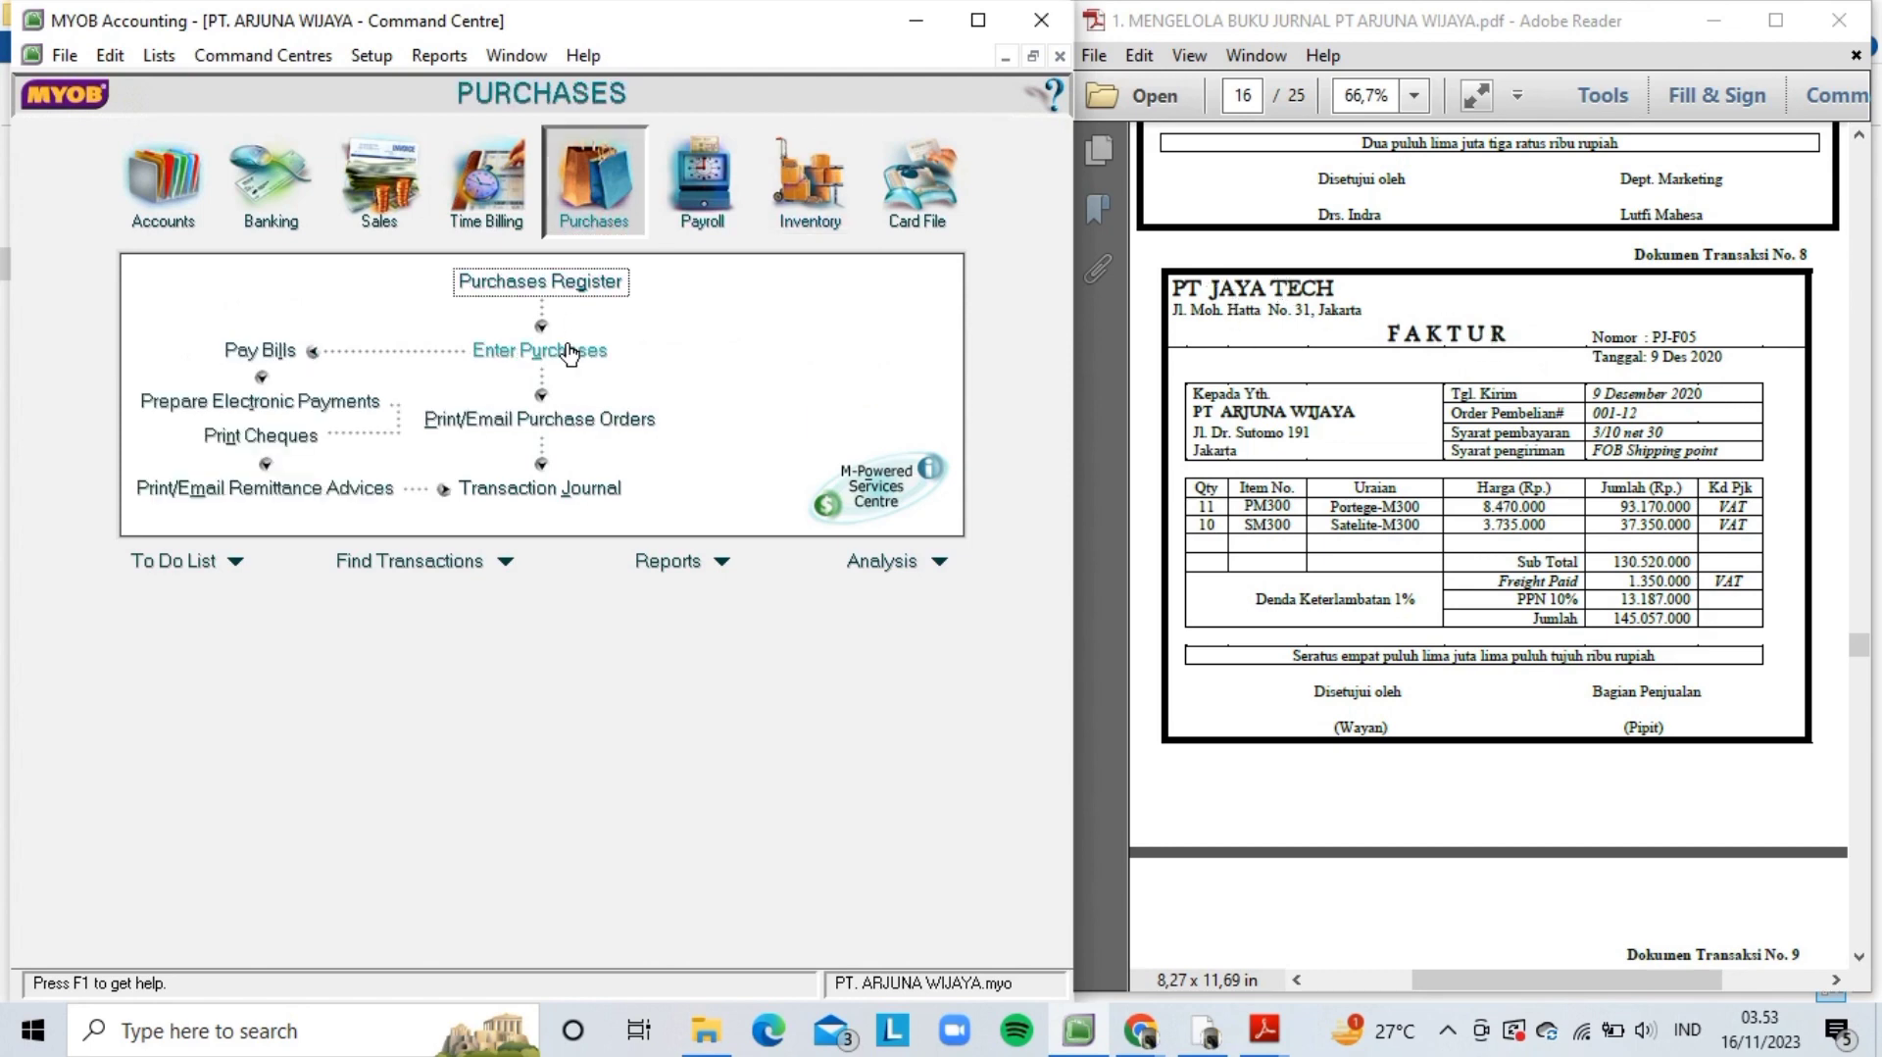
{"action": "left_click", "coordinate": [571, 349]}
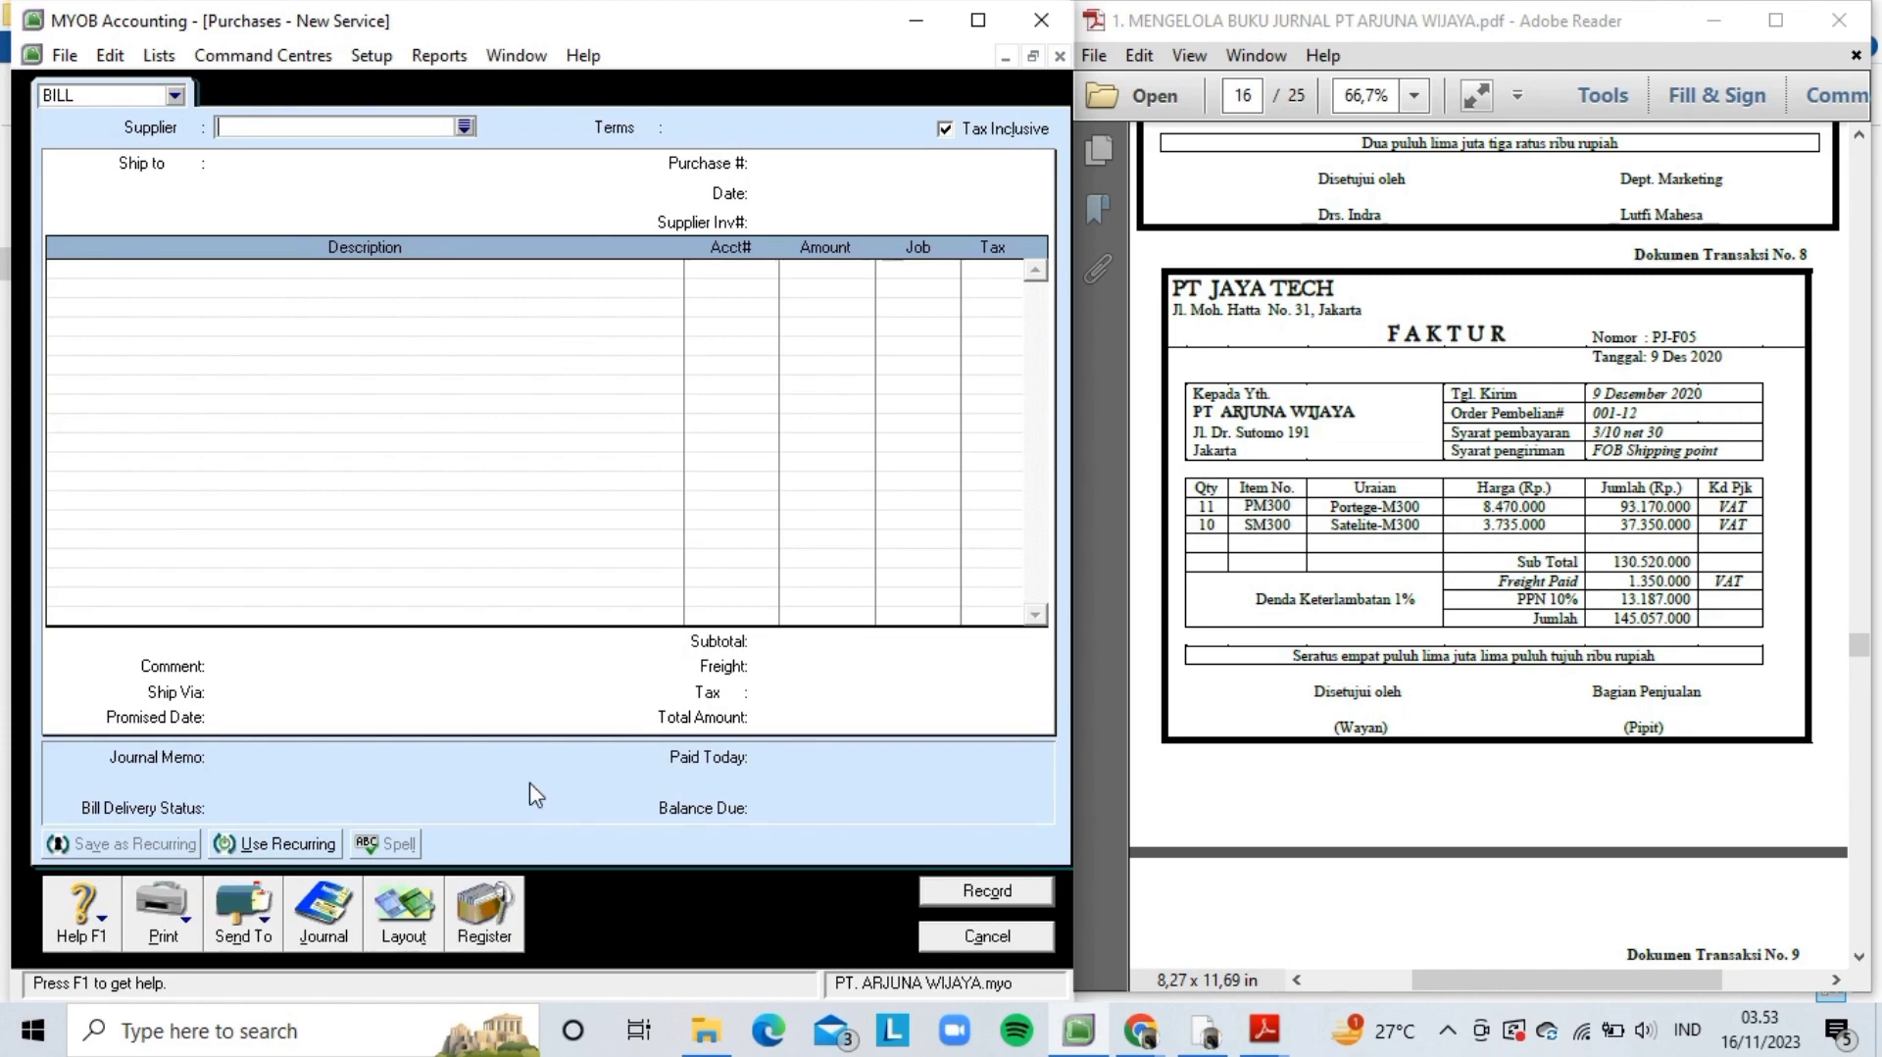
{"action": "left_click", "coordinate": [404, 917]}
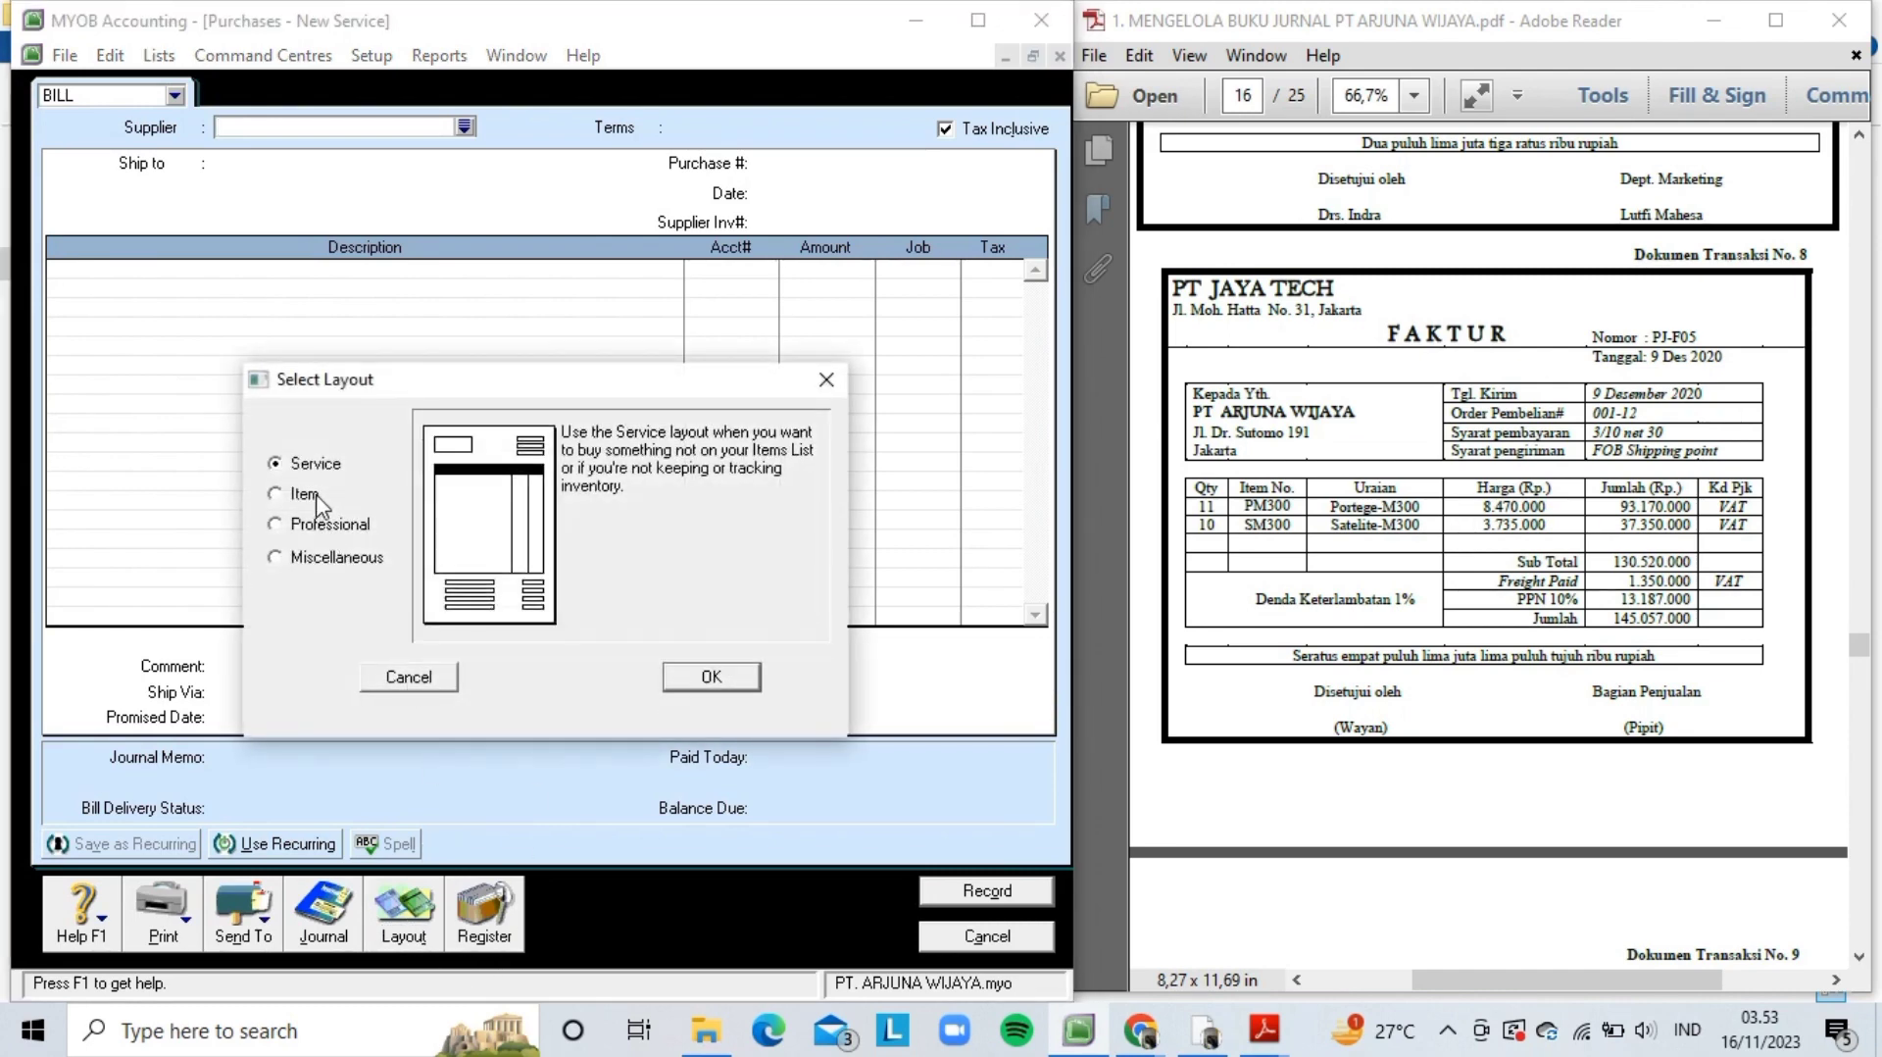
{"action": "left_click", "coordinate": [308, 498]}
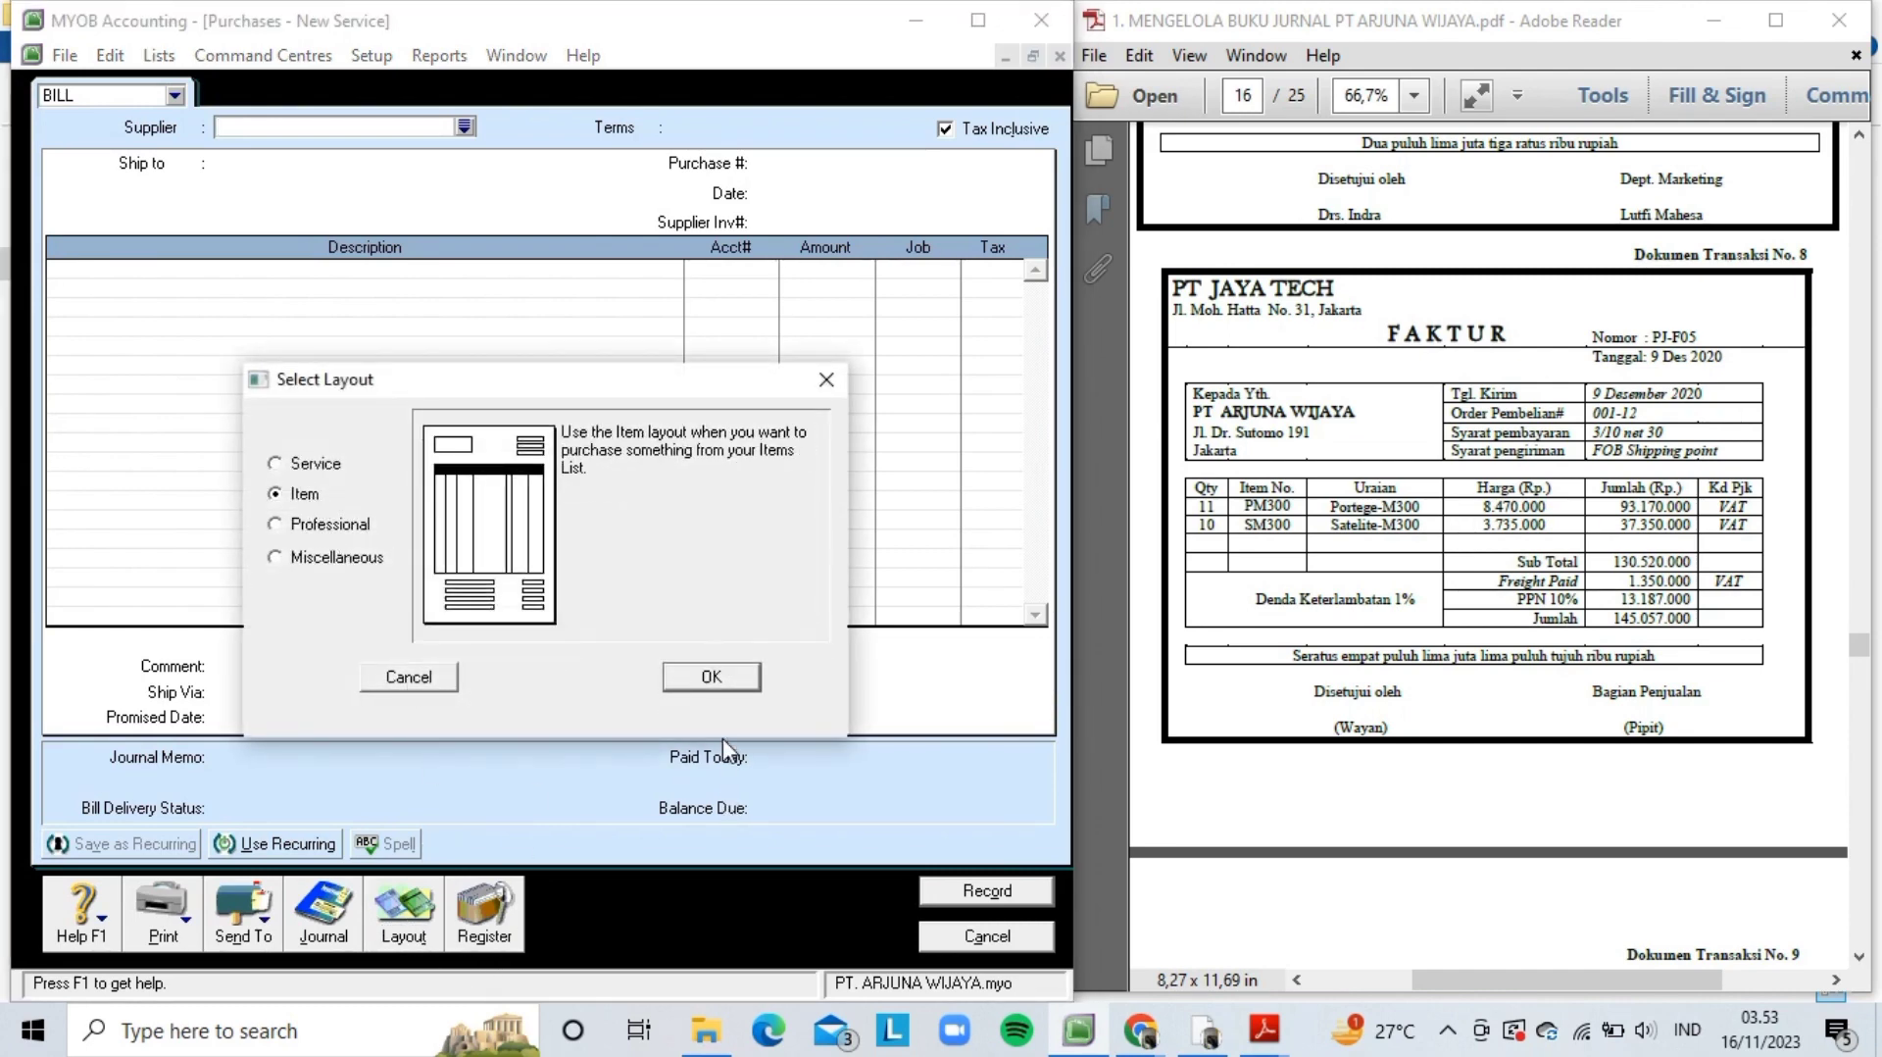
{"action": "left_click", "coordinate": [712, 678]}
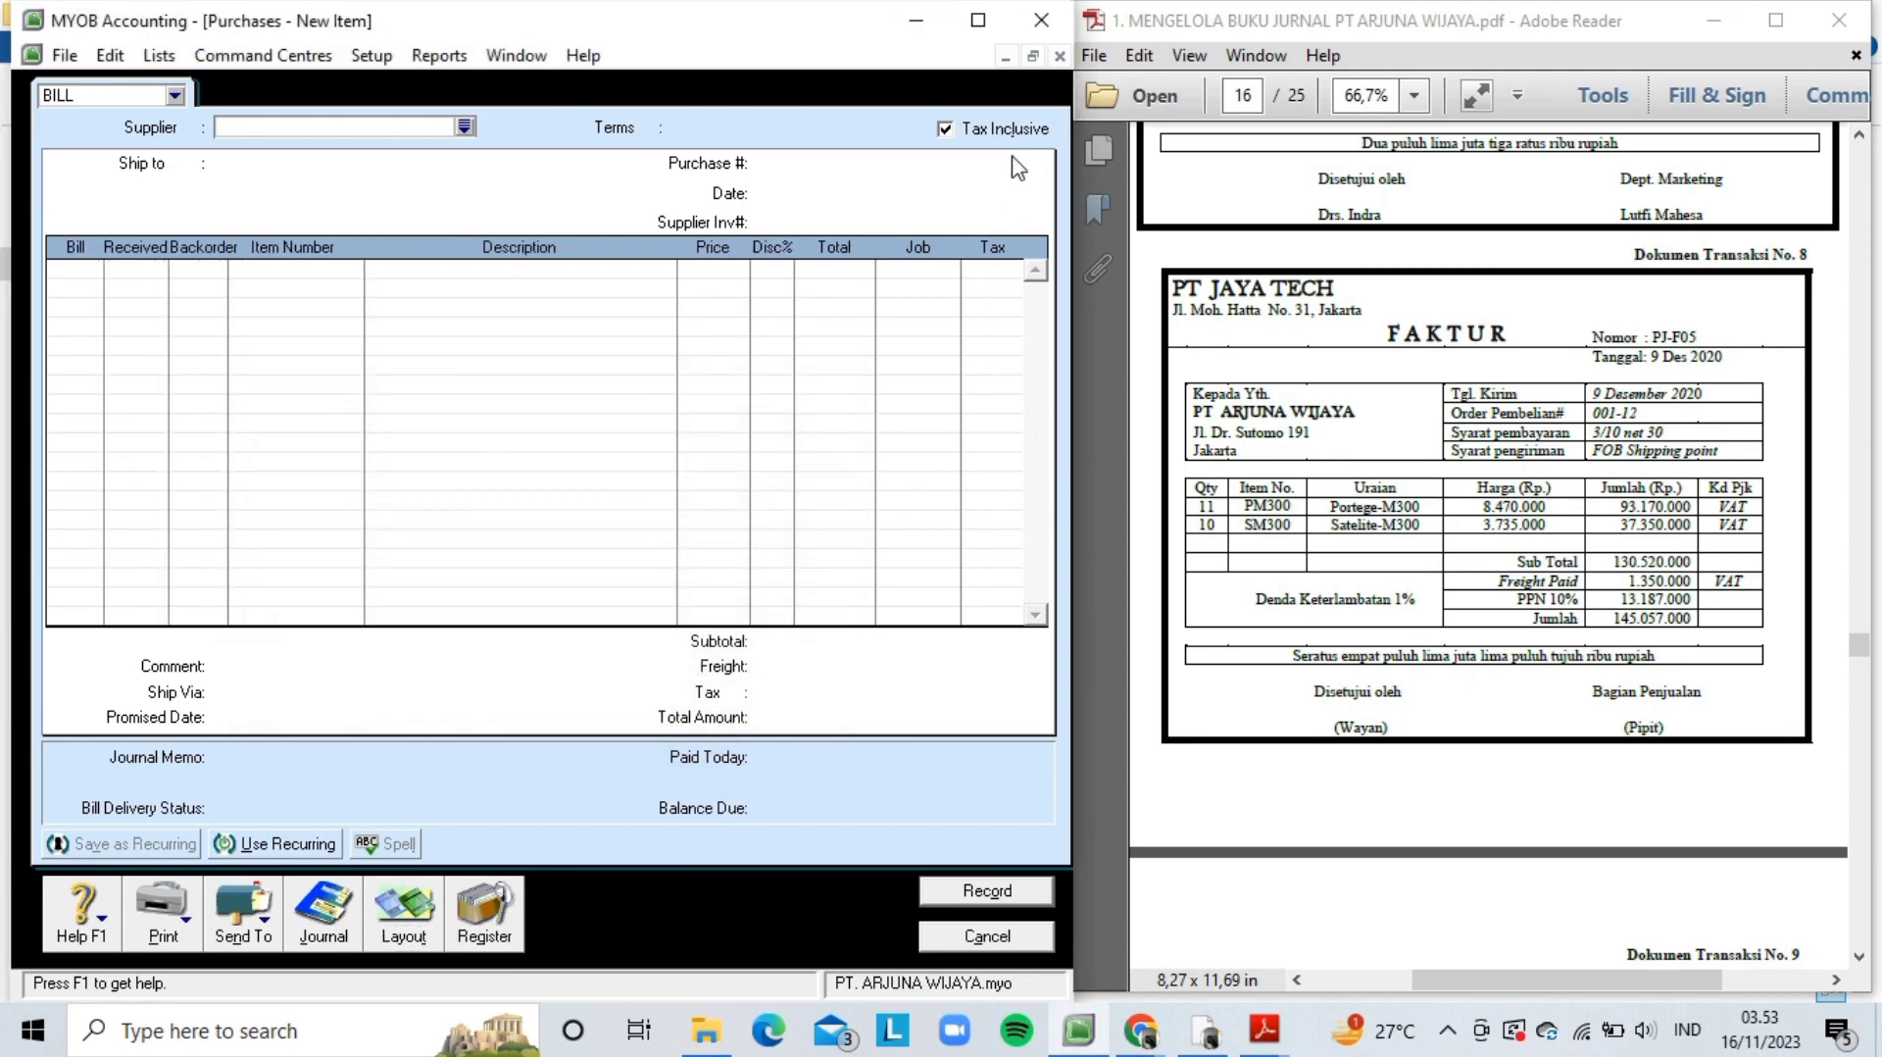
{"action": "left_click", "coordinate": [944, 131]}
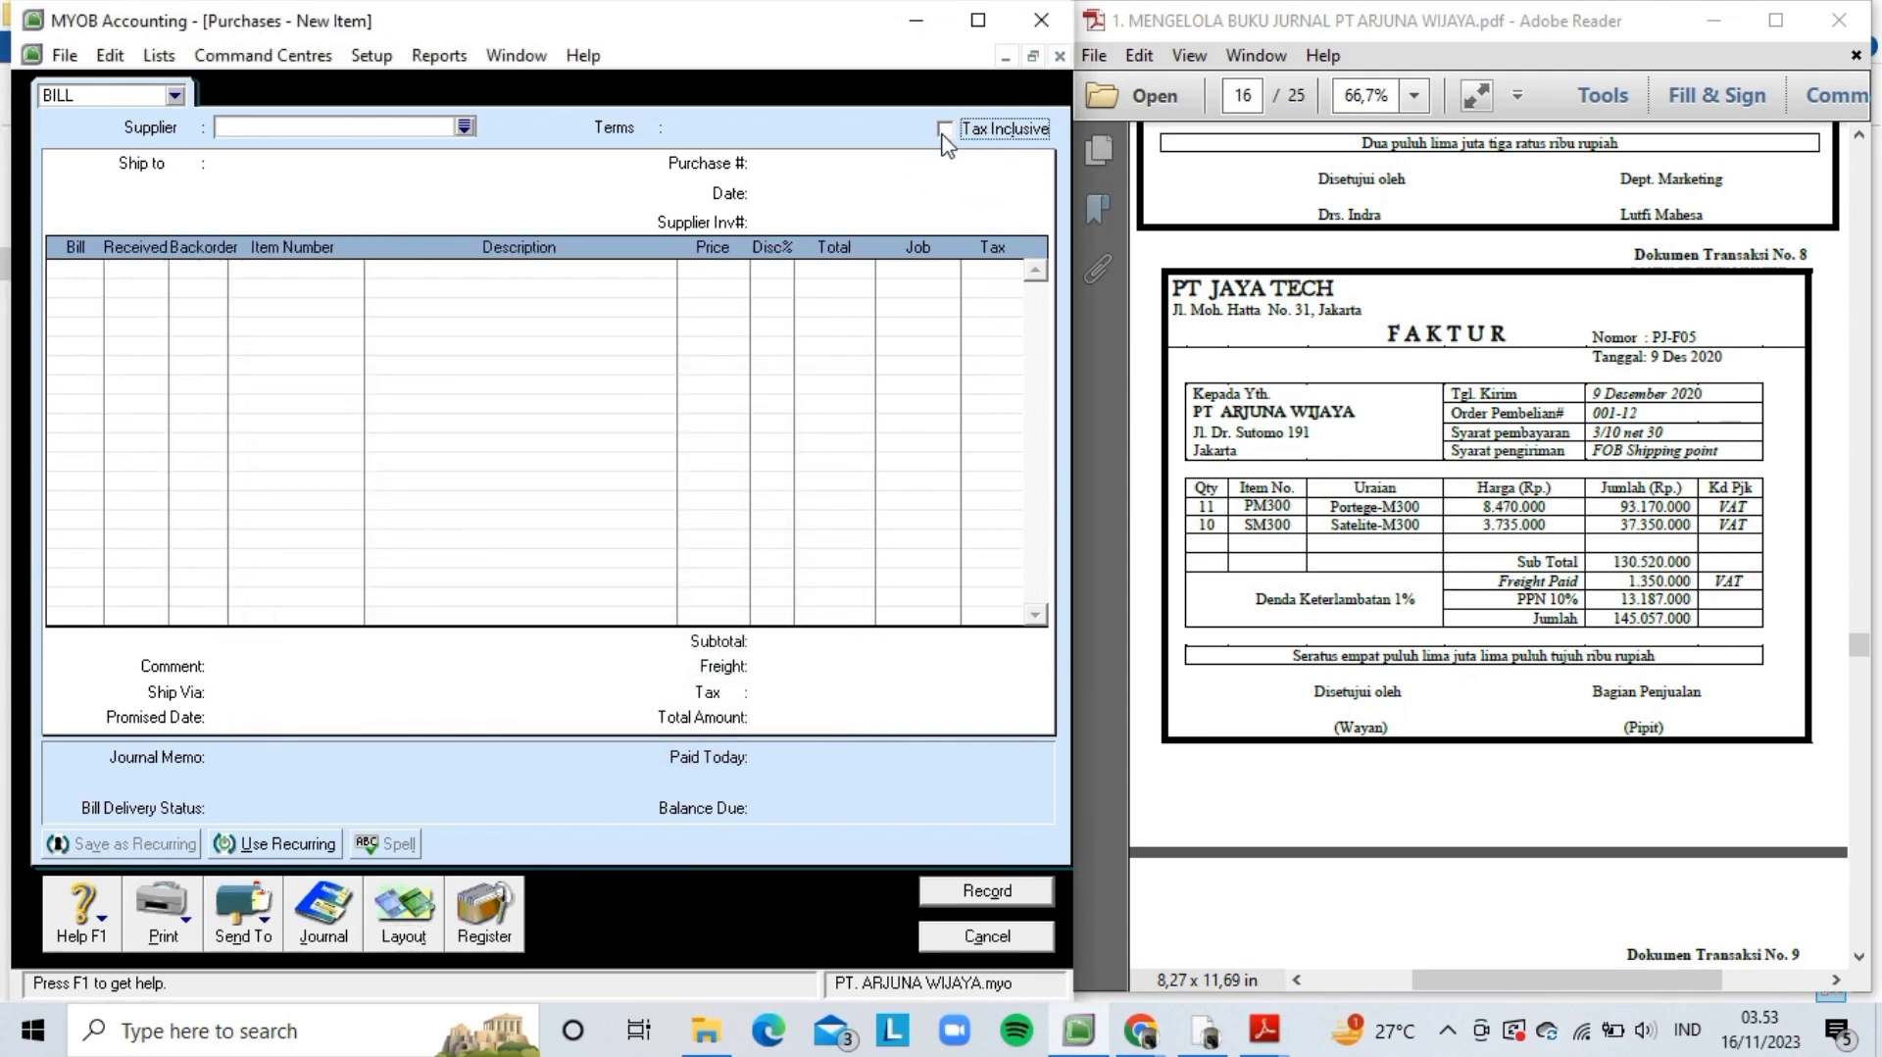
{"action": "left_click", "coordinate": [464, 127]}
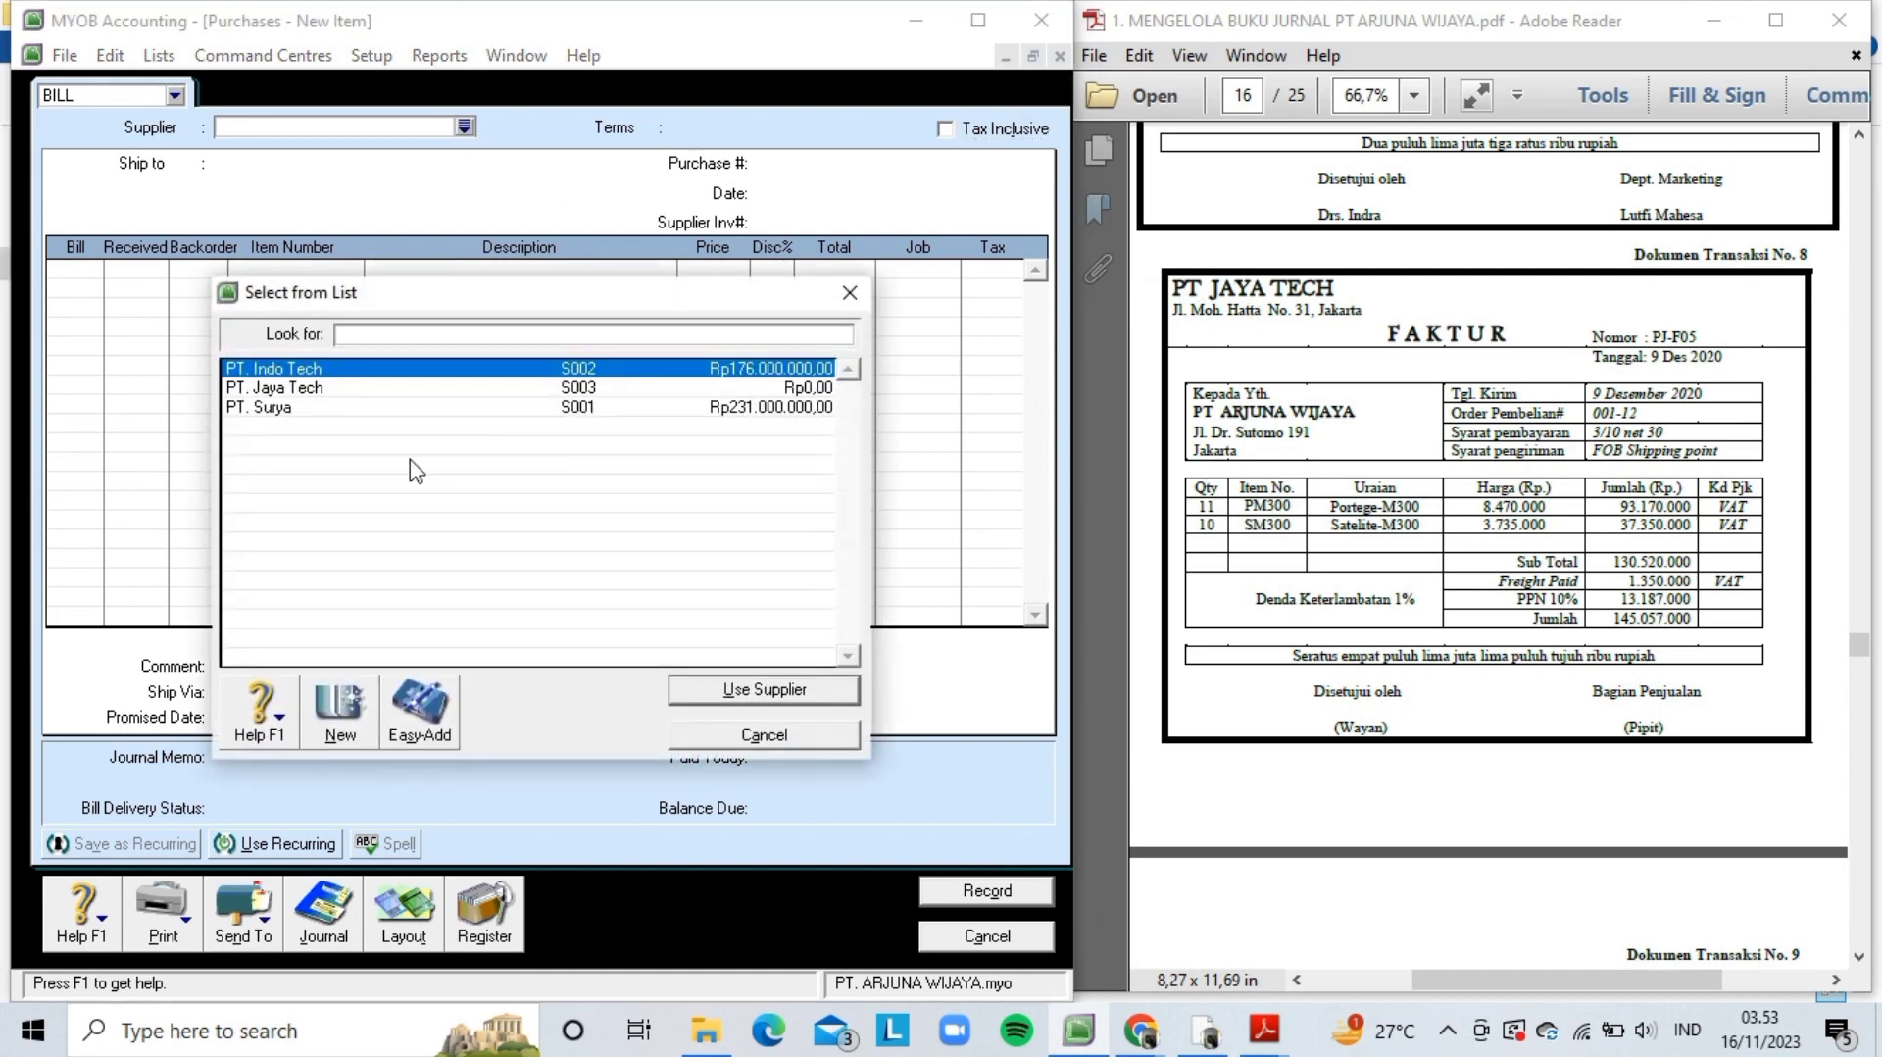
{"action": "double_click", "coordinate": [380, 390]}
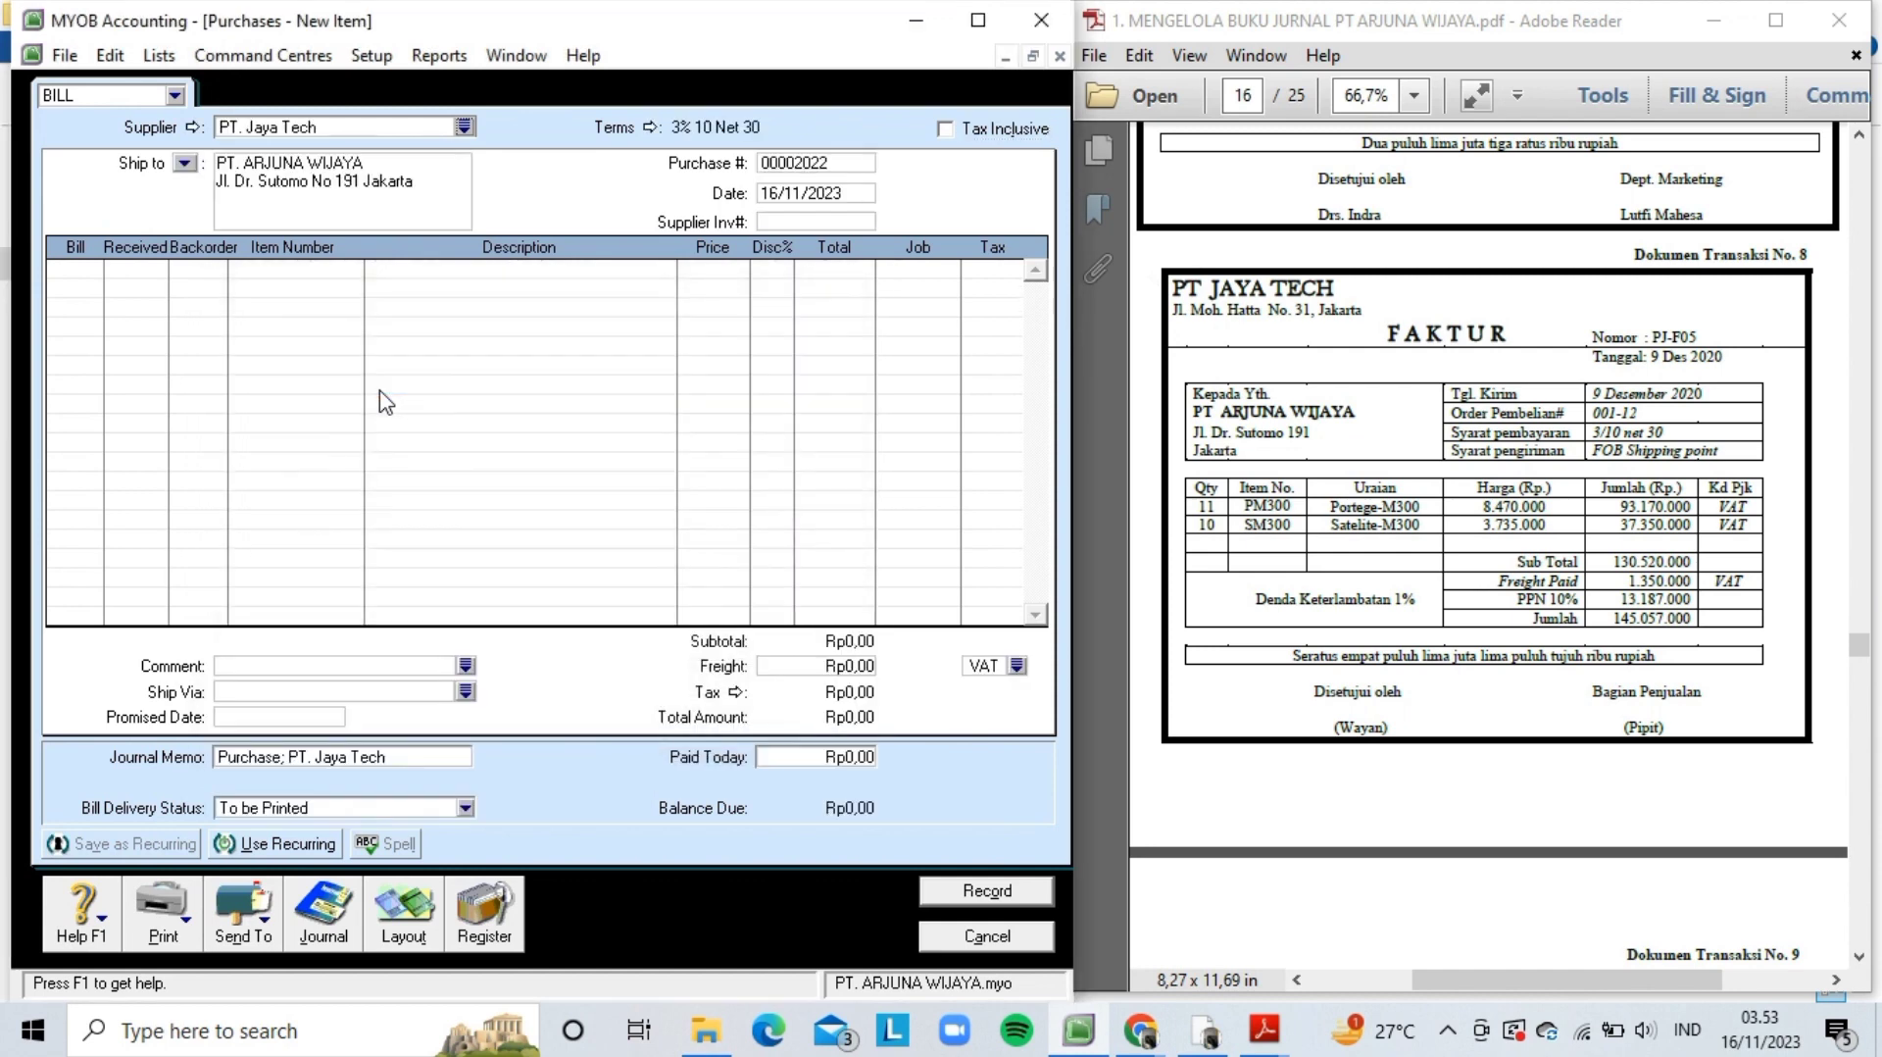
- Set the PT. Jaya Tech bill's purchase number to PJ-F05 and its date to 09/12/2020
{"action": "left_click", "coordinate": [799, 165]}
{"action": "type", "text": "PJ-F05"}
{"action": "key", "text": "Tab"}
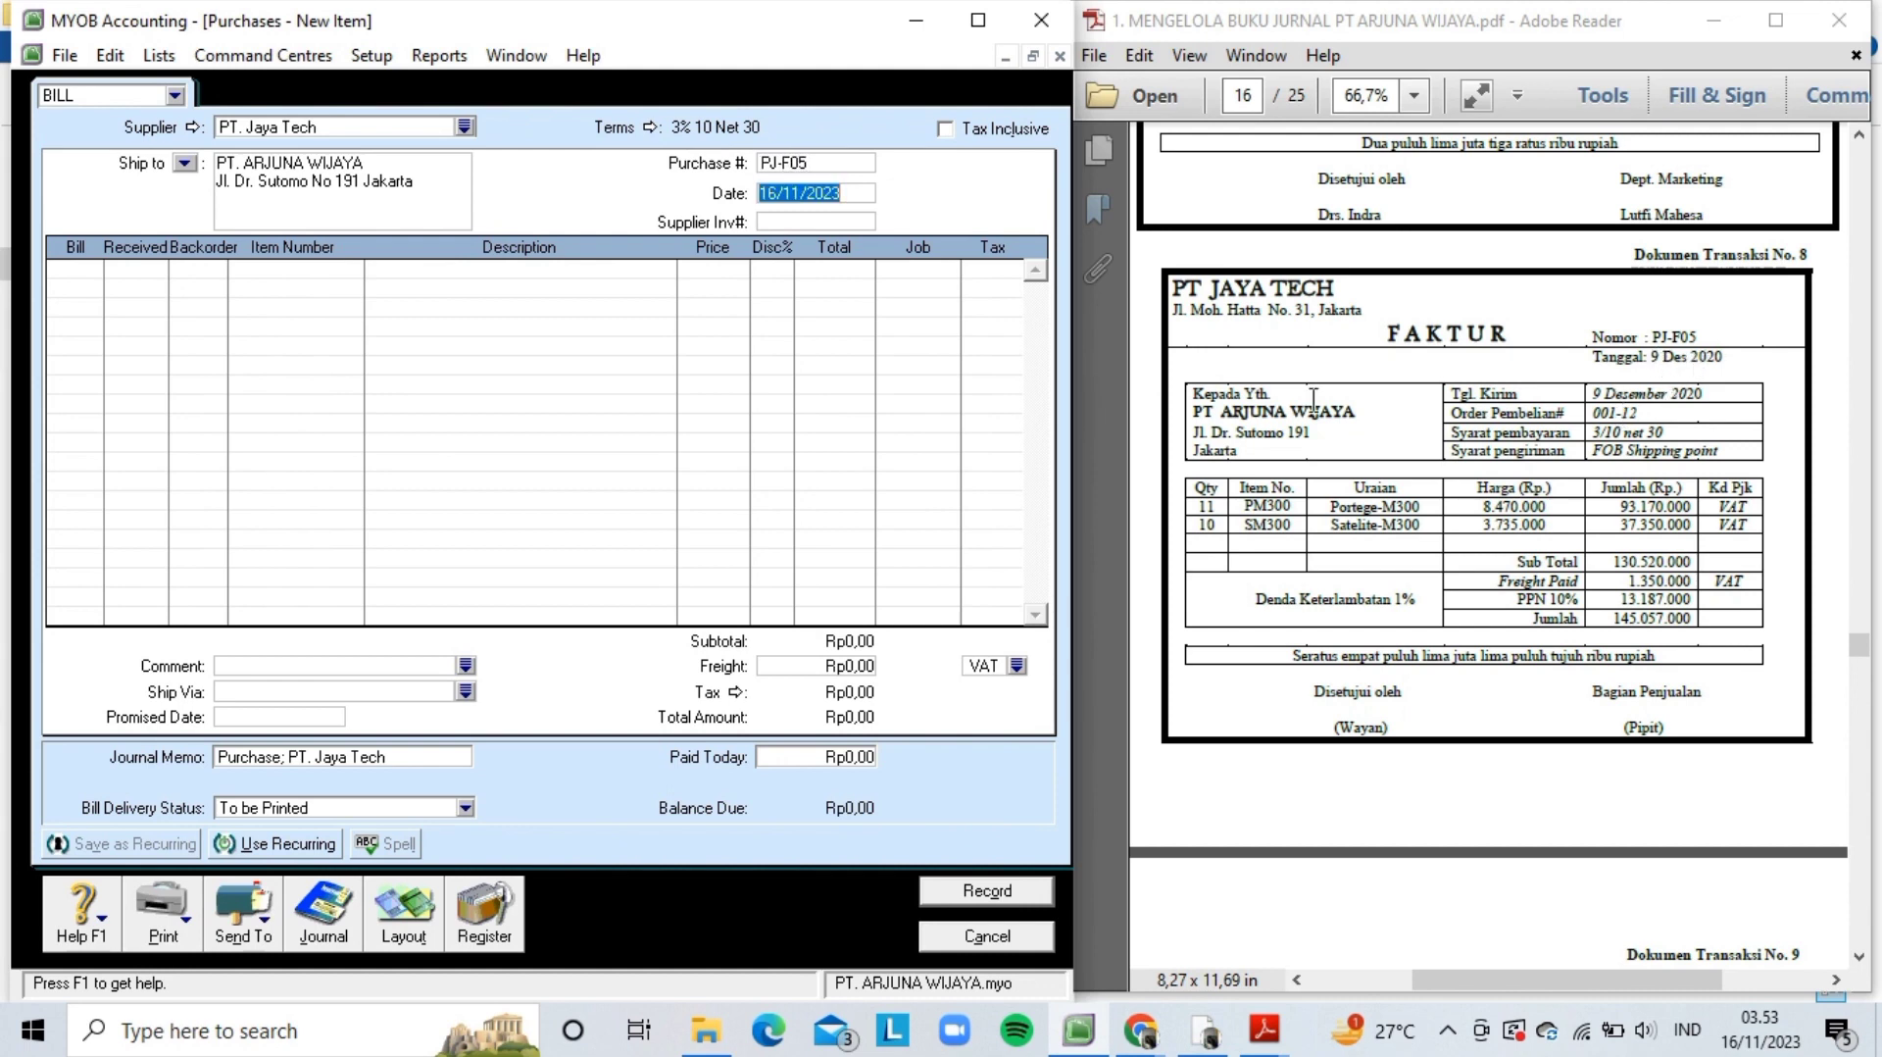
{"action": "type", "text": "09/12/2020"}
{"action": "key", "text": "Tab"}
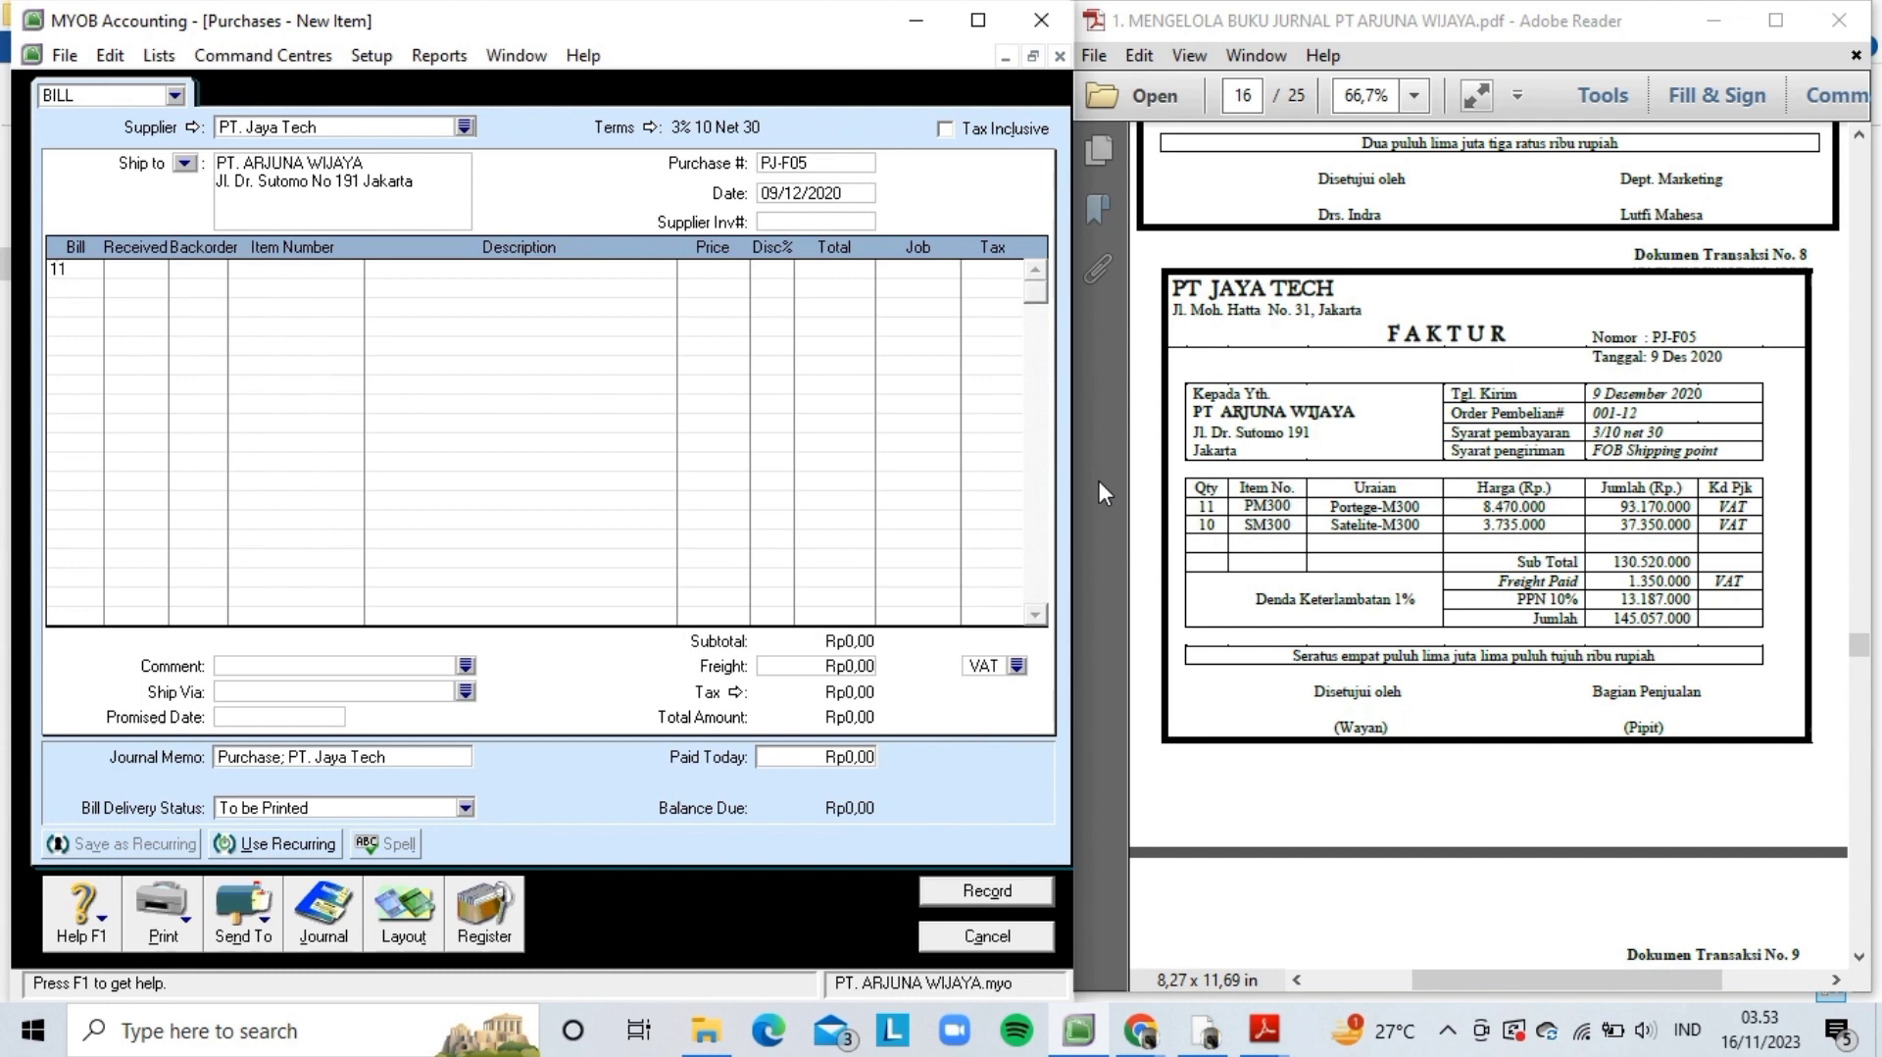
- Add a bill line for 11 units of PM300 Portege-M300 at a price of Rp8.470.000 each
{"action": "key", "text": "Tab"}
{"action": "key", "text": "Tab"}
{"action": "key", "text": "Tab"}
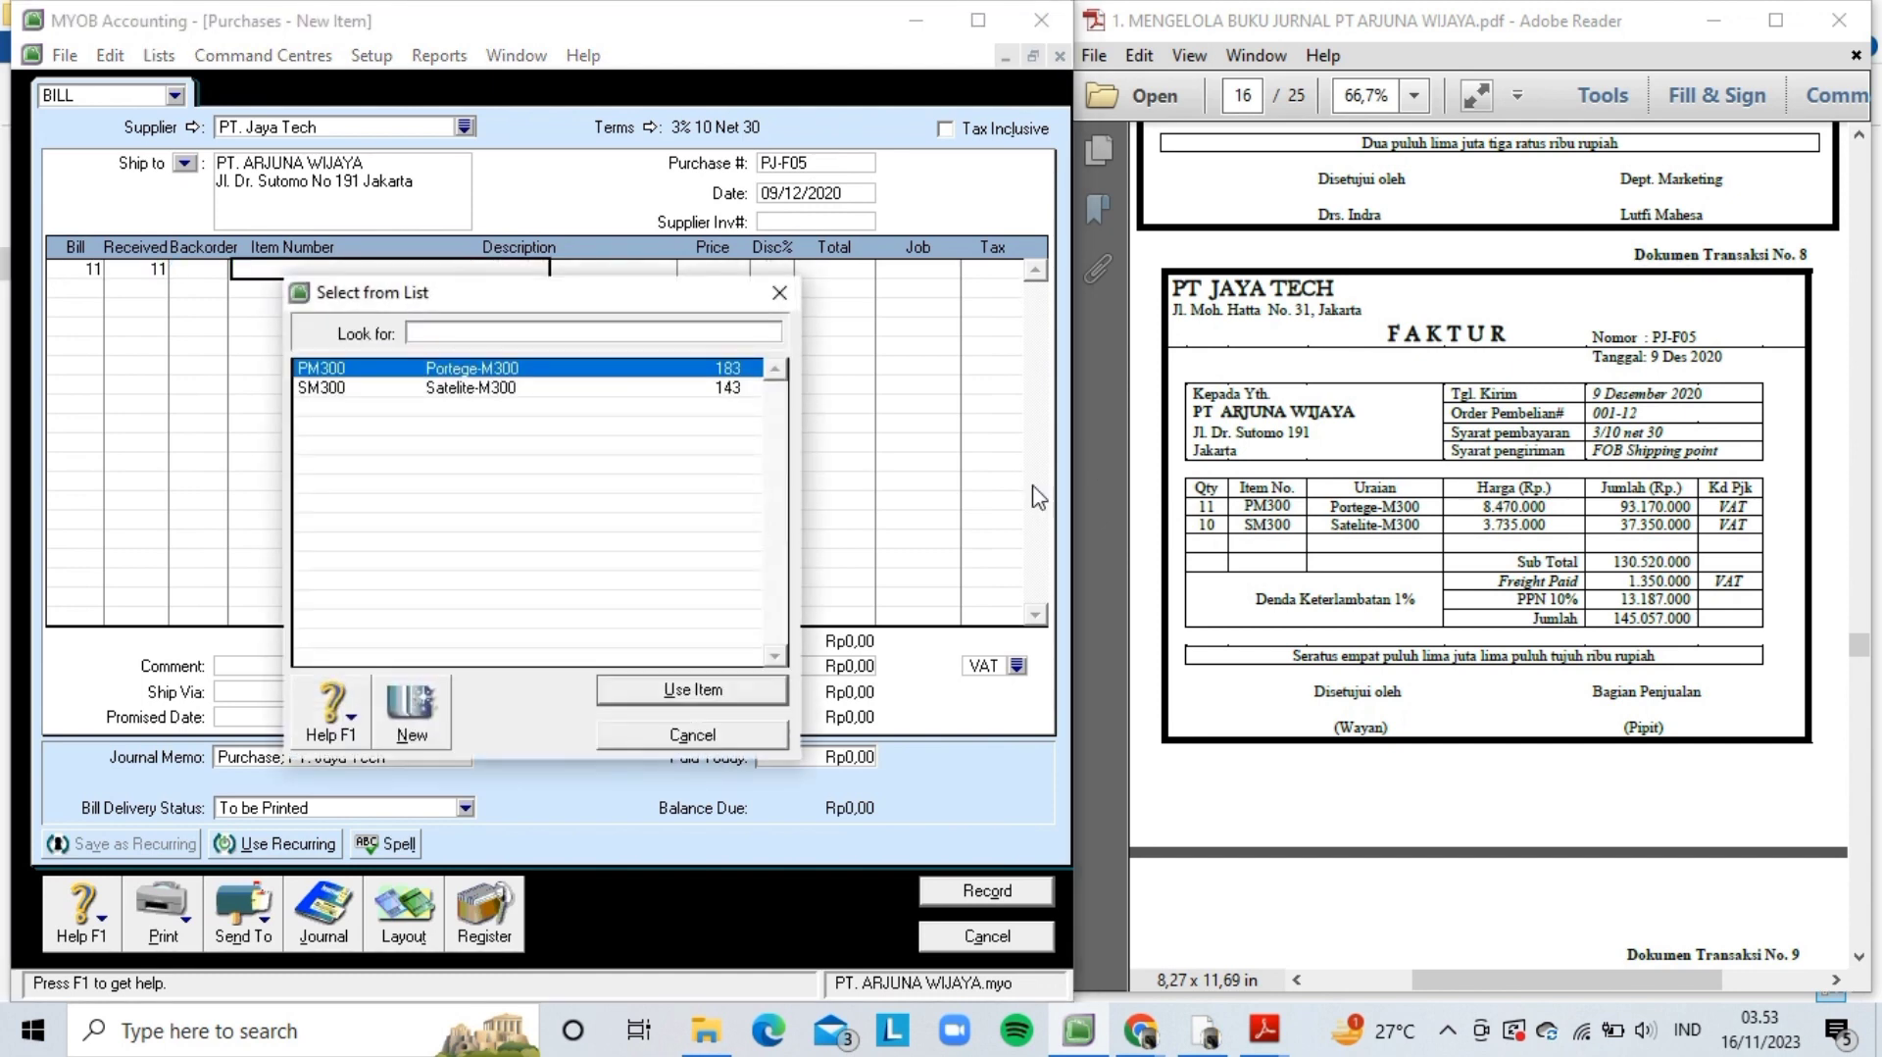
{"action": "double_click", "coordinate": [651, 369]}
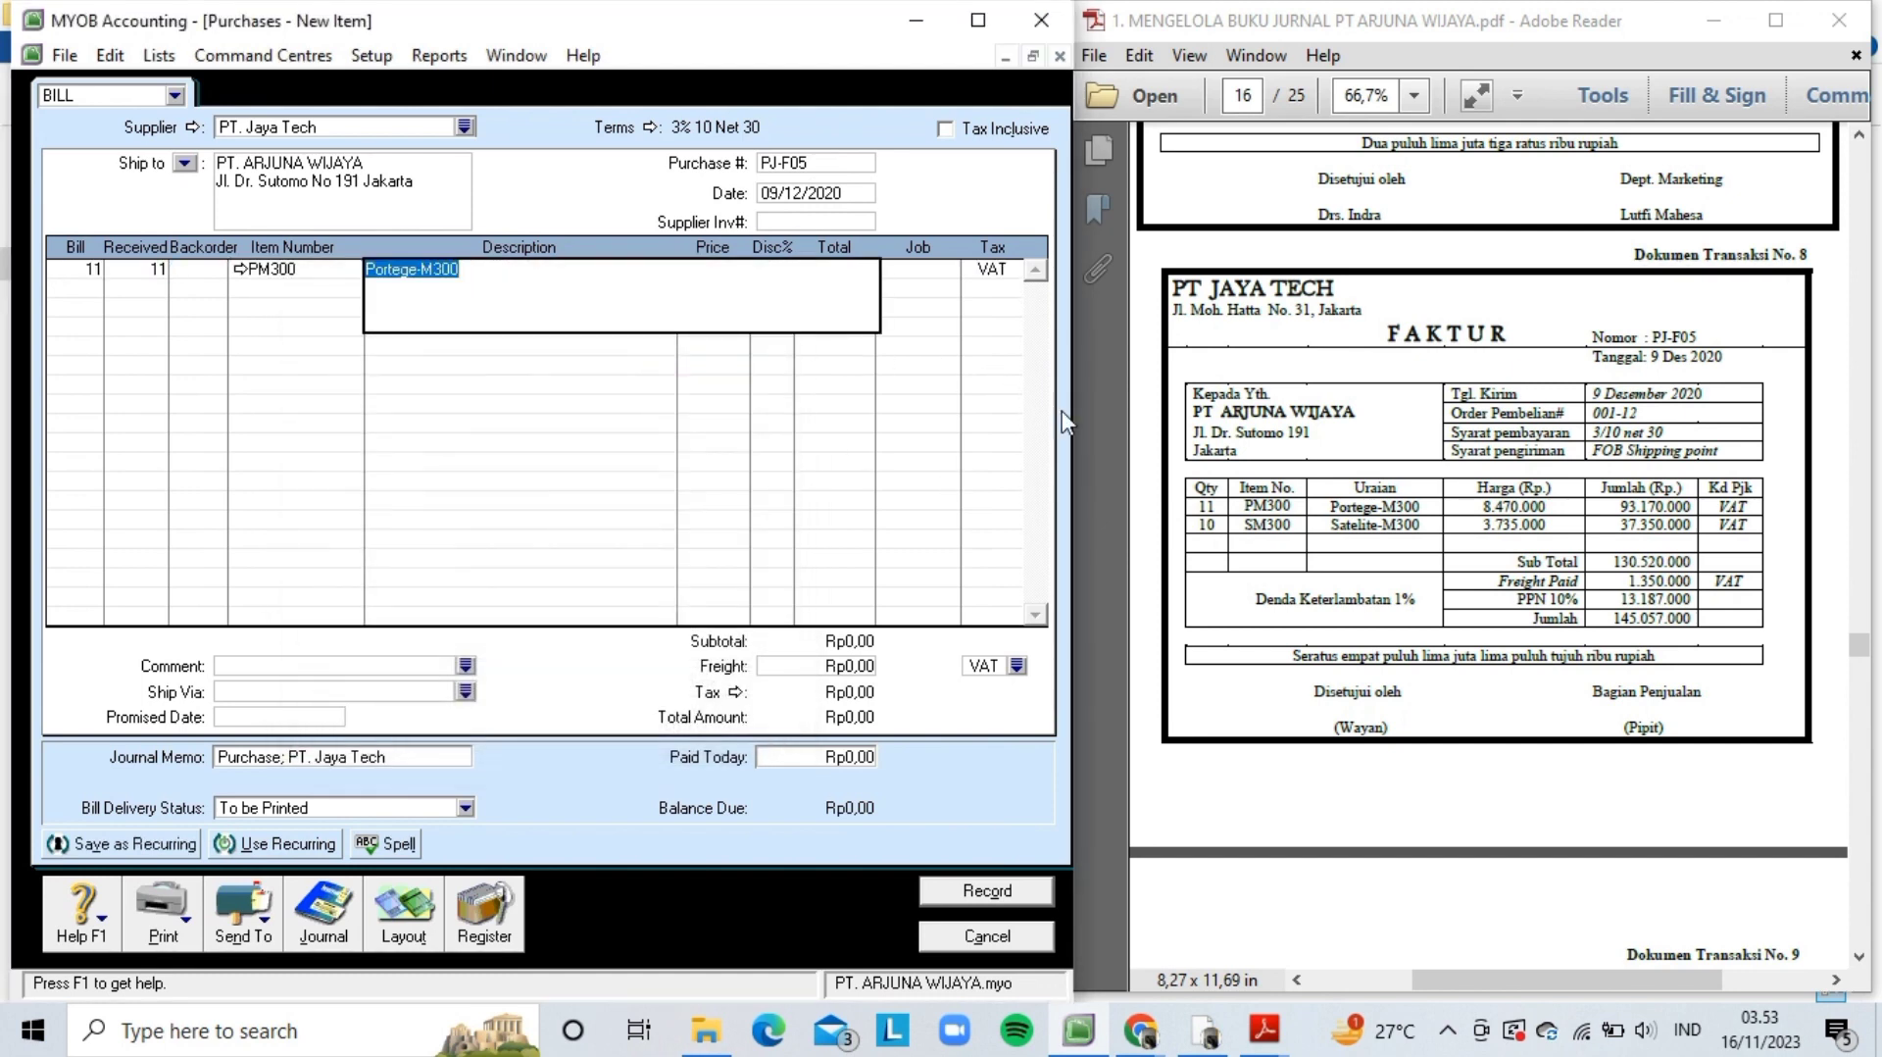
{"action": "key", "text": "Tab"}
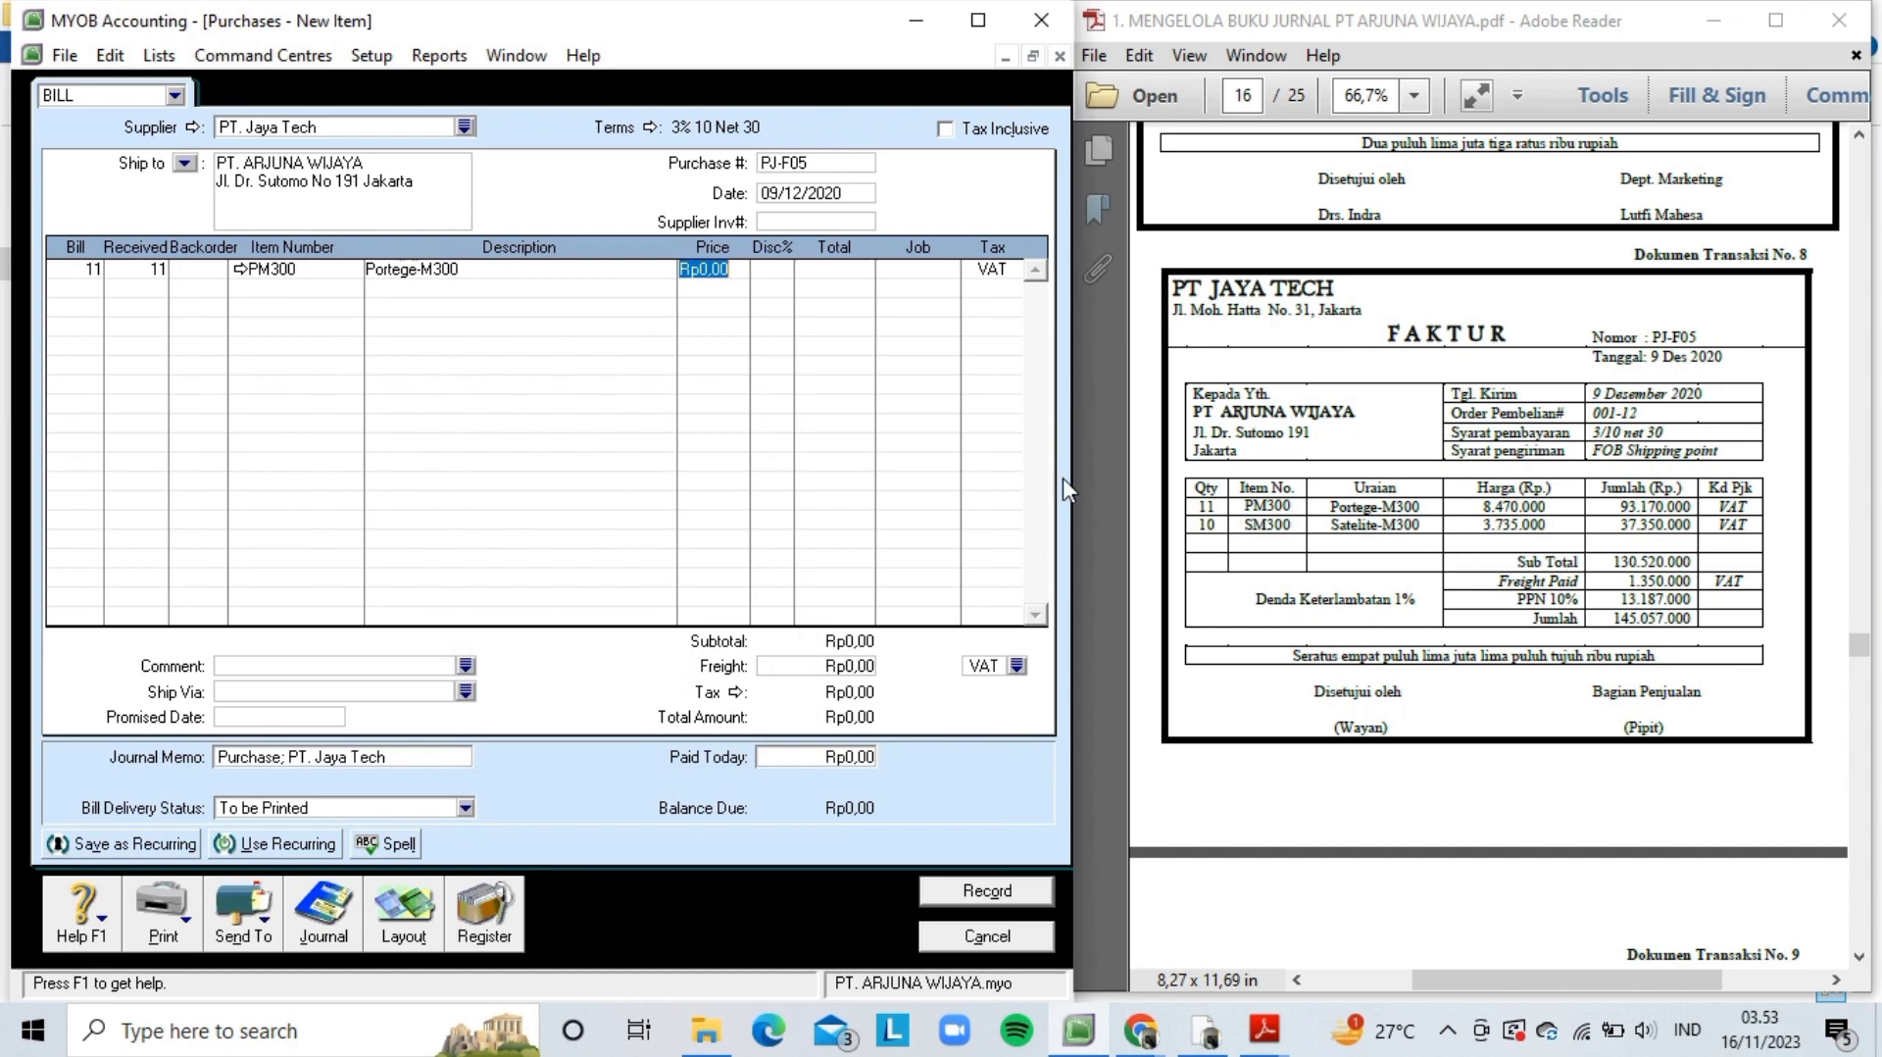
{"action": "type", "text": "8470000"}
{"action": "key", "text": "Tab"}
{"action": "key", "text": "Tab"}
{"action": "key", "text": "Tab"}
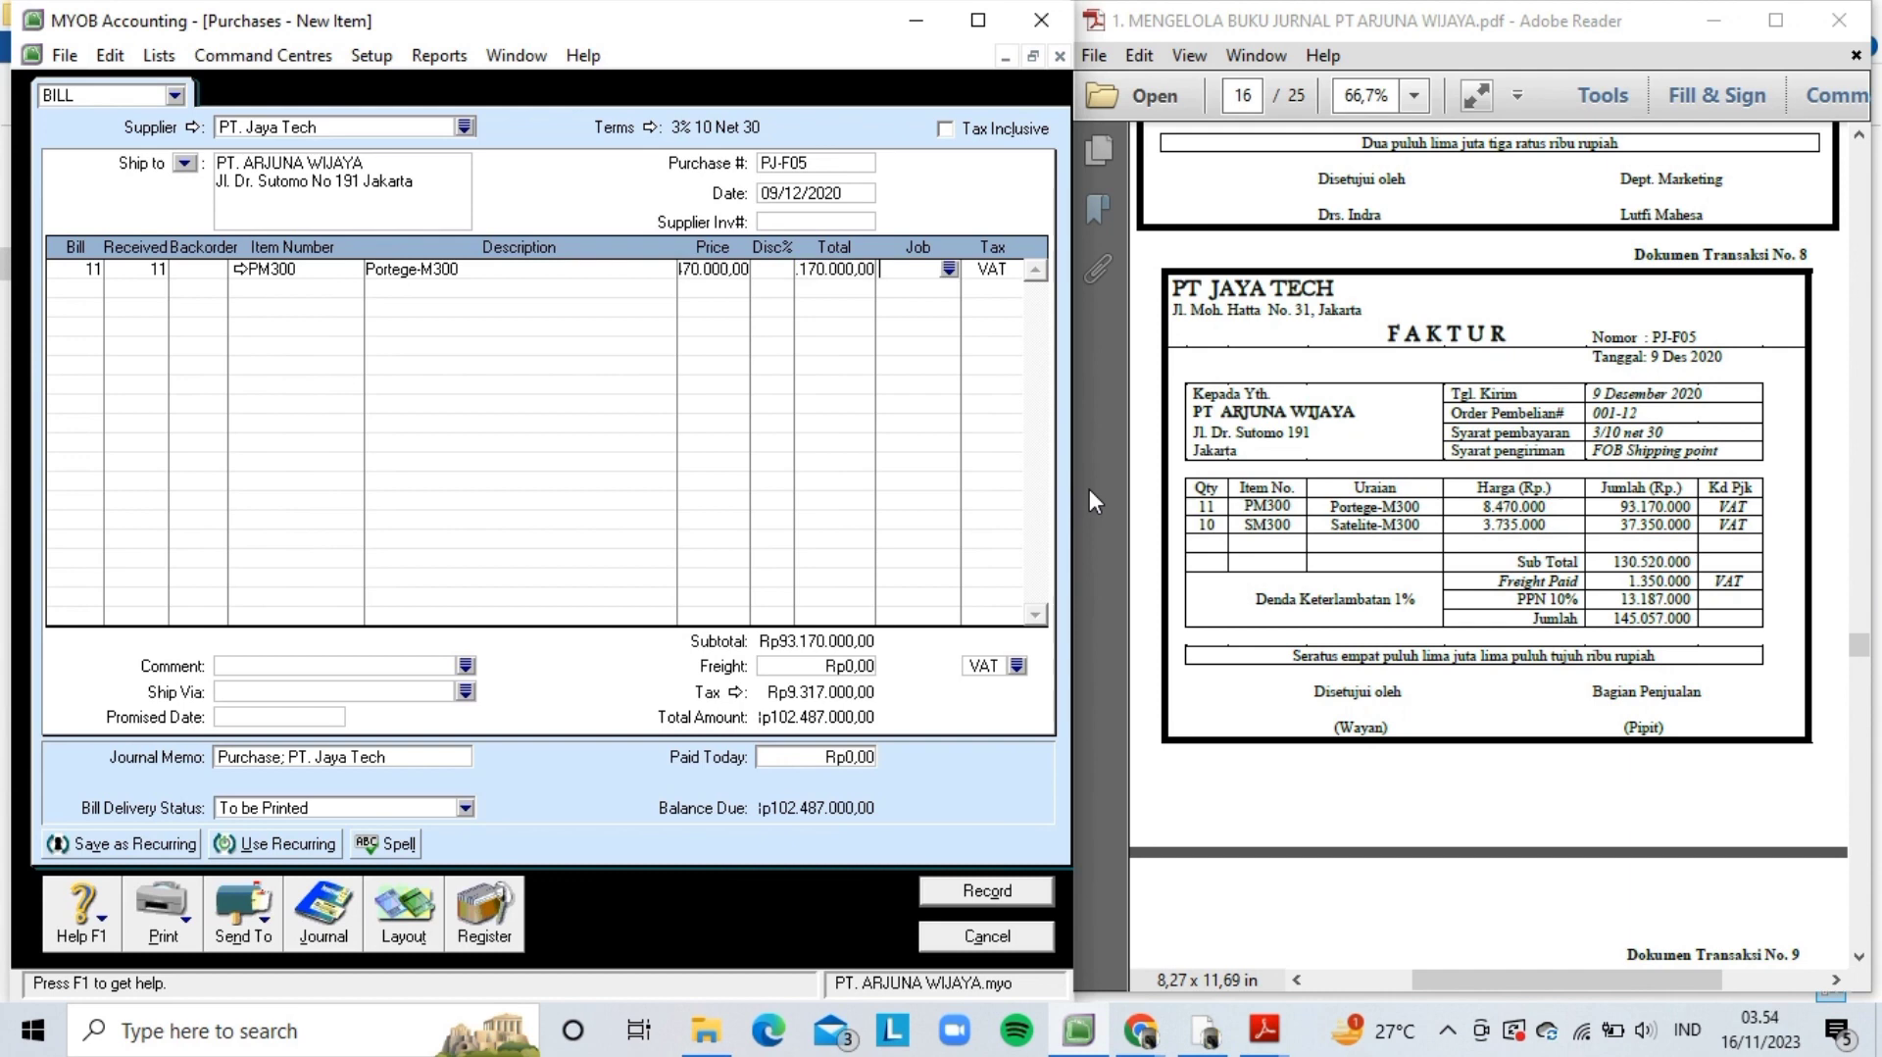
{"action": "key", "text": "Tab"}
{"action": "key", "text": "Tab"}
- Add a second bill line for 10 units of SM300 Satelite-M300 at a price of Rp3.735.000 each
{"action": "key", "text": "Tab"}
{"action": "key", "text": "Tab"}
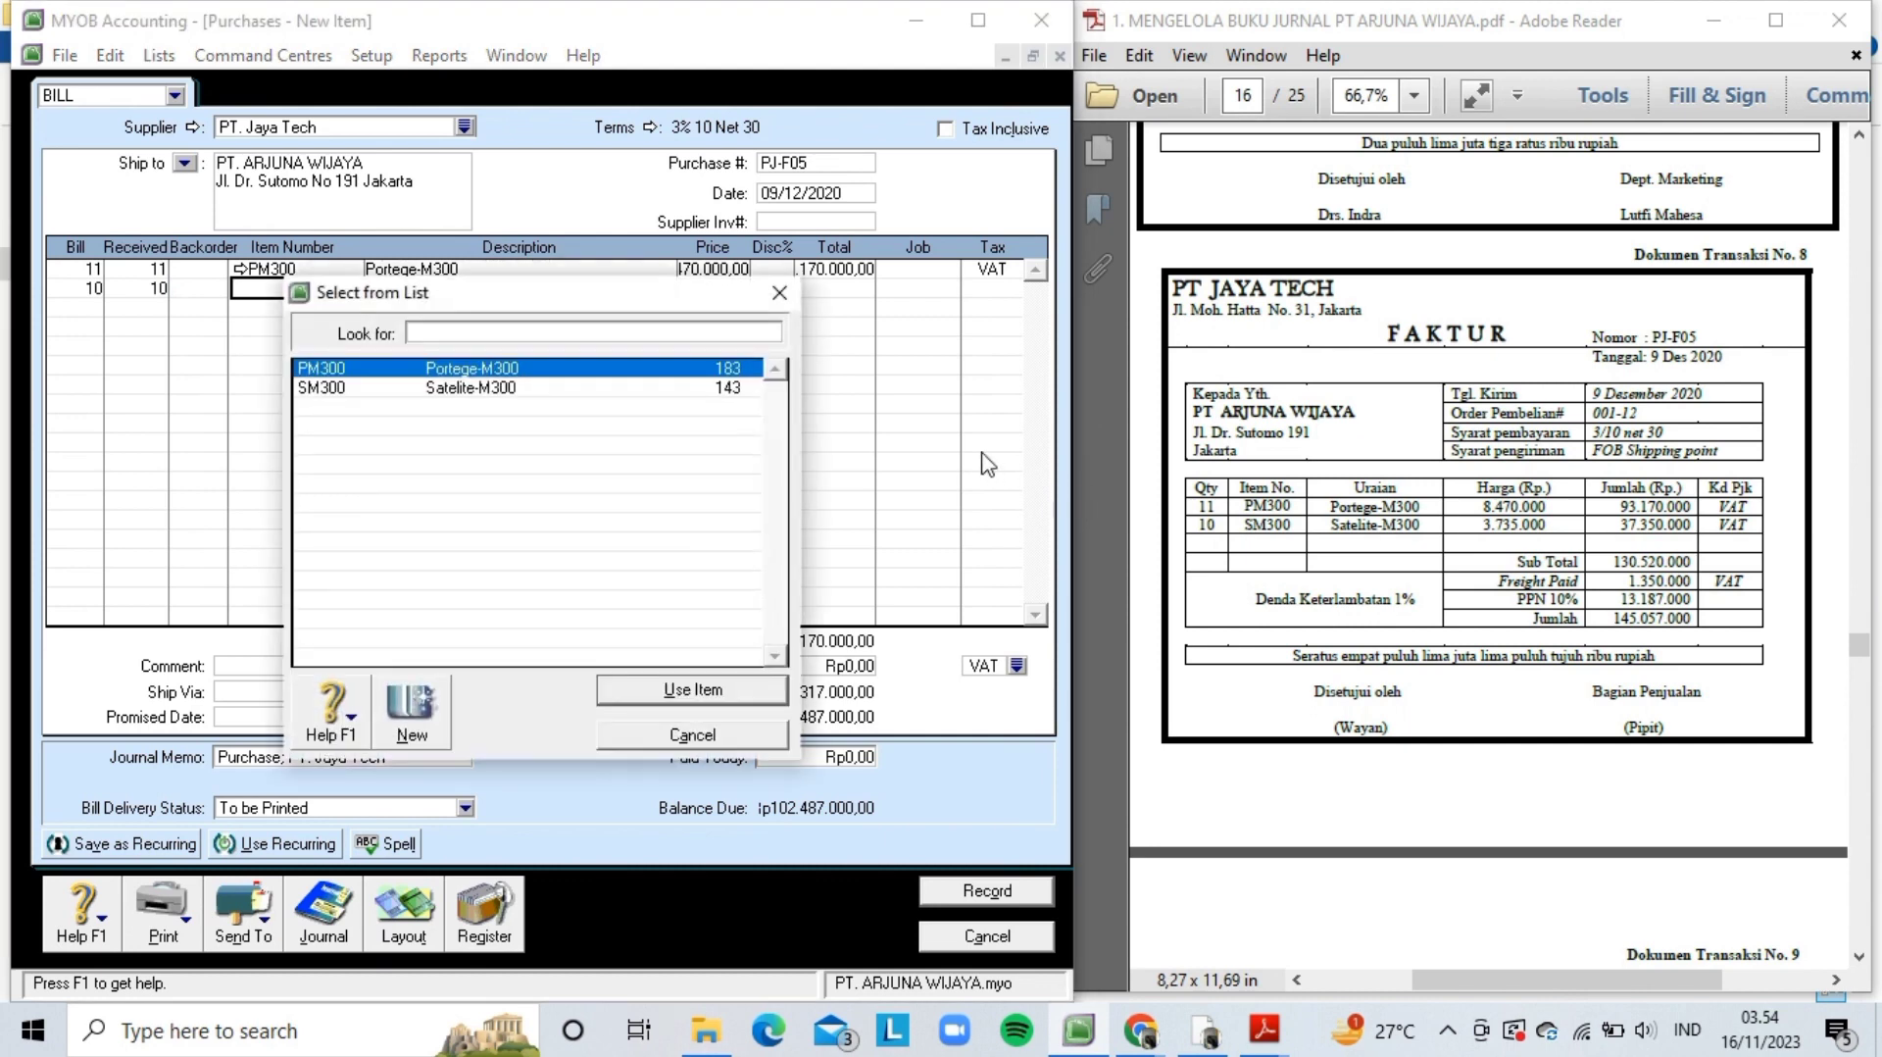
{"action": "left_click", "coordinate": [737, 389]}
{"action": "key", "text": "Tab"}
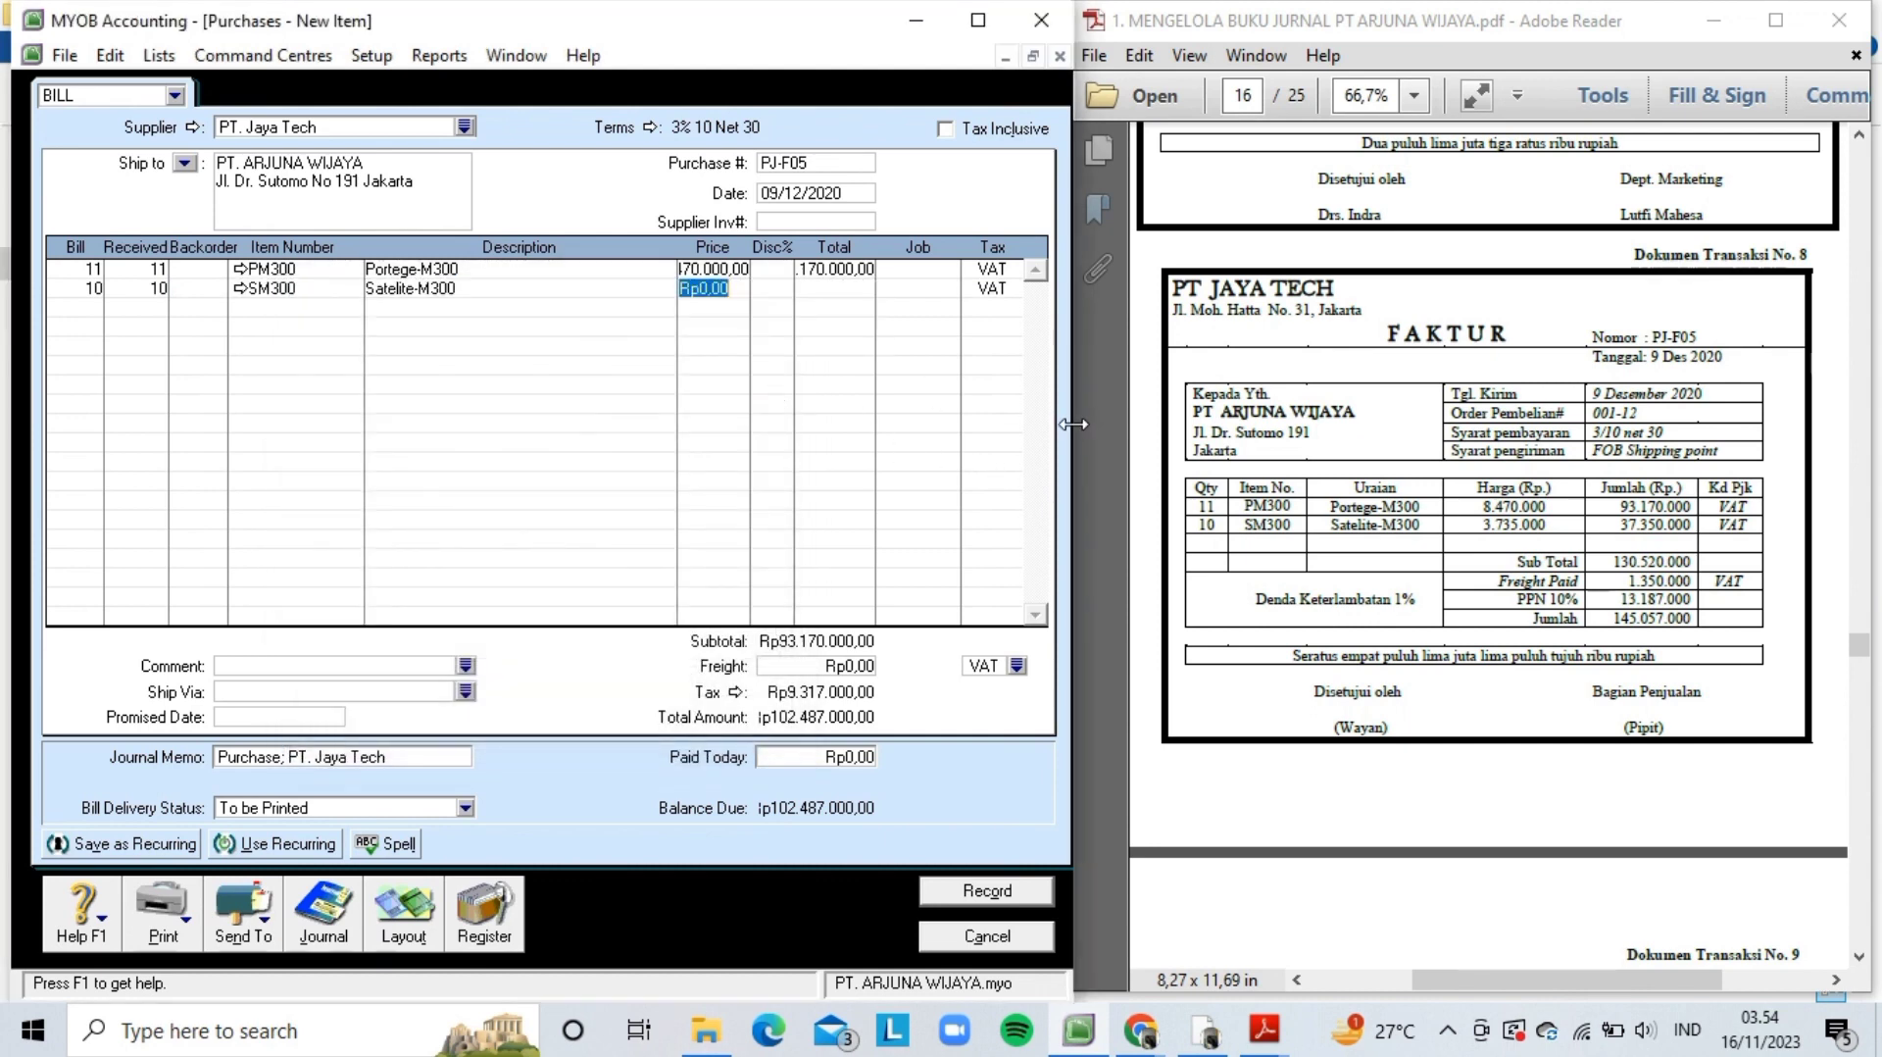
{"action": "type", "text": "3"}
{"action": "key", "text": "Tab"}
{"action": "key", "text": "Tab"}
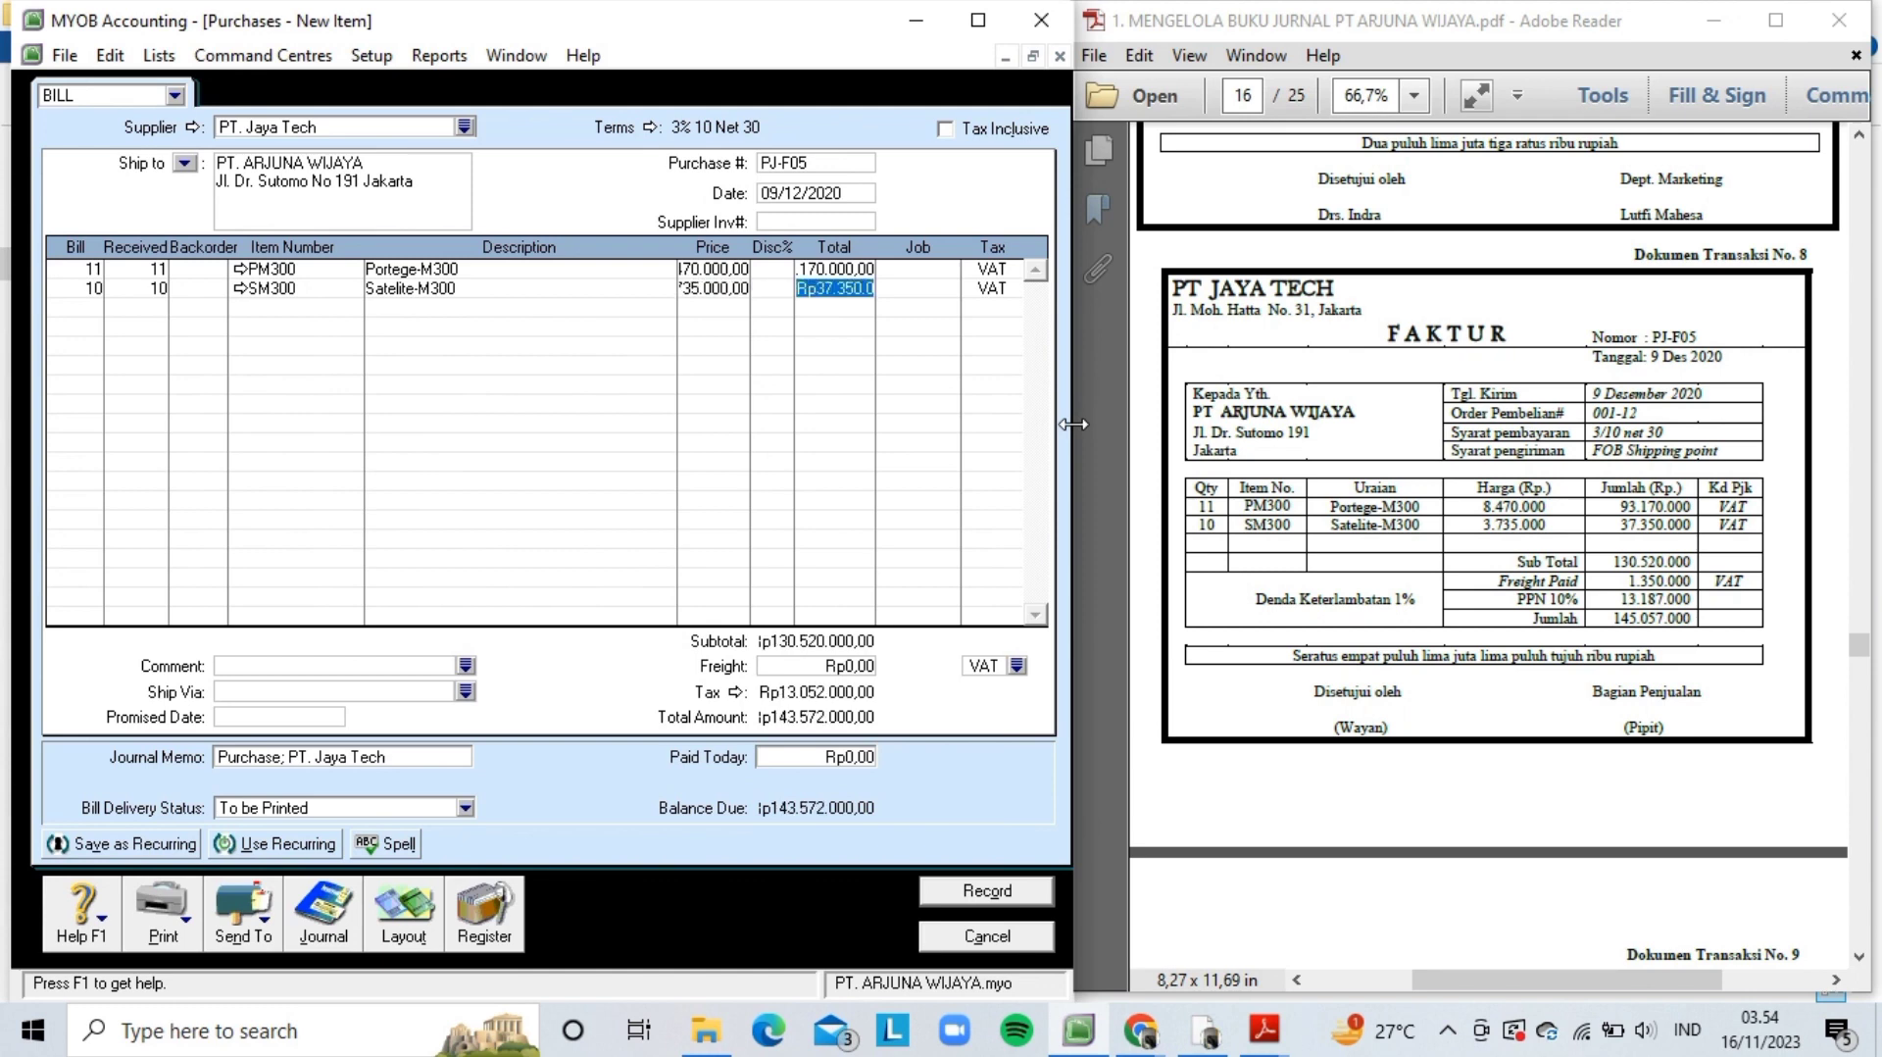
{"action": "key", "text": "Tab"}
{"action": "key", "text": "Tab"}
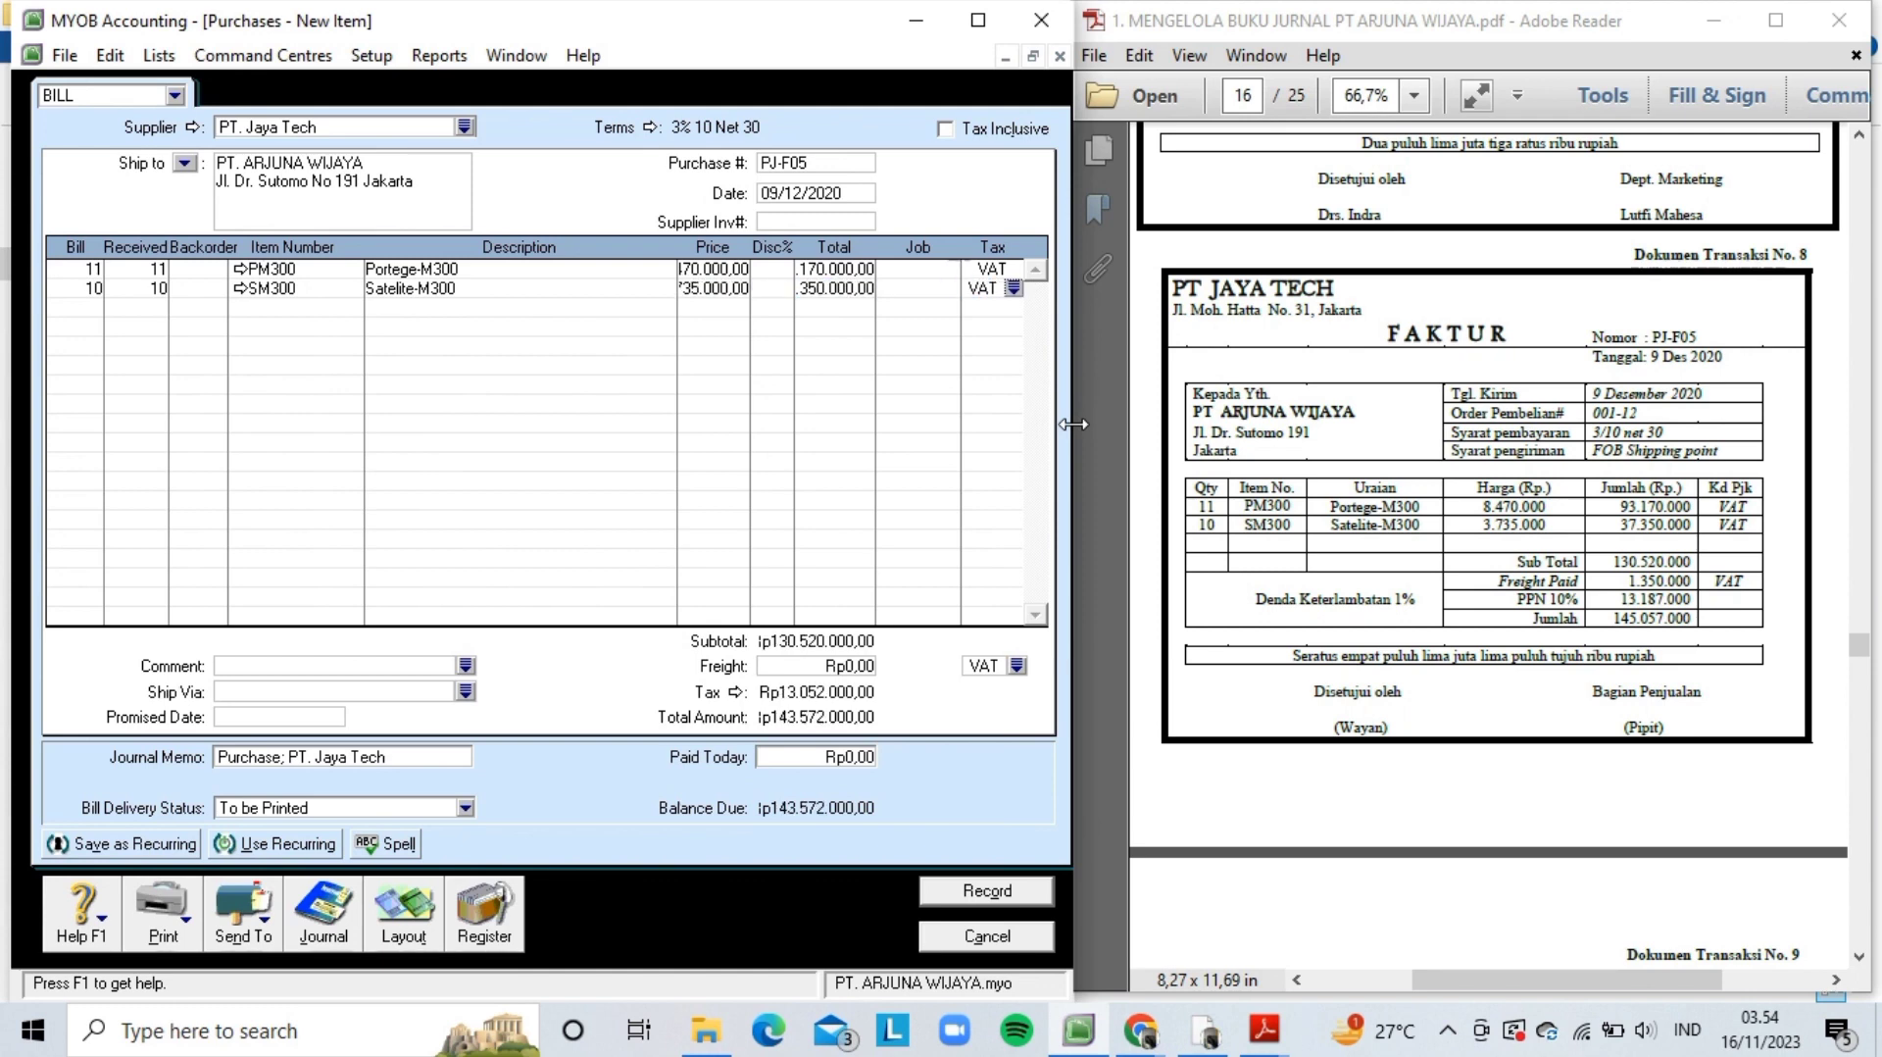
{"action": "key", "text": "Tab"}
- Set the bill's freight to Rp1.350.000 with the VAT tax code
{"action": "left_click", "coordinate": [831, 669]}
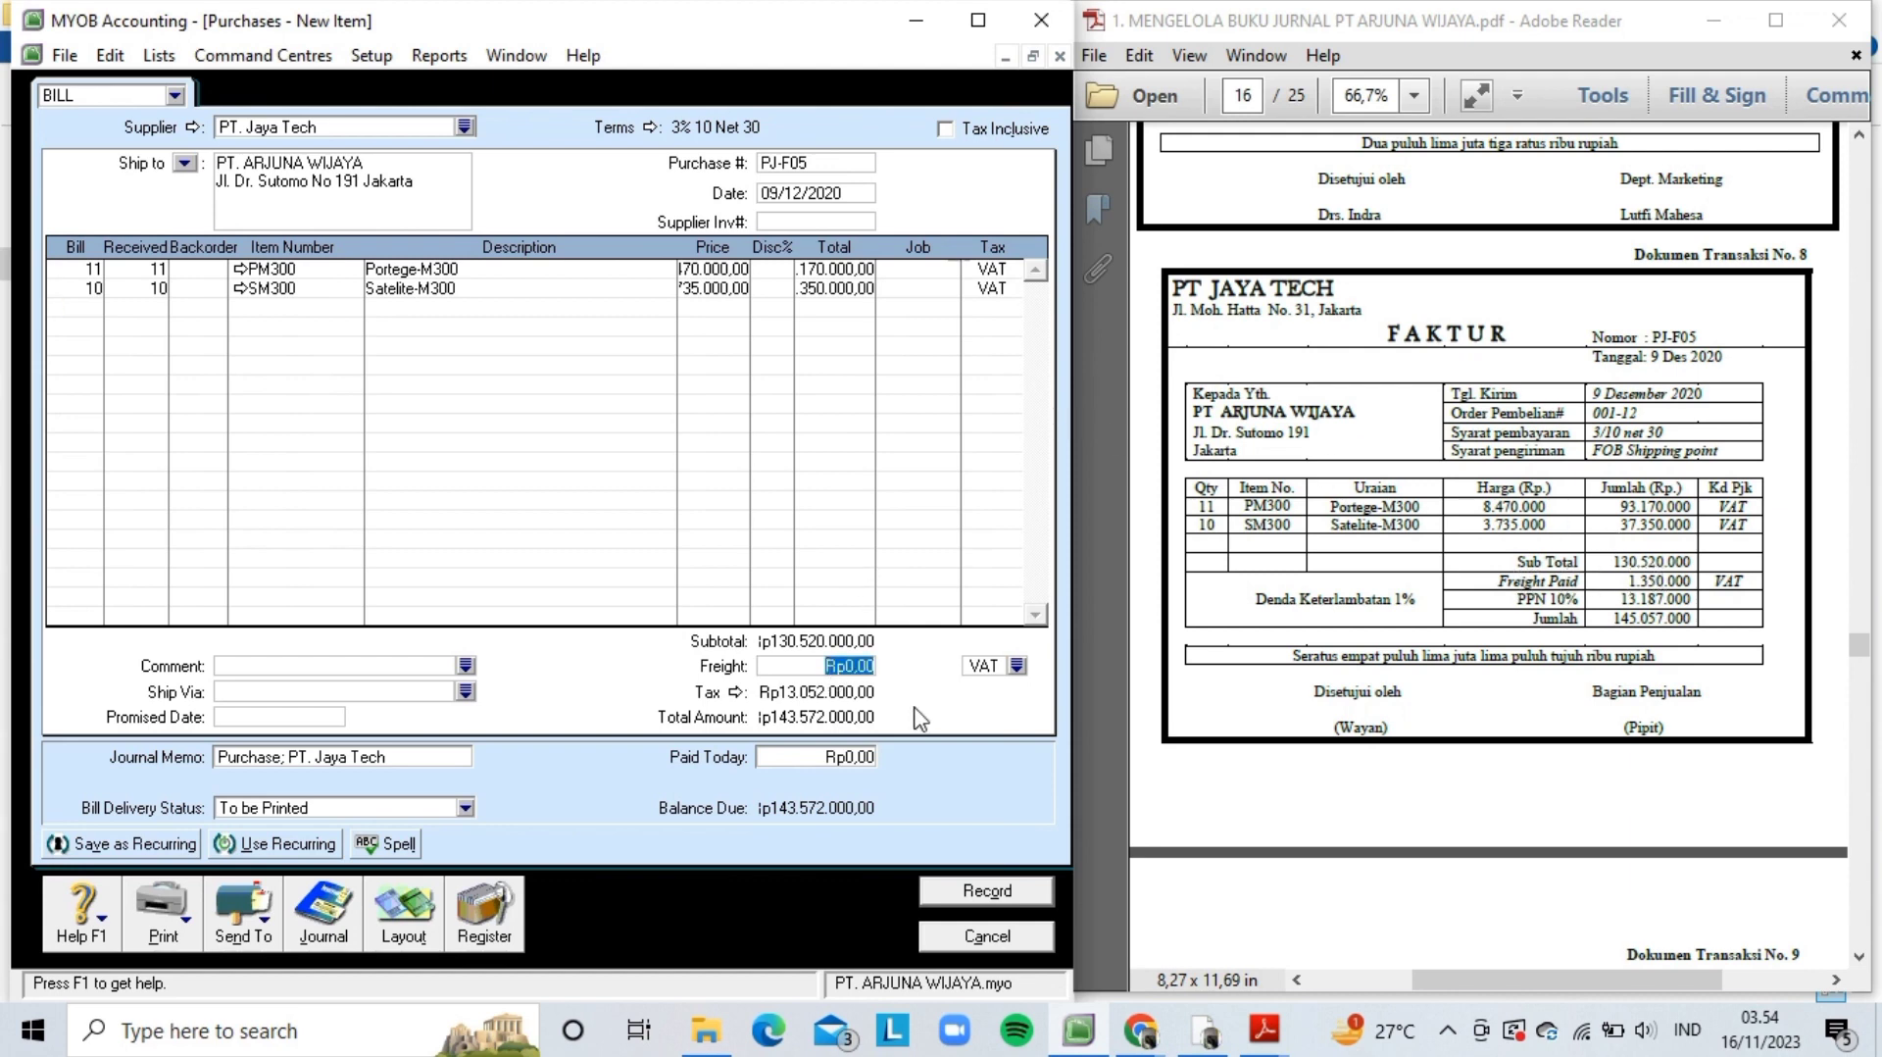
{"action": "type", "text": "1350000"}
{"action": "key", "text": "Tab"}
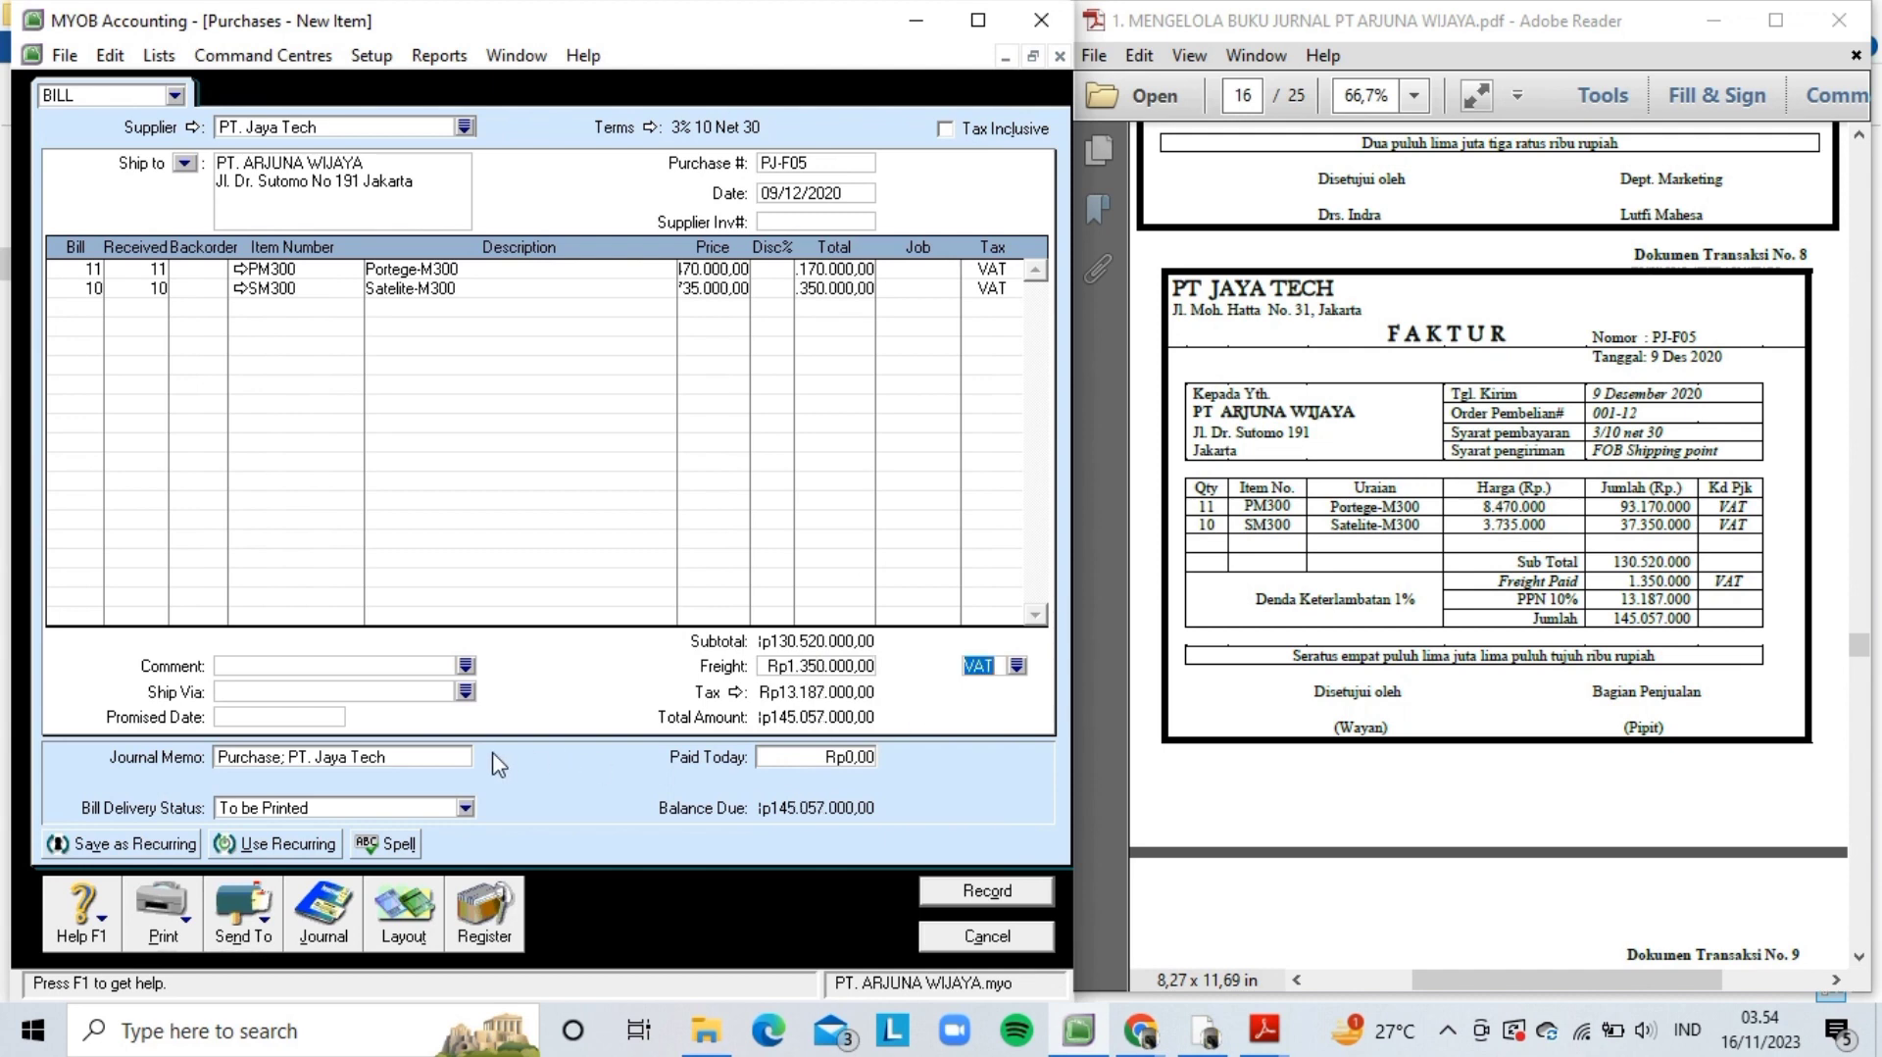
- Change the bill's journal memo to "Pembelian kredit dari PT. Jaya Tech"
{"action": "left_click", "coordinate": [286, 761]}
{"action": "key", "text": "BackSpace"}
{"action": "key", "text": "BackSpace"}
{"action": "key", "text": "BackSpace"}
{"action": "key", "text": "BackSpace"}
{"action": "key", "text": "BackSpace"}
{"action": "key", "text": "BackSpace"}
{"action": "key", "text": "BackSpace"}
{"action": "key", "text": "BackSpace"}
{"action": "key", "text": "Caps_Lock"}
{"action": "type", "text": "embe"}
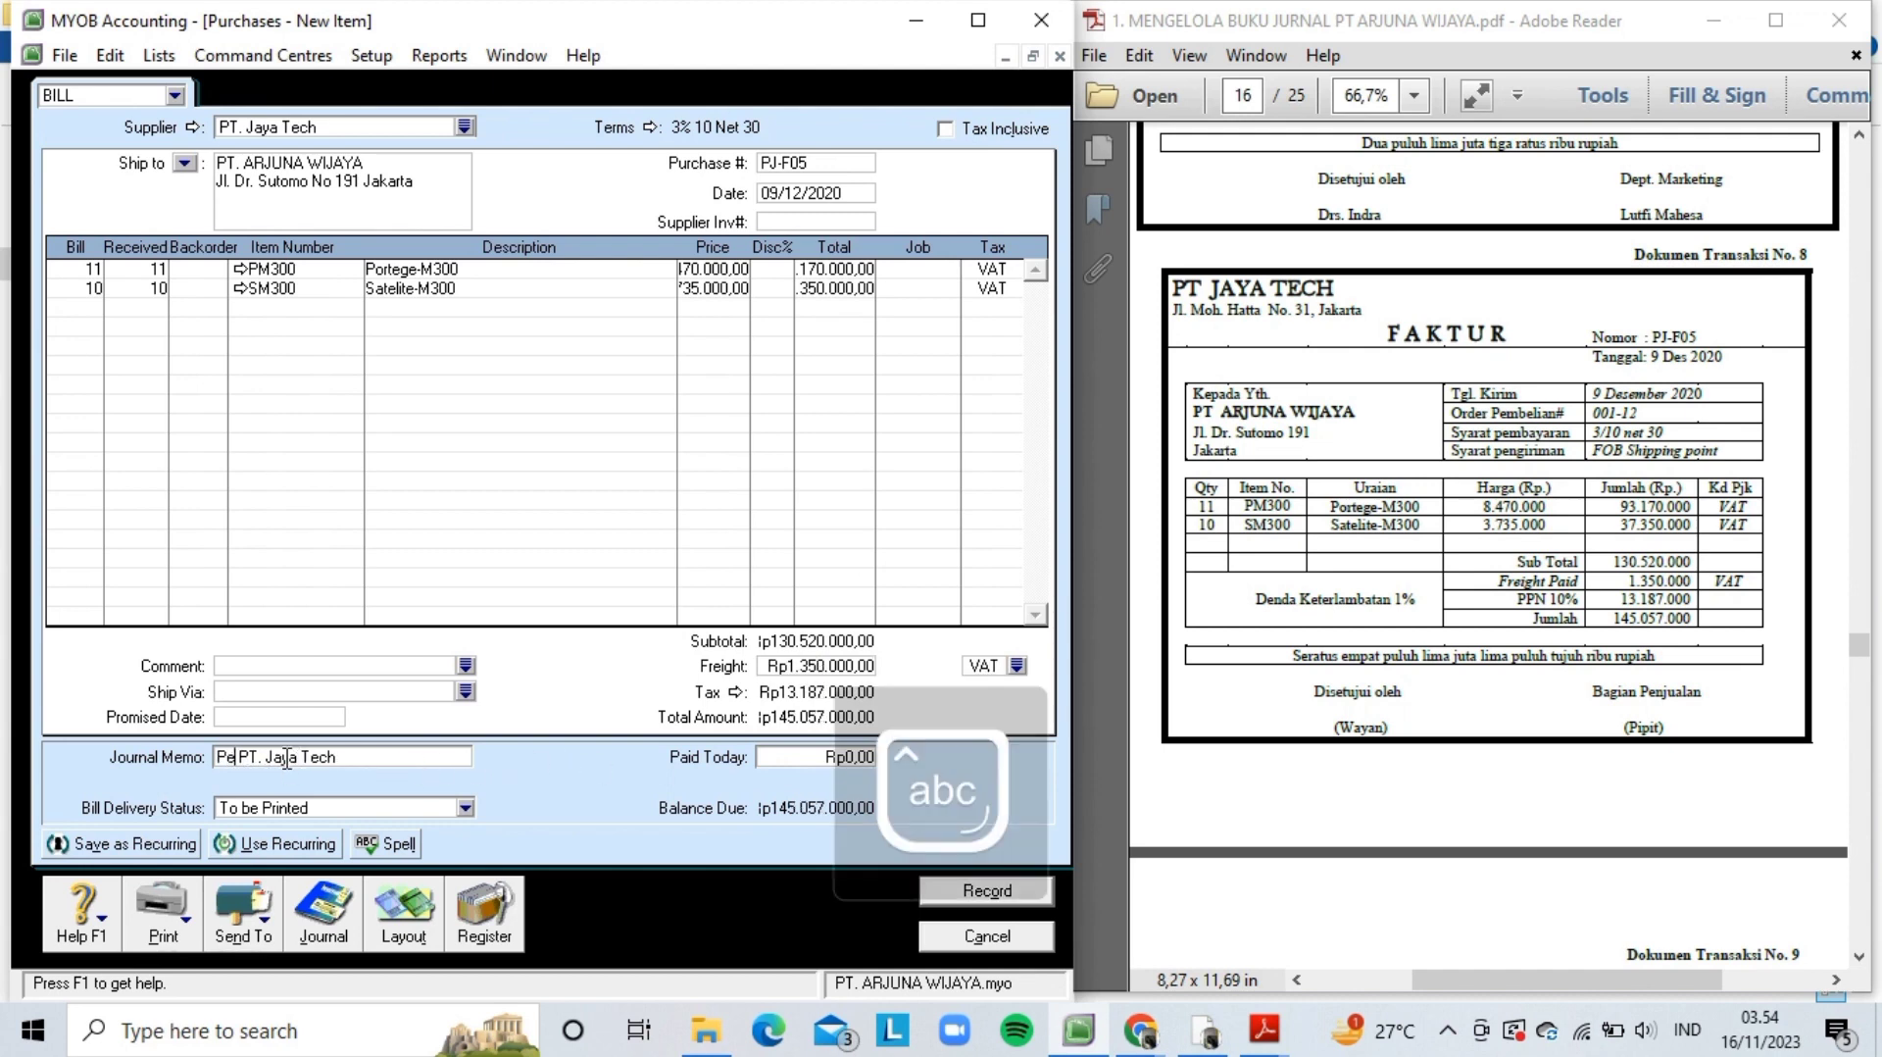
{"action": "type", "text": "lian kre"}
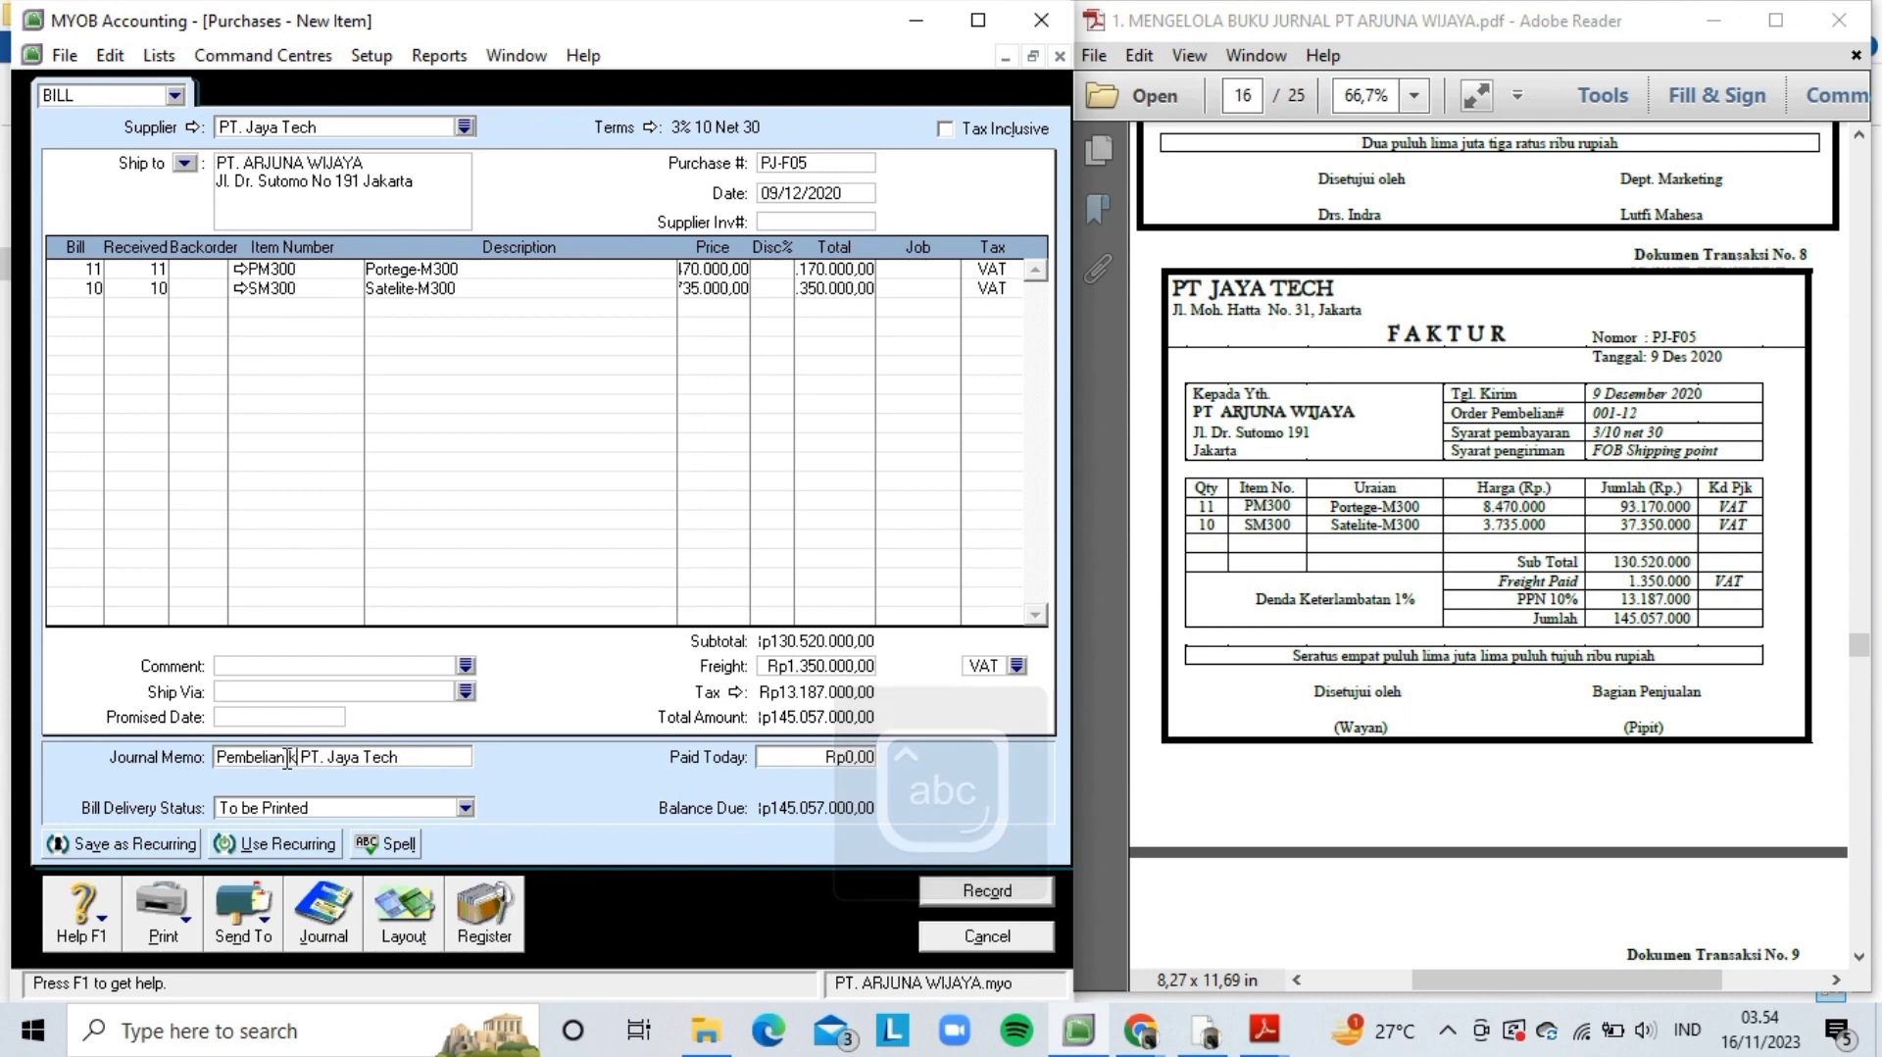
{"action": "type", "text": "d"}
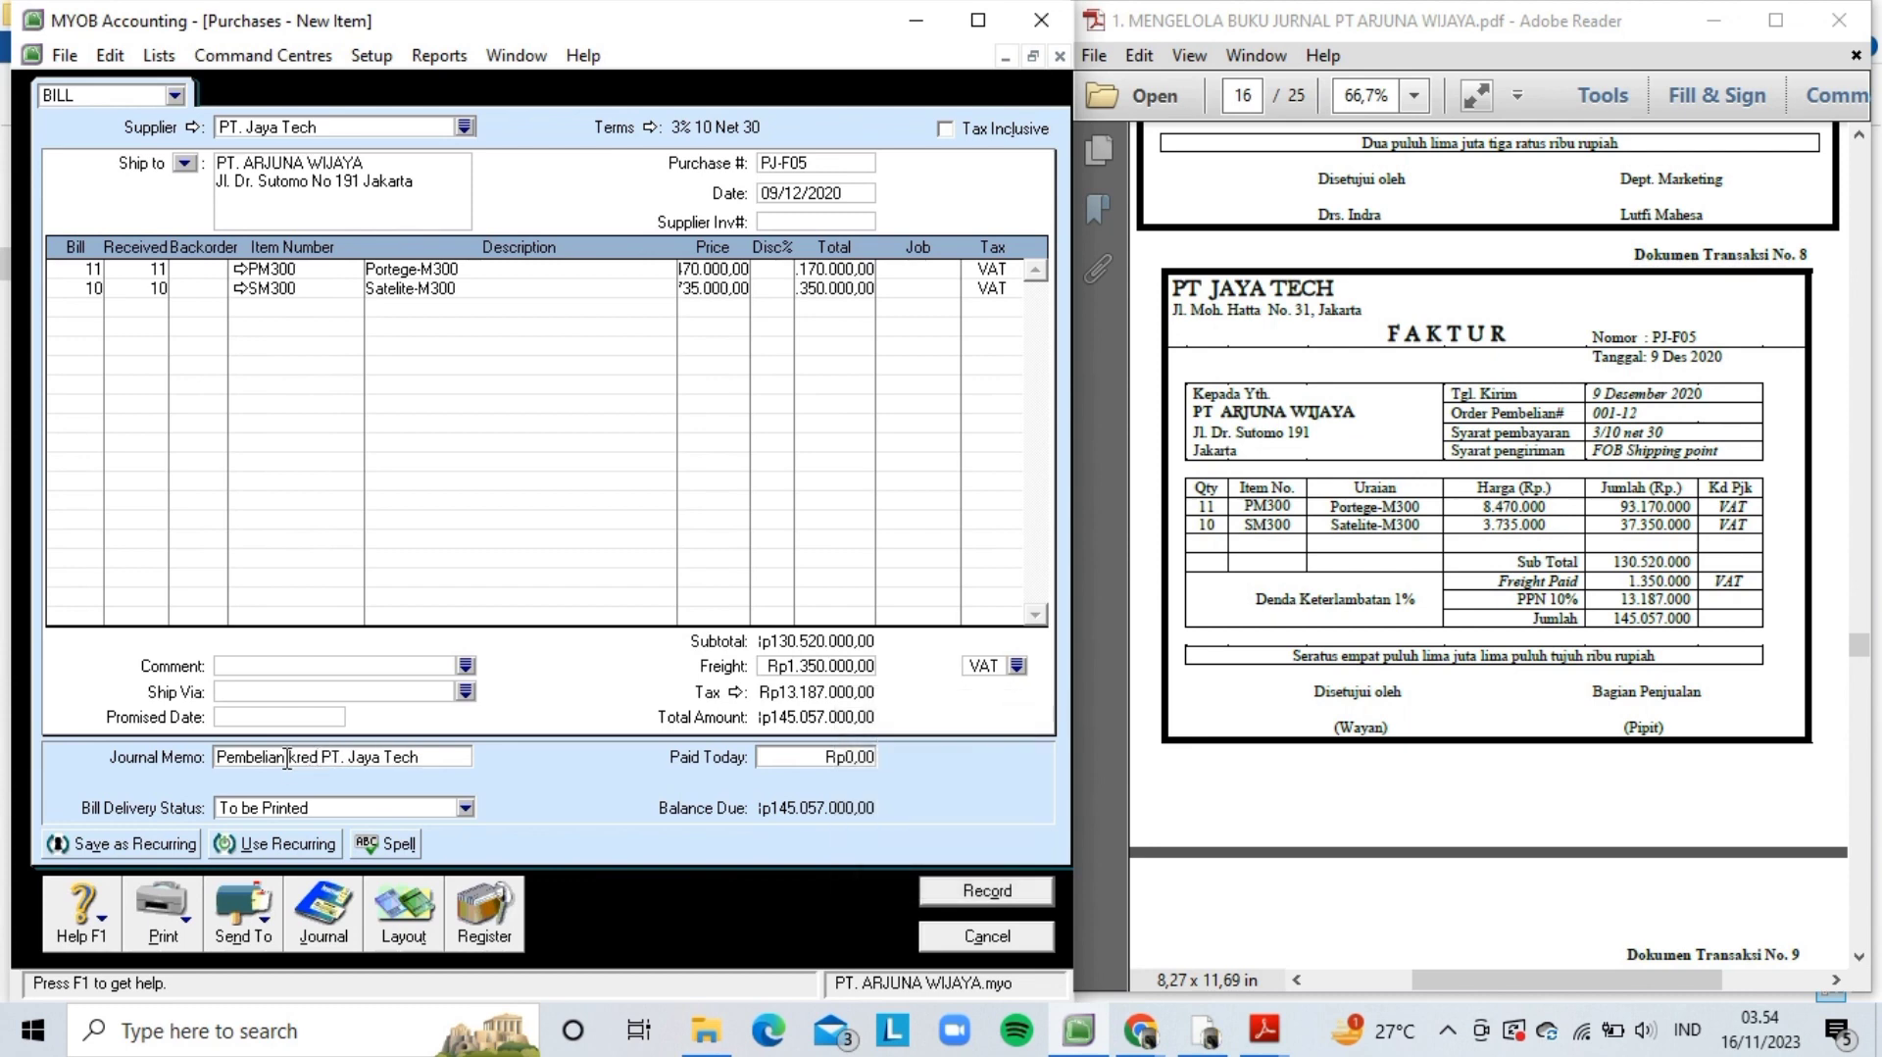
{"action": "type", "text": "it dari"}
{"action": "key", "text": "Tab"}
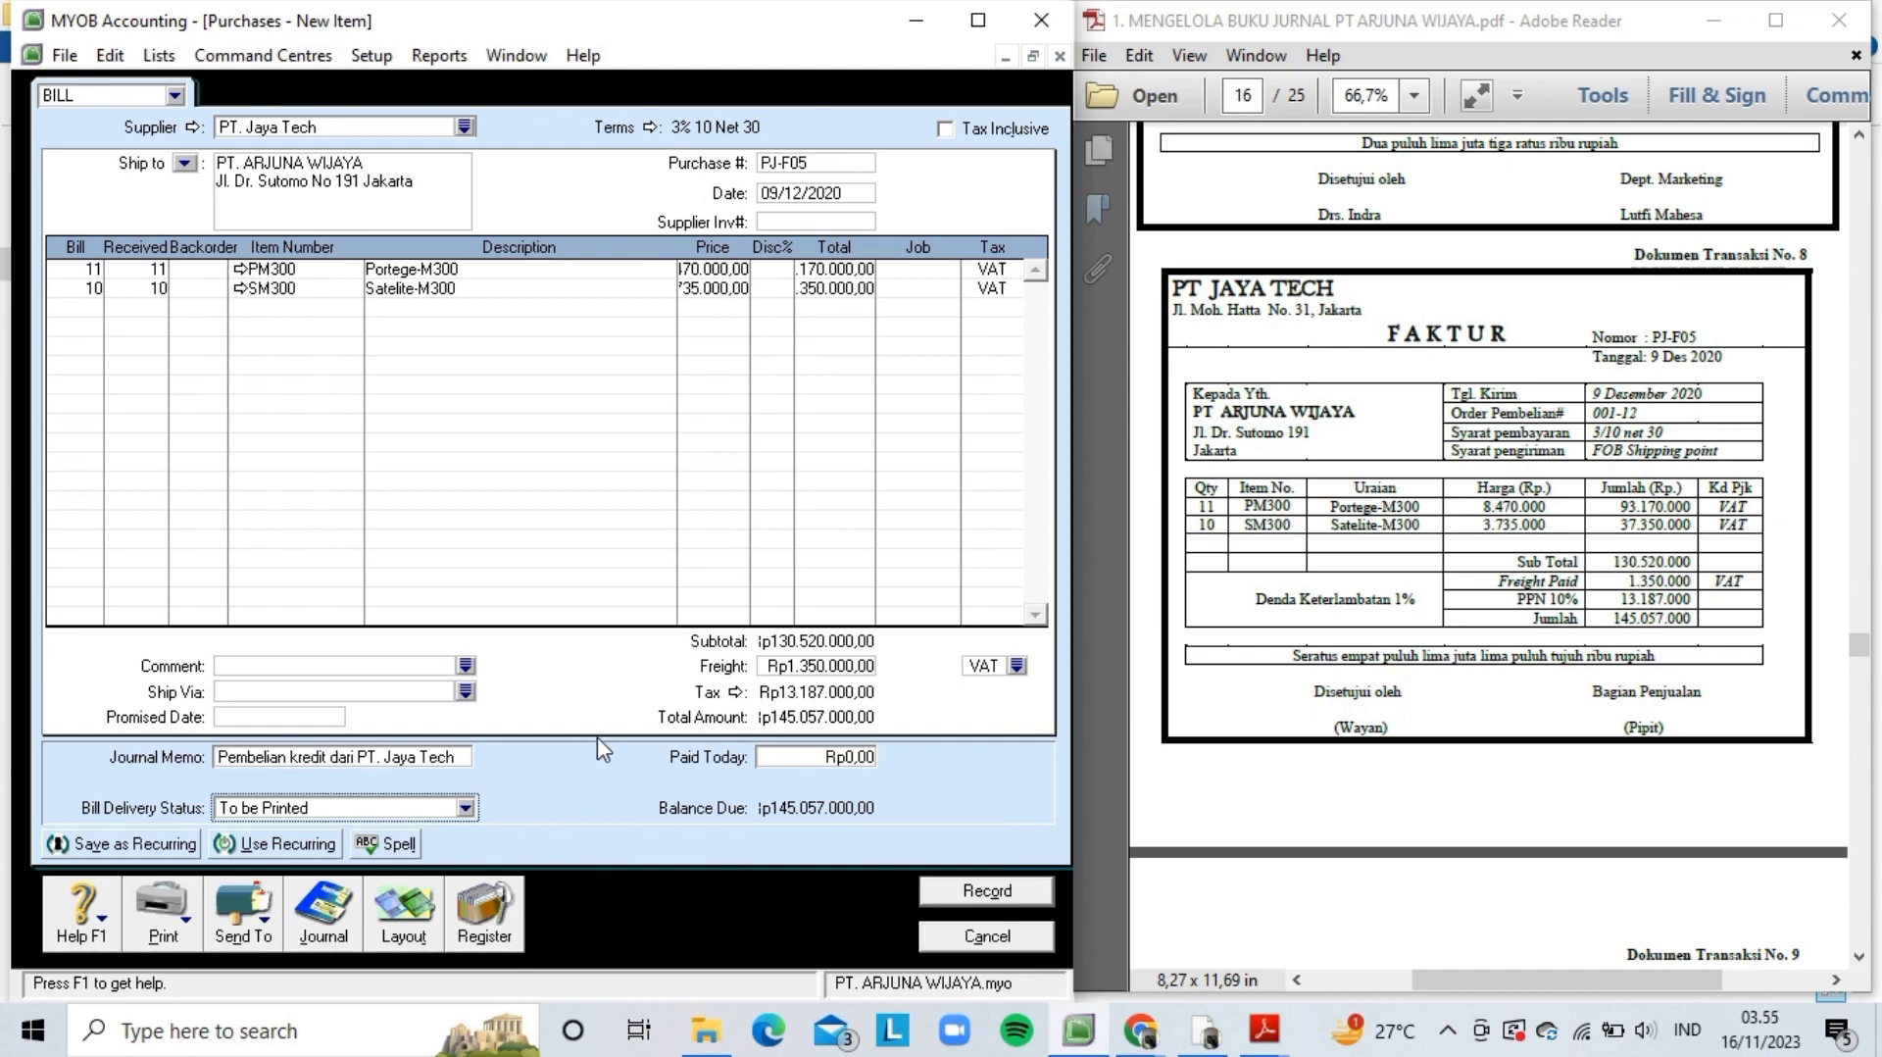
- Check the journal recap of purchase PJ-F05, record it without changing the tax code, and close the purchase form
{"action": "key", "text": "ctrl+r"}
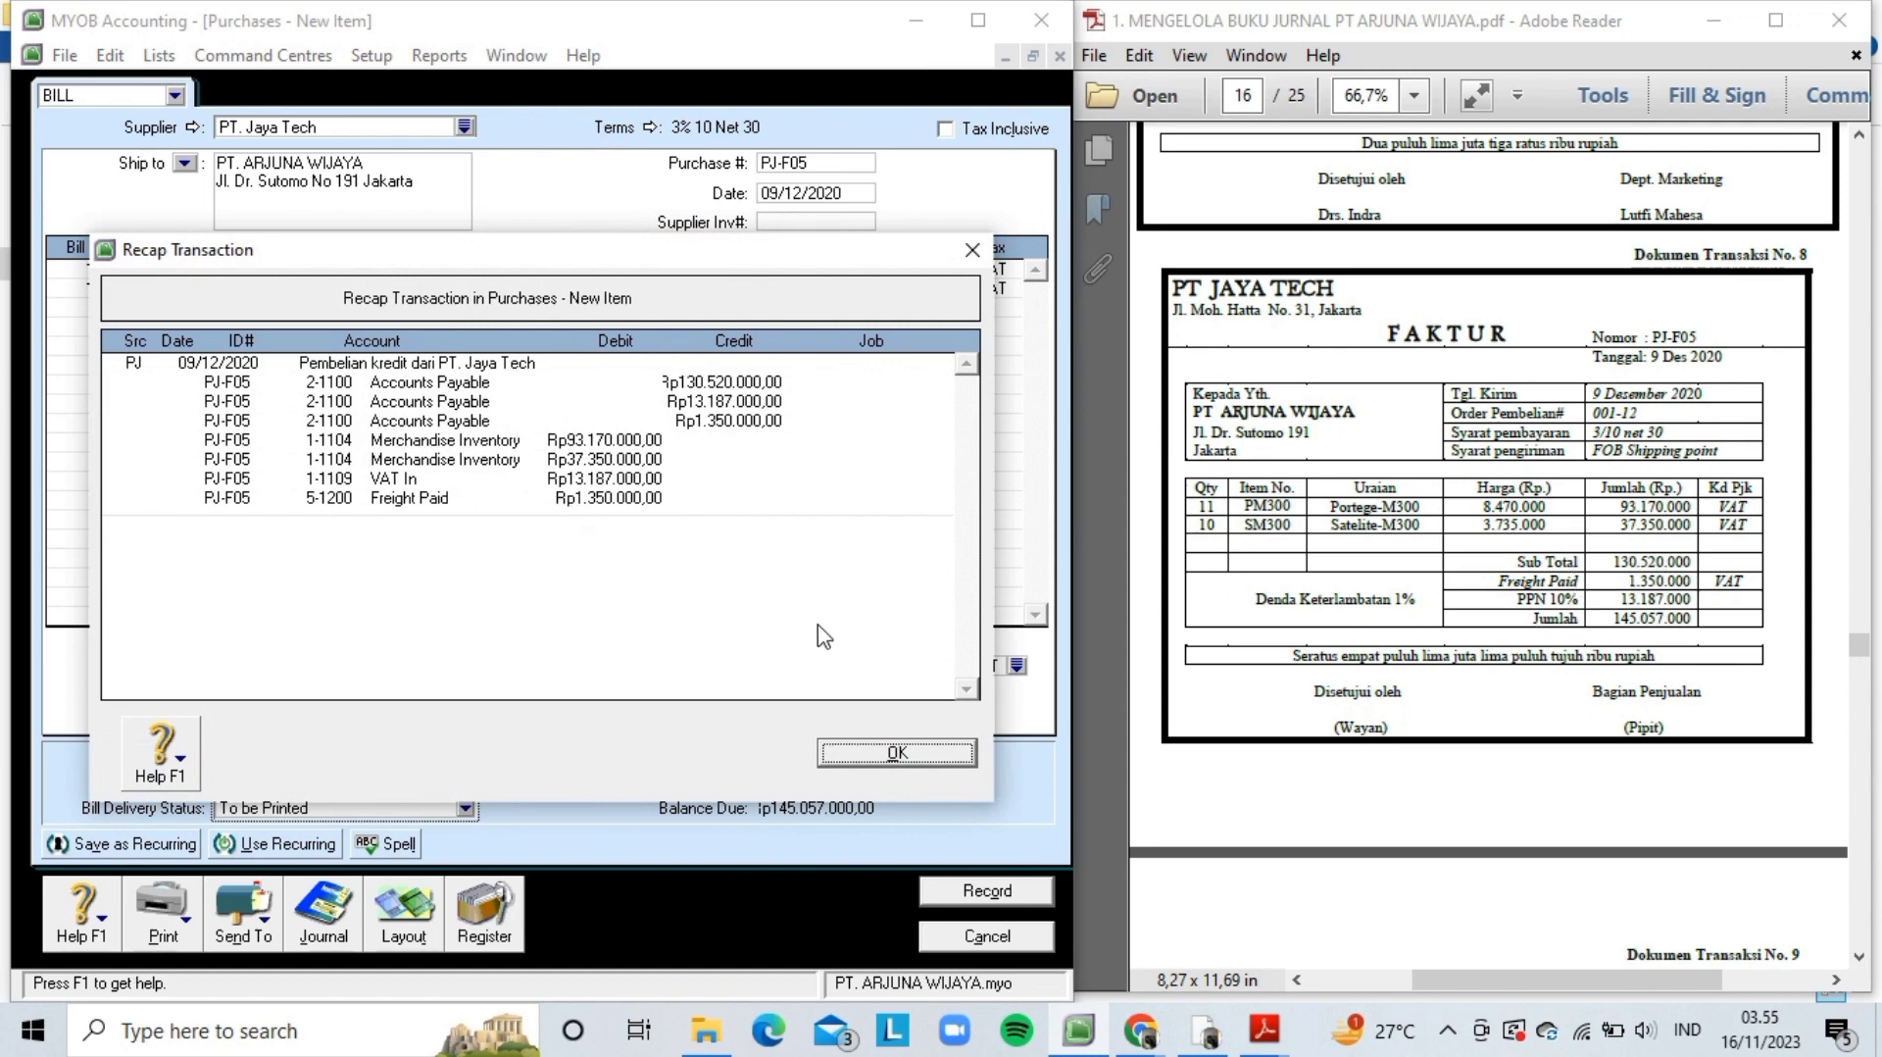
{"action": "left_click", "coordinate": [866, 771]}
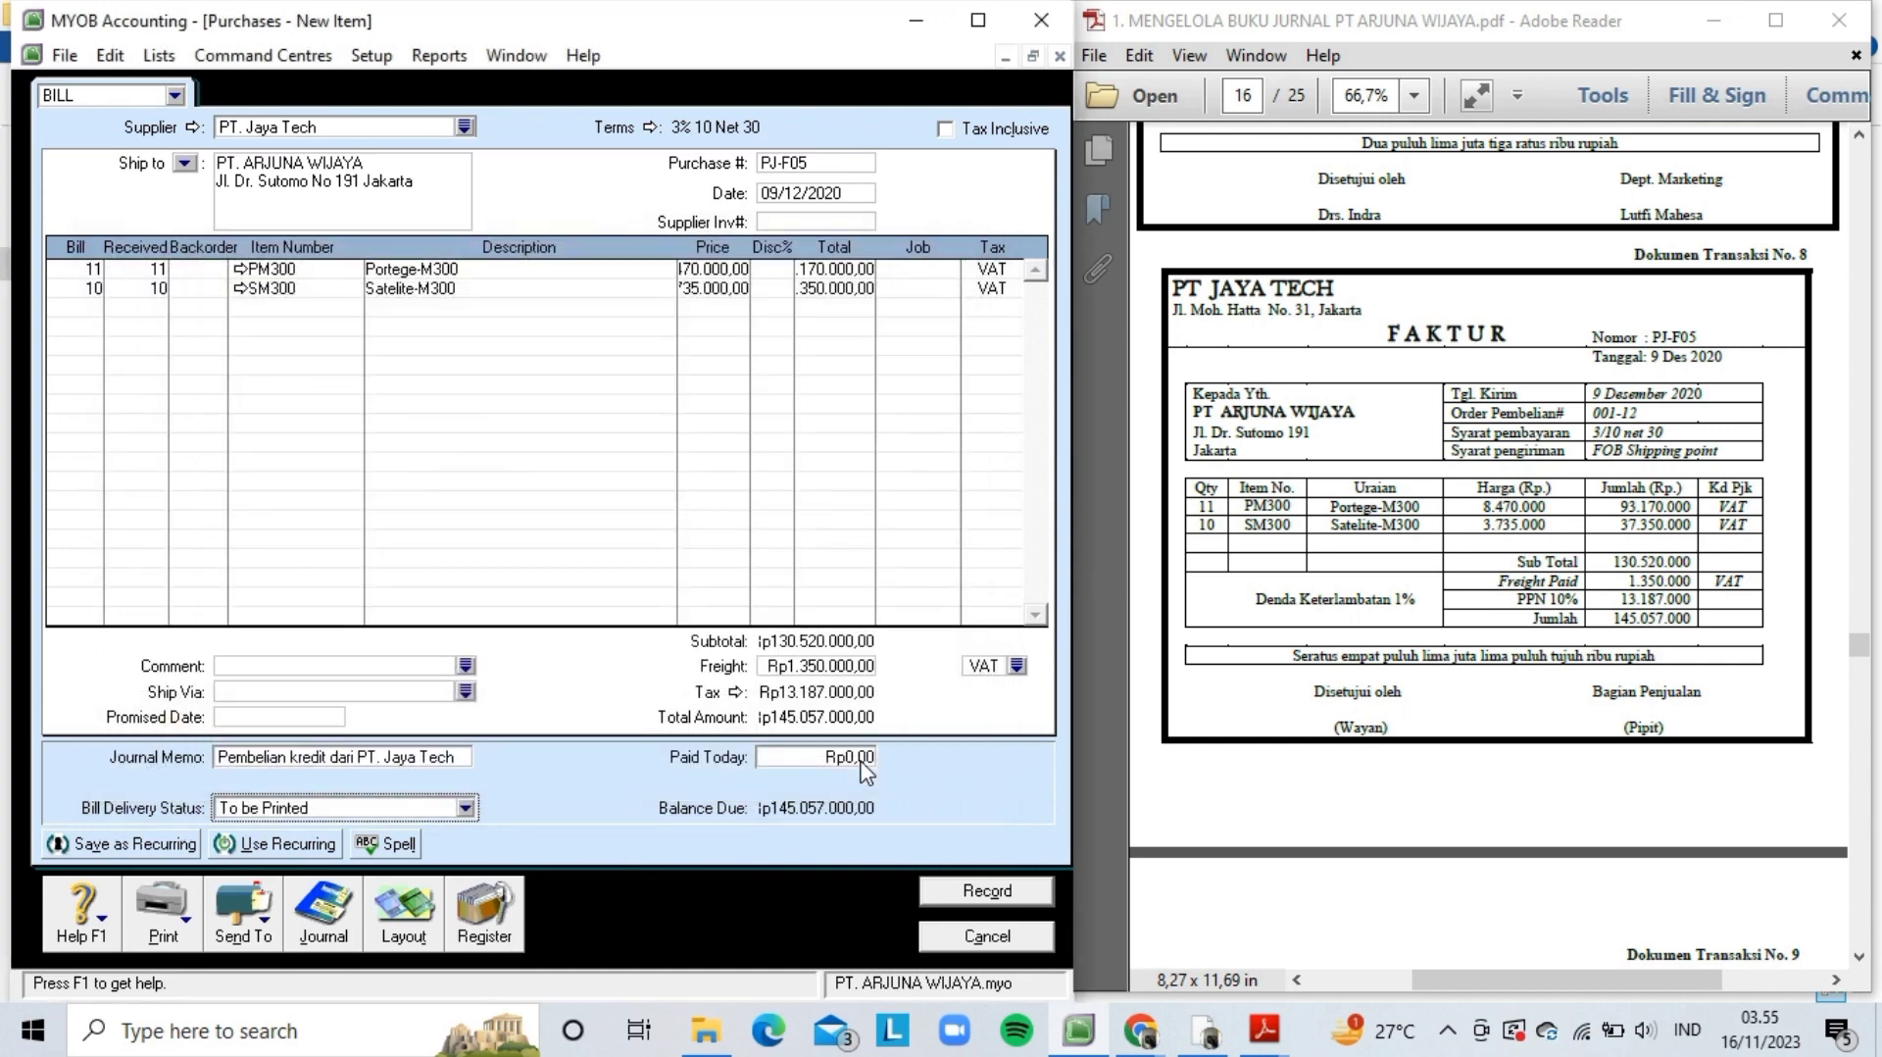
{"action": "left_click", "coordinate": [943, 892]}
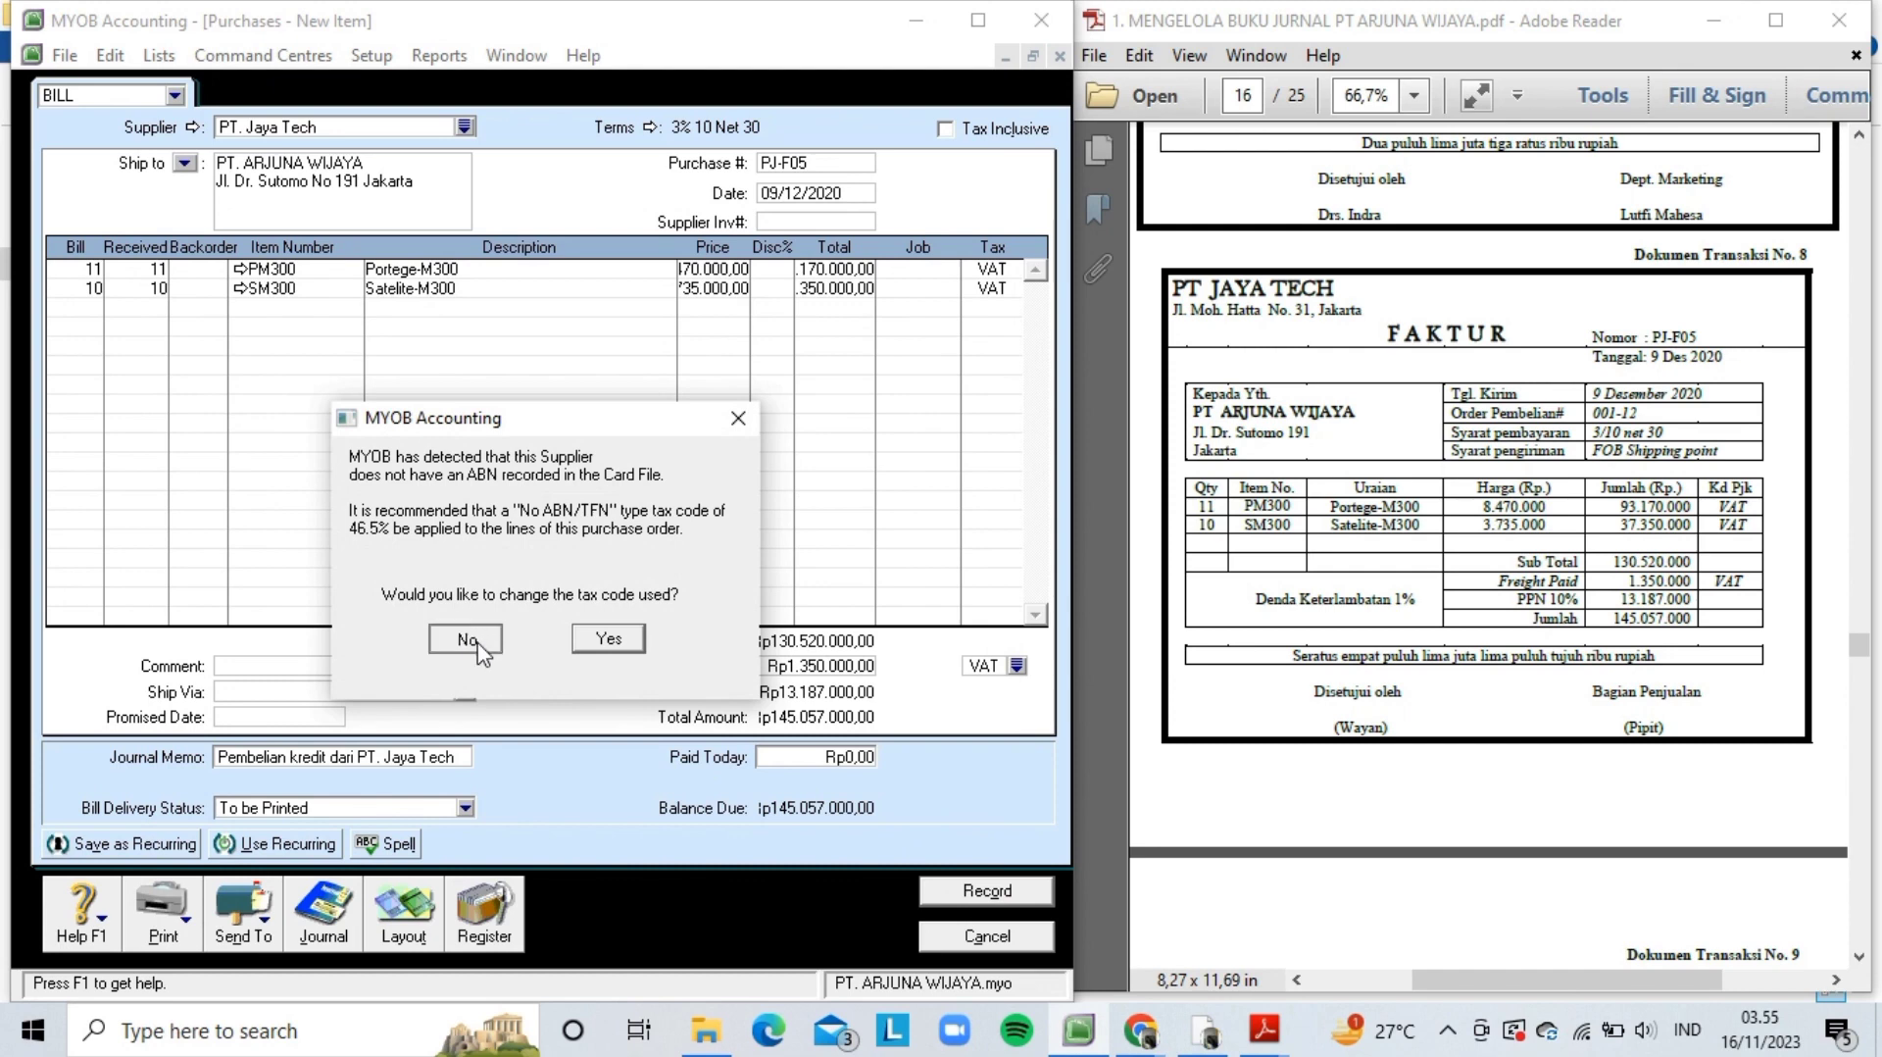
{"action": "left_click", "coordinate": [474, 640]}
{"action": "left_click", "coordinate": [973, 941]}
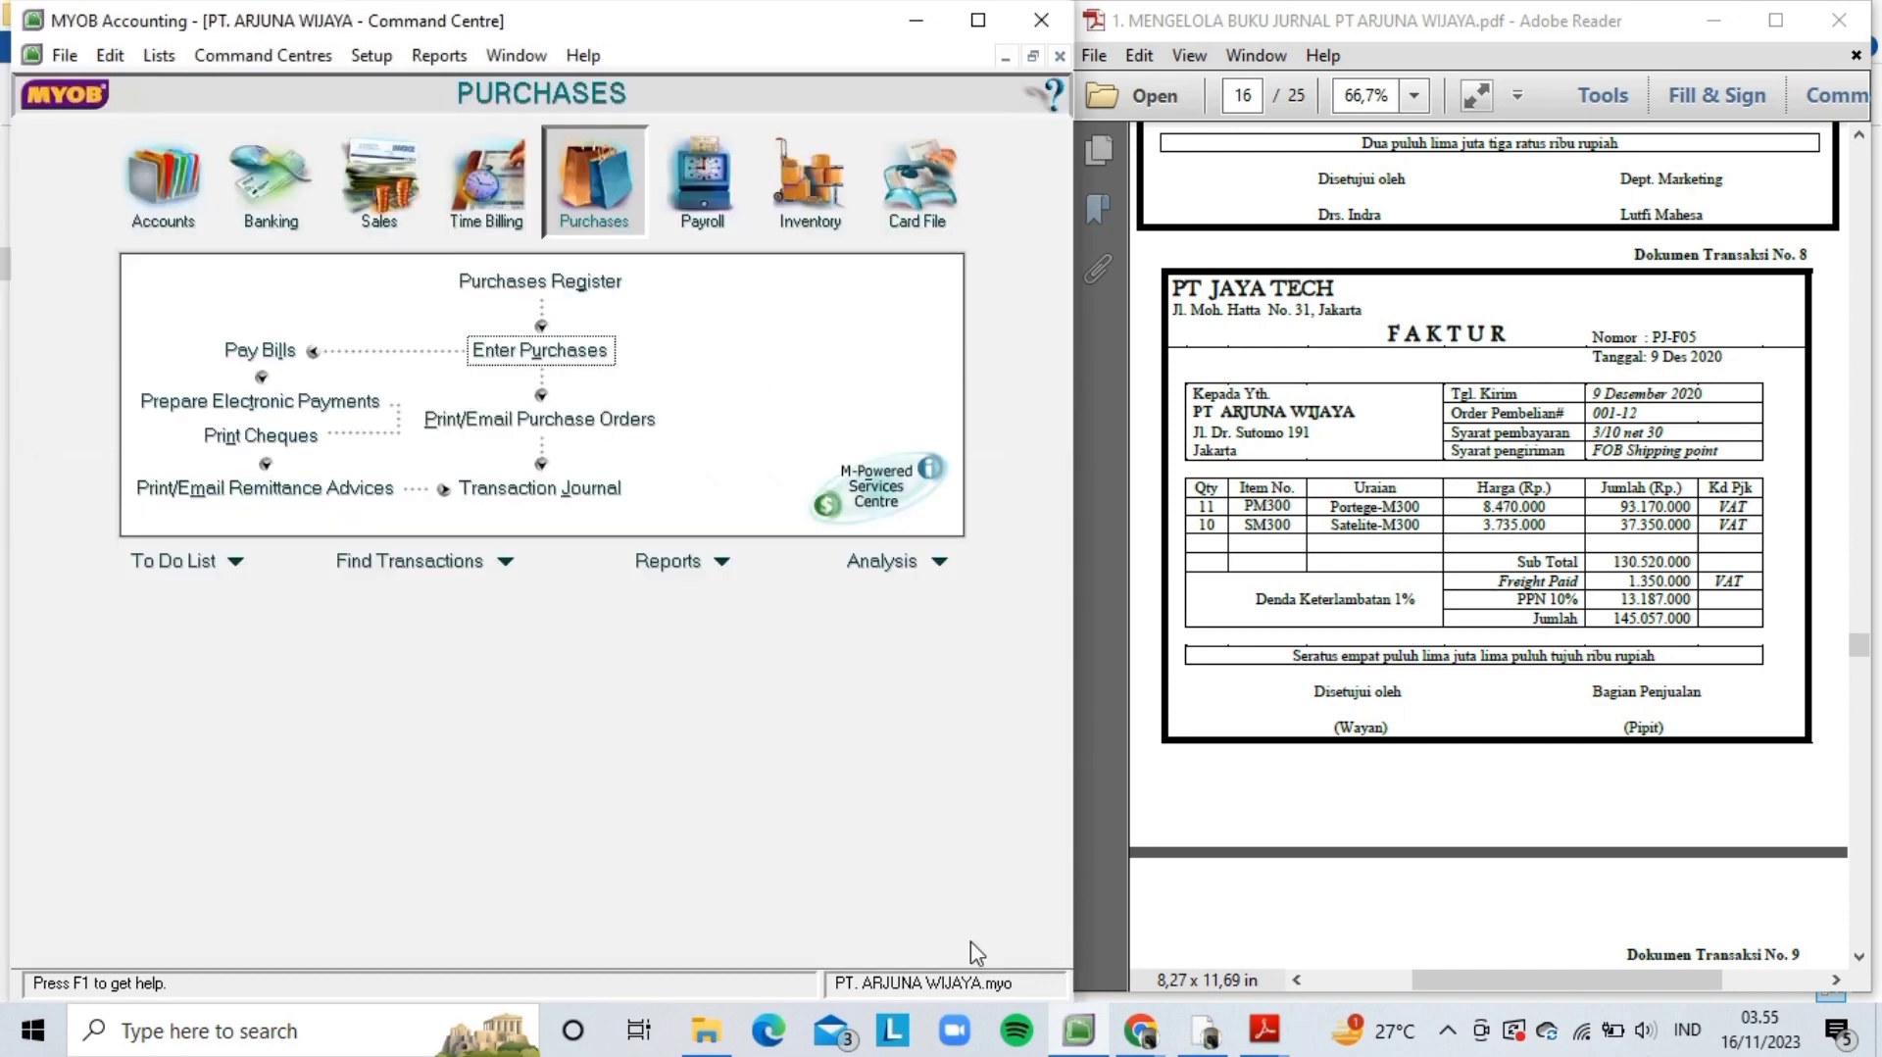
- Start a Spend Money transaction for Dokumen Transaksi No. 9 with cheque number 003/BKK
{"action": "scroll", "coordinate": [1588, 755], "scroll_direction": "down", "scroll_amount": 5}
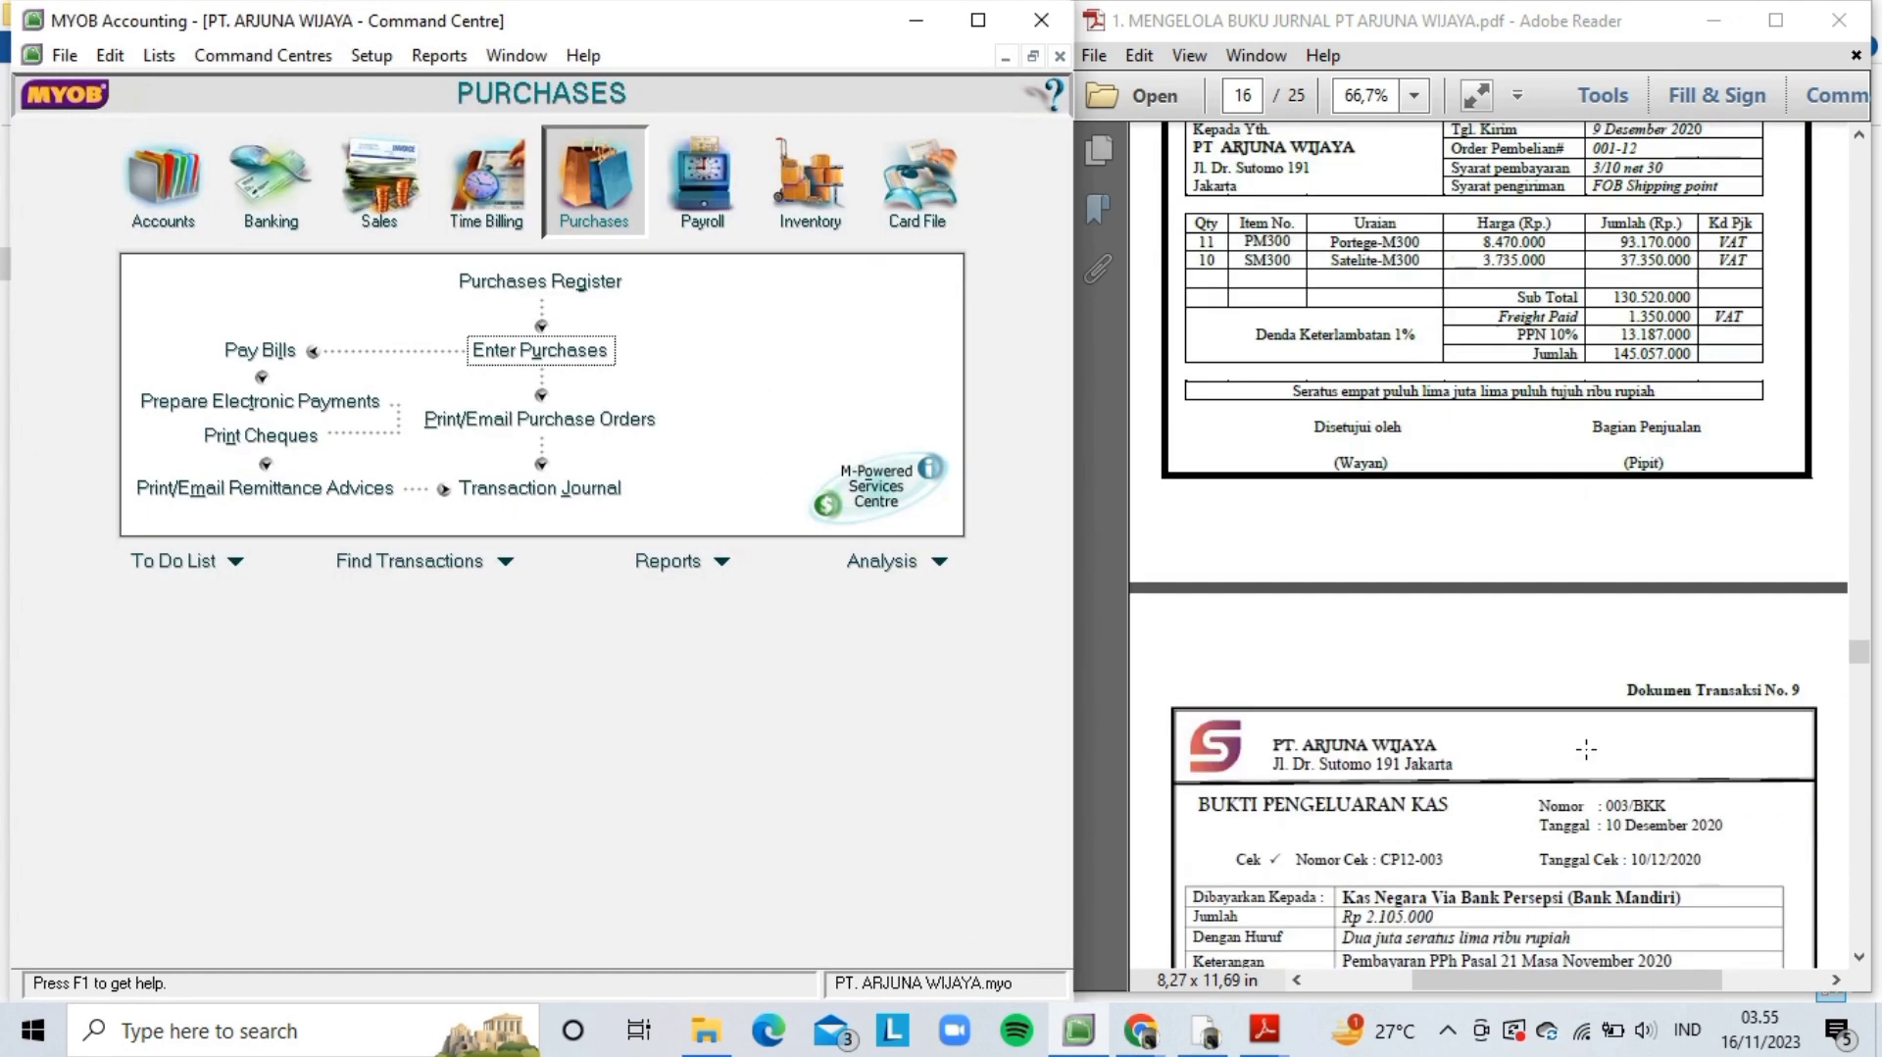
{"action": "scroll", "coordinate": [1587, 749], "scroll_direction": "down", "scroll_amount": 3}
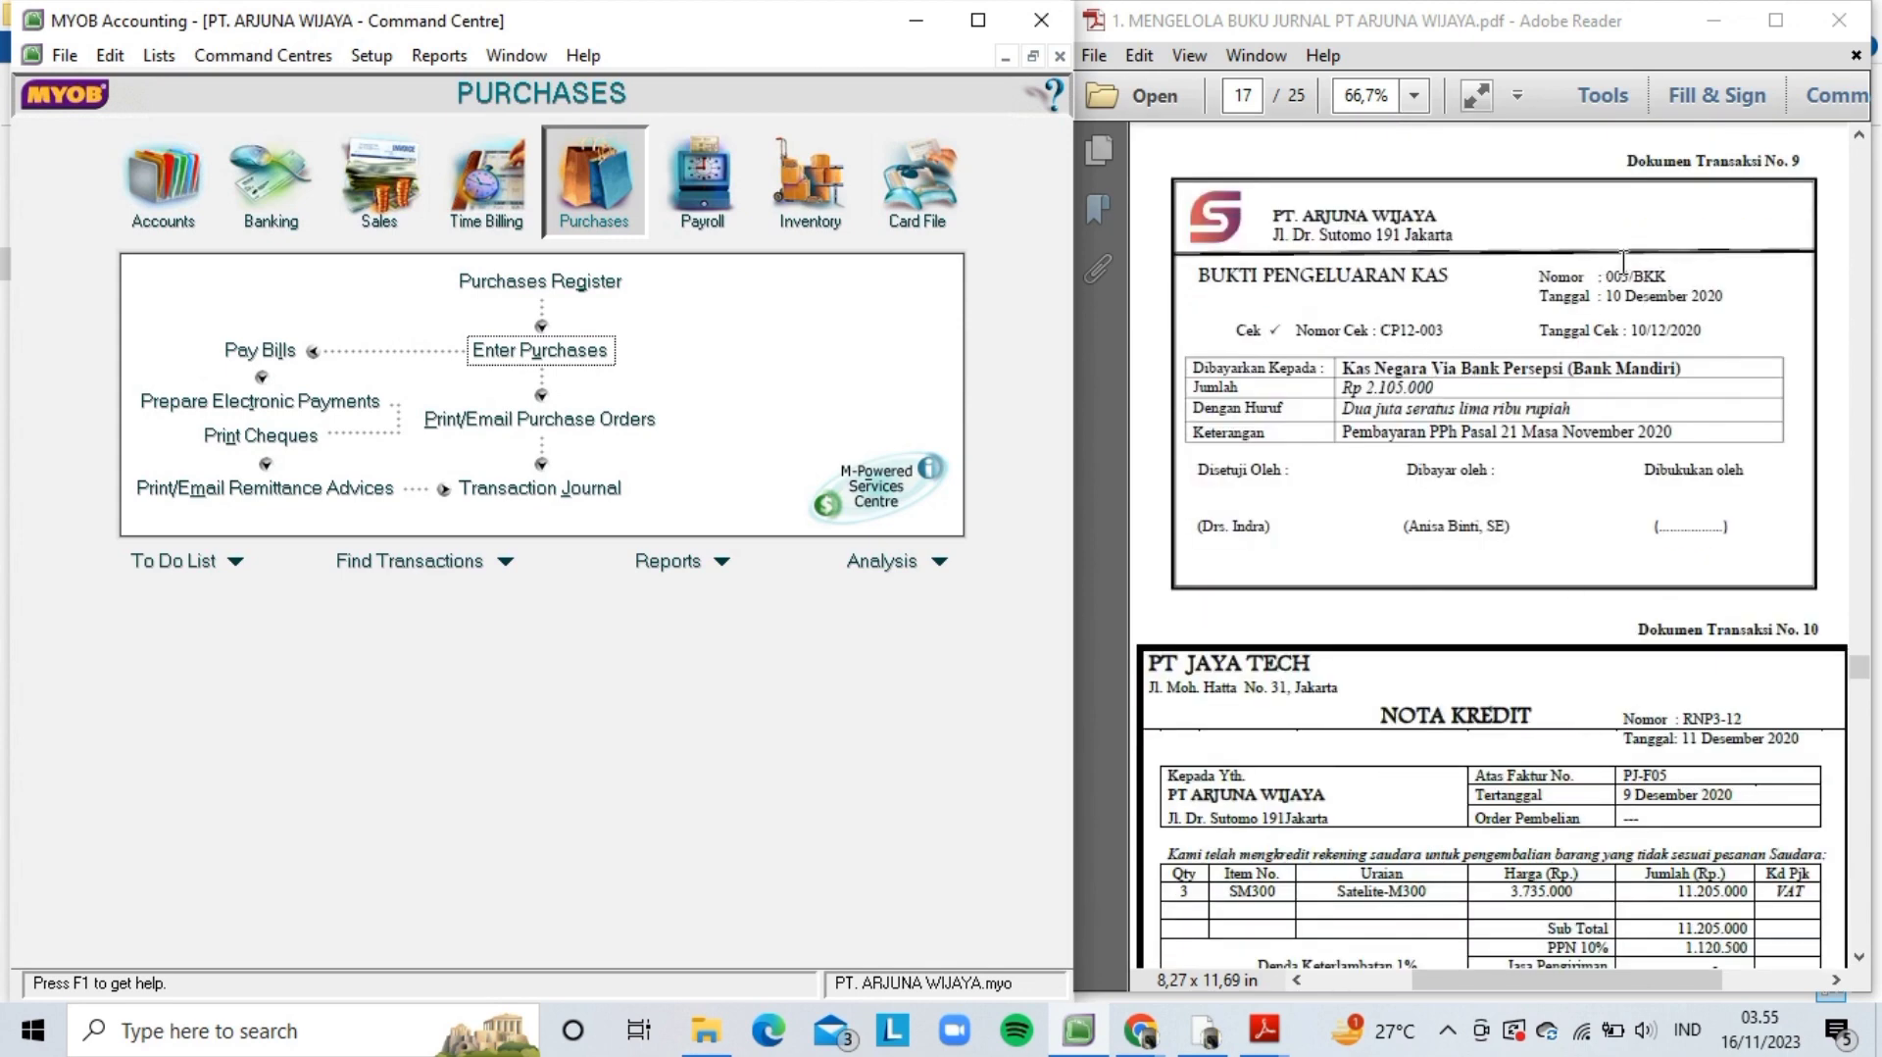
{"action": "left_click", "coordinate": [272, 193]}
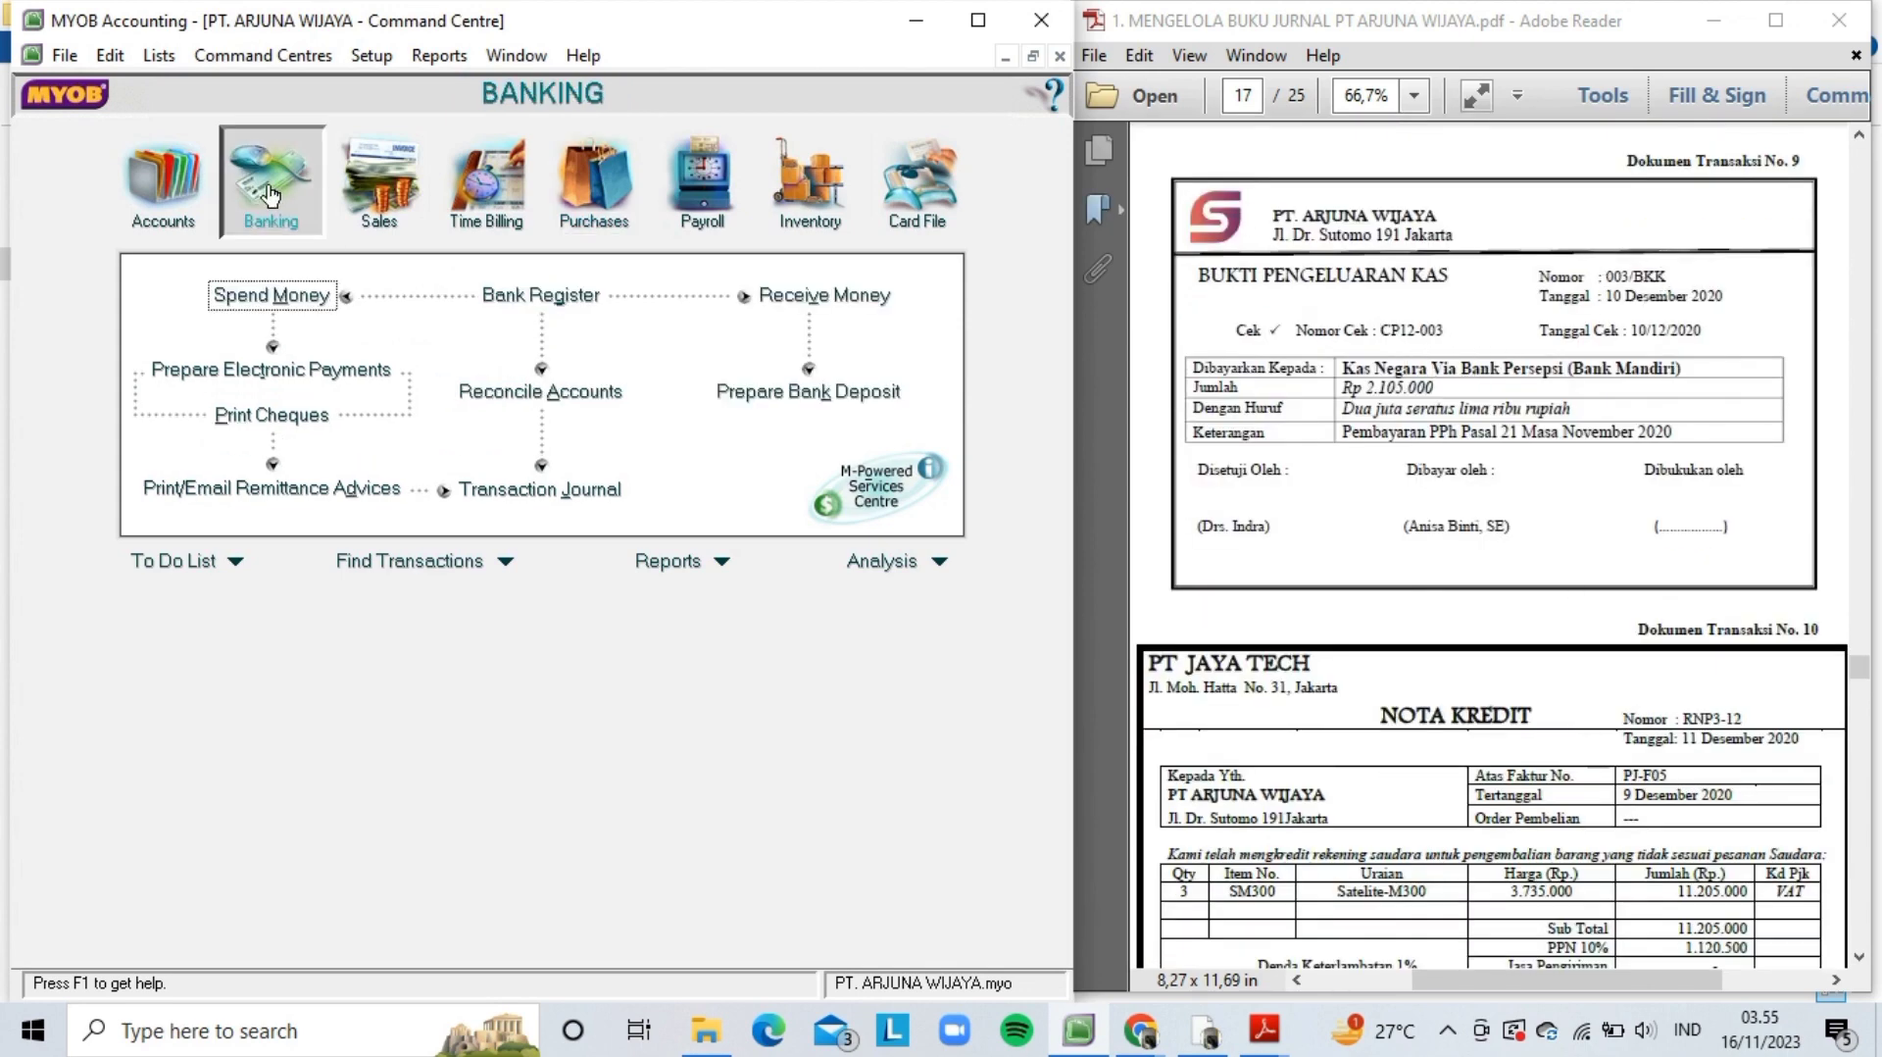
{"action": "left_click", "coordinate": [223, 299]}
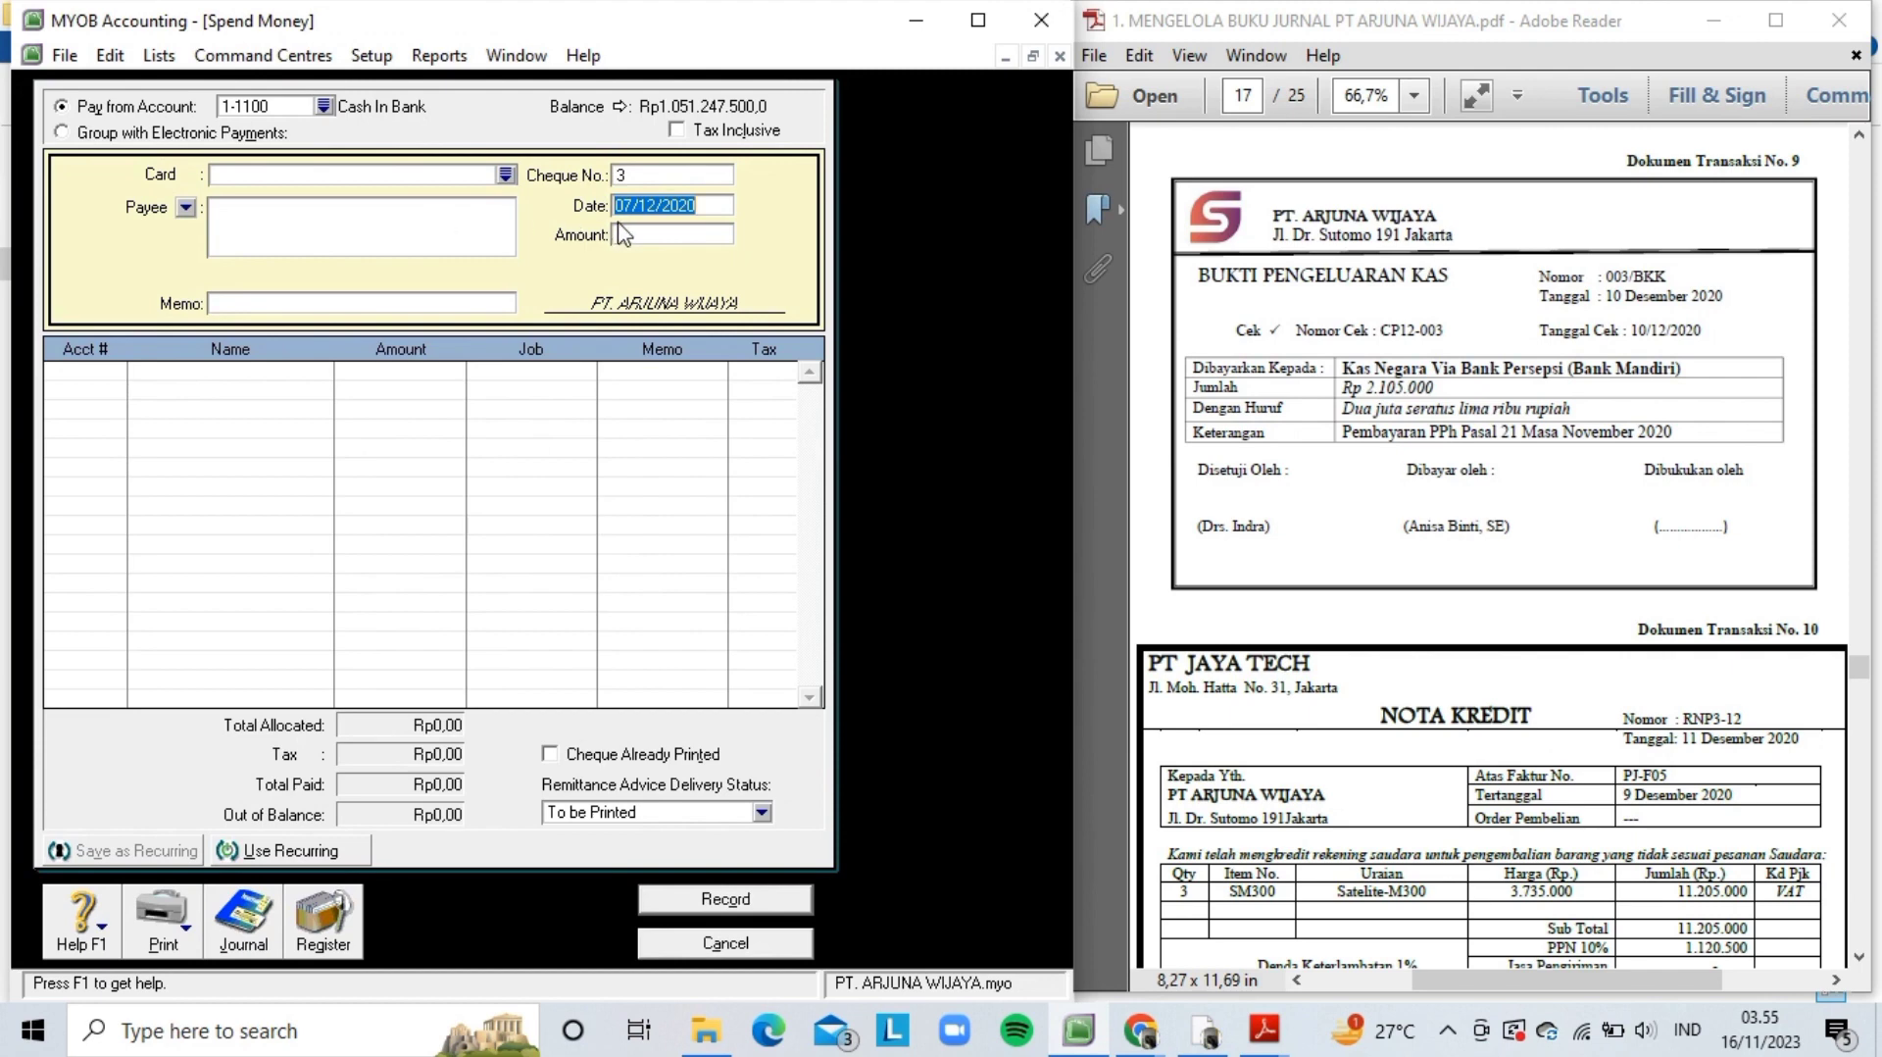
{"action": "left_click", "coordinate": [645, 179]}
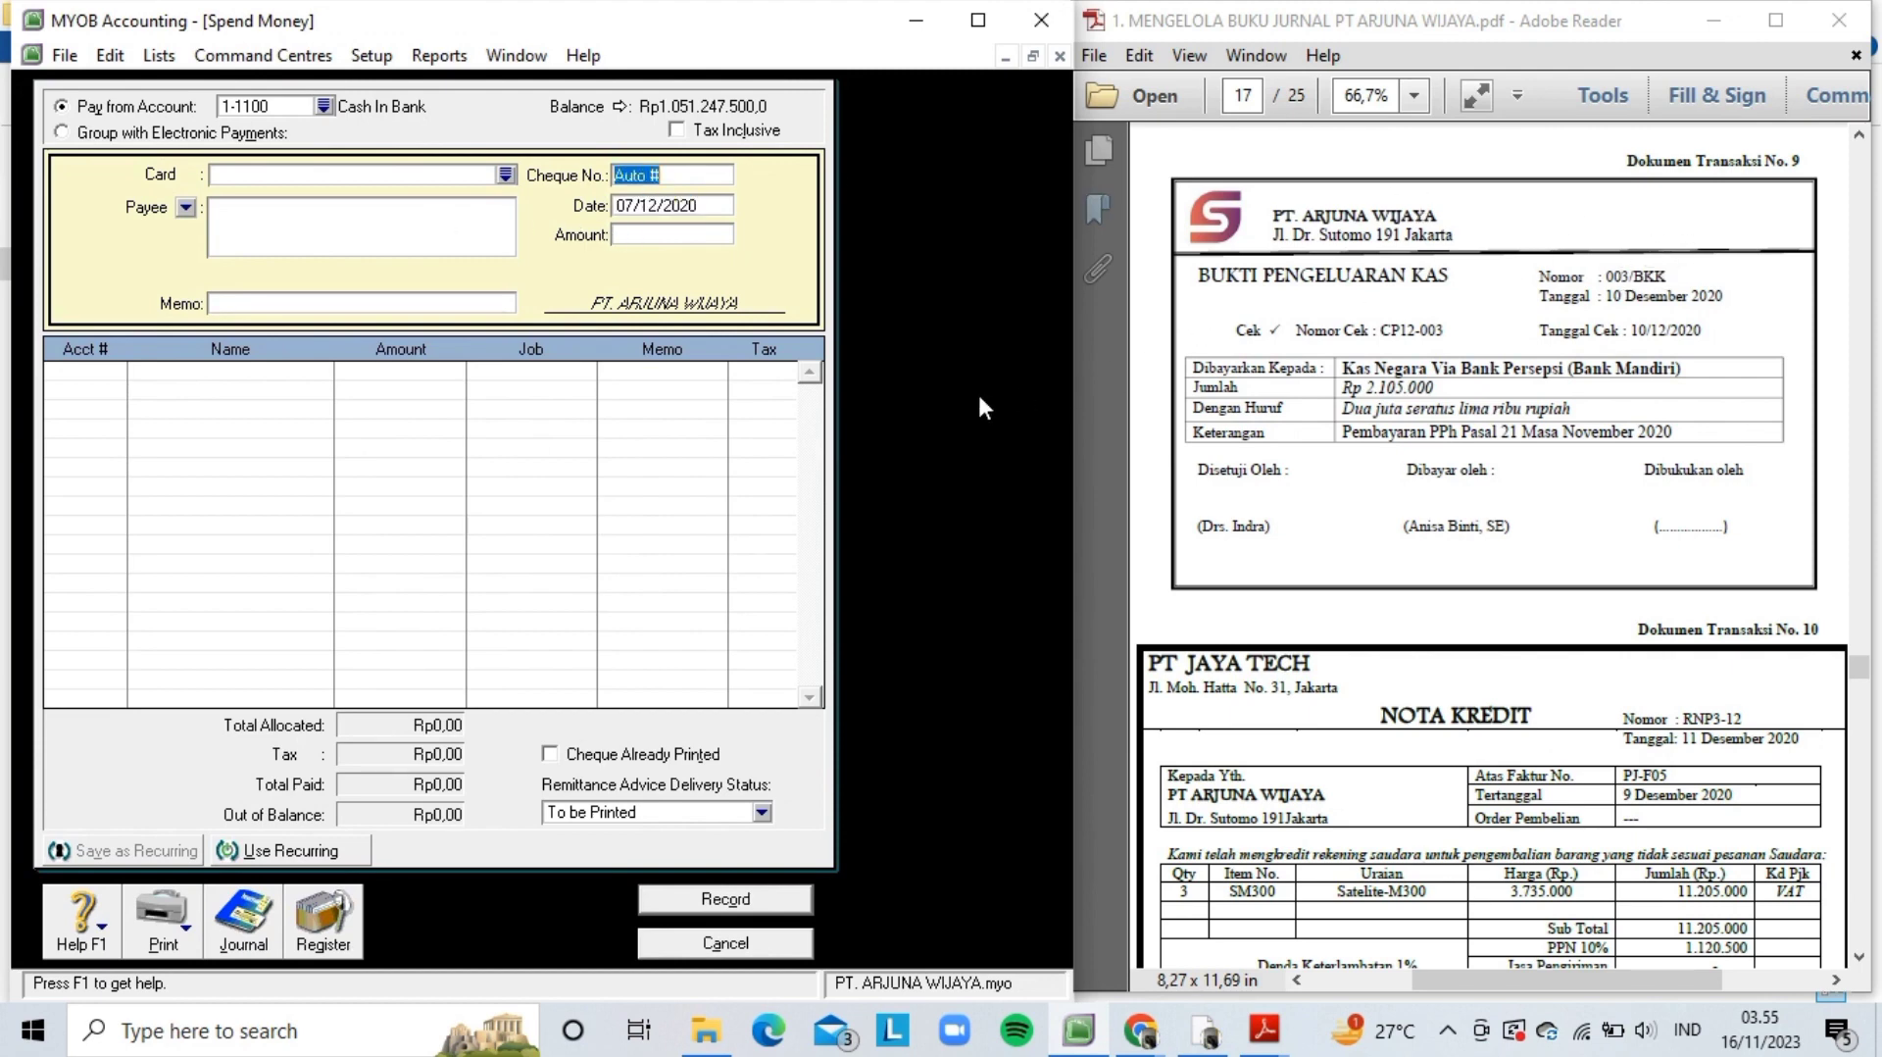
{"action": "type", "text": "003/"}
{"action": "key", "text": "Caps_Lock"}
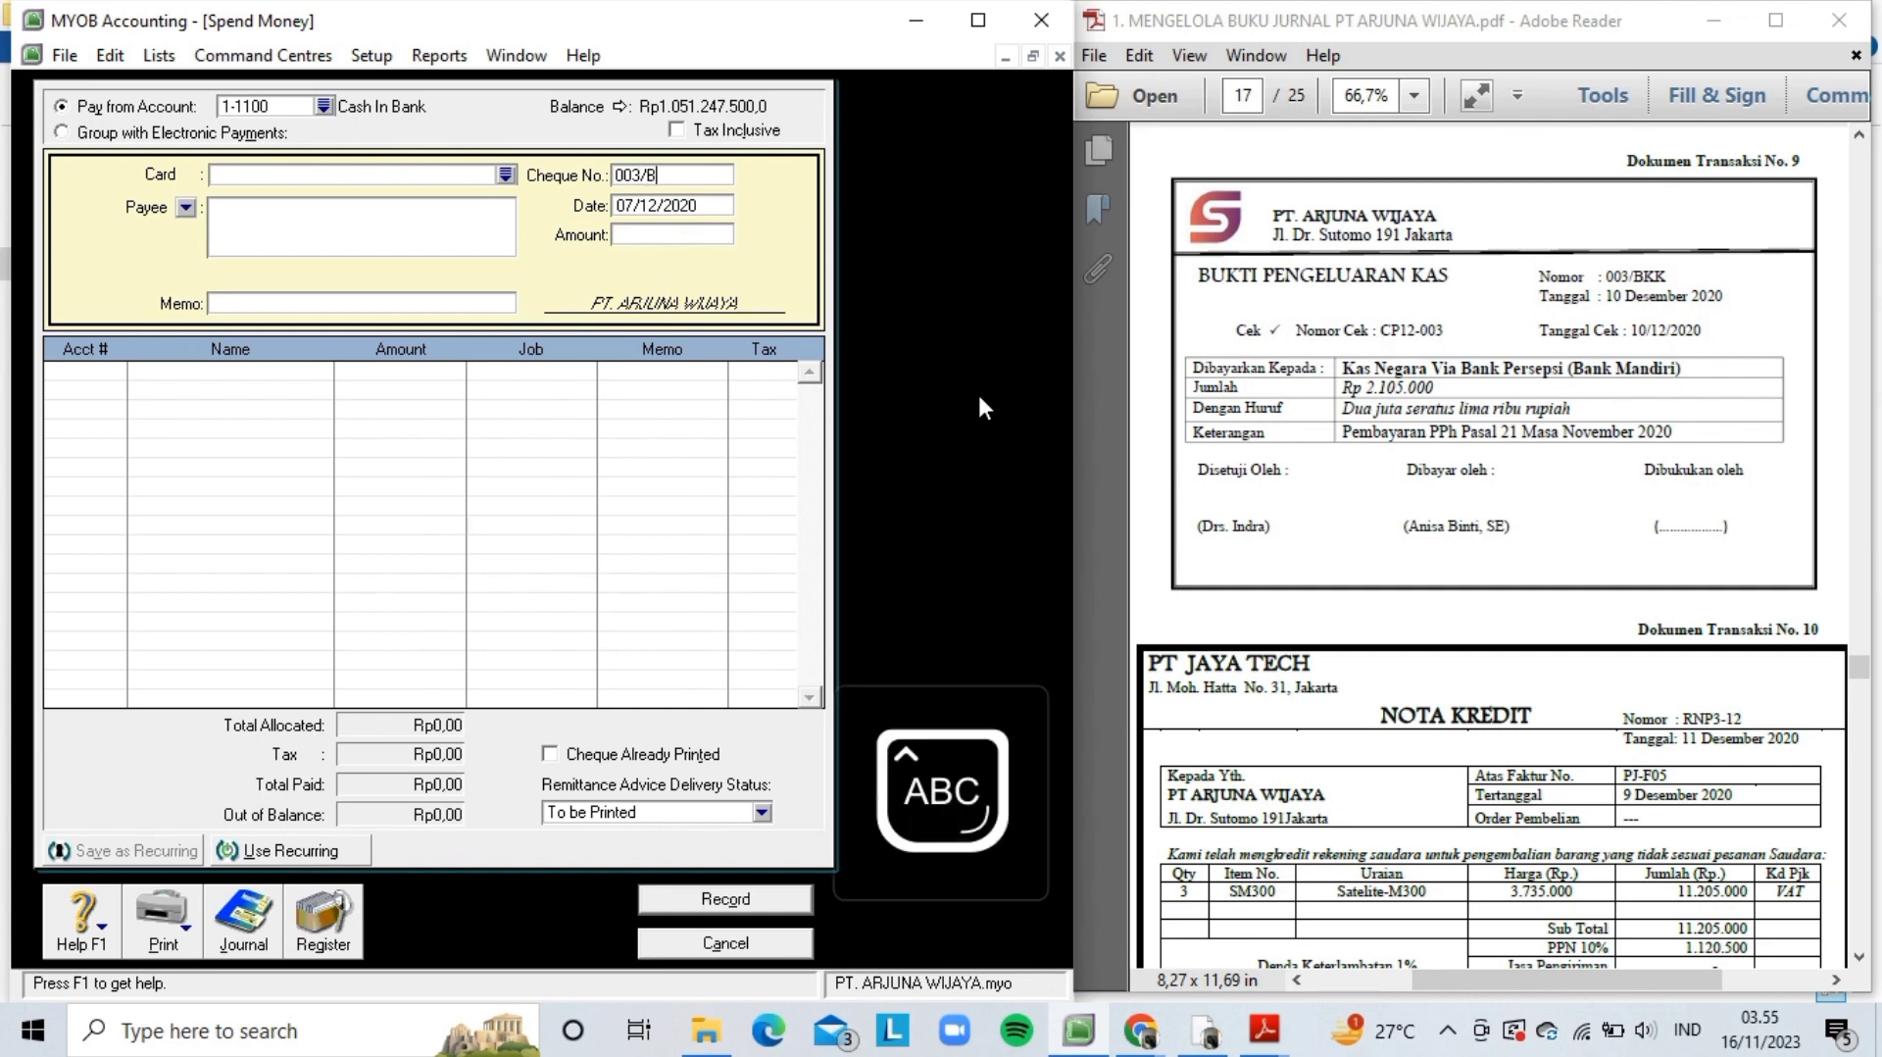
{"action": "key", "text": "Tab"}
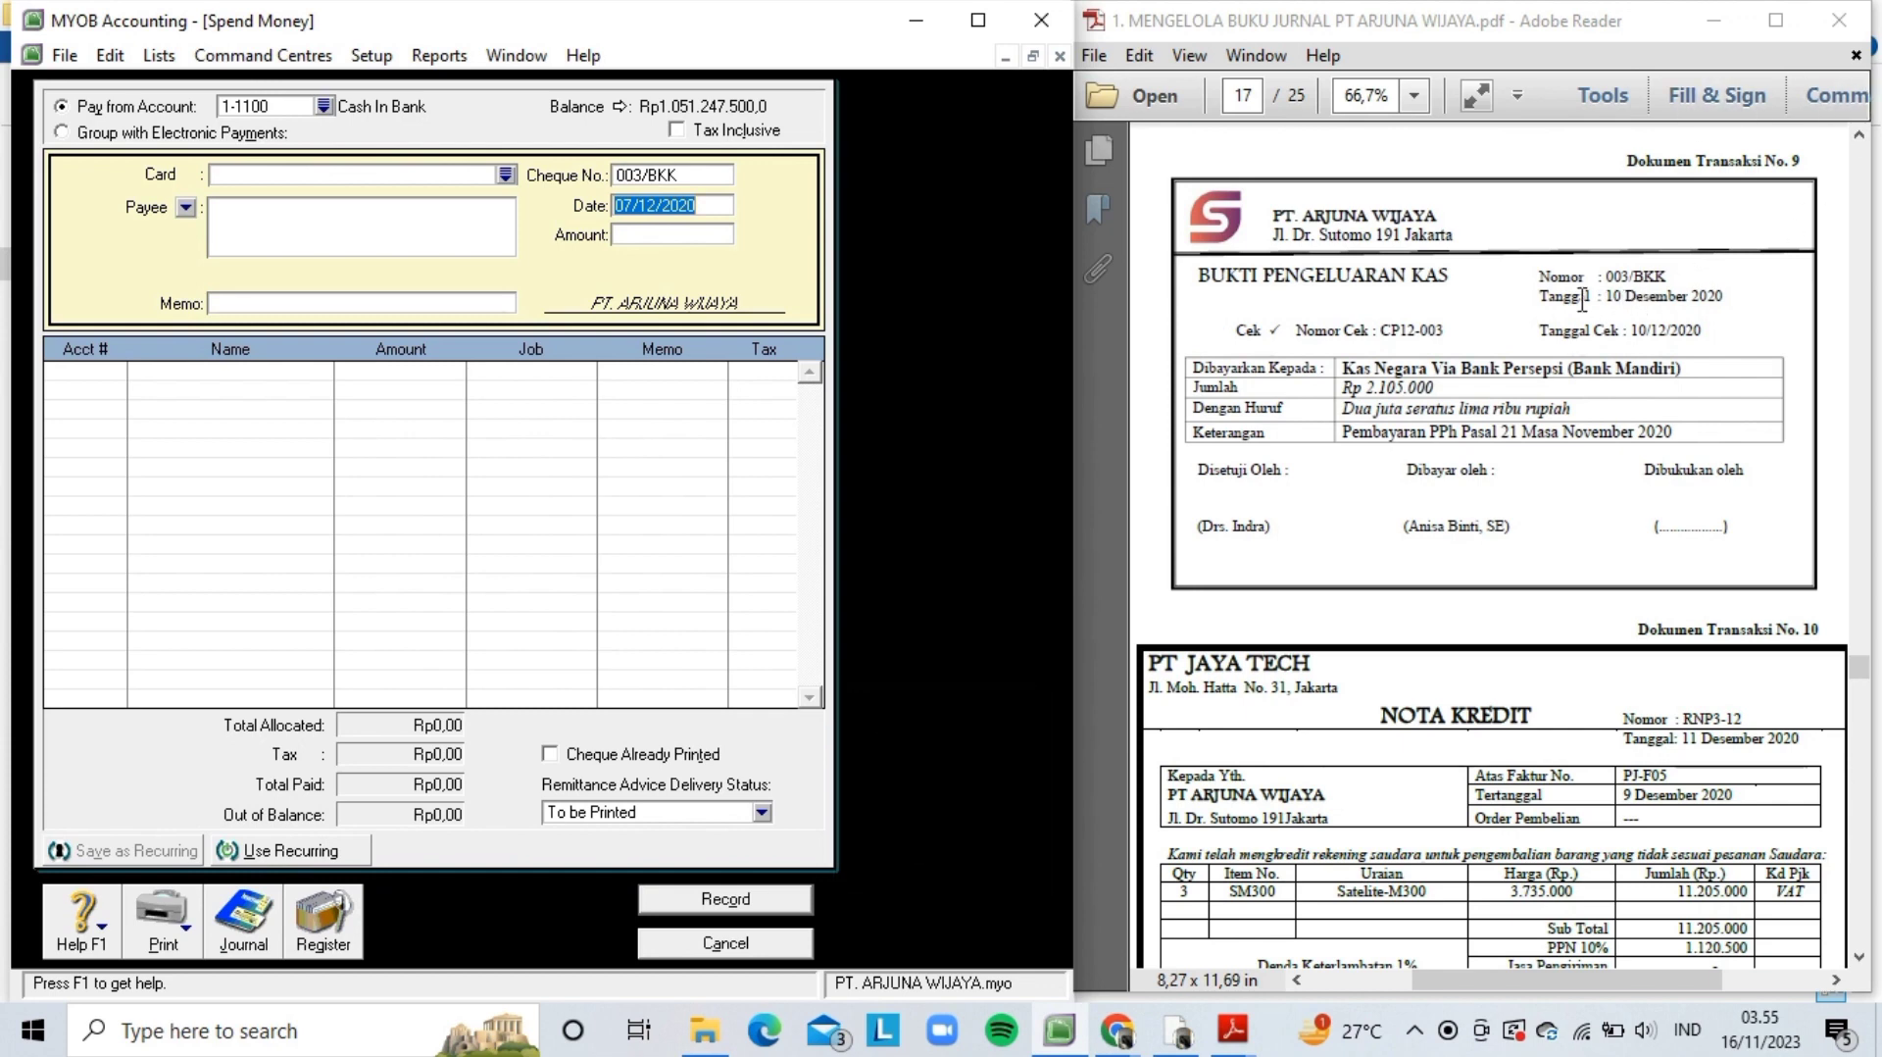
- Set the payment's date to 10/12/2020 and its amount to Rp2.105.000
{"action": "left_click", "coordinate": [632, 204]}
{"action": "key", "text": "BackSpace"}
{"action": "key", "text": "BackSpace"}
{"action": "type", "text": "10"}
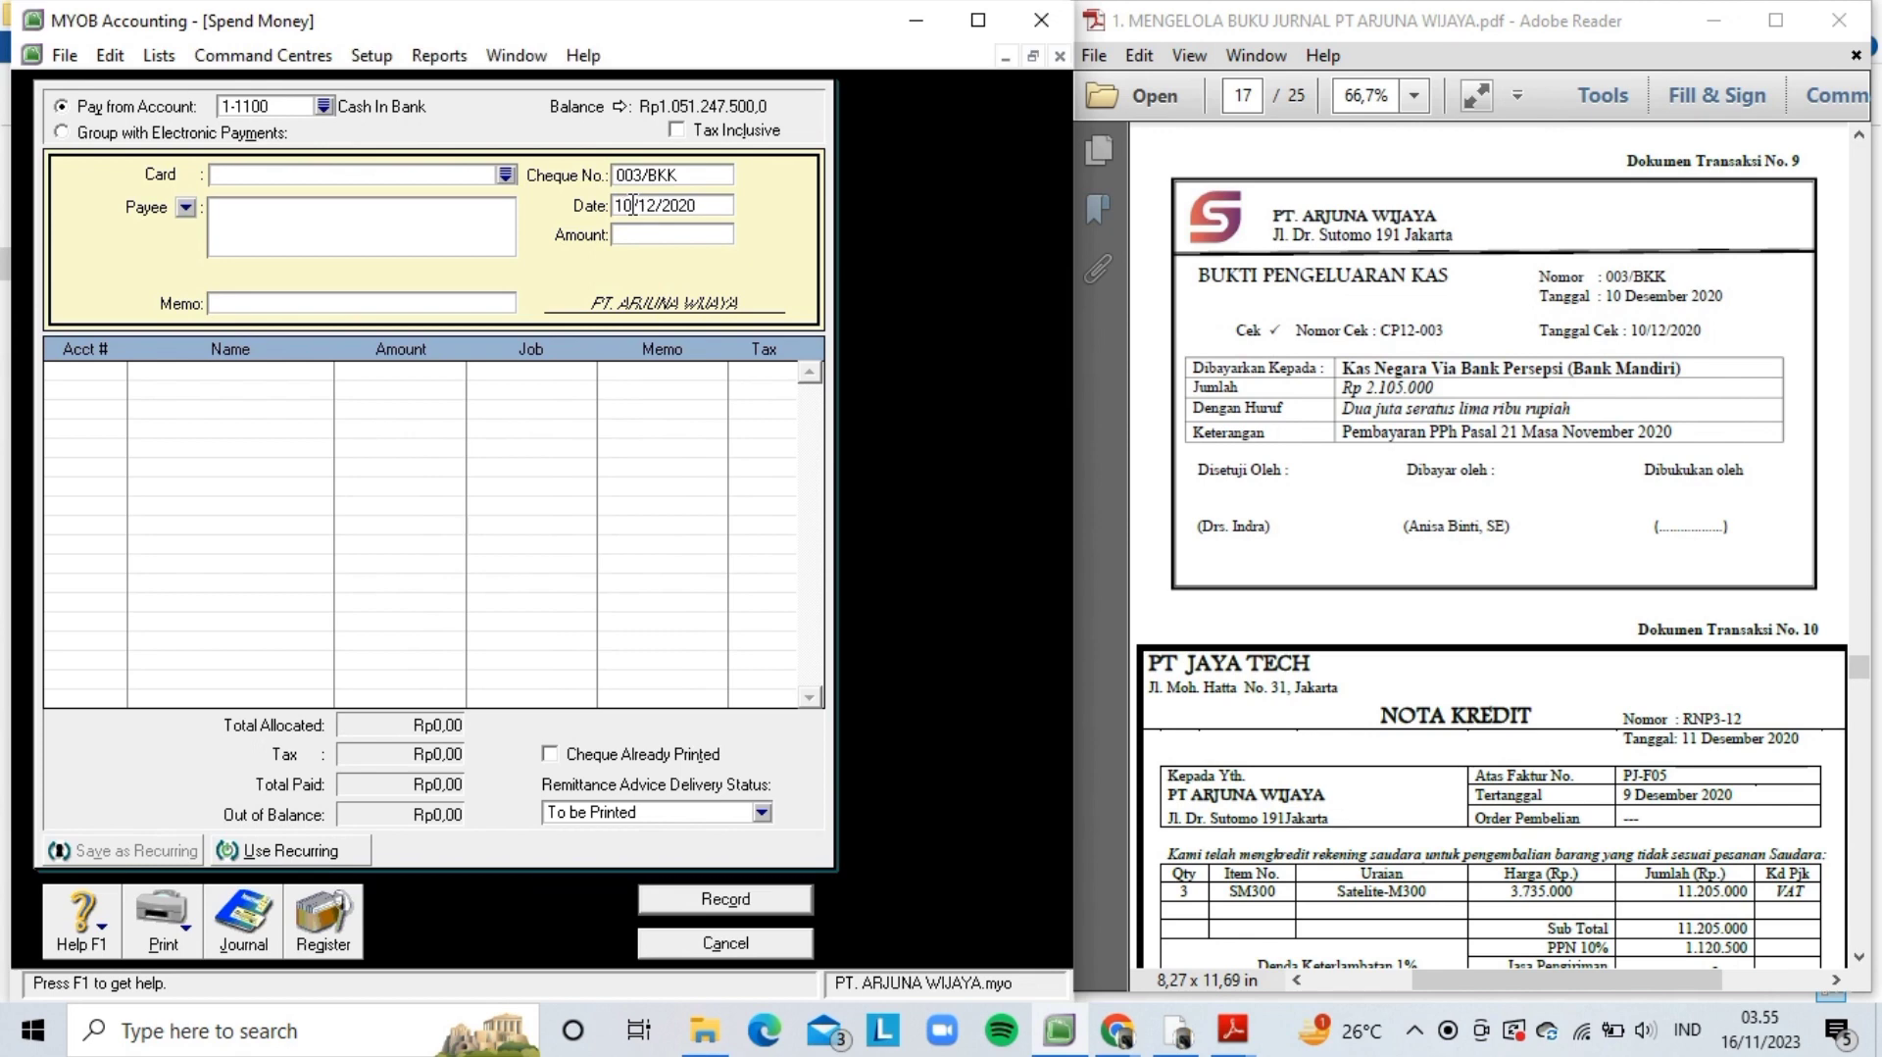
{"action": "key", "text": "Tab"}
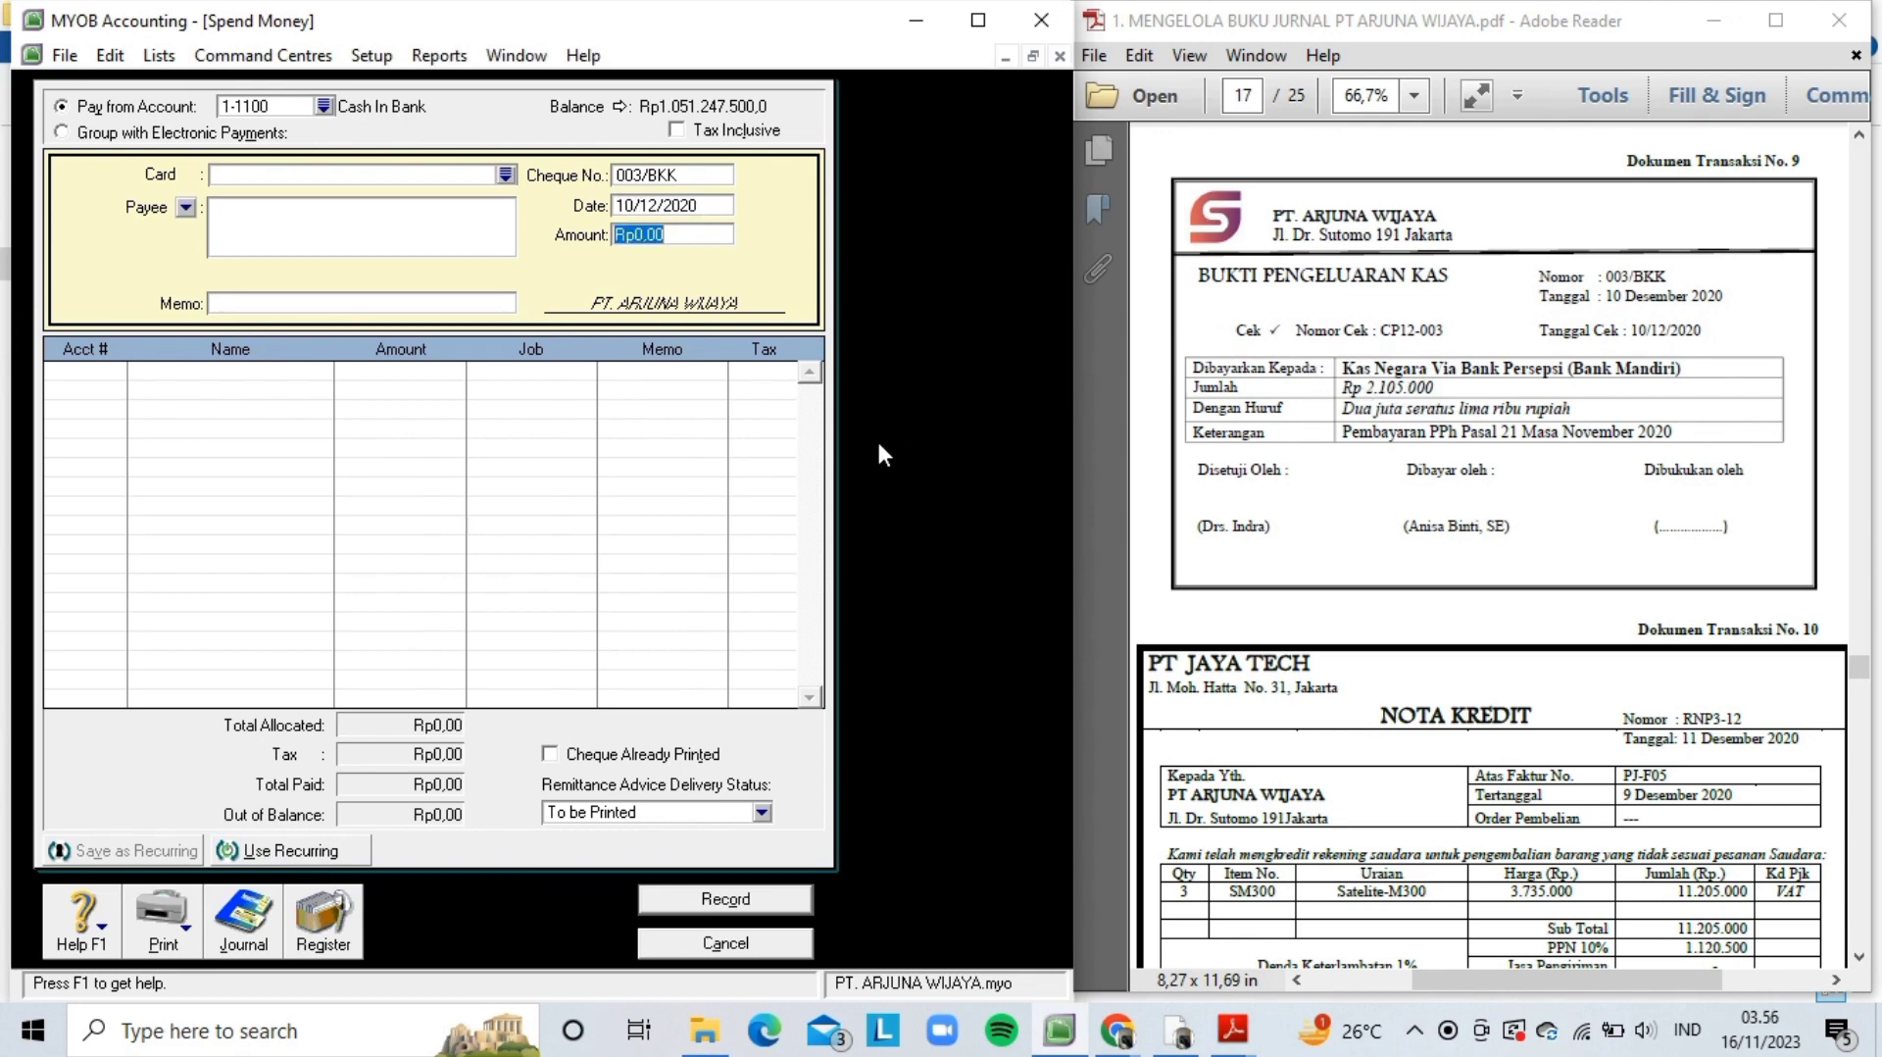
{"action": "type", "text": "2.10"}
{"action": "type", "text": "5.000"}
{"action": "key", "text": "Tab"}
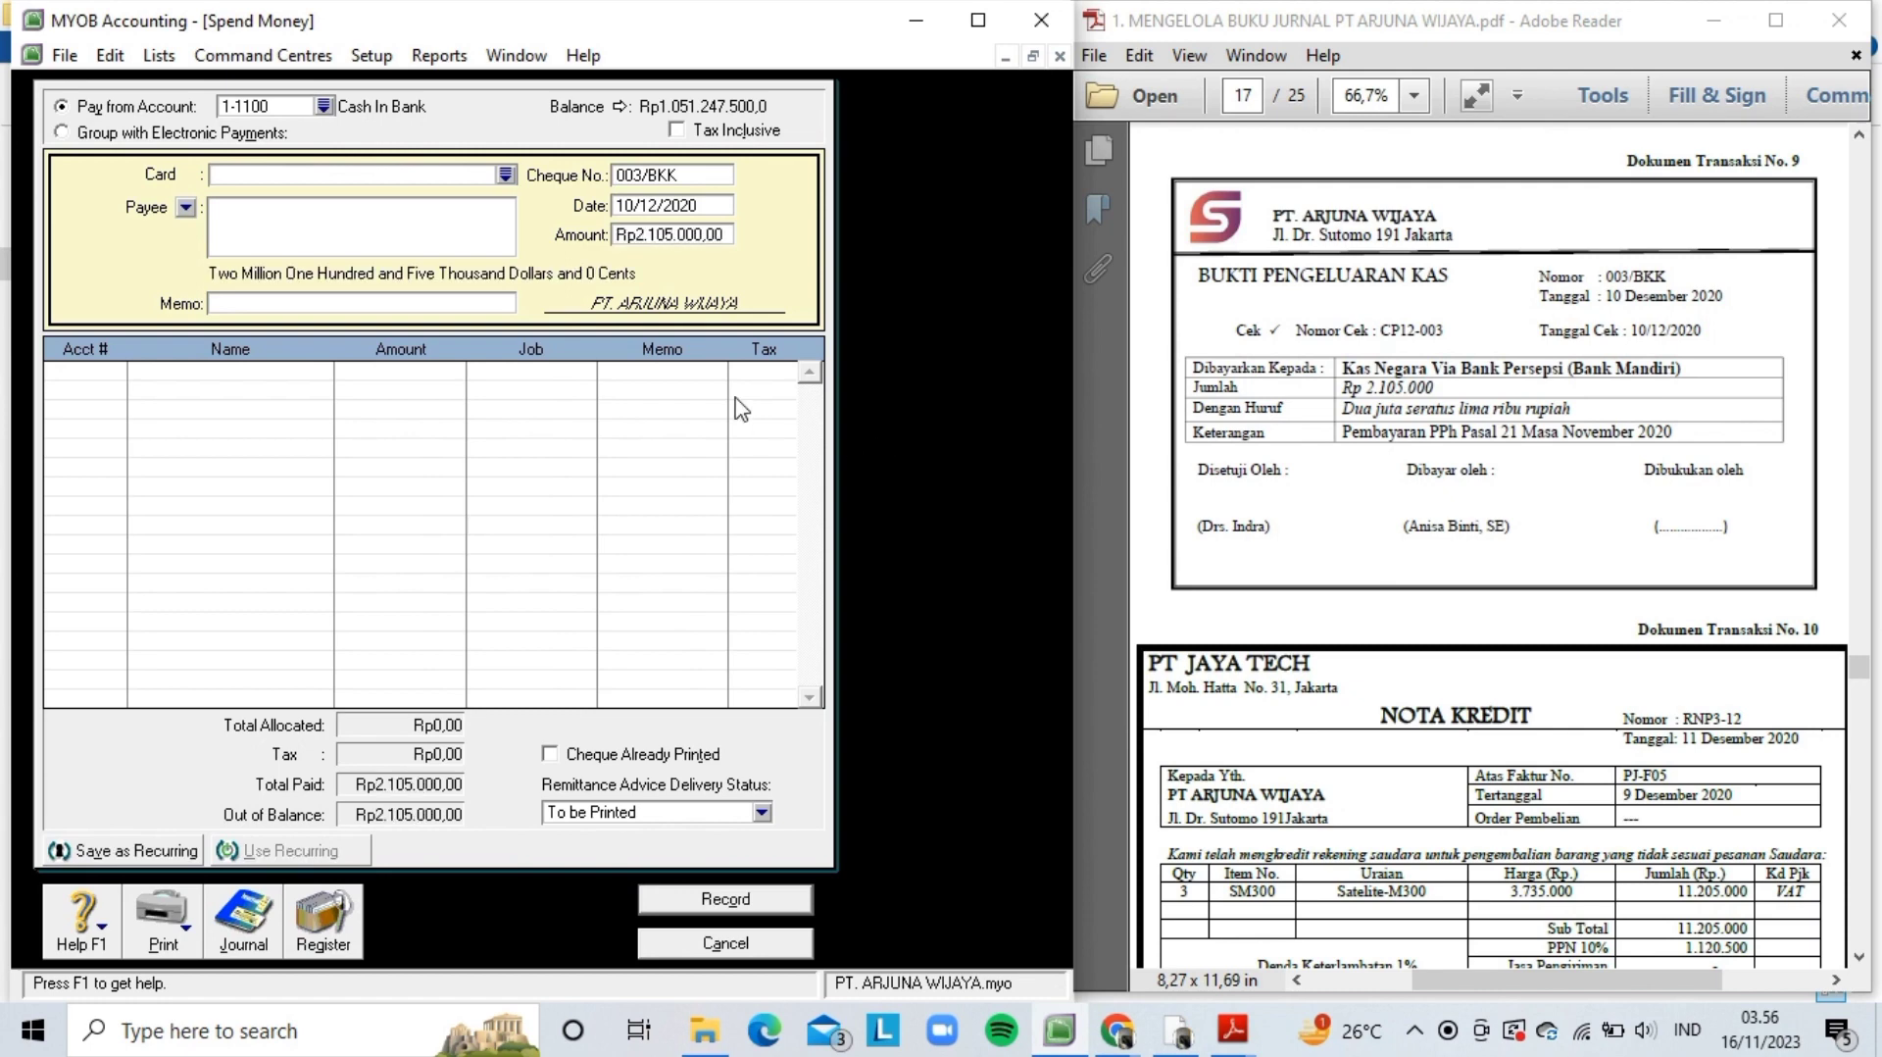
- Enter "Kas Negara Via Bank Persepsi (Bank Mandiri)" as the payee of payment 003/BKK
{"action": "left_click", "coordinate": [453, 240]}
{"action": "type", "text": "Kas Negara"}
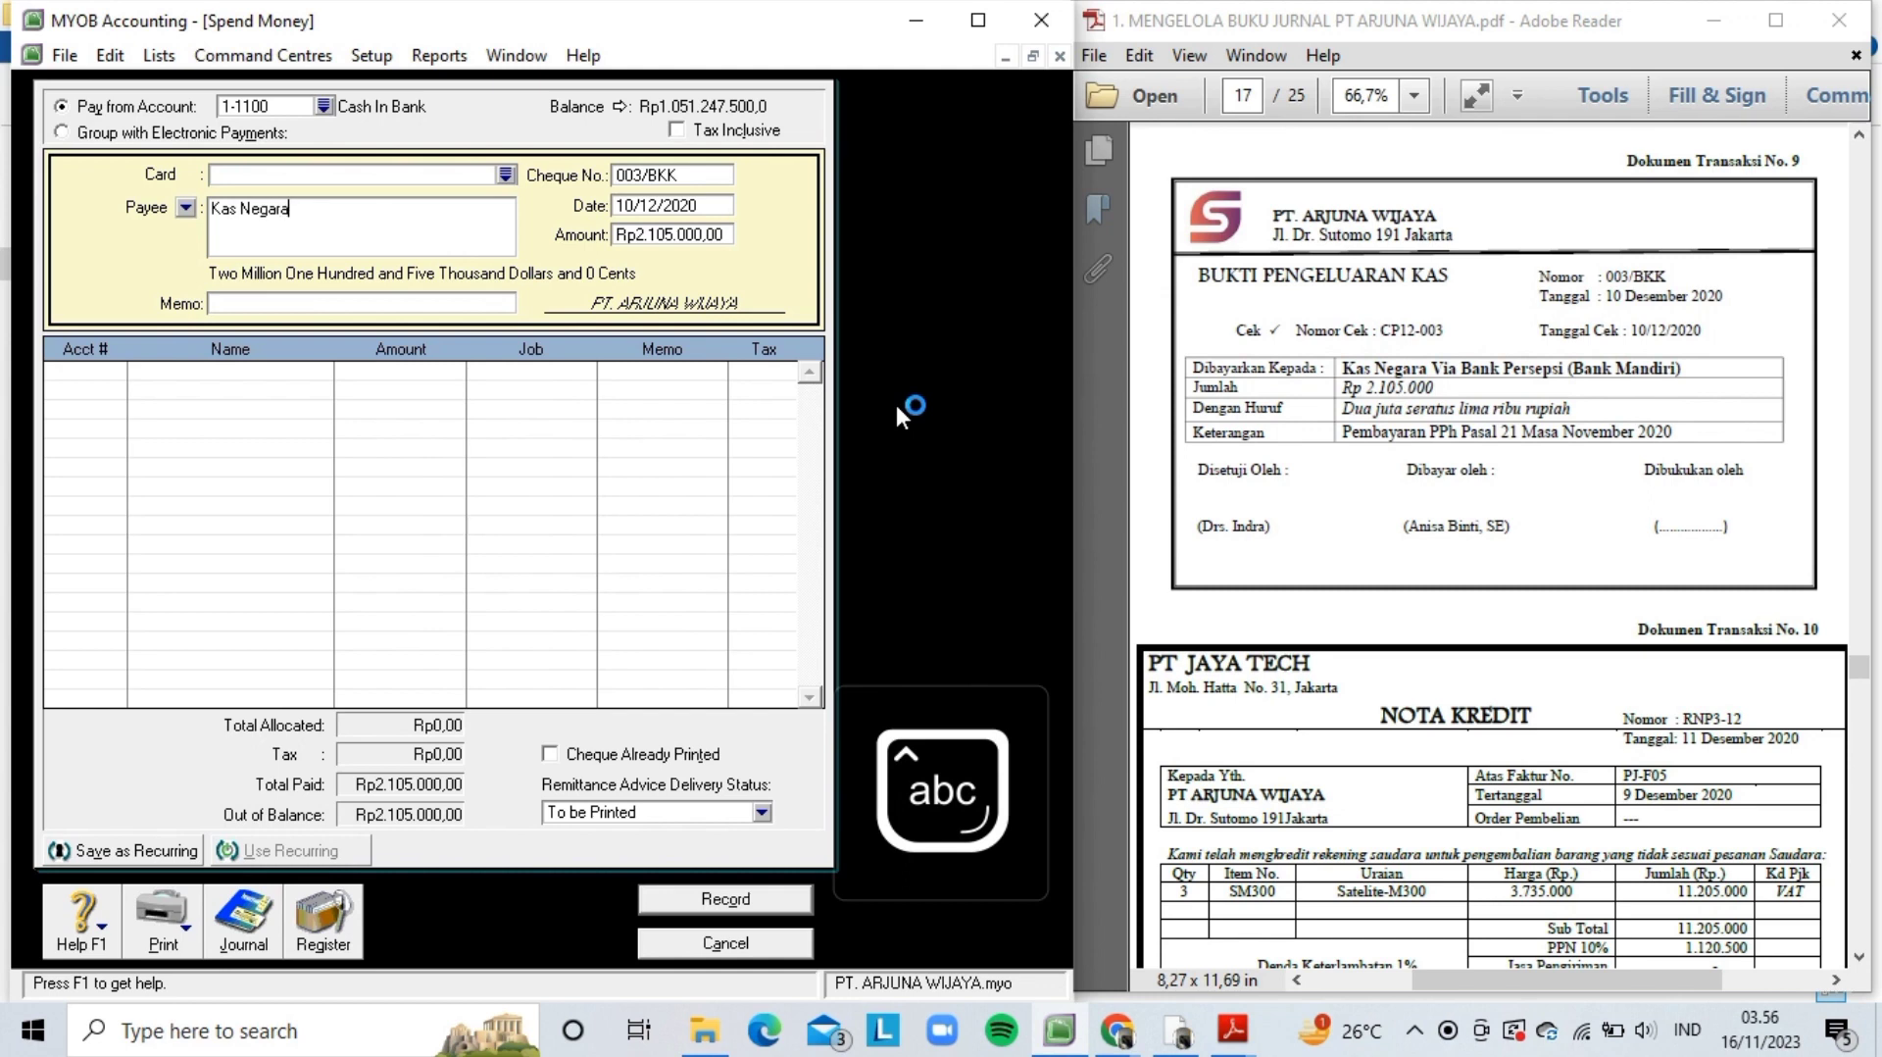
{"action": "type", "text": " Via B"}
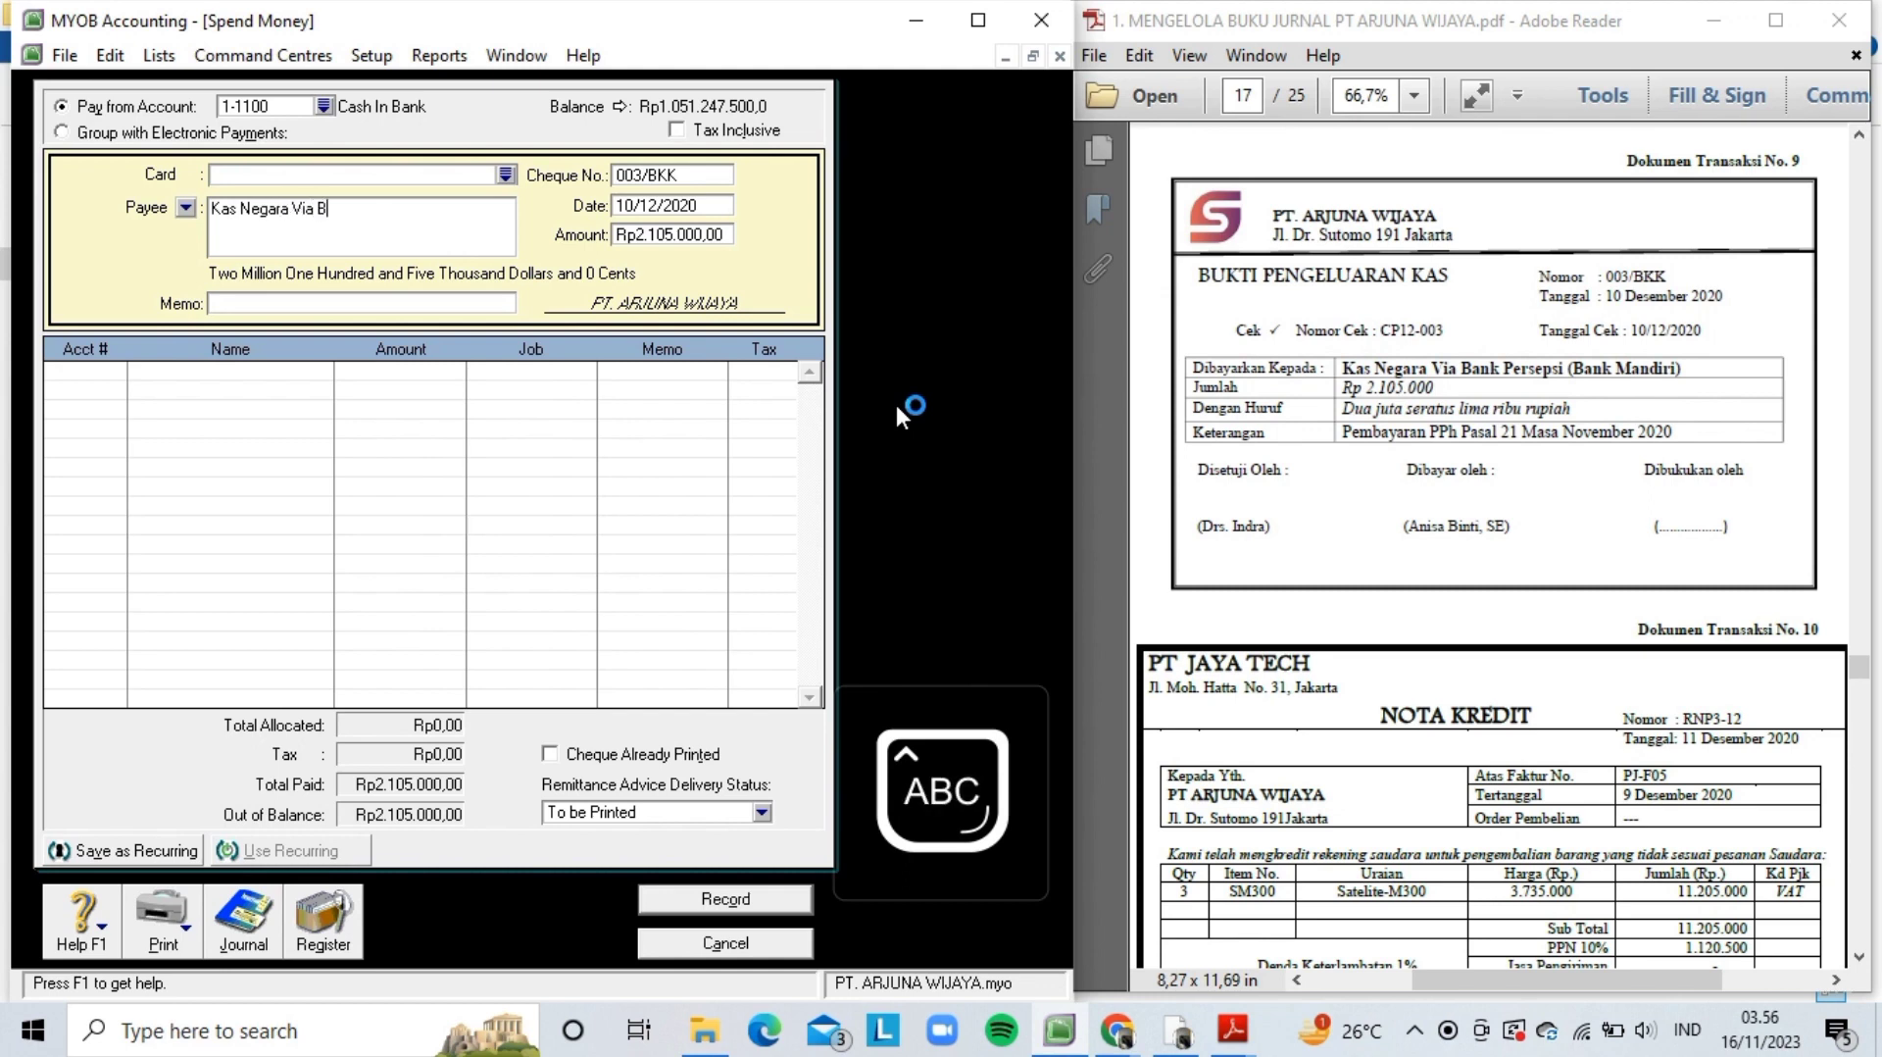
{"action": "type", "text": "ank Pers"}
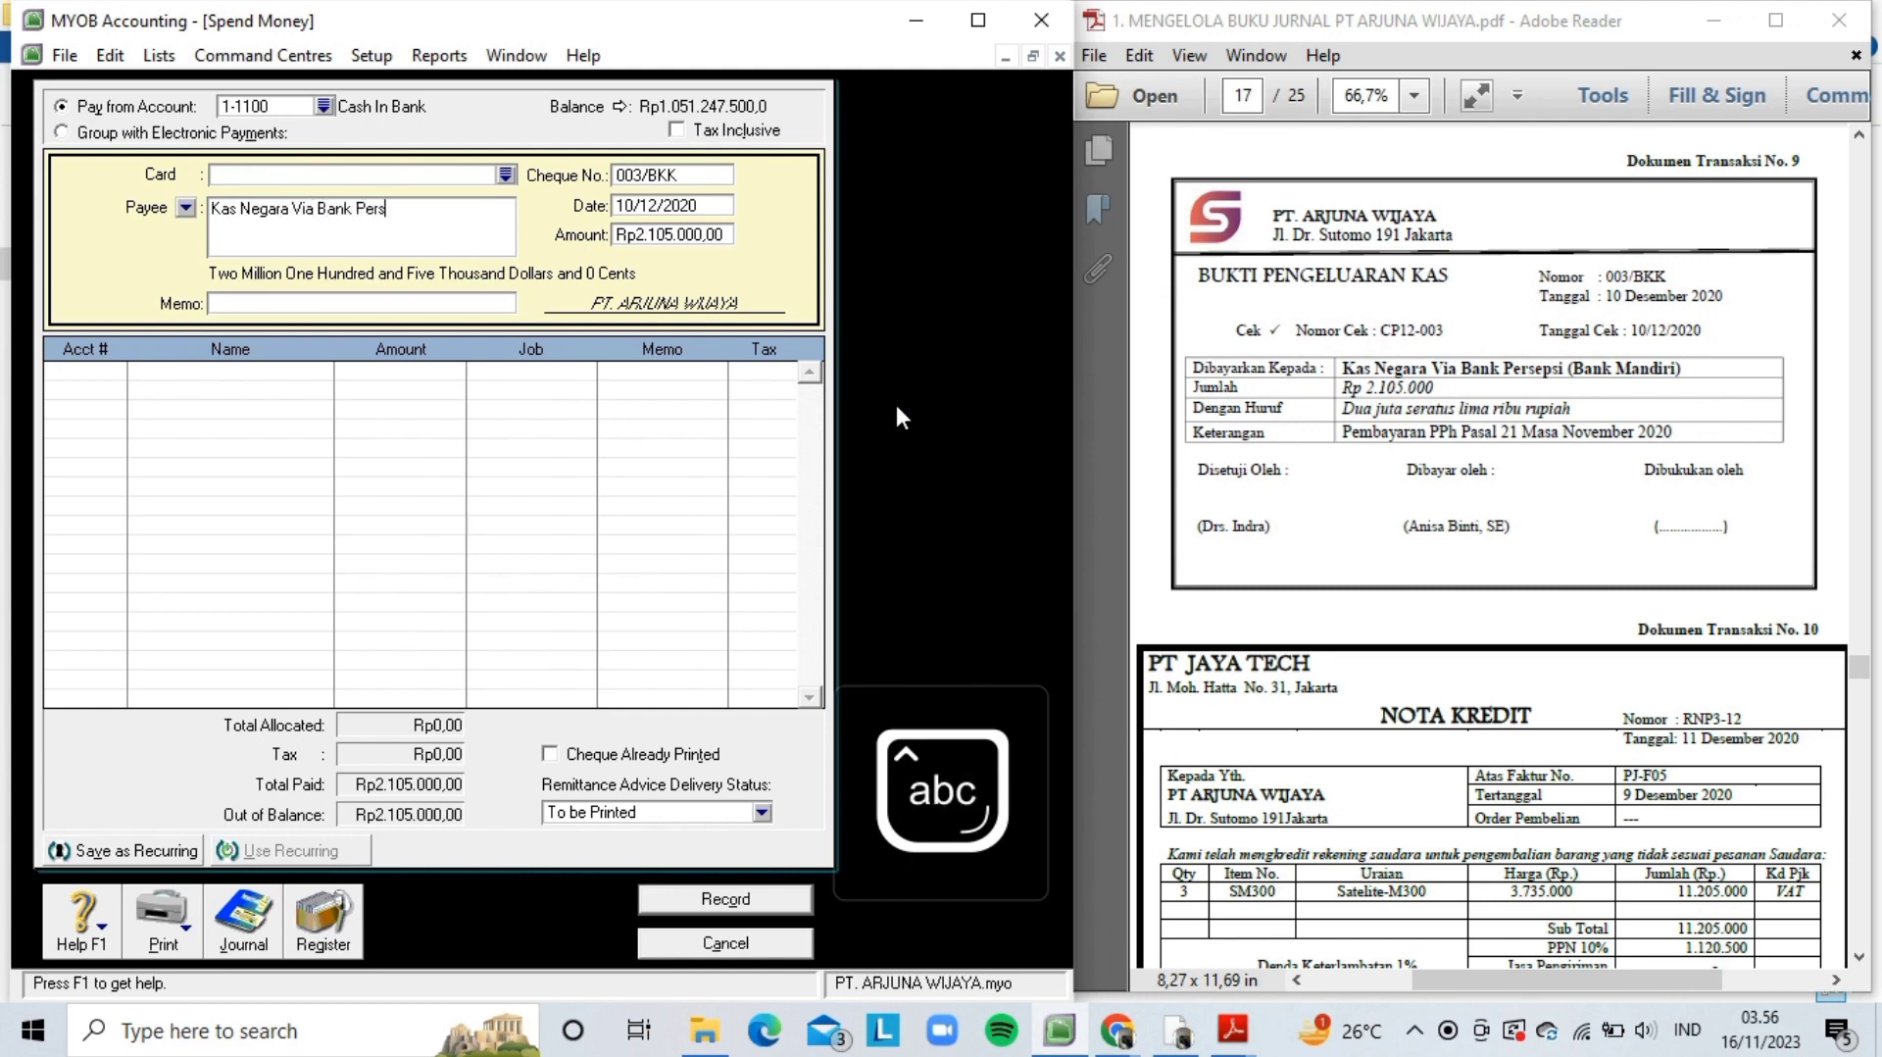
{"action": "type", "text": "epsi "}
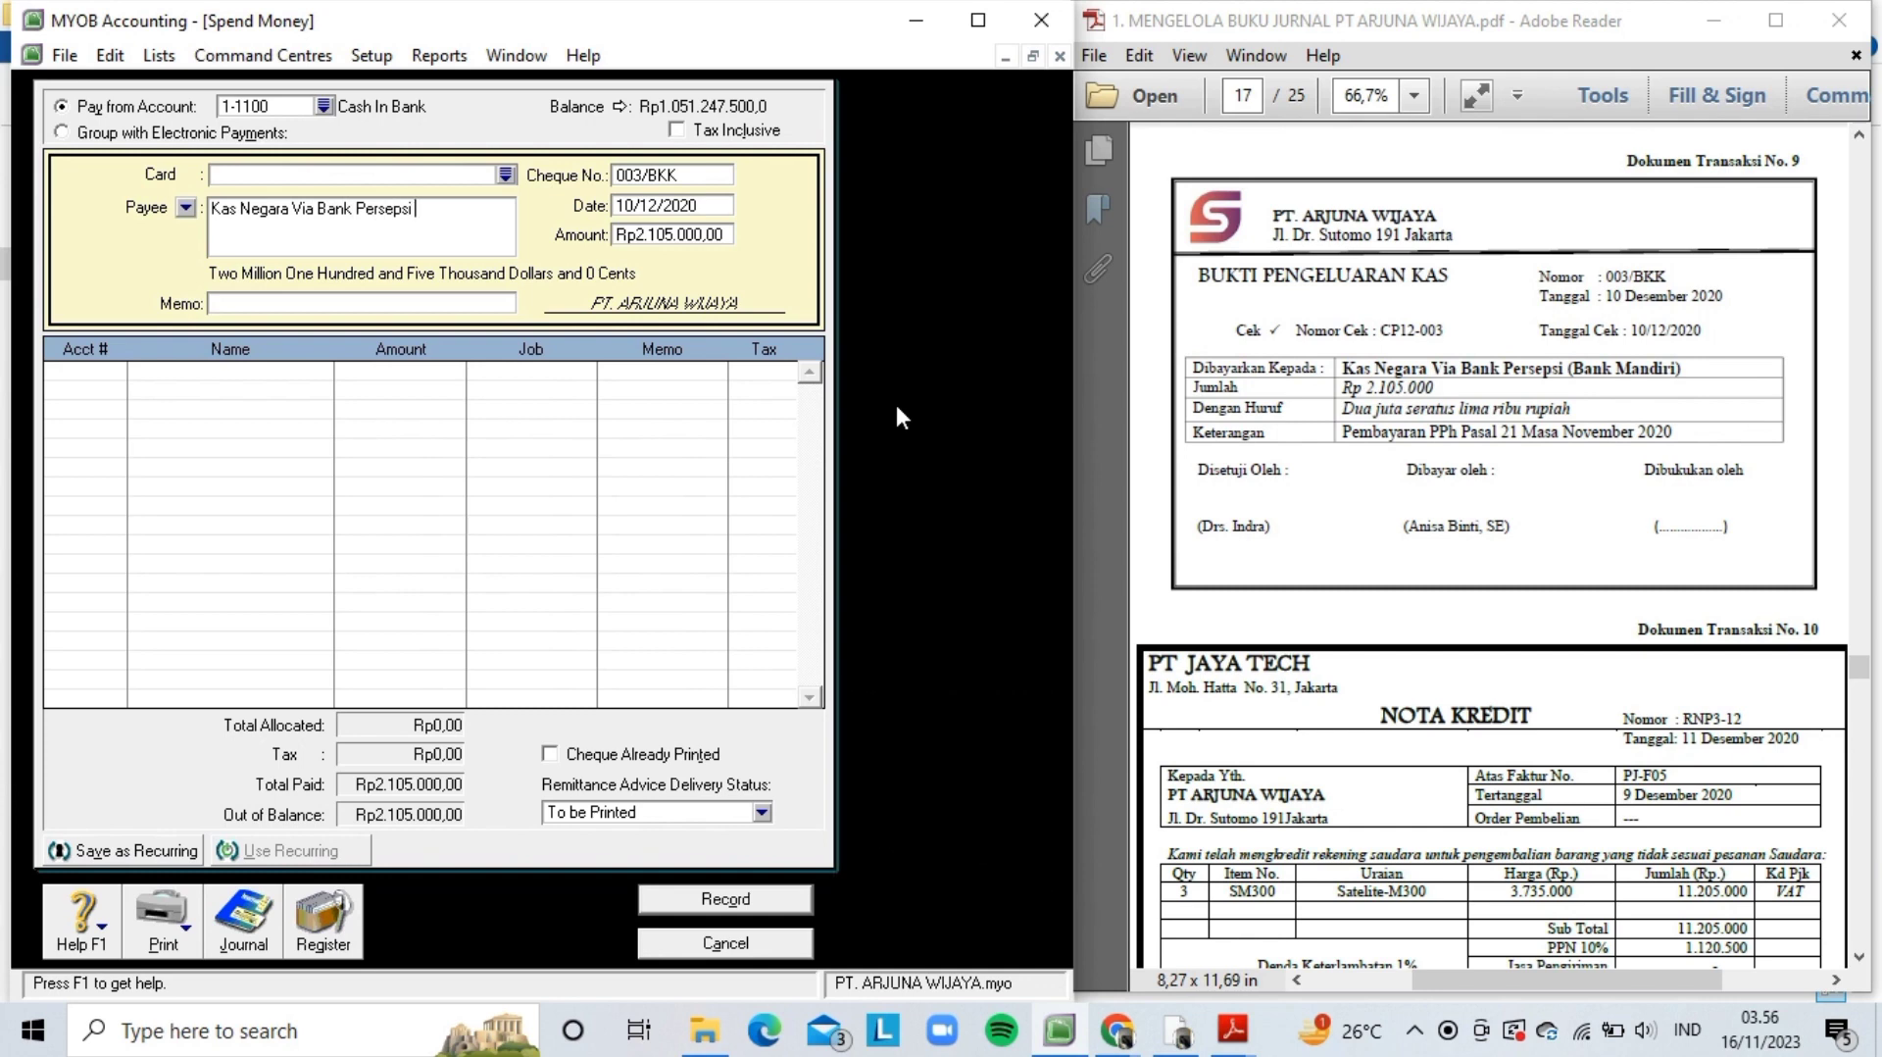
{"action": "type", "text": "(Bank"}
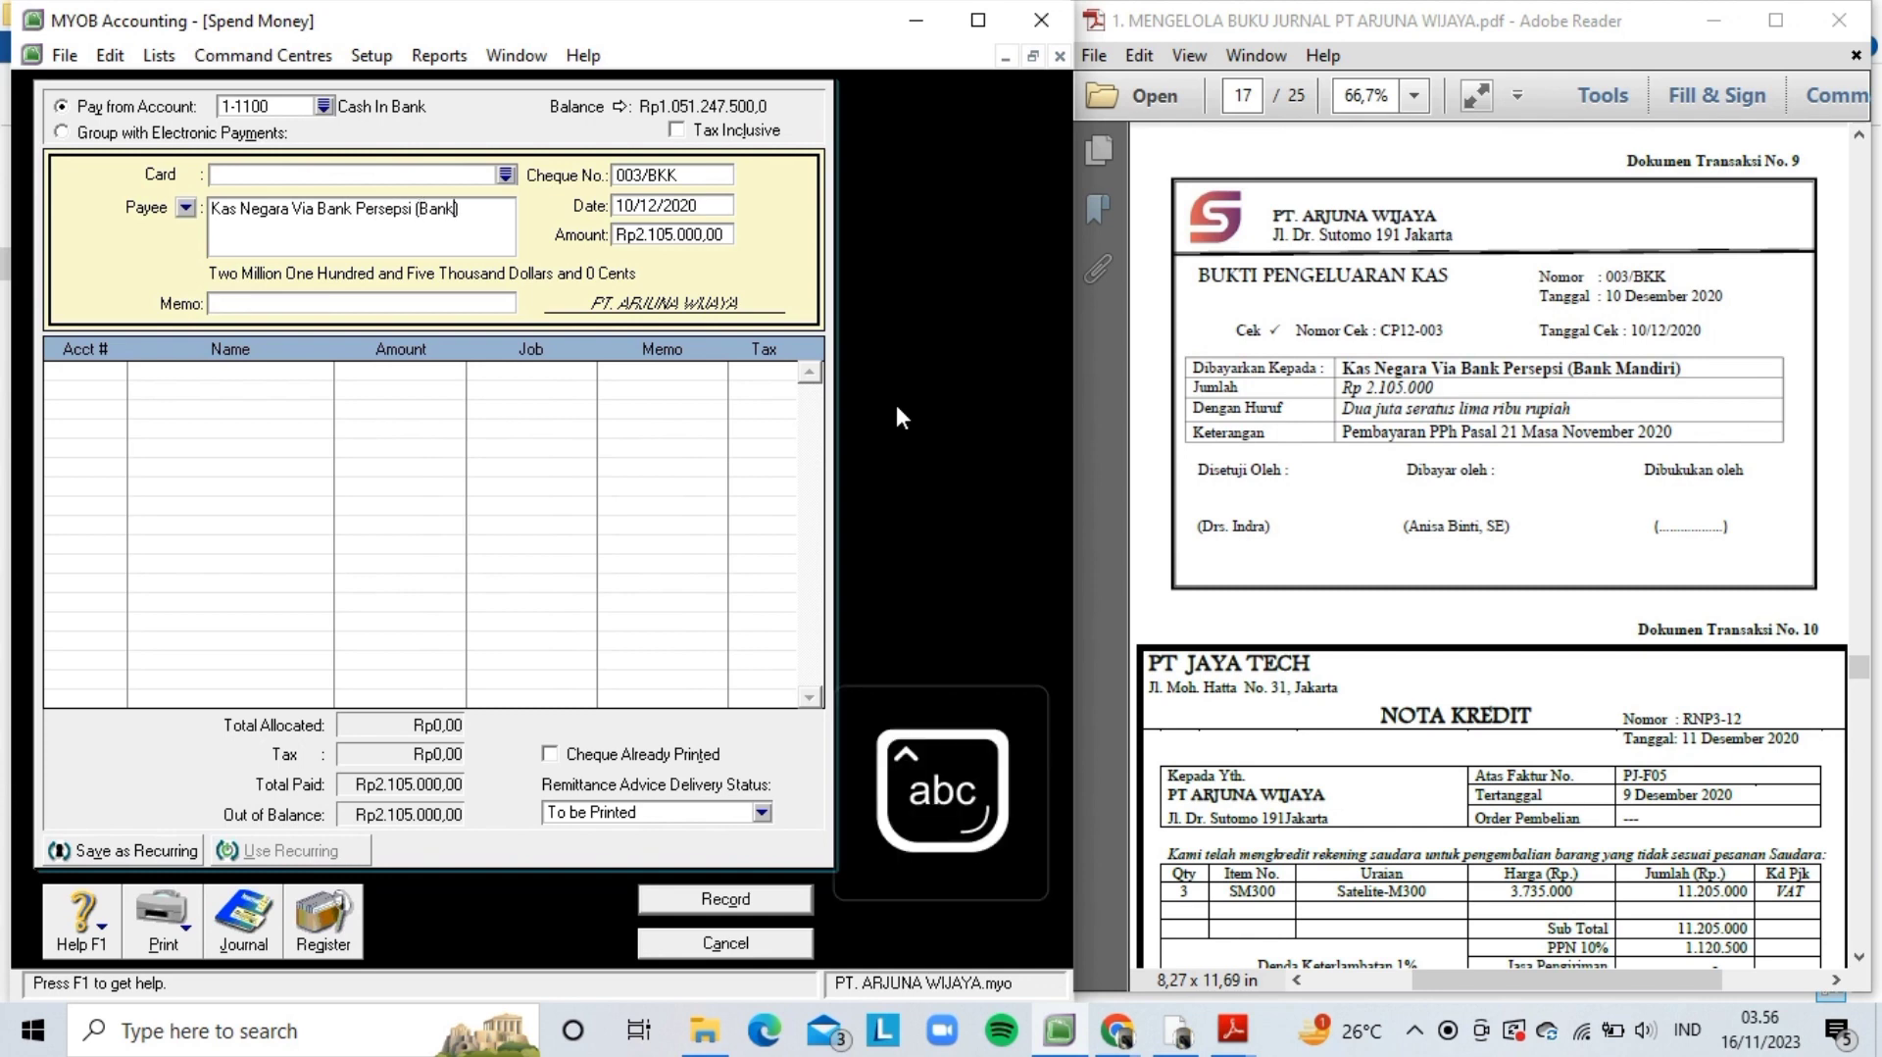
{"action": "type", "text": " Mandiri)"}
- Set the payment's memo to "Pembayaran PPh Pasal 21"
{"action": "key", "text": "Caps_Lock"}
{"action": "type", "text": "P"}
{"action": "key", "text": "Caps_Lock"}
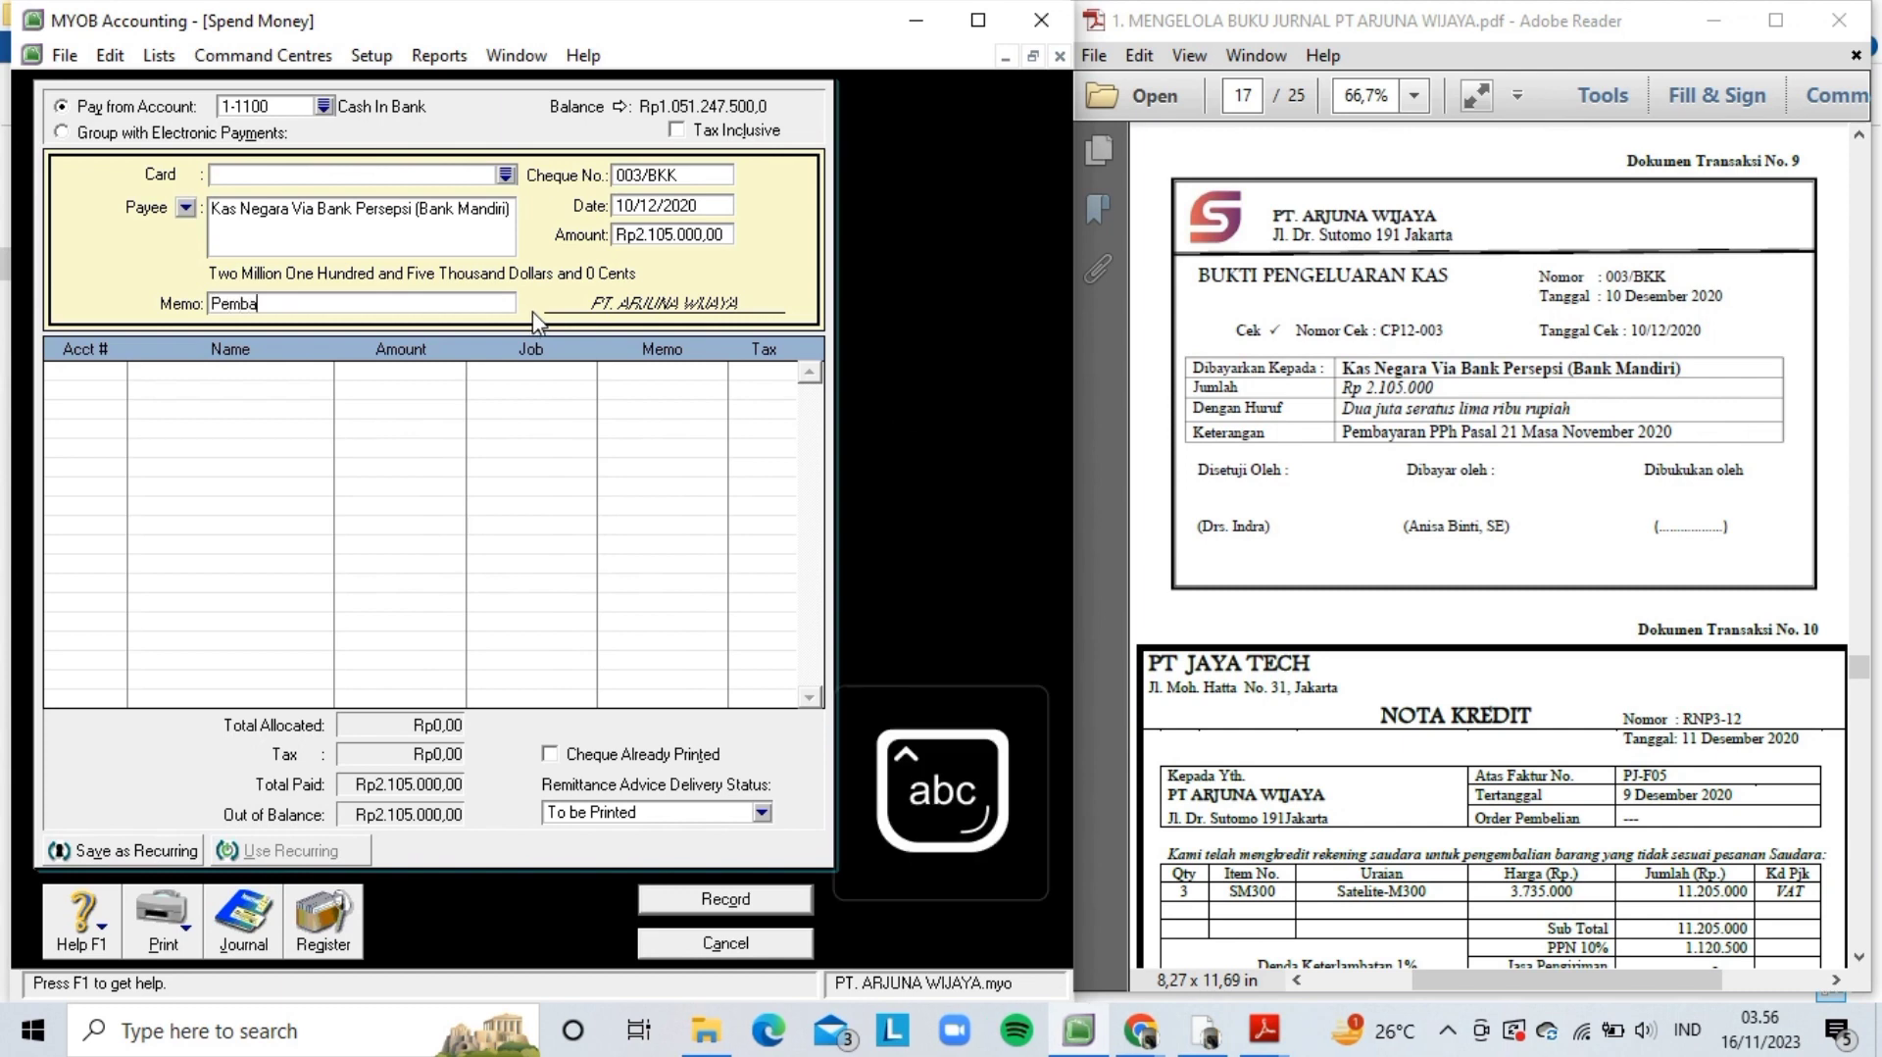
{"action": "type", "text": "embayaran"}
{"action": "key", "text": "Caps_Lock"}
{"action": "type", "text": "PP"}
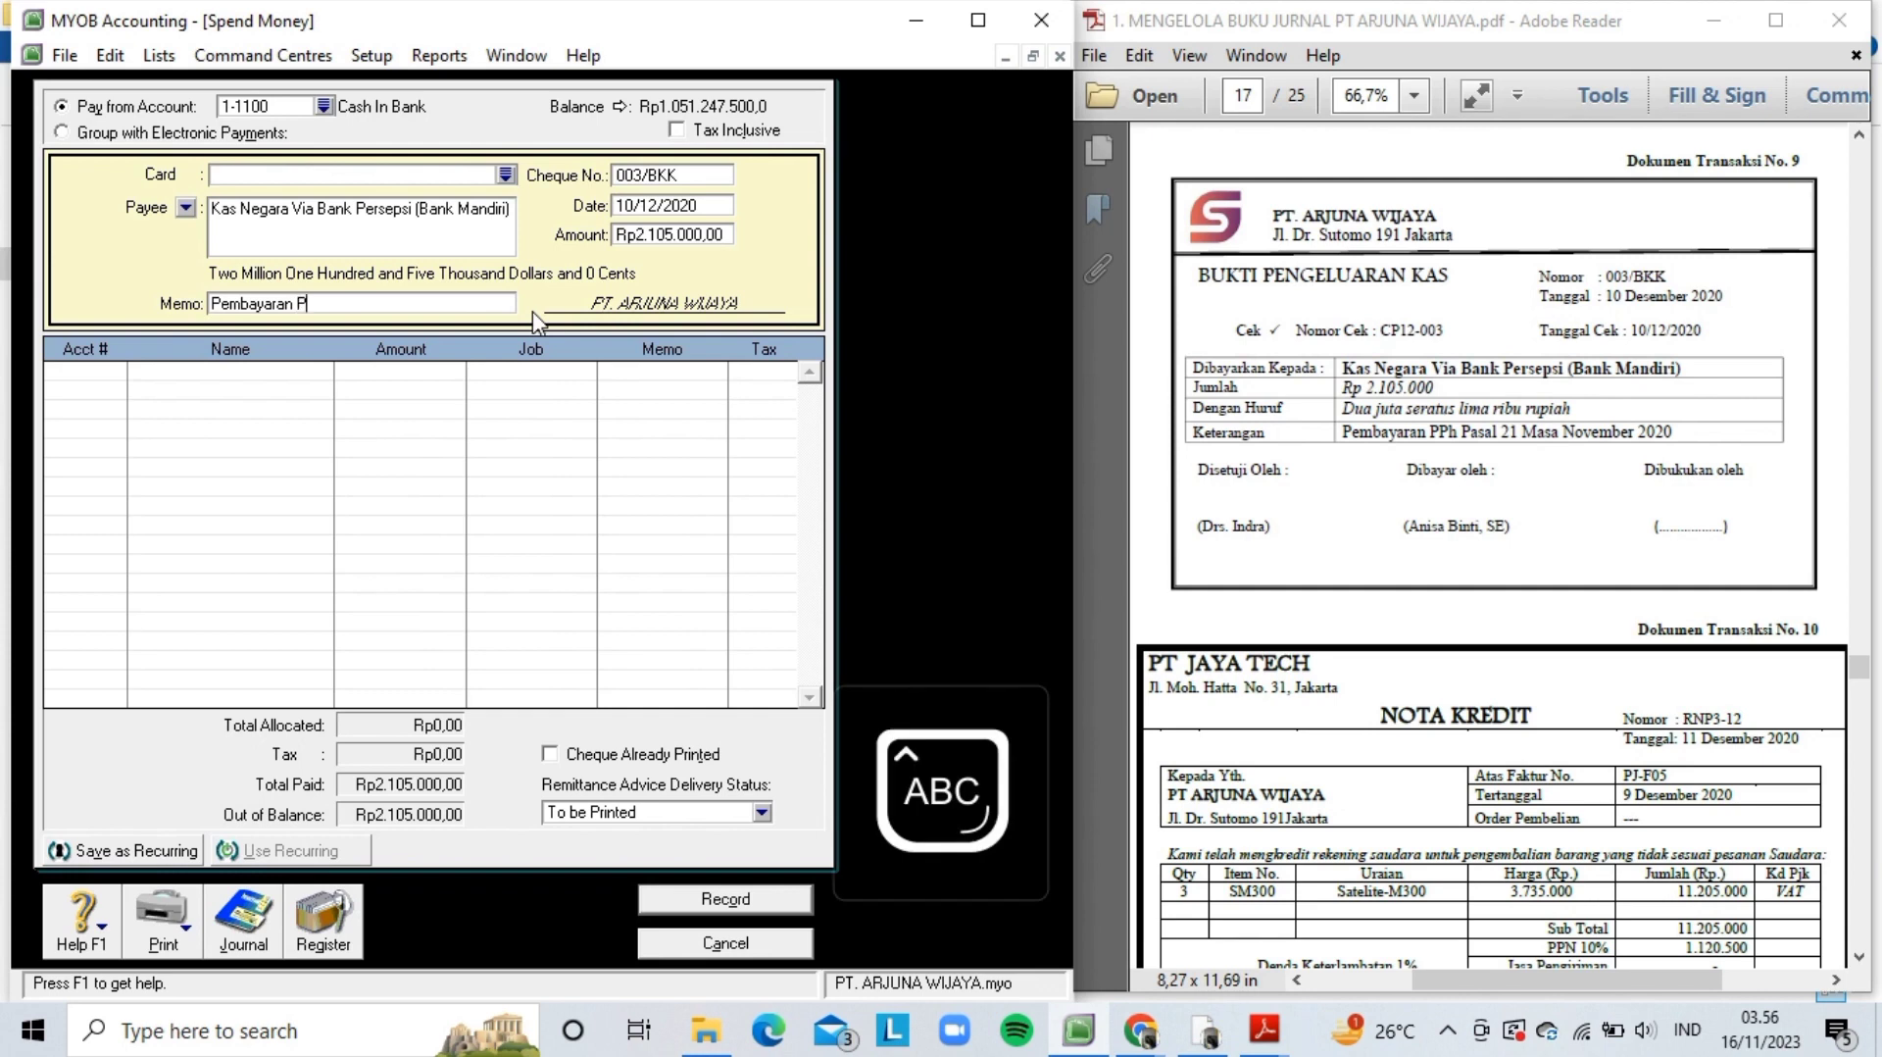
{"action": "key", "text": "Caps_Lock"}
{"action": "type", "text": "h"}
{"action": "key", "text": "Caps_Lock"}
{"action": "type", "text": "P"}
{"action": "key", "text": "Caps_Lock"}
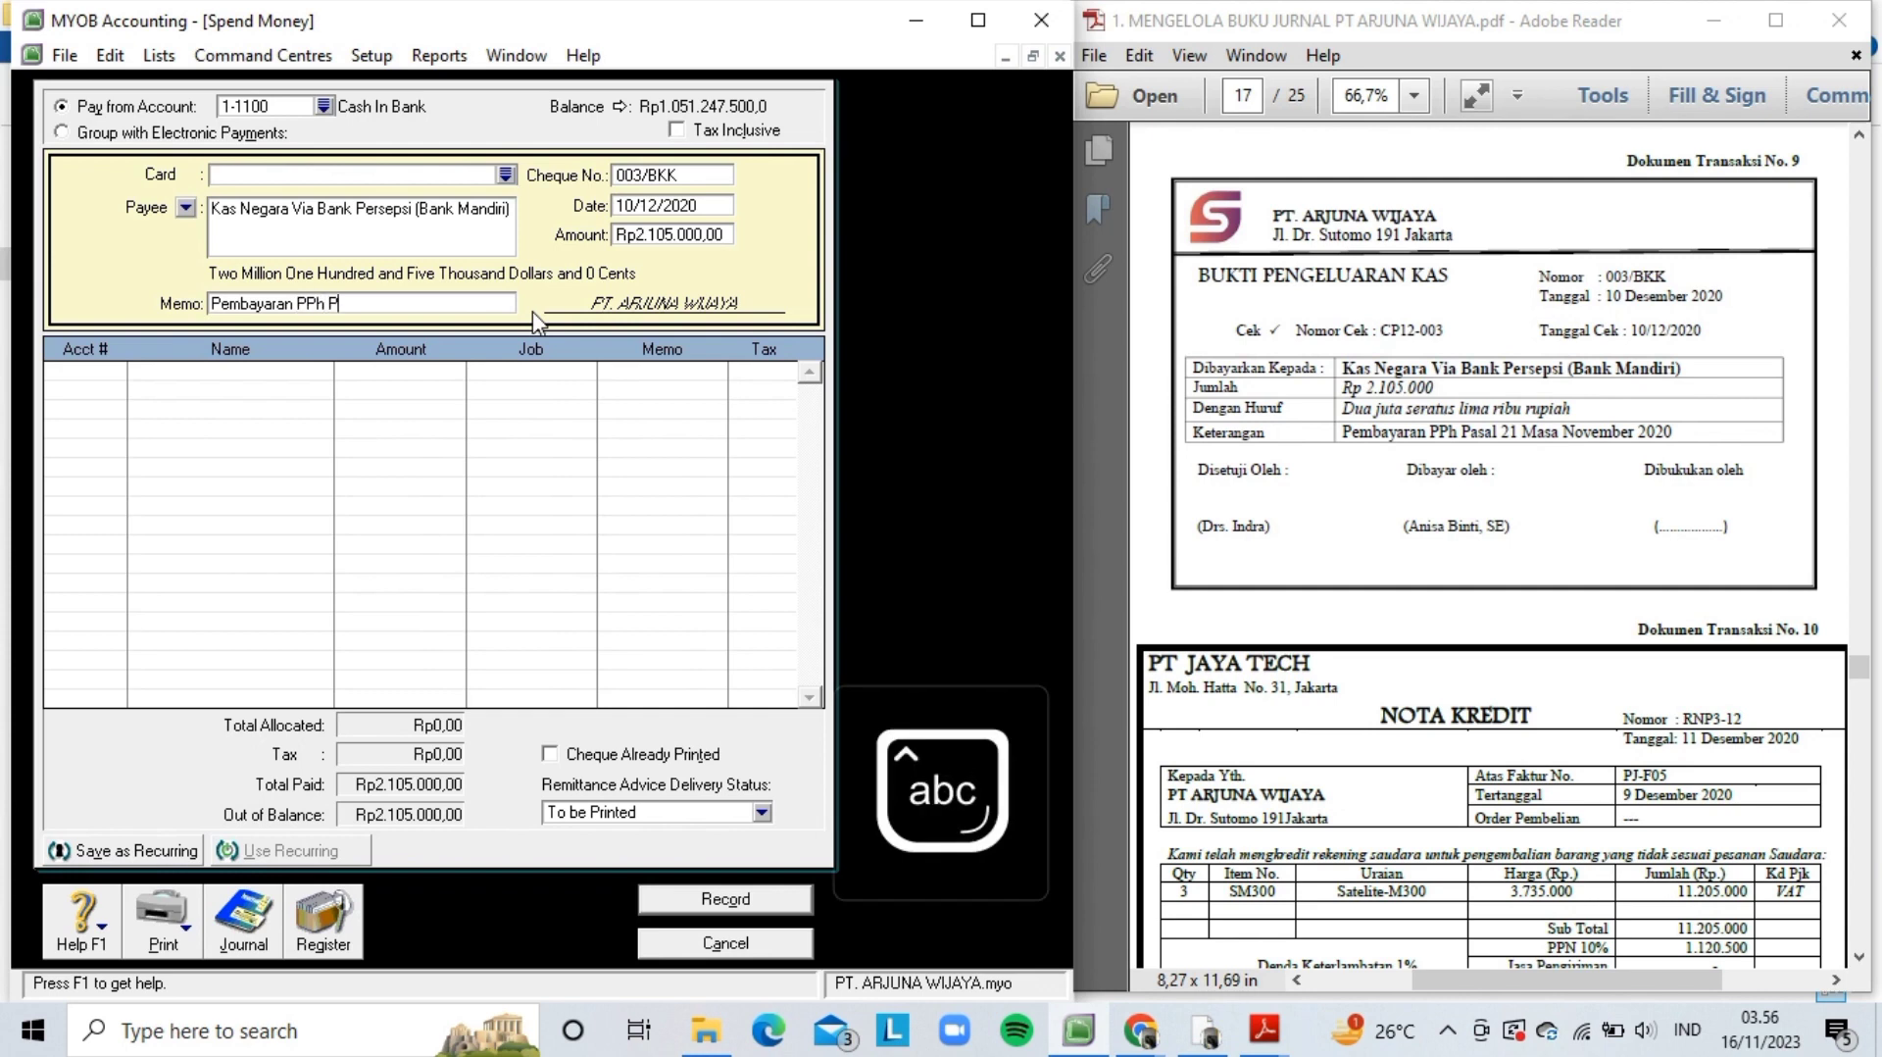
{"action": "type", "text": "asal 21"}
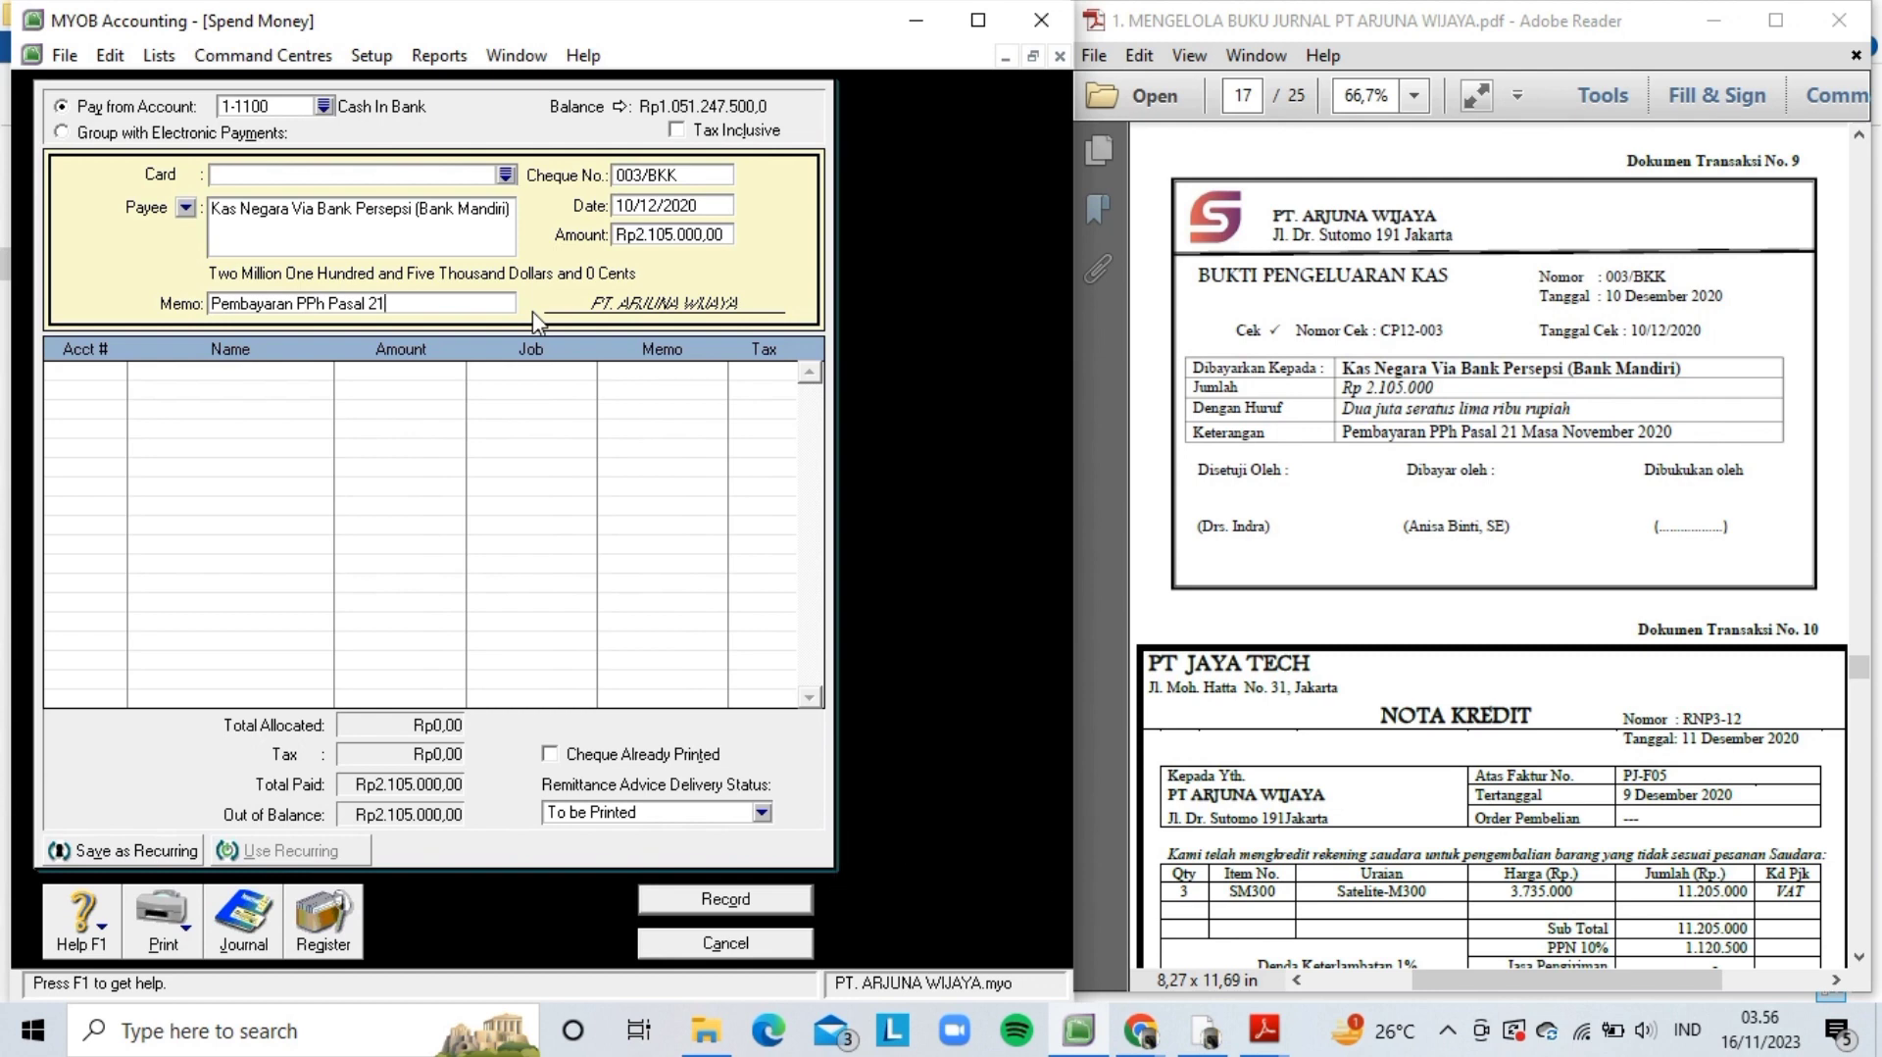
- Allocate the full payment amount to account 2-1300 Income Tax Payable, keeping the N-T tax code
{"action": "key", "text": "Tab"}
{"action": "type", "text": "6"}
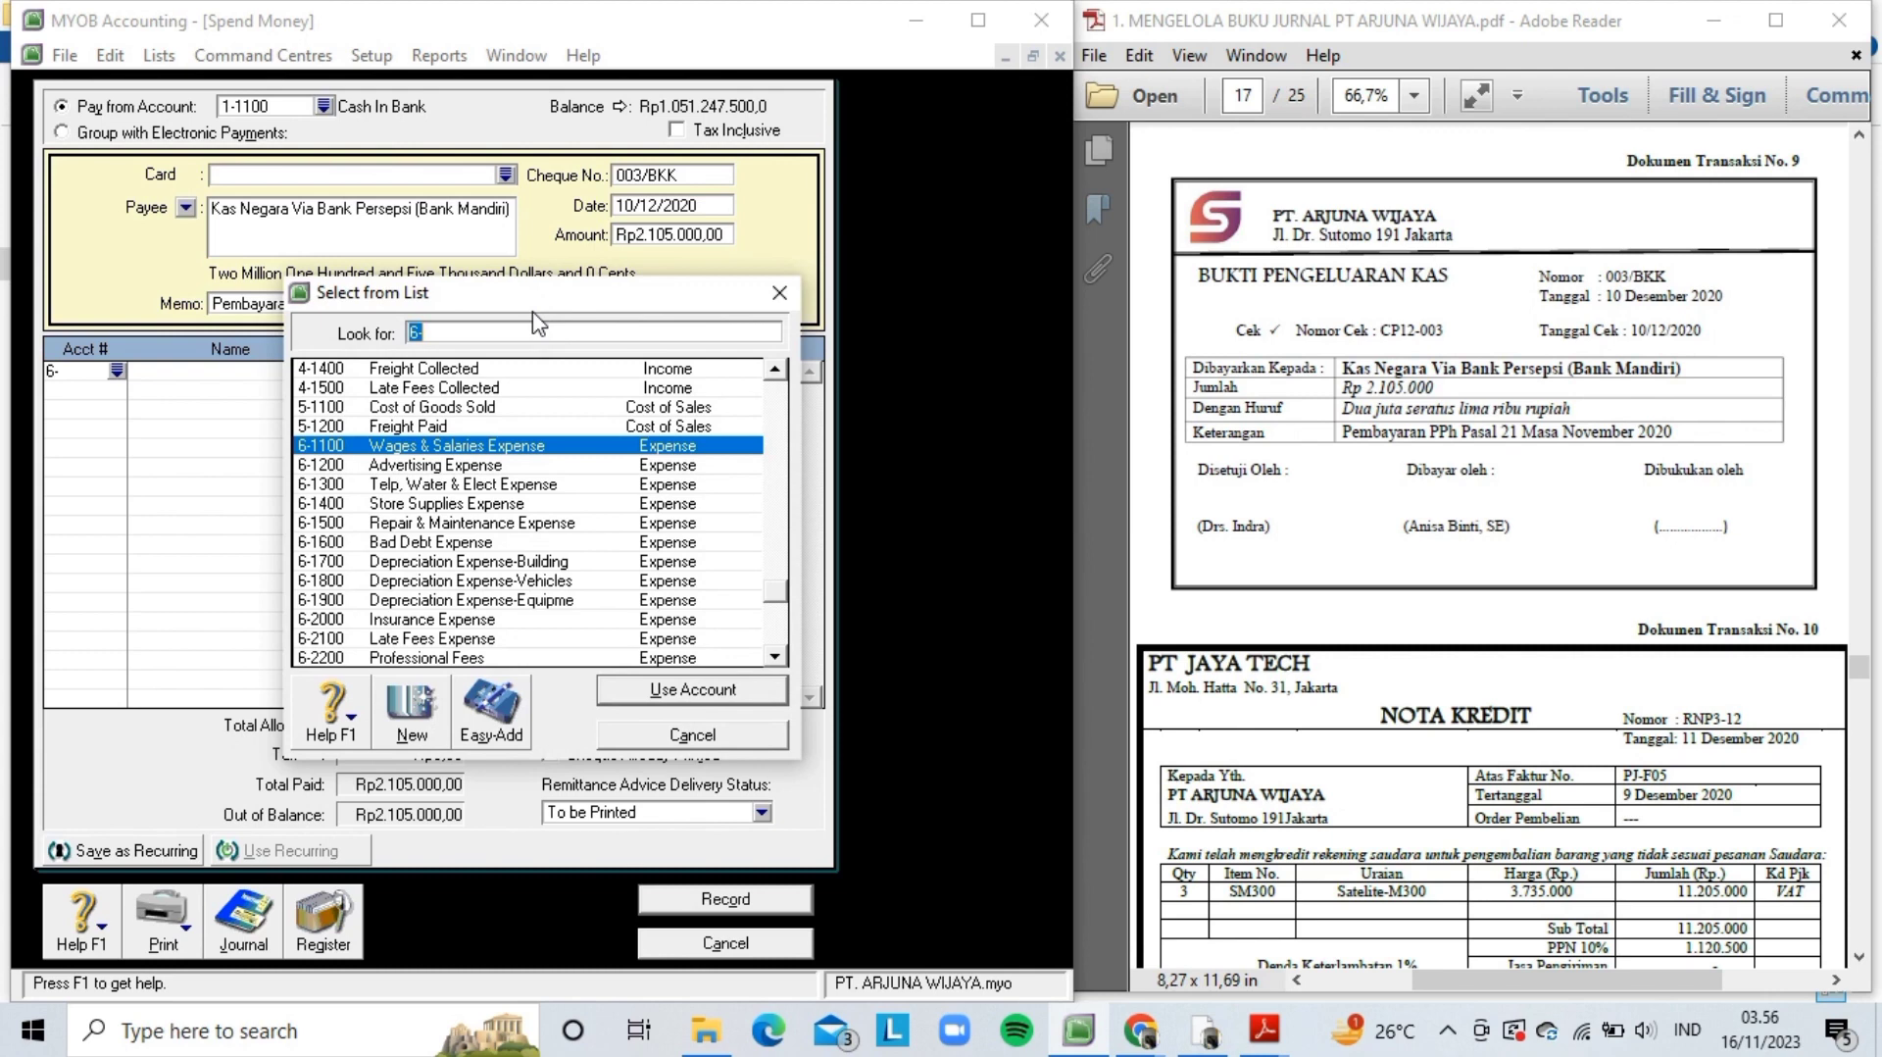
{"action": "type", "text": "2"}
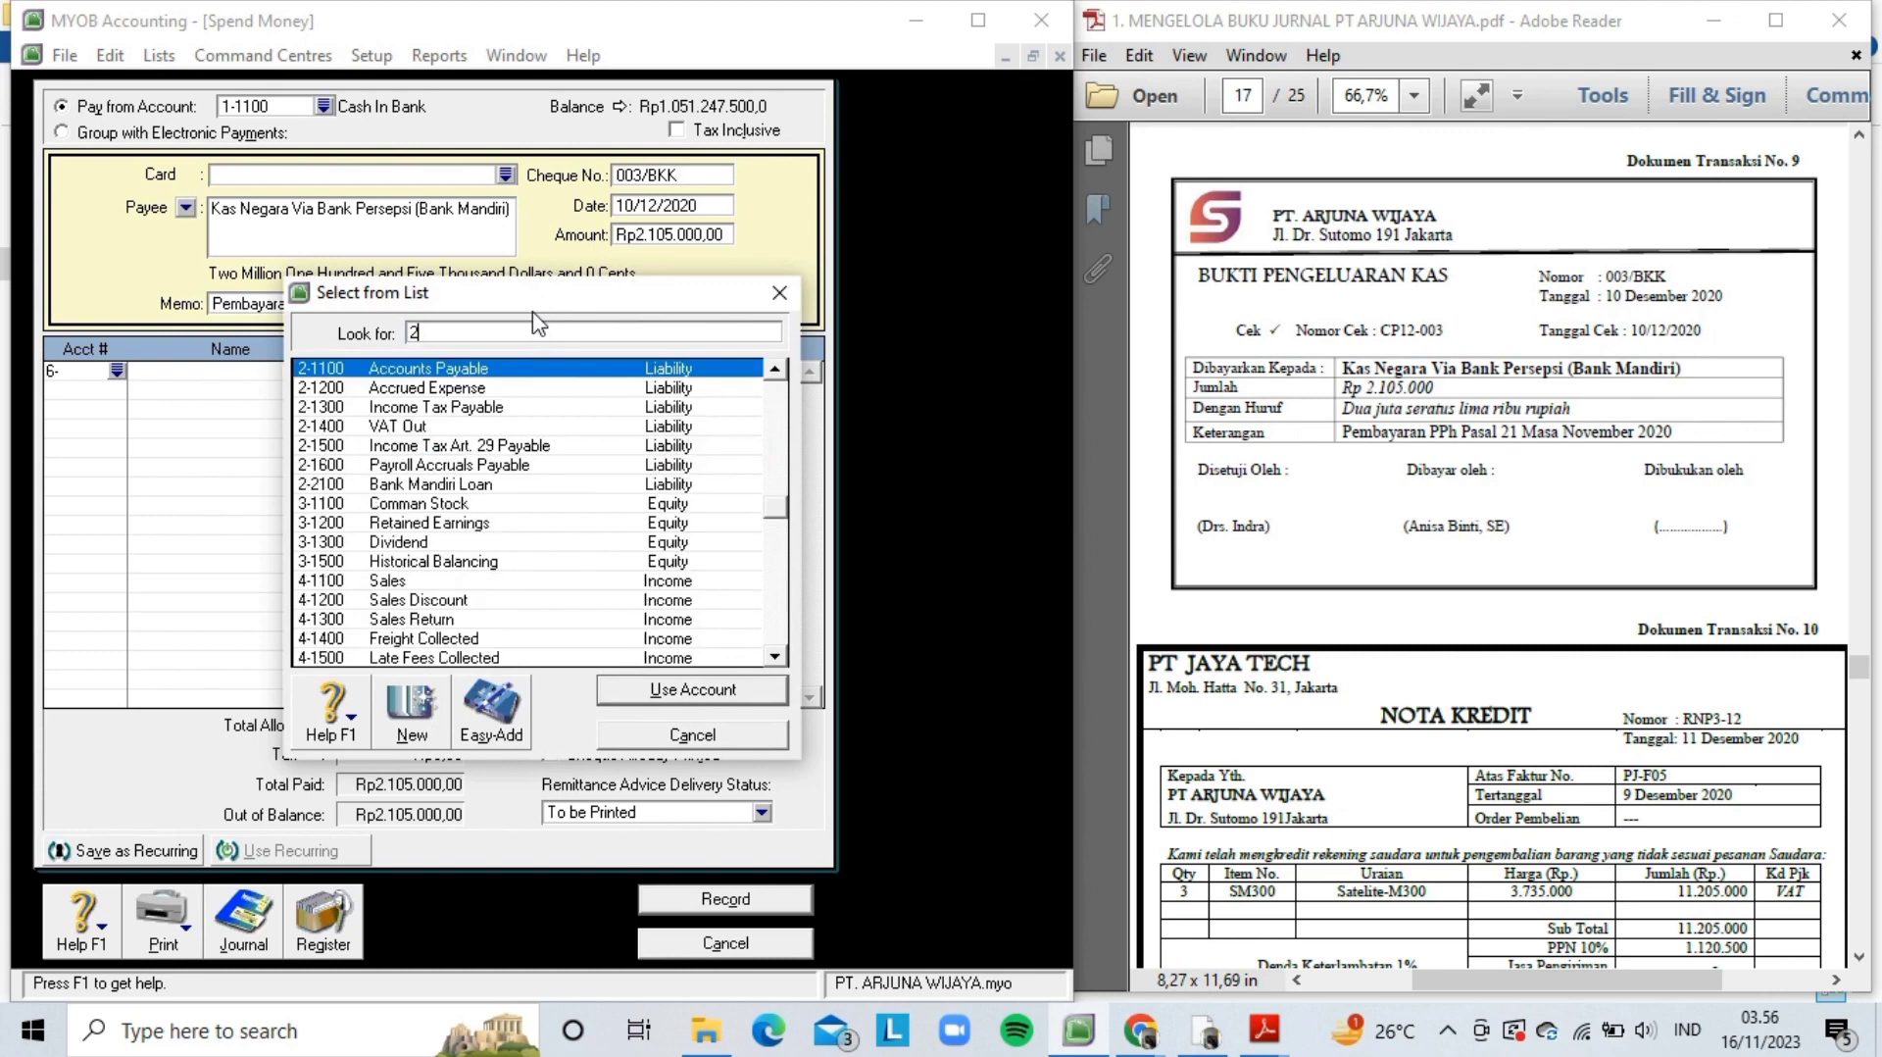
{"action": "double_click", "coordinate": [517, 406]}
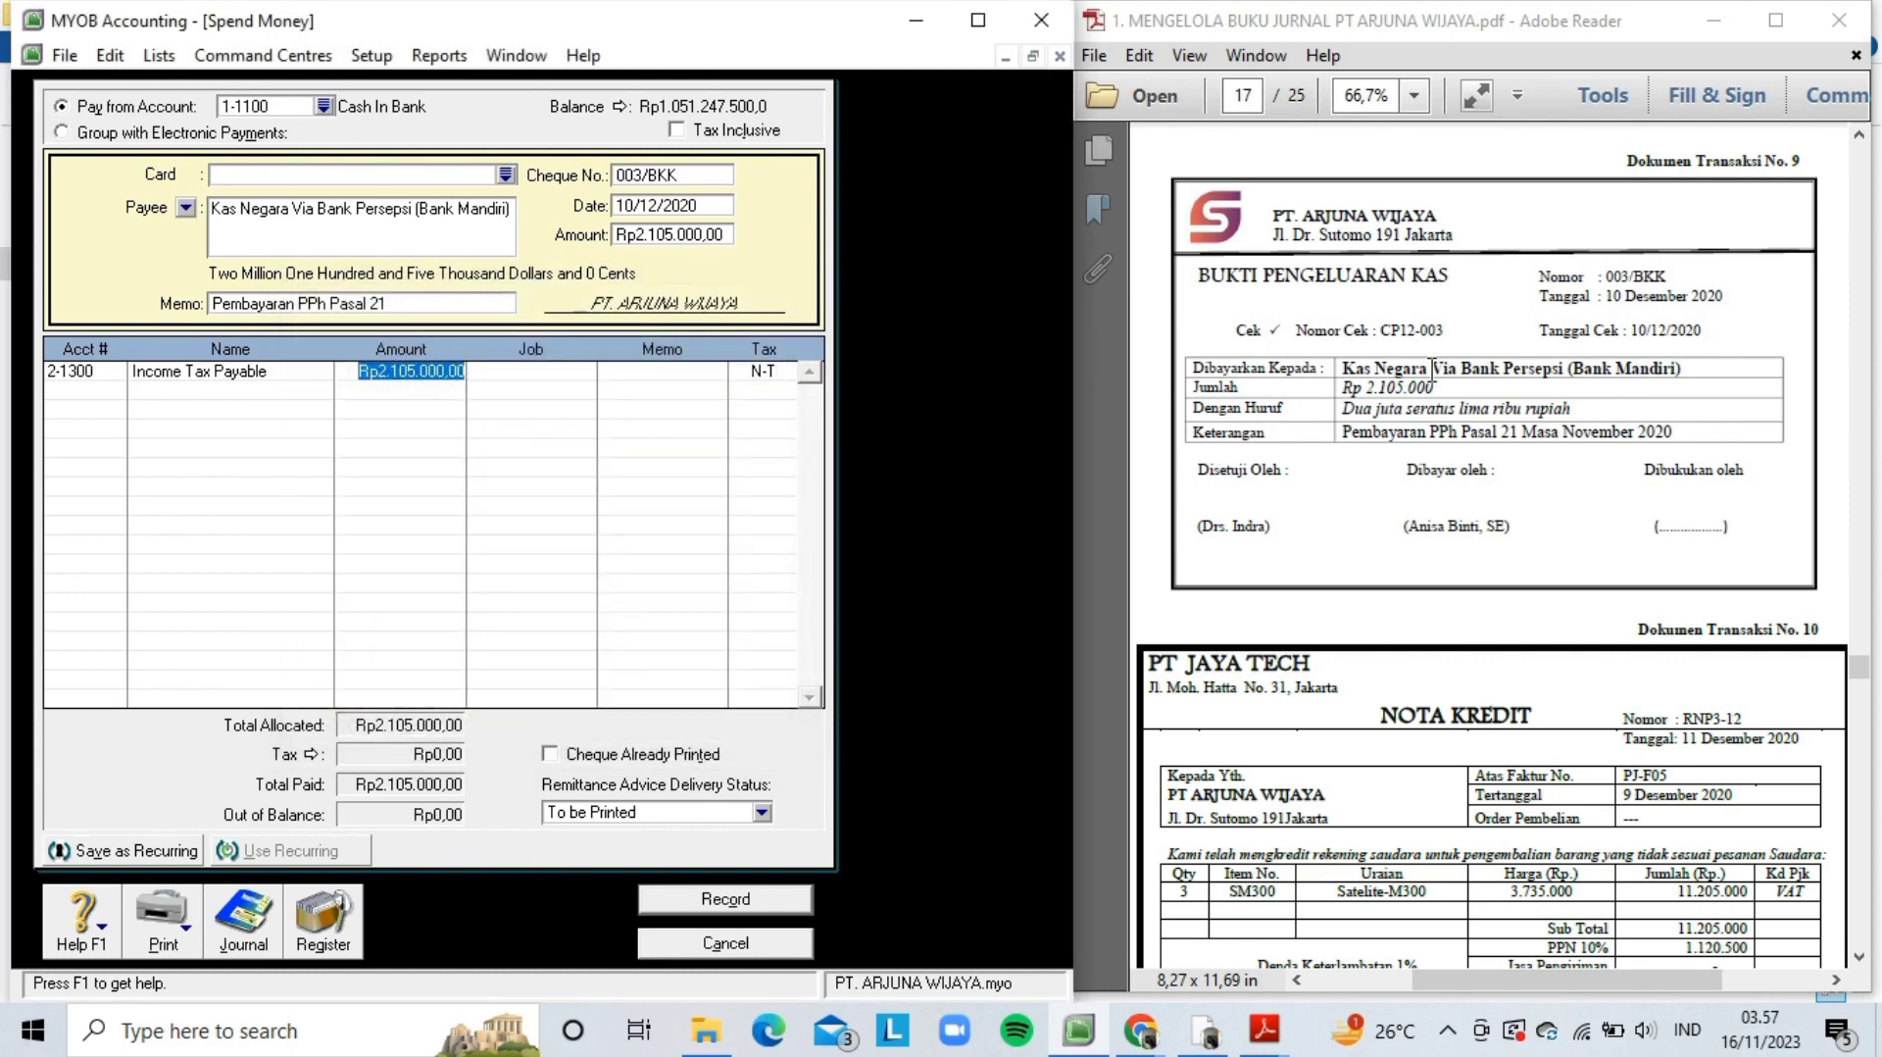
{"action": "key", "text": "Tab"}
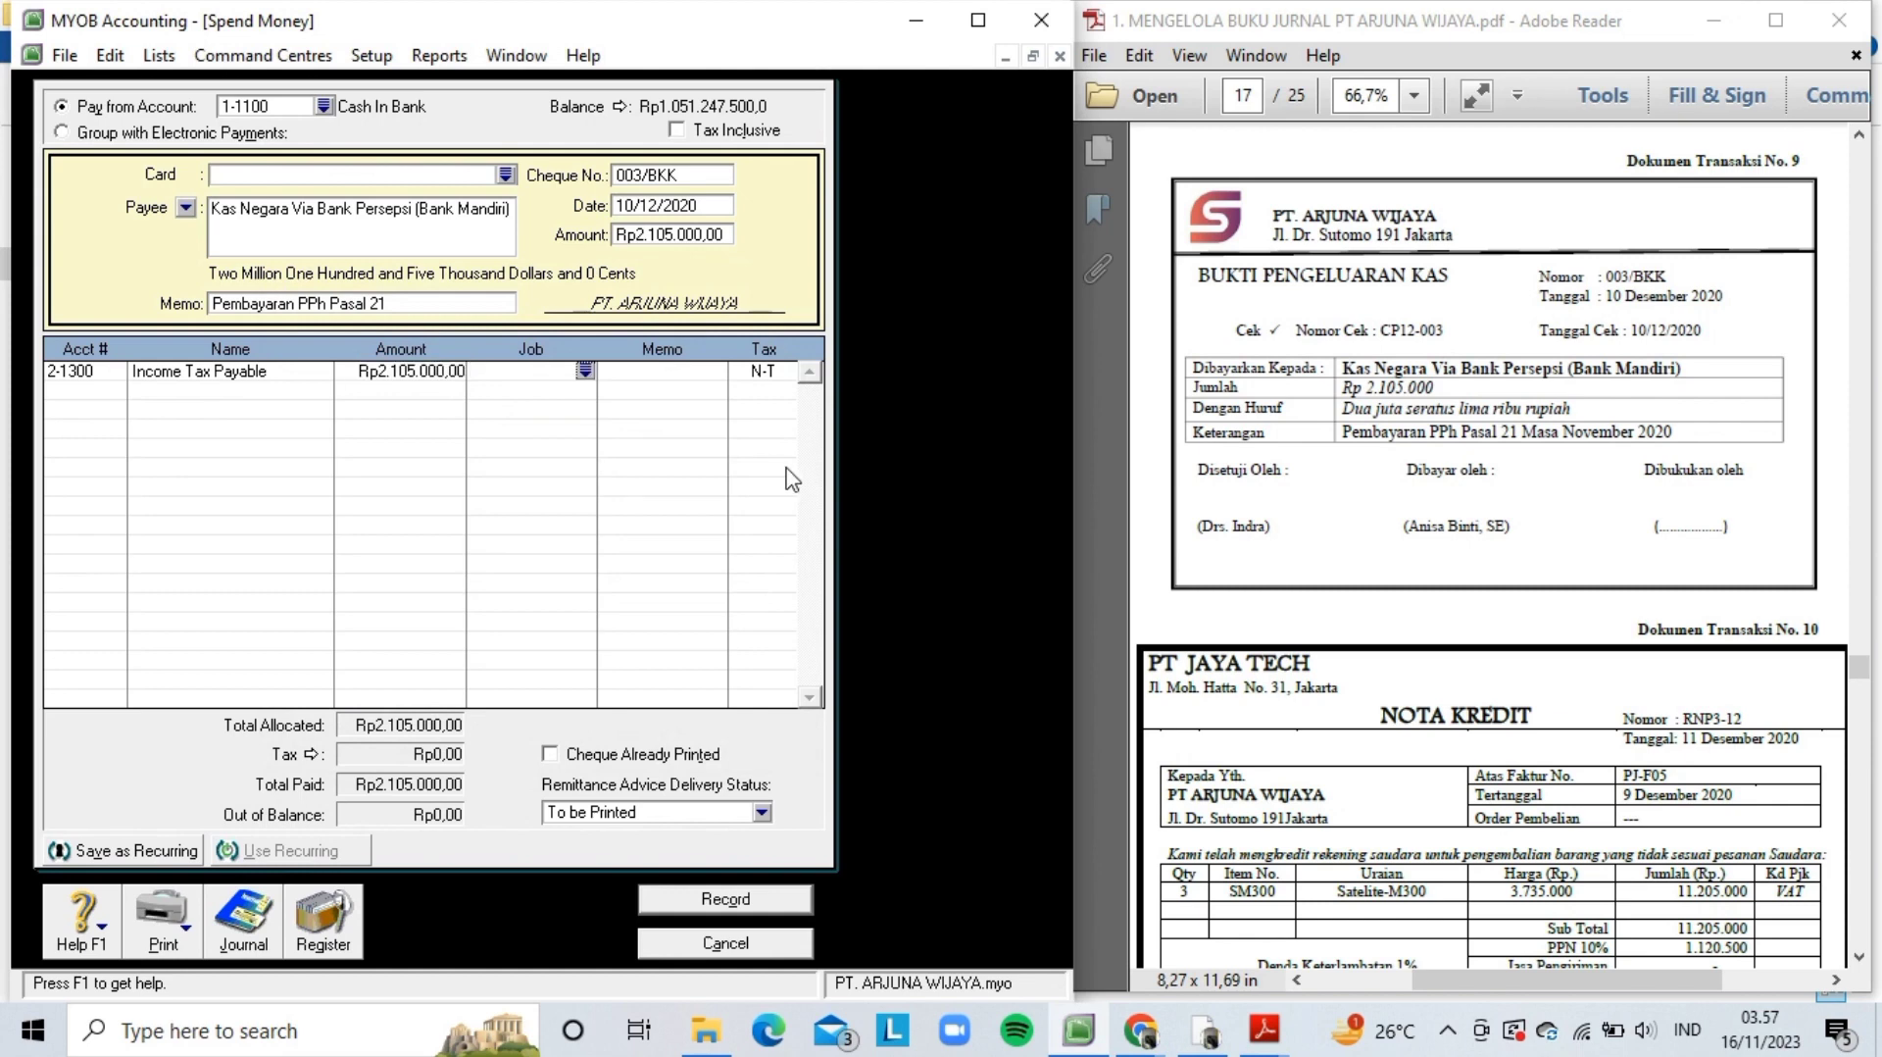
{"action": "key", "text": "Tab"}
{"action": "key", "text": "Tab"}
- Check the journal recap of payment 003/BKK, record it and close the Spend Money form
{"action": "key", "text": "ctrl+r"}
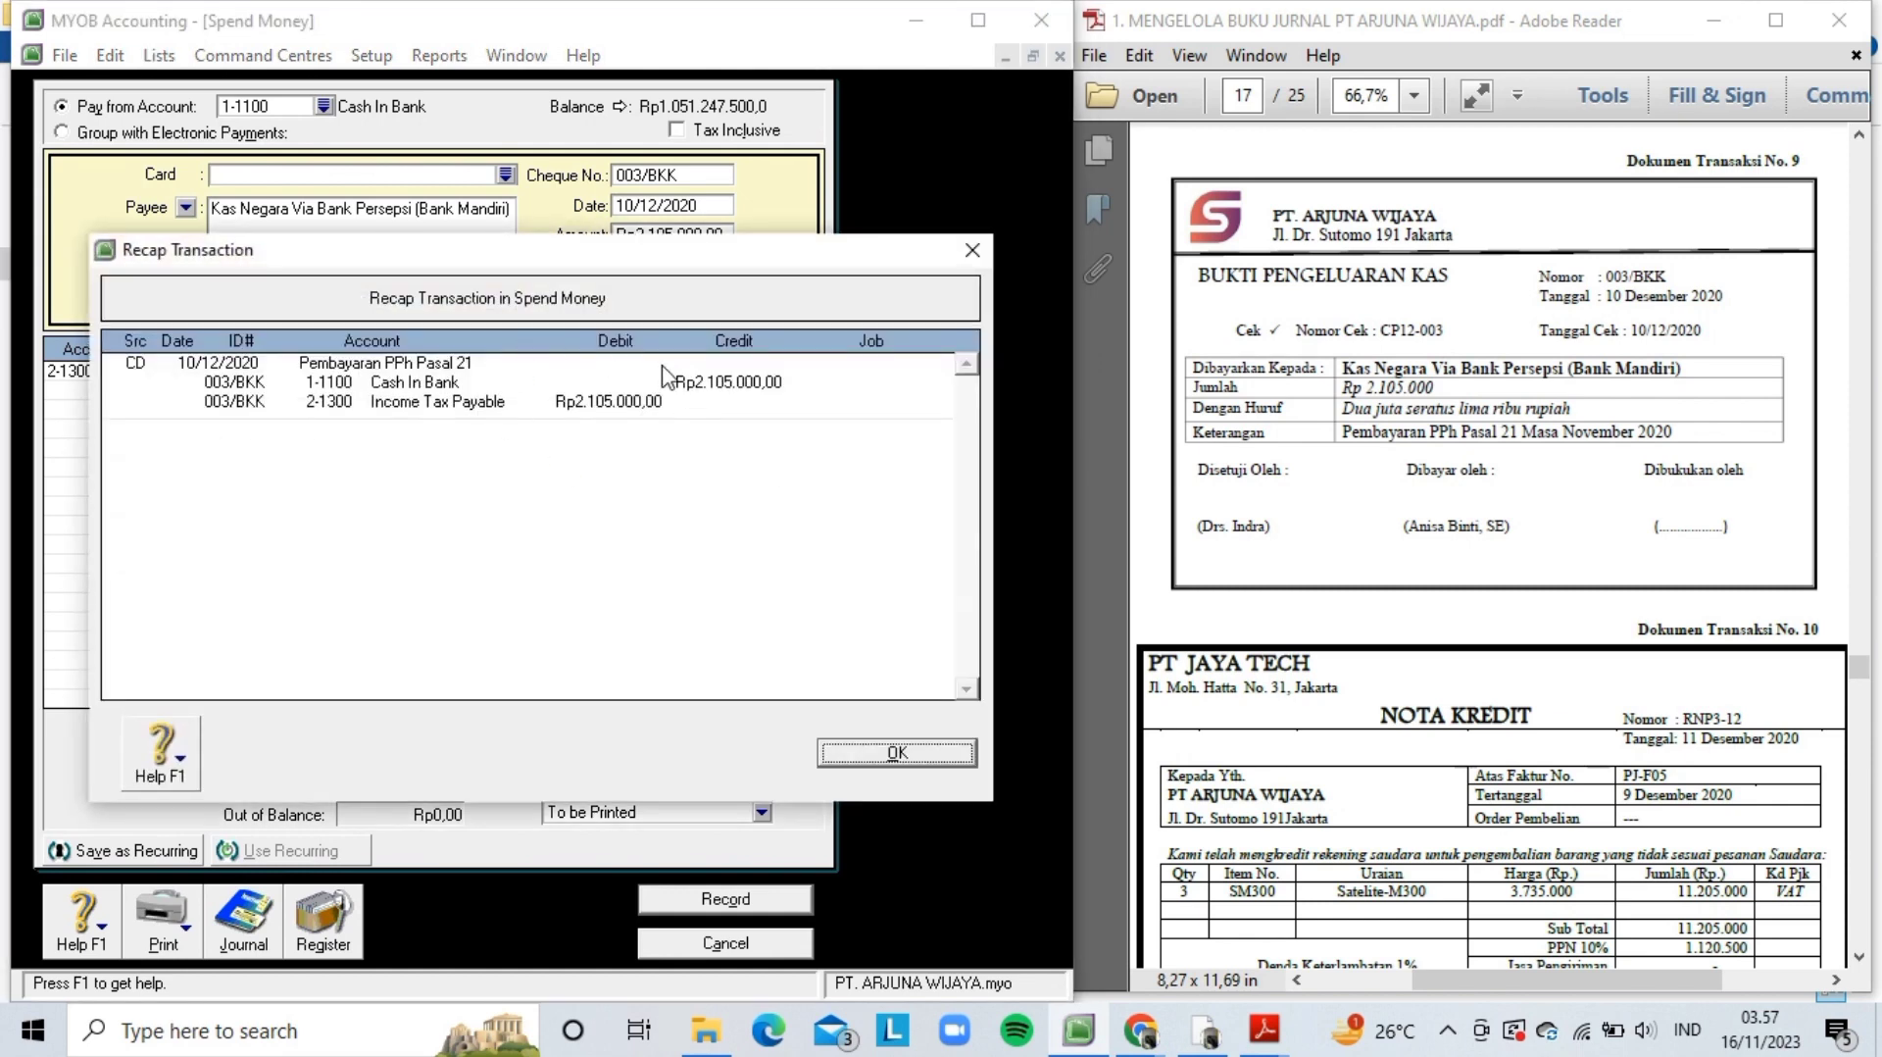
{"action": "left_click", "coordinate": [845, 757]}
{"action": "left_click", "coordinate": [755, 900]}
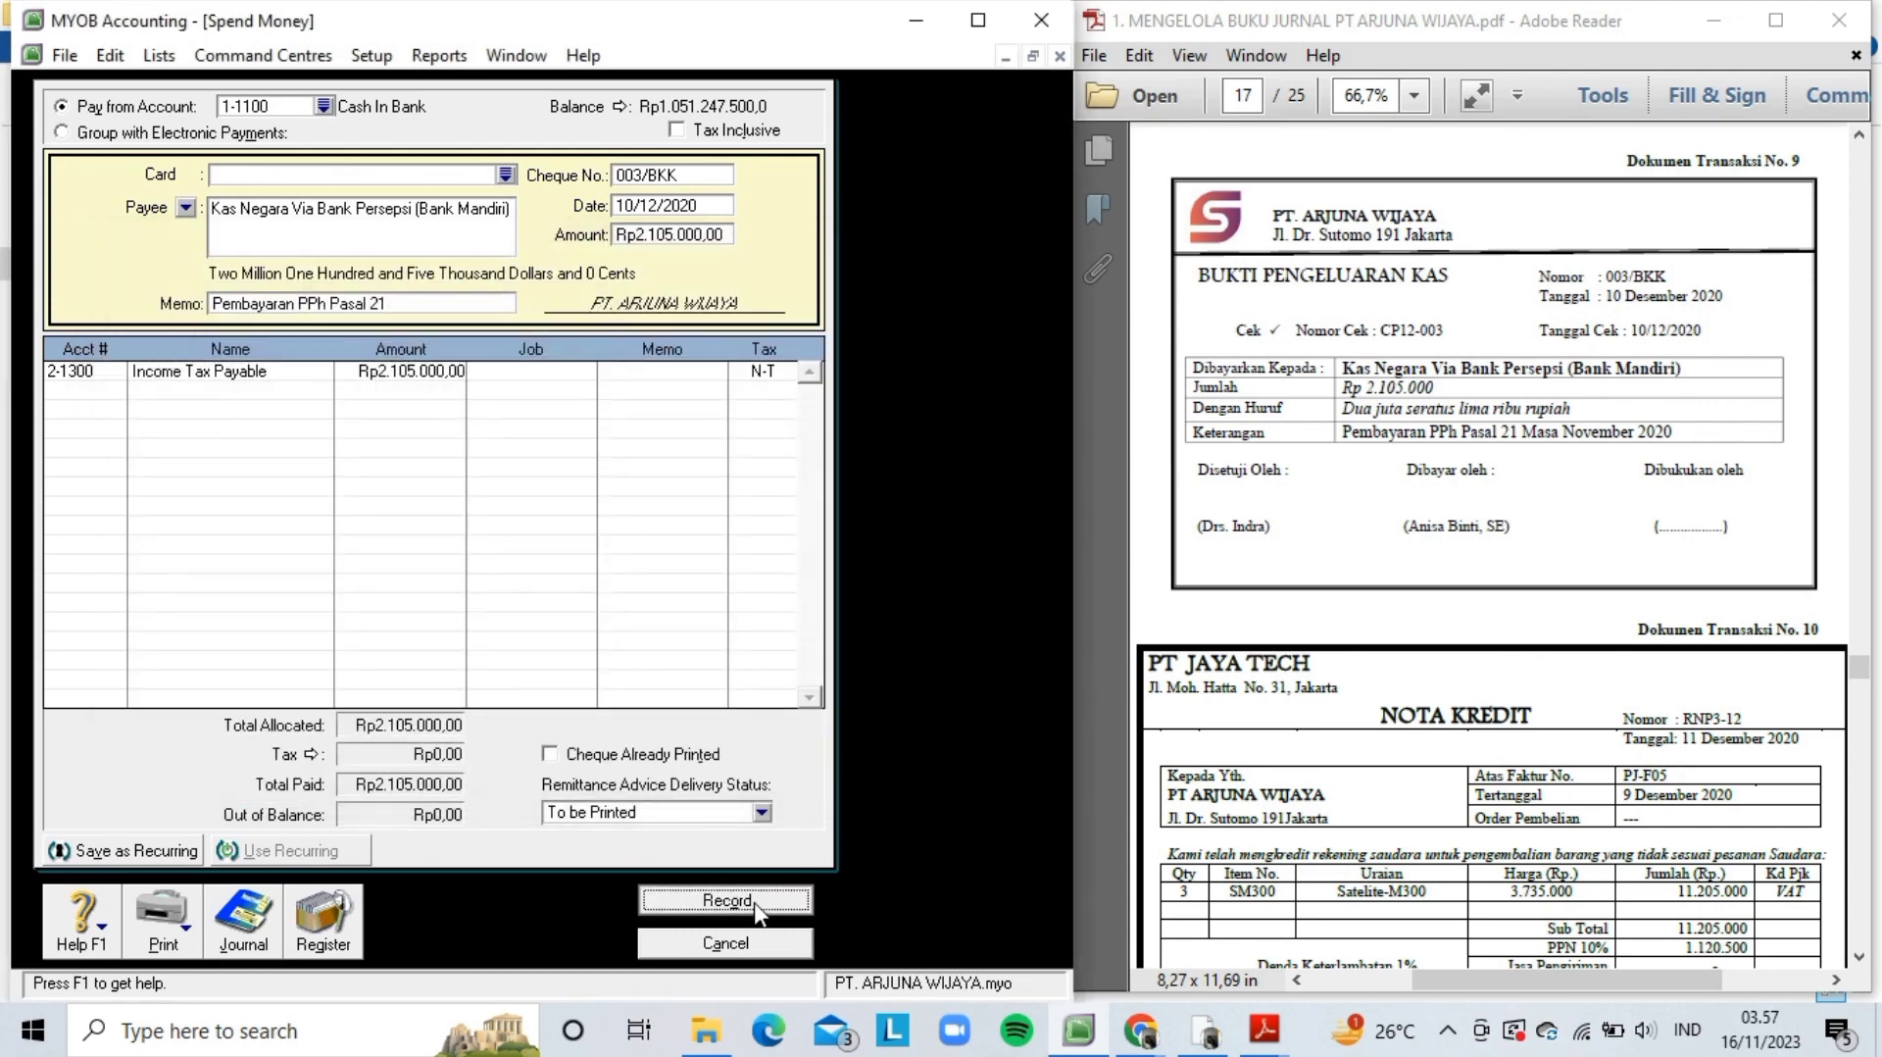
{"action": "left_click", "coordinate": [743, 942]}
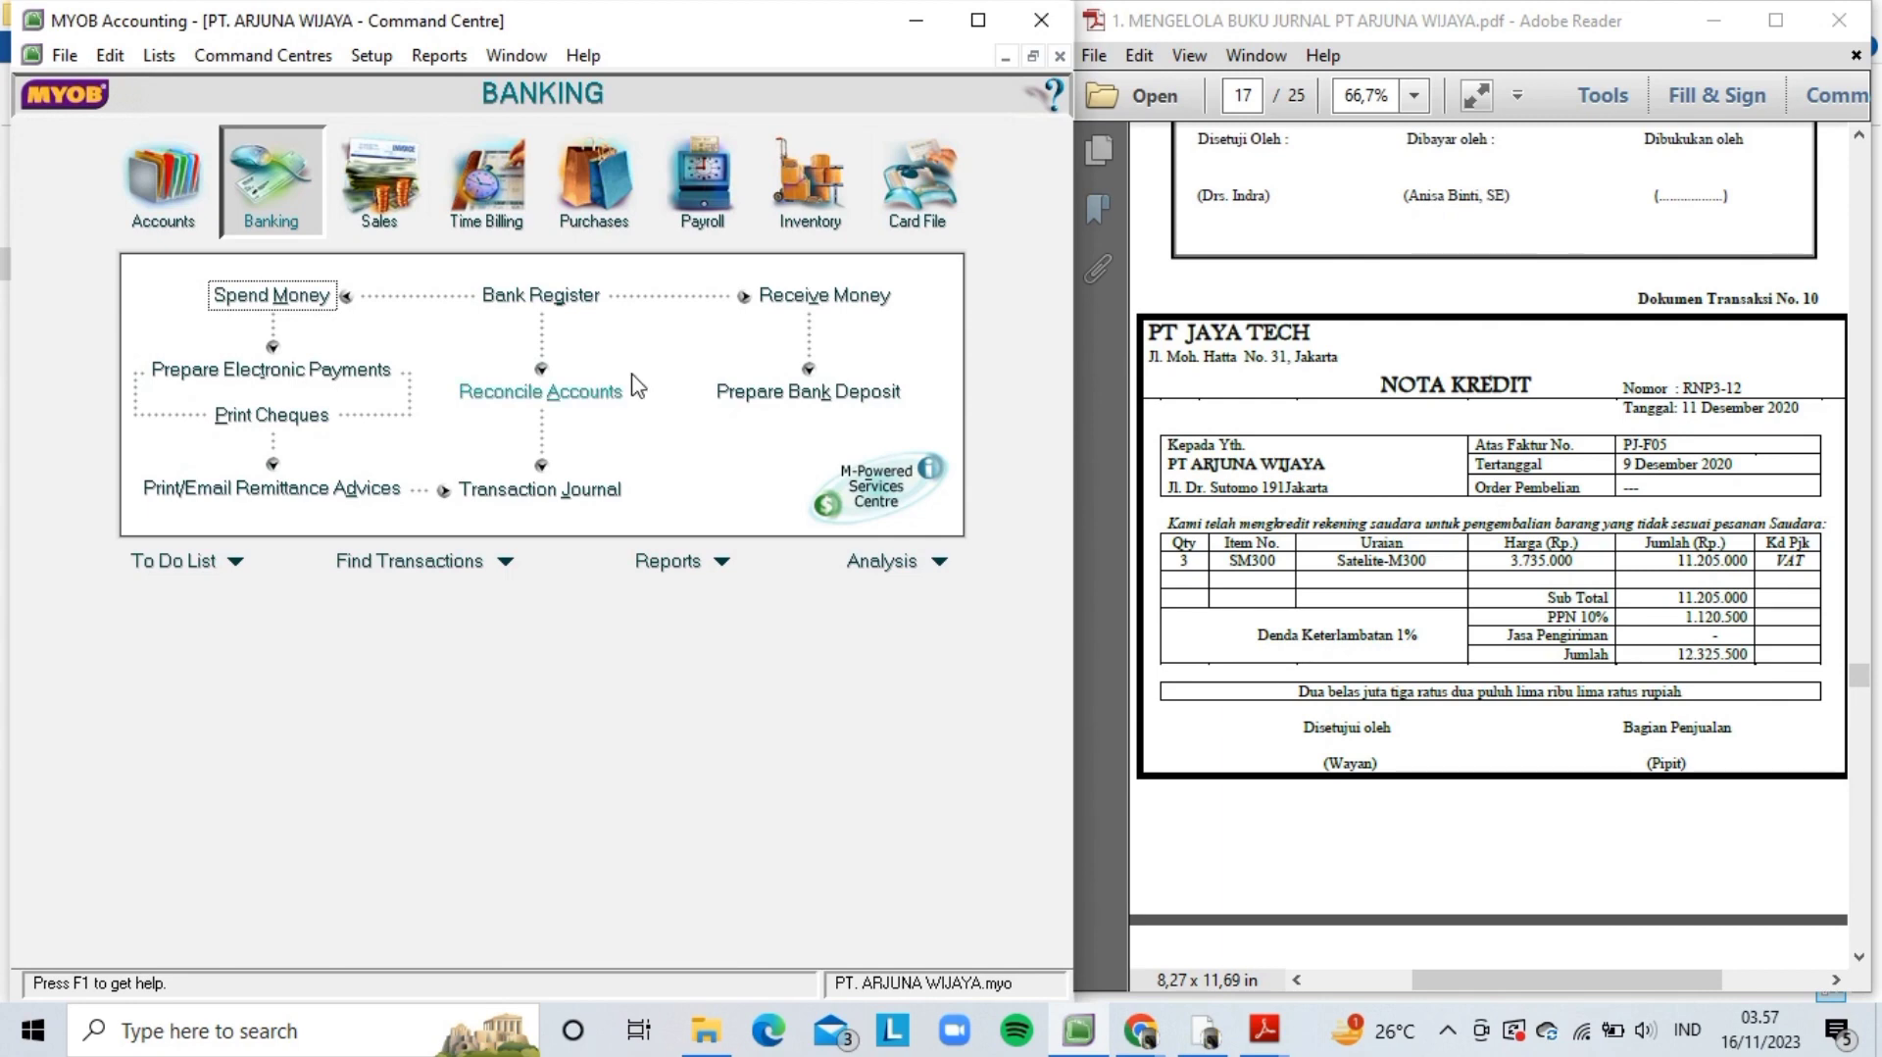
- Start a new purchase bill for supplier PT. Jaya Tech to enter the credit note in Dokumen Transaksi No. 10
{"action": "left_click", "coordinate": [610, 213]}
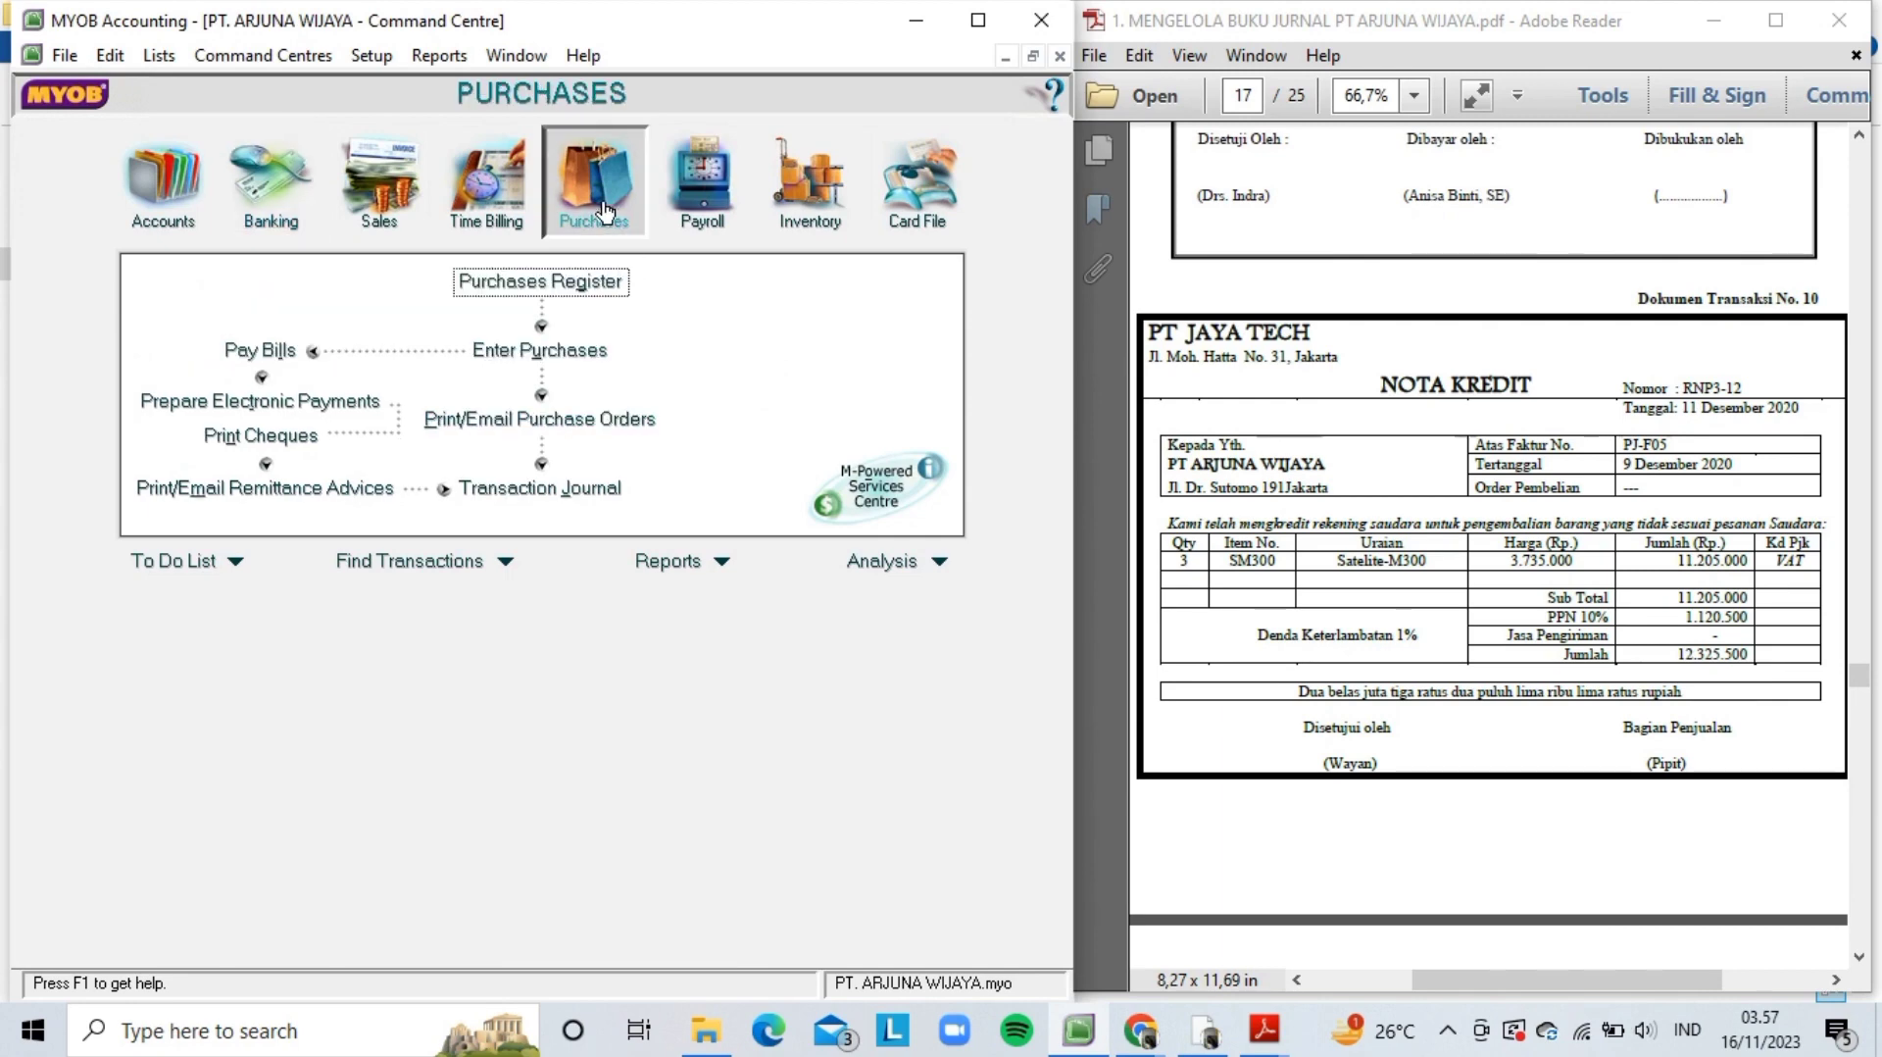
{"action": "left_click", "coordinate": [550, 365]}
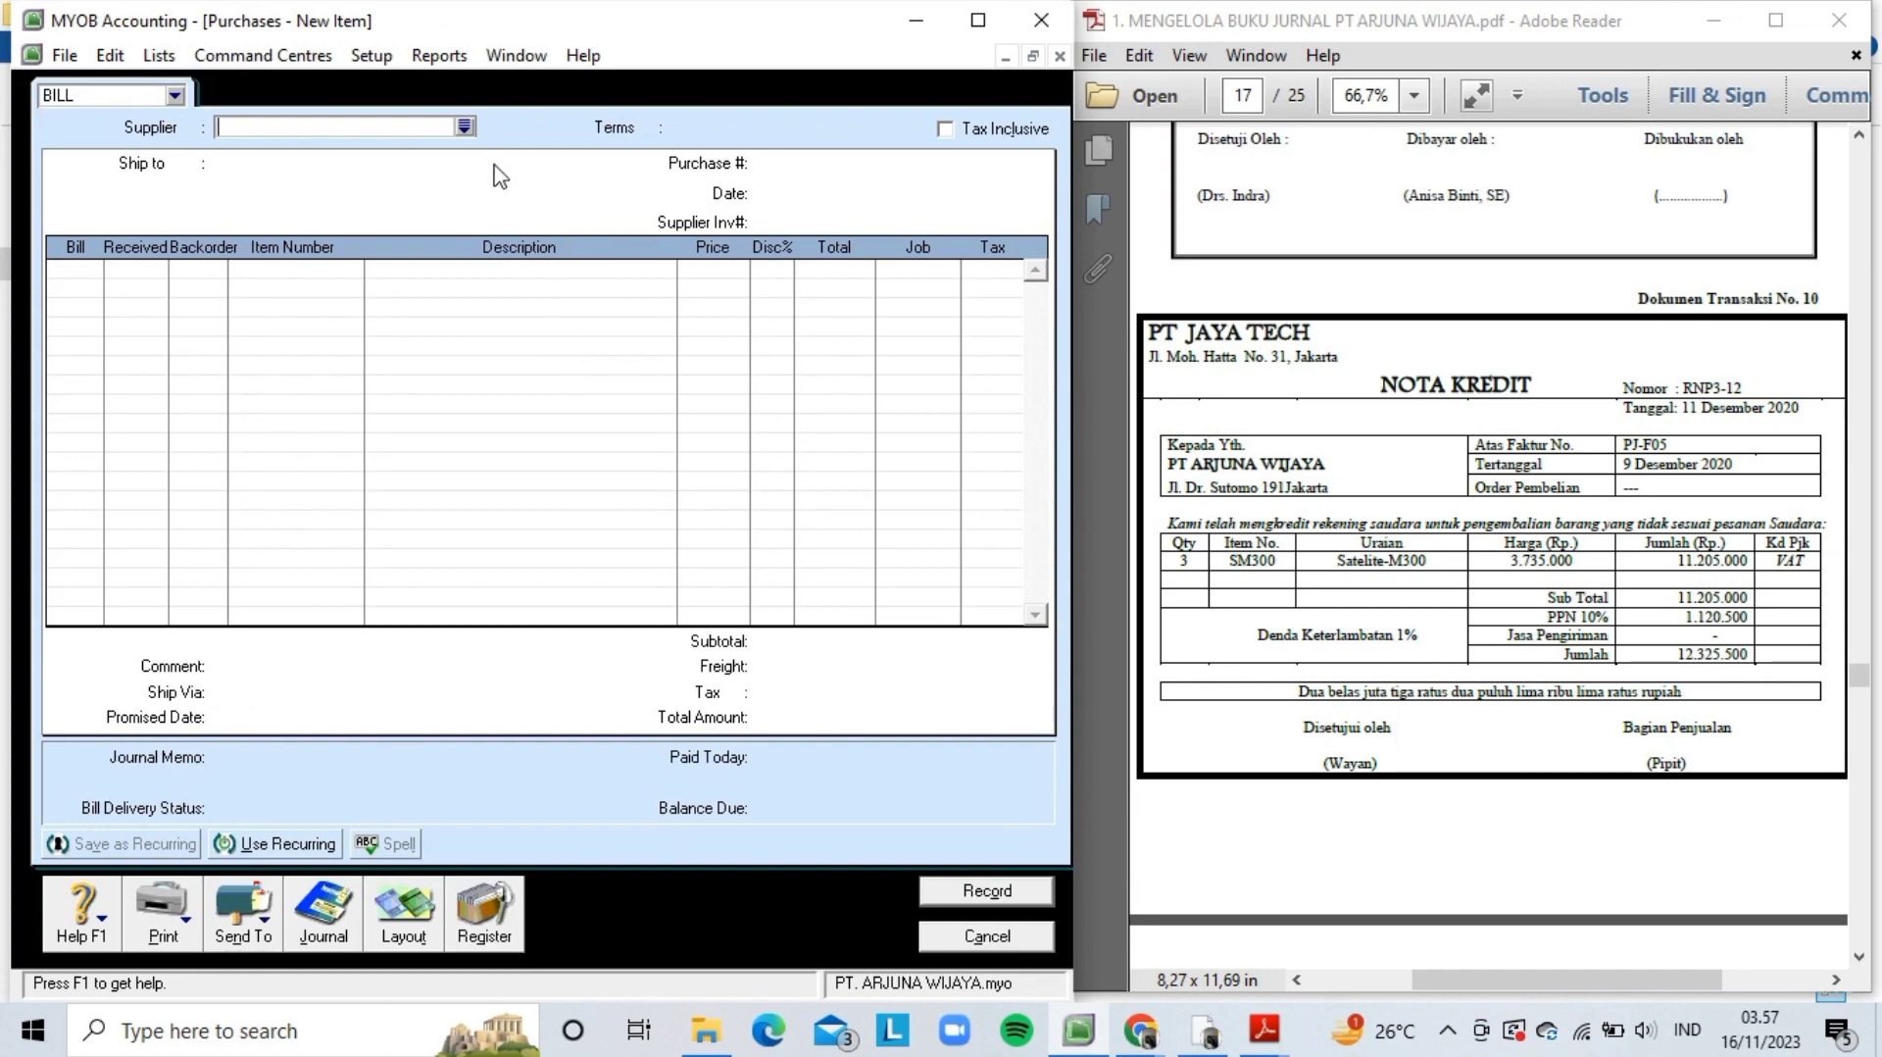
{"action": "left_click", "coordinate": [464, 127]}
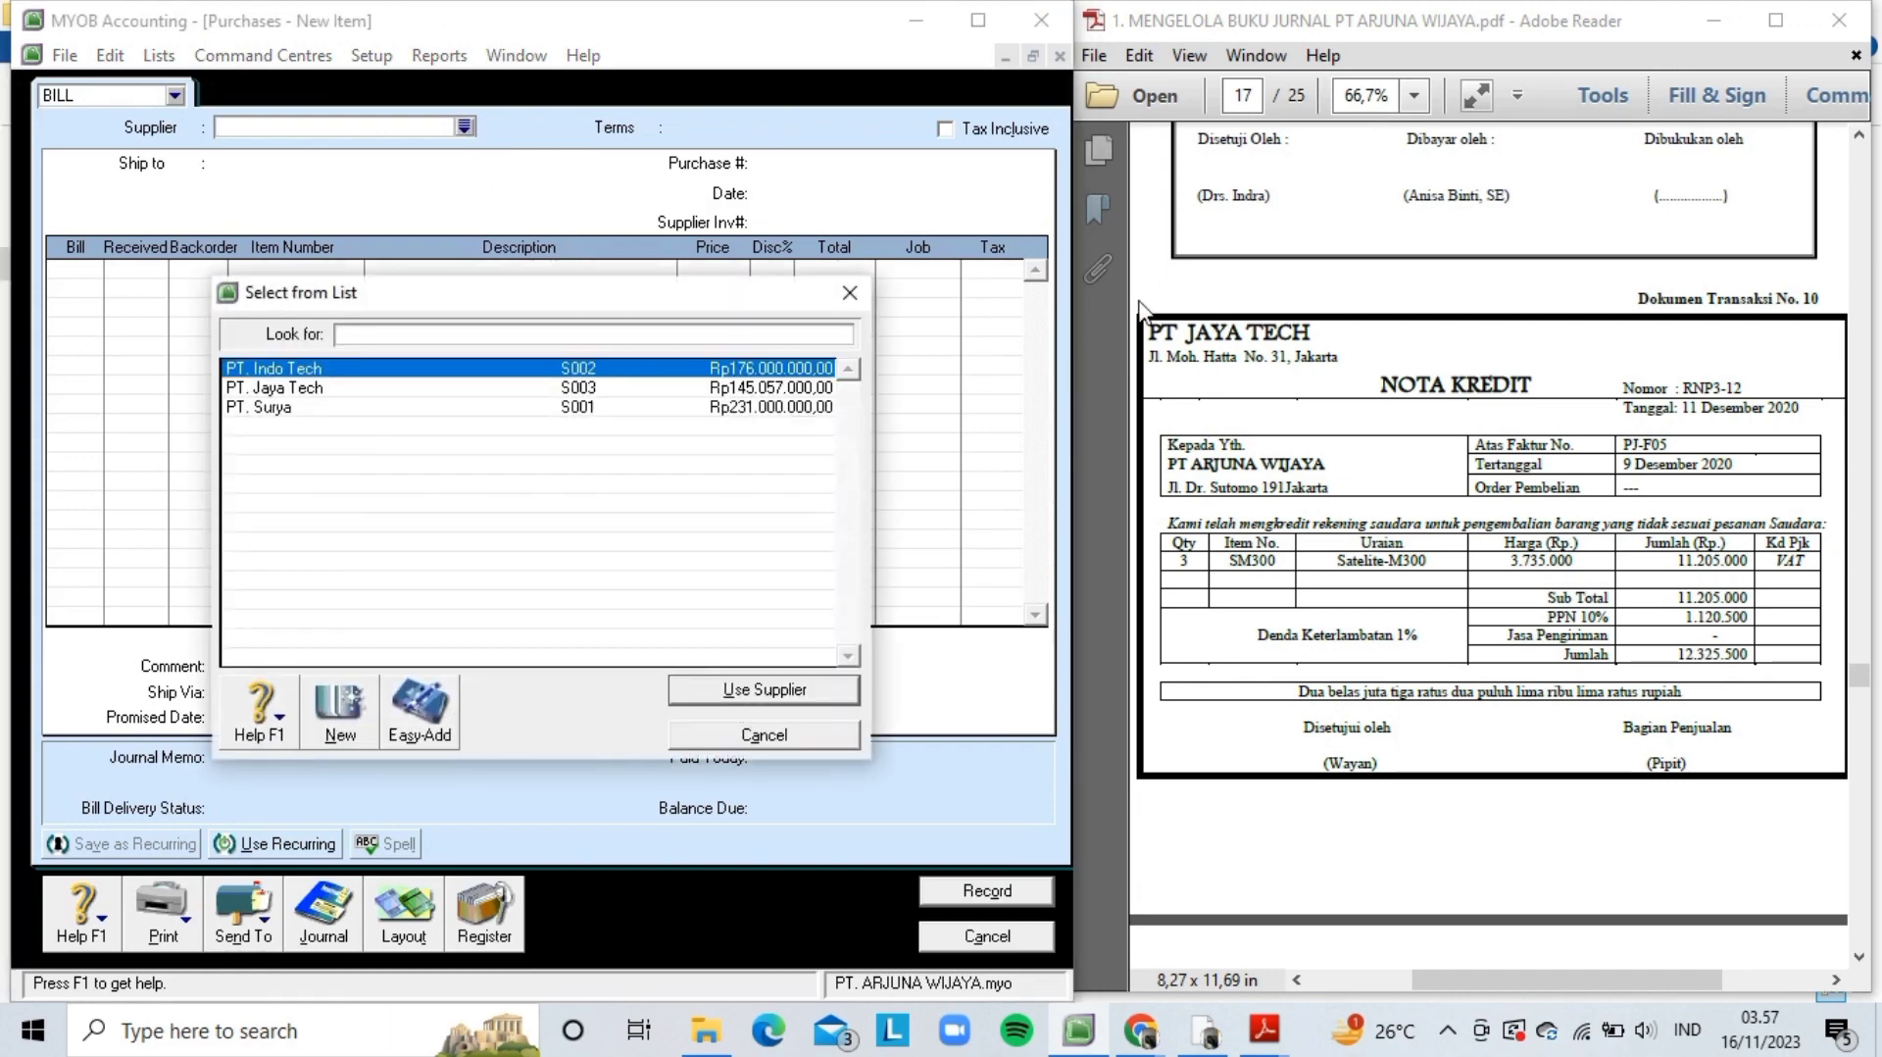
{"action": "double_click", "coordinate": [569, 386]}
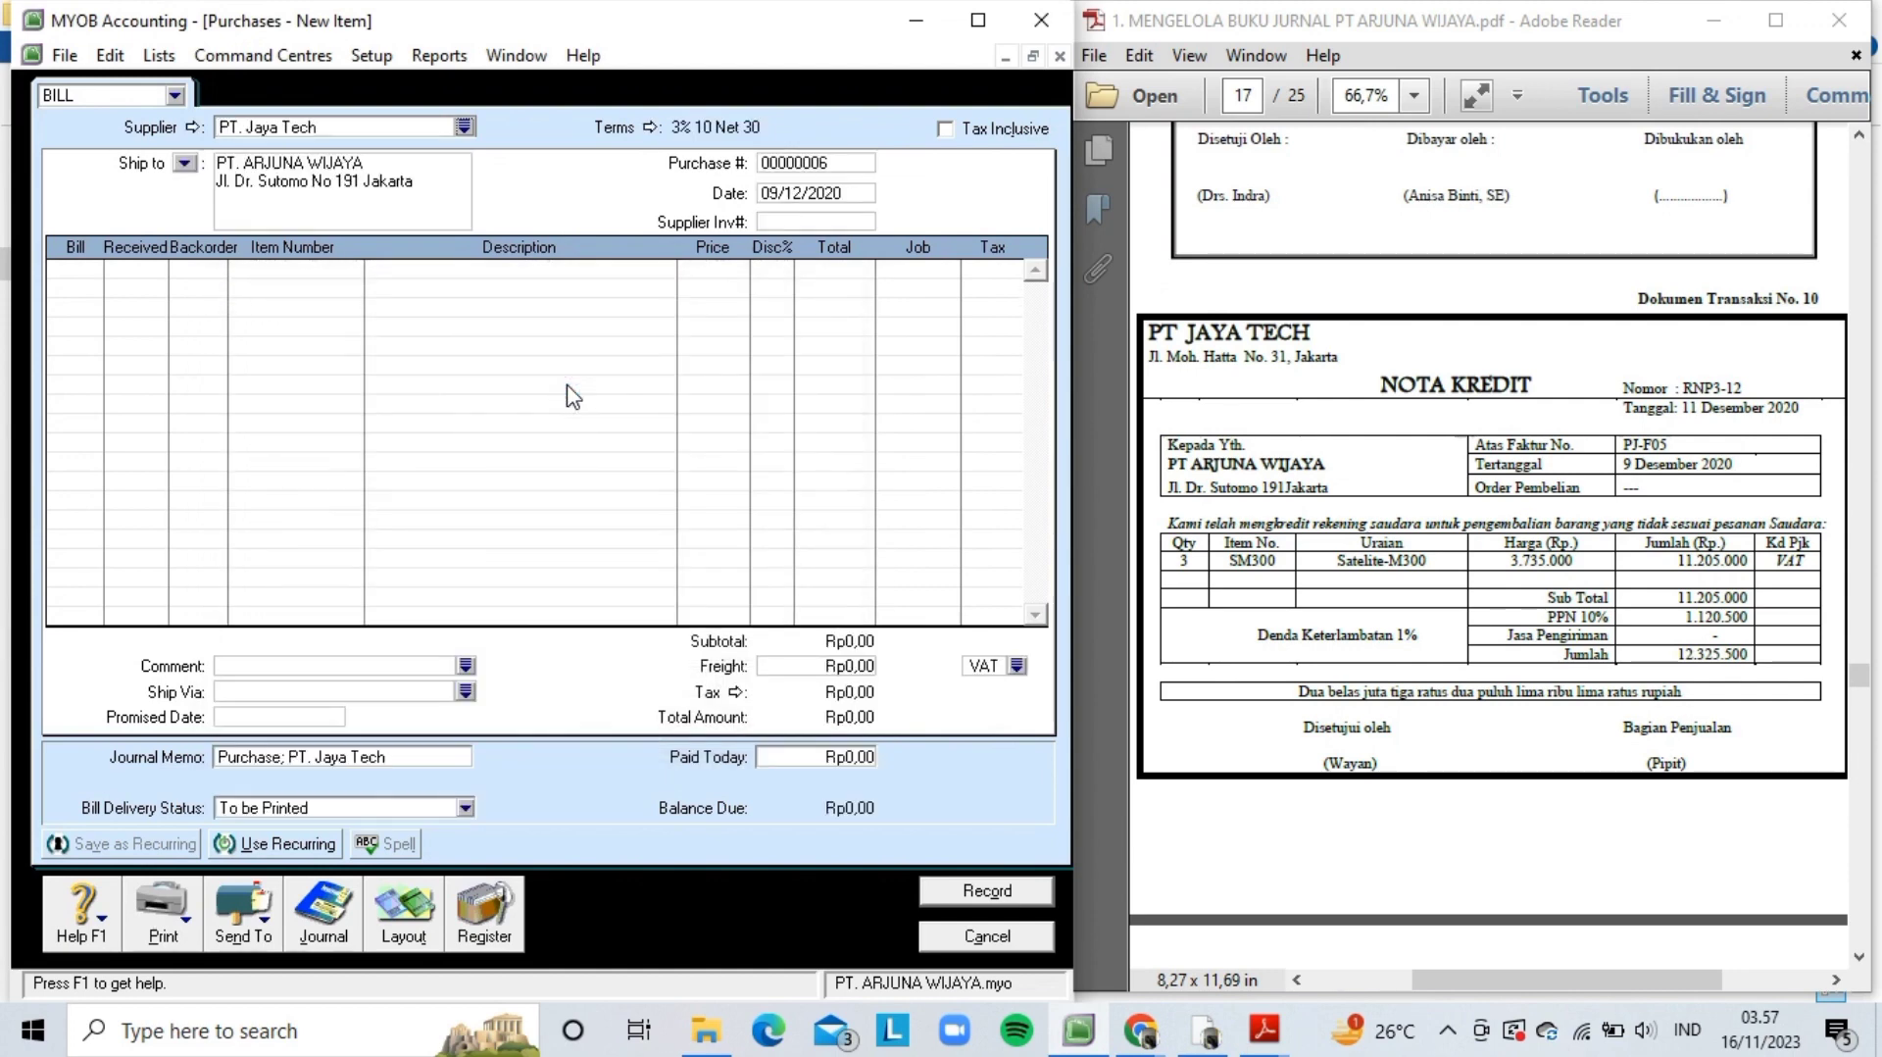
- Set the bill's purchase number to RNP3-12 and its date to 11/12/2020
{"action": "double_click", "coordinate": [860, 165]}
{"action": "key", "text": "BackSpace"}
{"action": "key", "text": "Caps_Lock"}
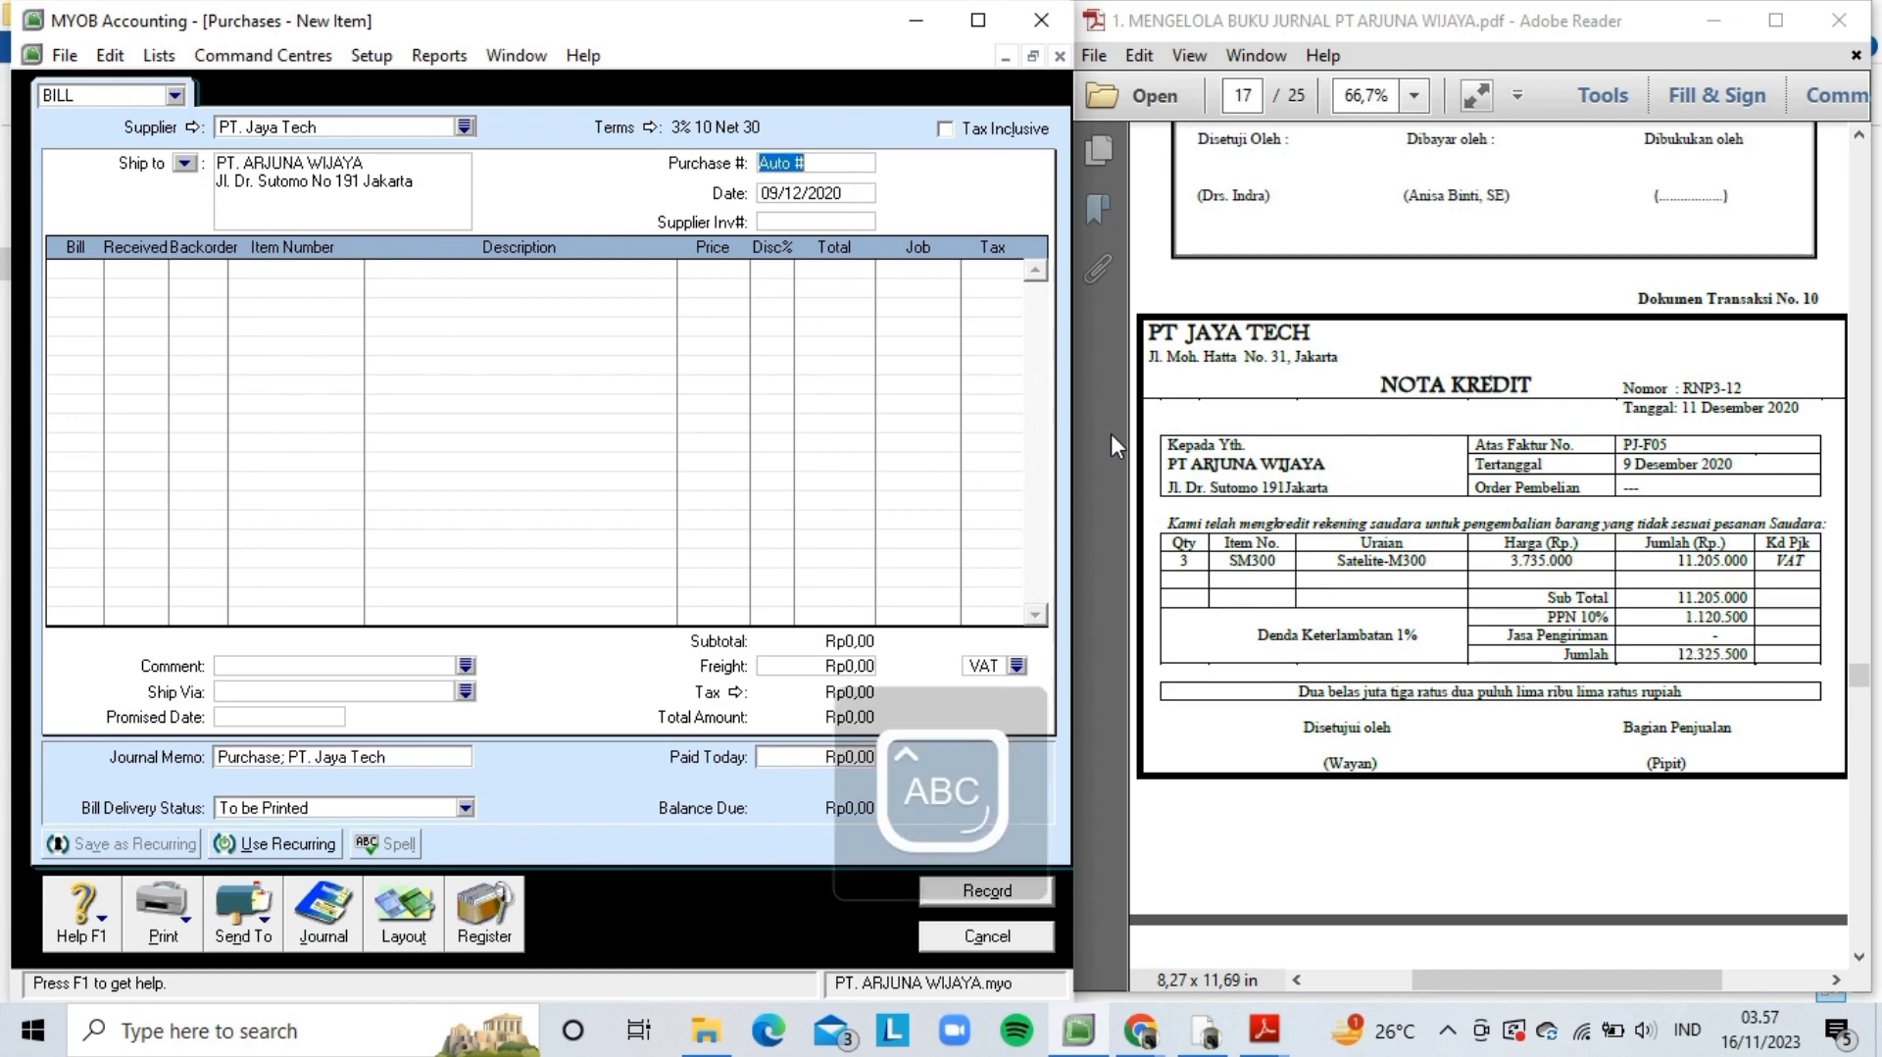
{"action": "type", "text": "RNP3"}
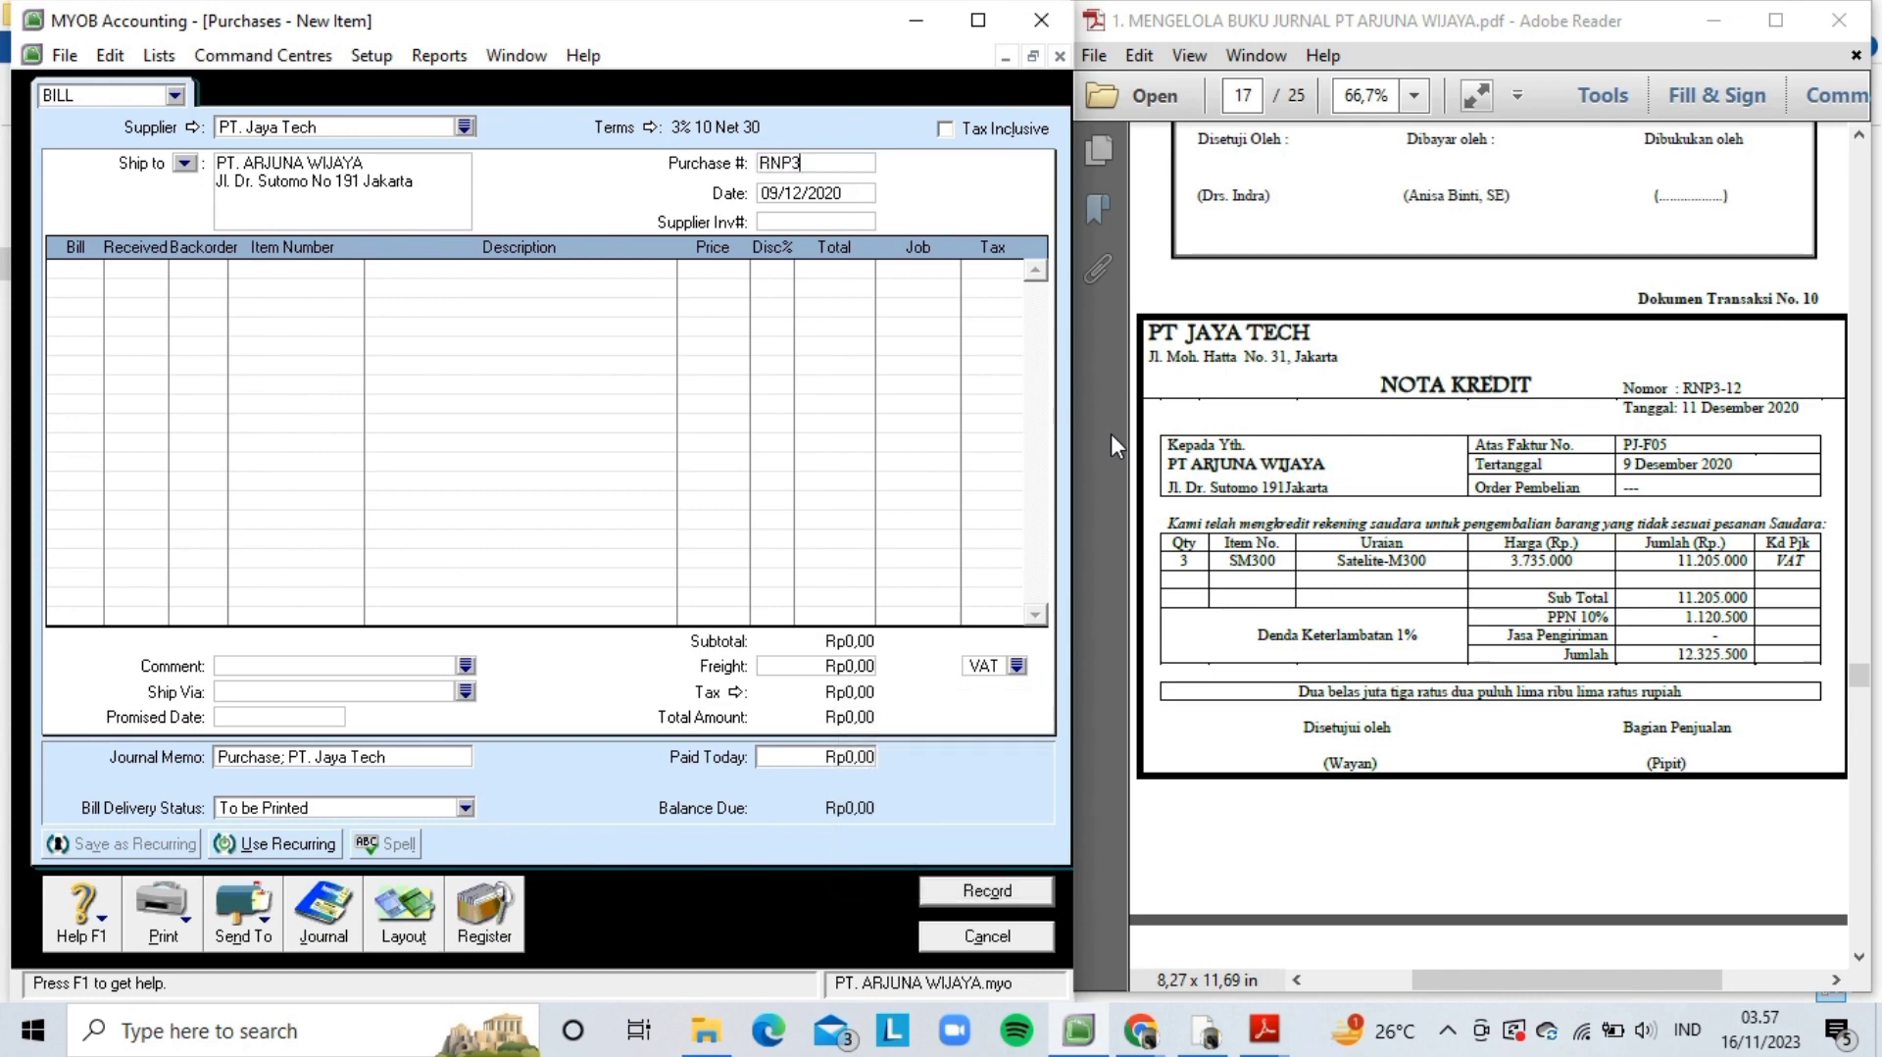
{"action": "type", "text": "-12"}
{"action": "key", "text": "Tab"}
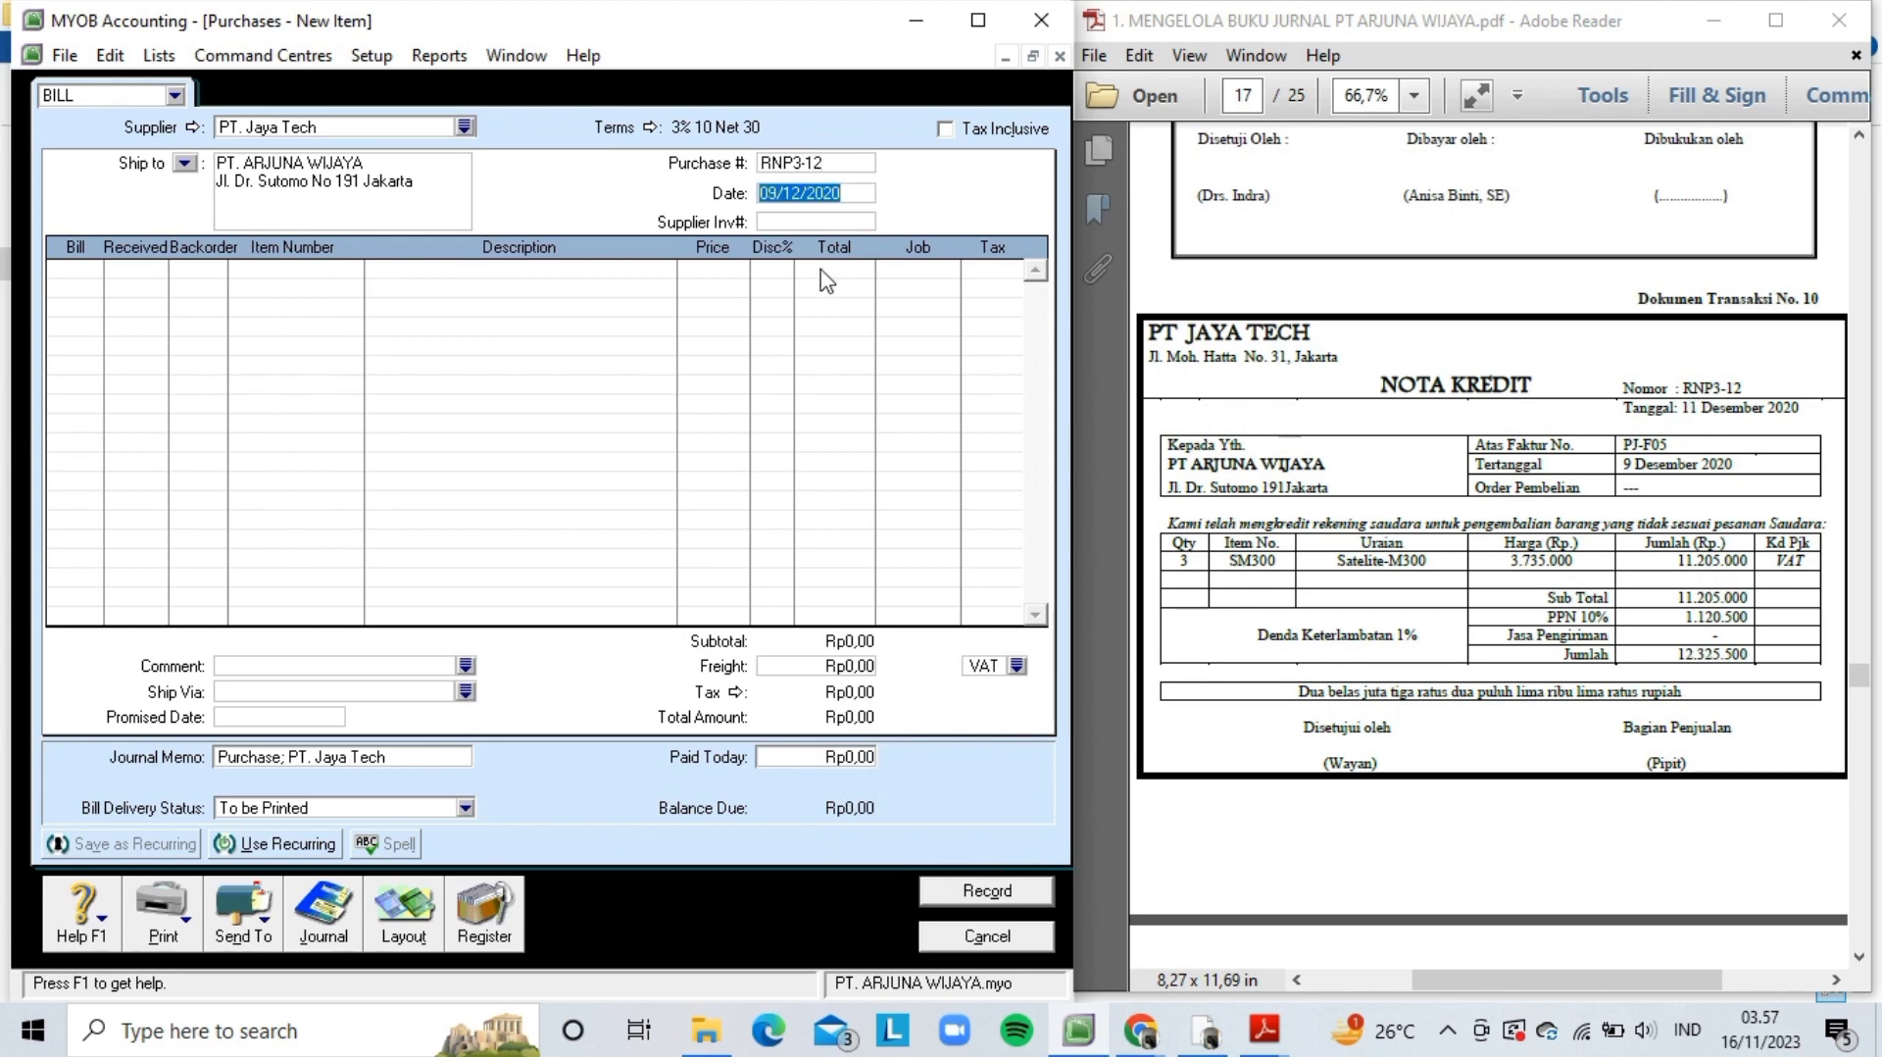
{"action": "left_click", "coordinate": [781, 193]}
{"action": "key", "text": "BackSpace"}
{"action": "key", "text": "BackSpace"}
{"action": "type", "text": "11"}
{"action": "key", "text": "Tab"}
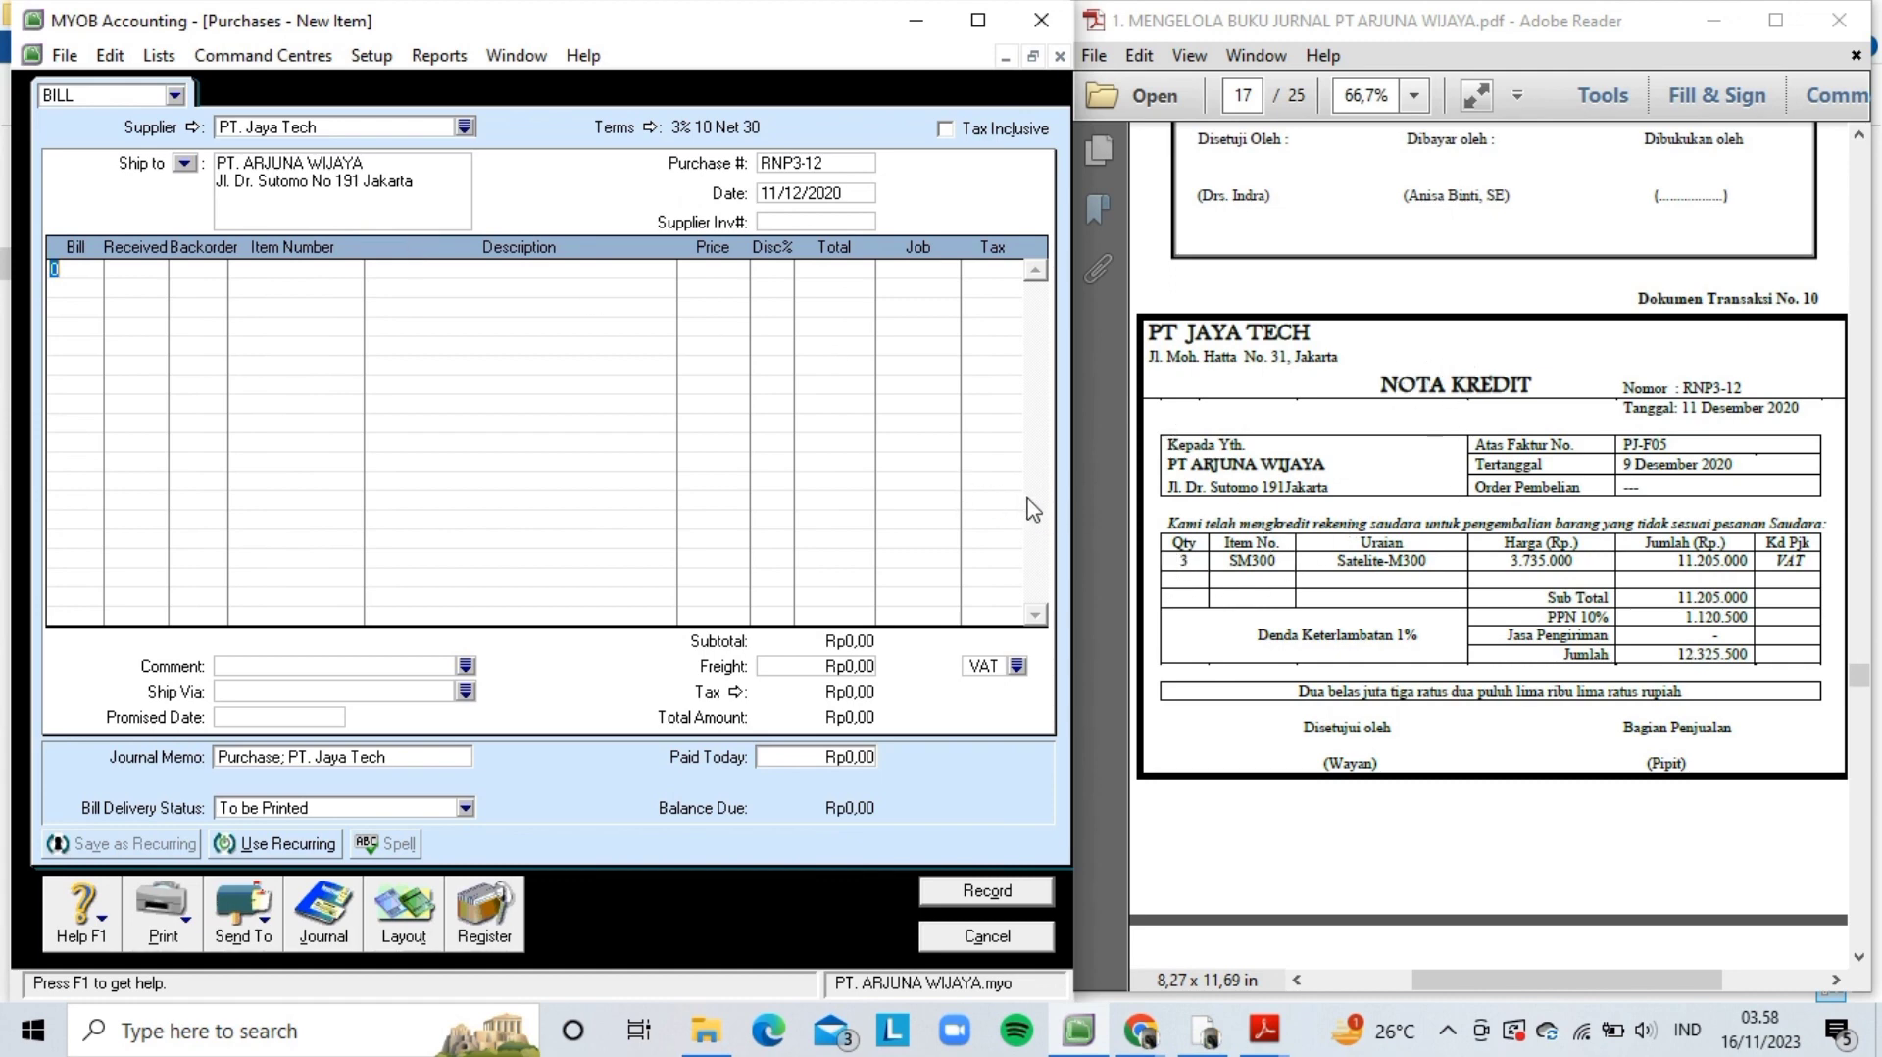
- Add a return line of -3 units of item SM300 (Satelite-M300), keeping its default price and VAT code
{"action": "type", "text": "1"}
{"action": "type", "text": "3"}
{"action": "key", "text": "Tab"}
{"action": "key", "text": "Tab"}
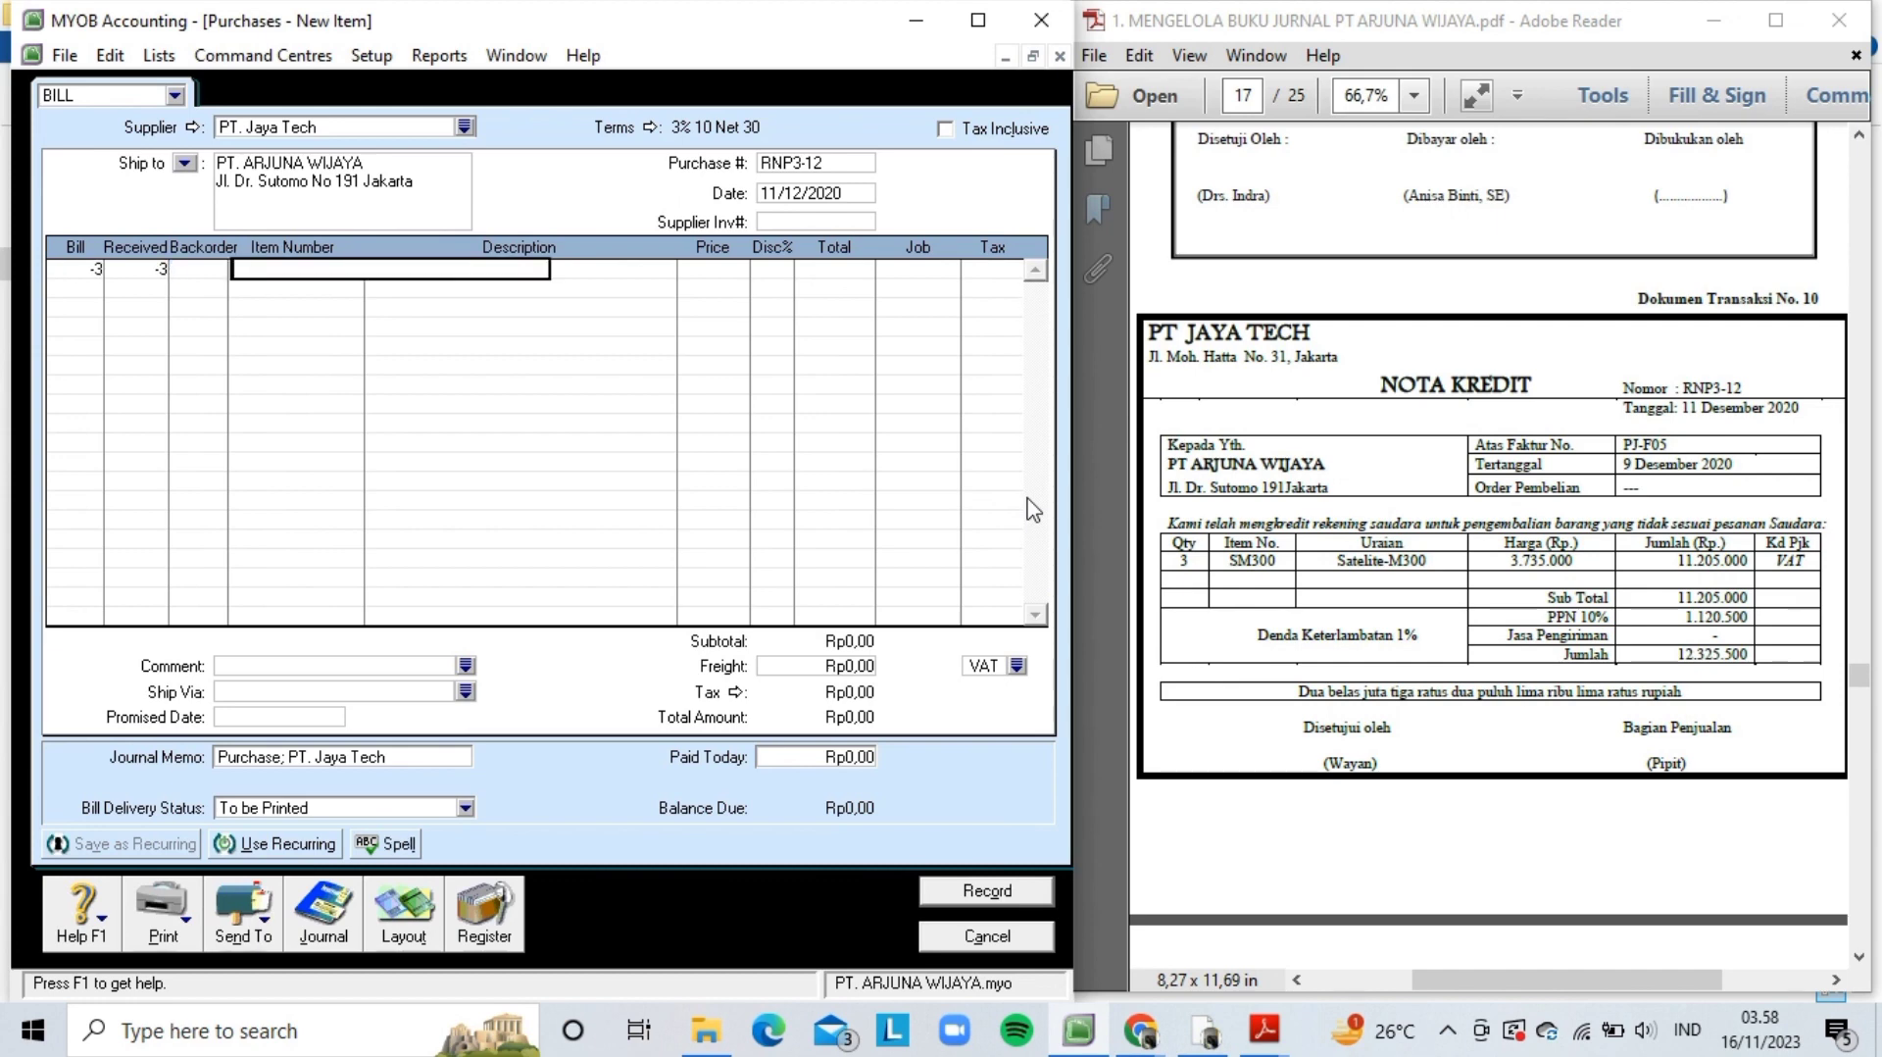
{"action": "key", "text": "Tab"}
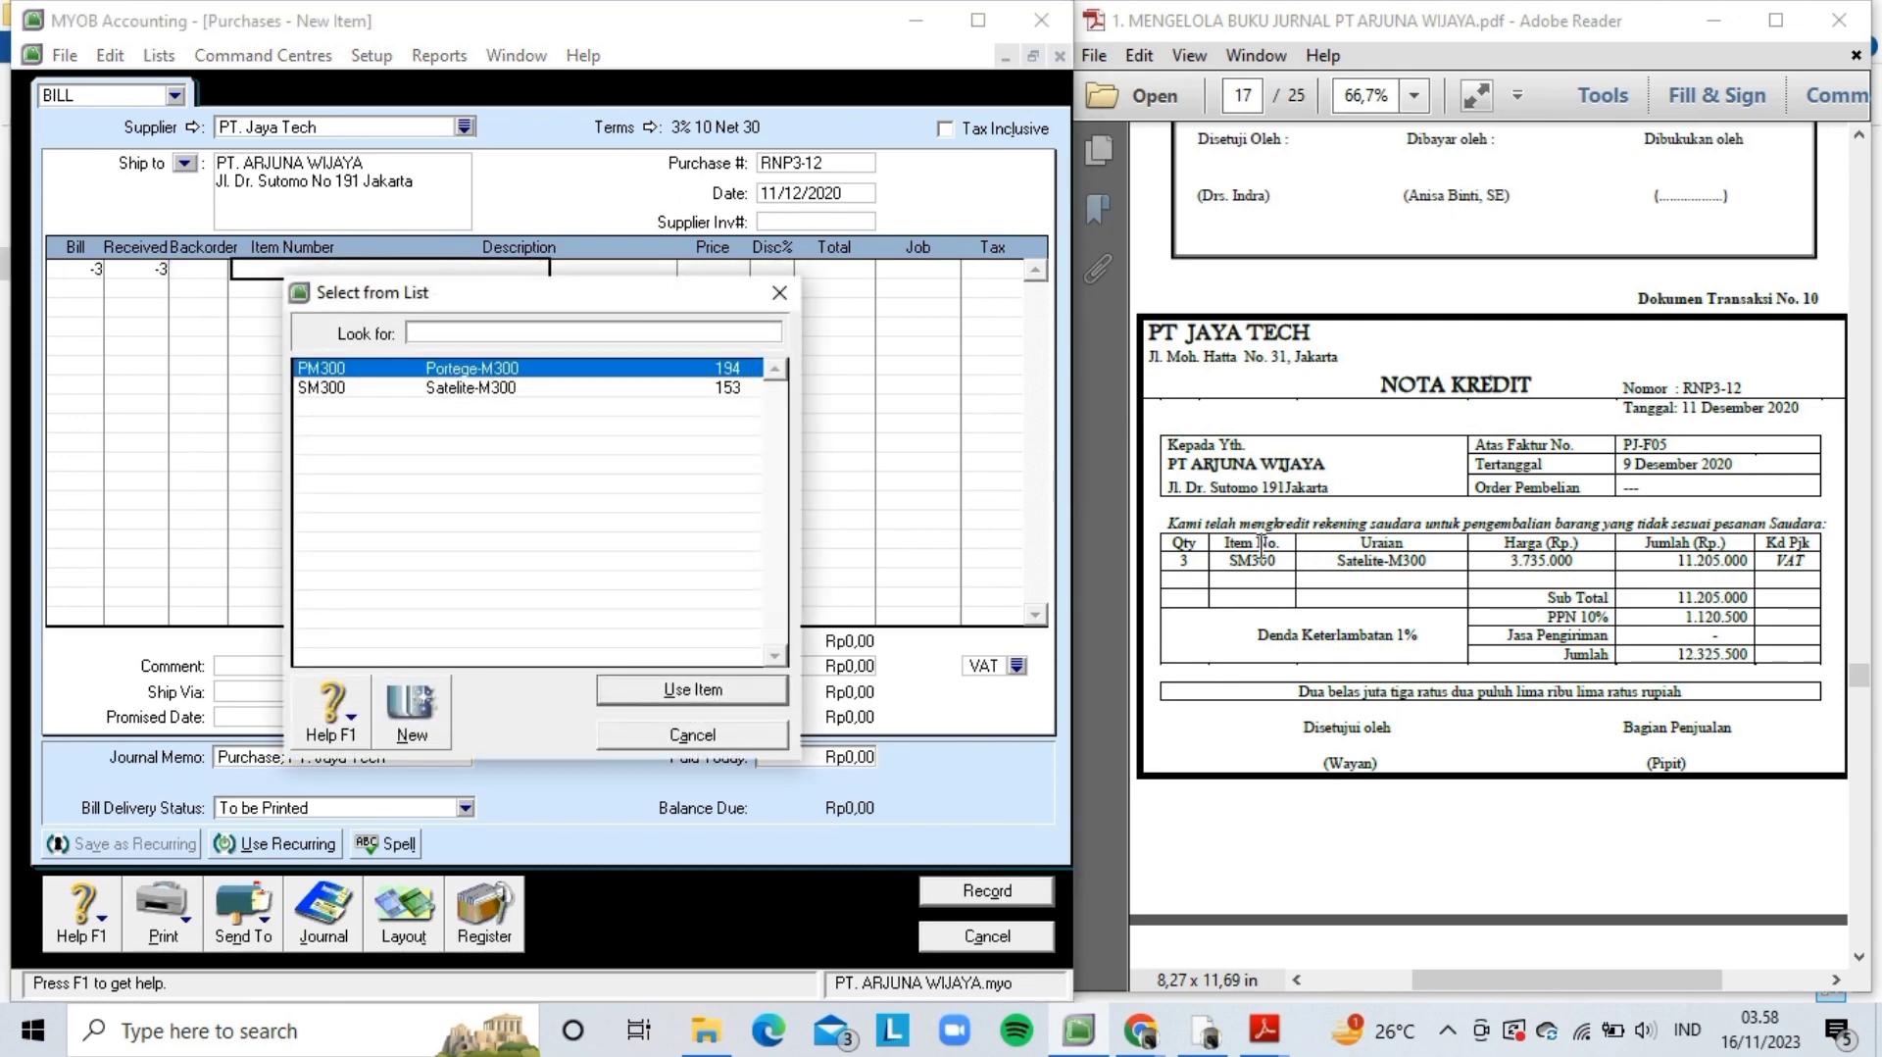
{"action": "type", "text": "SM300"}
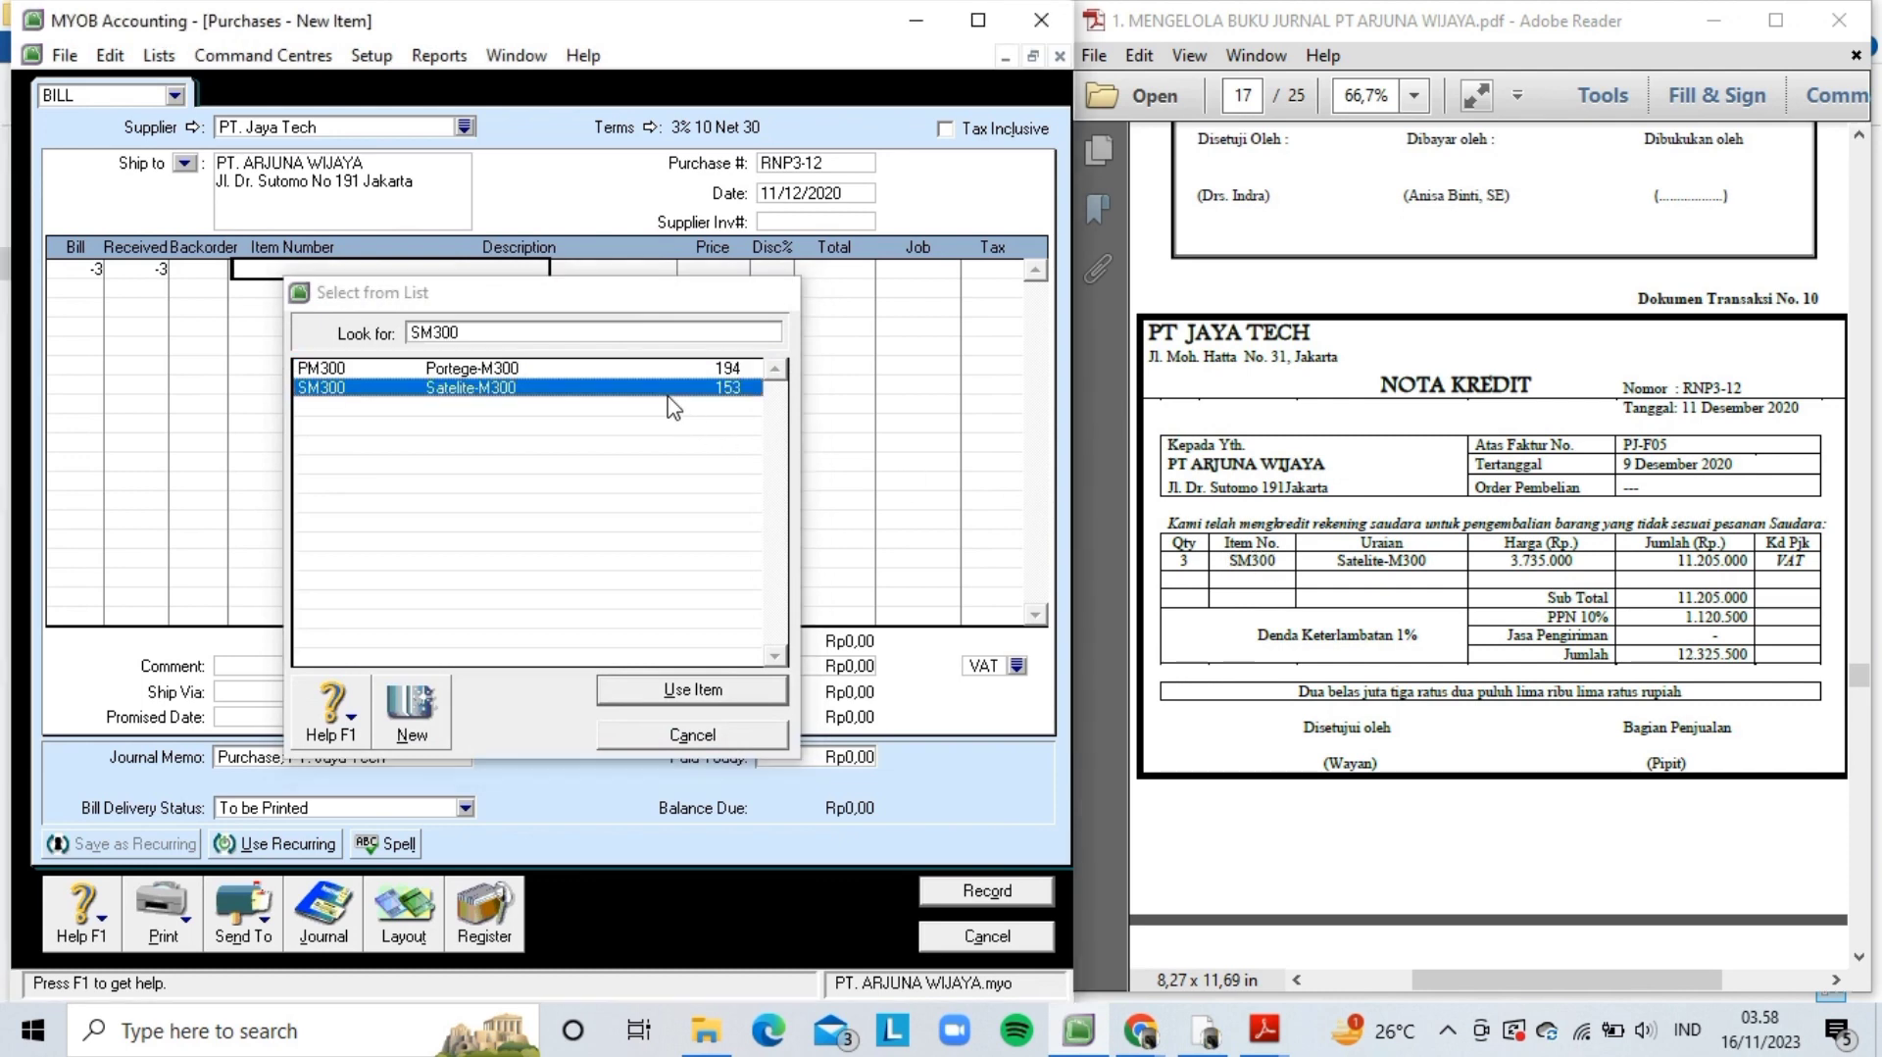
{"action": "key", "text": "Return"}
{"action": "key", "text": "Tab"}
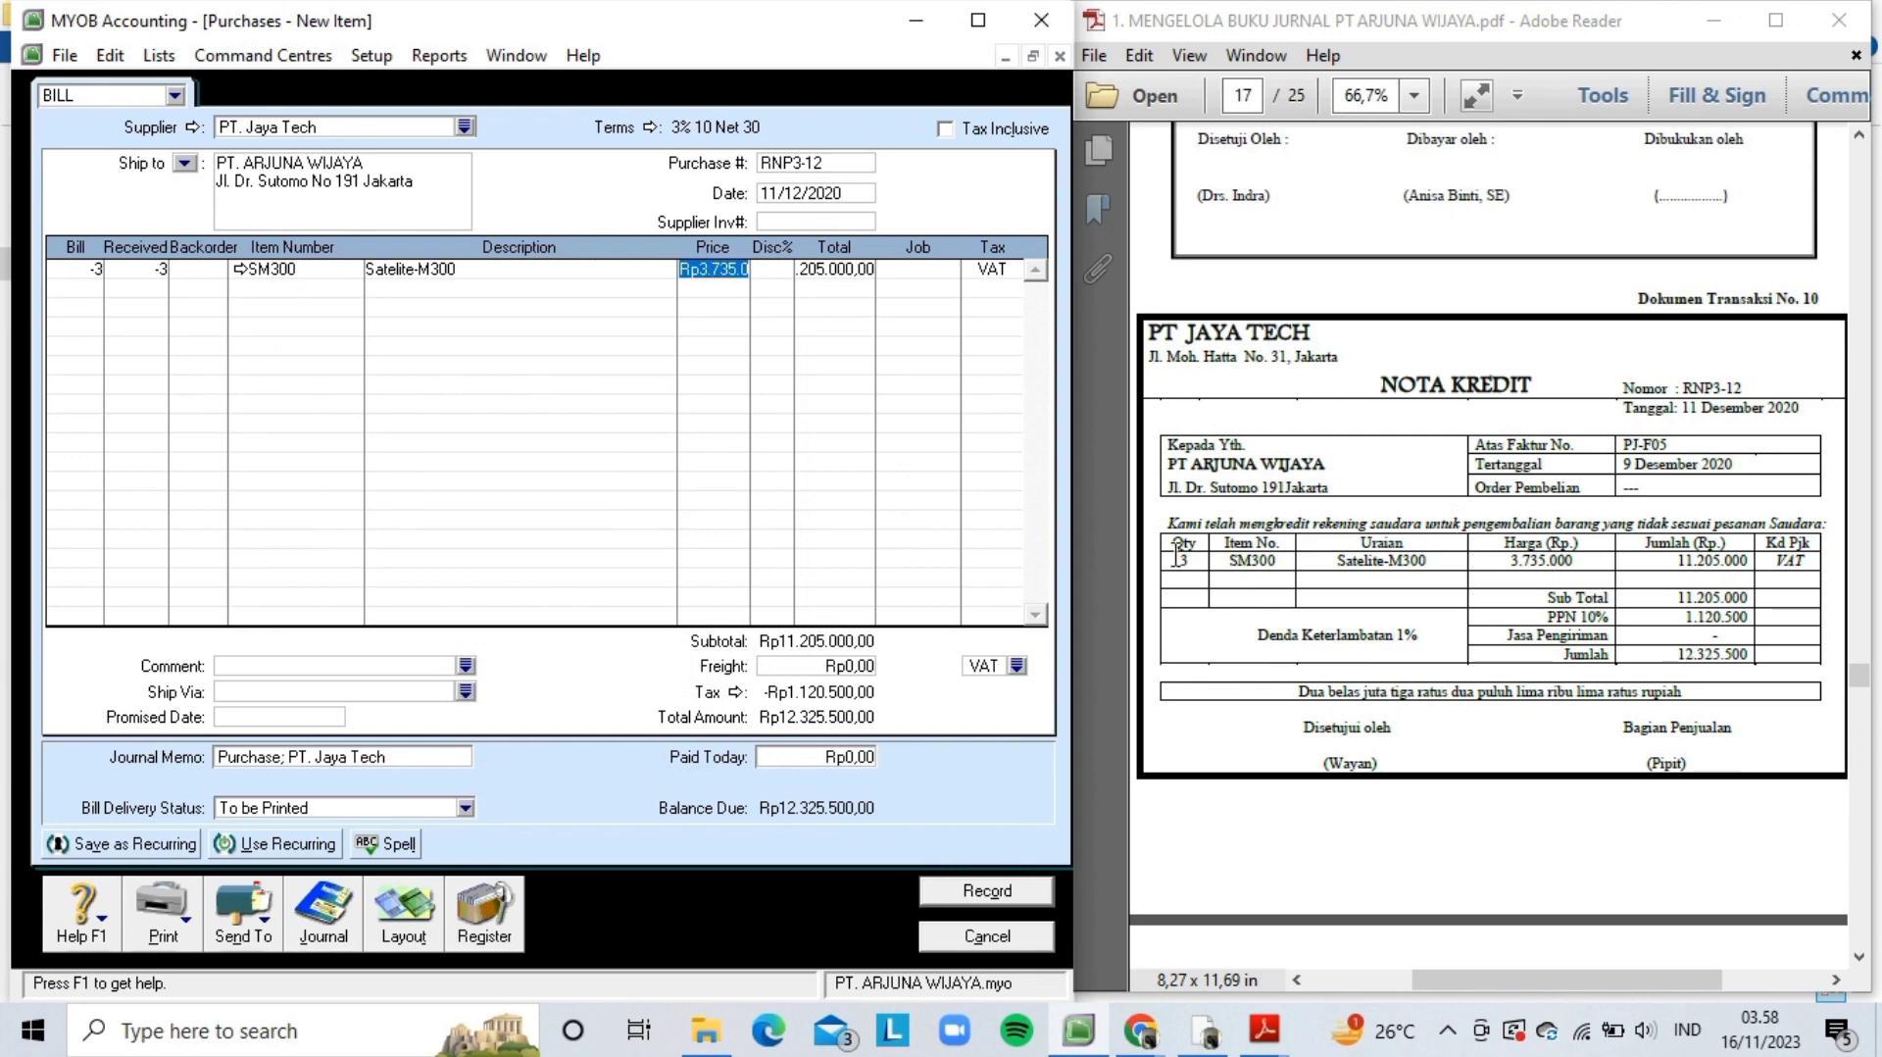
{"action": "key", "text": "Tab"}
{"action": "key", "text": "Tab"}
{"action": "key", "text": "Tab"}
{"action": "key", "text": "Tab"}
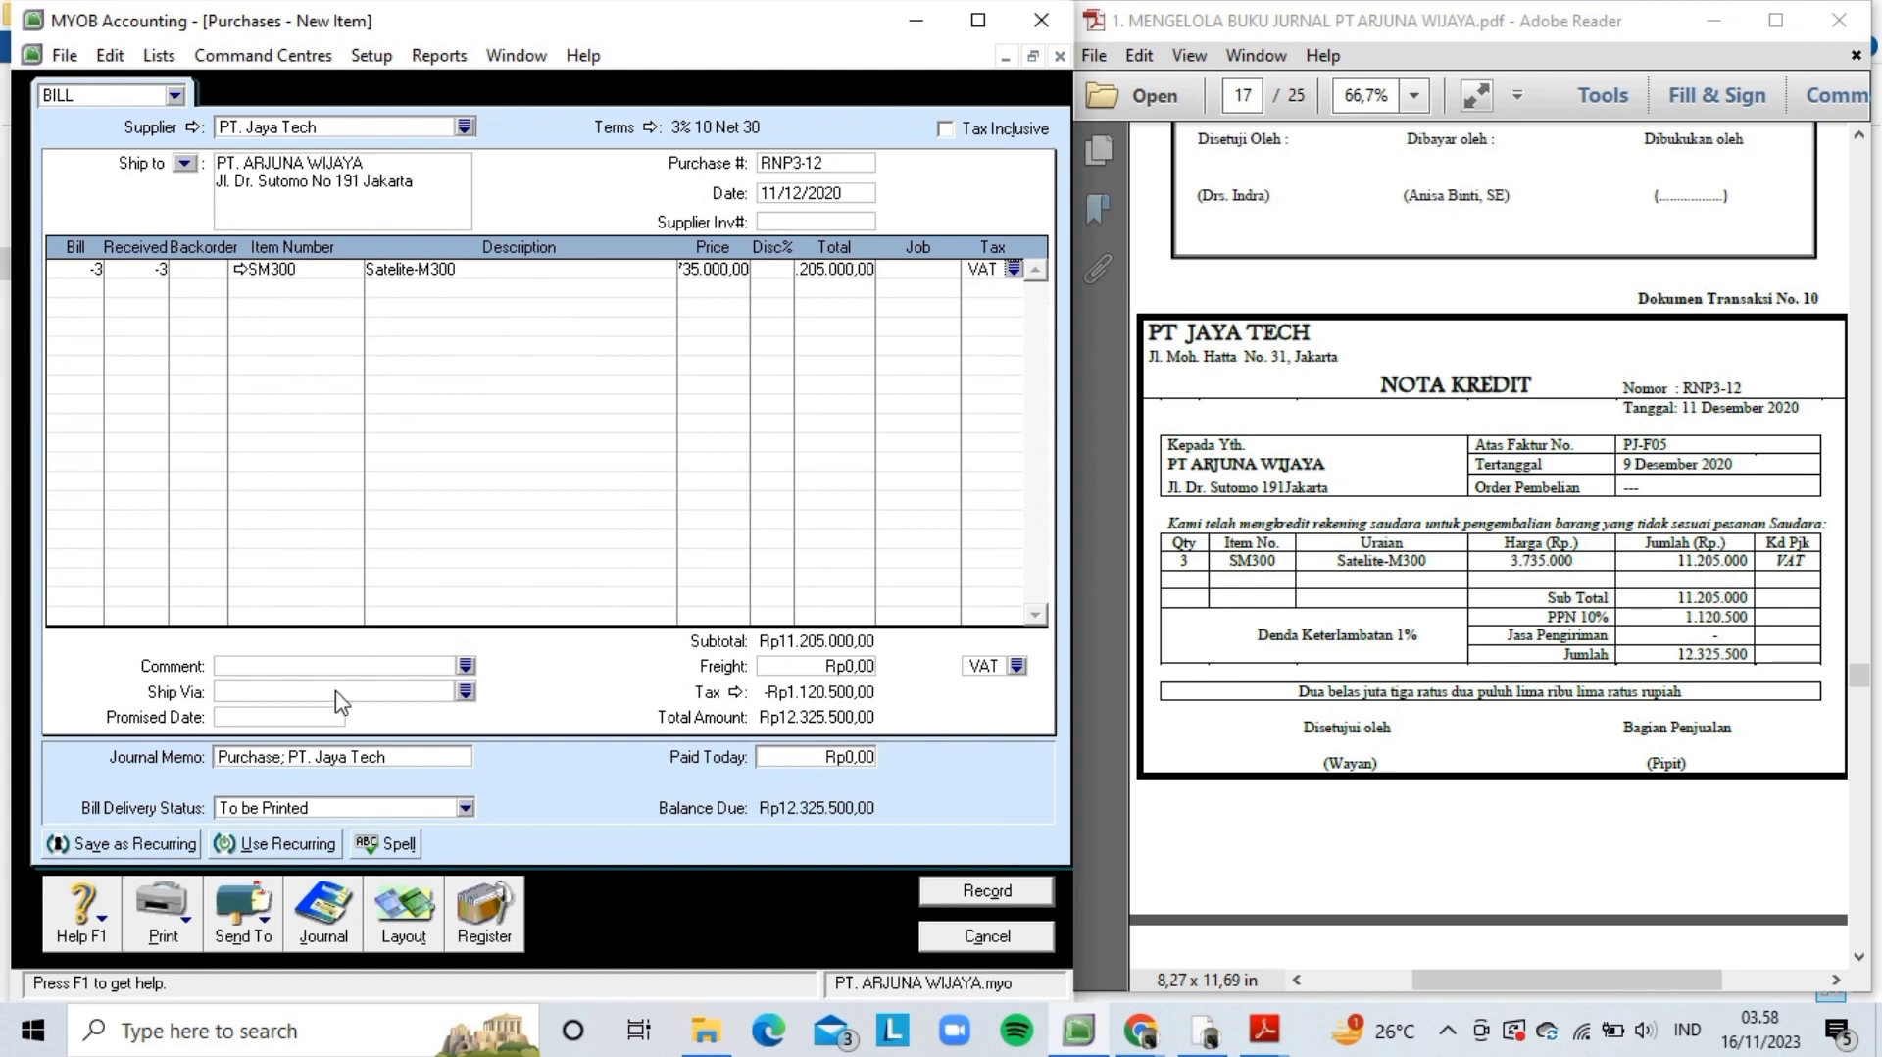
- Change the bill's journal memo to "Retur pembelian kepada PT. Jaya Tech"
{"action": "left_click", "coordinate": [281, 752]}
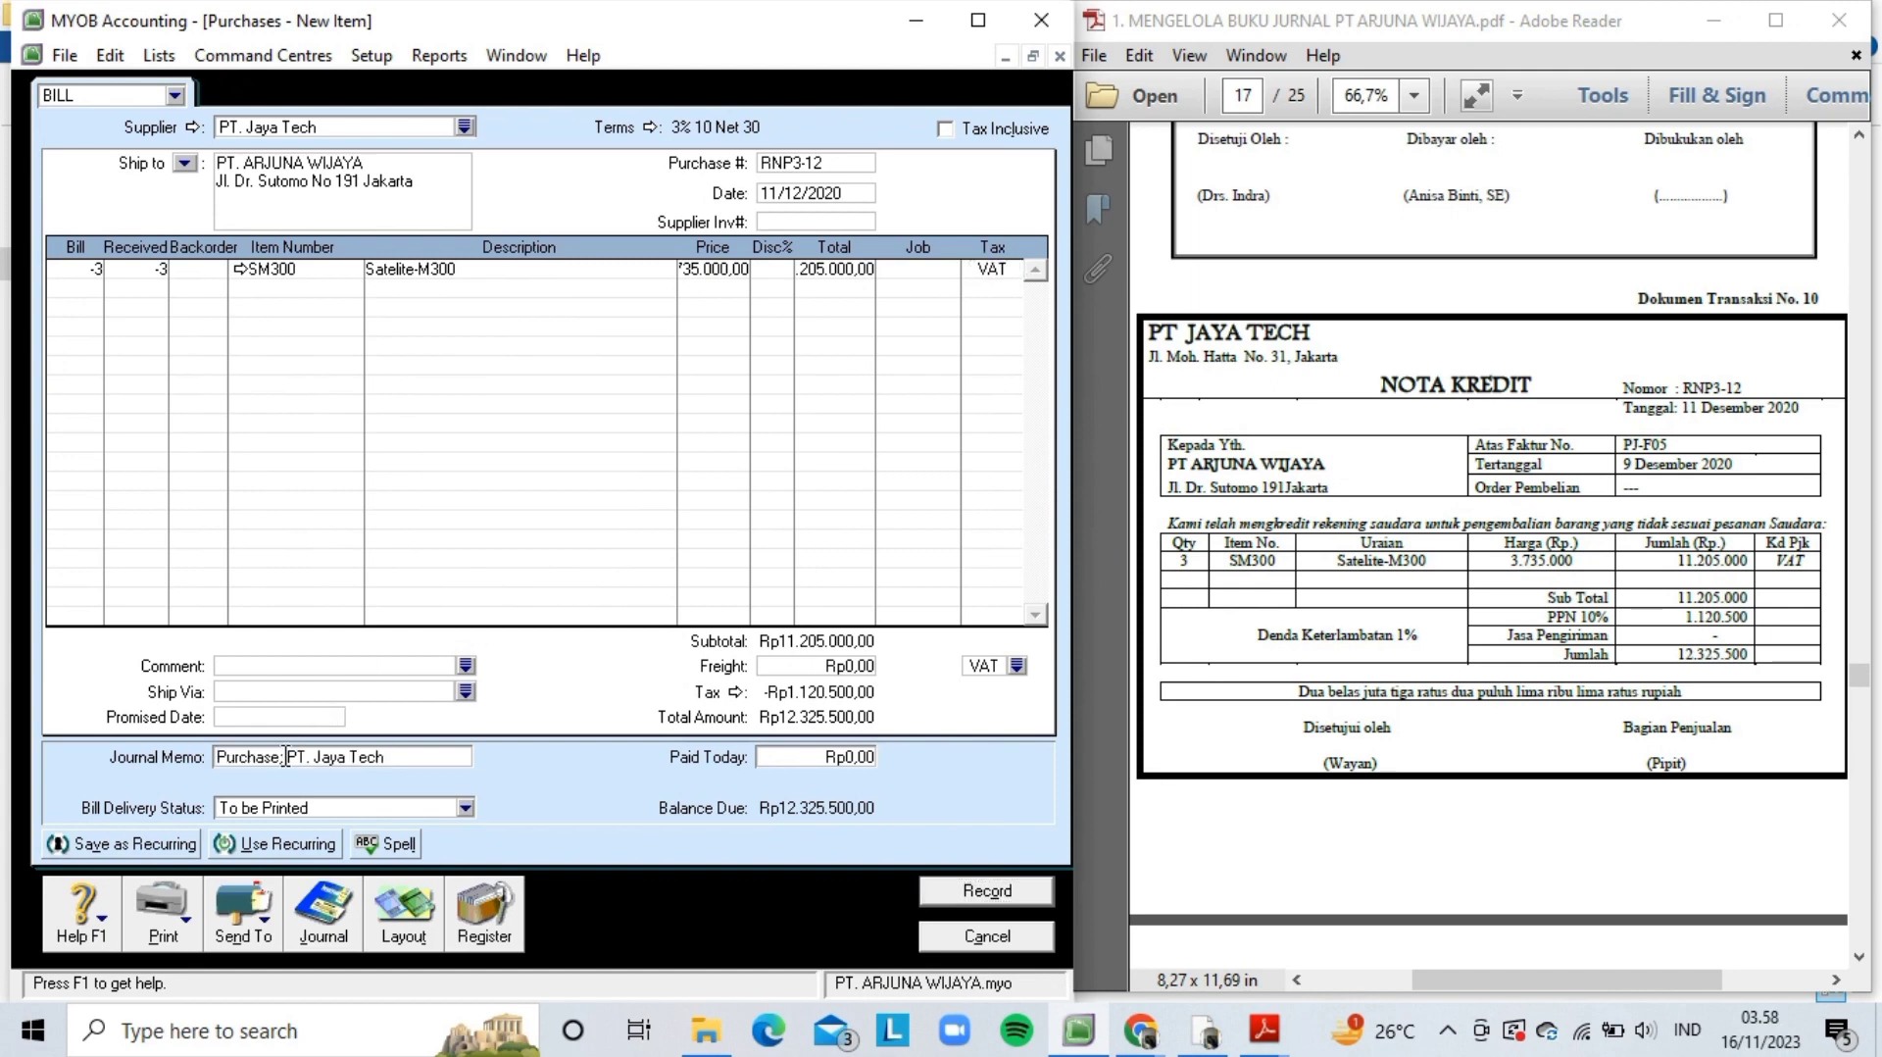
{"action": "key", "text": "BackSpace"}
{"action": "key", "text": "BackSpace"}
{"action": "key", "text": "BackSpace"}
{"action": "key", "text": "BackSpace"}
{"action": "key", "text": "BackSpace"}
{"action": "key", "text": "BackSpace"}
{"action": "key", "text": "BackSpace"}
{"action": "key", "text": "BackSpace"}
{"action": "type", "text": "Ret"}
{"action": "type", "text": "ur pembeli"}
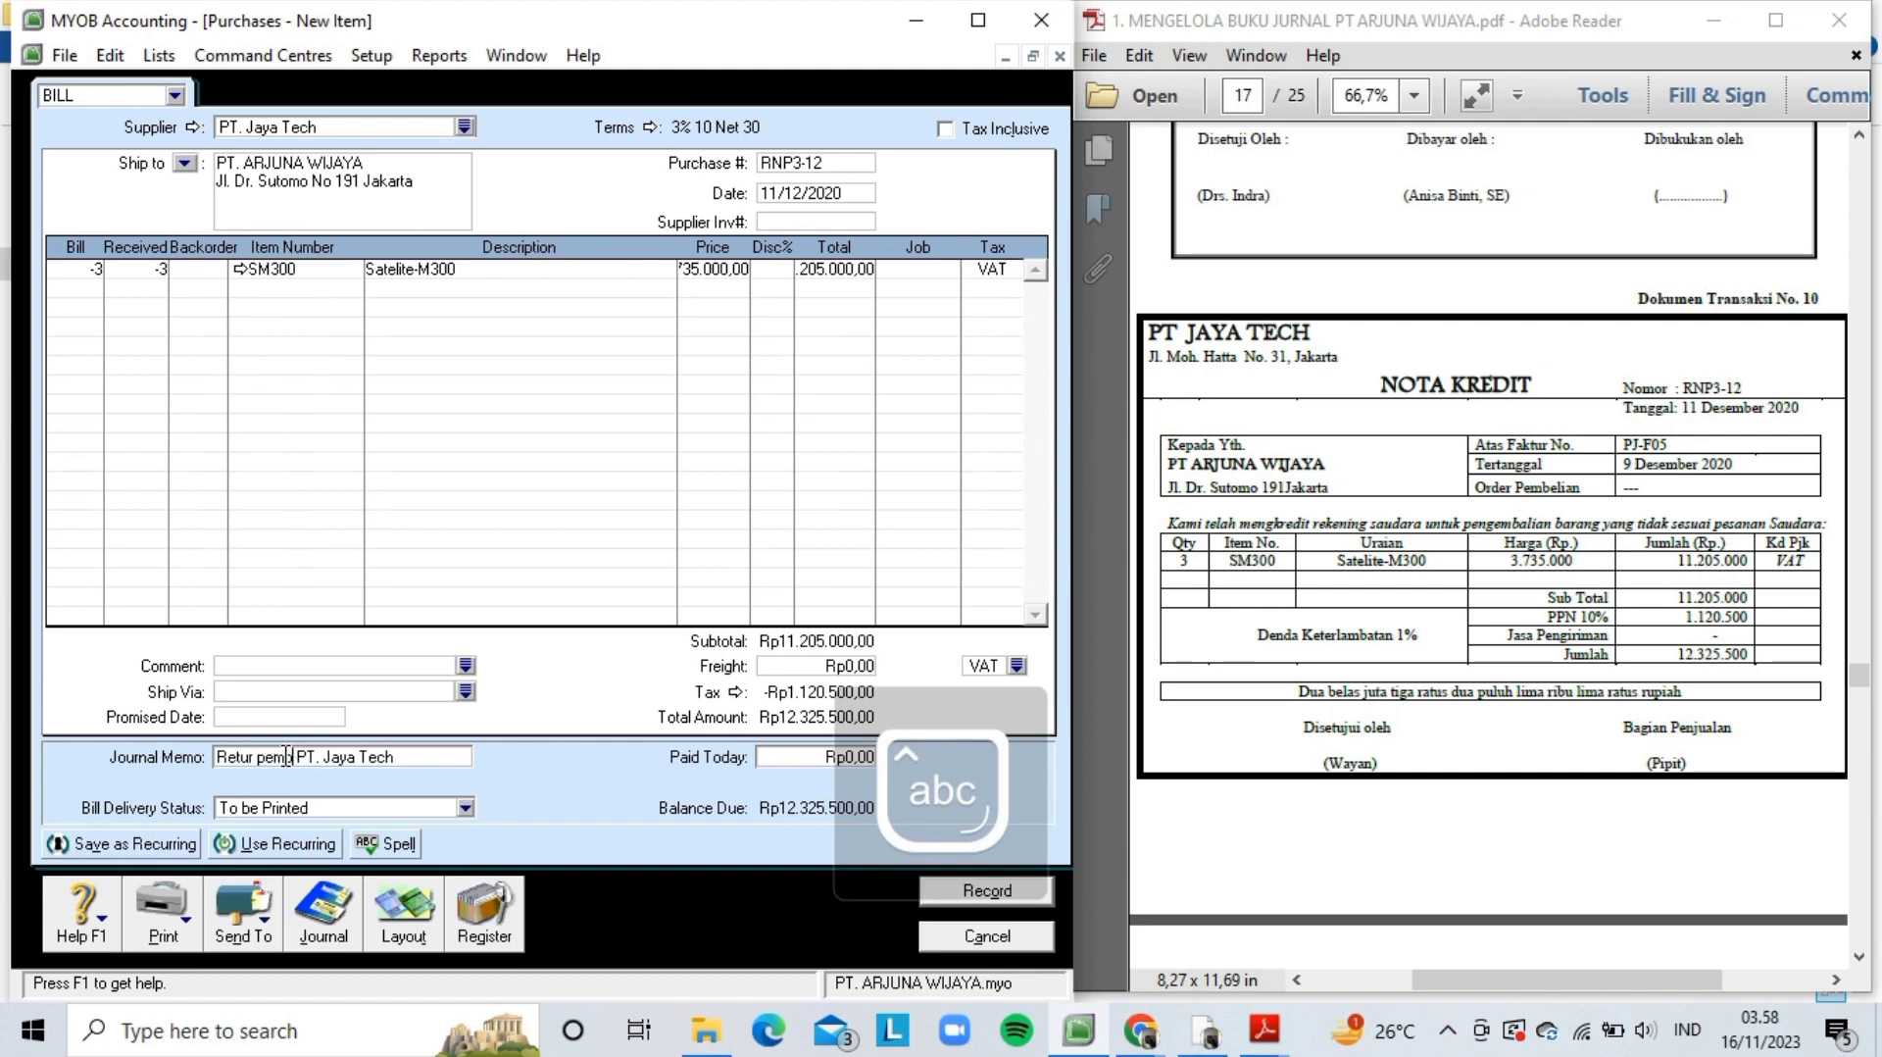
{"action": "type", "text": "an kepada"}
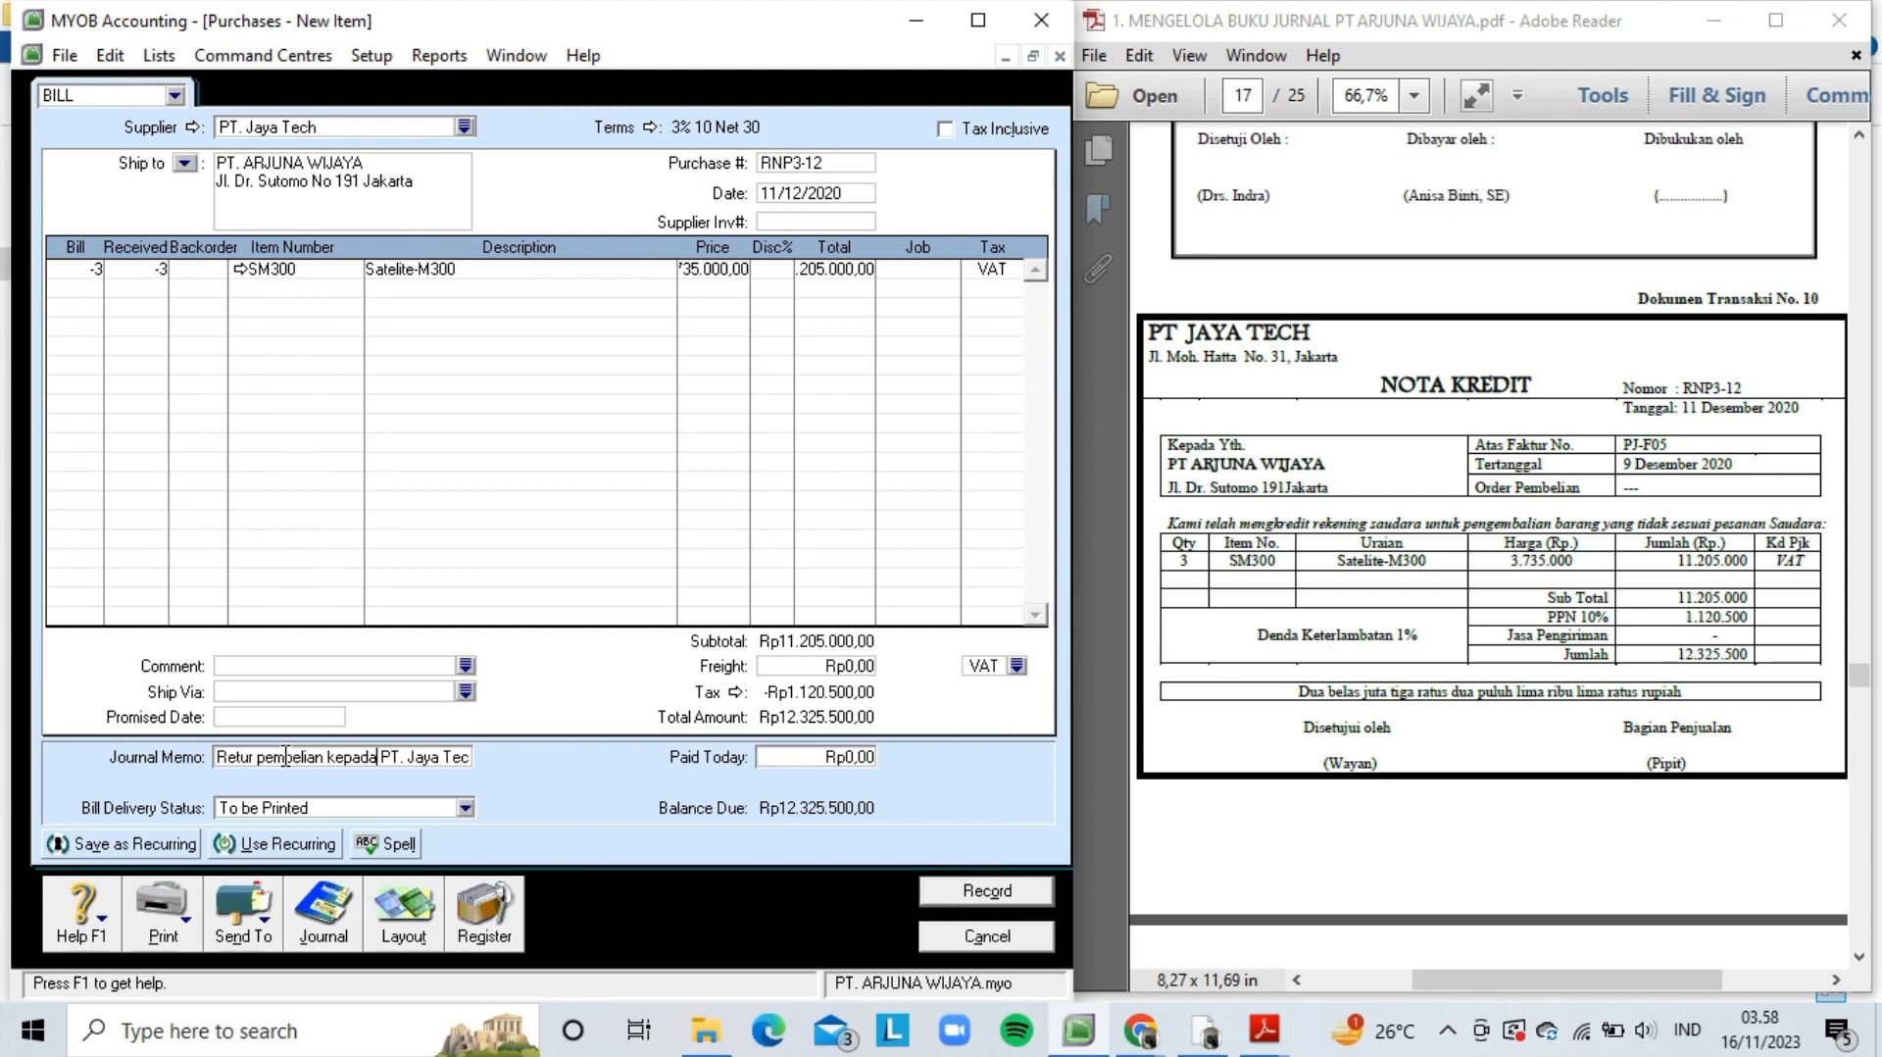
{"action": "key", "text": "Tab"}
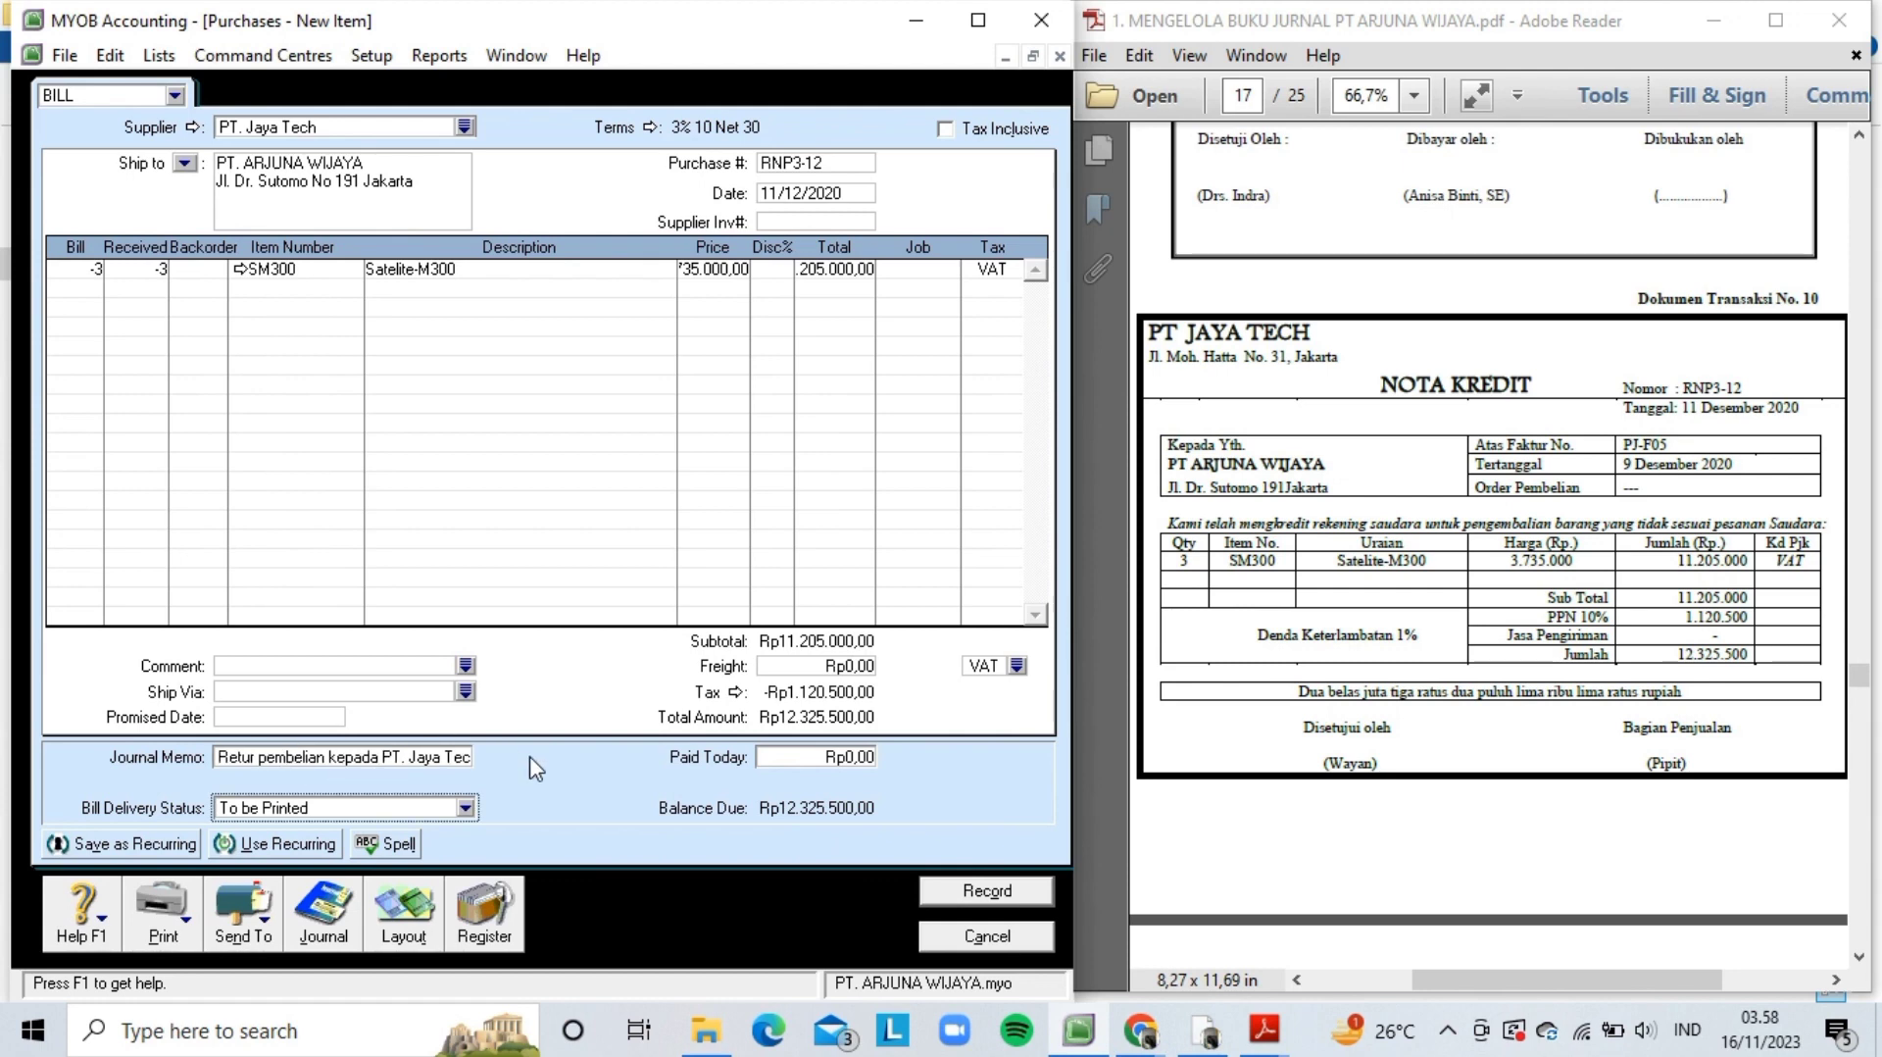
- Preview the journal recap of return bill RNP3-12 and record the bill
{"action": "key", "text": "ctrl+r"}
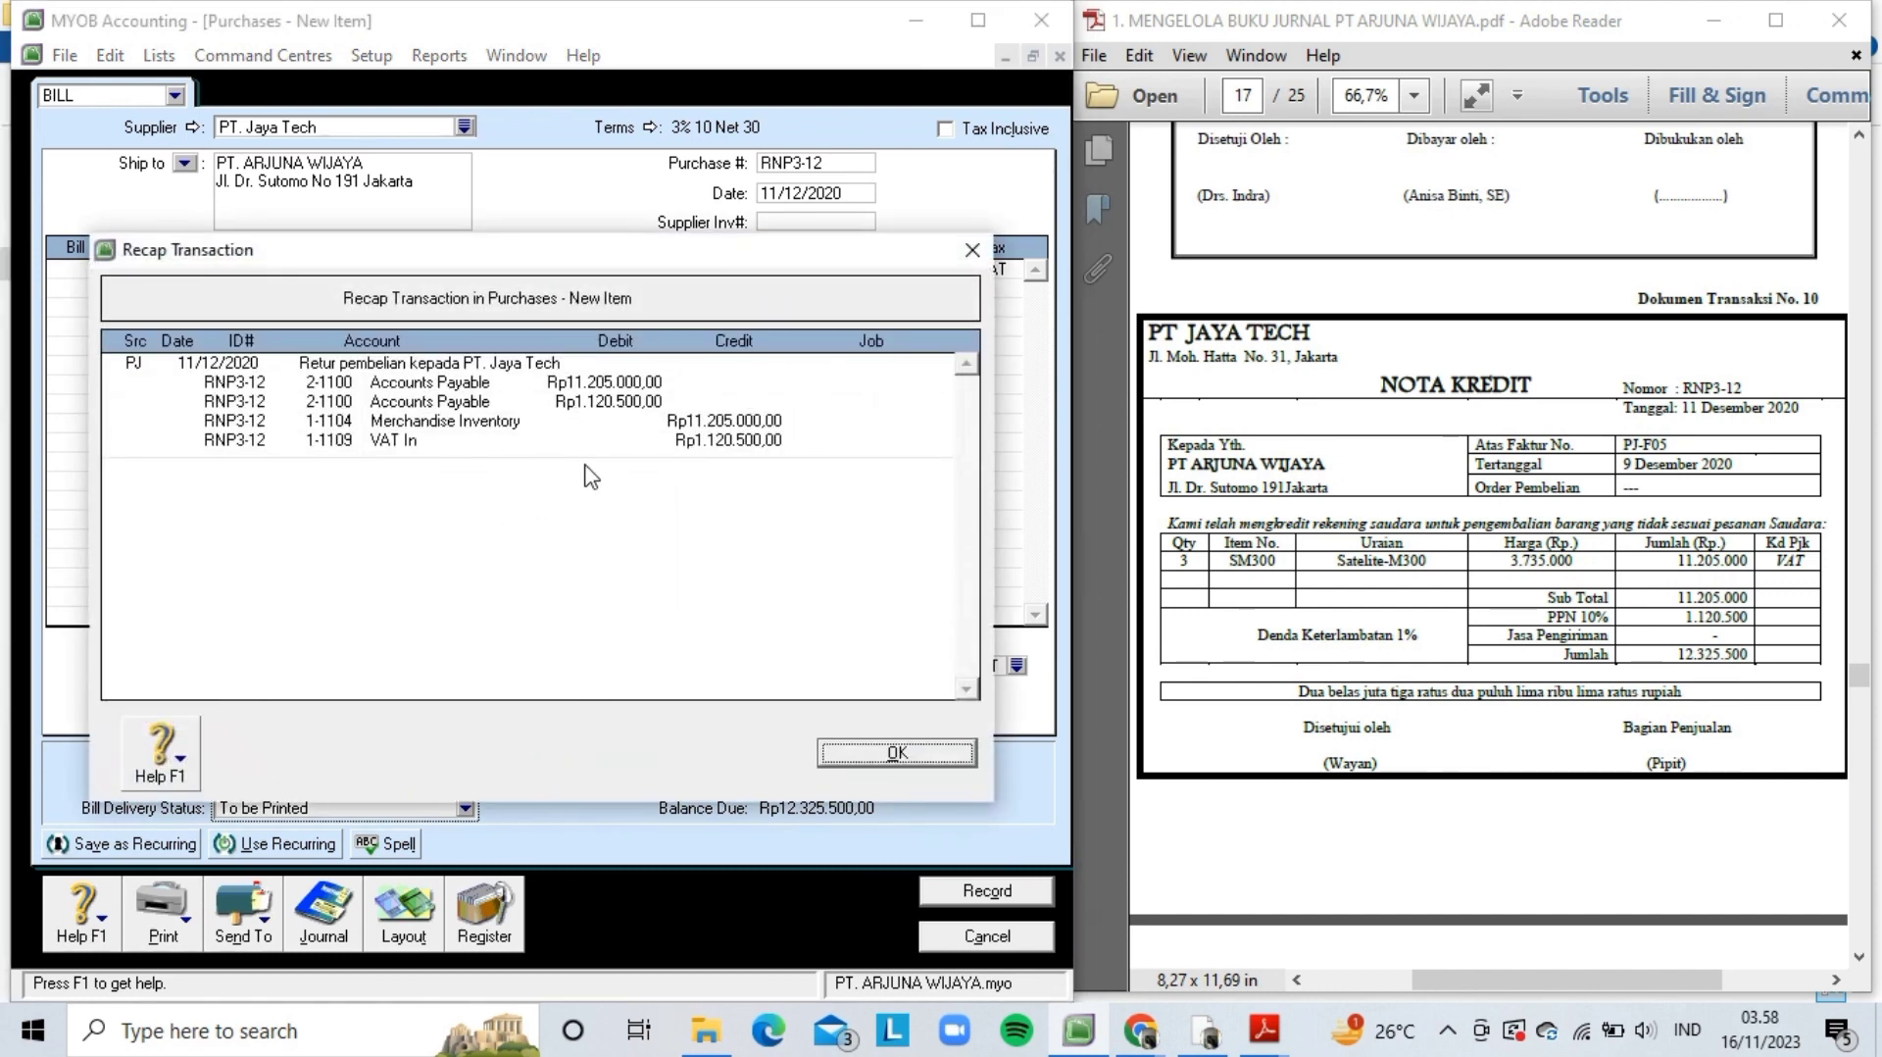
{"action": "left_click", "coordinate": [880, 753]}
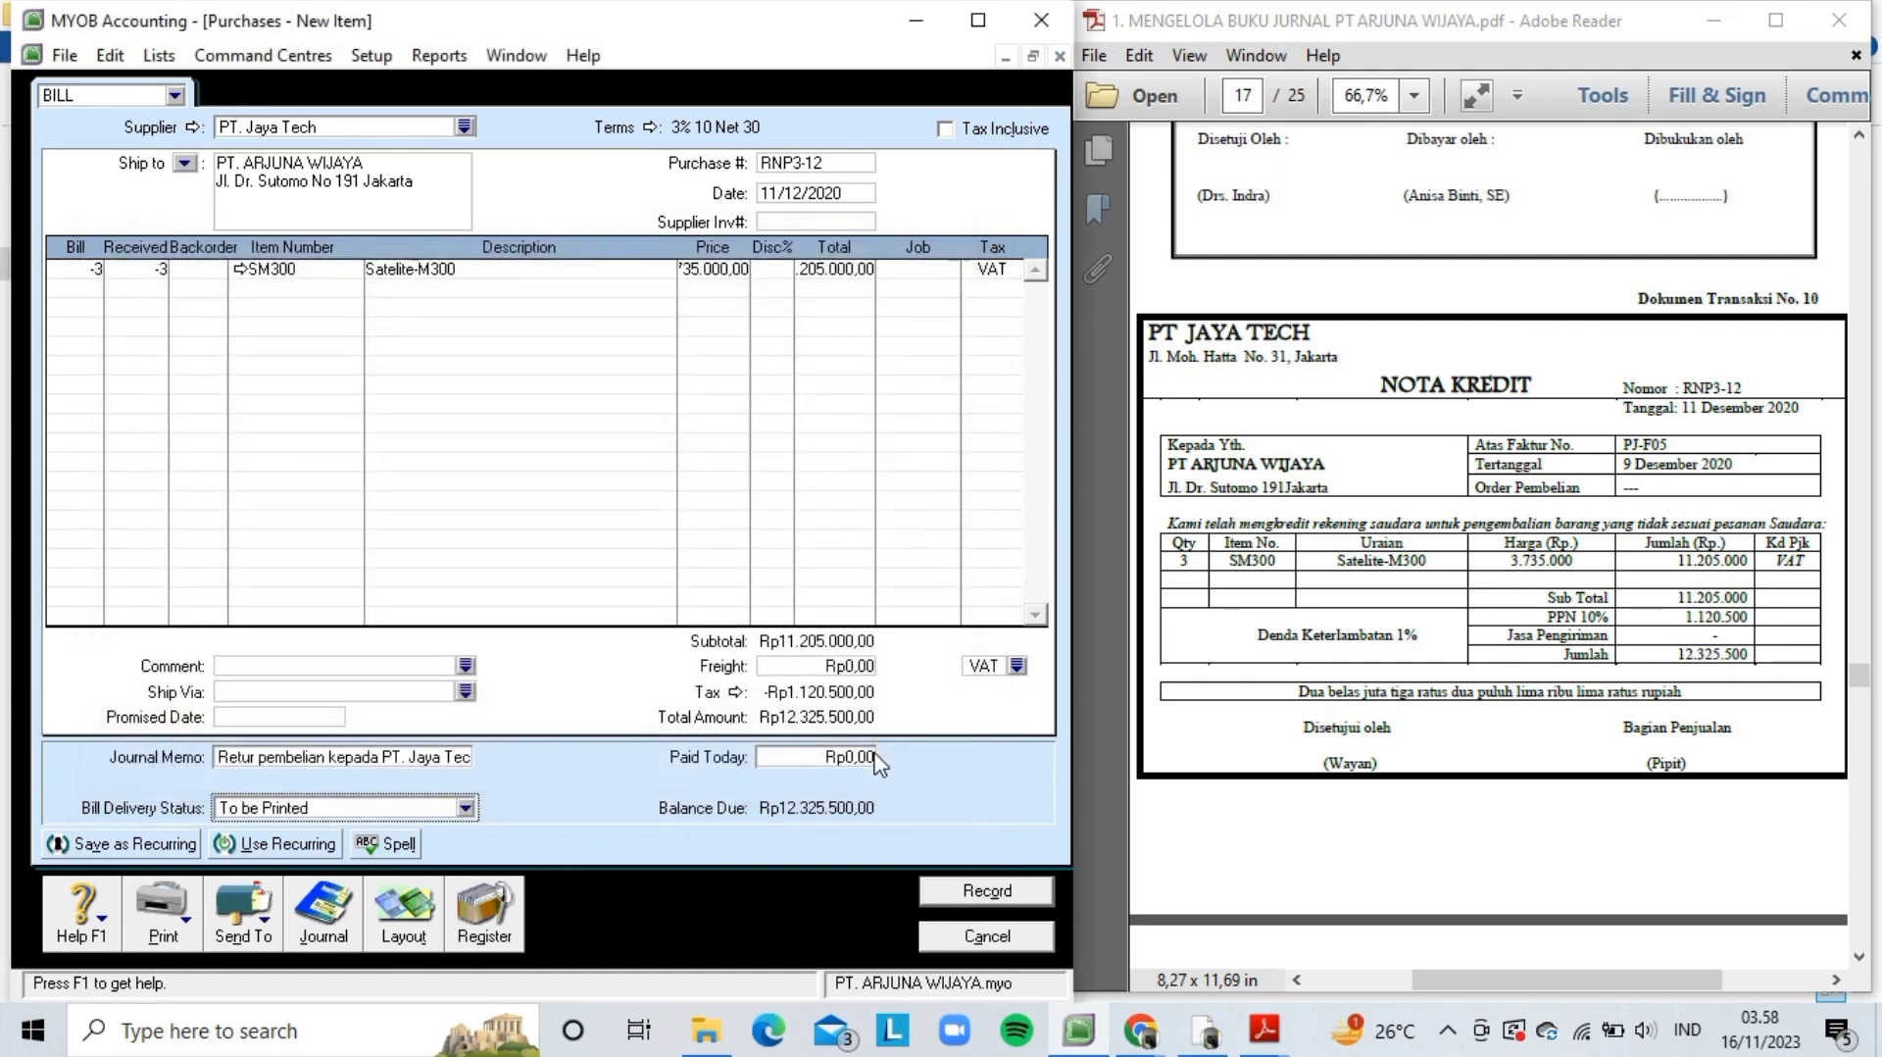
{"action": "left_click", "coordinate": [956, 890]}
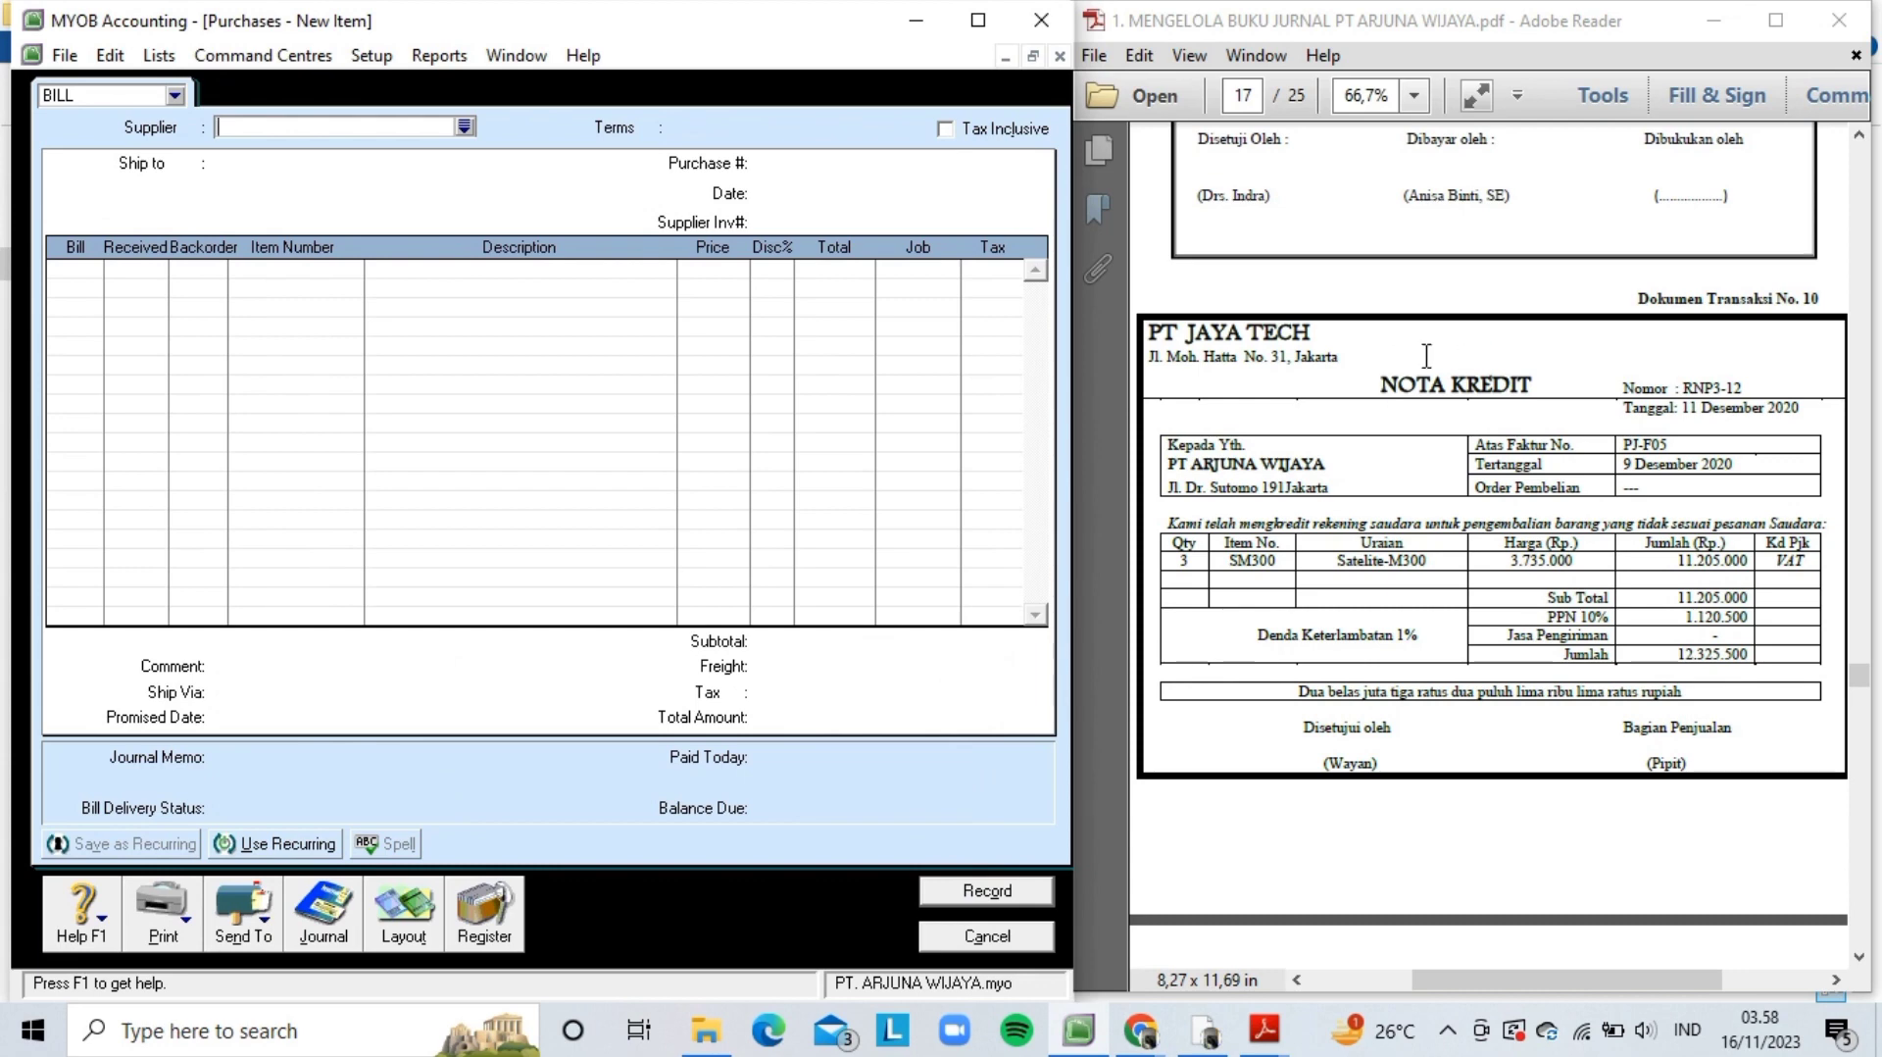
- Open the purchases register and list all suppliers' purchases dated from 01/01/2020
{"action": "left_click", "coordinate": [485, 912]}
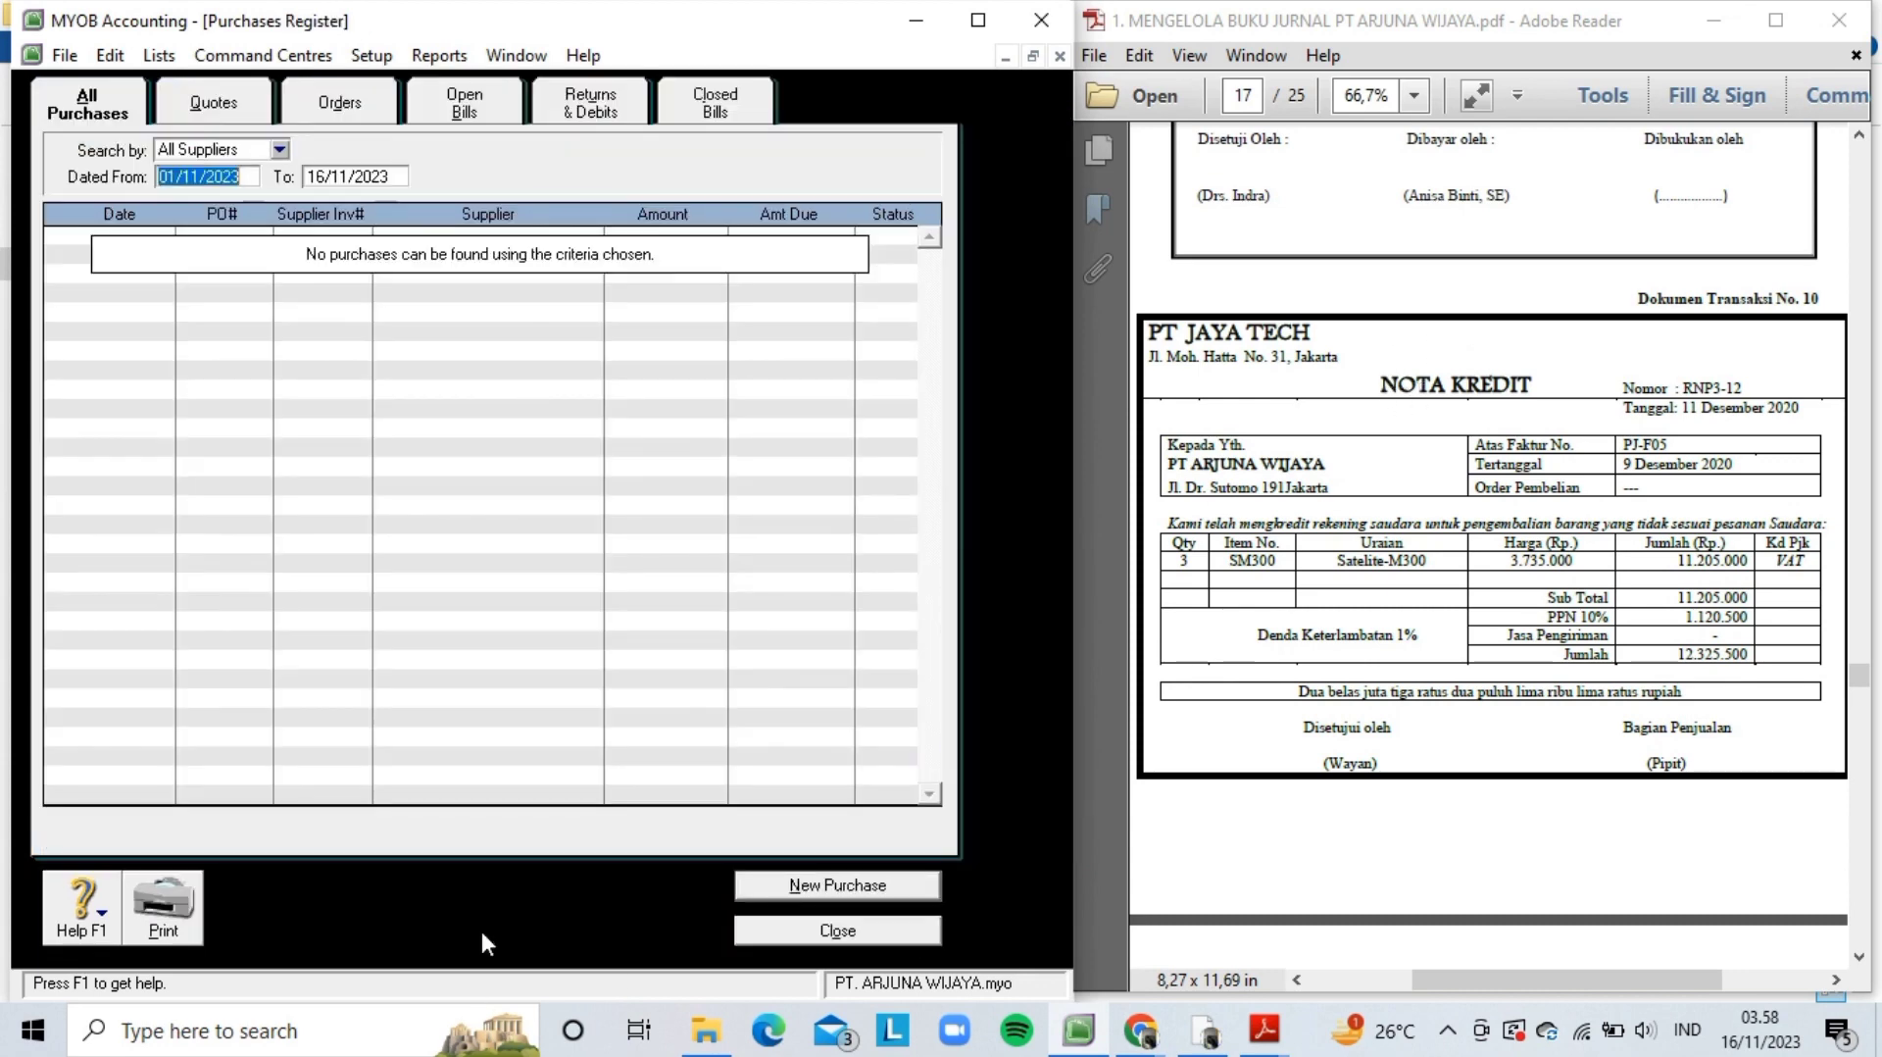
{"action": "left_click", "coordinate": [197, 178]}
{"action": "key", "text": "BackSpace"}
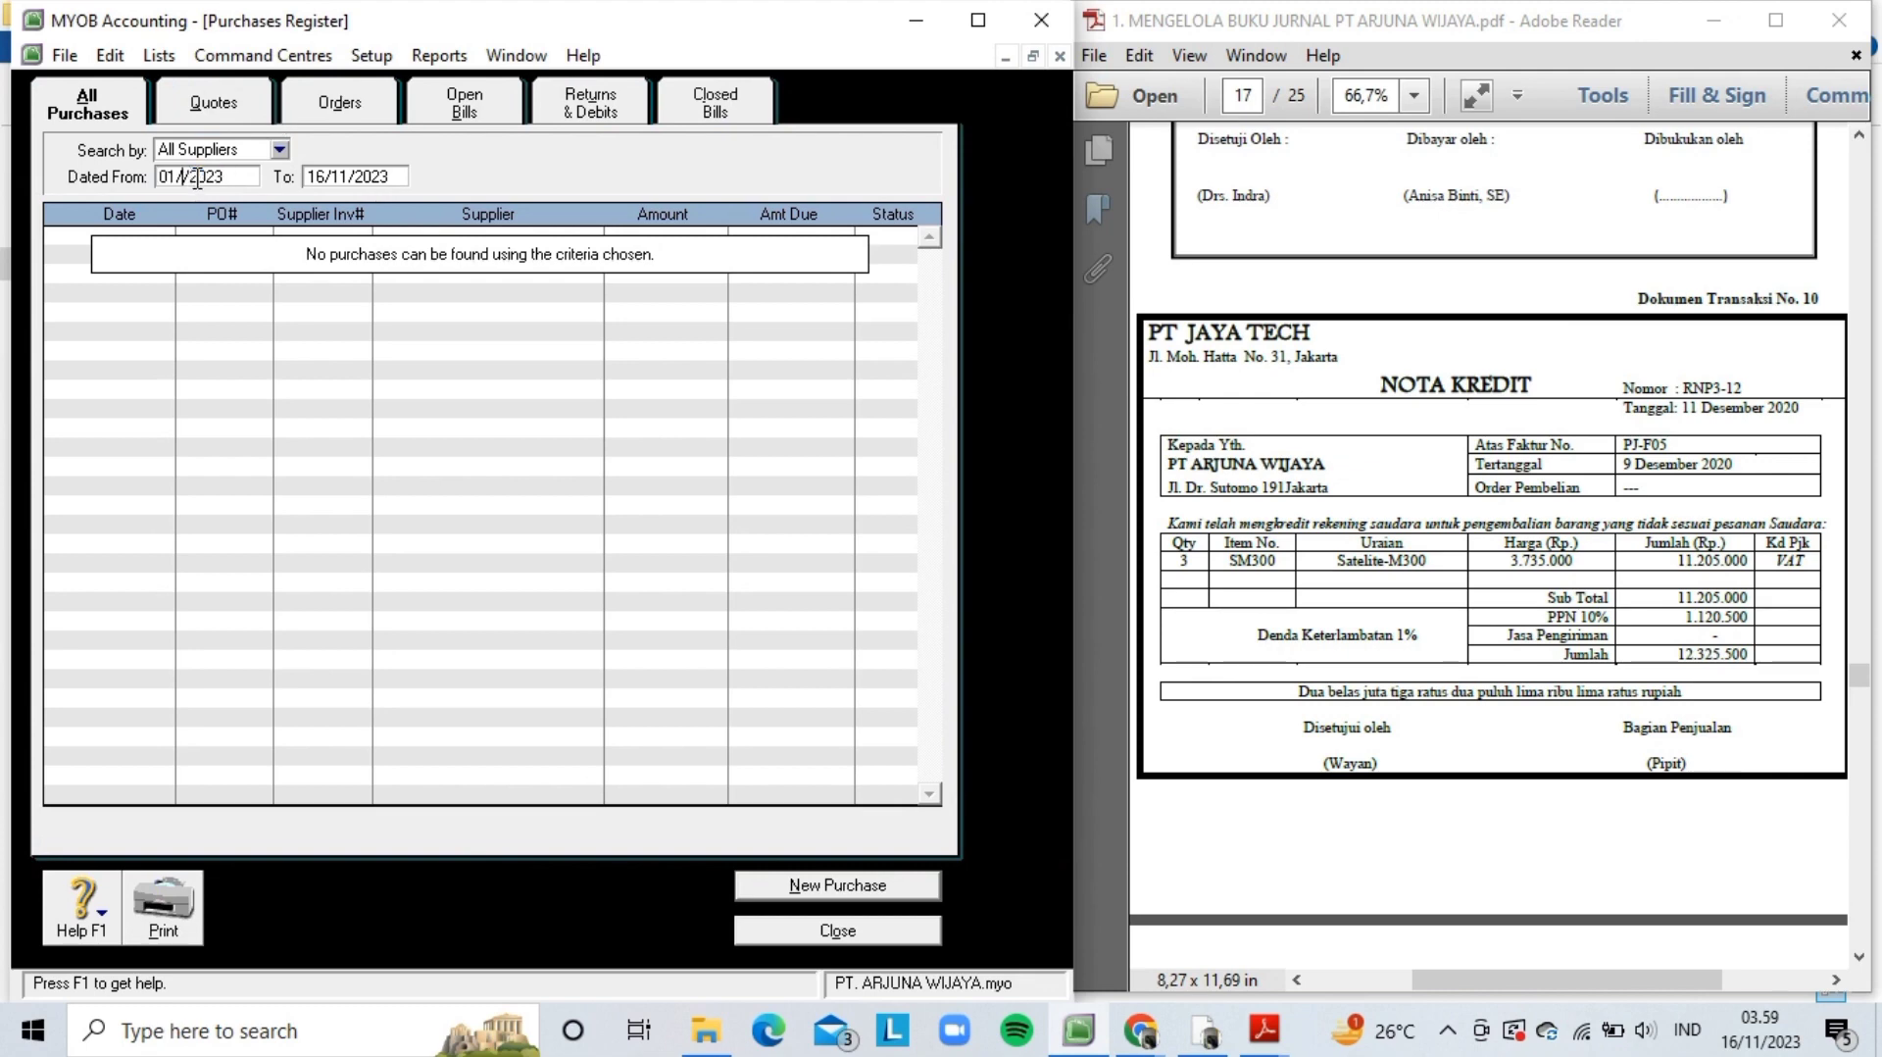
{"action": "type", "text": "01/"}
{"action": "key", "text": "Tab"}
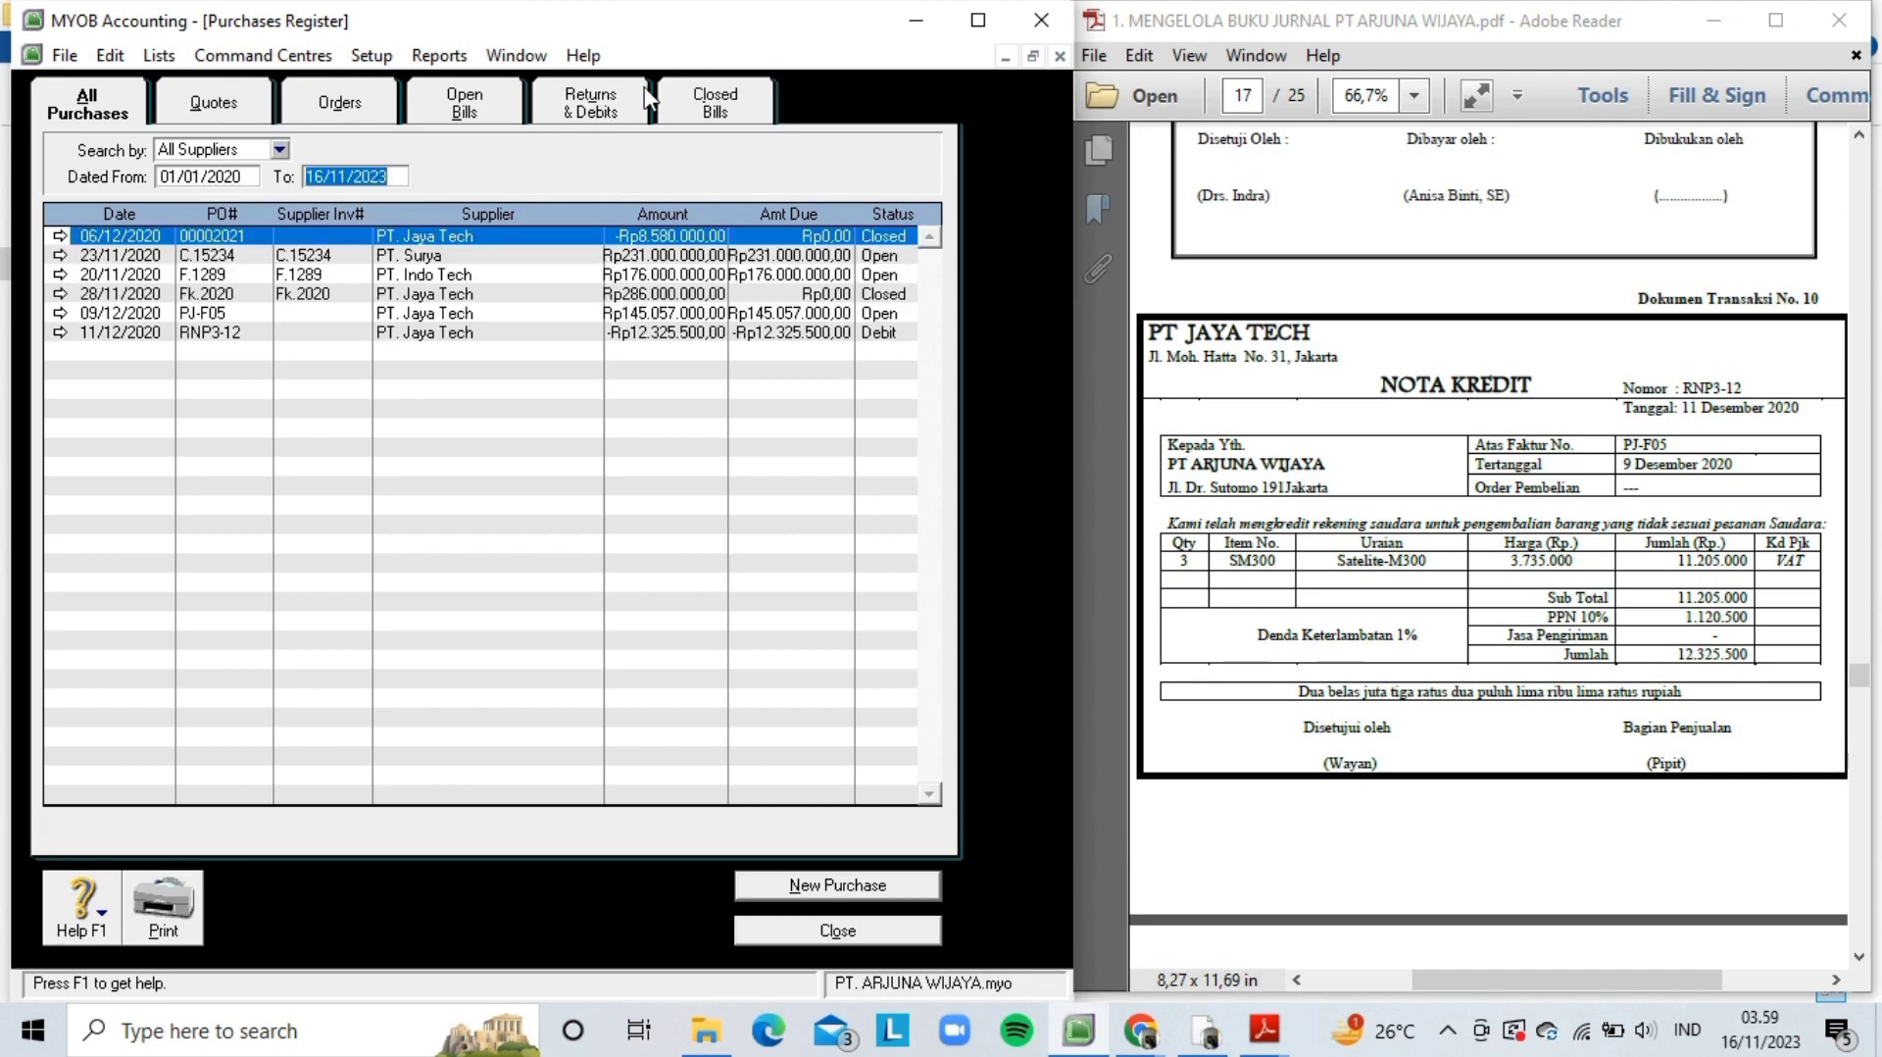
- Select PT. Jaya Tech's RNP3-12 entry among the returns and debits and start applying it to a purchase
{"action": "left_click", "coordinate": [589, 115]}
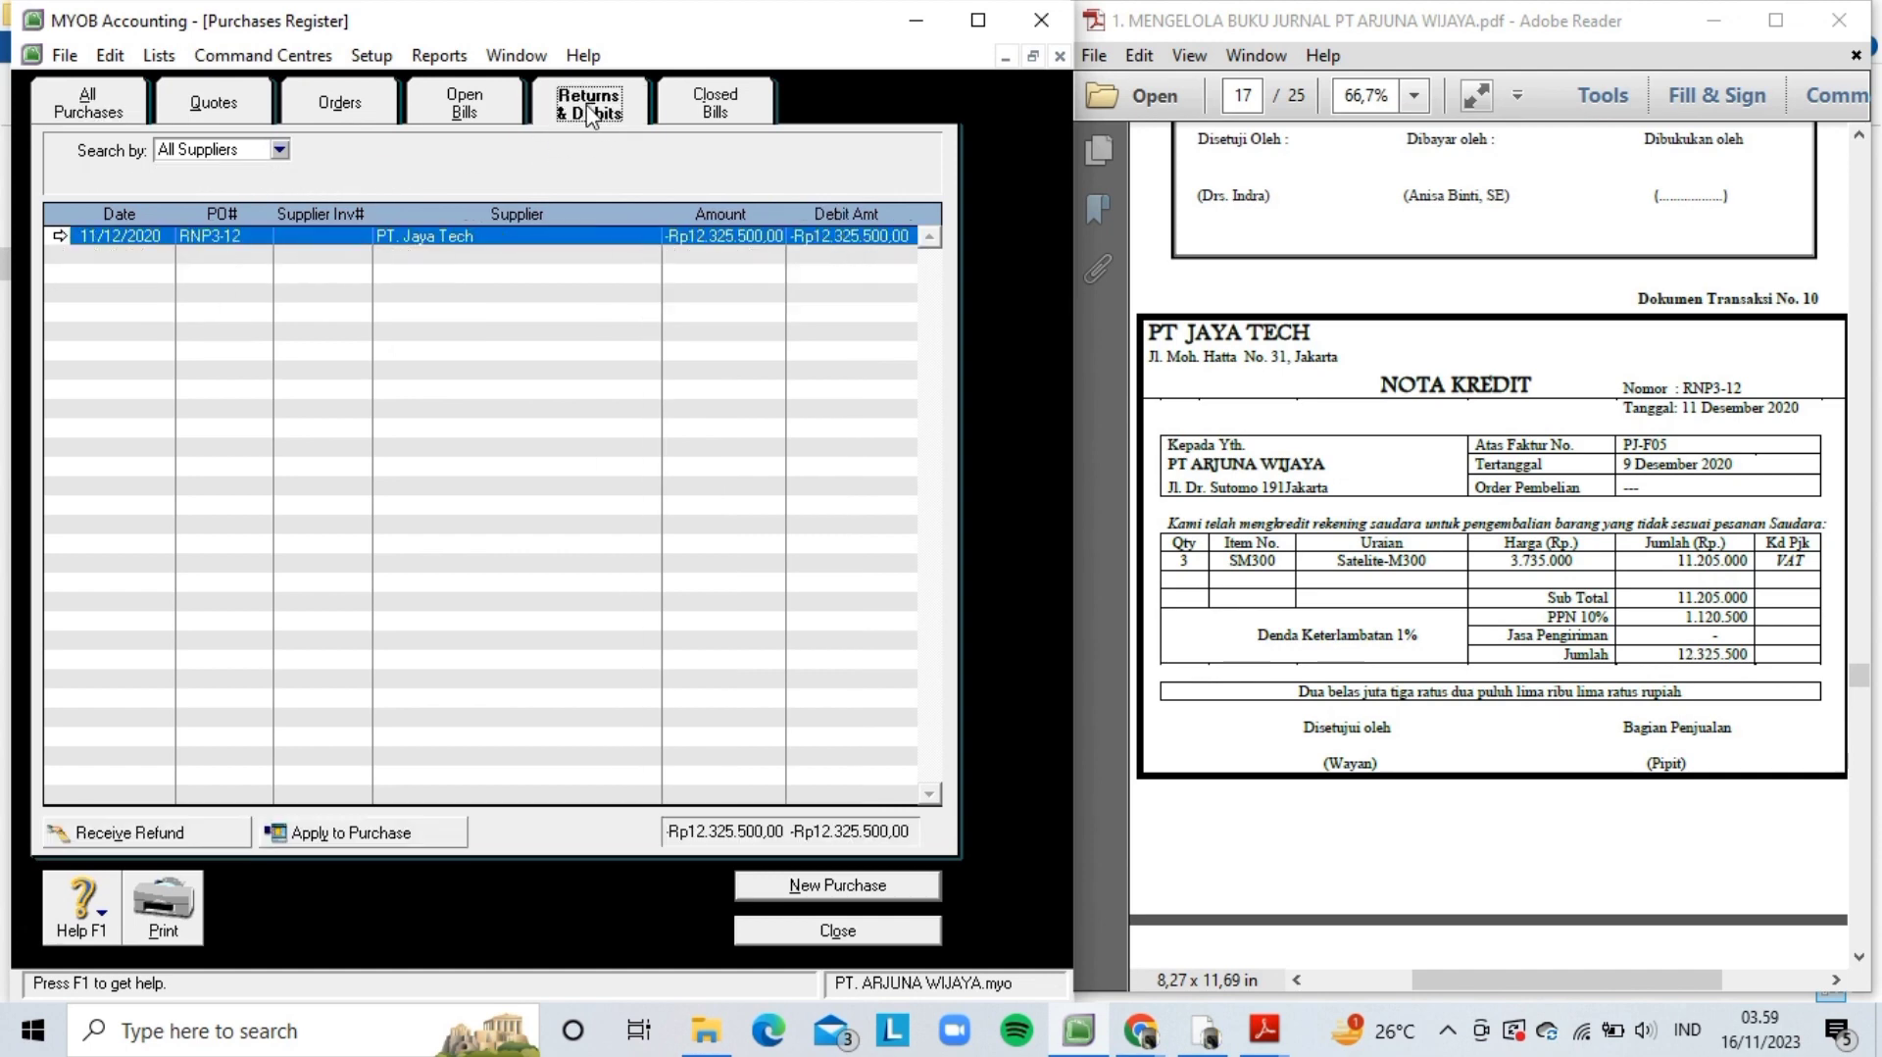
{"action": "left_click", "coordinate": [525, 243]}
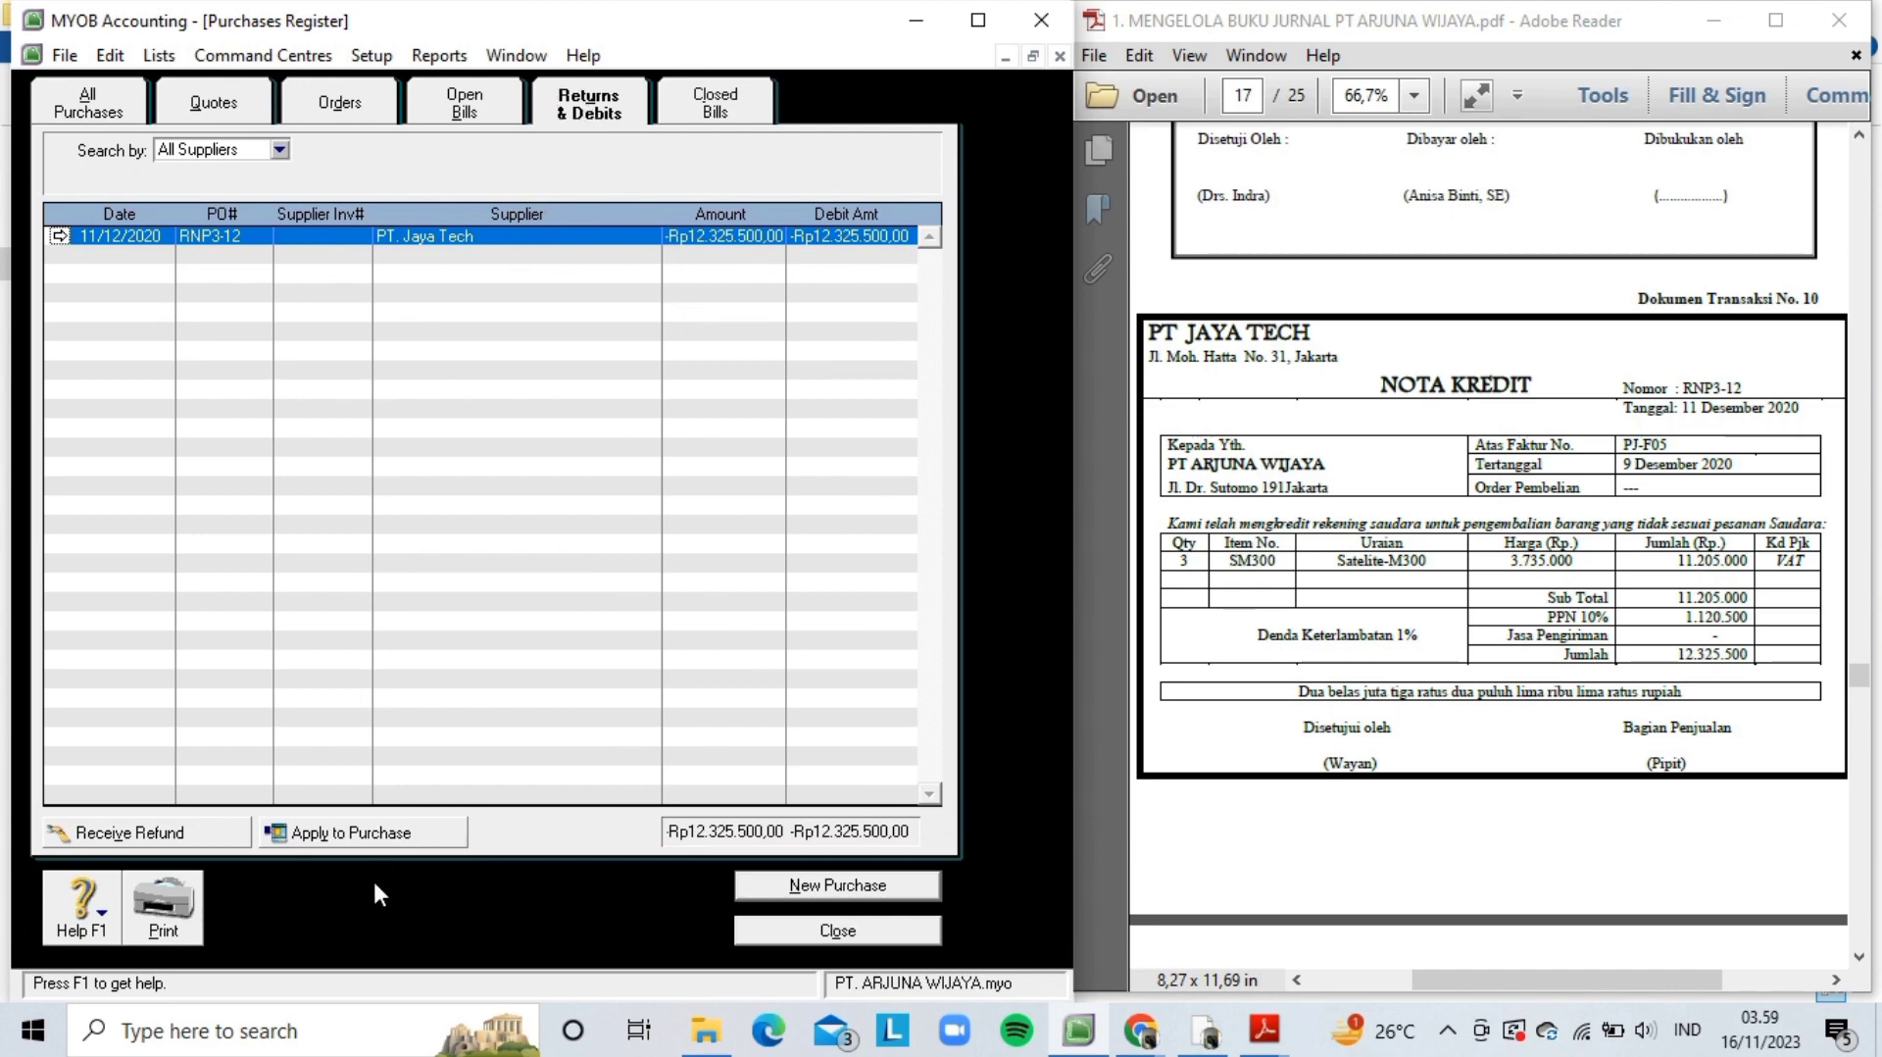
{"action": "left_click", "coordinate": [320, 832]}
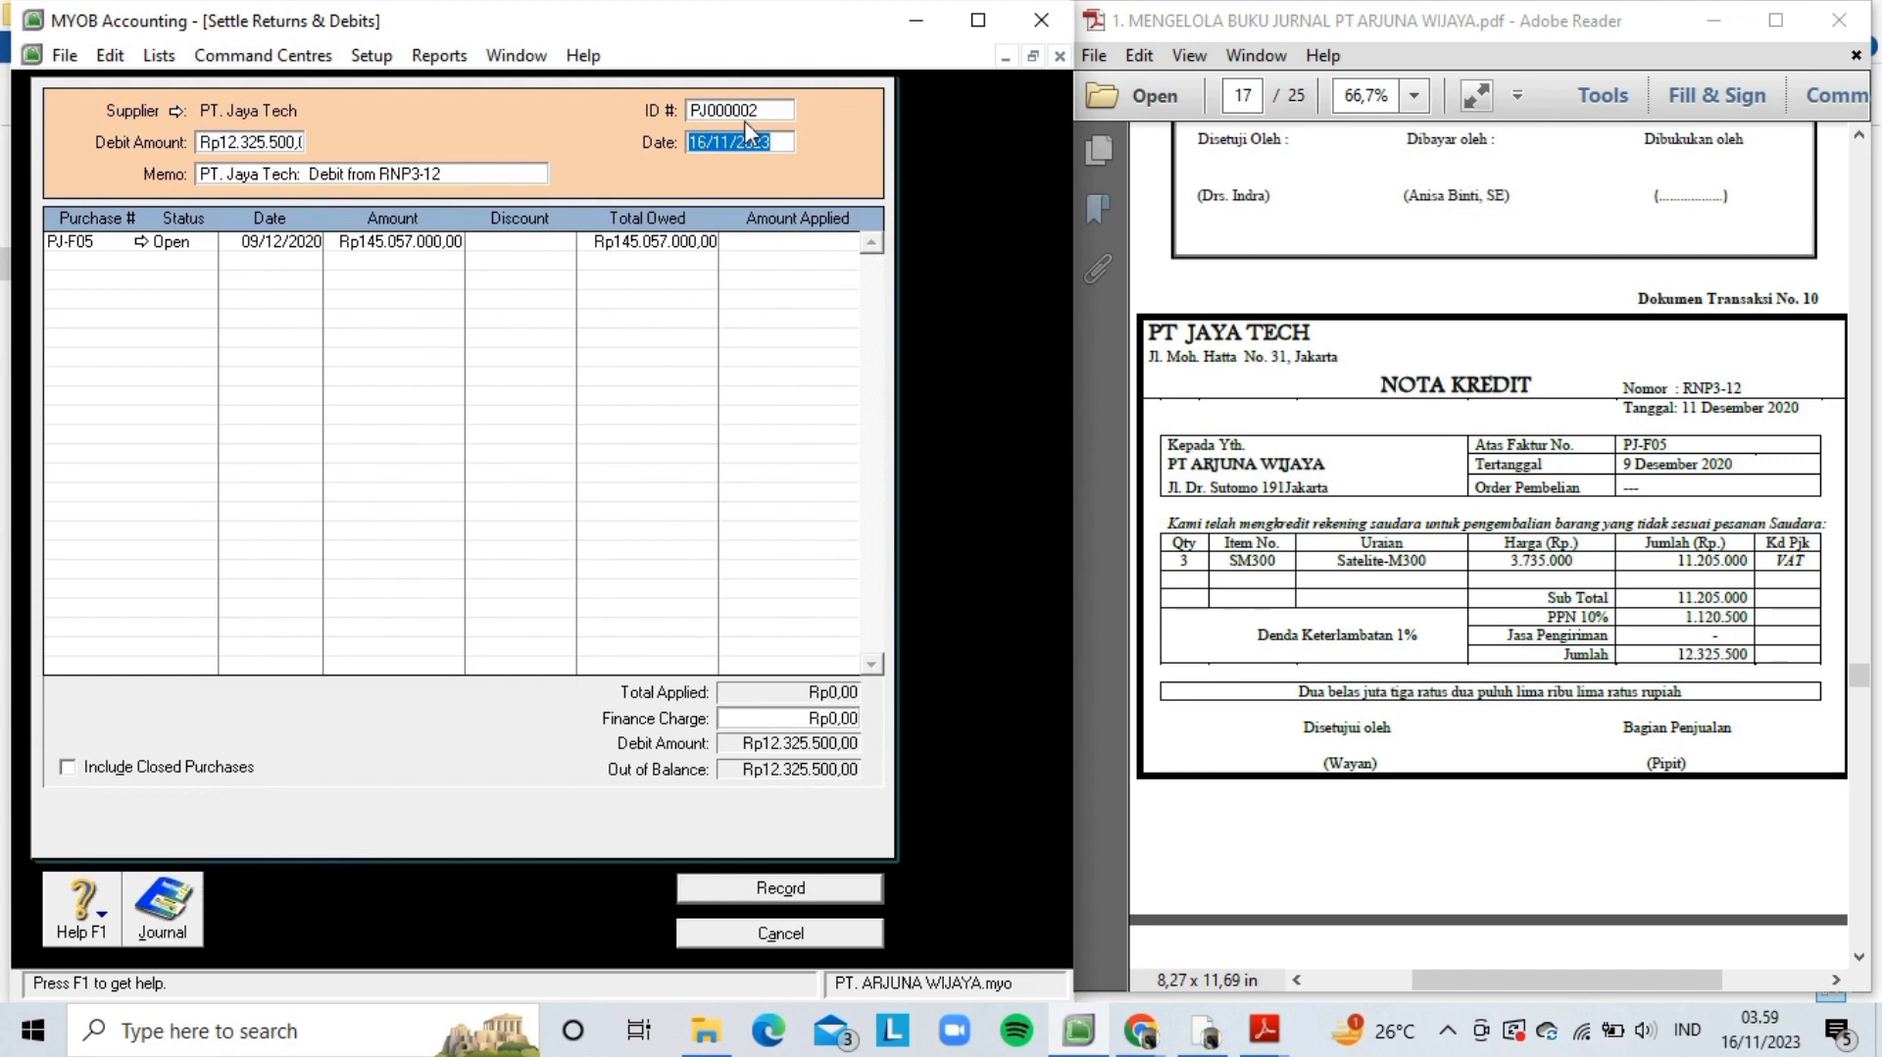
- Set the debit settlement's ID number to RNP3-12 and its date to 11/12/2020
{"action": "left_click", "coordinate": [743, 110]}
{"action": "key", "text": "Caps_Lock"}
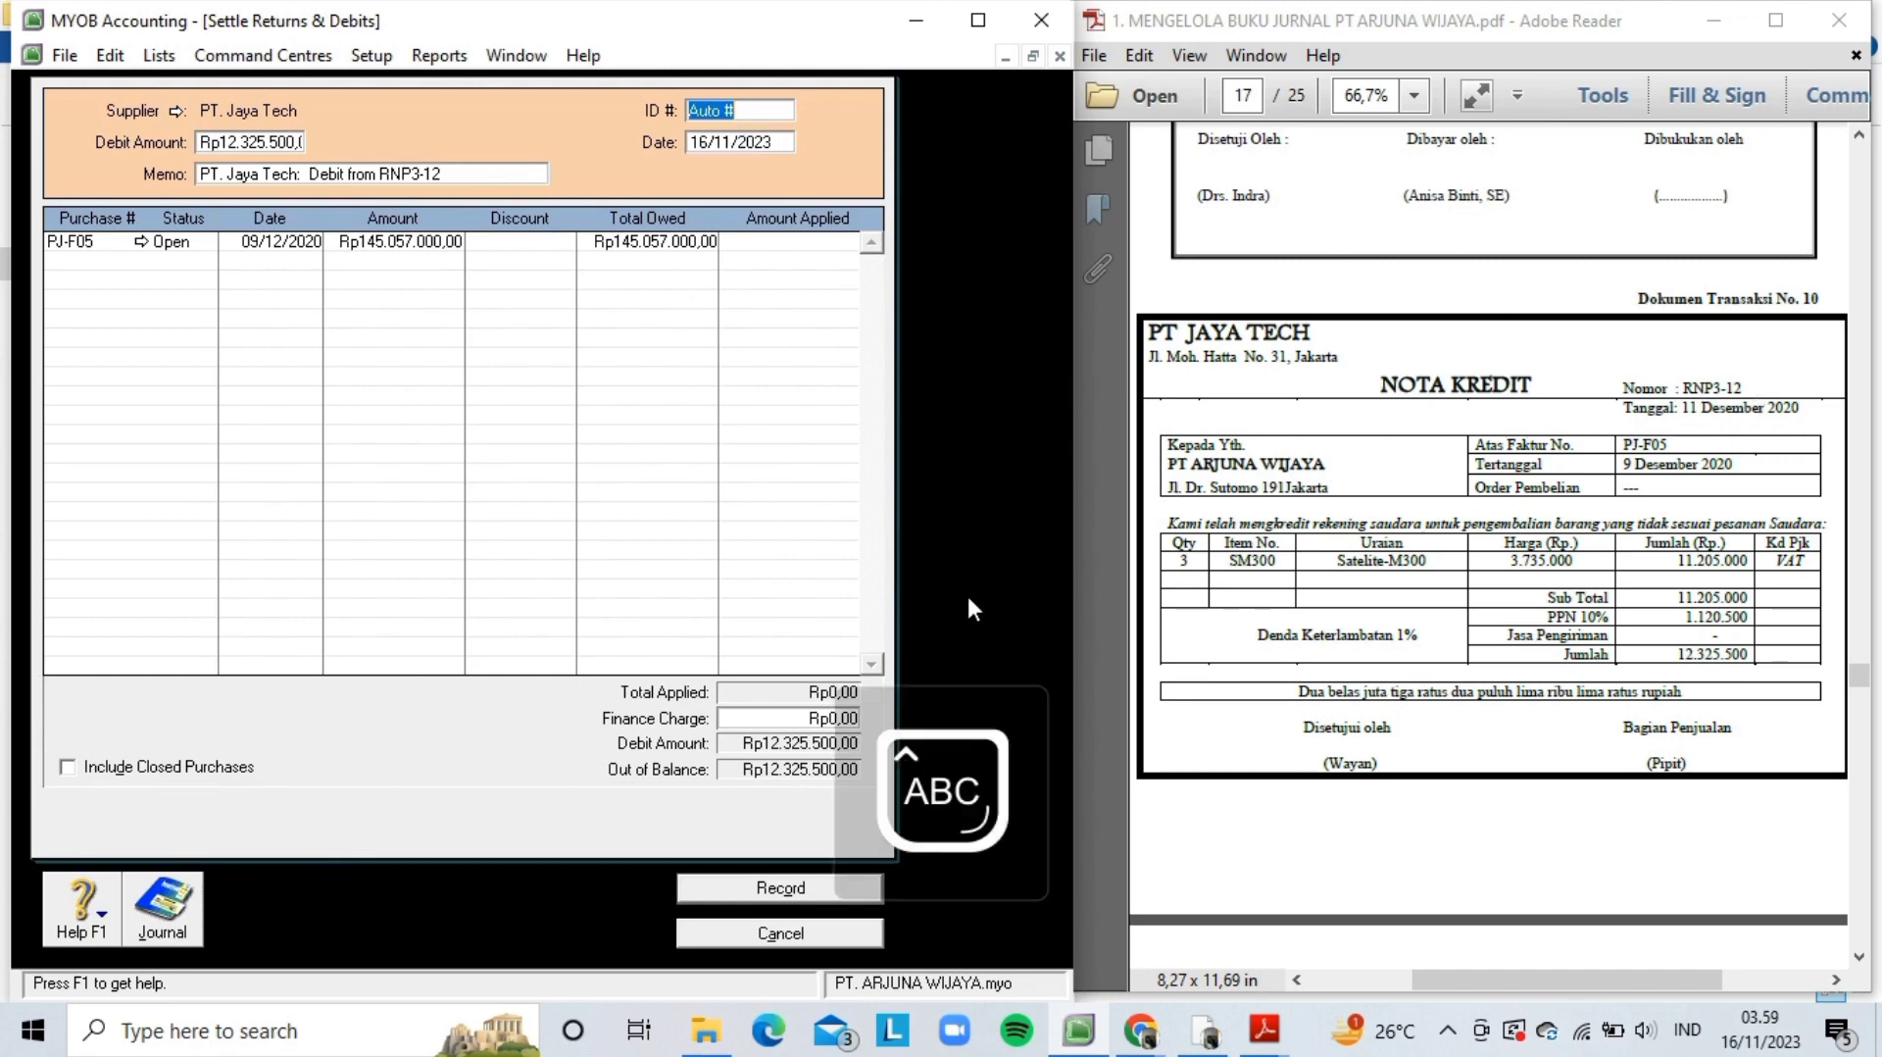
{"action": "type", "text": "RNP3-12"}
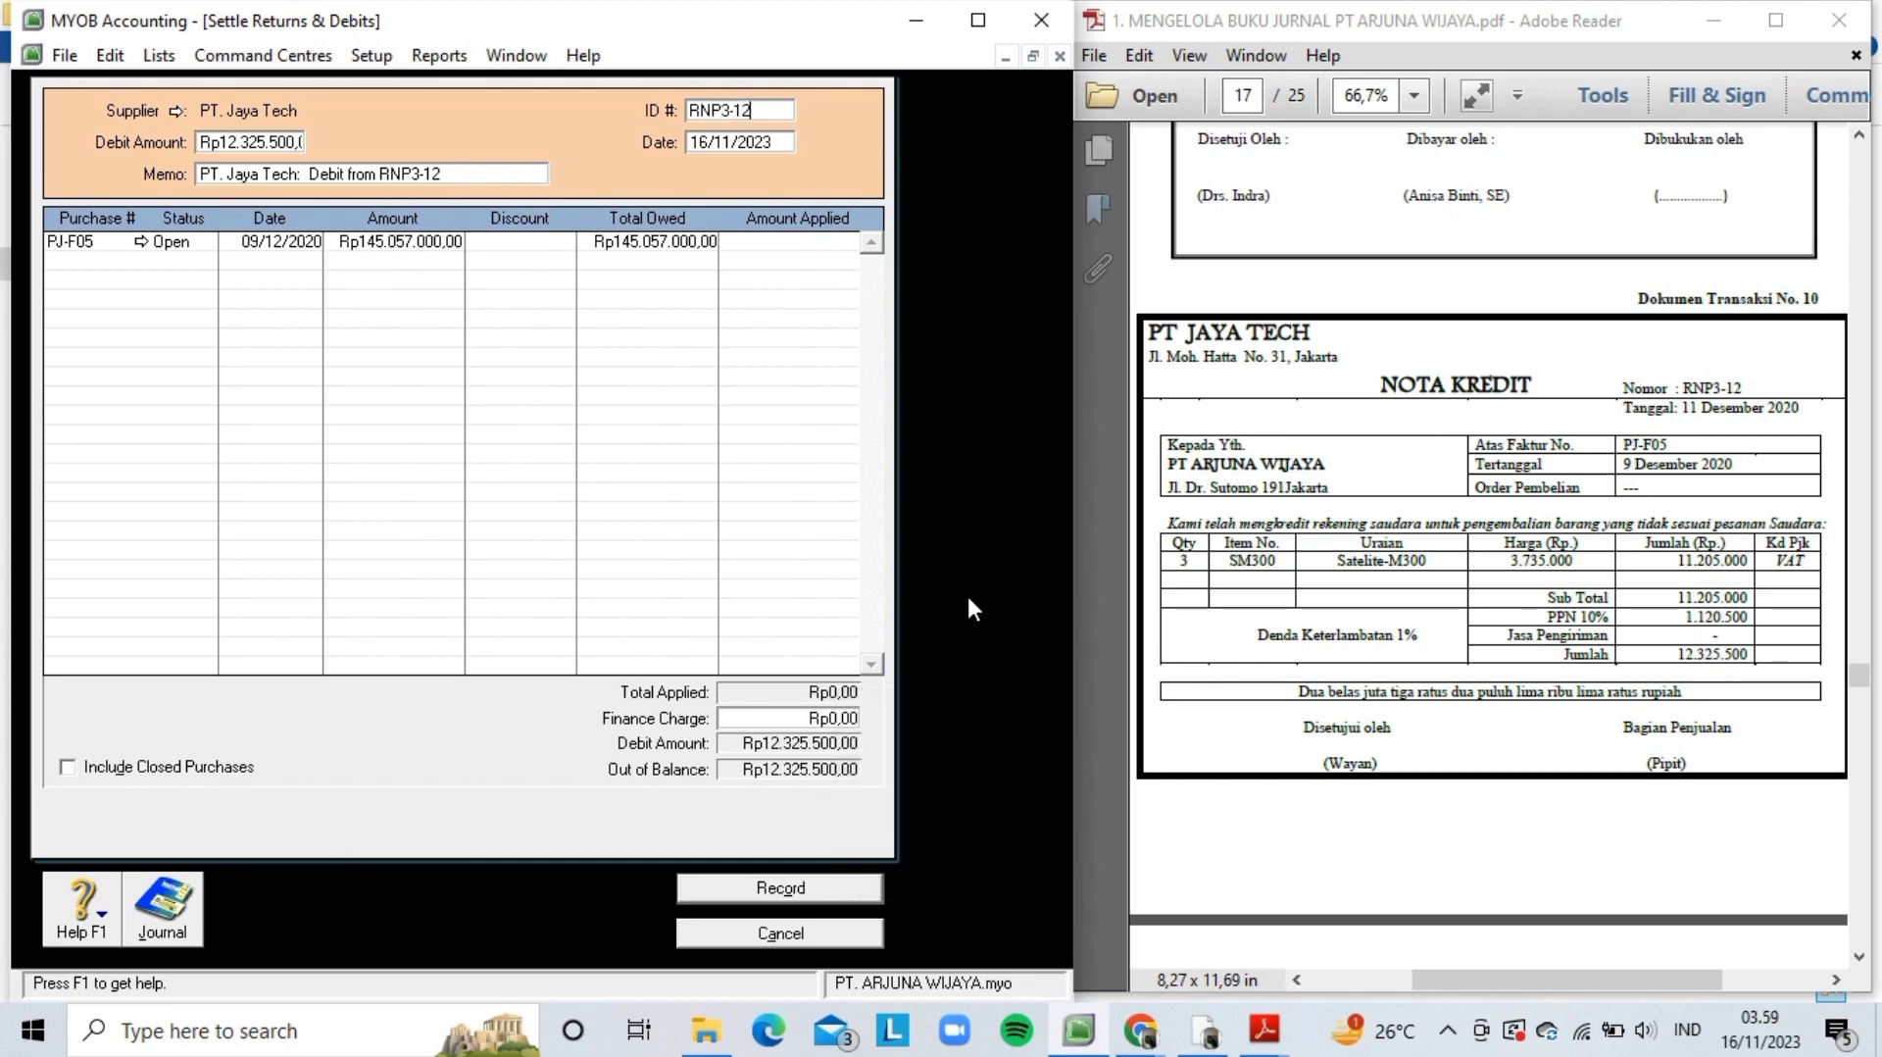
{"action": "key", "text": "Tab"}
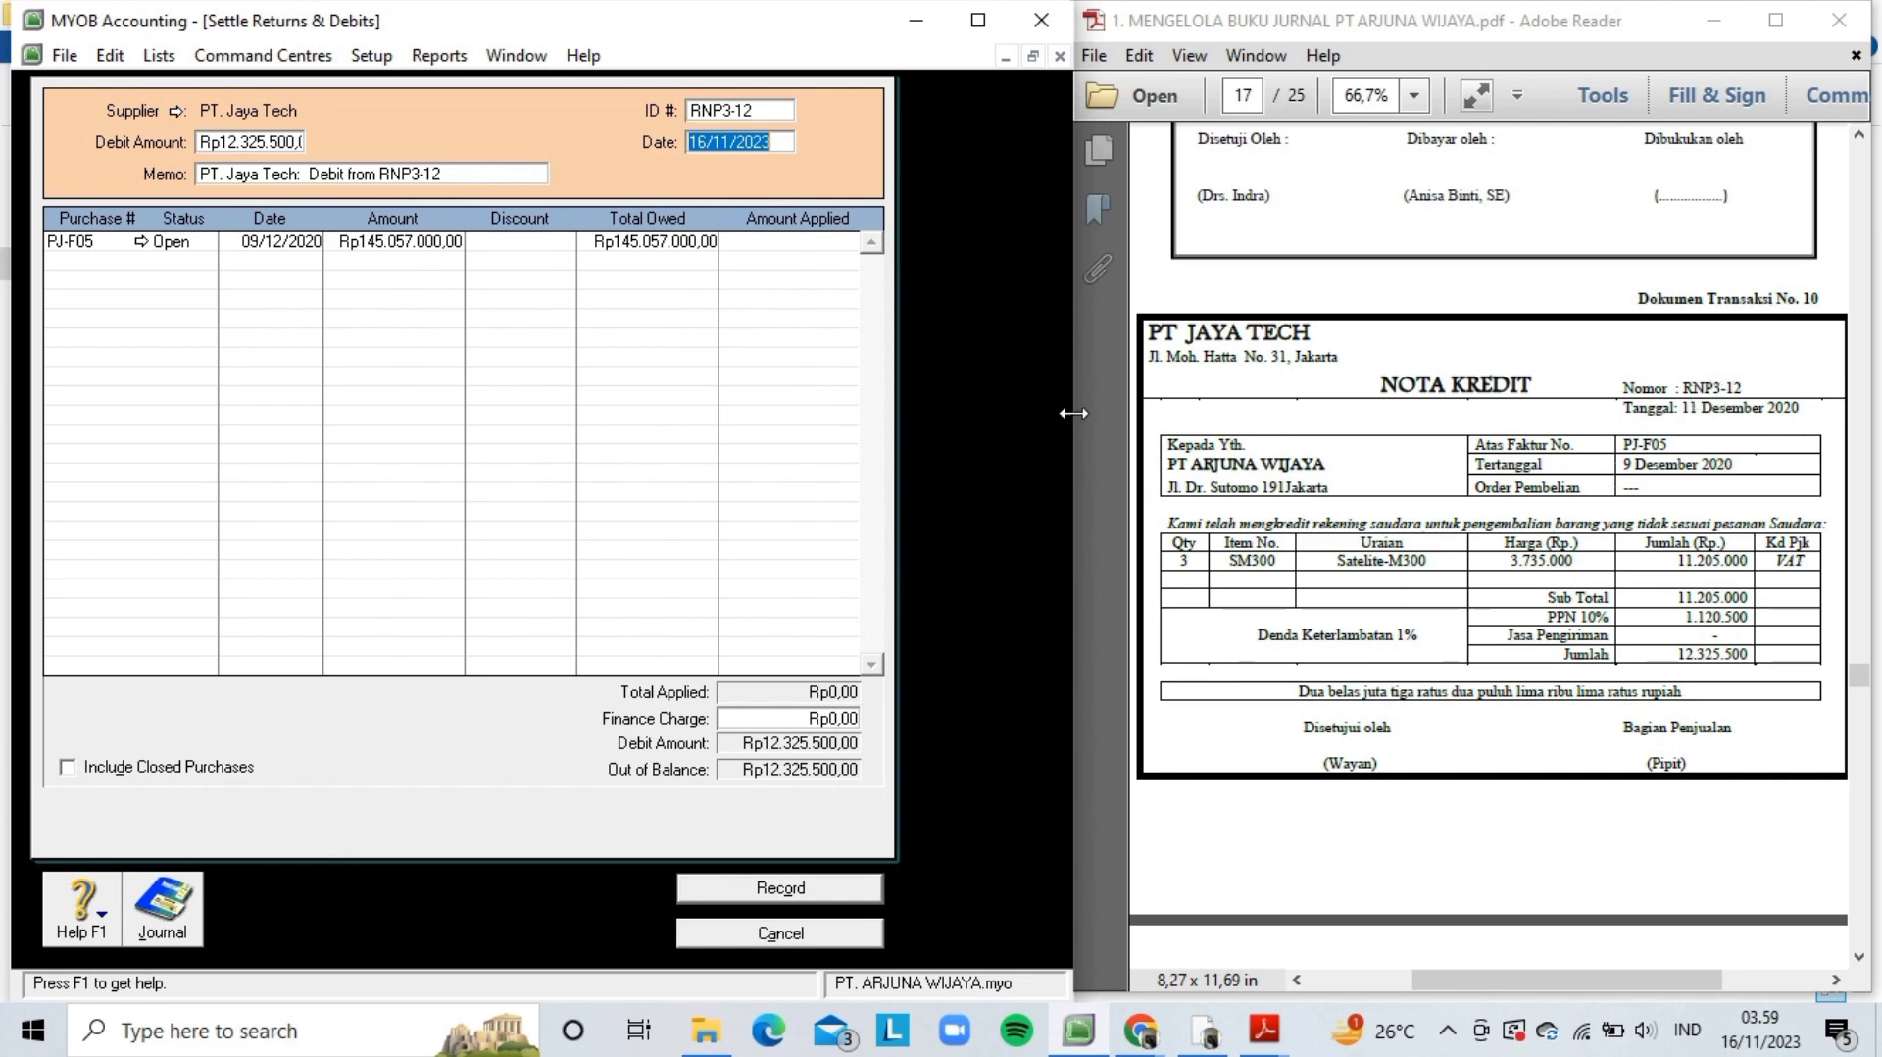
{"action": "type", "text": "1"}
{"action": "key", "text": "Tab"}
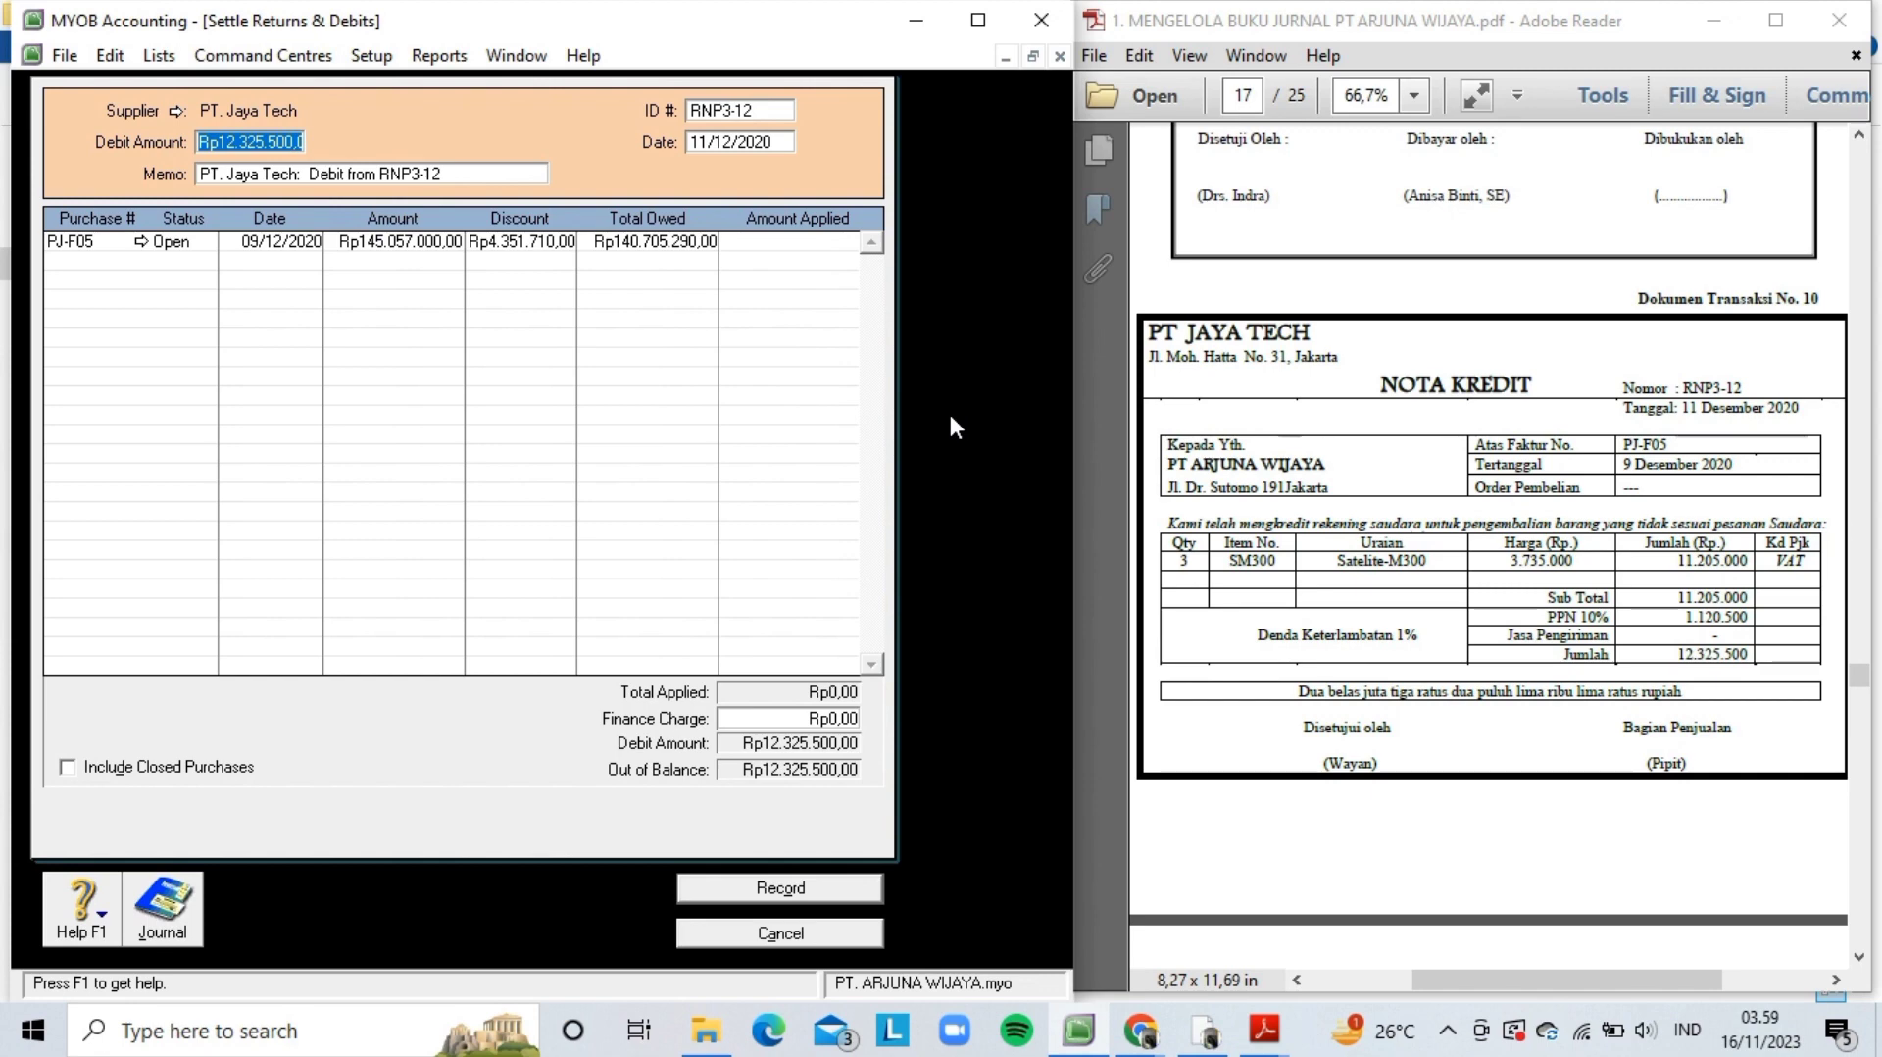
- Clear the discount on purchase PJ-F05 and apply the full Rp12.325.500,00 debit to it
{"action": "key", "text": "Tab"}
{"action": "key", "text": "Tab"}
{"action": "key", "text": "Tab"}
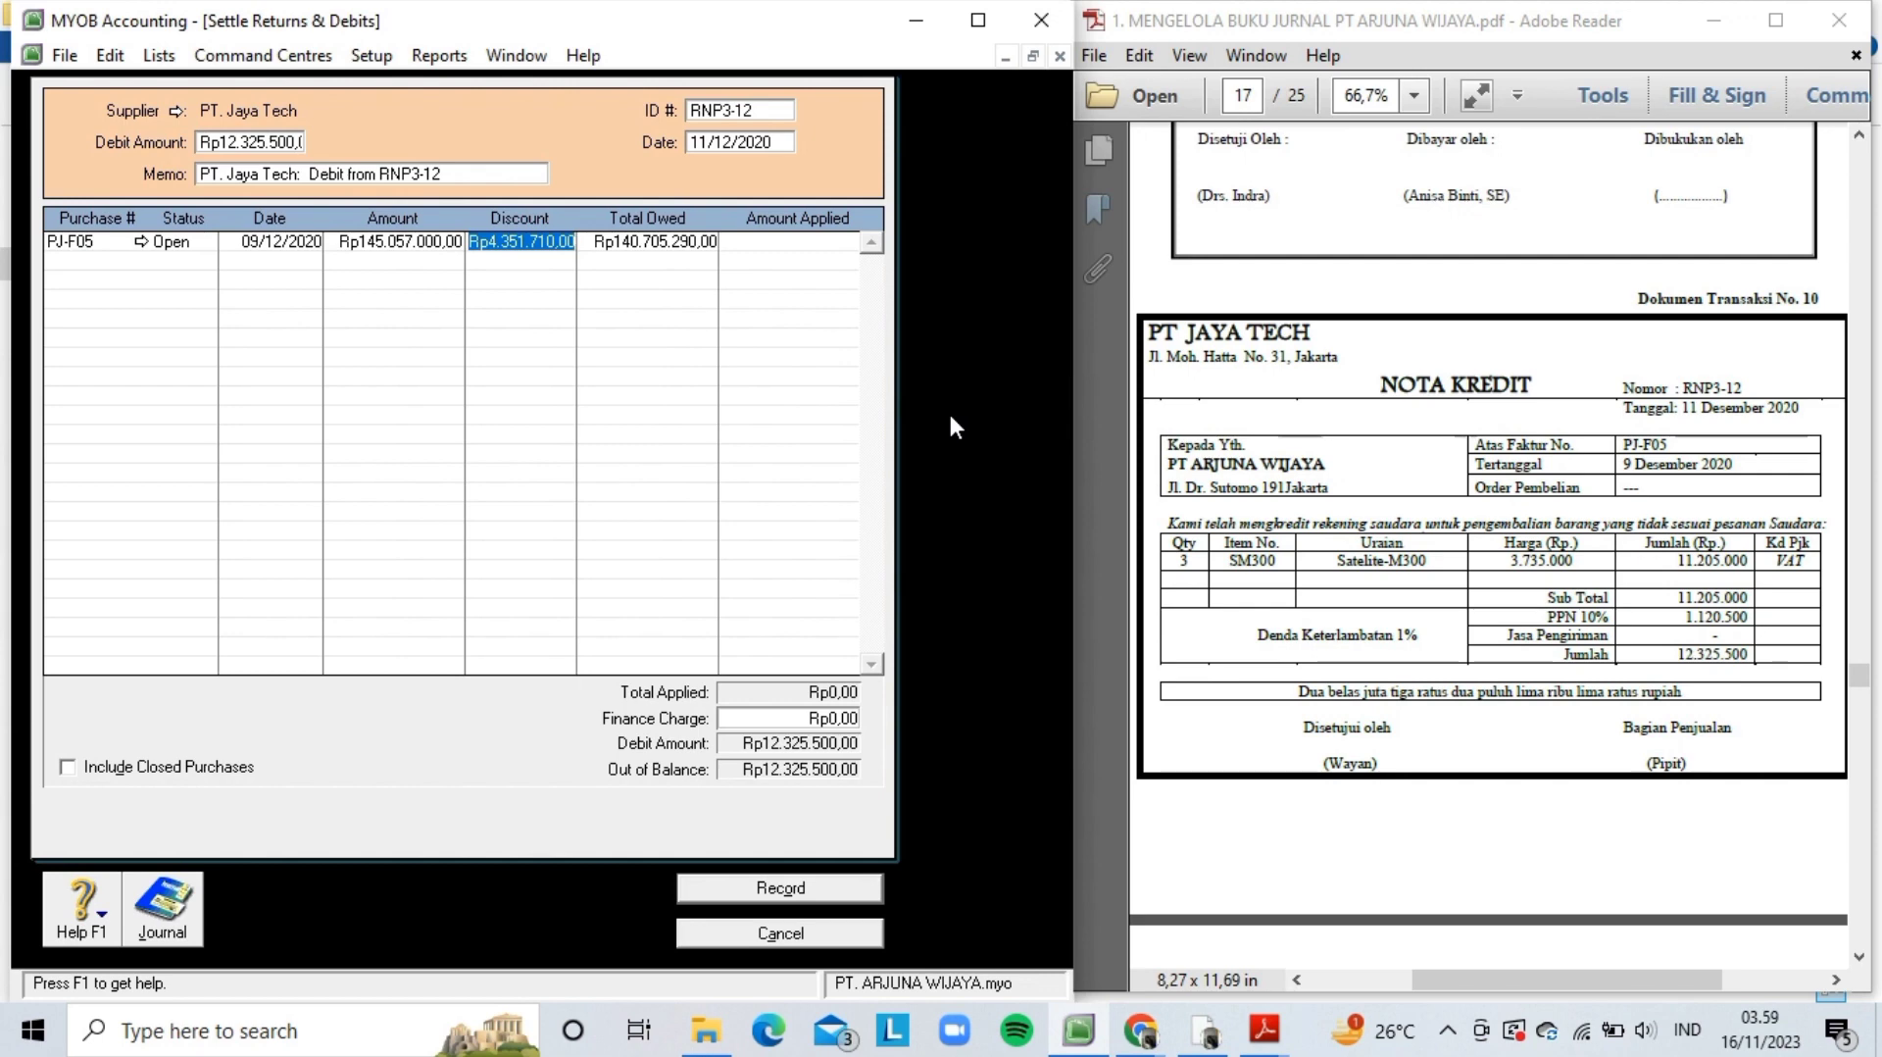
{"action": "key", "text": "Delete"}
{"action": "key", "text": "Tab"}
{"action": "key", "text": "Tab"}
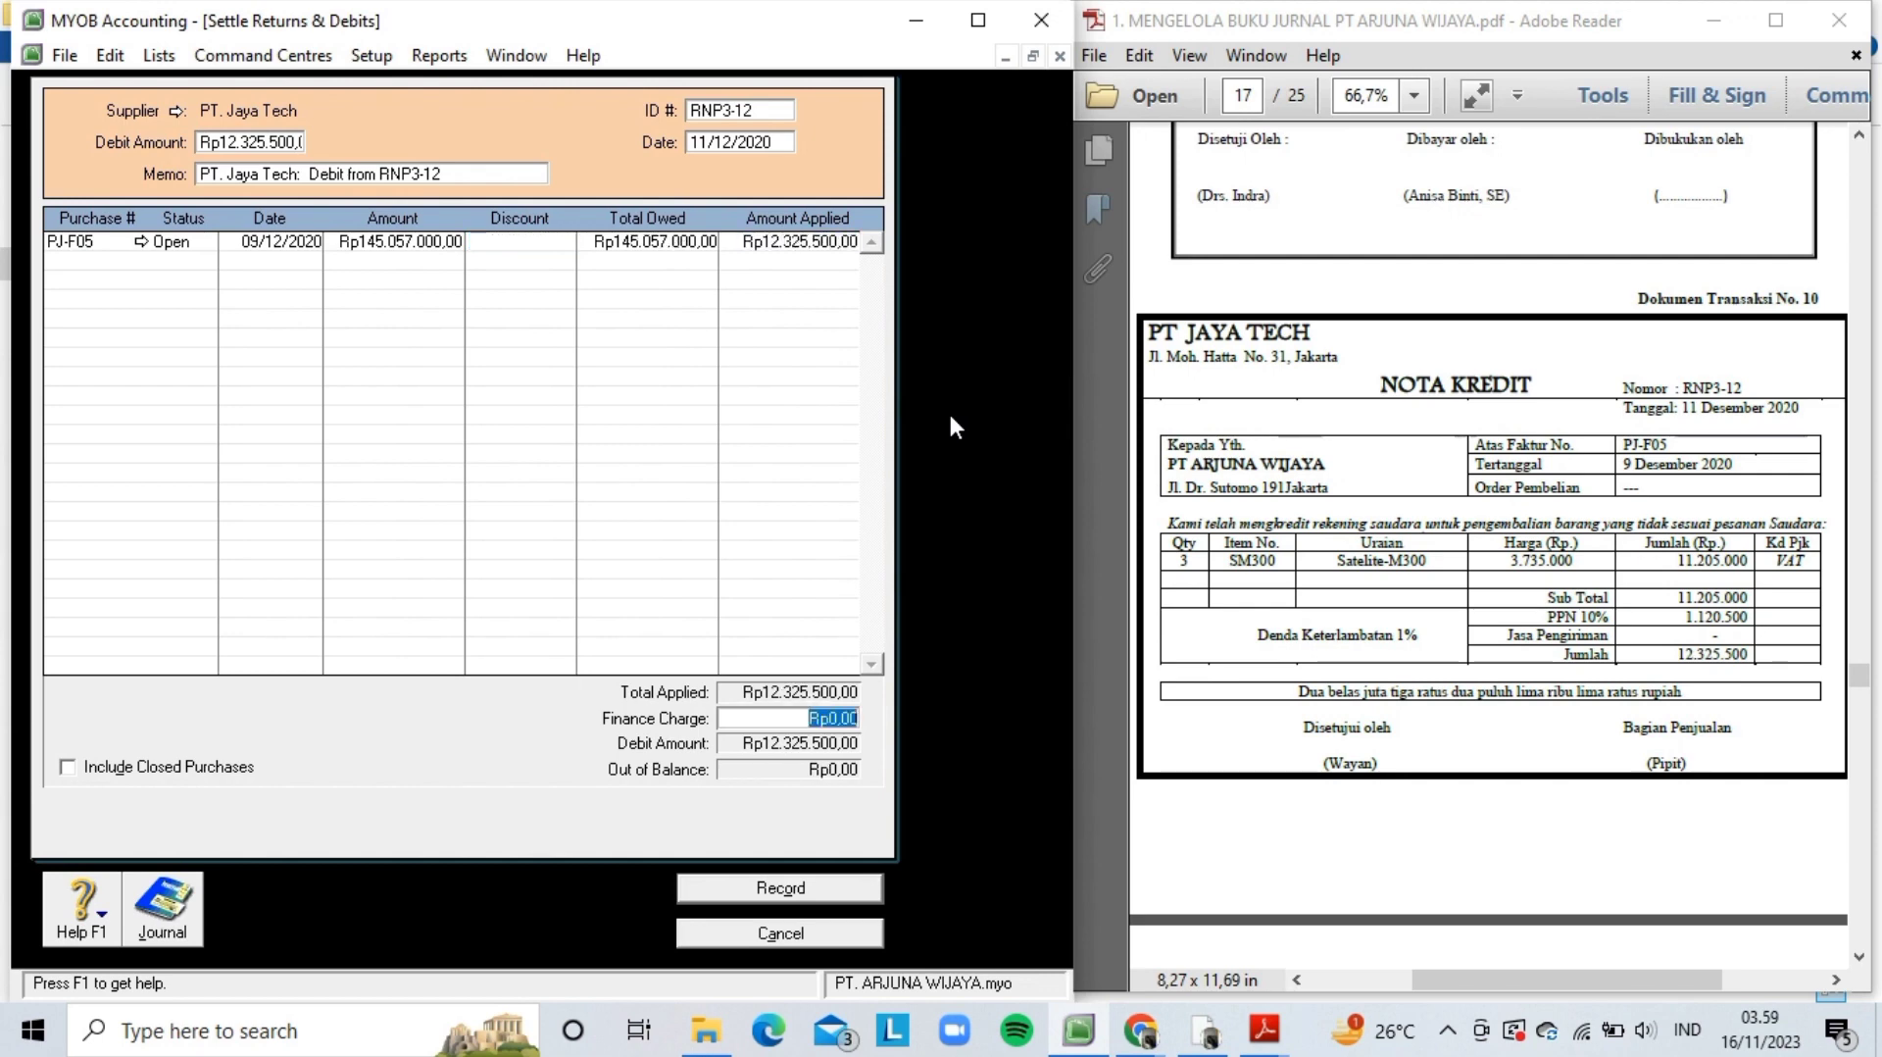
{"action": "key", "text": "Tab"}
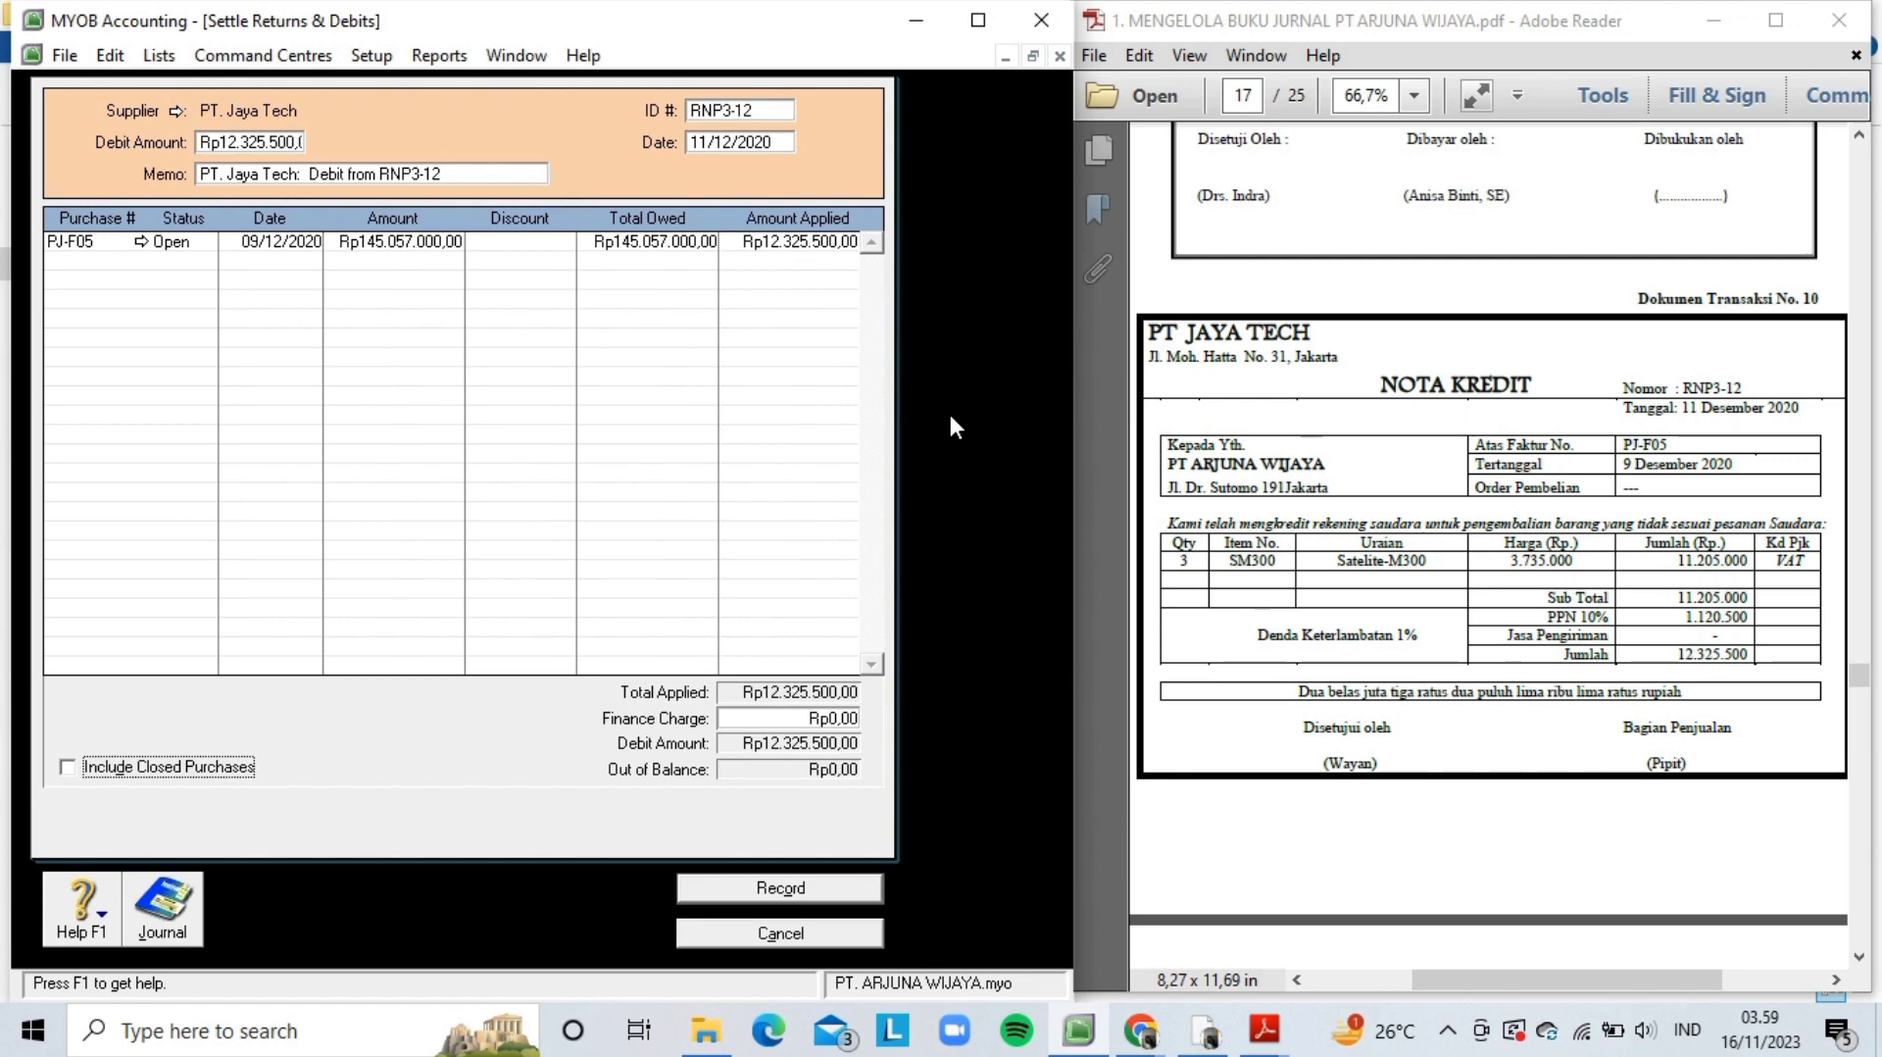
- Record the debit settlement after previewing its journal recap, and return to the Purchases command centre
{"action": "key", "text": "ctrl+r"}
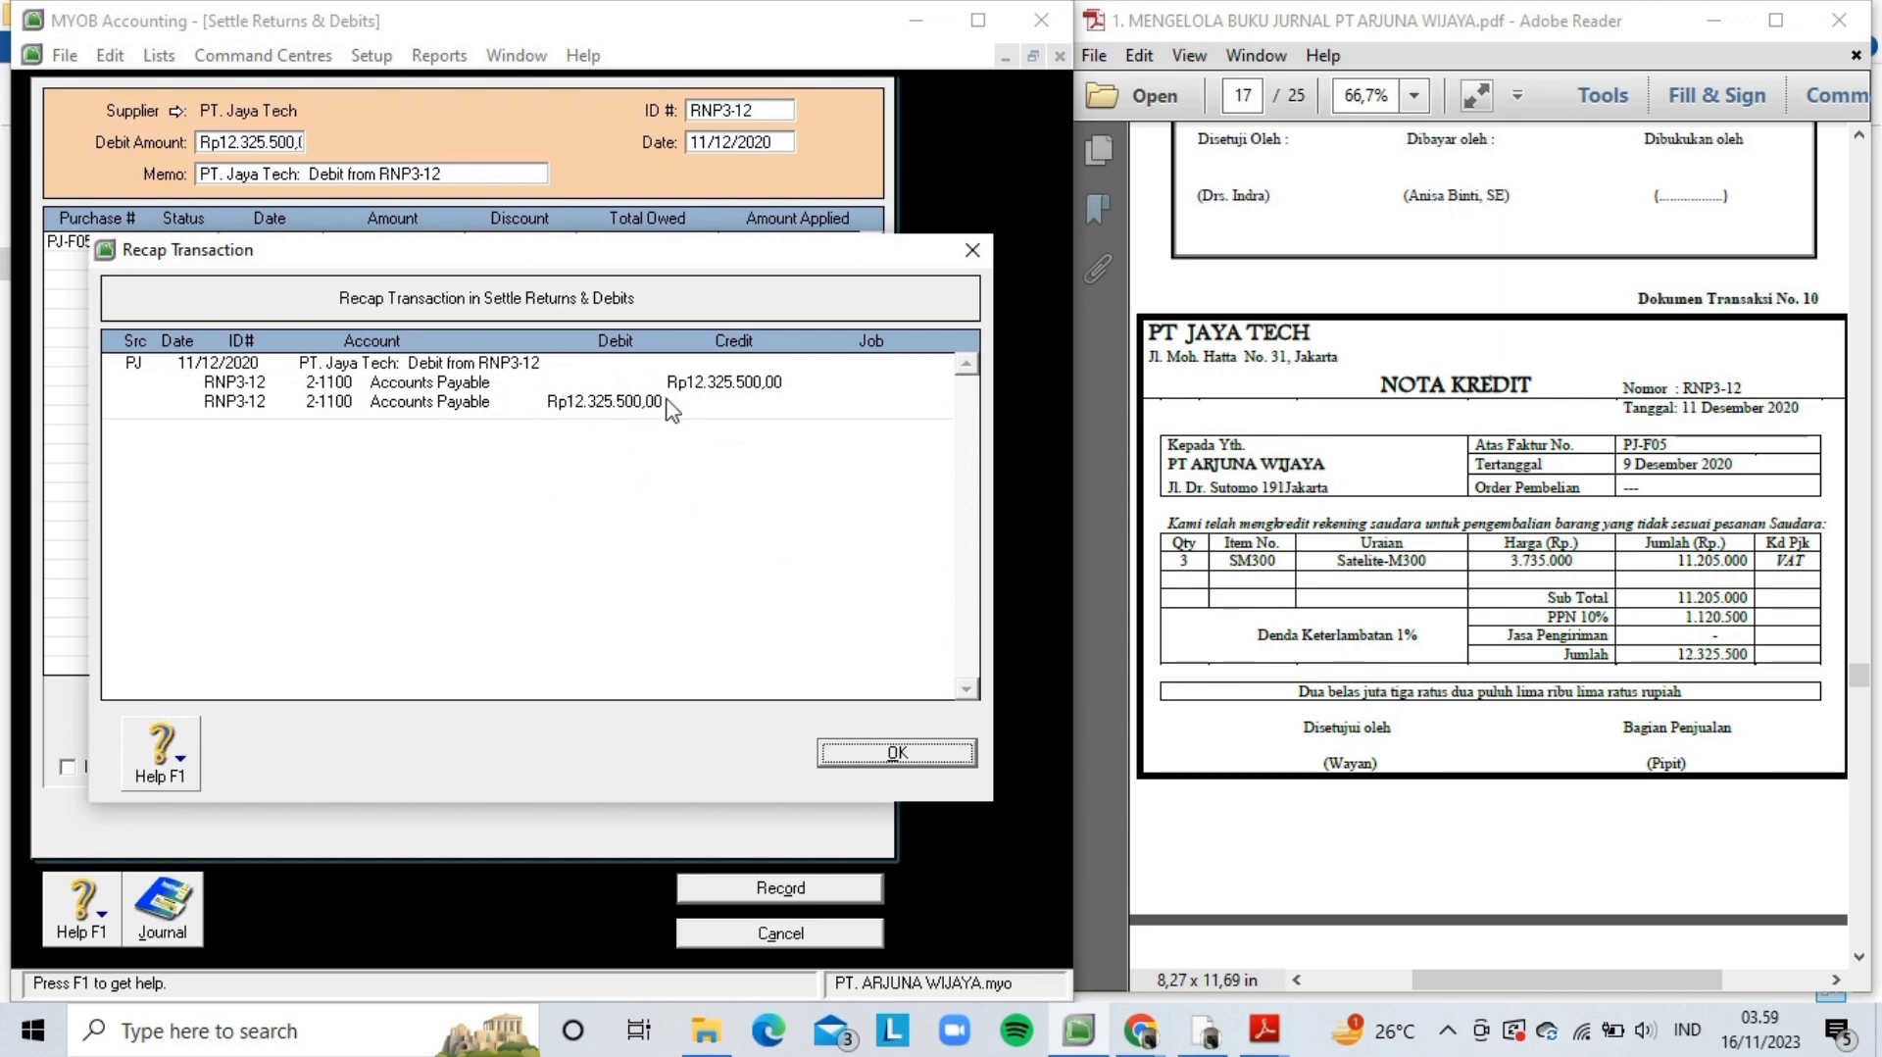
{"action": "left_click", "coordinate": [851, 752]}
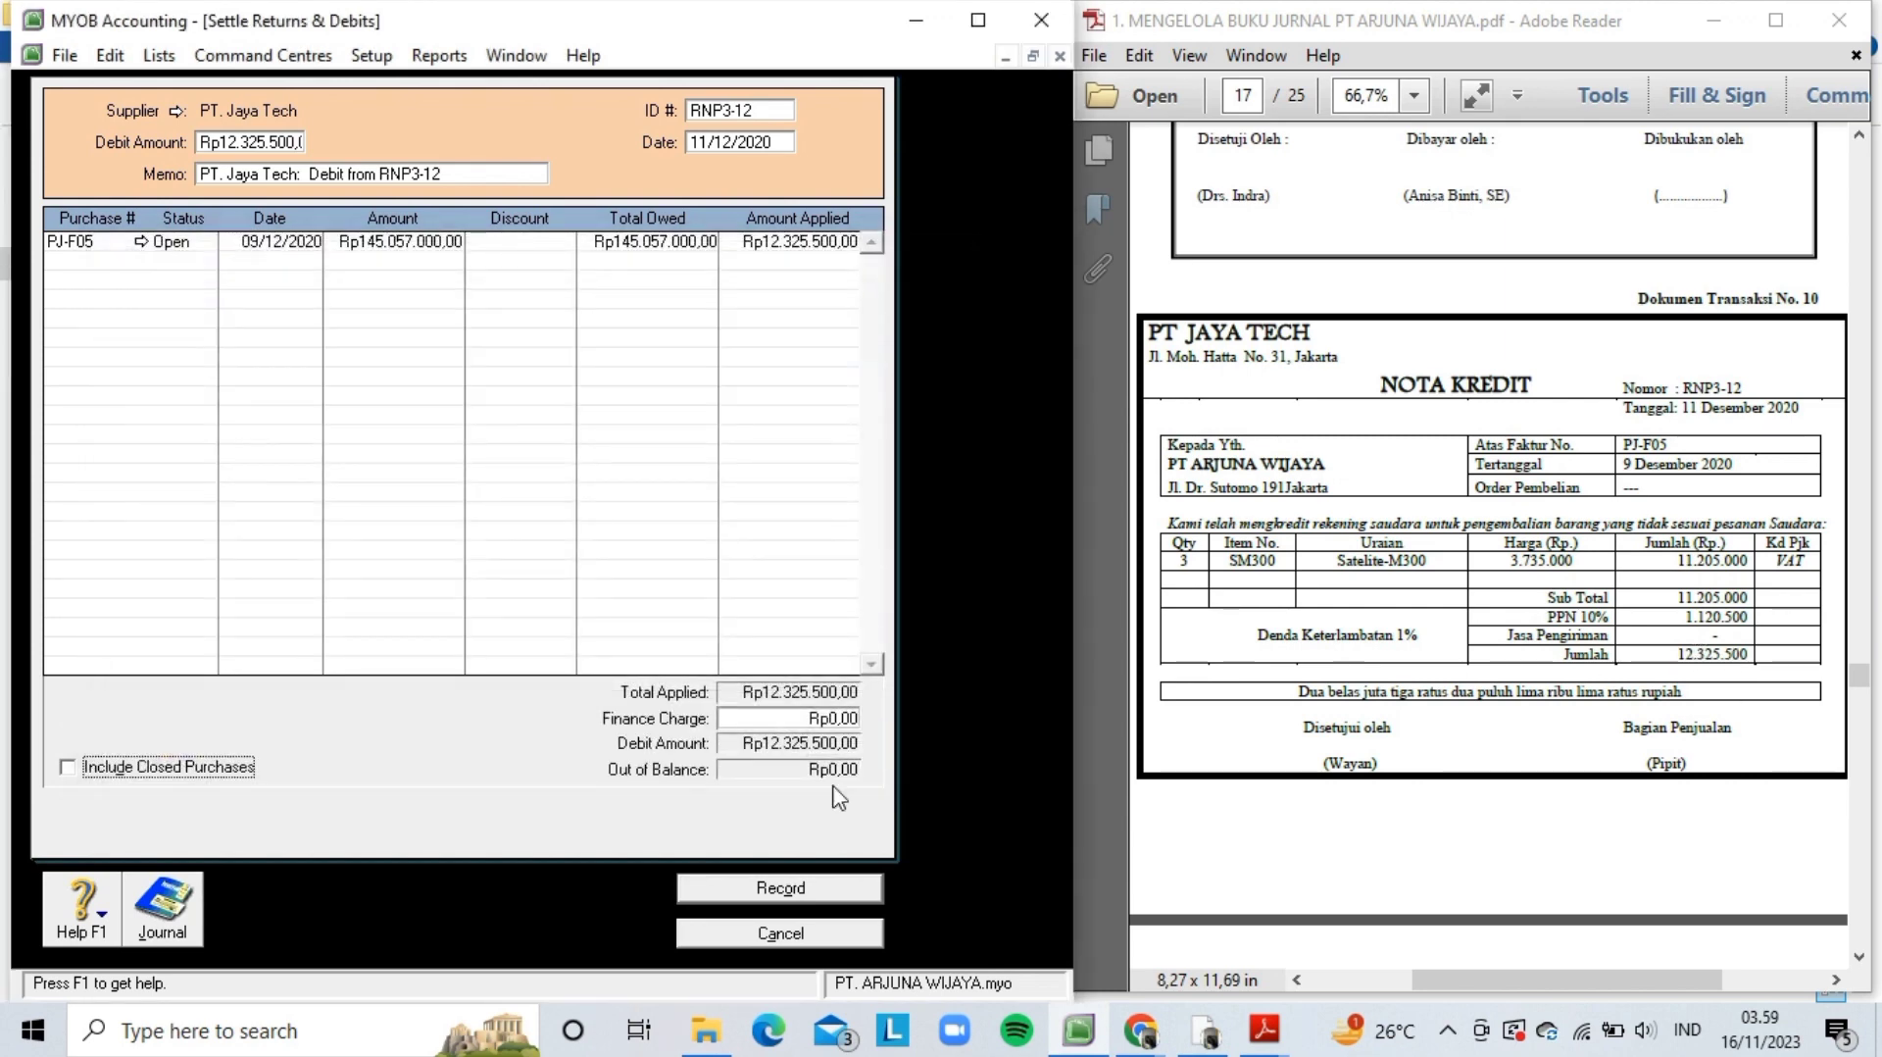
{"action": "left_click", "coordinate": [760, 892]}
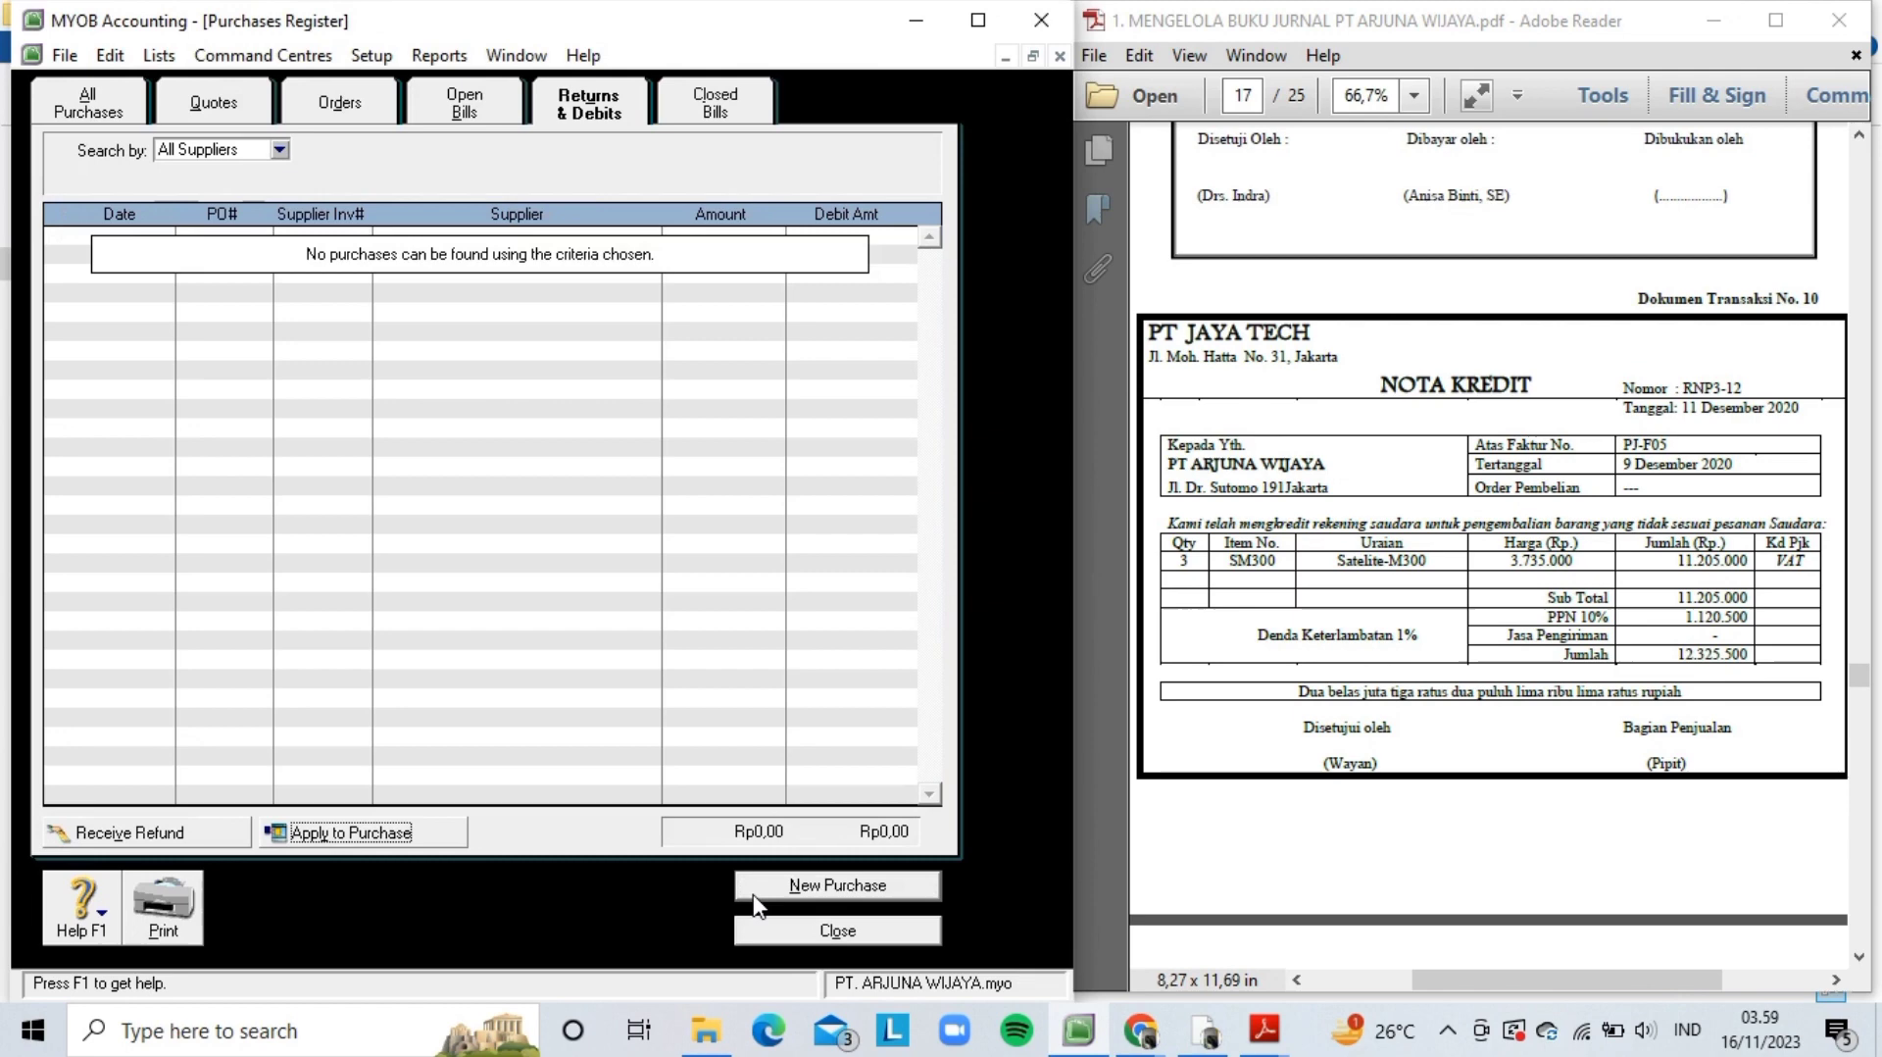
{"action": "left_click", "coordinate": [802, 934]}
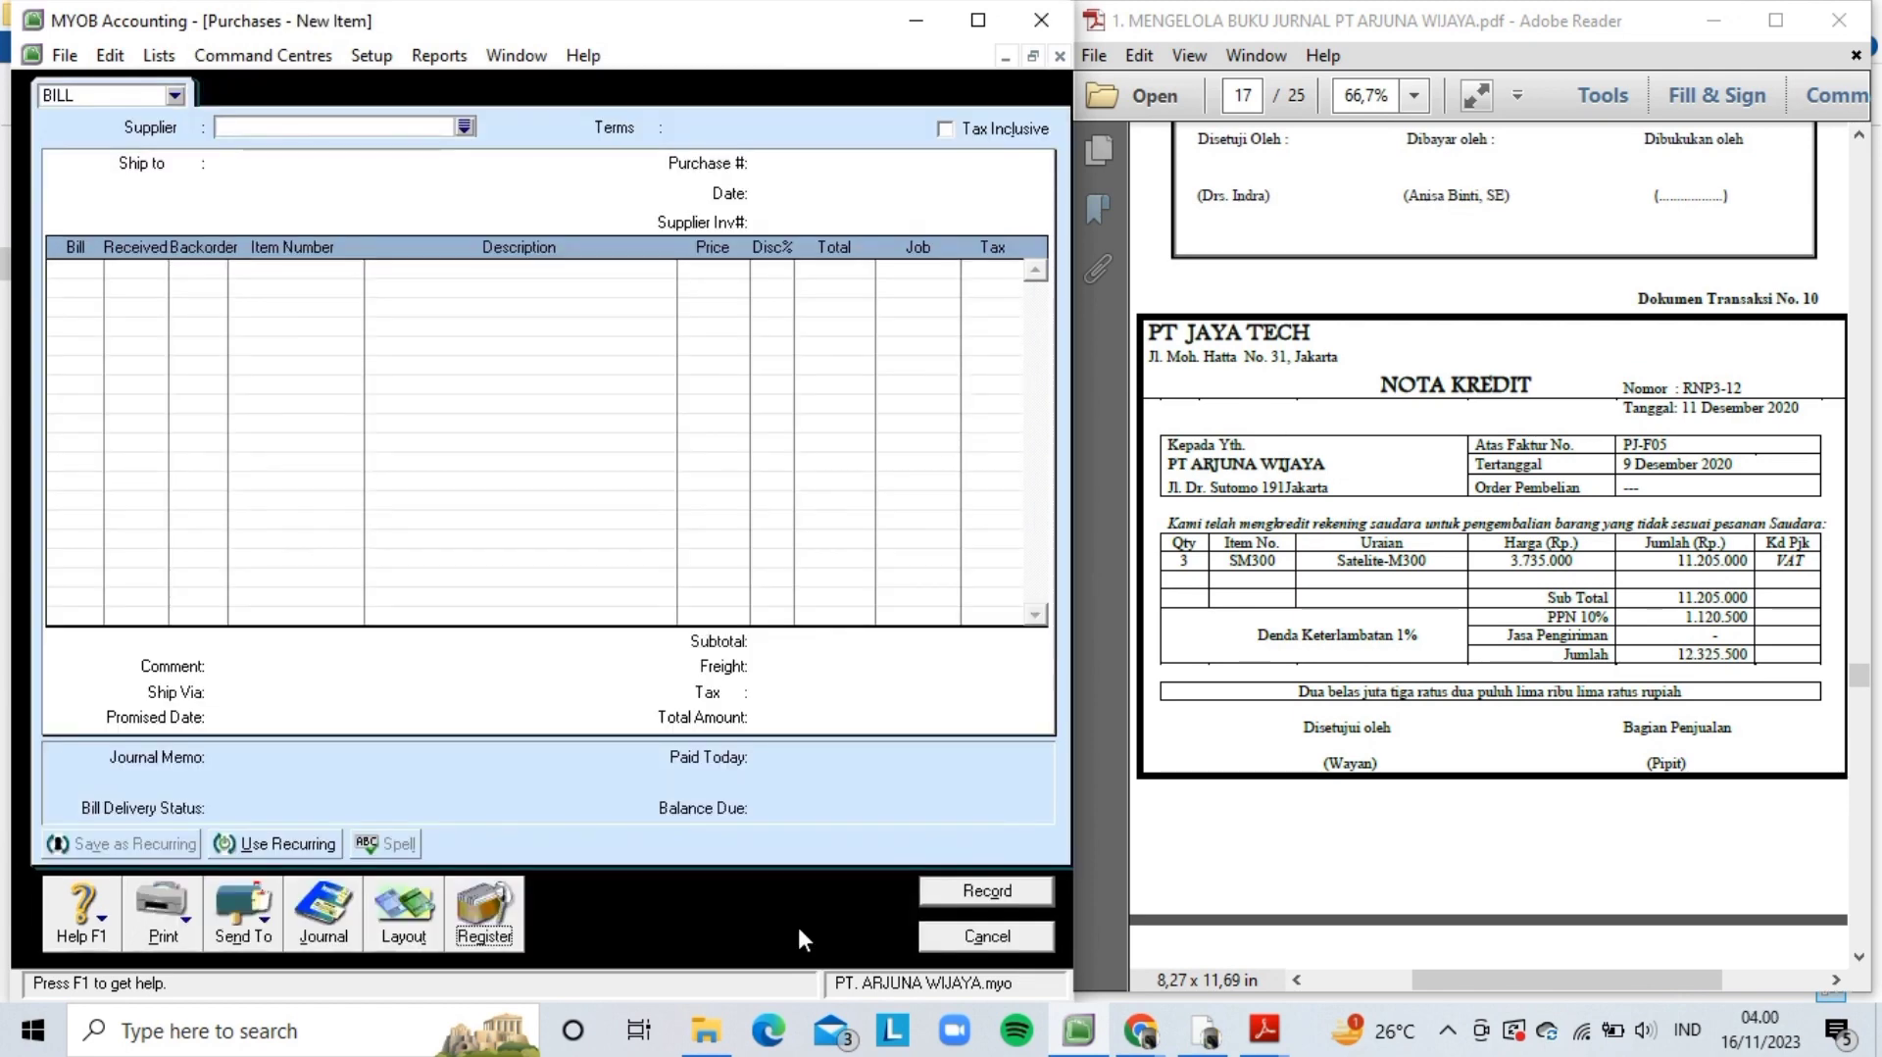
{"action": "left_click", "coordinate": [937, 937]}
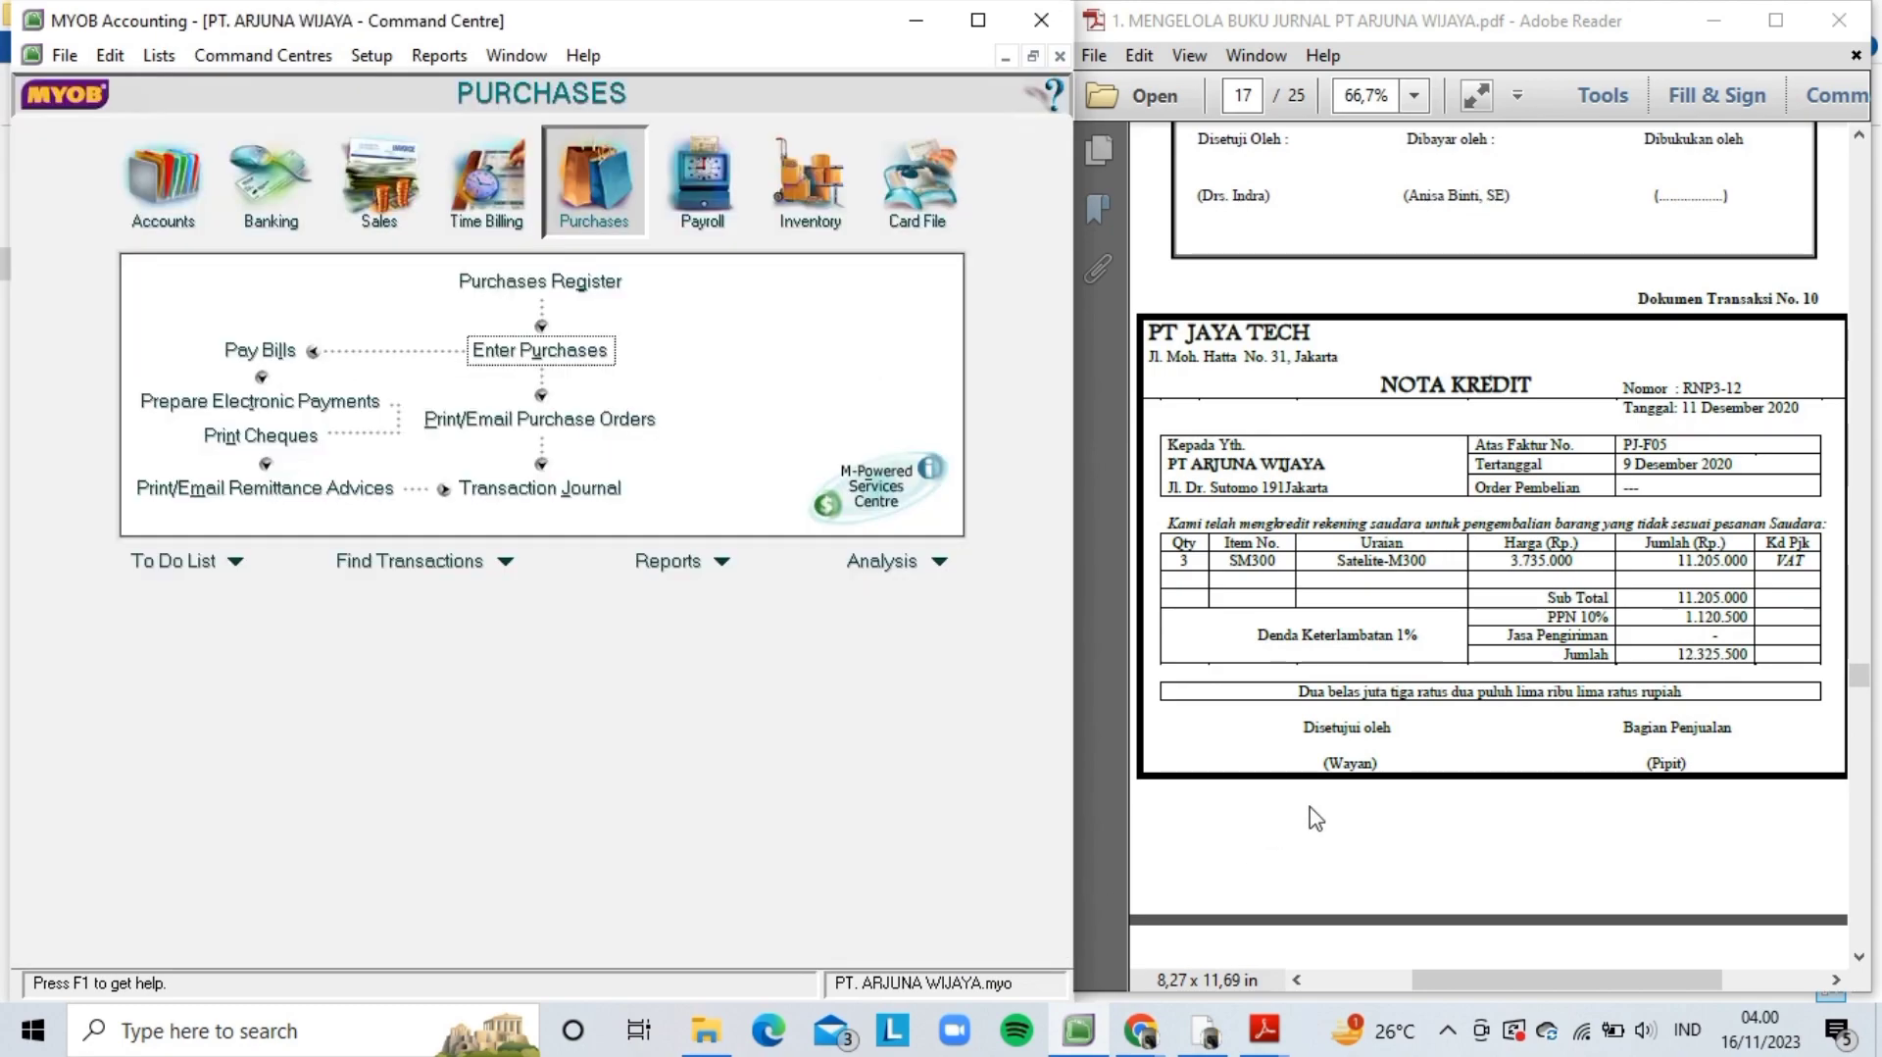